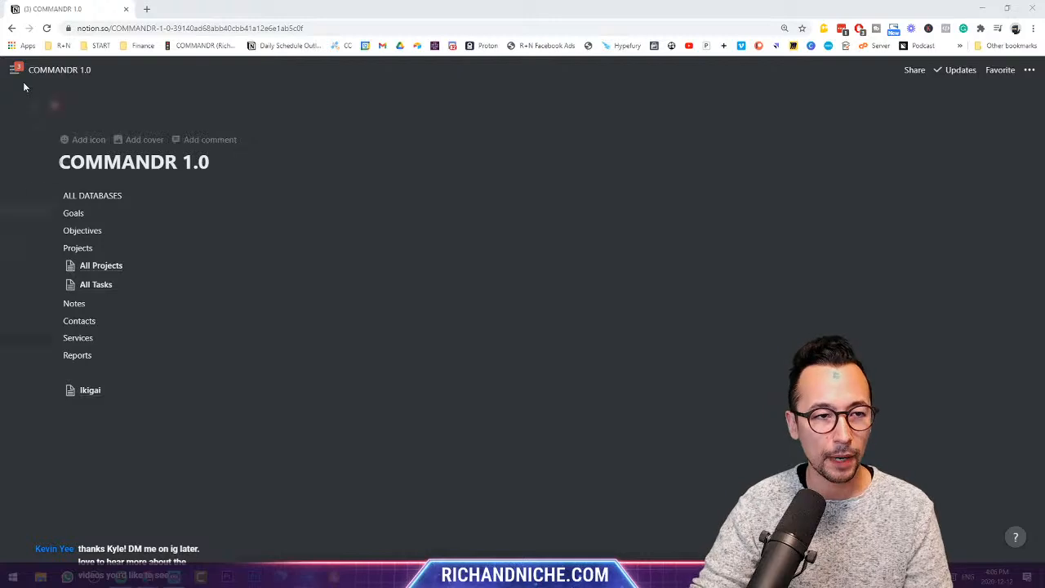
- Create a 'Principles' page with a ✅ icon and paste the line about minimal on-screen info
mouse_move(18, 75)
left_click(43, 228)
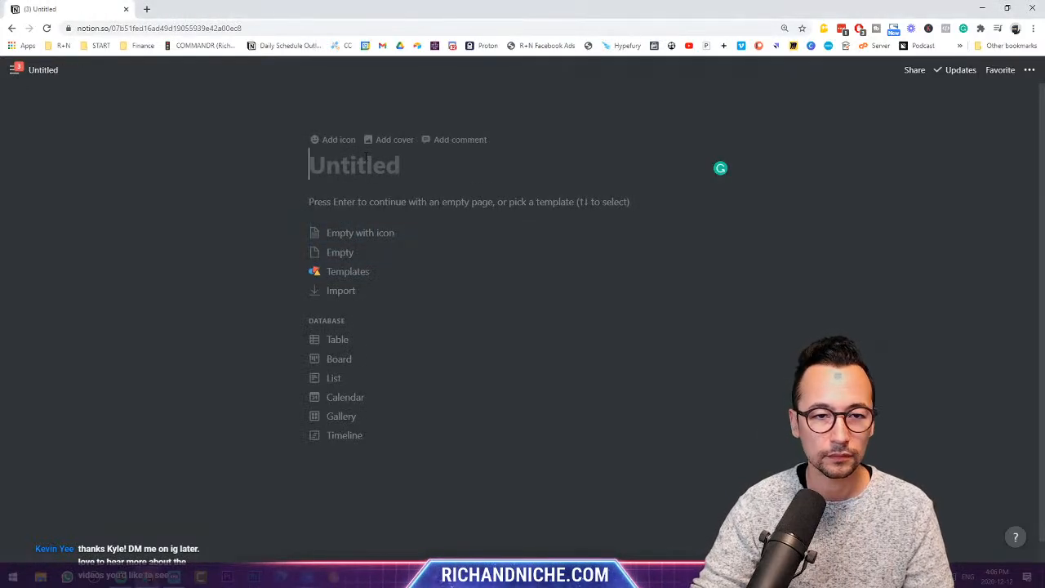
type("Principles")
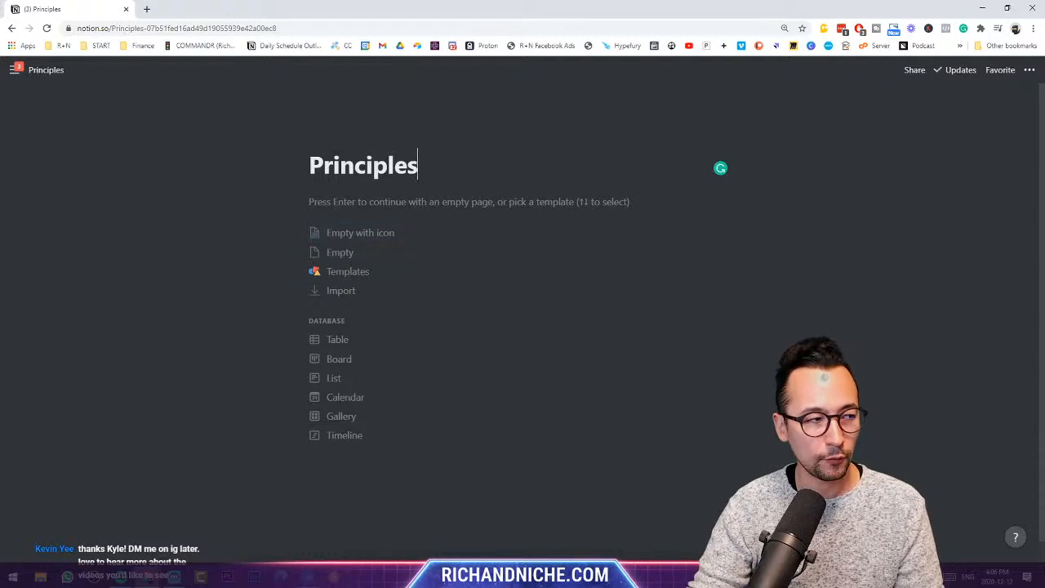
left_click(320, 234)
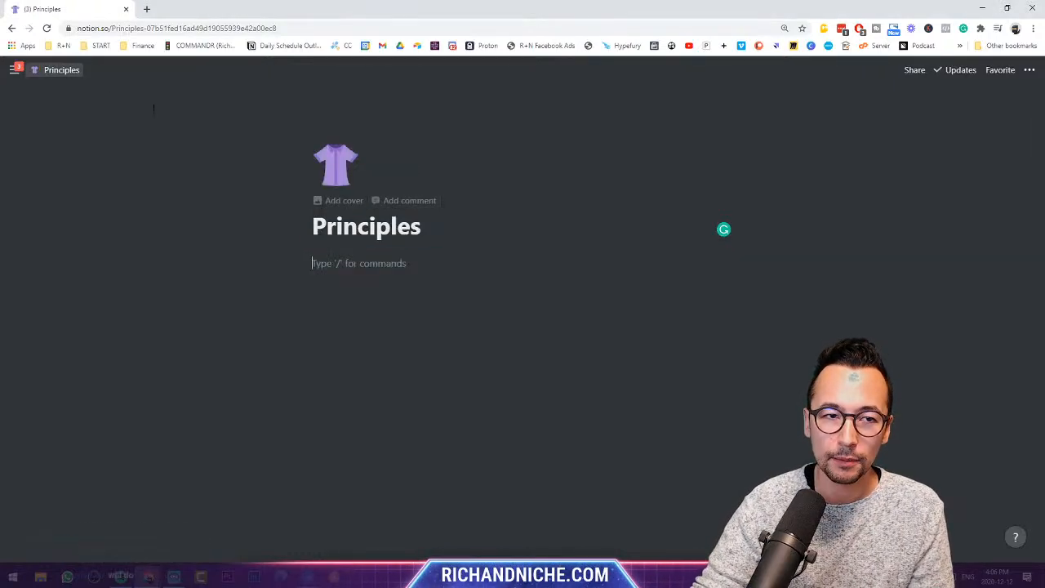
left_click(339, 167)
left_click(224, 271)
left_click(419, 260)
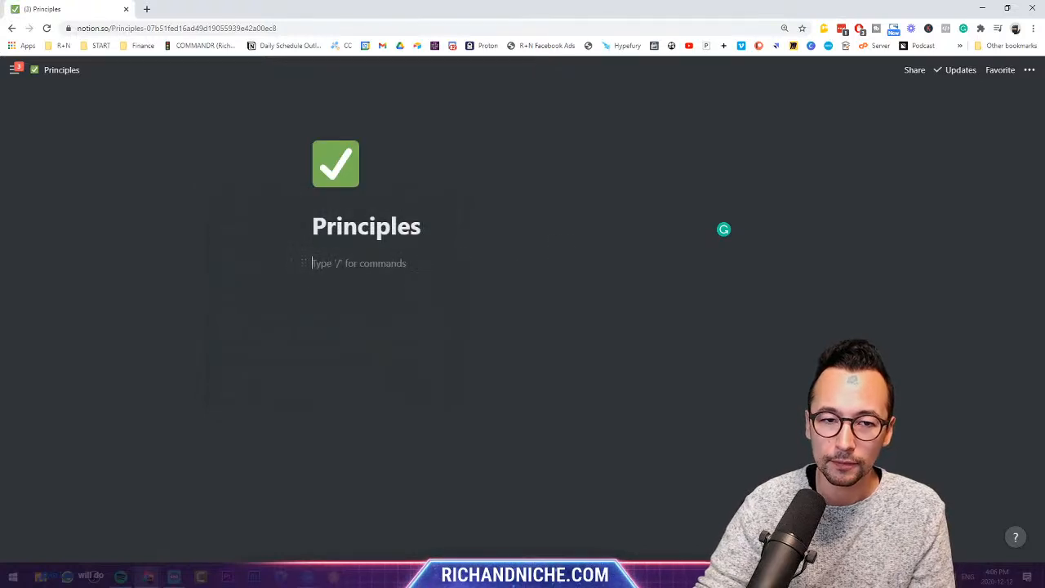
type("In 95% of cases, you want as little info on screen as possible.")
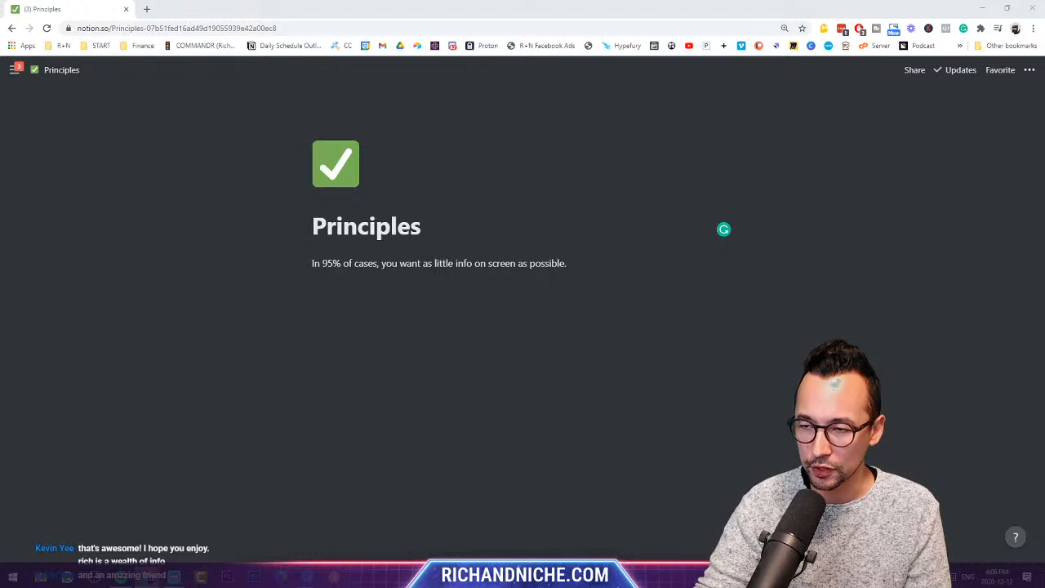
- Paste the above-the-fold and '2 columns thoughtfully' lines, fixing the 'thoughfully' typo
left_click(344, 283)
mouse_move(44, 283)
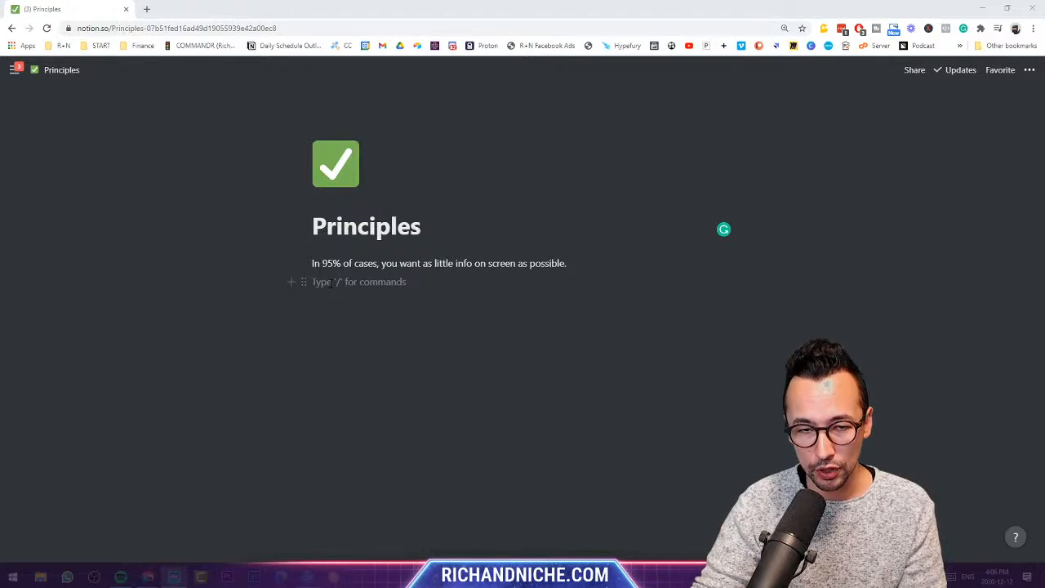
type("You want data above the fold, scroll less if possible.")
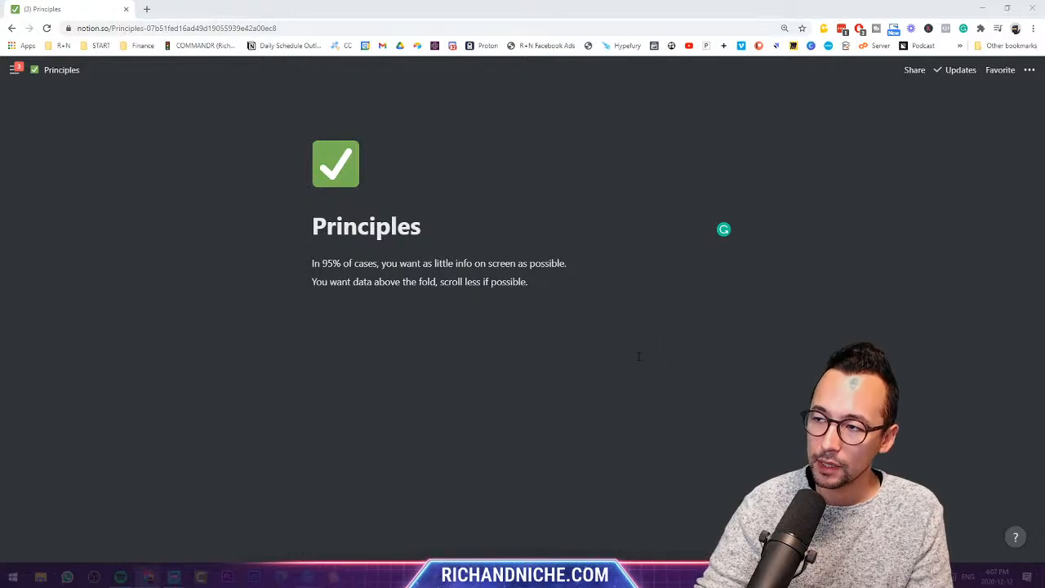
left_click(536, 309)
type("Use 2 columns thoughtfully. Consider your main devices.")
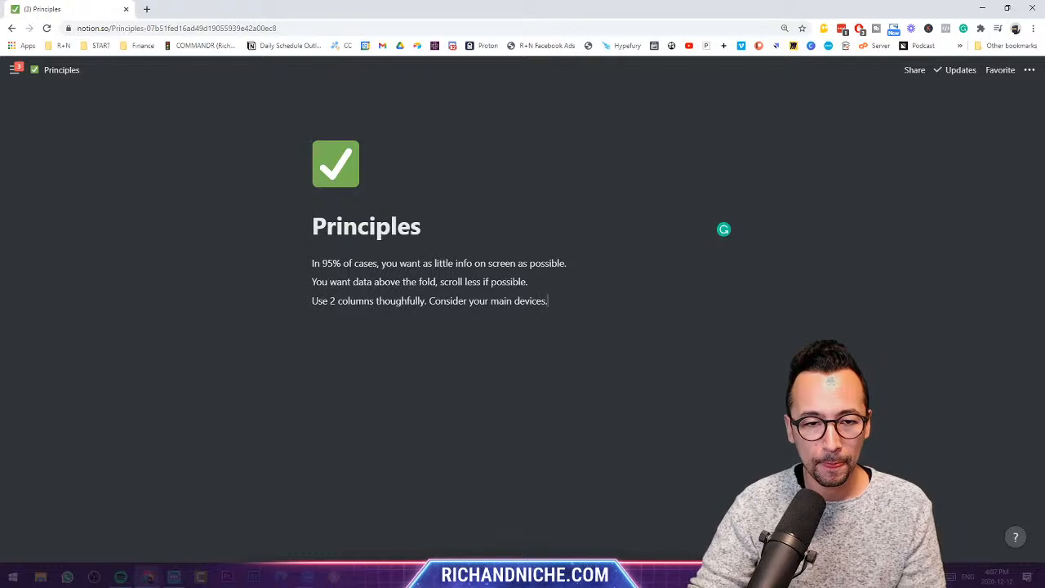
left_click(406, 301)
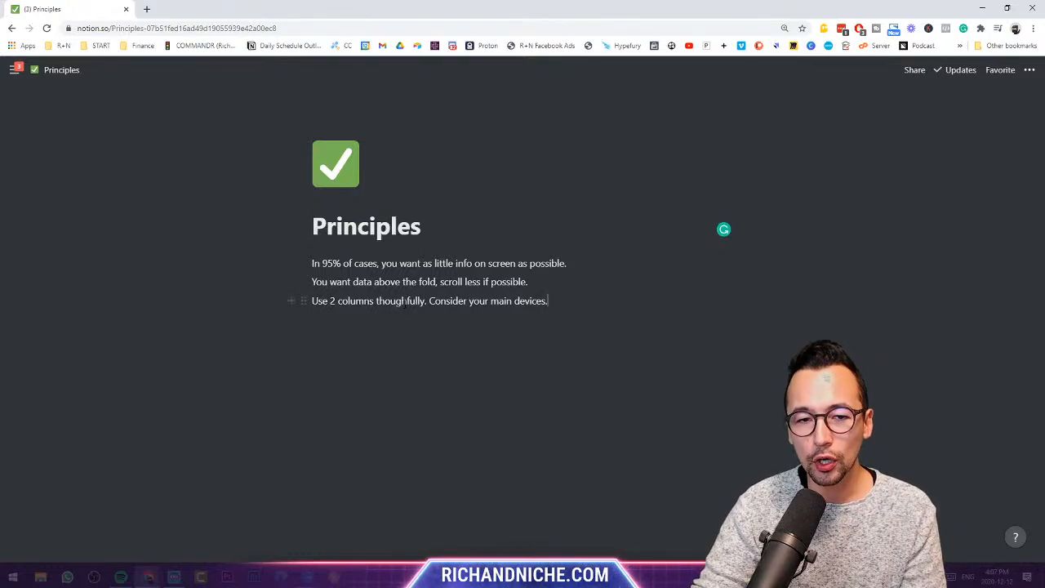
type("l")
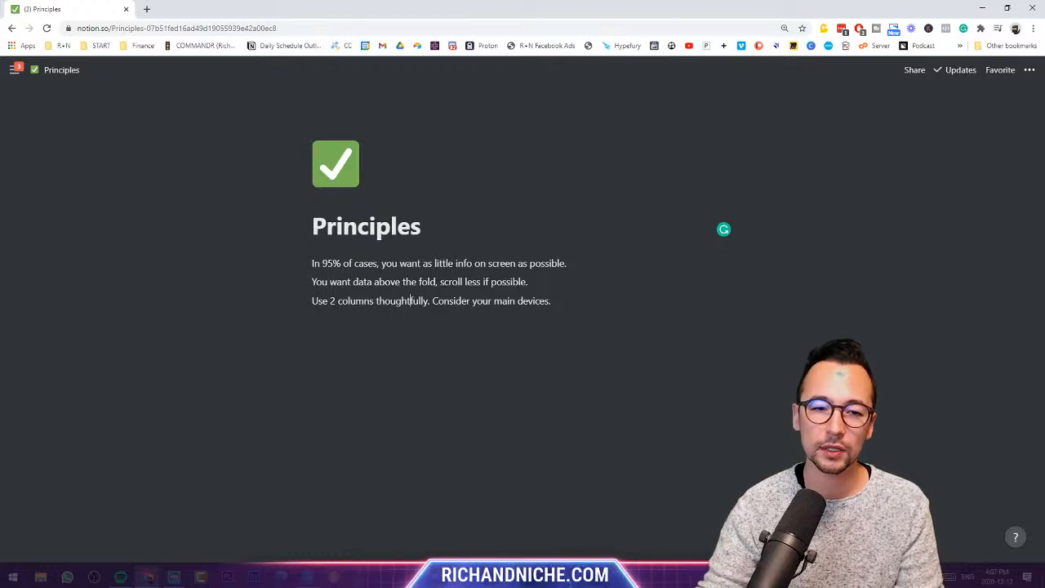
left_click_drag(301, 301, 740, 283)
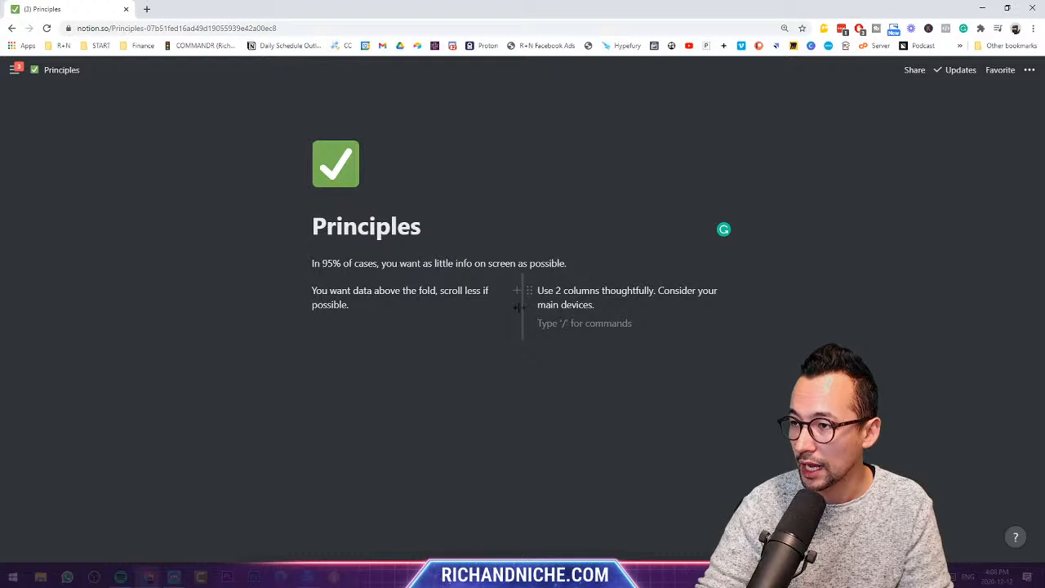
left_click_drag(520, 308, 356, 320)
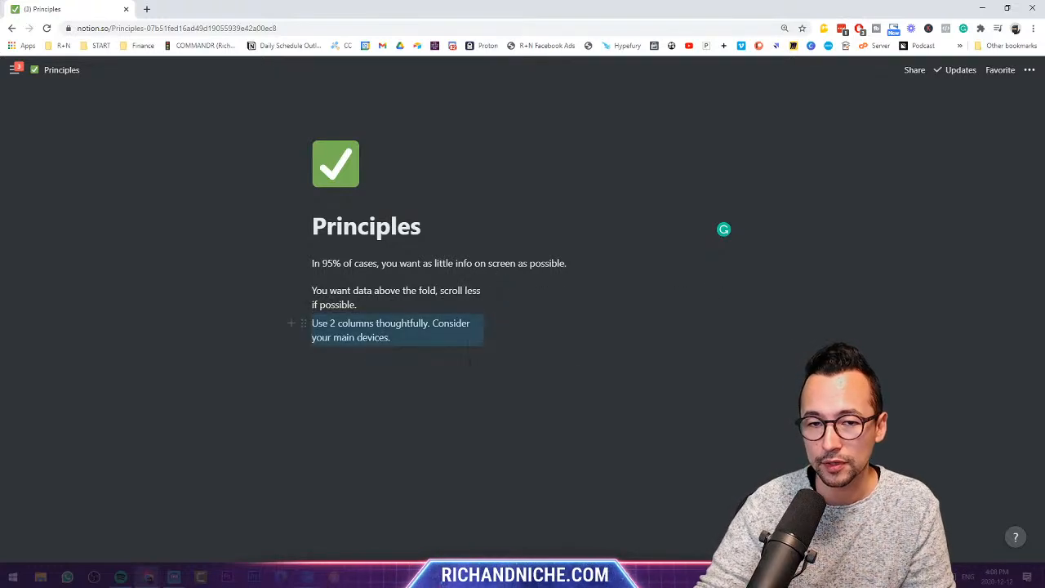
left_click(573, 379)
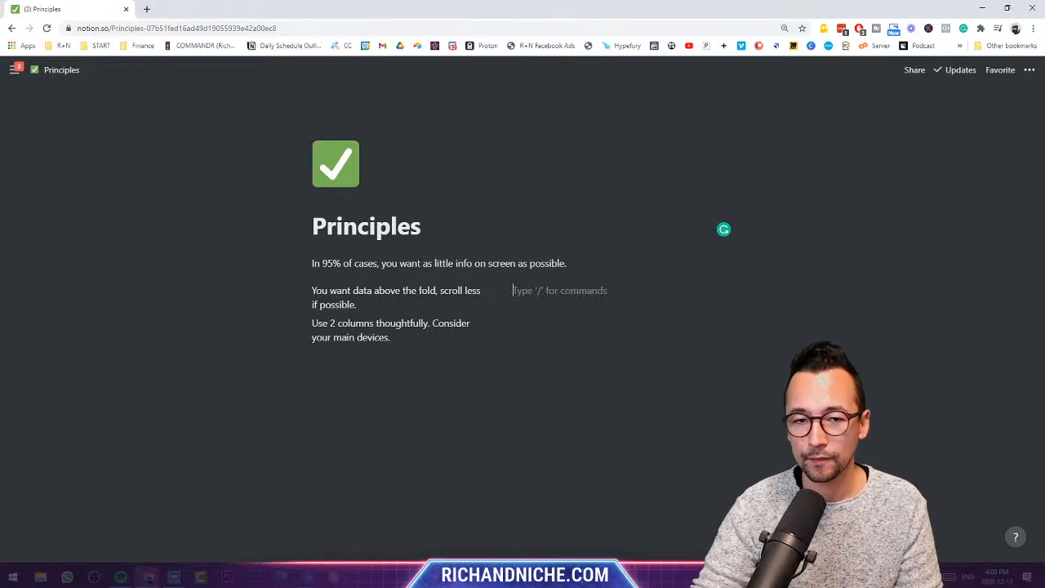
key("ctrl+z")
key("ctrl+z")
key("ctrl+z")
key("ctrl+z")
key("ctrl+z")
key("ctrl+z")
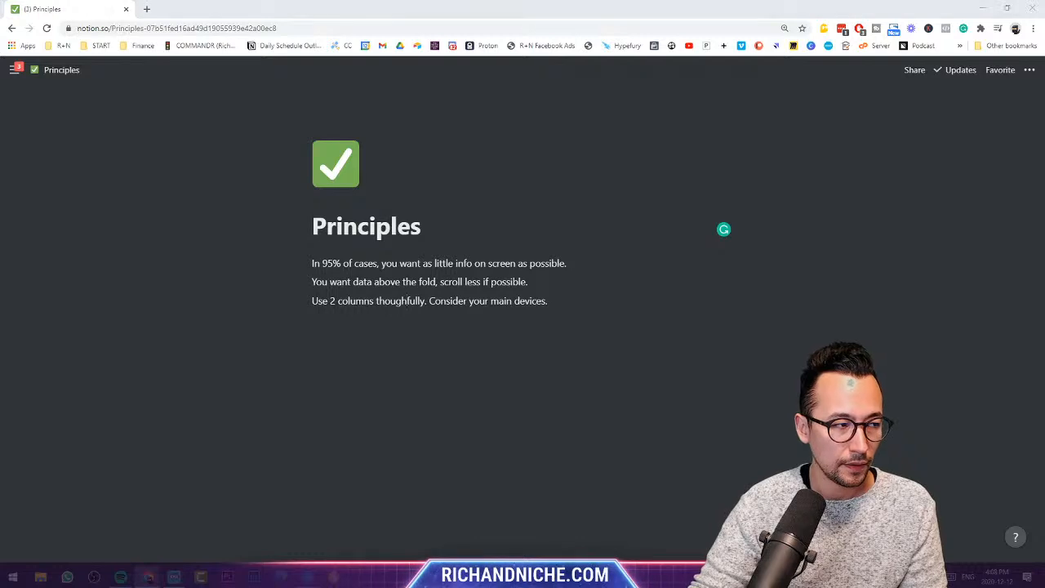
- Add the line 'Use toggles relentlessly.' and turn it into a toggle list
left_click(400, 361)
type("Use toggles relentlessly.")
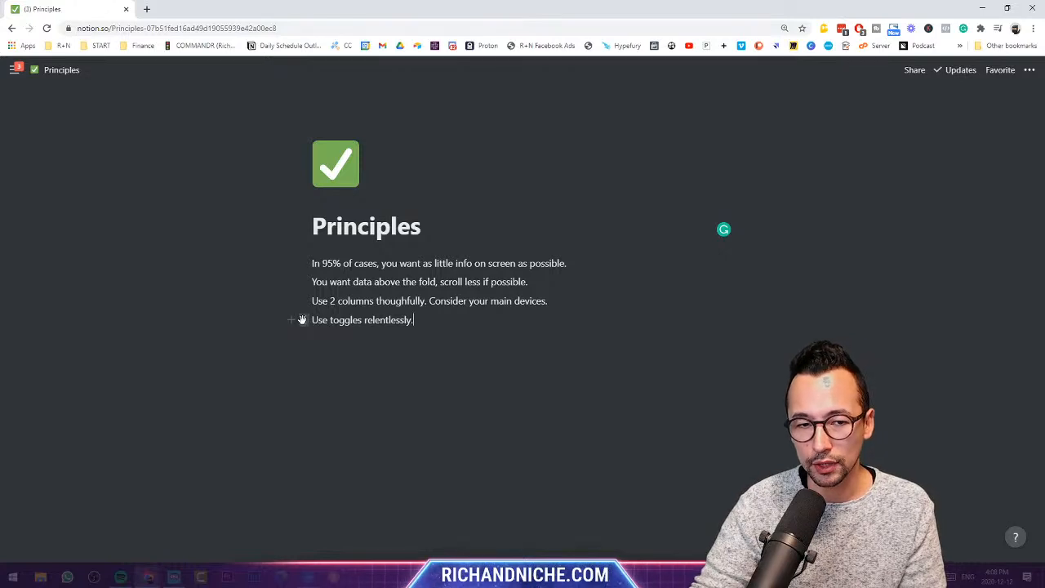
left_click(299, 319)
mouse_move(282, 283)
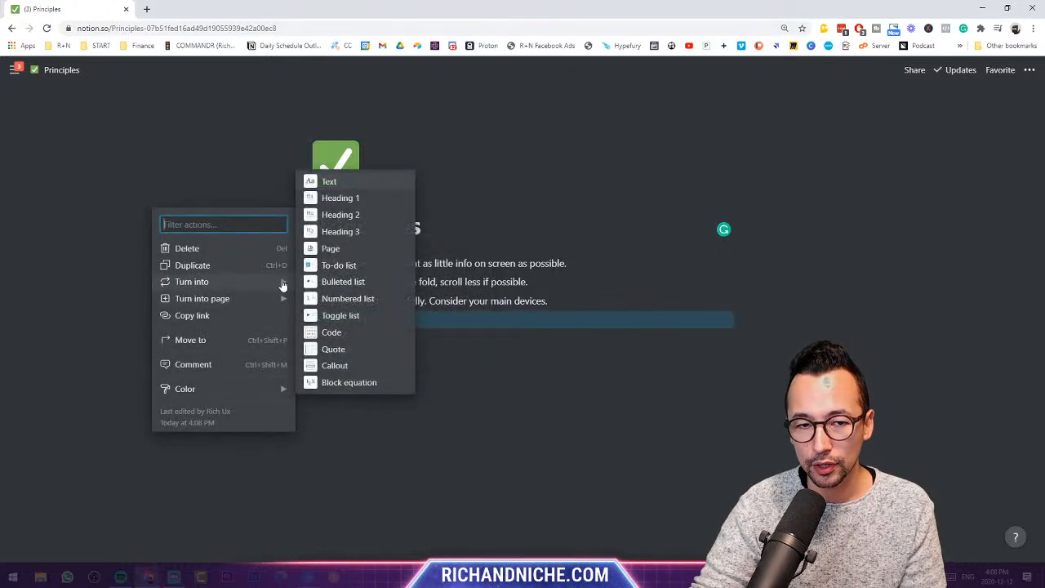
left_click(325, 315)
- Expand and collapse the new toggle a few times and add an empty line below
left_click(318, 321)
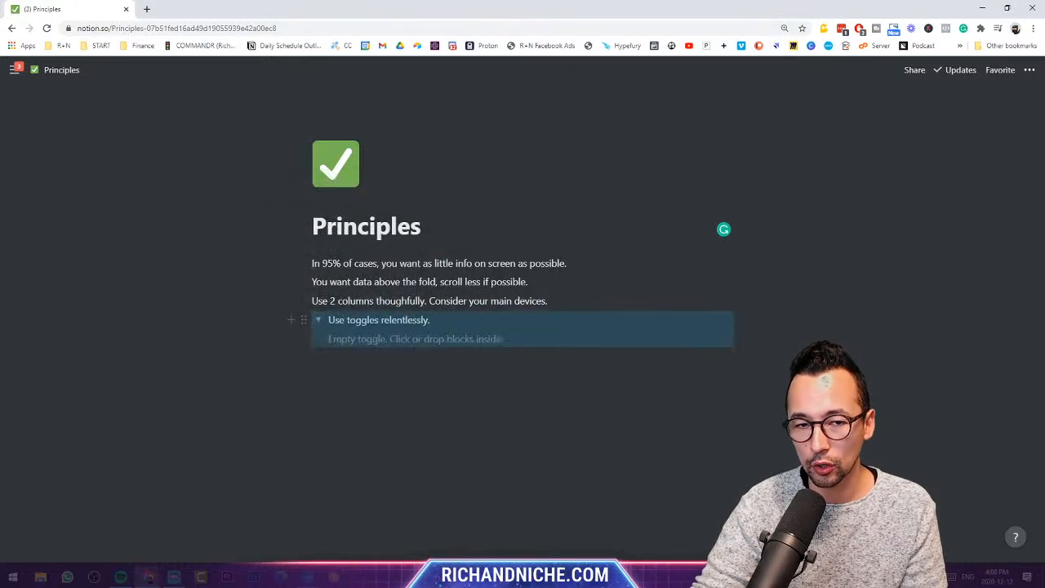
left_click(325, 398)
left_click(318, 320)
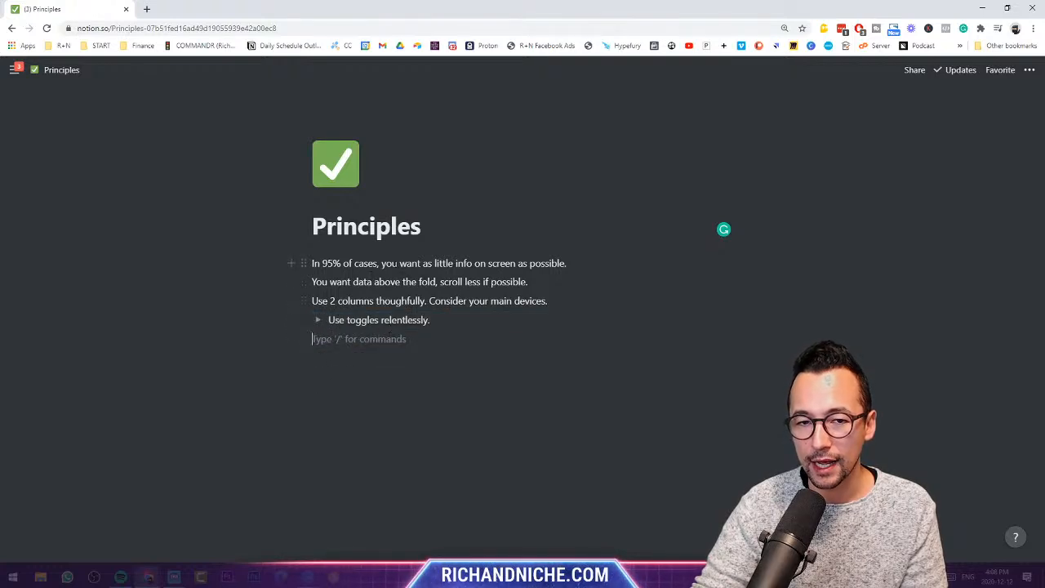
left_click_drag(382, 263, 571, 263)
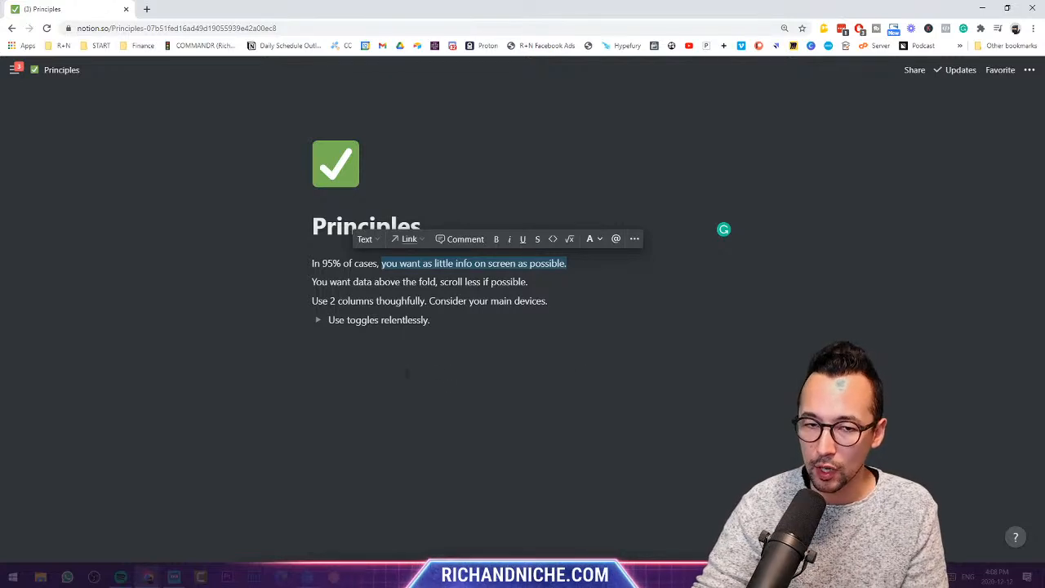
left_click(317, 322)
left_click(318, 323)
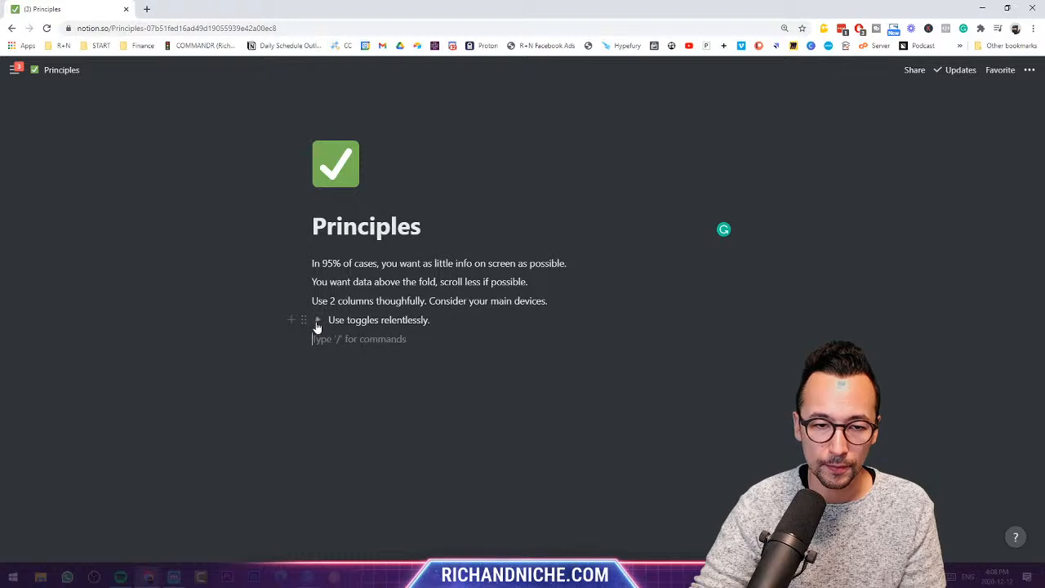
left_click(317, 323)
left_click(317, 324)
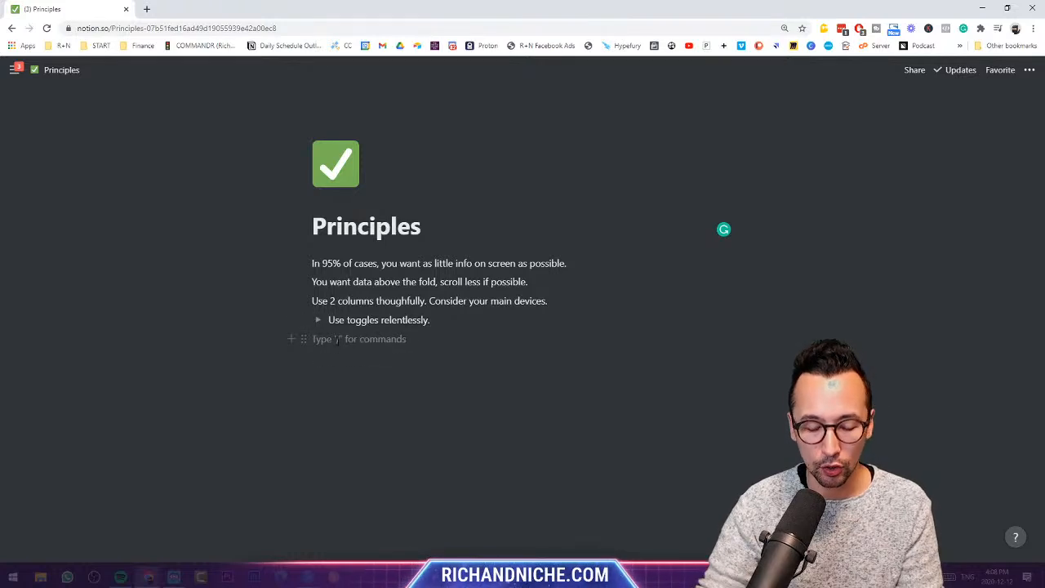
- Discard a stray /toggle block and paste the sentence about the system's power growing with databases
type("/toggle")
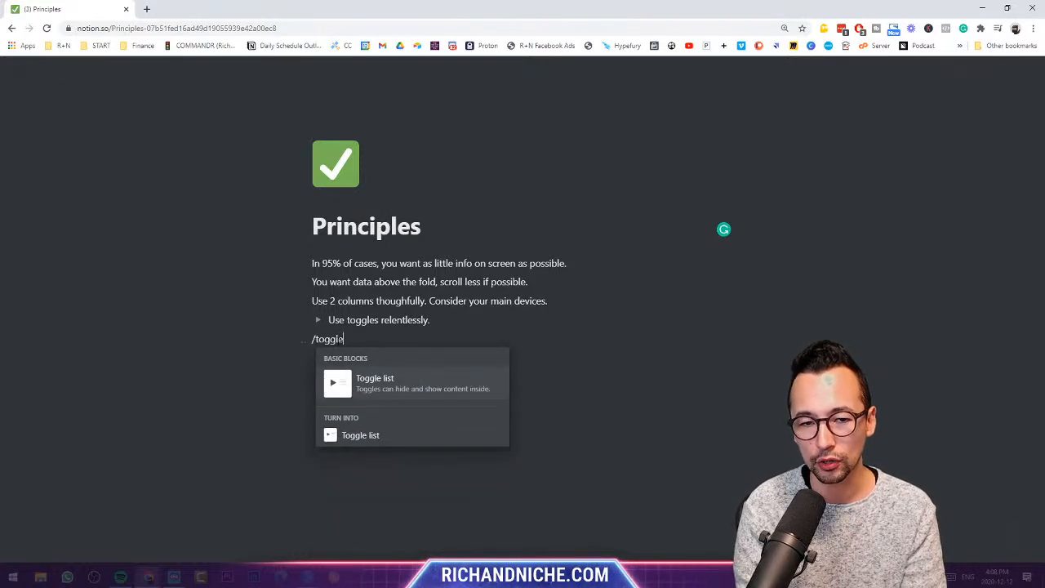
key("Return")
type("type")
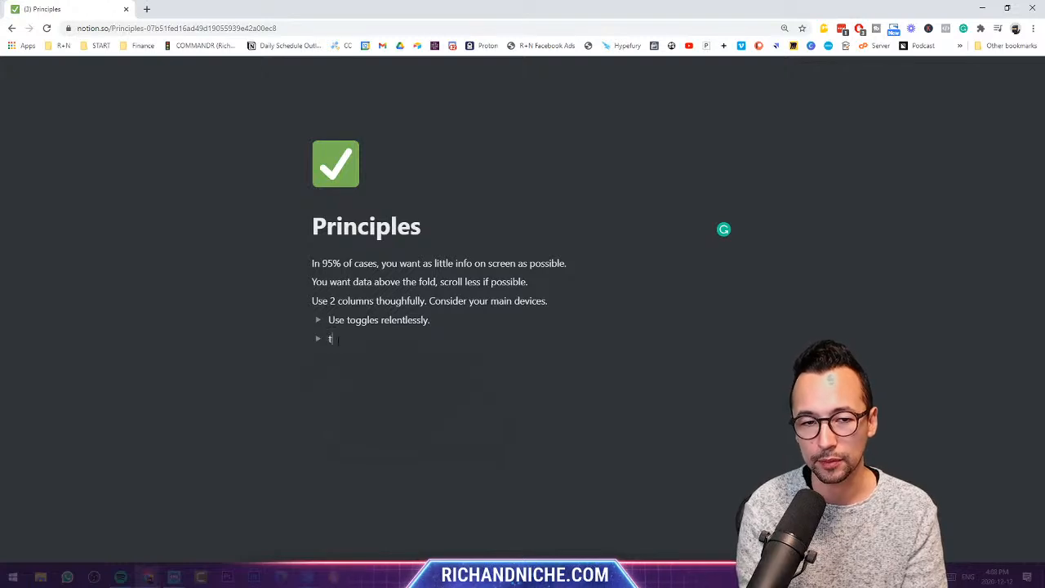
key("BackSpace")
key("BackSpace")
key("BackSpace")
key("BackSpace")
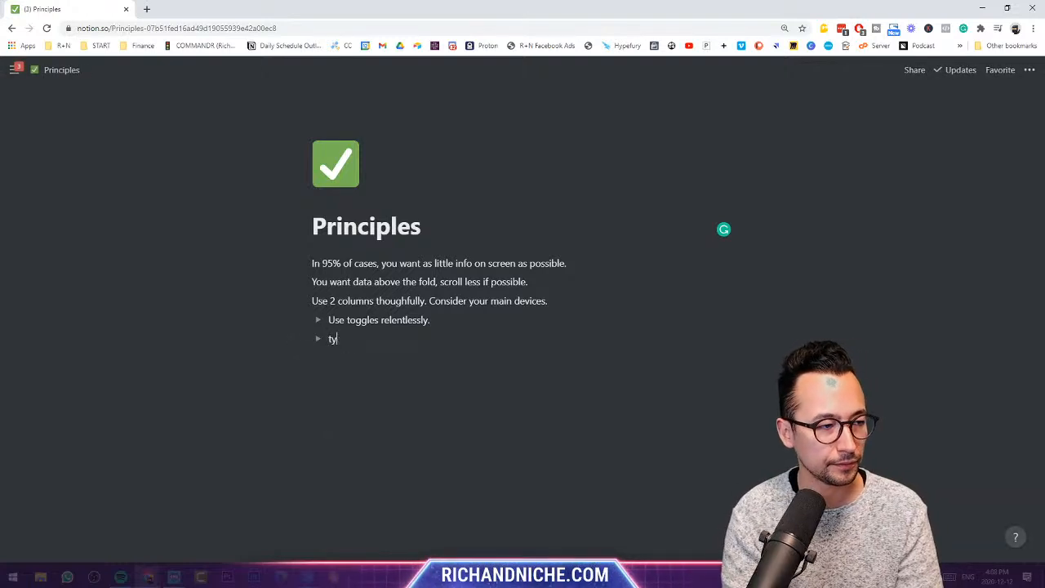
key("BackSpace")
key("BackSpace")
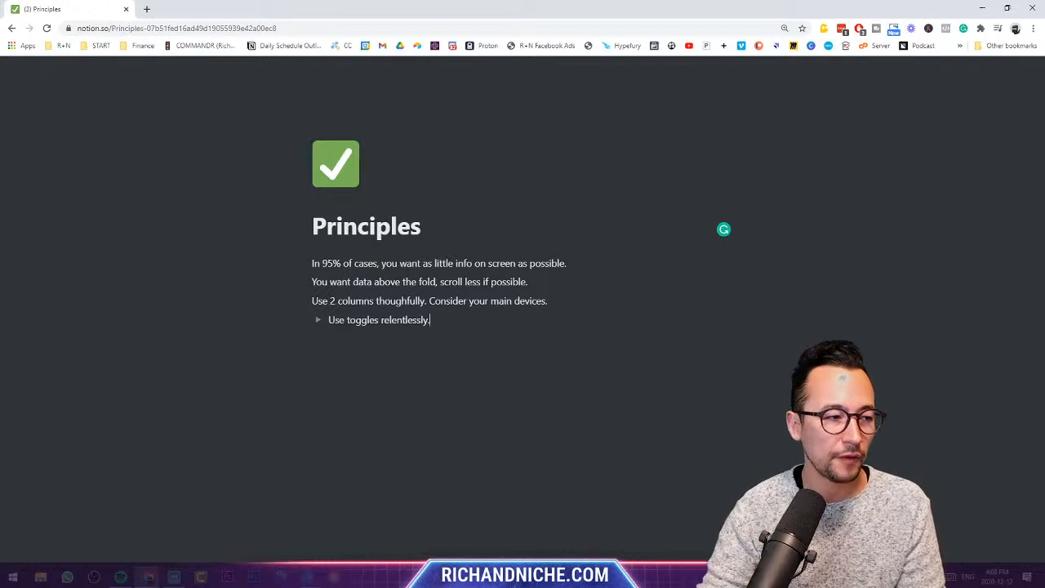
left_click(341, 341)
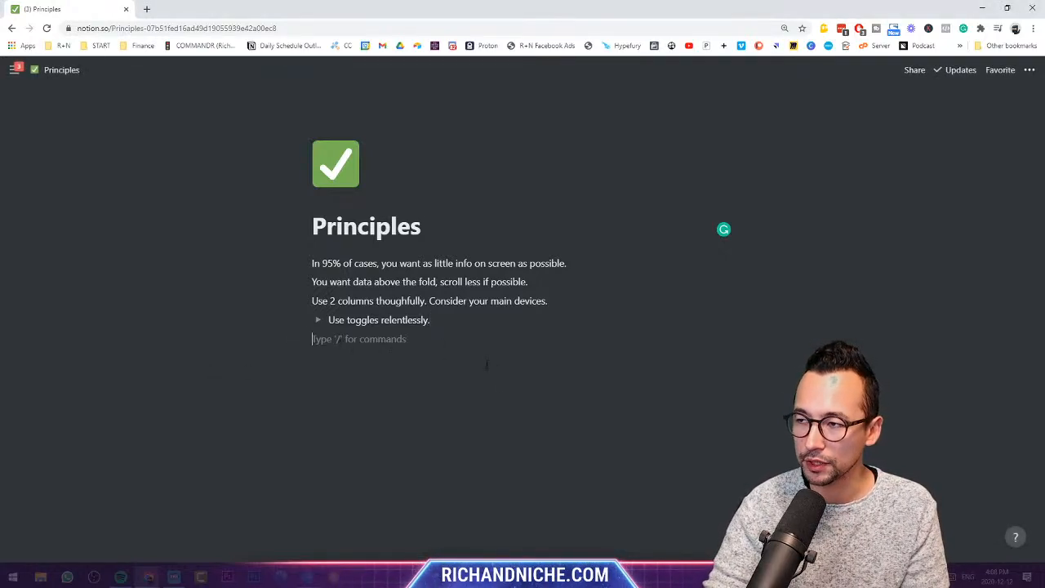
type("The power of the system grows in time as you add to databases.")
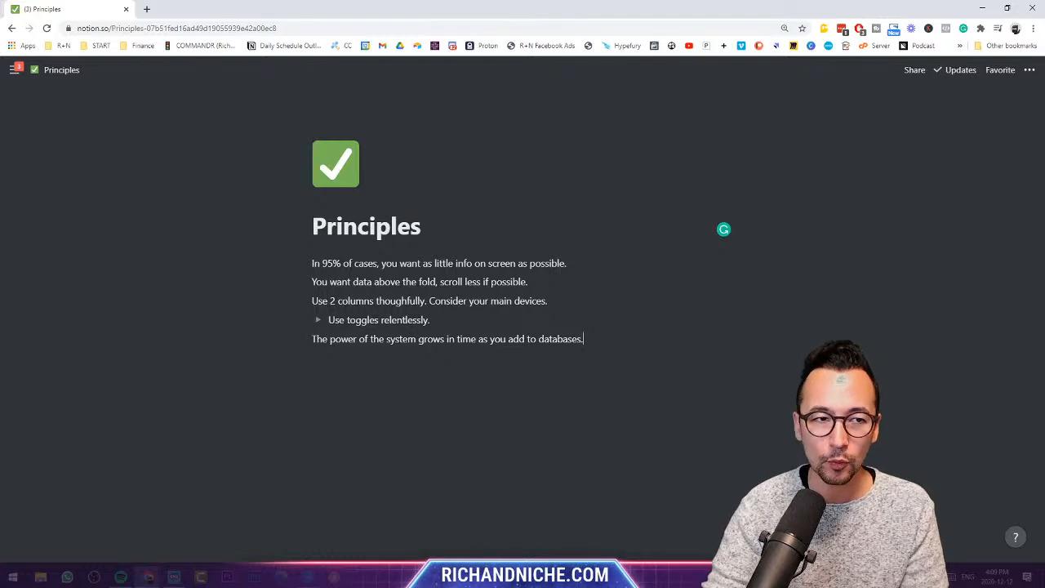
- Hide the sidebar and open the COMMANDR 1.0 dashboard from the COMMANDR page's Starter Build link
mouse_move(15, 70)
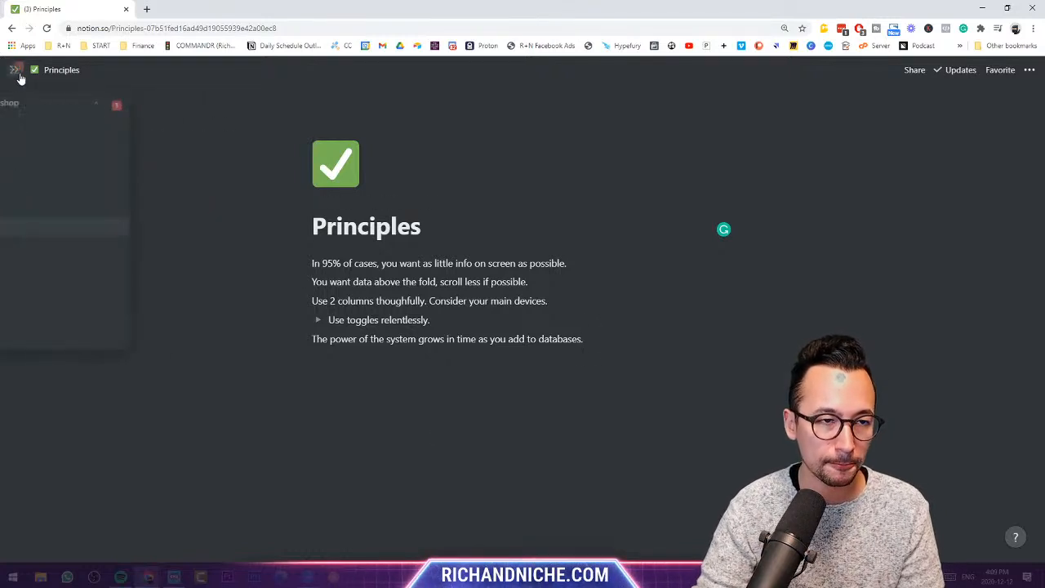
left_click(66, 210)
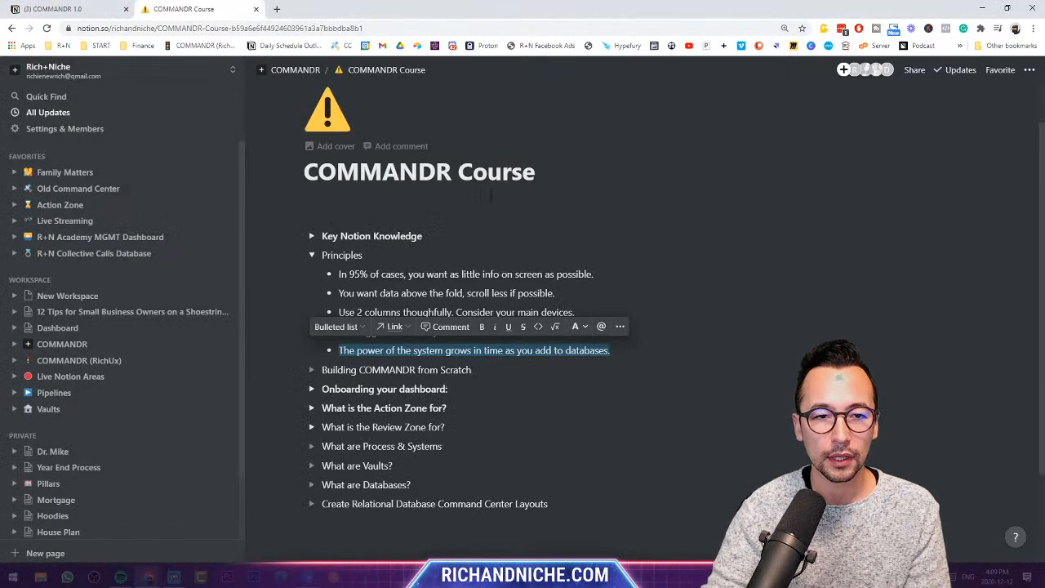
left_click(317, 77)
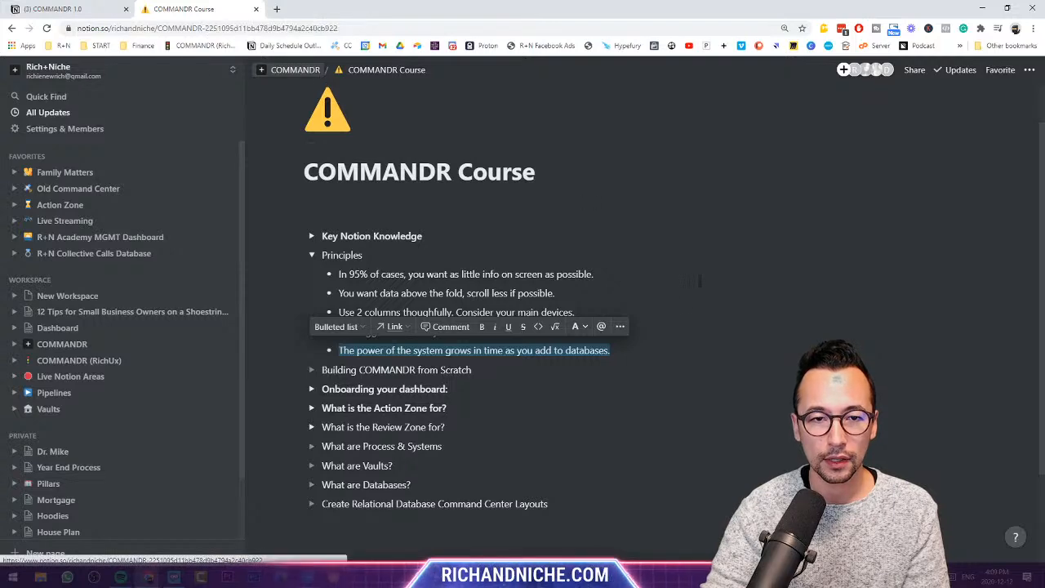
key("ctrl+backslash")
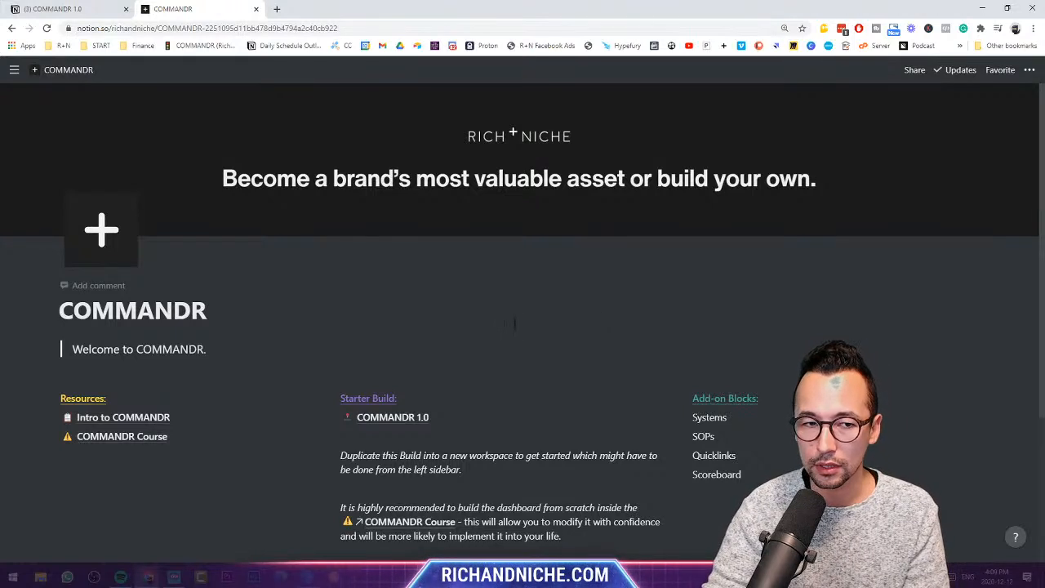
scroll(413, 374, "down", 1)
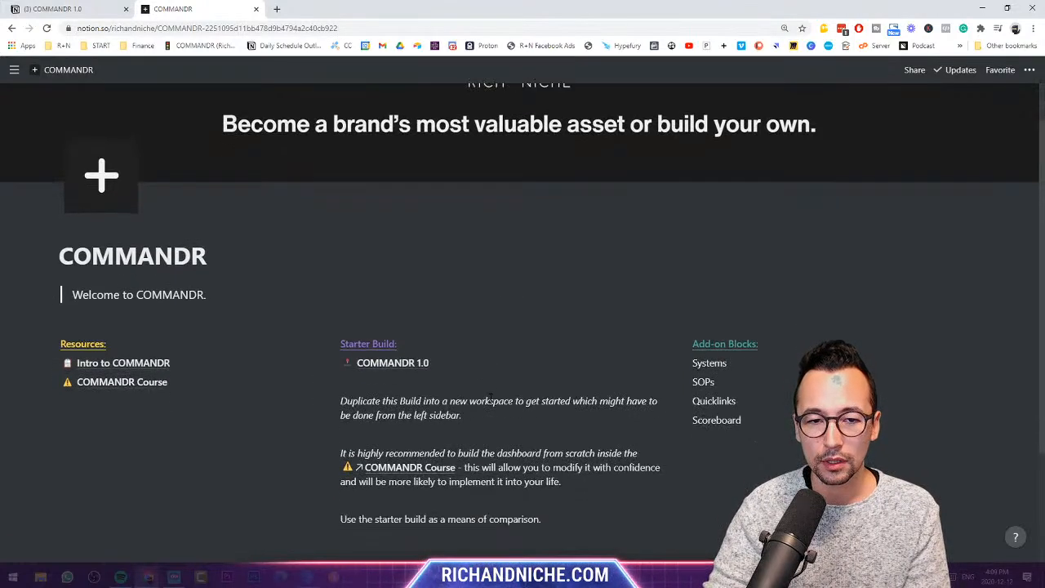
left_click(413, 372)
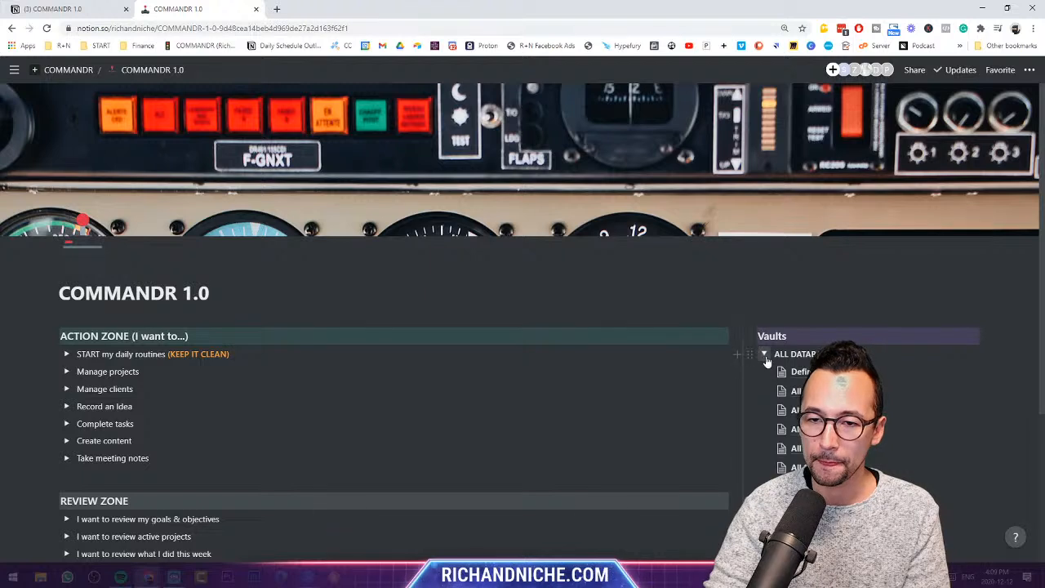
scroll(694, 290, "down", 1)
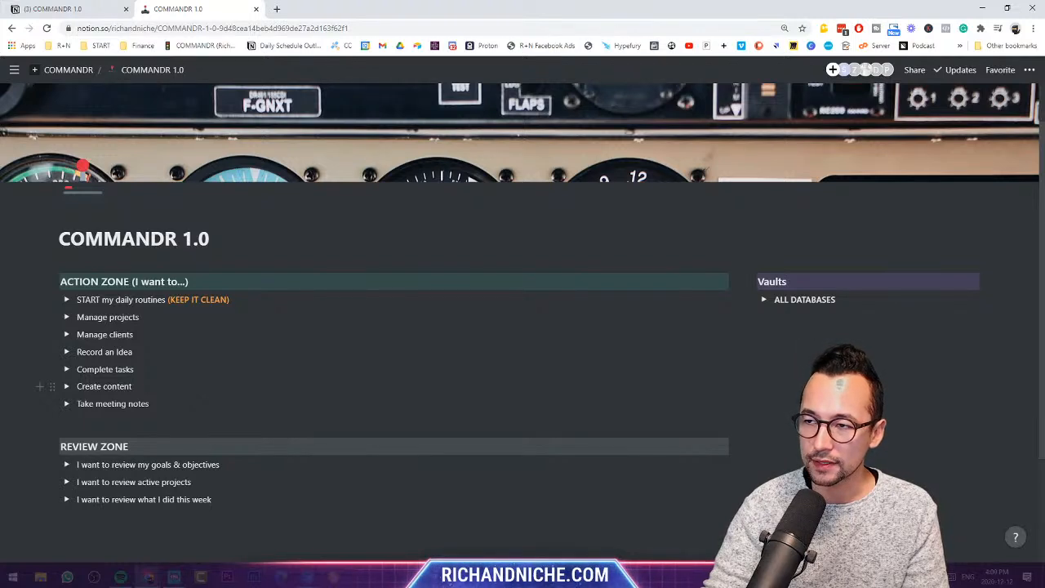
left_click_drag(220, 278, 49, 277)
left_click(181, 282)
left_click_drag(131, 281, 191, 282)
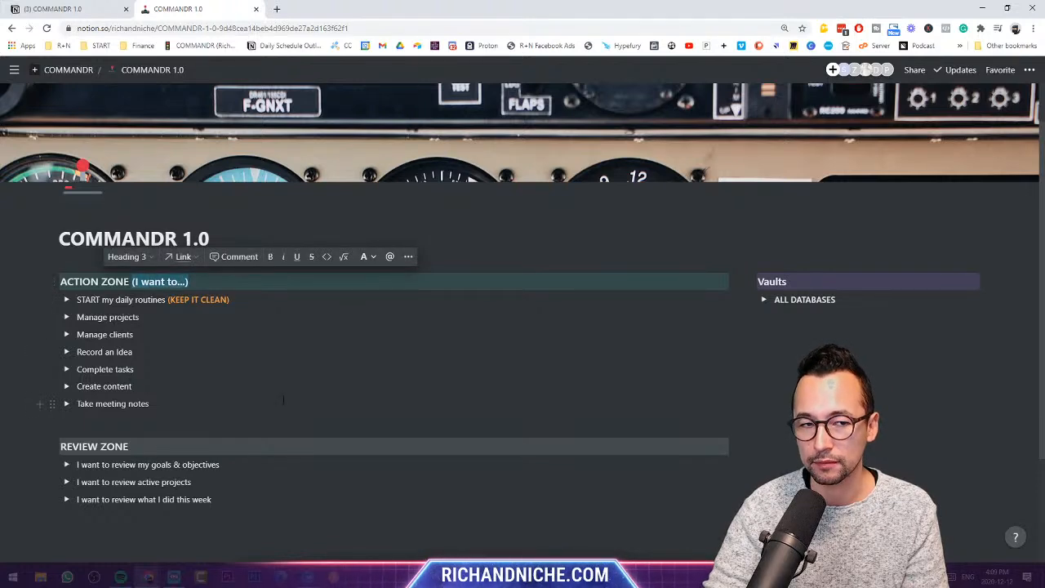
left_click(199, 443)
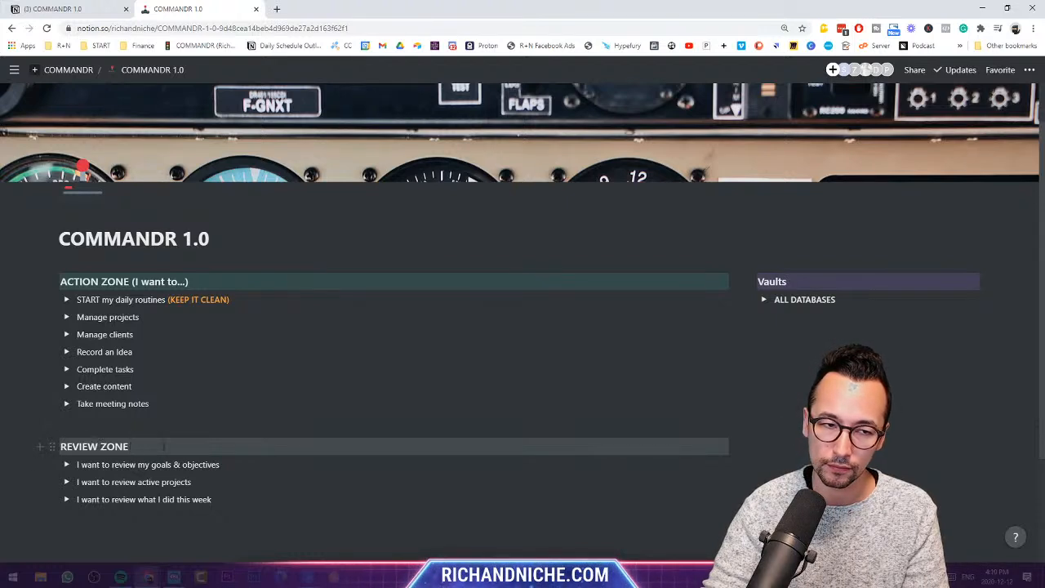
left_click(52, 281)
mouse_move(98, 244)
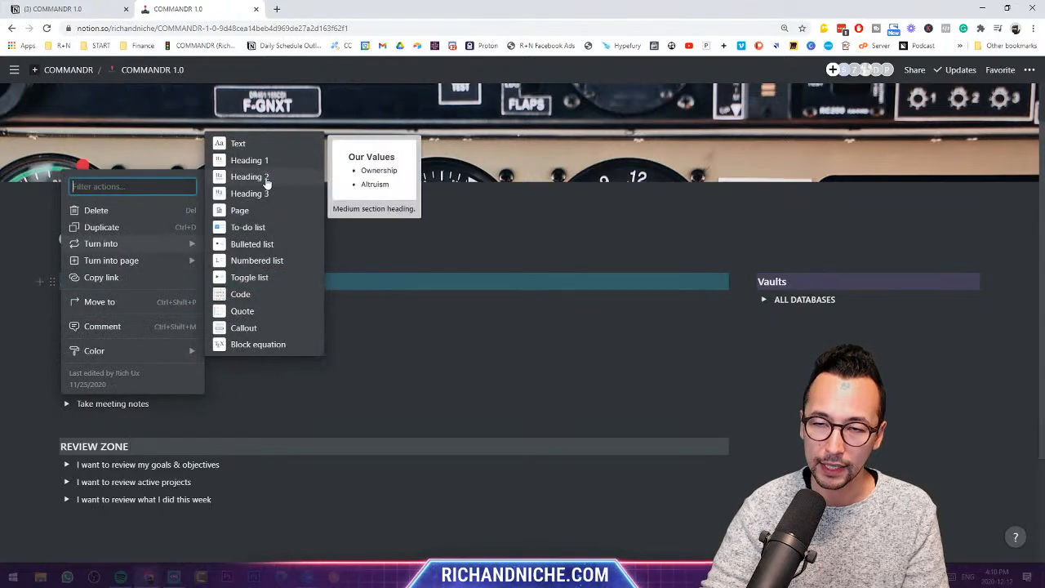
left_click(440, 207)
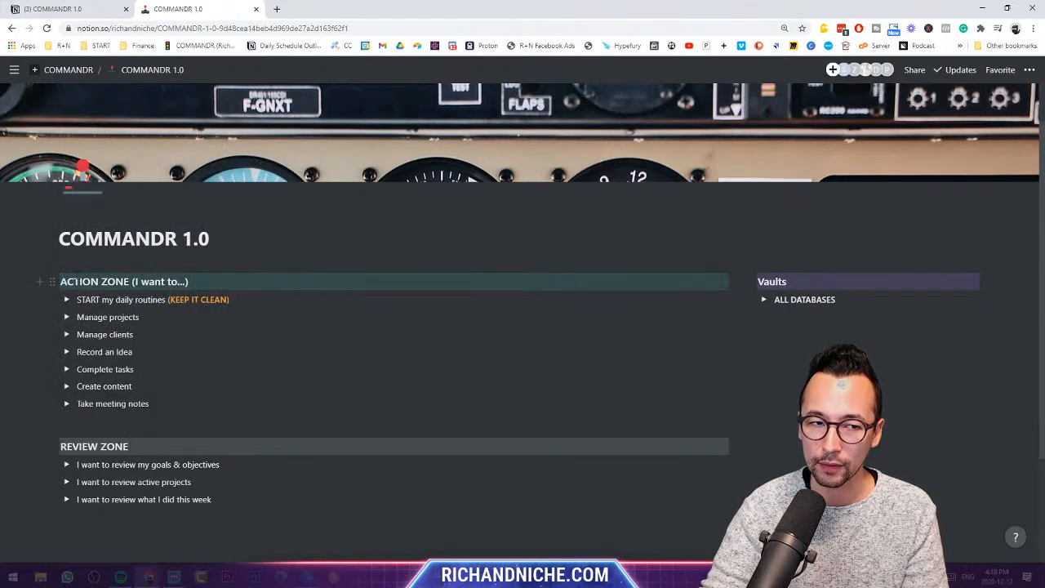
left_click_drag(61, 282, 193, 282)
left_click(292, 281)
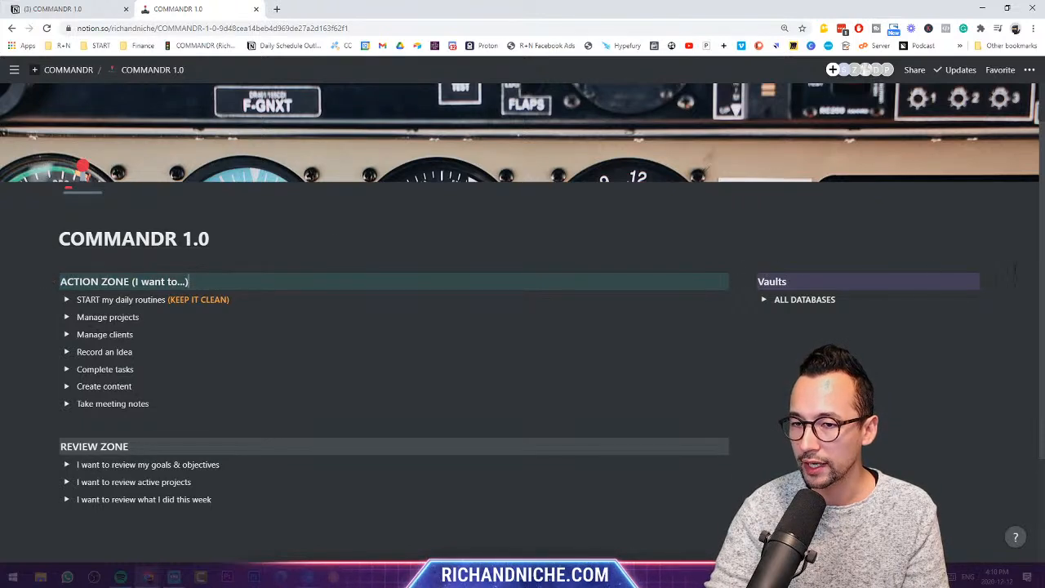
left_click_drag(836, 299, 768, 301)
left_click(763, 300)
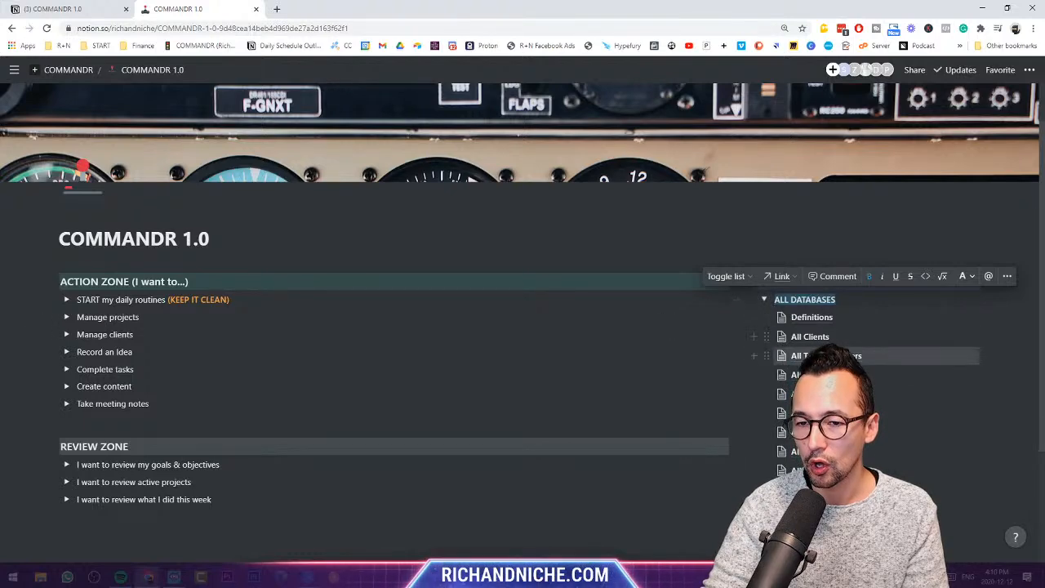
scroll(808, 392, "down", 2)
scroll(784, 375, "up", 3)
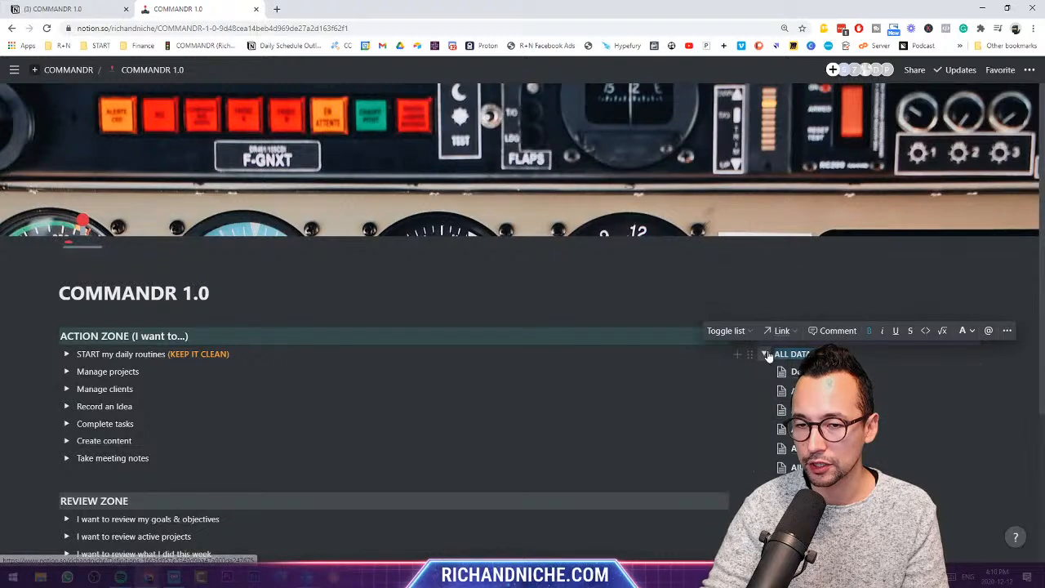
left_click(764, 354)
left_click(890, 405)
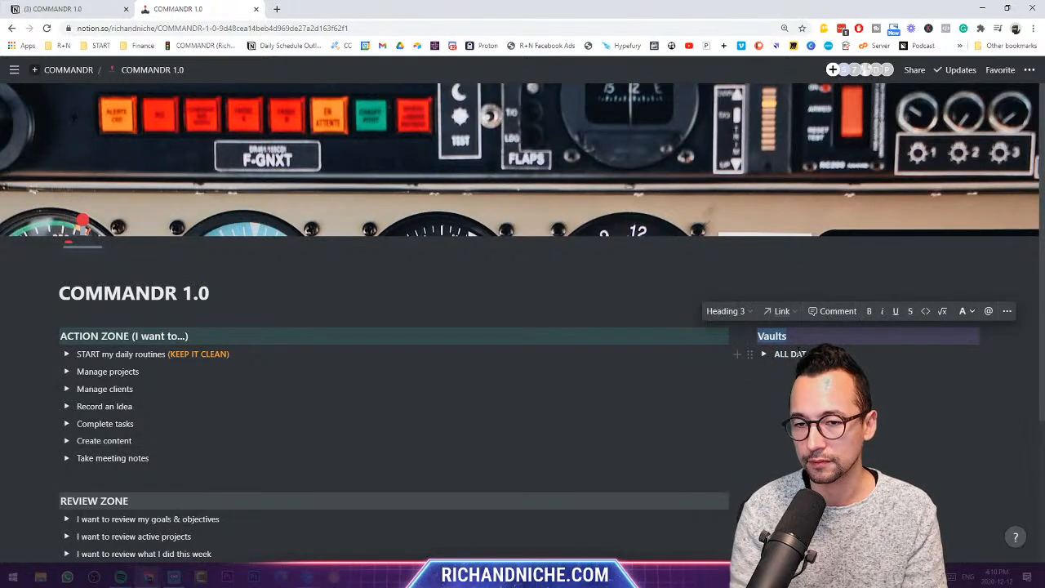
- Retype the Vaults heading as 'The VAULT'
type("The VAULT")
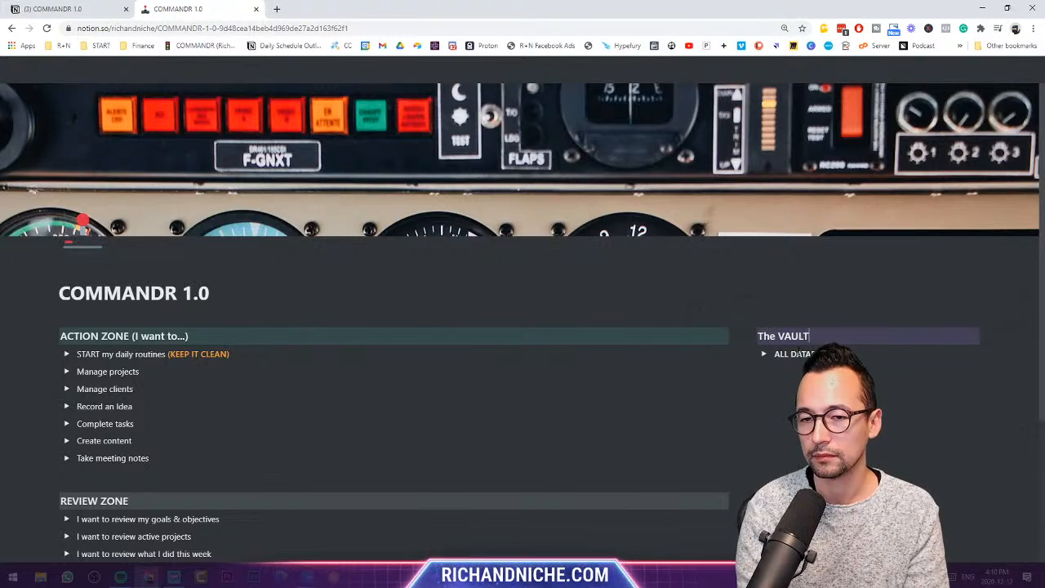
left_click(836, 397)
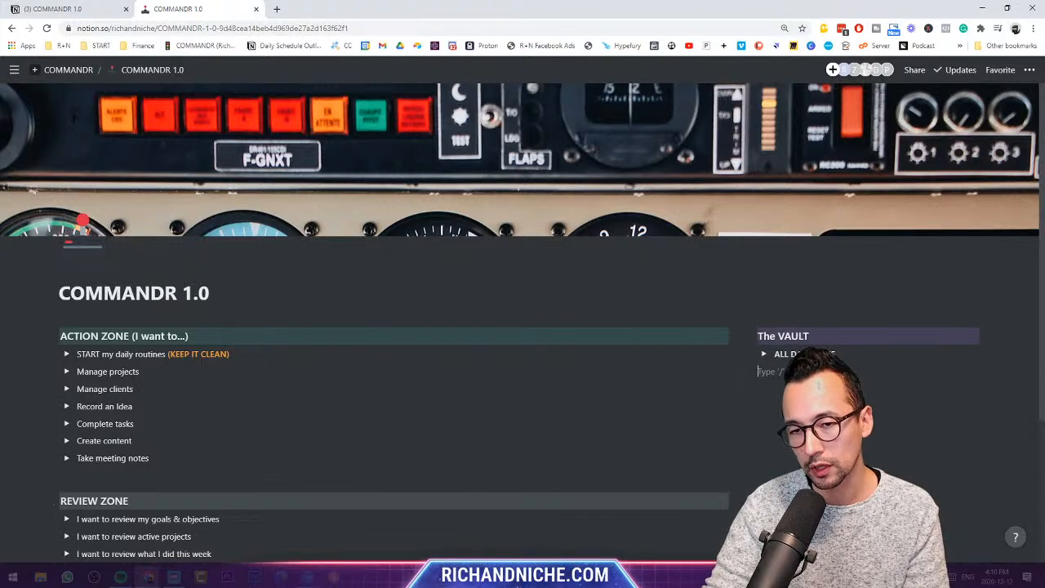
- Peek at All Tasks, return to COMMANDR 1.0, and expand START my daily routines
scroll(784, 351, "down", 1)
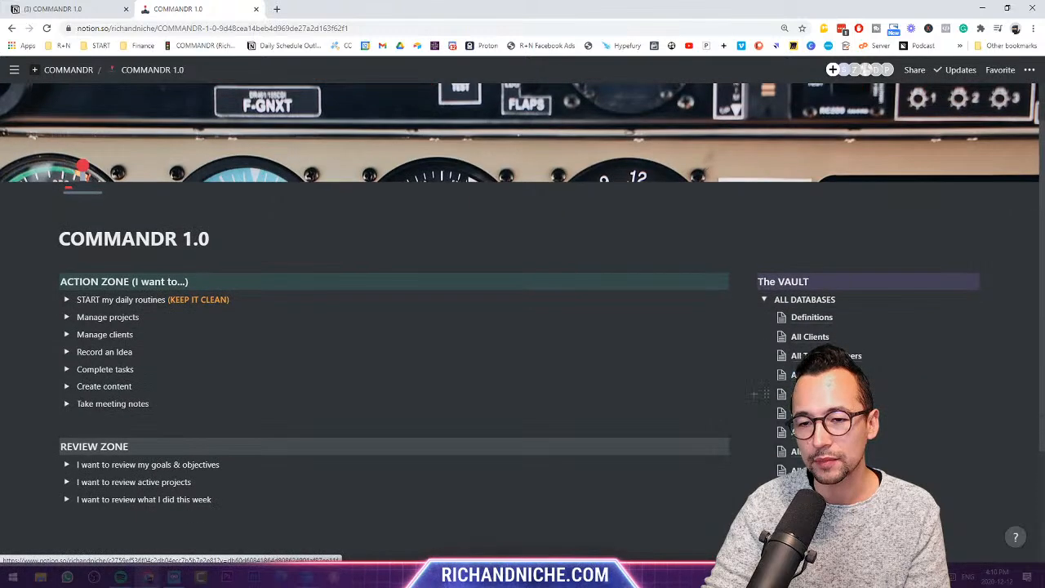
scroll(803, 333, "down", 1)
left_click(804, 362)
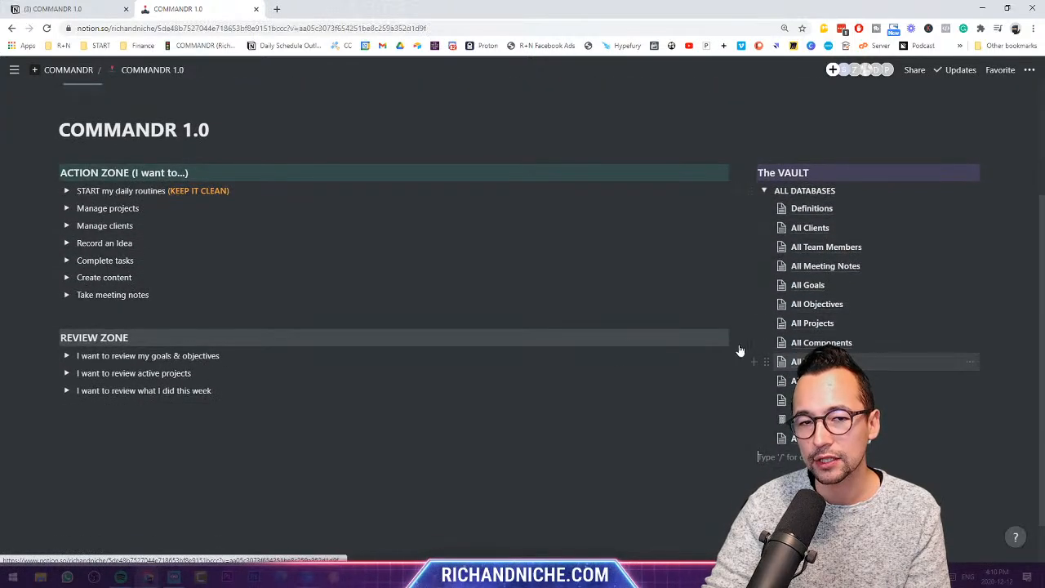
left_click(163, 75)
scroll(858, 326, "down", 1)
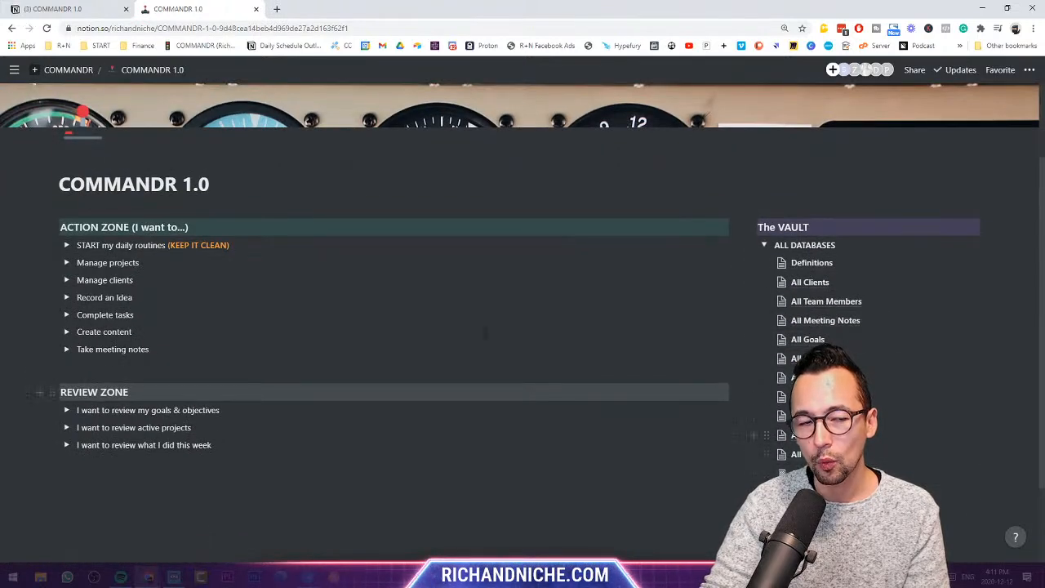
left_click(66, 246)
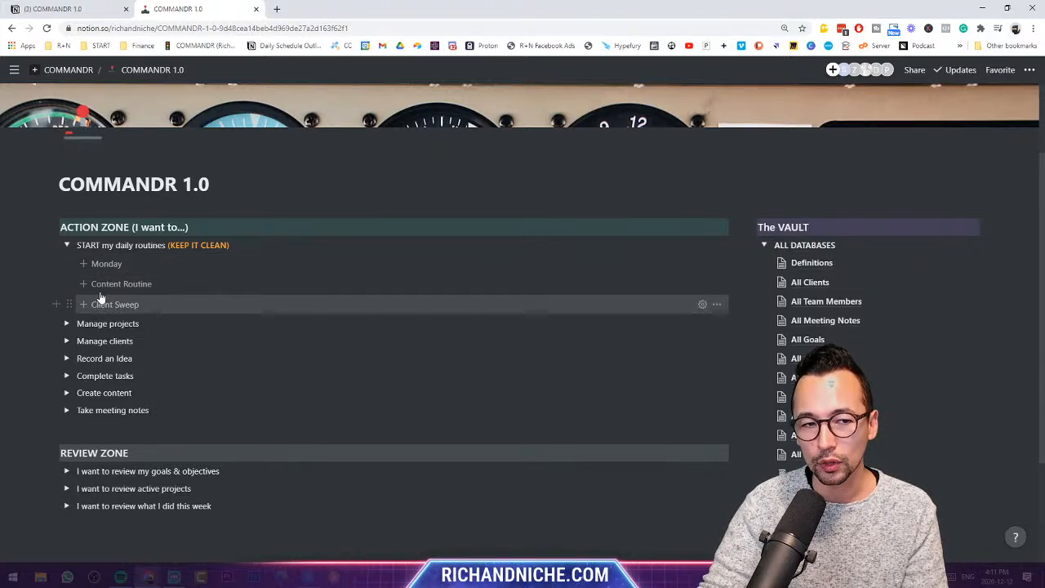
- Insert the Monday and Content Routine to-dos, tick four content tasks, then delete them all
left_click(102, 263)
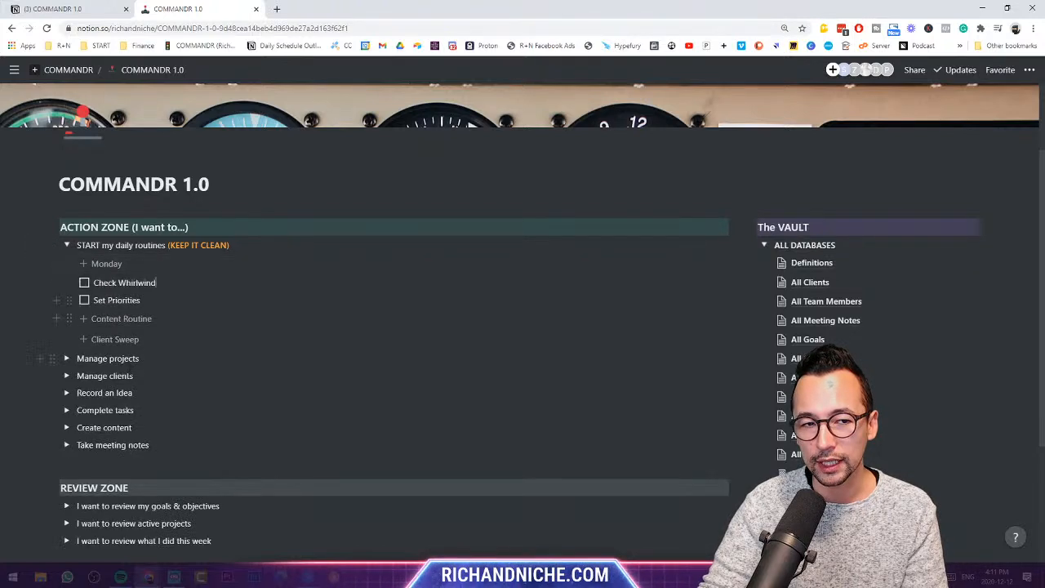
left_click(140, 319)
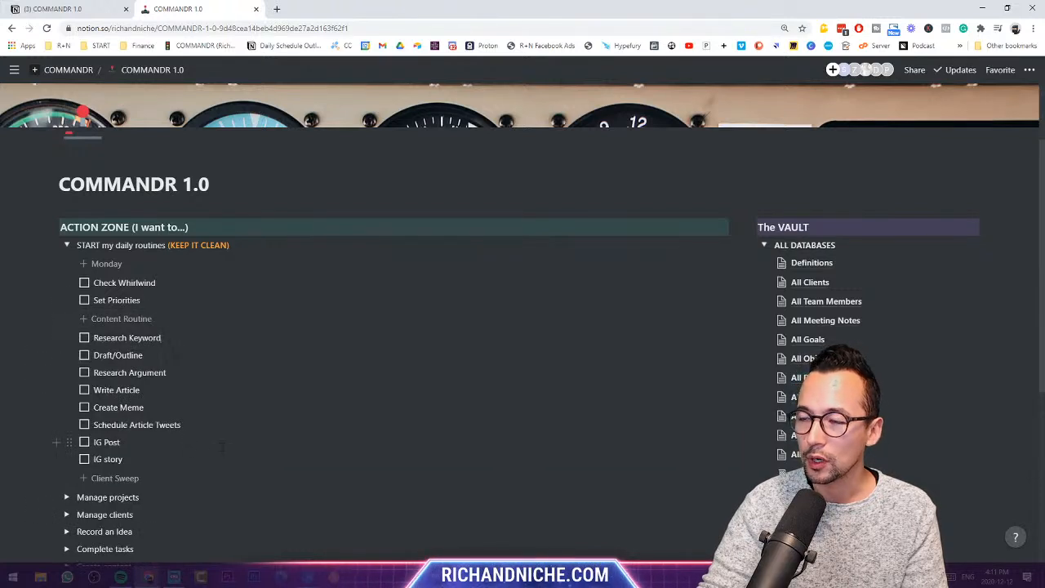
left_click(84, 337)
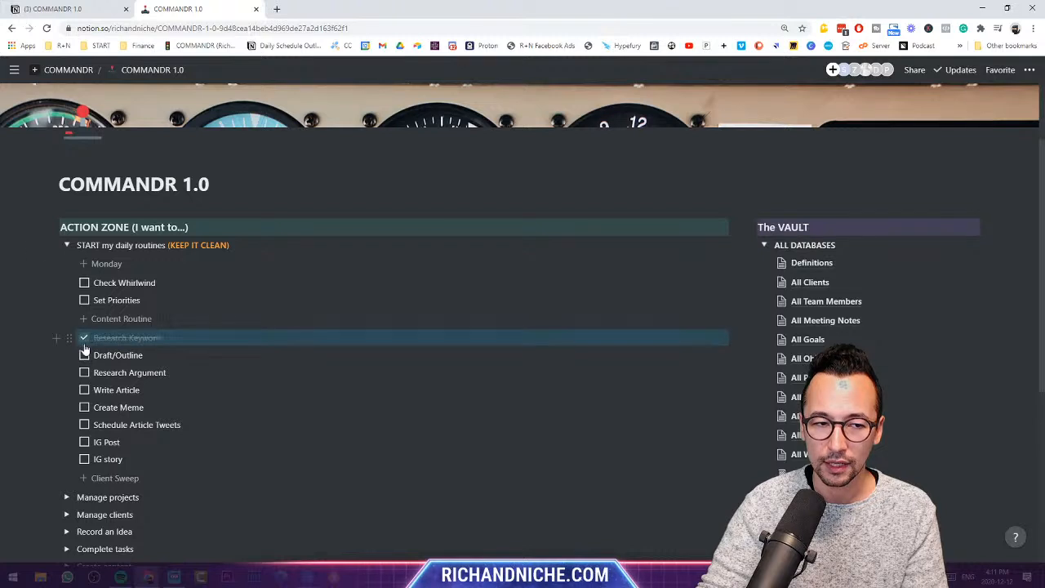
left_click(85, 355)
left_click(84, 372)
left_click(84, 390)
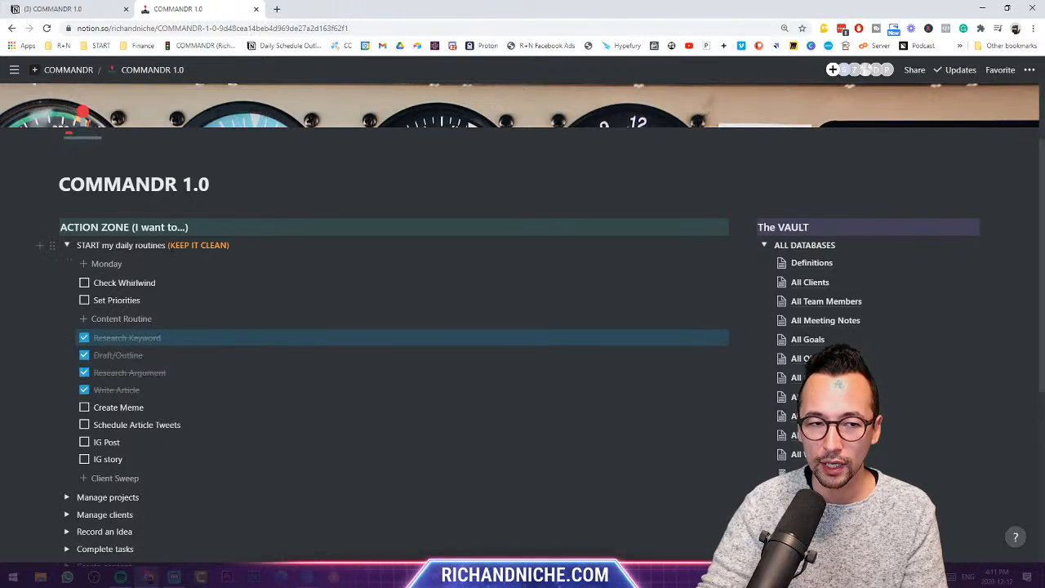
left_click_drag(167, 245, 244, 247)
left_click(262, 409)
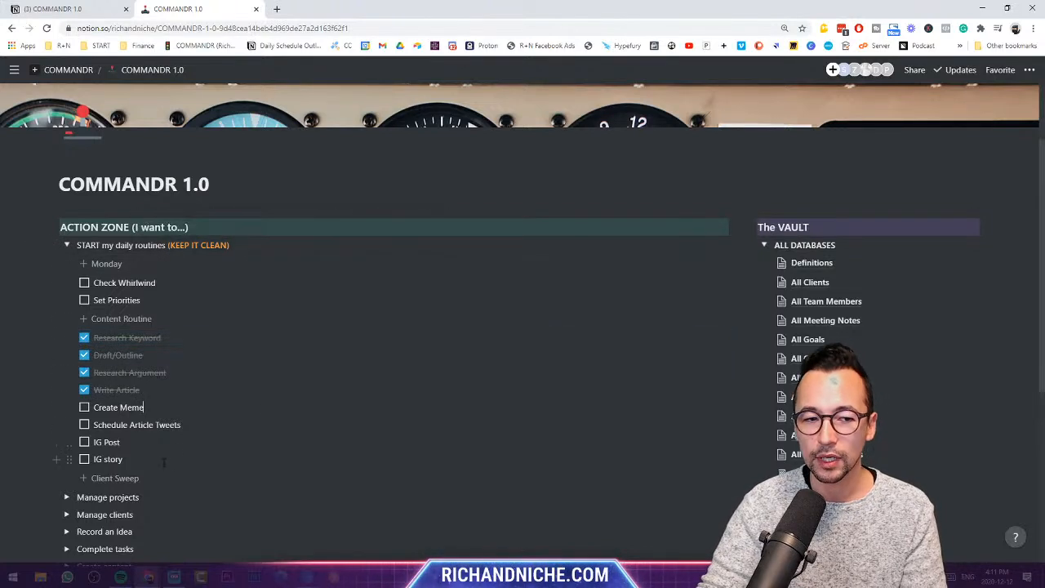
left_click_drag(154, 459, 82, 344)
key("Delete")
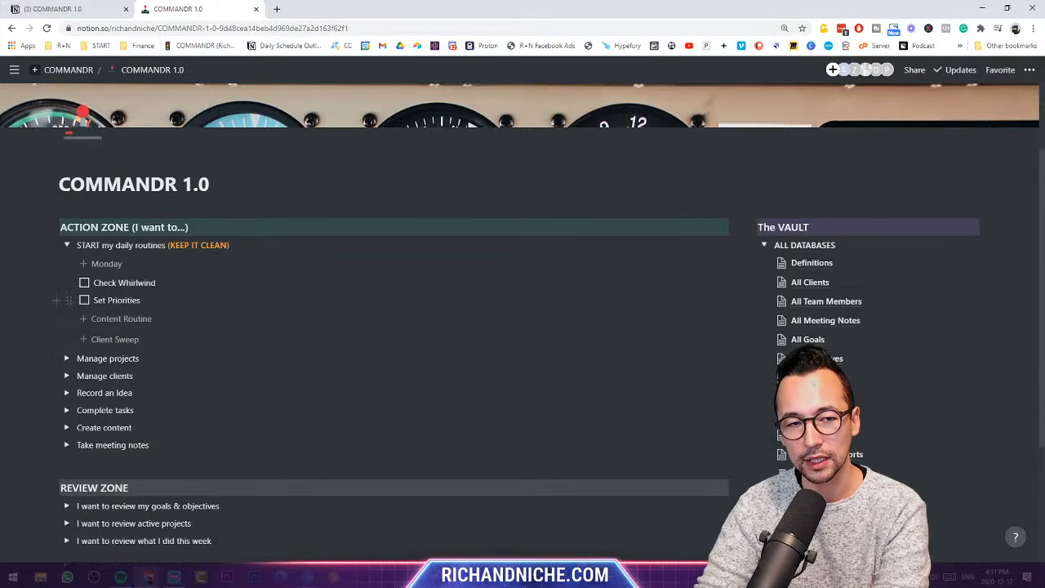
left_click_drag(141, 301, 87, 283)
key("Delete")
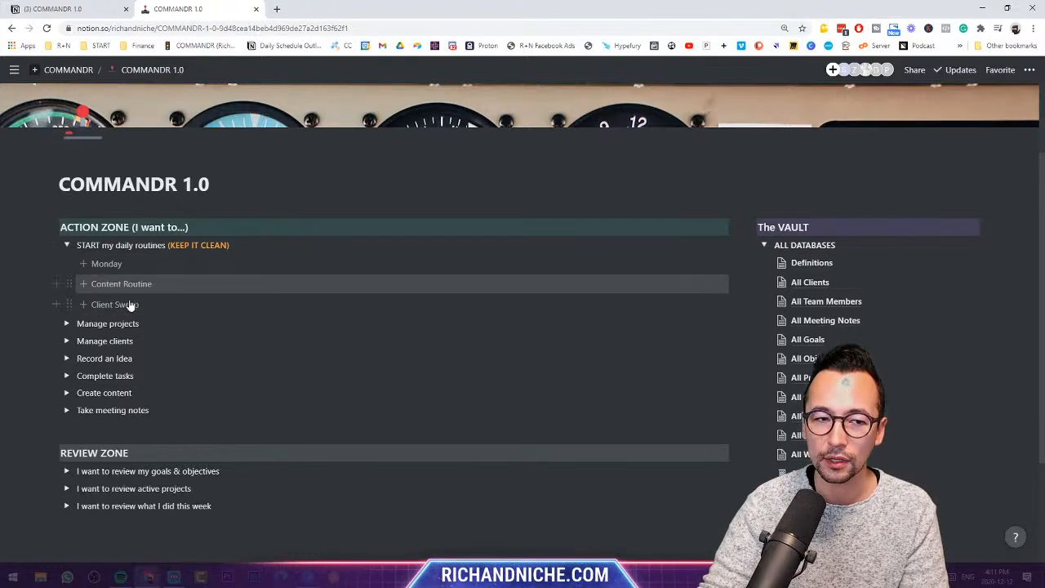
- Insert and delete the Client Sweep to-dos, then the Check Whirlwind and Set Priorities to-dos
left_click(114, 304)
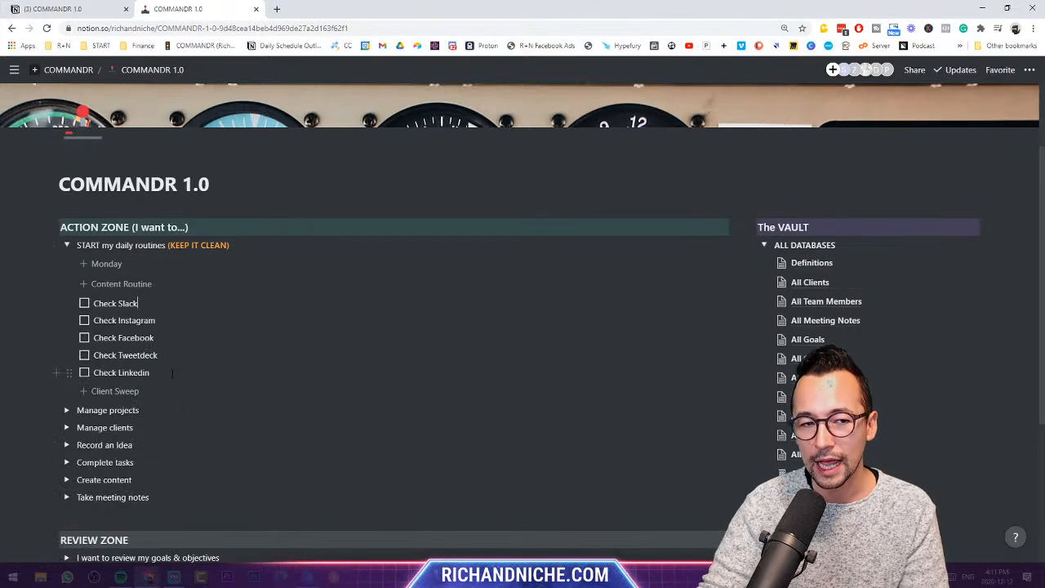
left_click_drag(172, 372, 110, 304)
key("BackSpace")
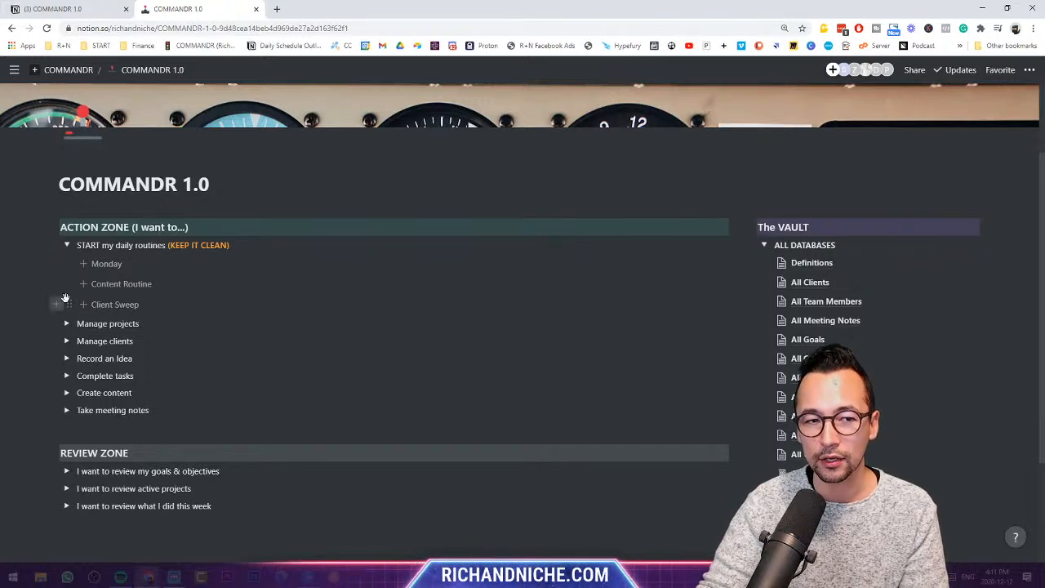
left_click(95, 264)
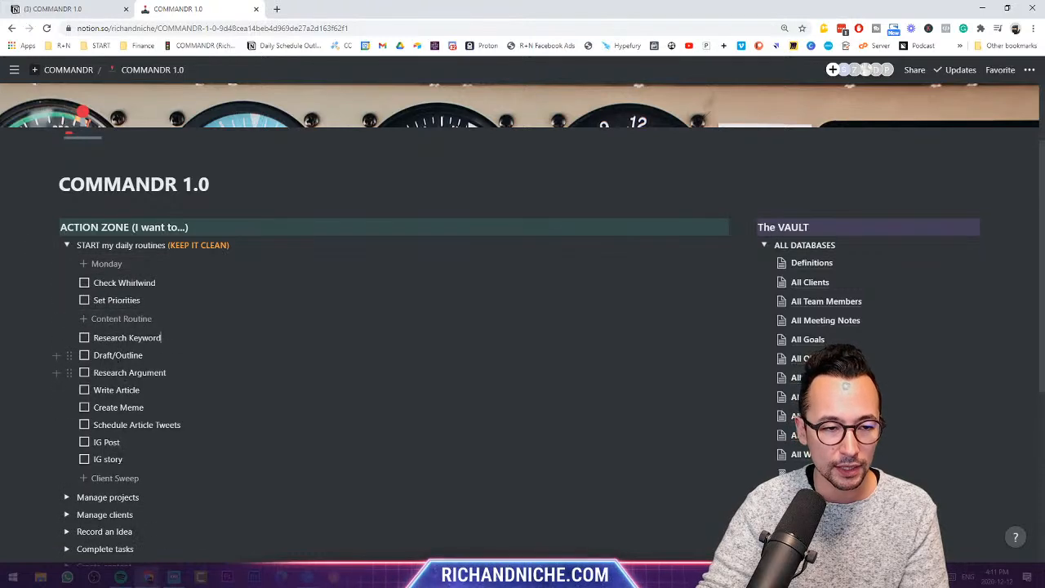
scroll(245, 441, "down", 3)
scroll(291, 455, "up", 1)
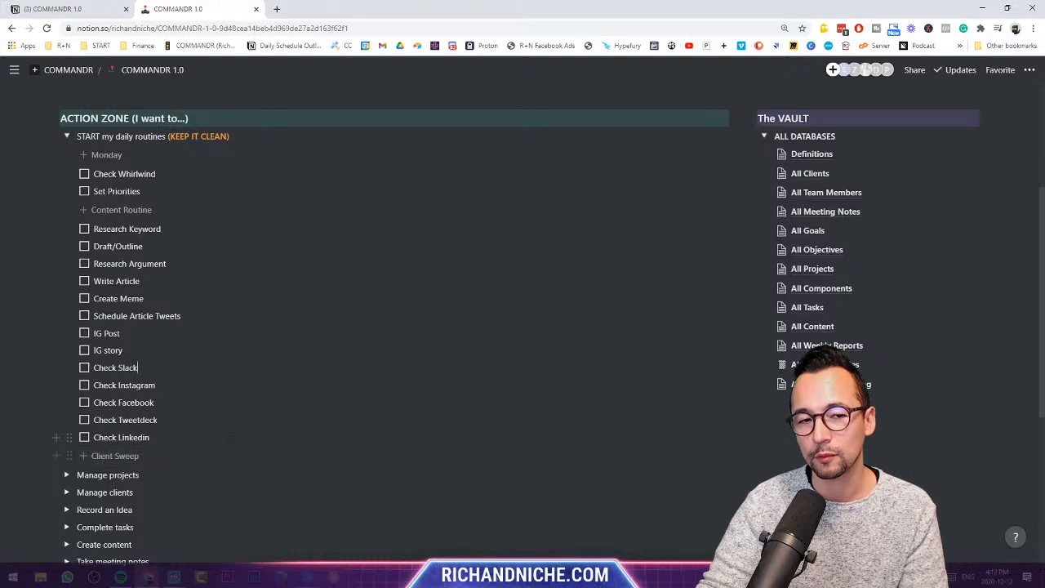
mouse_move(141, 192)
left_mouse_down()
mouse_move(90, 178)
mouse_move(122, 193)
left_mouse_up()
left_click(188, 368)
key("BackSpace")
key("BackSpace")
left_click(142, 191)
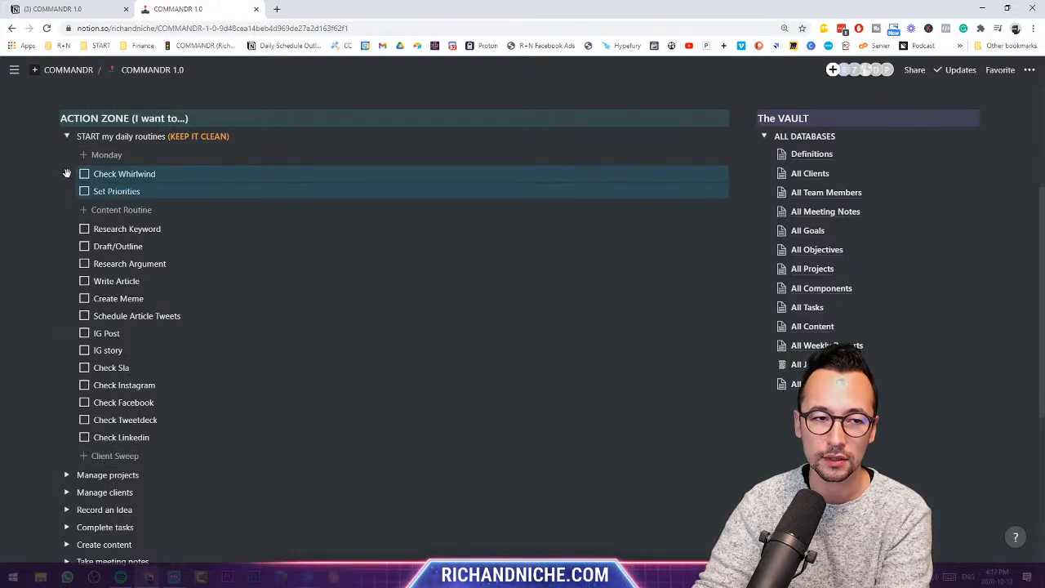
key("BackSpace")
- Delete the 13 remaining routine to-dos and collapse ALL DATABASES and START my daily routines
left_click_drag(173, 402, 63, 191)
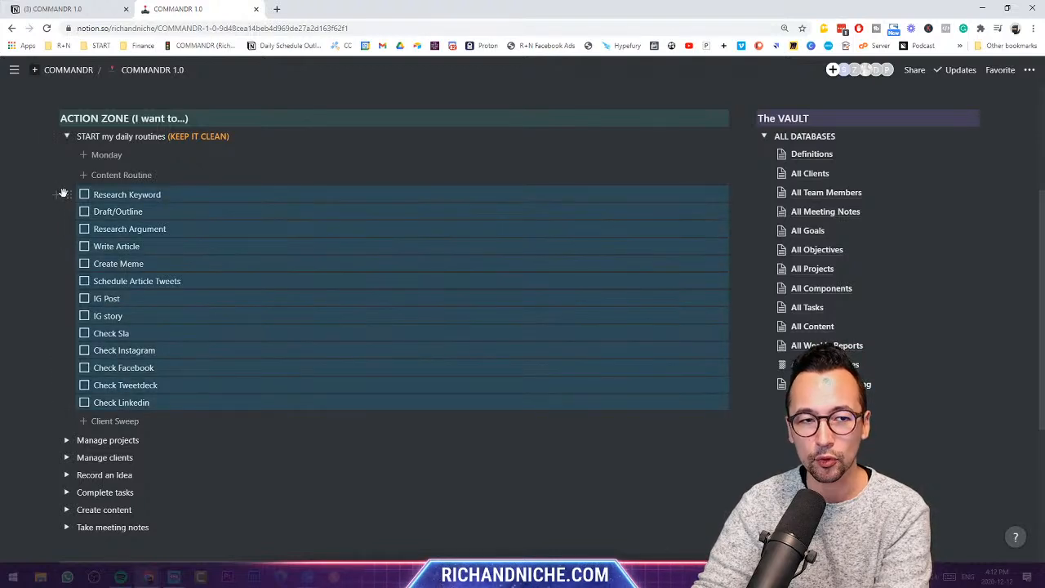
key("BackSpace")
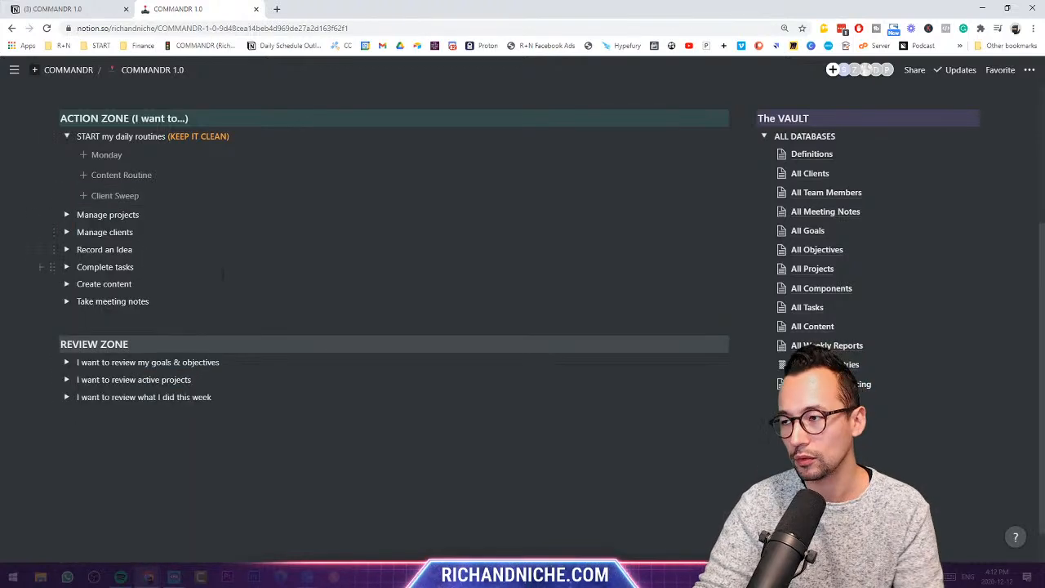
left_click(763, 137)
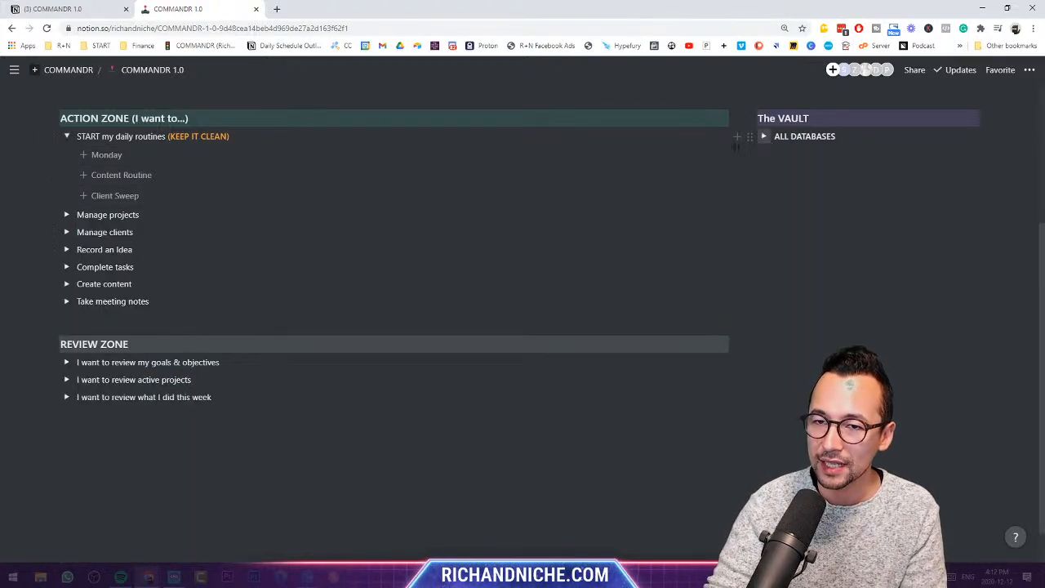
left_click(67, 136)
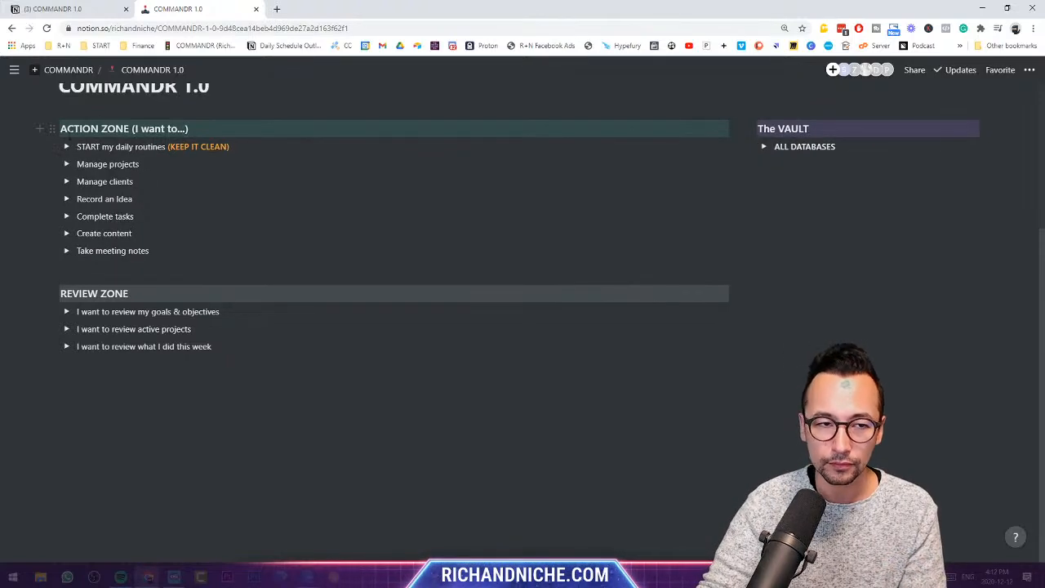
- Expand Manage clients and ALL DATABASES, and look at the All Goals database's view options
left_click(67, 181)
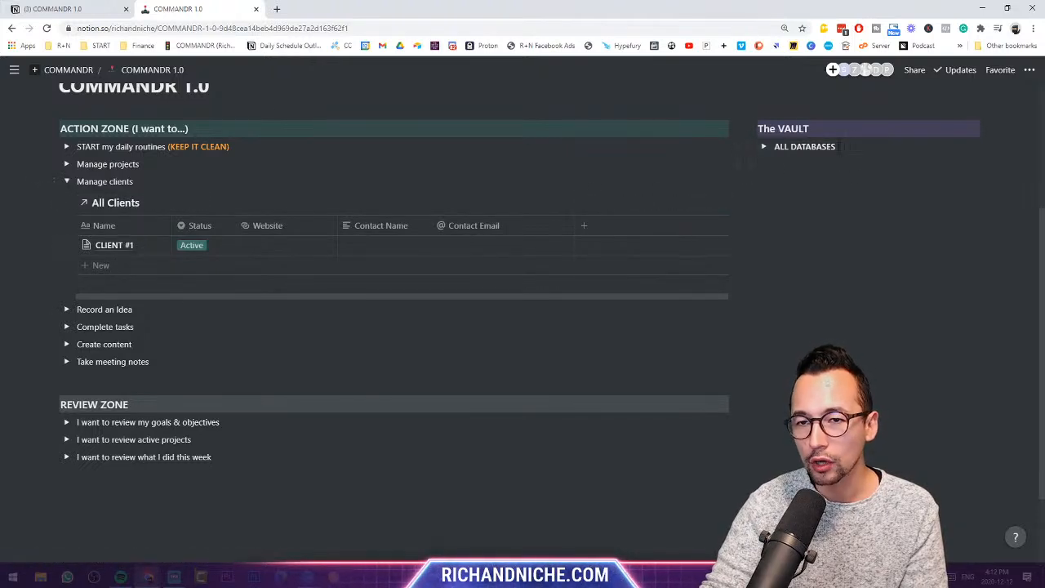
left_click(764, 147)
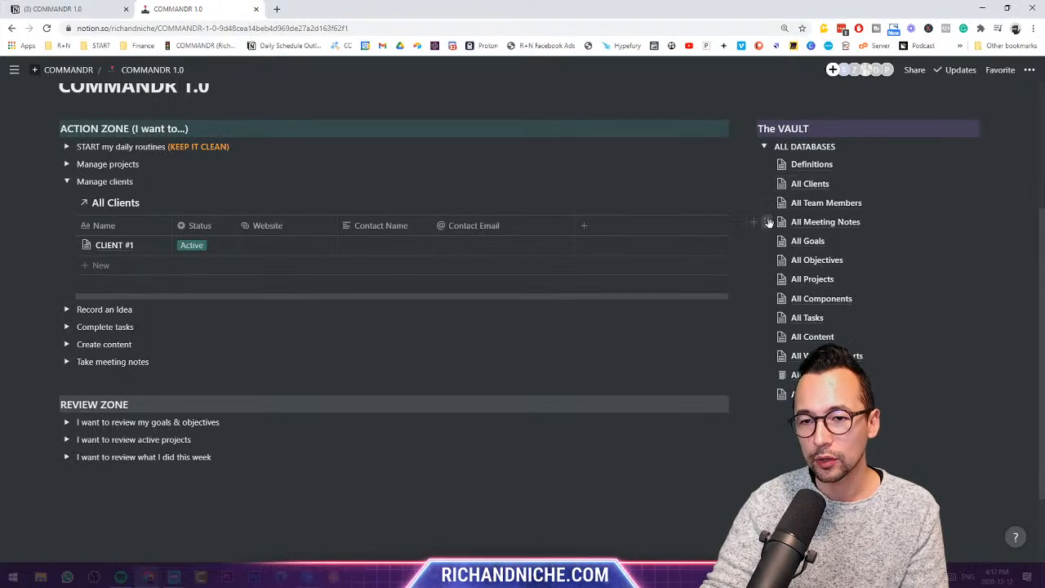
left_click(805, 241)
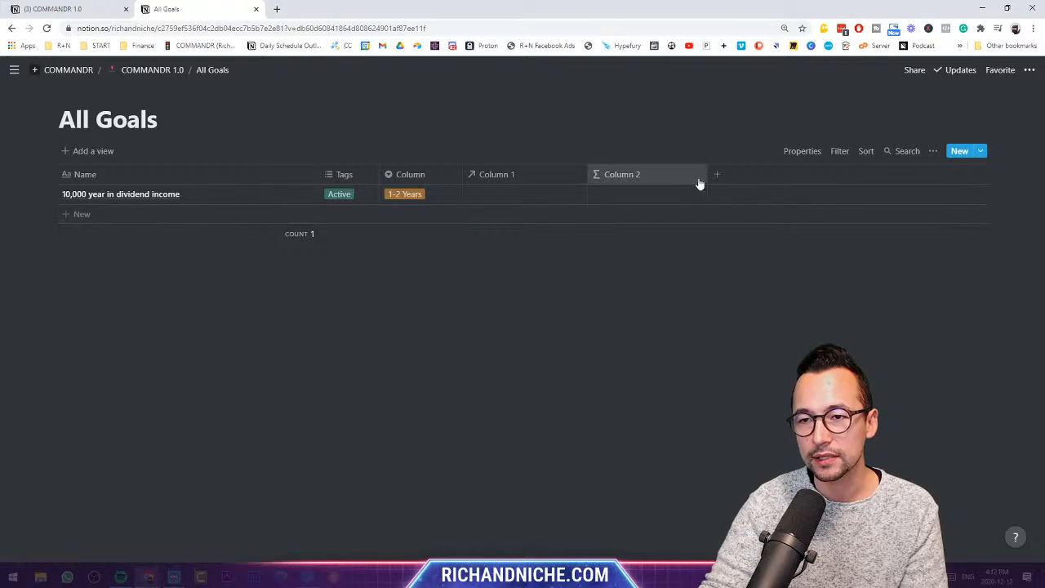
left_click(933, 152)
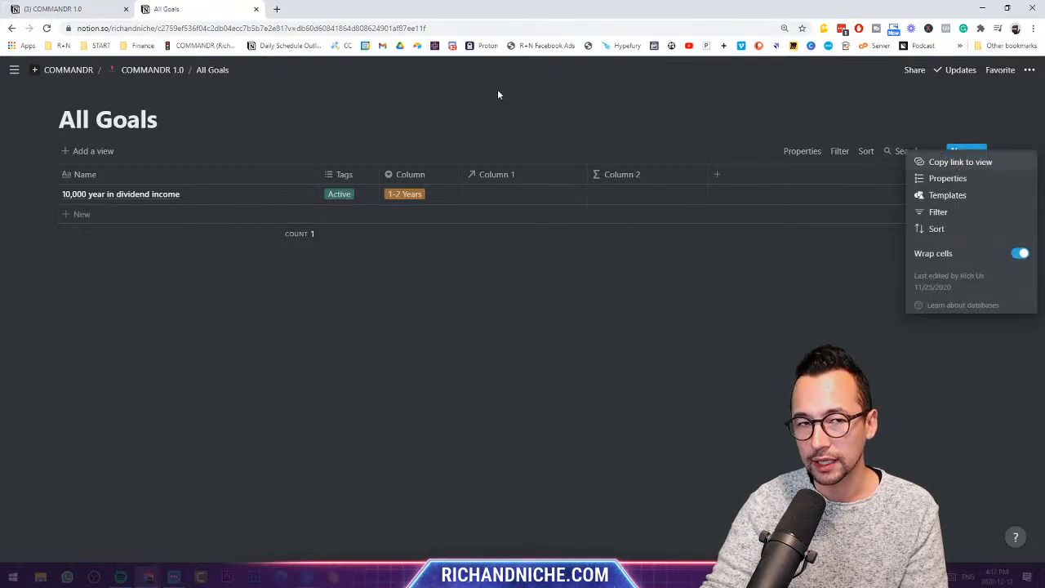
left_click(12, 29)
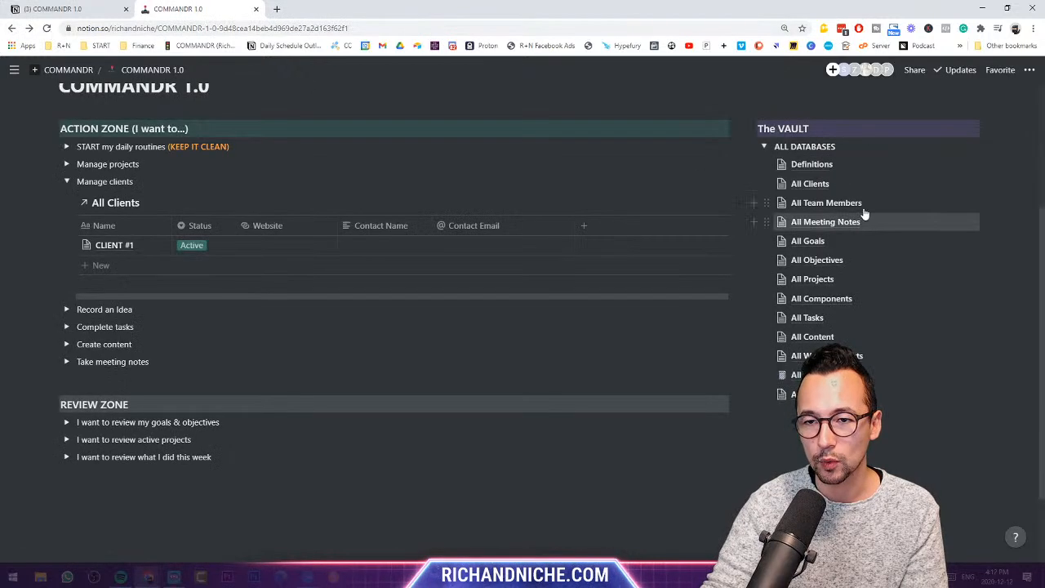
- Paste the All Goals link into Manage clients as a linked table, then delete it
left_click(767, 241)
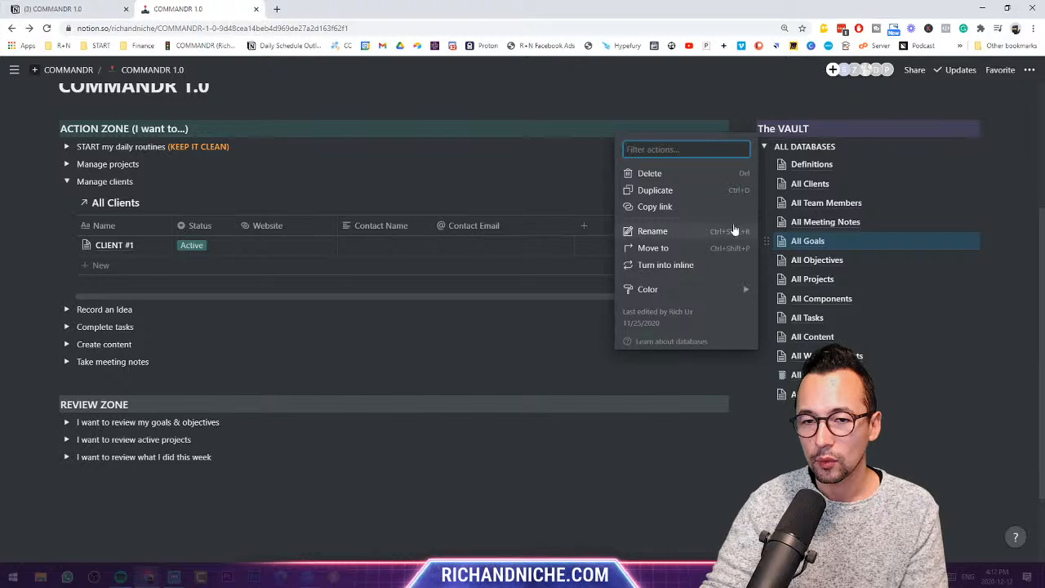
left_click(712, 210)
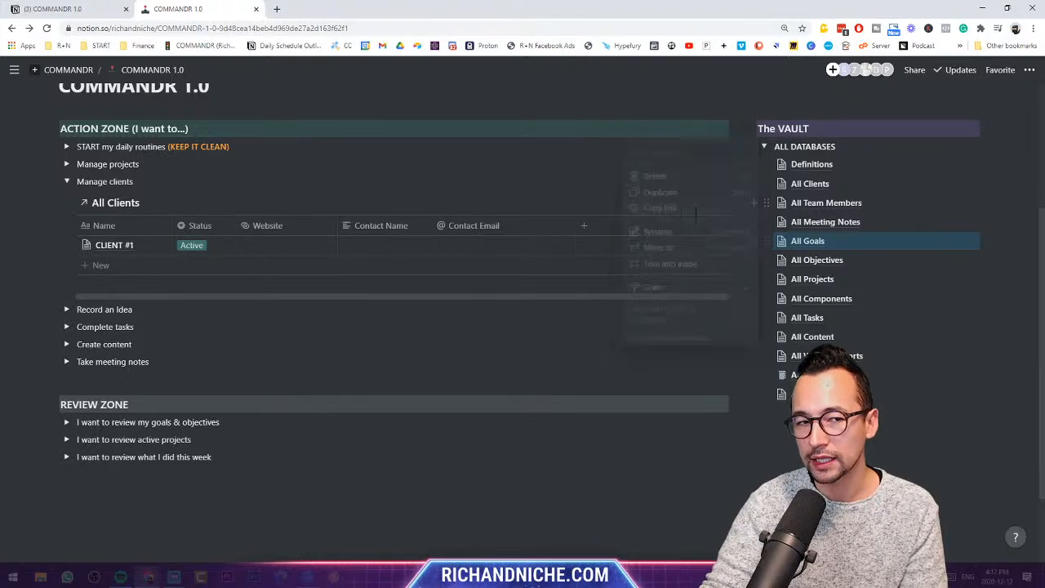
left_click(133, 181)
key("Return")
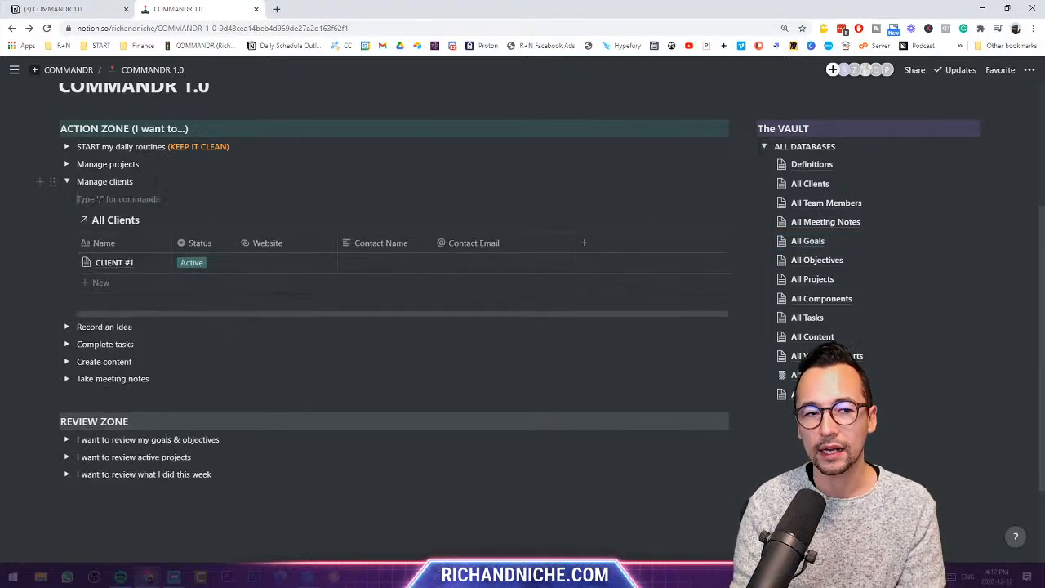
key("ctrl+v")
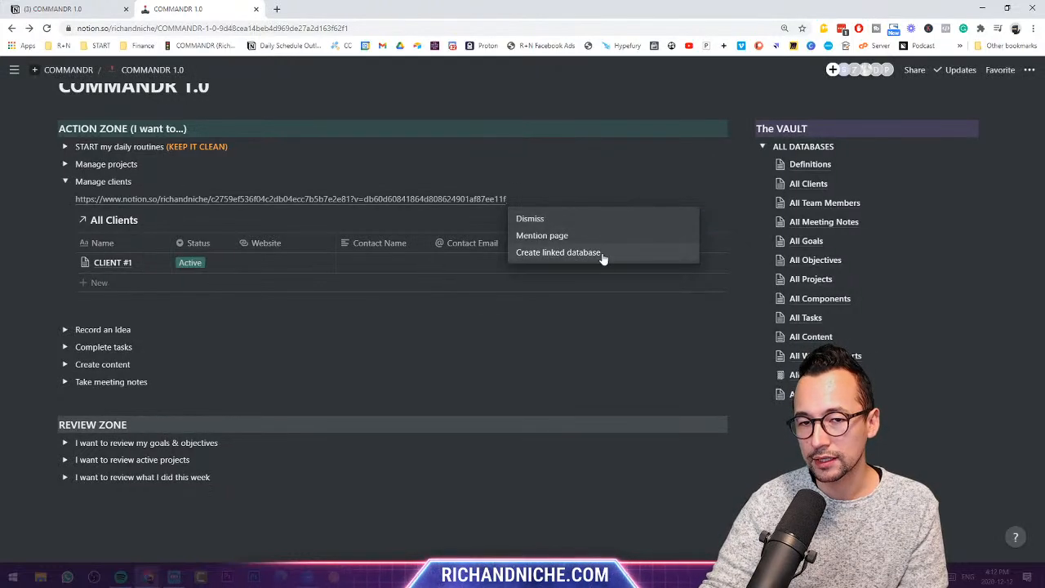
left_click(558, 252)
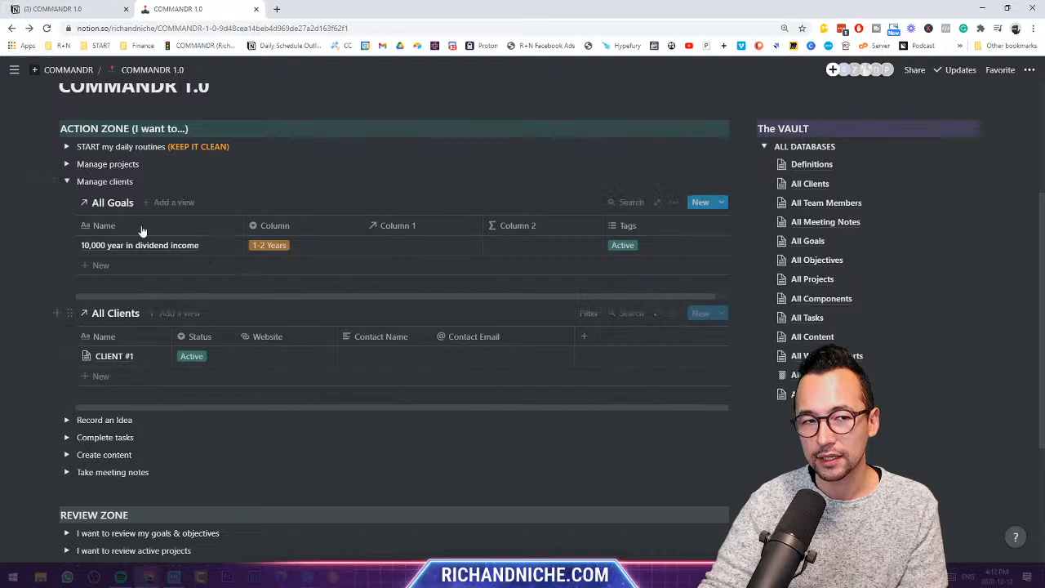
left_click(69, 202)
left_click(105, 166)
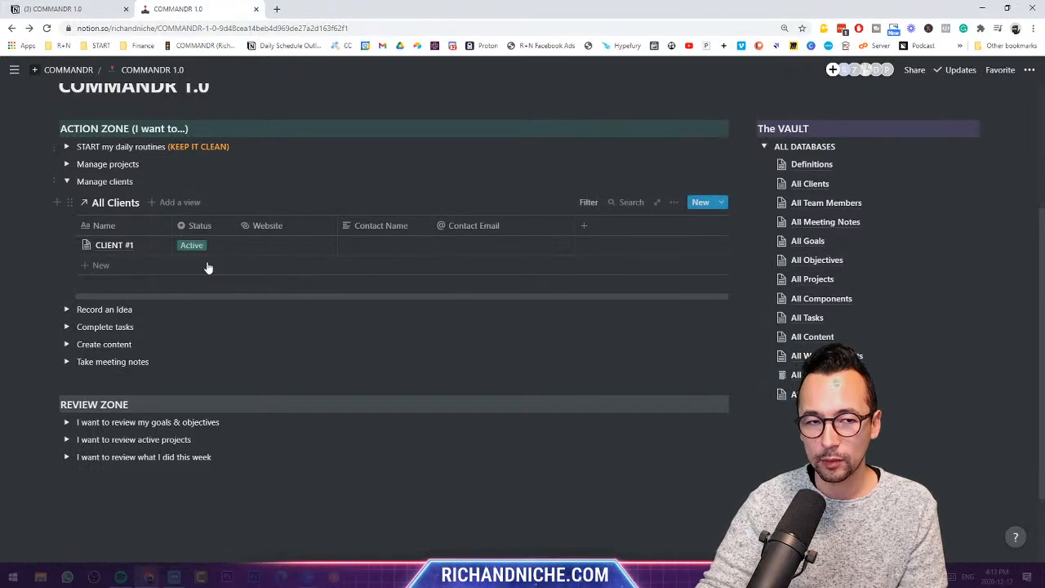
- Check the All Clients table filters, then collapse Manage clients
left_click(67, 181)
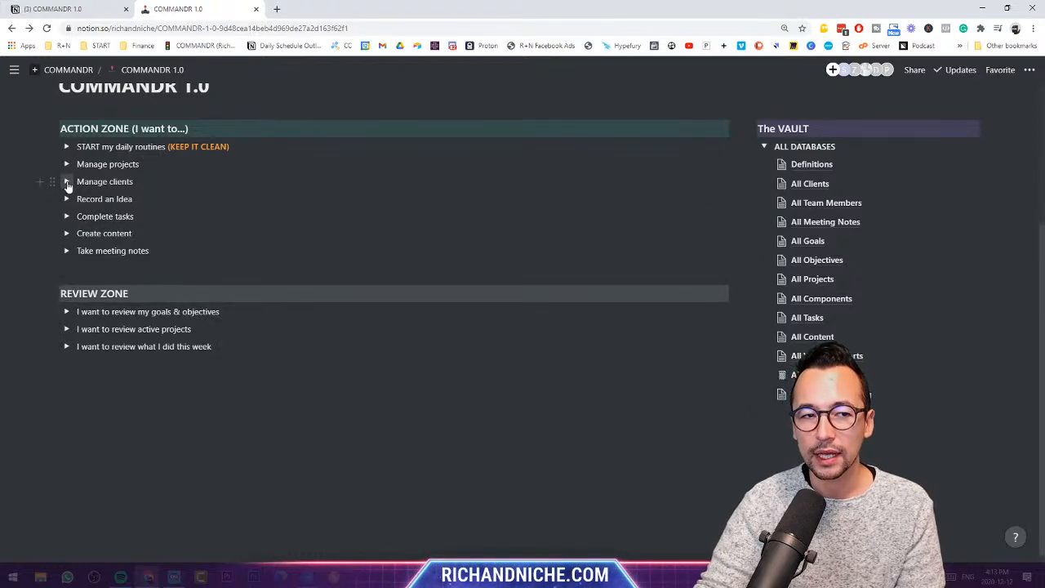
left_click(67, 182)
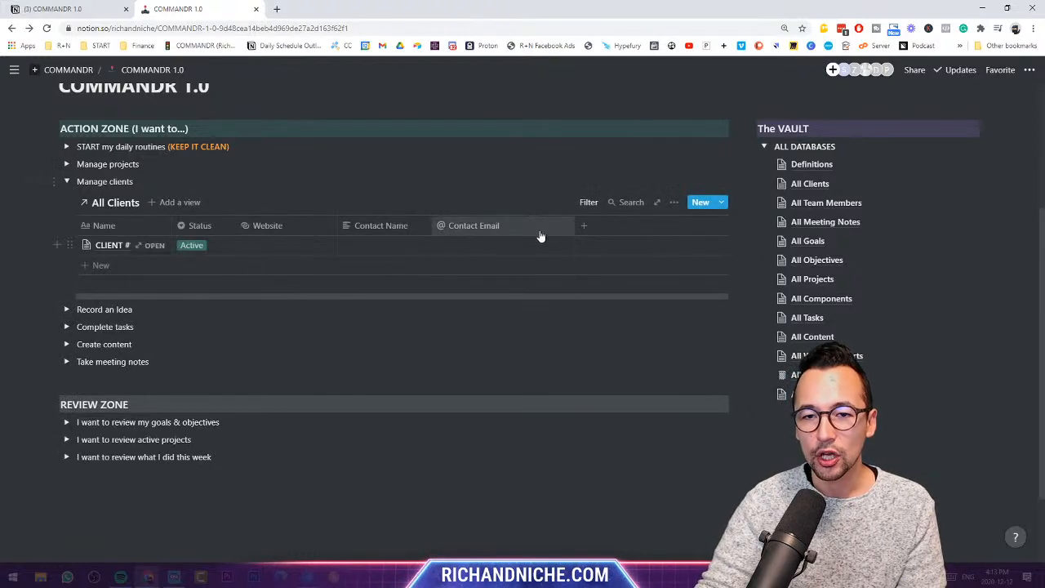
left_click(587, 202)
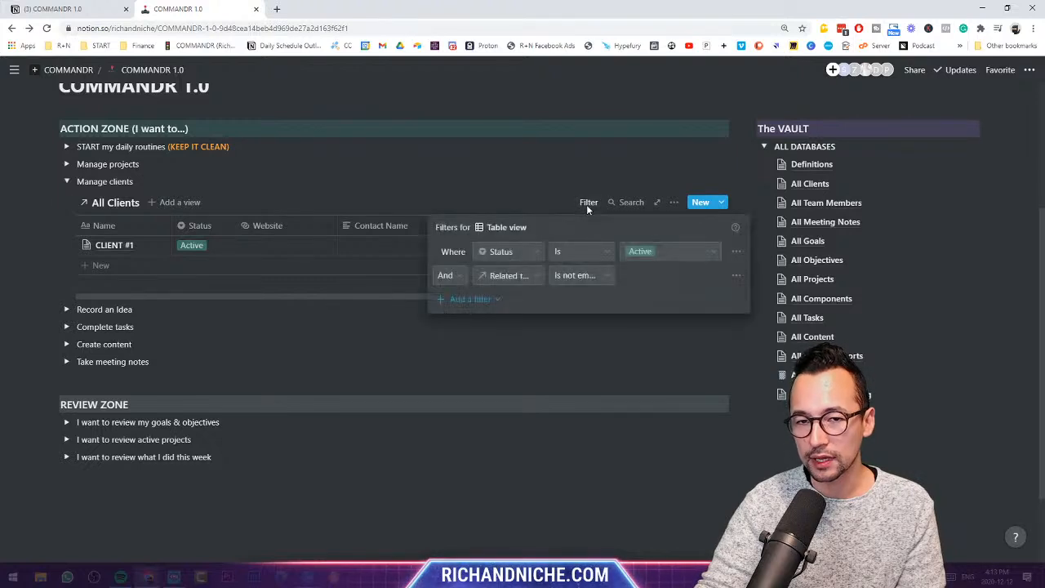
left_click(493, 199)
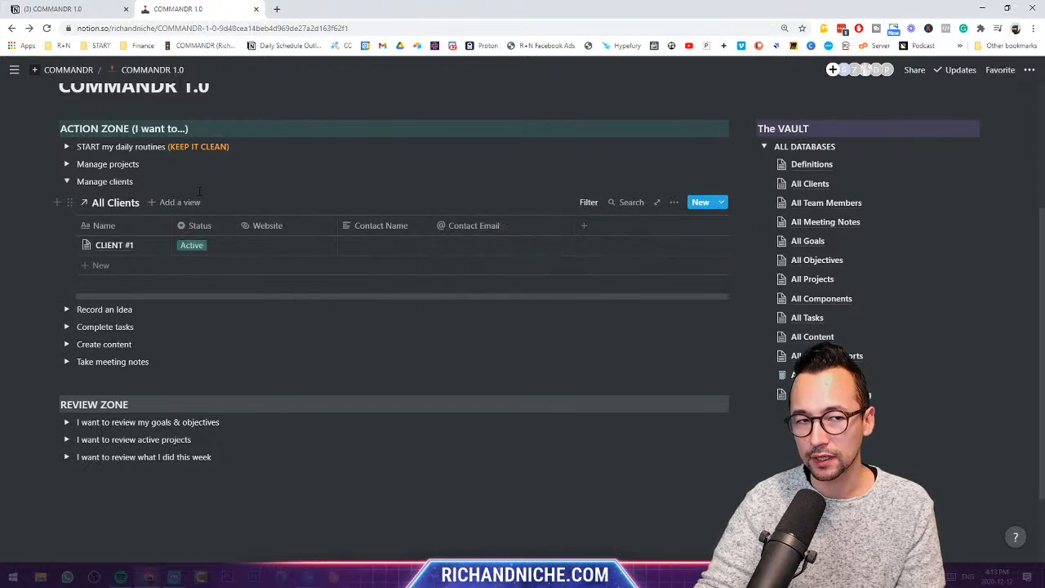
left_click(66, 182)
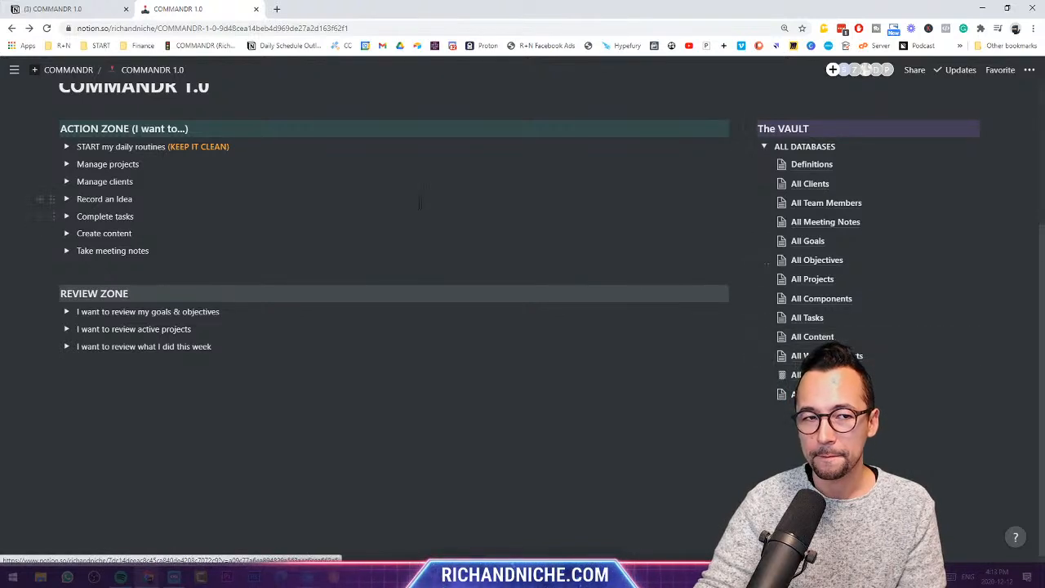
scroll(416, 198, "up", 1)
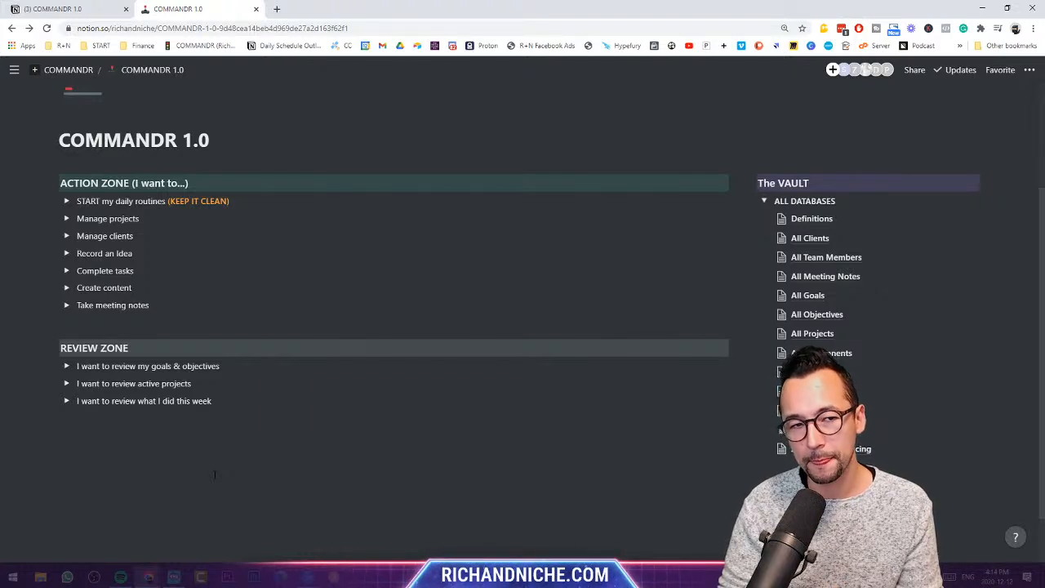
- Expand Manage projects to show its add project, add components and add tasks steps
left_click(66, 219)
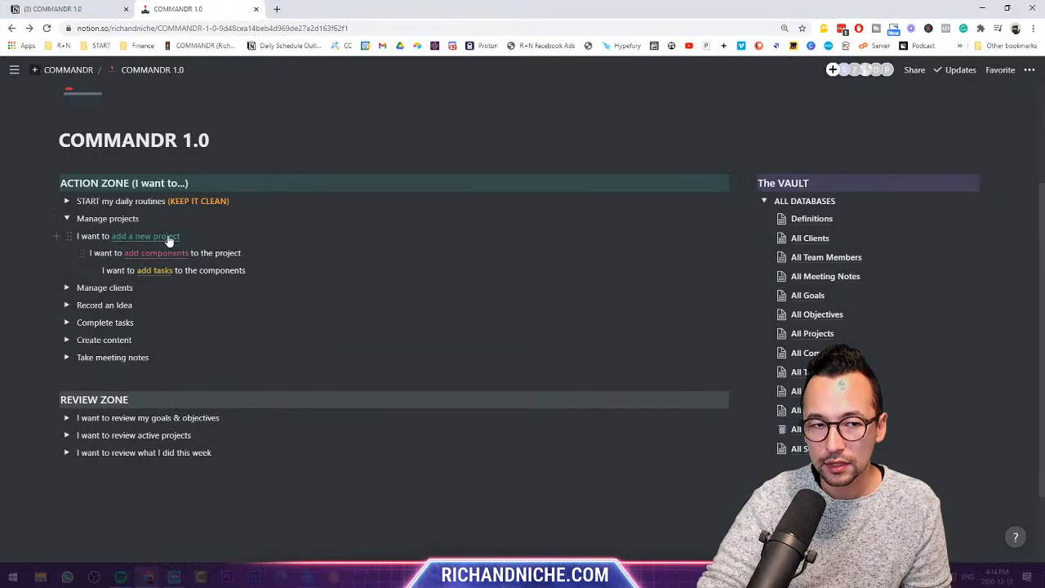
- Visit All Projects via 'add a new project', return, and collapse Manage projects and ALL DATABASES
left_click(168, 237)
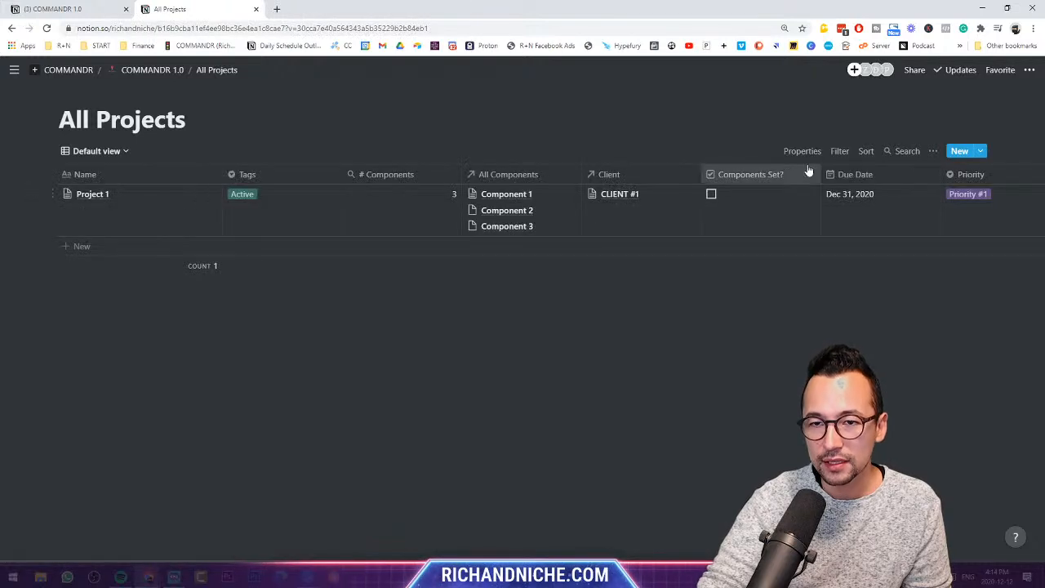
left_click(135, 72)
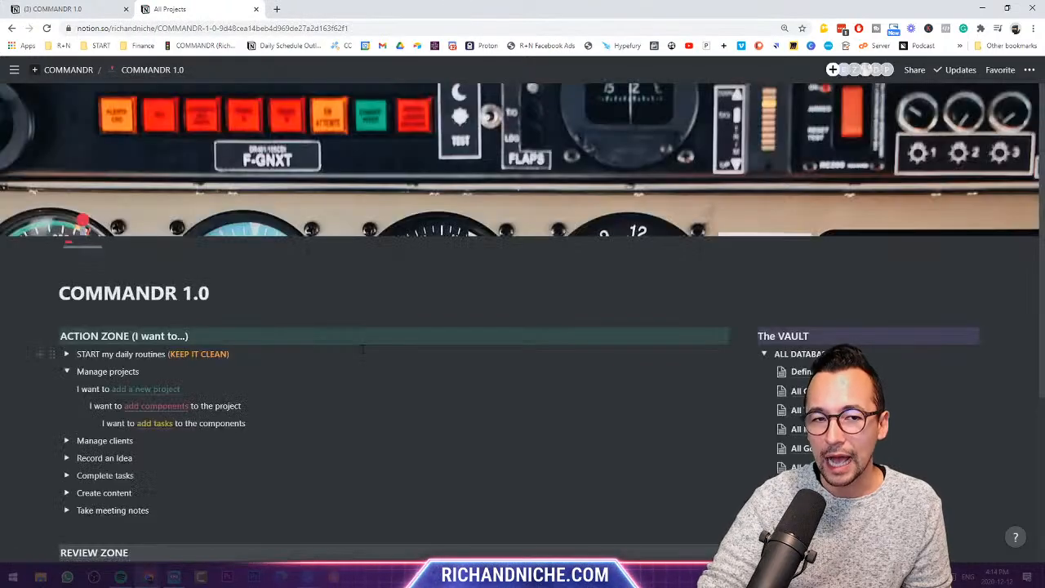
left_click(67, 373)
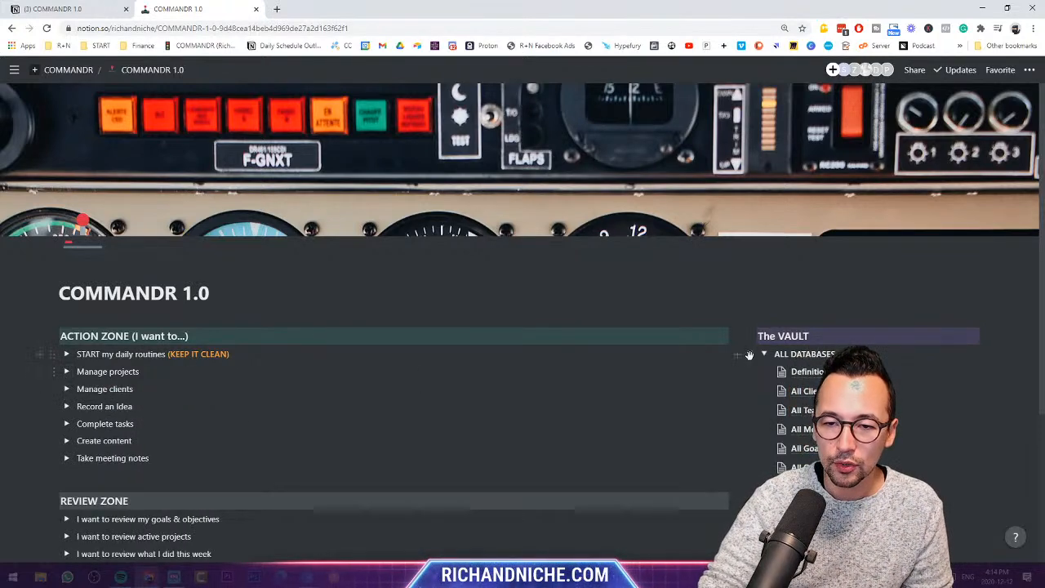
left_click(765, 354)
scroll(642, 351, "down", 2)
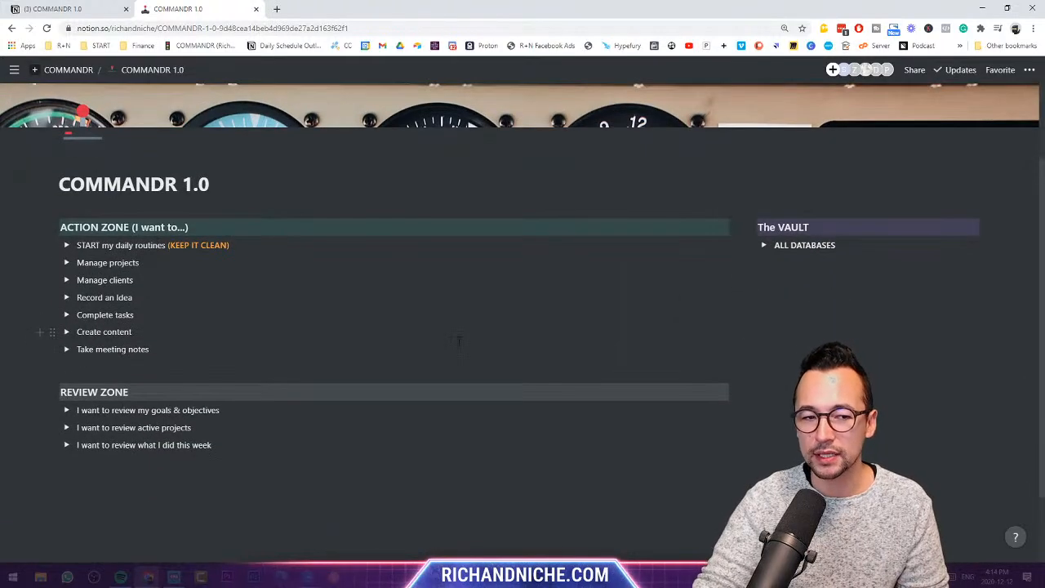
scroll(459, 341, "up", 1)
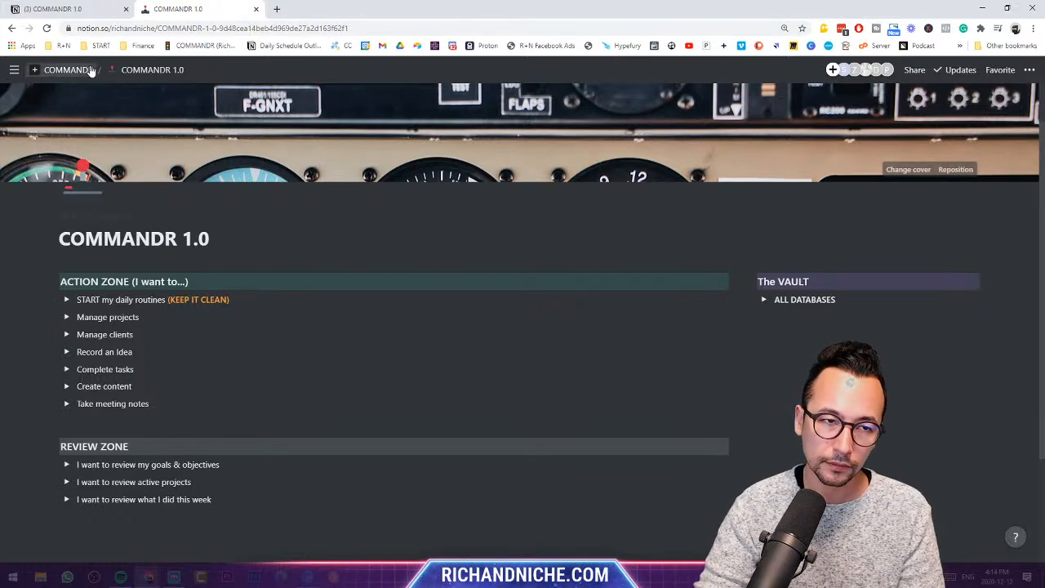
- Switch to the older COMMANDR 1.0 workspace and look at its All Projects database
left_click(90, 9)
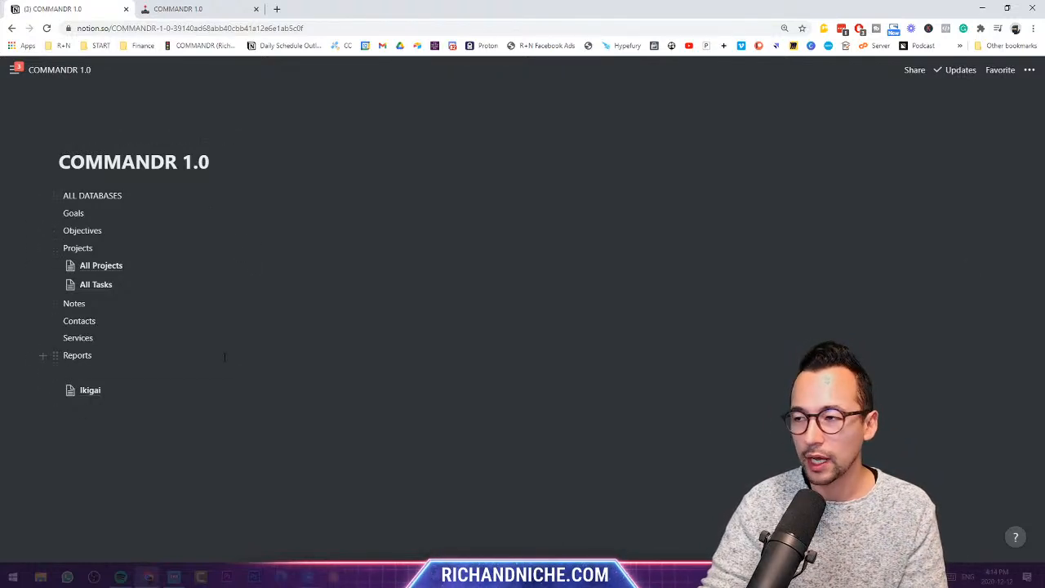
left_click(98, 269)
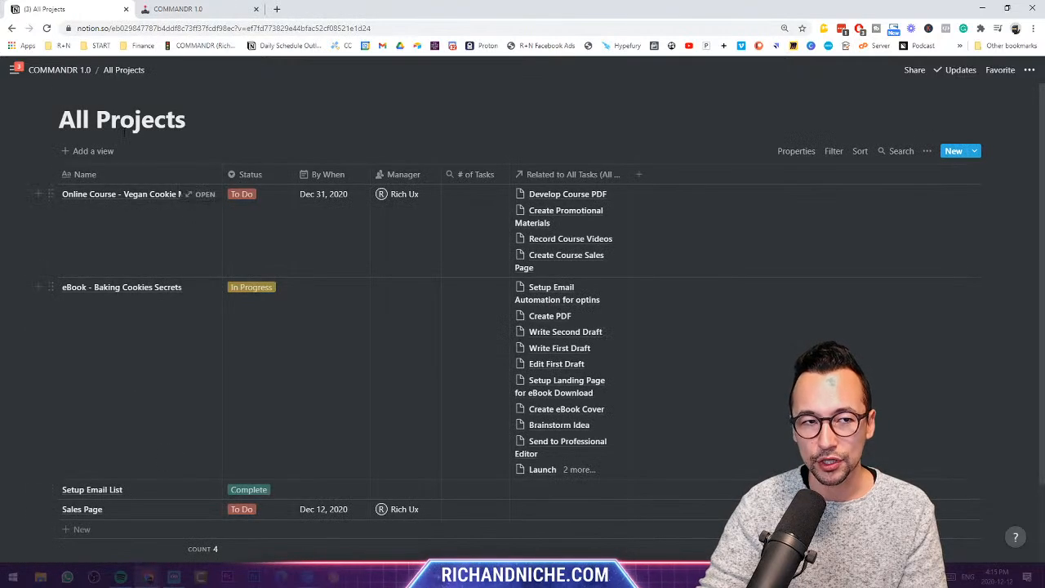
left_click(72, 71)
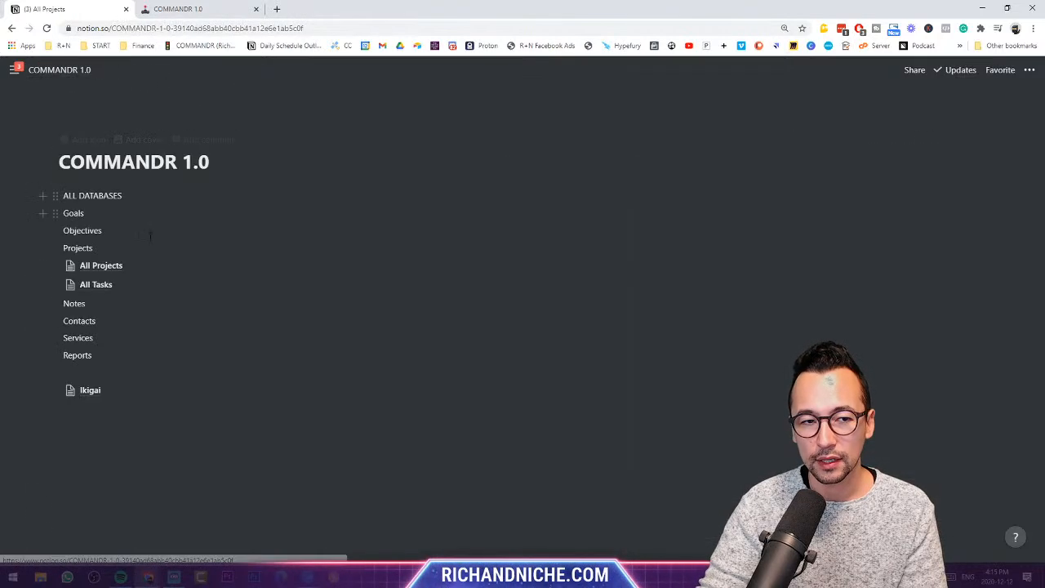
- Open All Tasks and inspect its All Projects column's Relation property type
left_click(106, 284)
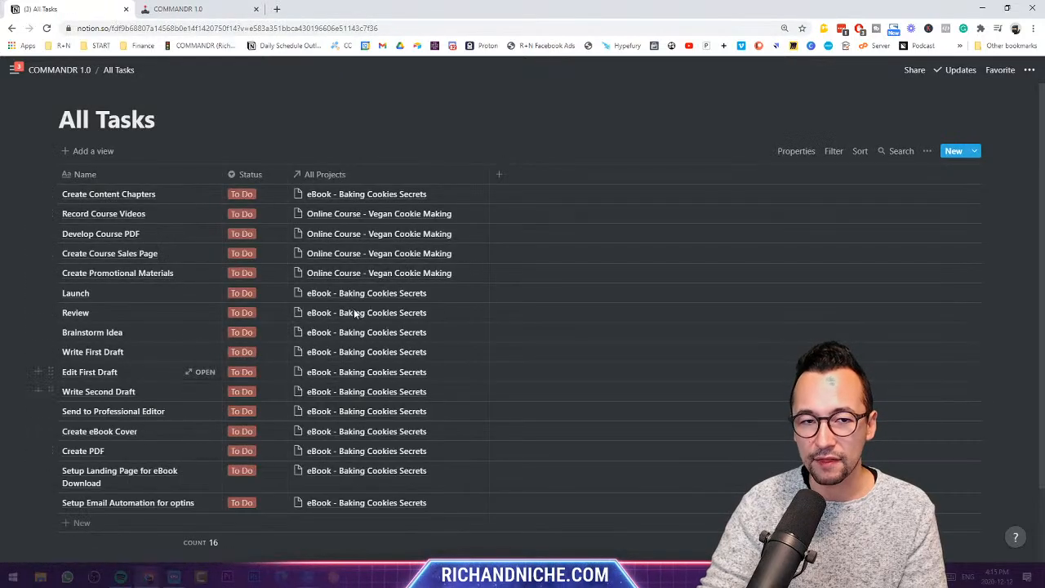
left_click(335, 178)
mouse_move(349, 240)
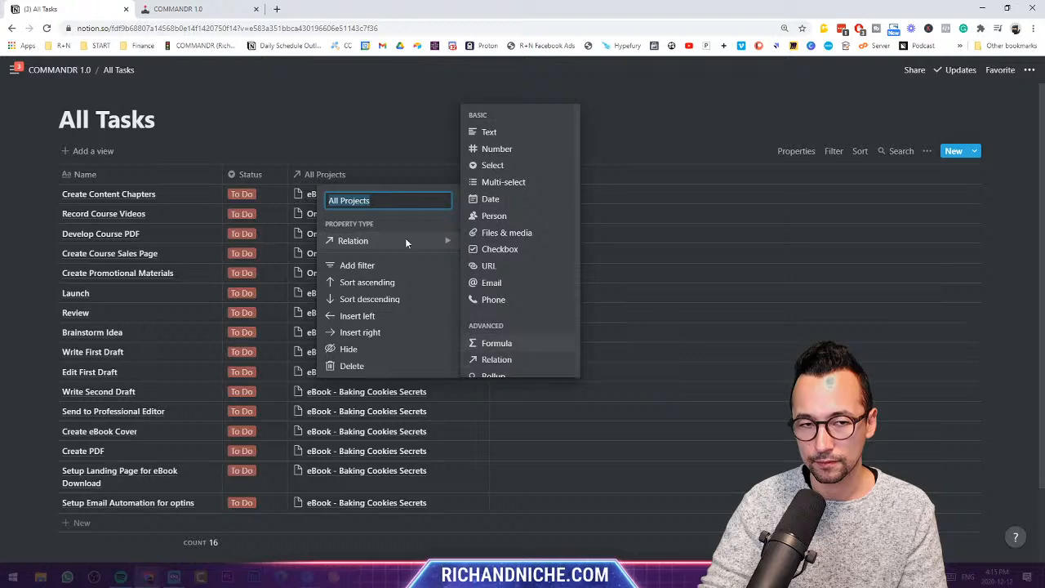
left_click(317, 119)
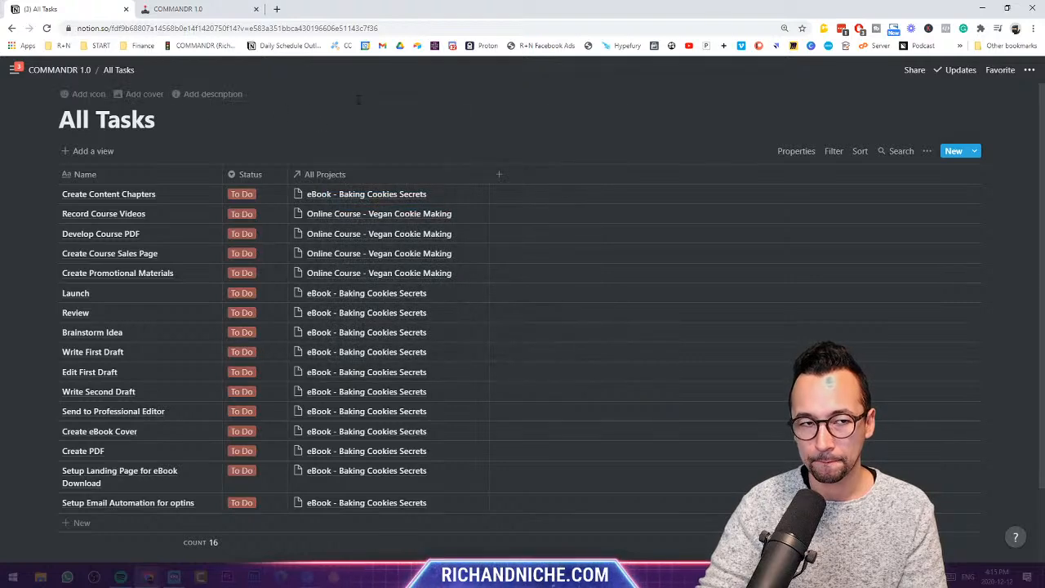
left_click(59, 69)
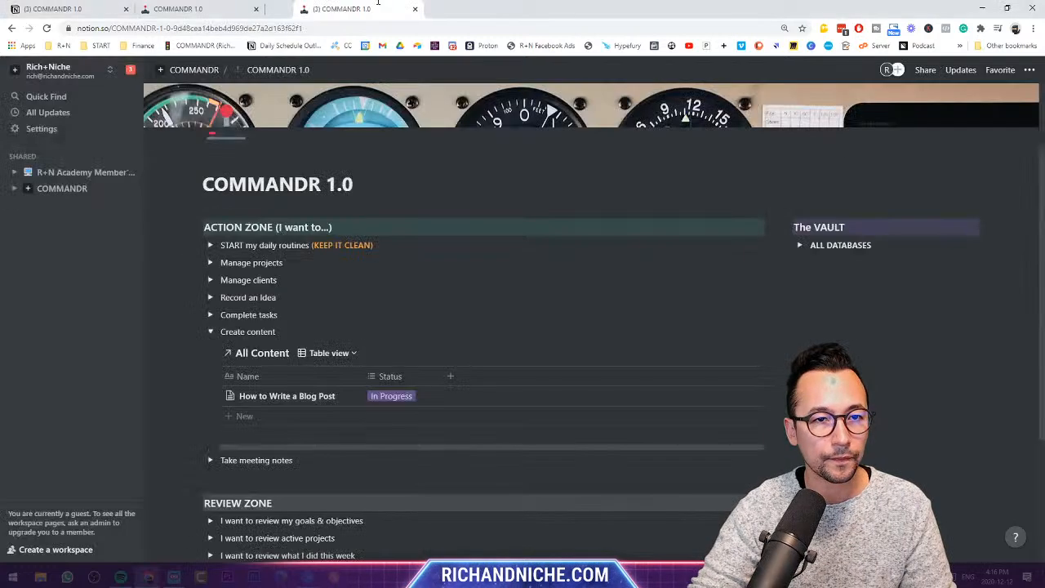
- Hide the sidebar and open the All Content linked database under Create content
left_click(116, 70)
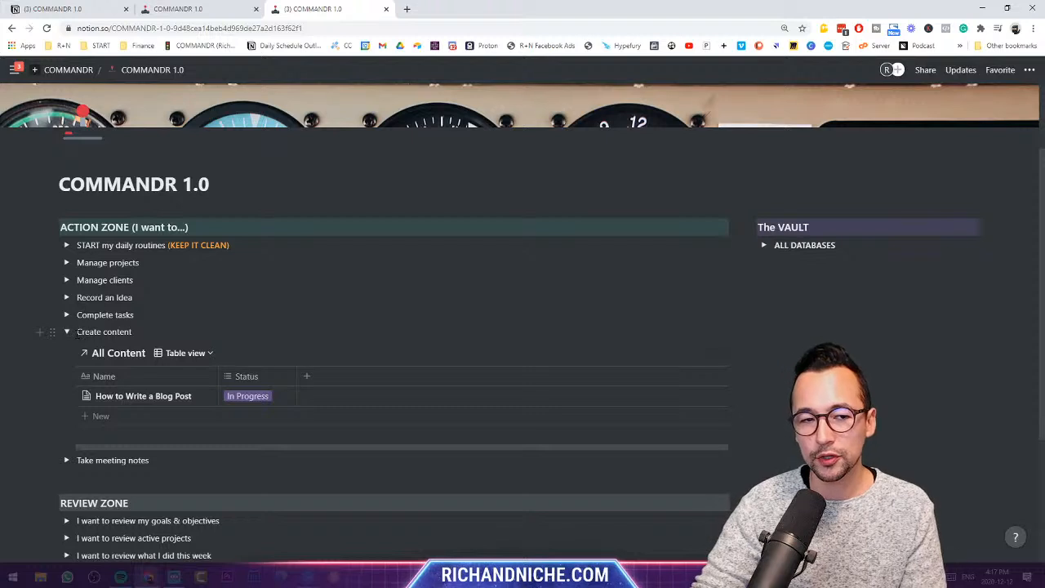
left_click_drag(76, 332, 133, 331)
left_click(119, 352)
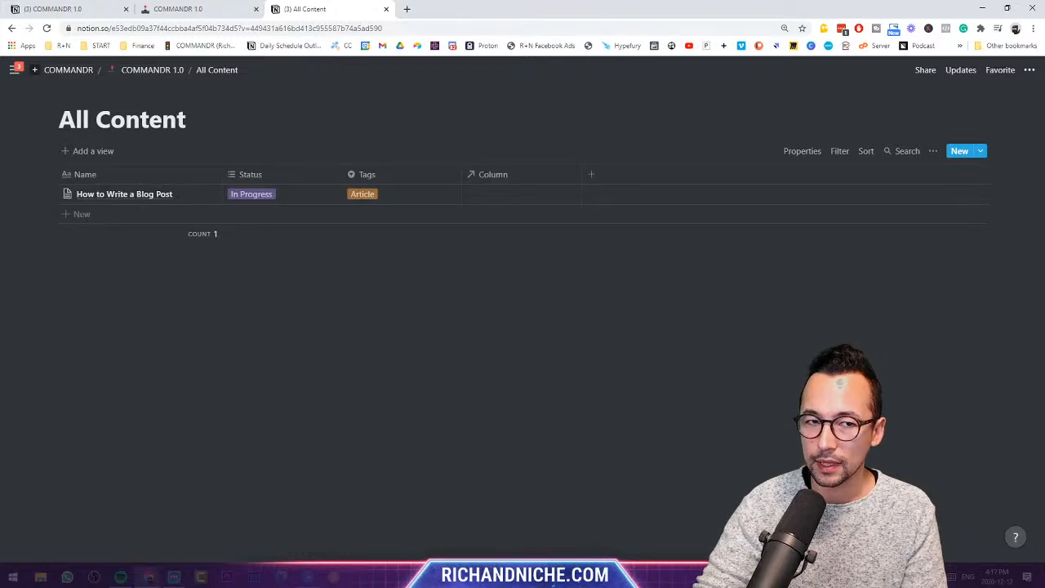
- Add an All Content entry titled 'Blog Post 2' and close its page
left_click(959, 151)
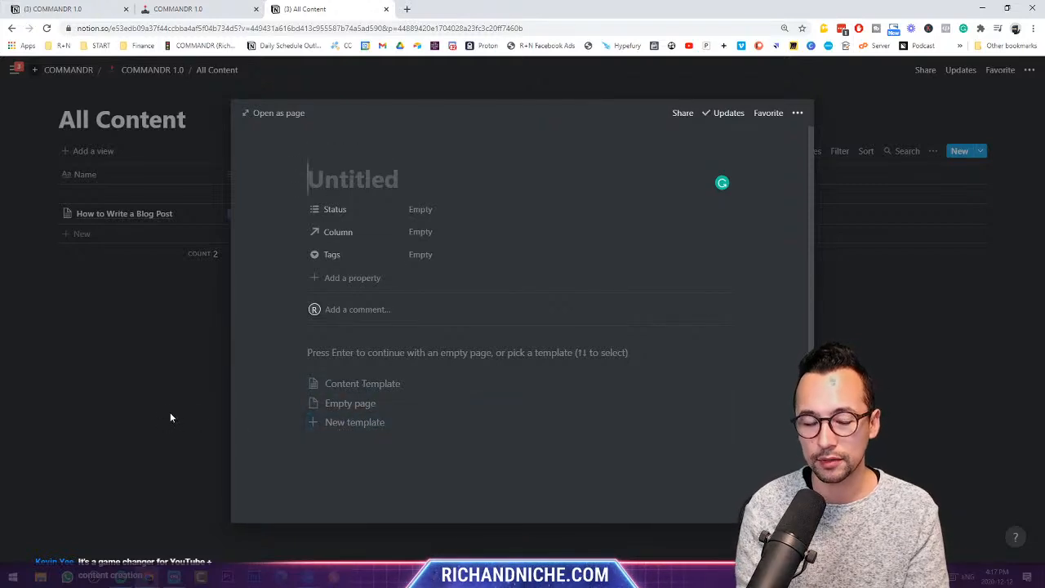
type("Blog Post 2")
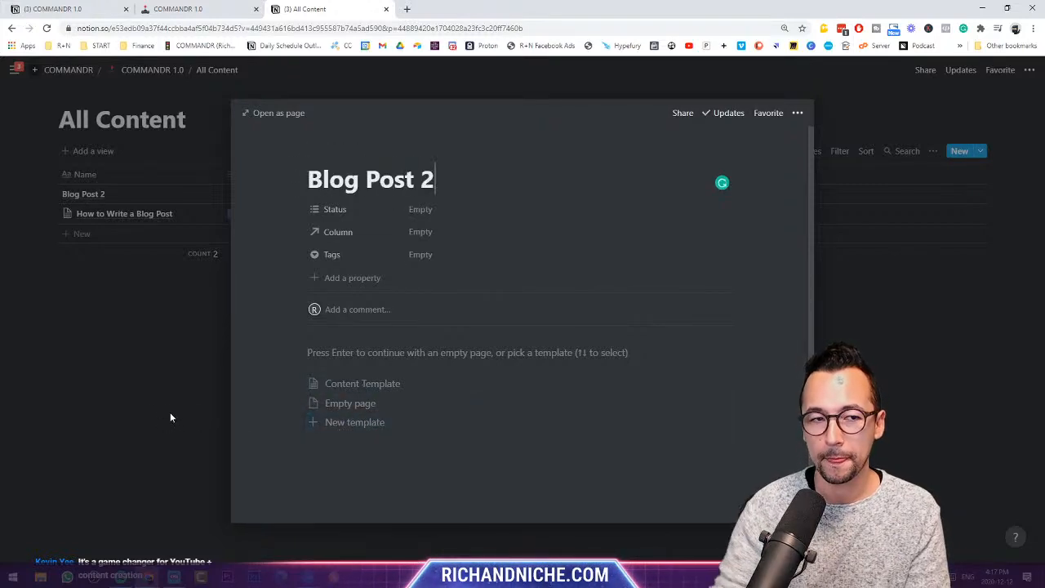
left_click(170, 417)
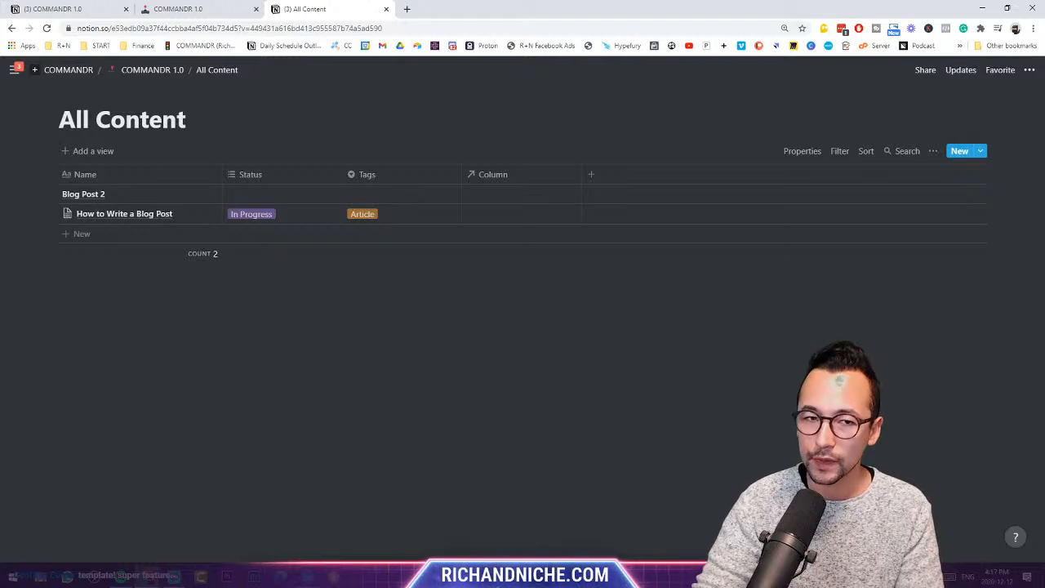
- Create an All Content entry from the Content Template, open it as a full page and read it
left_click(980, 152)
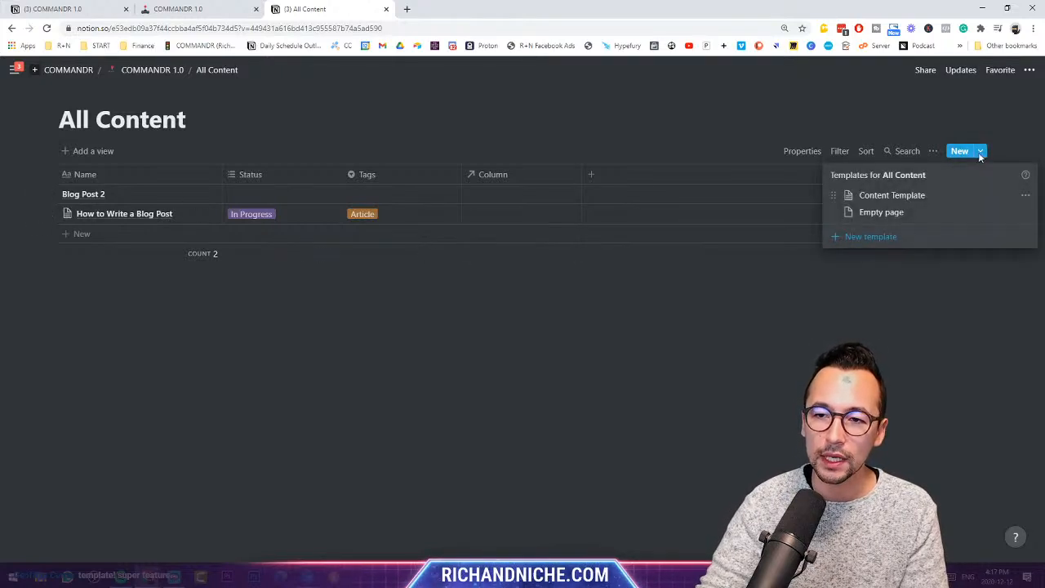
left_click(935, 196)
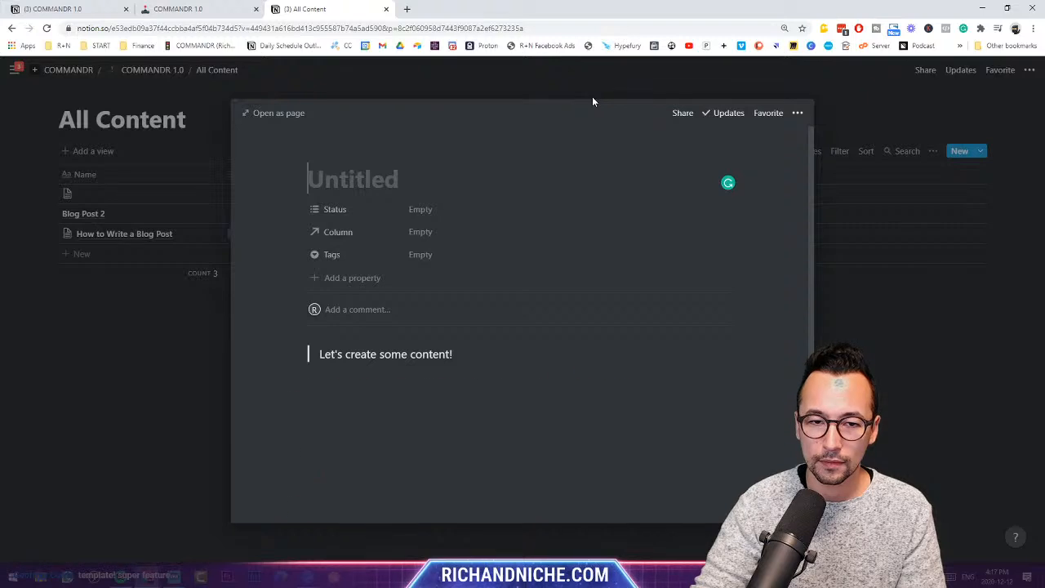
left_click(275, 113)
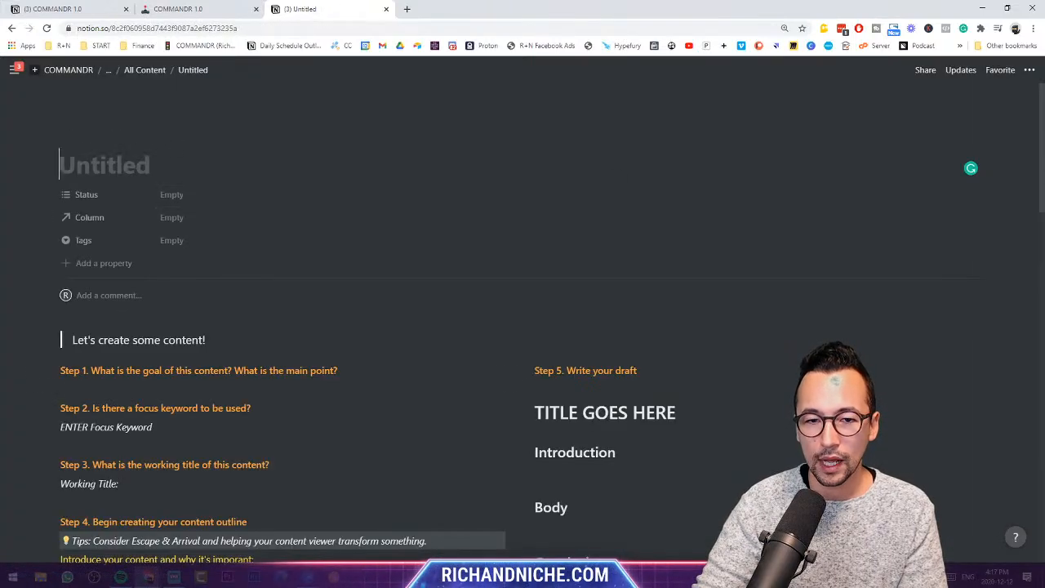
scroll(527, 334, "down", 1)
scroll(527, 335, "down", 1)
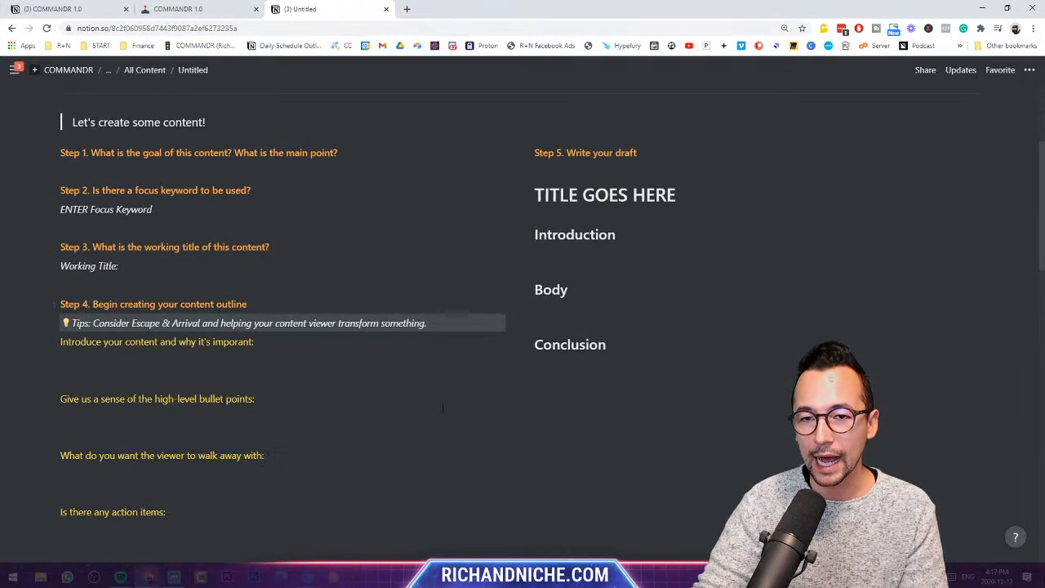
scroll(528, 334, "down", 1)
scroll(440, 405, "down", 6)
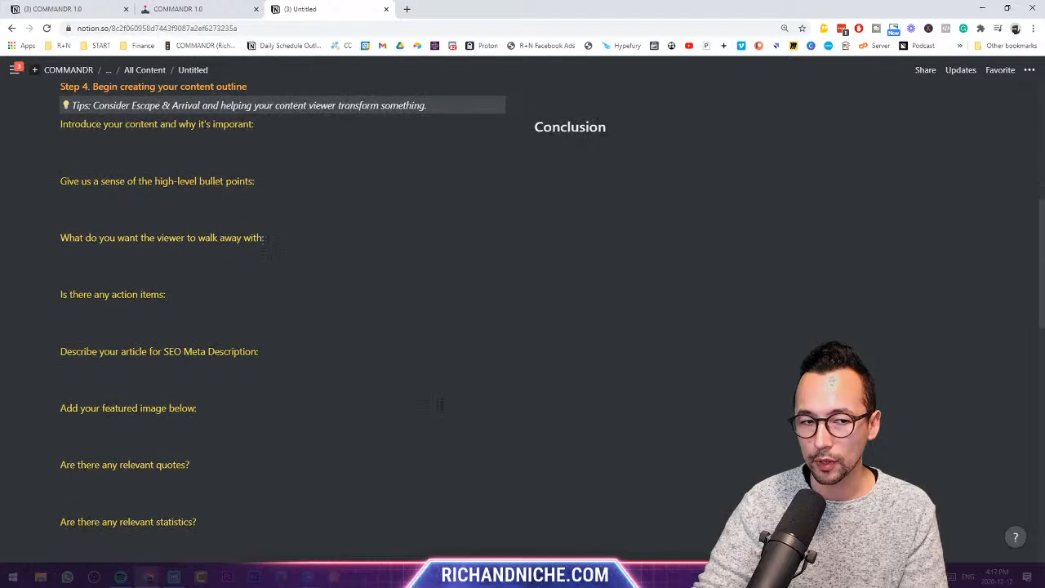
scroll(440, 405, "up", 10)
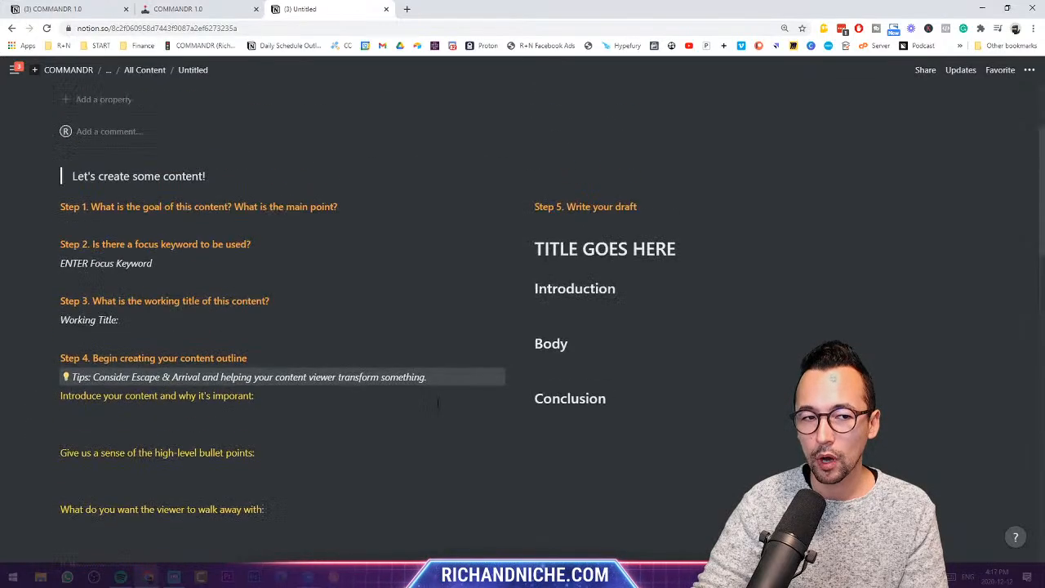
scroll(440, 400, "down", 1)
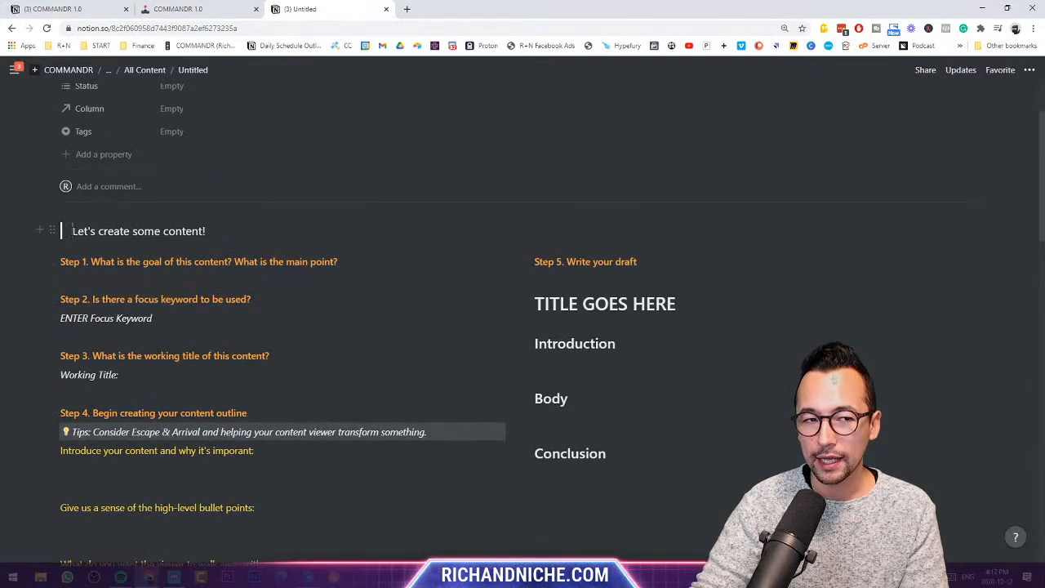
left_click_drag(71, 229, 206, 231)
left_click(205, 231)
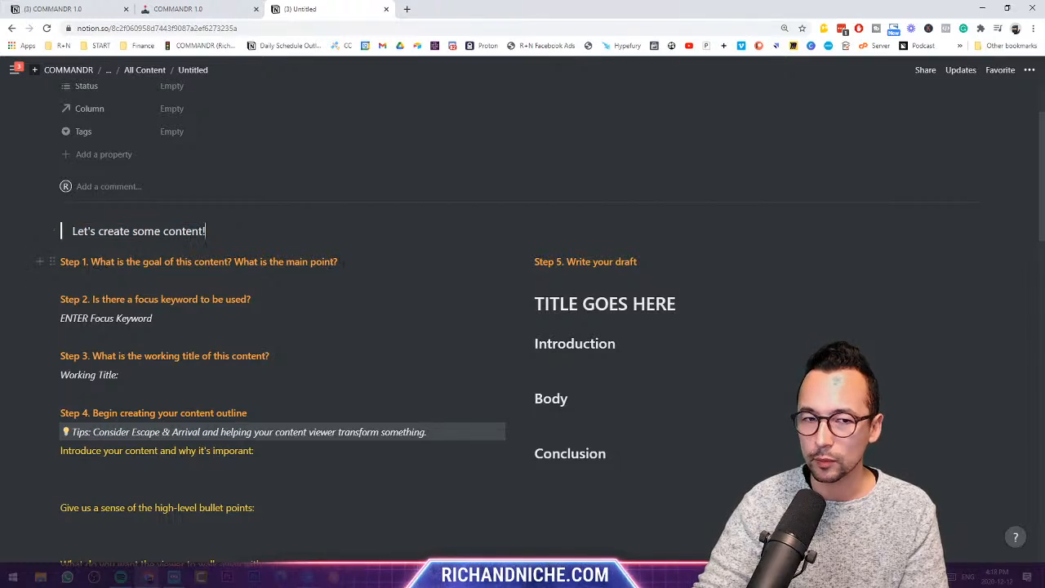
- Tick the Published, Instagram, Facebook and Twitter checkboxes on the new content page
scroll(233, 255, "down", 1)
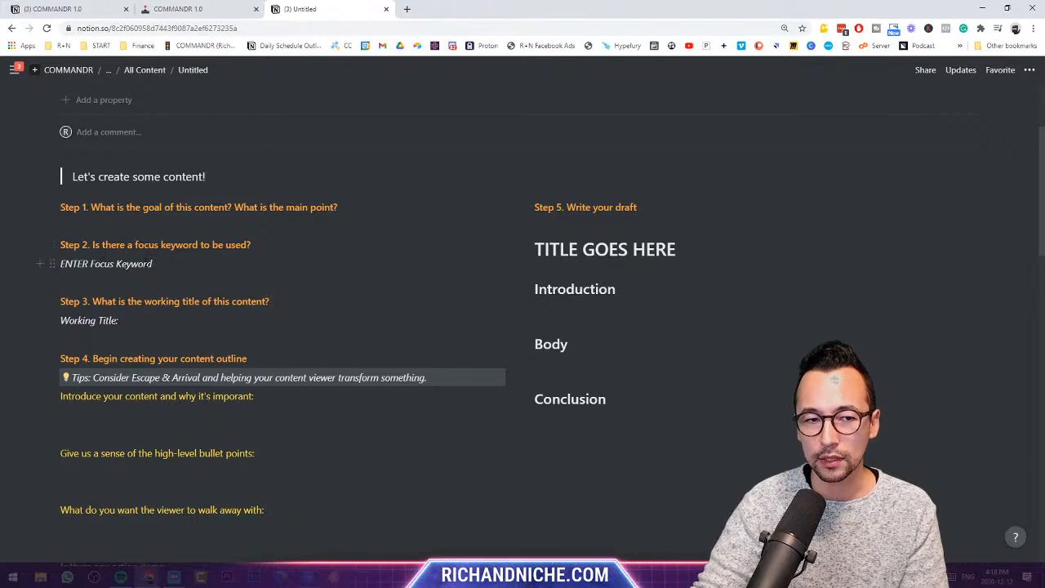
scroll(272, 302, "down", 2)
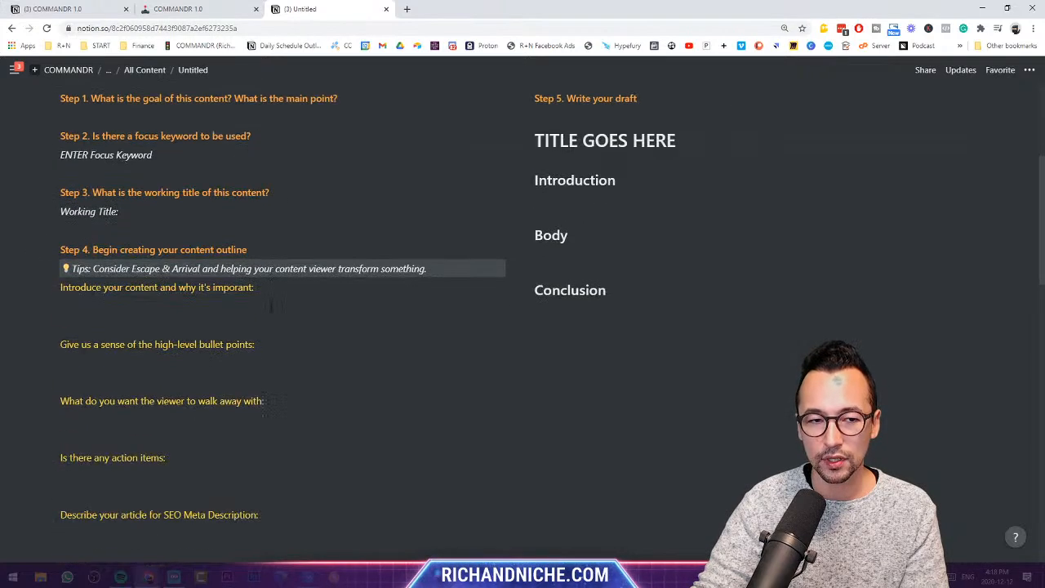
scroll(271, 302, "down", 1)
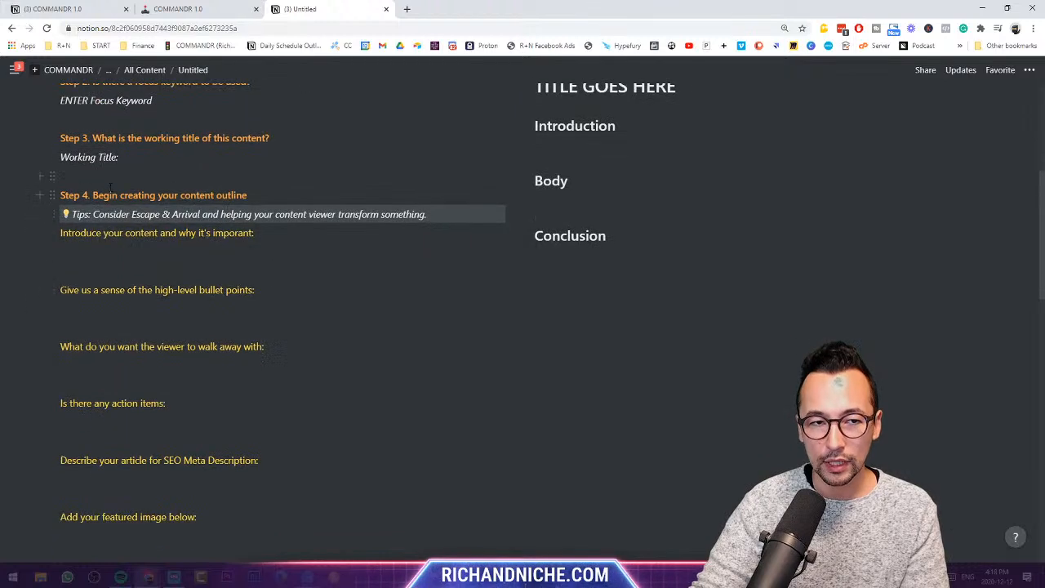
scroll(325, 310, "up", 2)
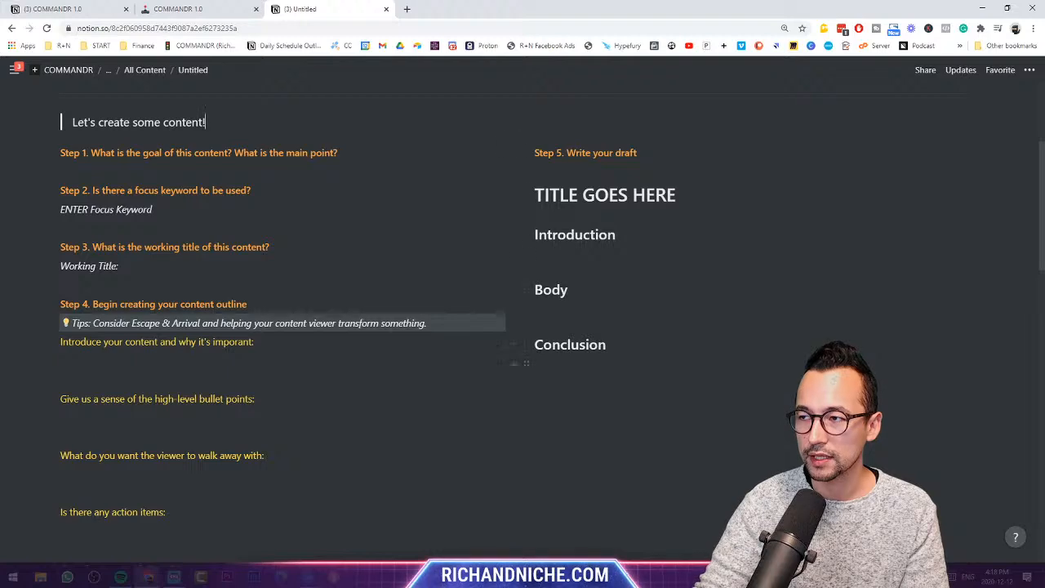
scroll(516, 383, "down", 8)
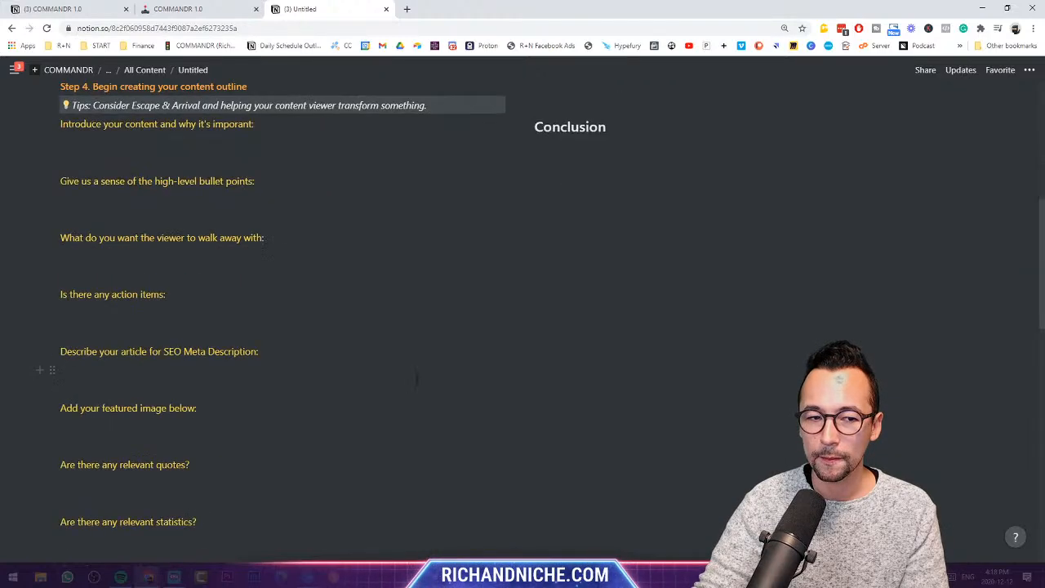
scroll(143, 290, "down", 6)
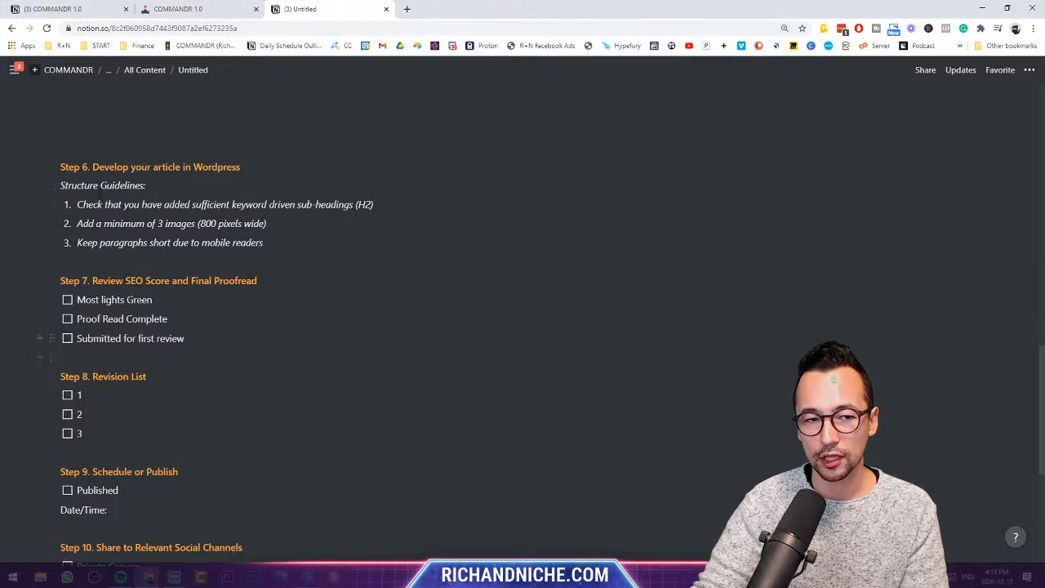
scroll(273, 345, "down", 2)
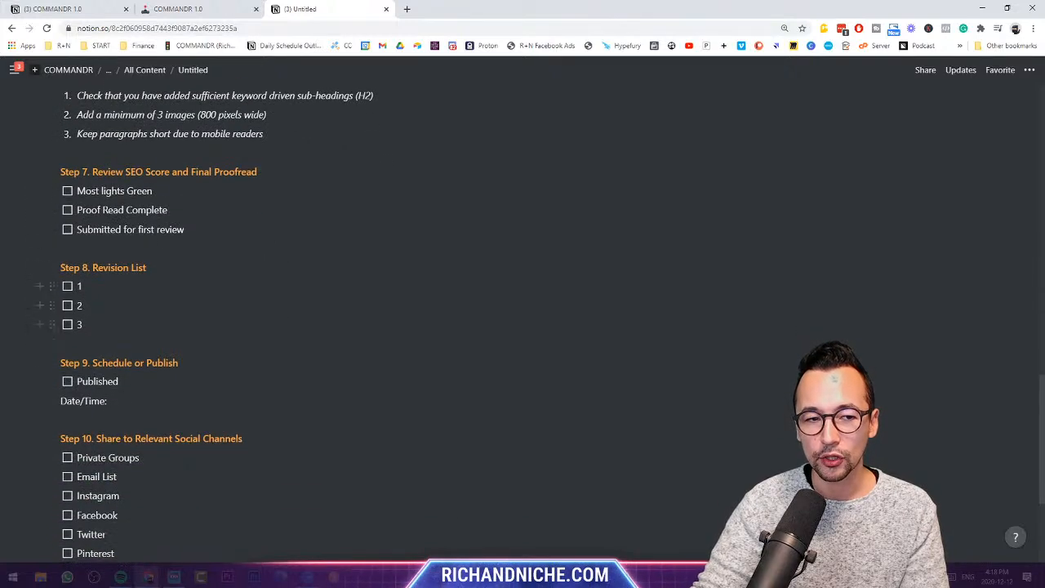
scroll(279, 288, "down", 2)
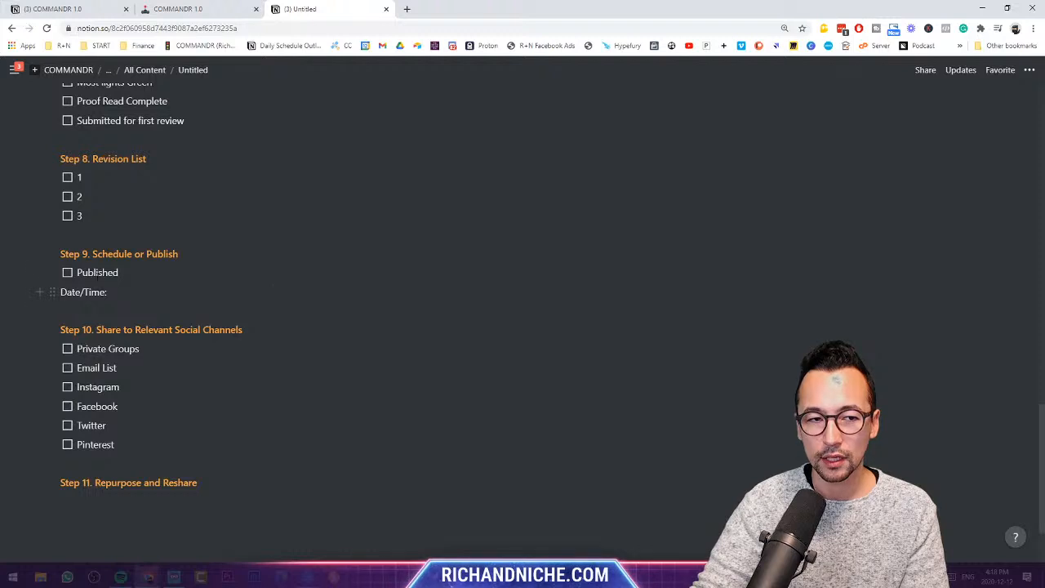
left_click(67, 271)
left_click(132, 294)
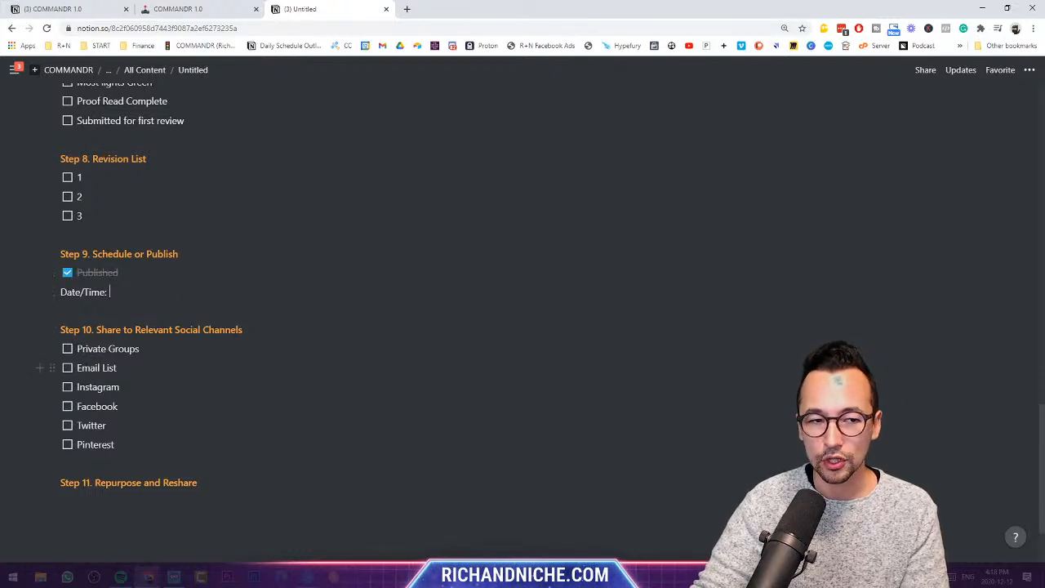
left_click(68, 386)
left_click(67, 405)
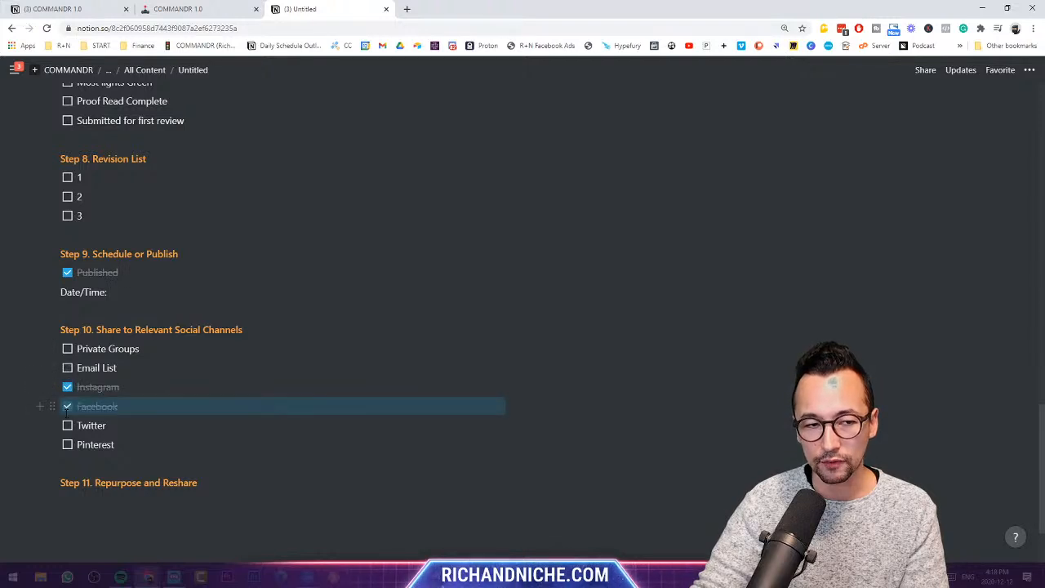
left_click(68, 425)
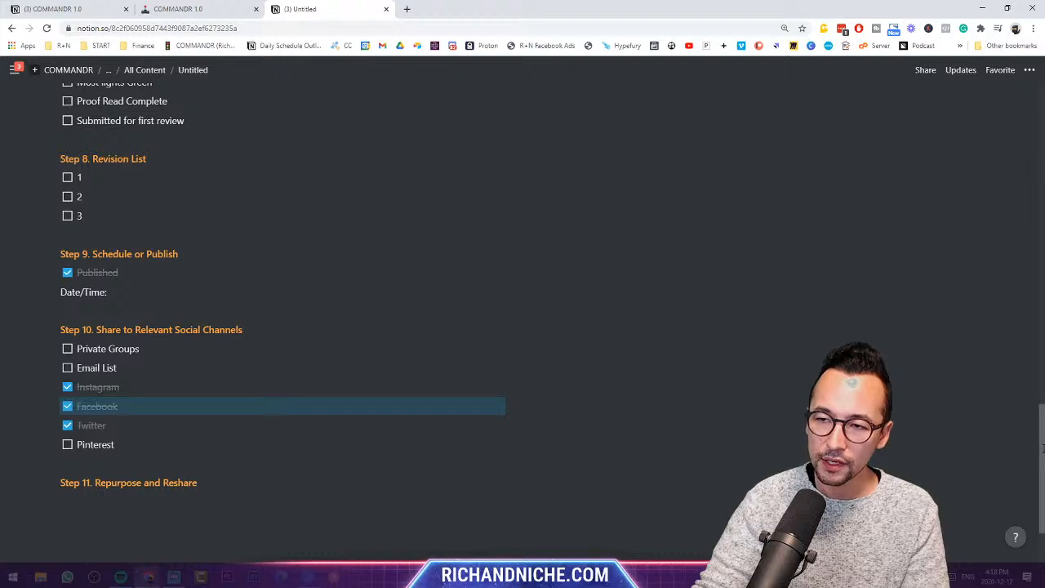
left_click_drag(1042, 448, 1042, 81)
- Go to the Principles page and insert a blank line above the first principle
left_click(86, 7)
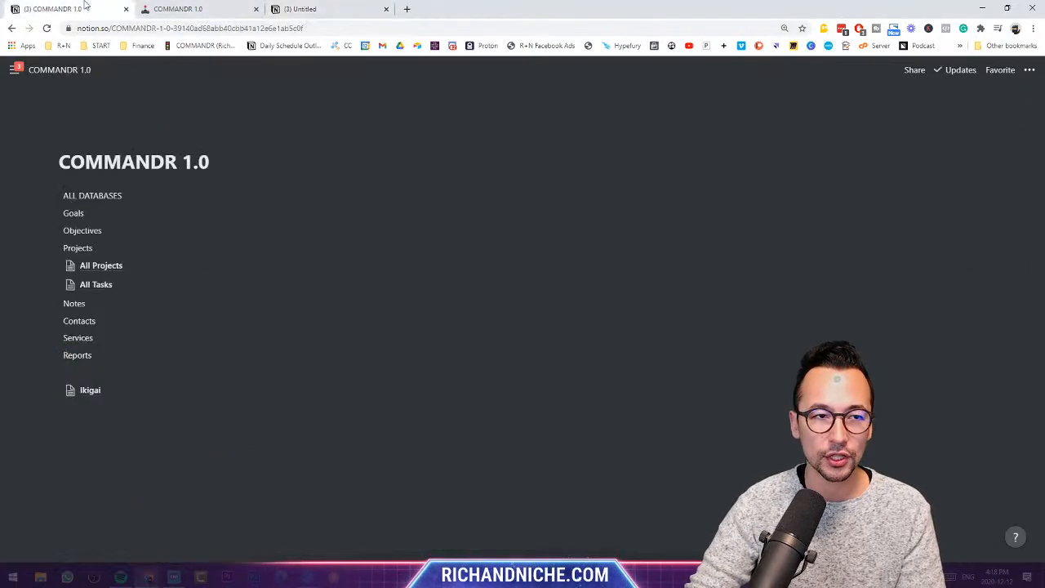
mouse_move(15, 69)
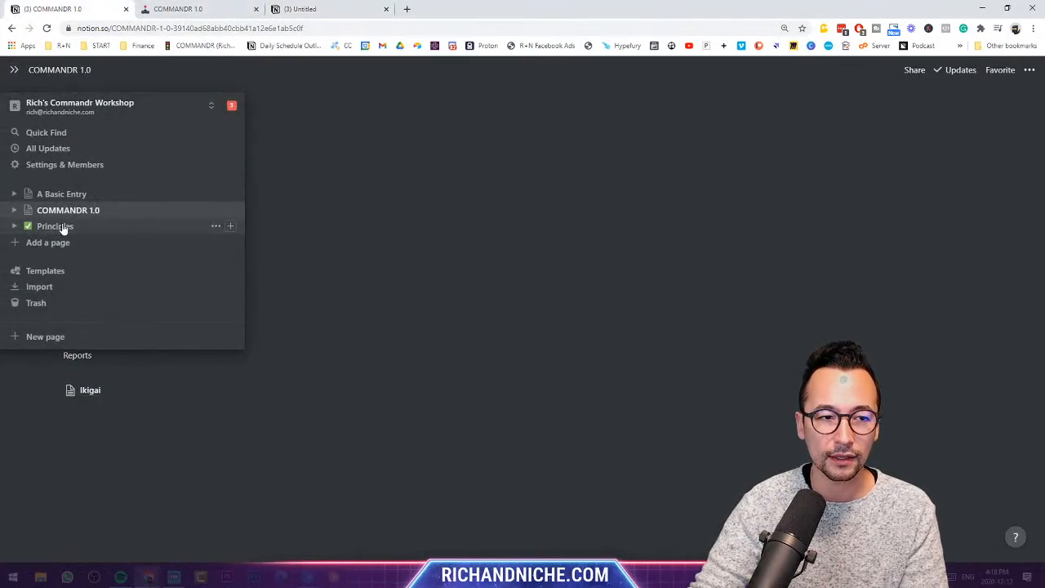
left_click(55, 226)
left_click(302, 263)
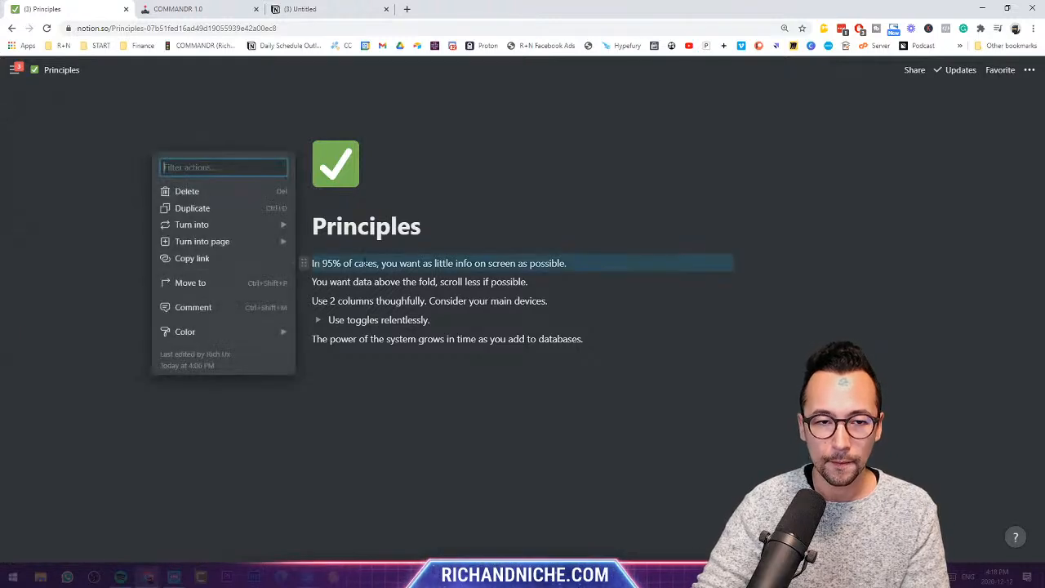
left_click(361, 262)
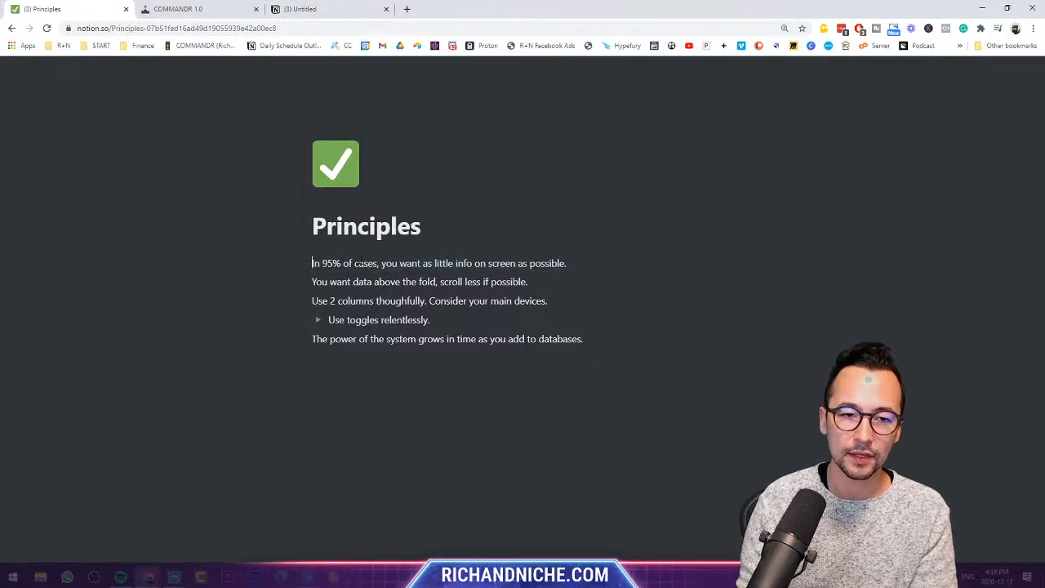
key("Return")
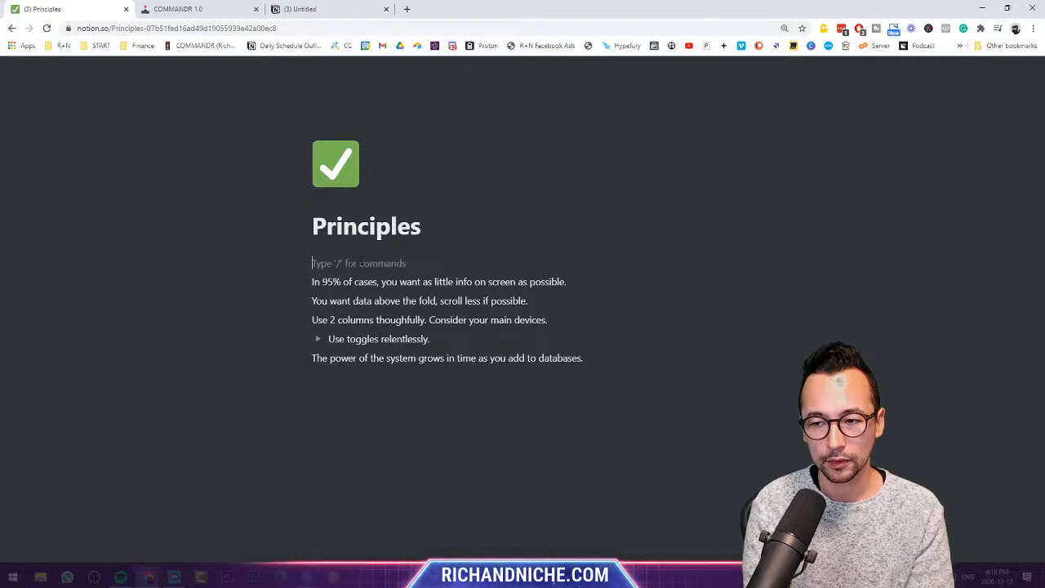
- Draft a principle about doing things once, doing them well and repeating them
type("Anytime you can do thinkgs")
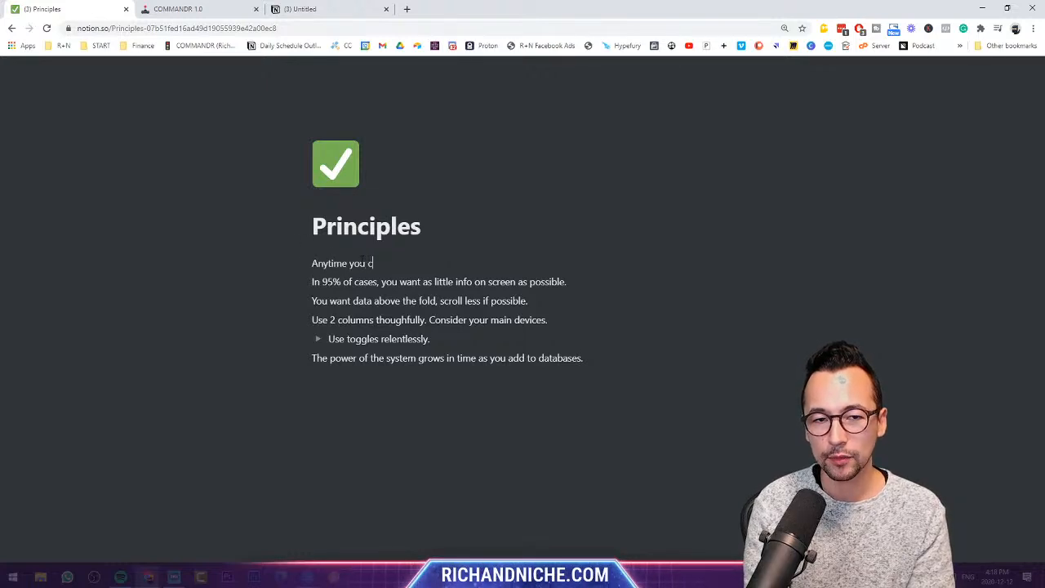
key("BackSpace")
key("BackSpace")
key("BackSpace")
key("BackSpace")
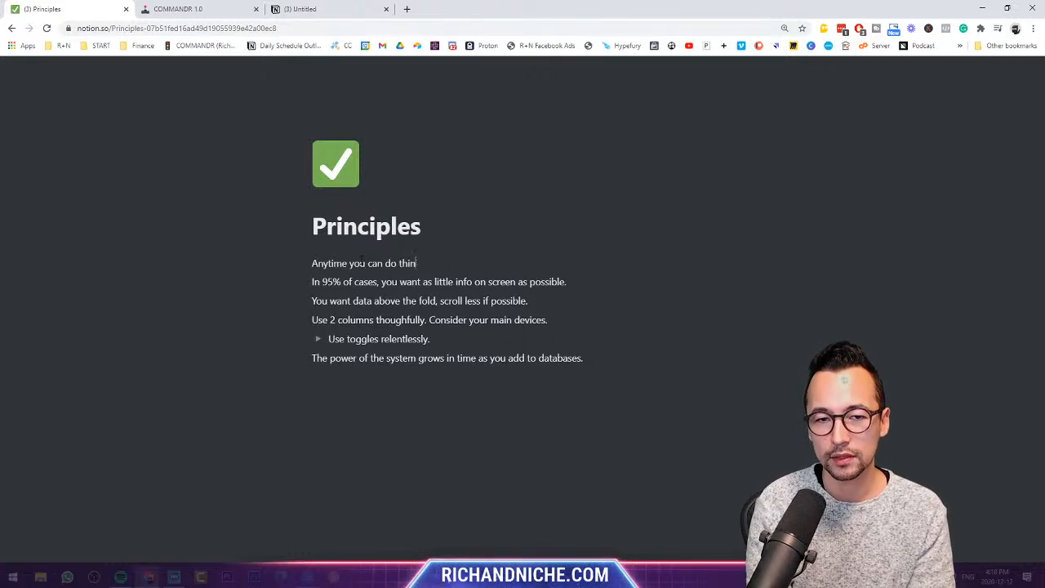
type("gs once")
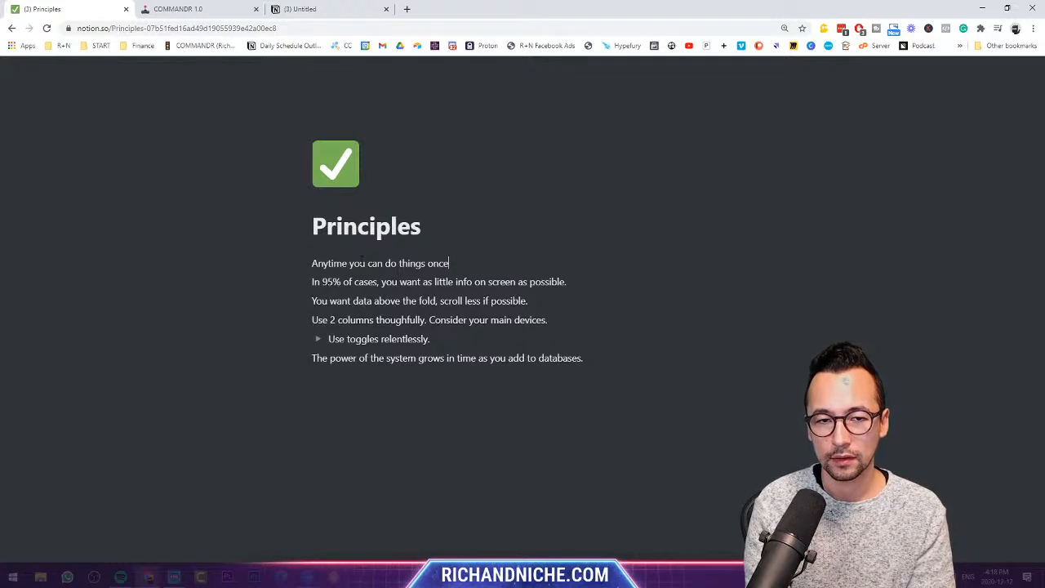
type(", do them well.")
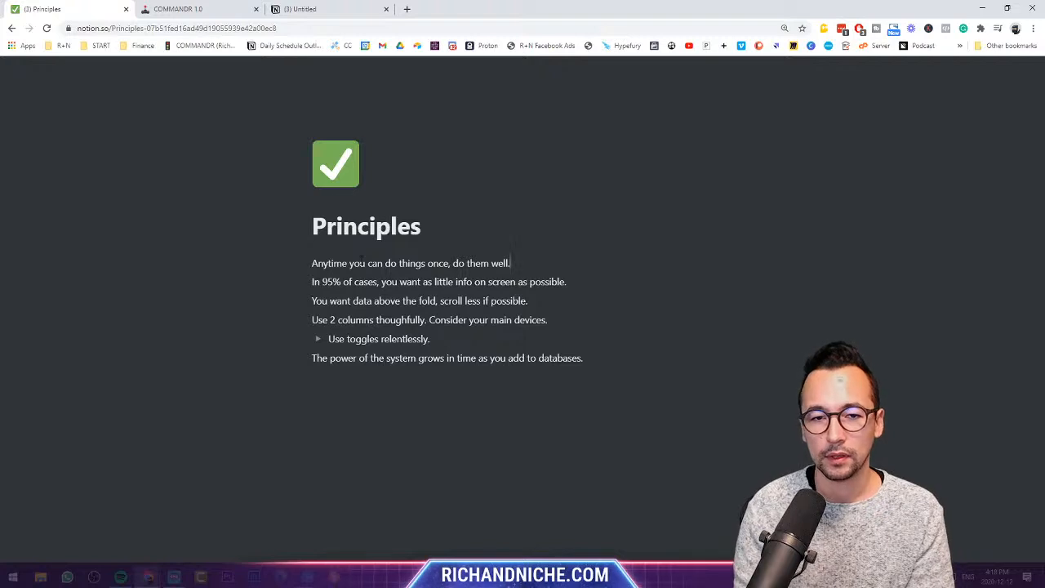
type(" and repeat them")
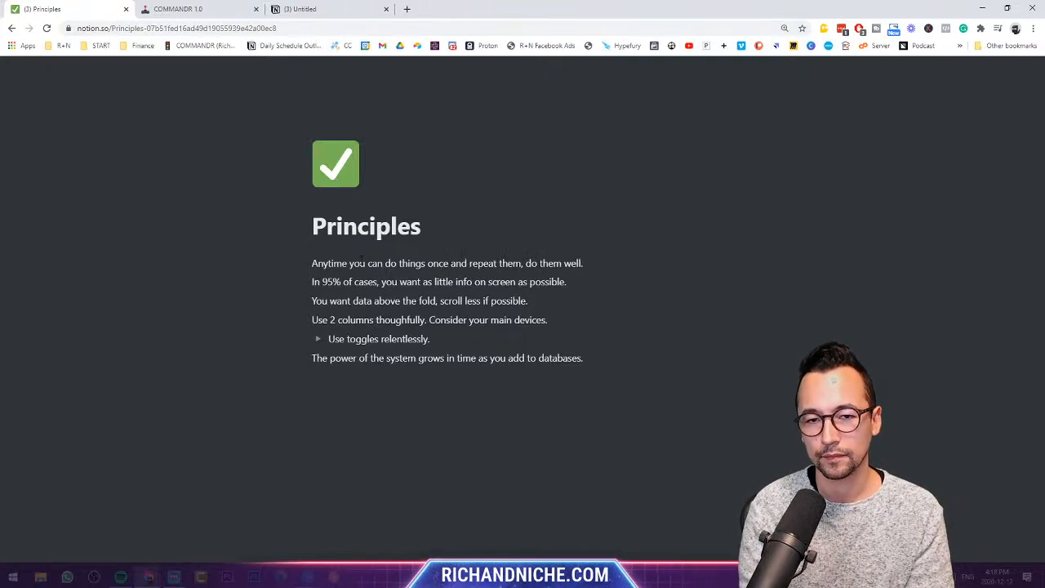
key("BackSpace")
type("process")
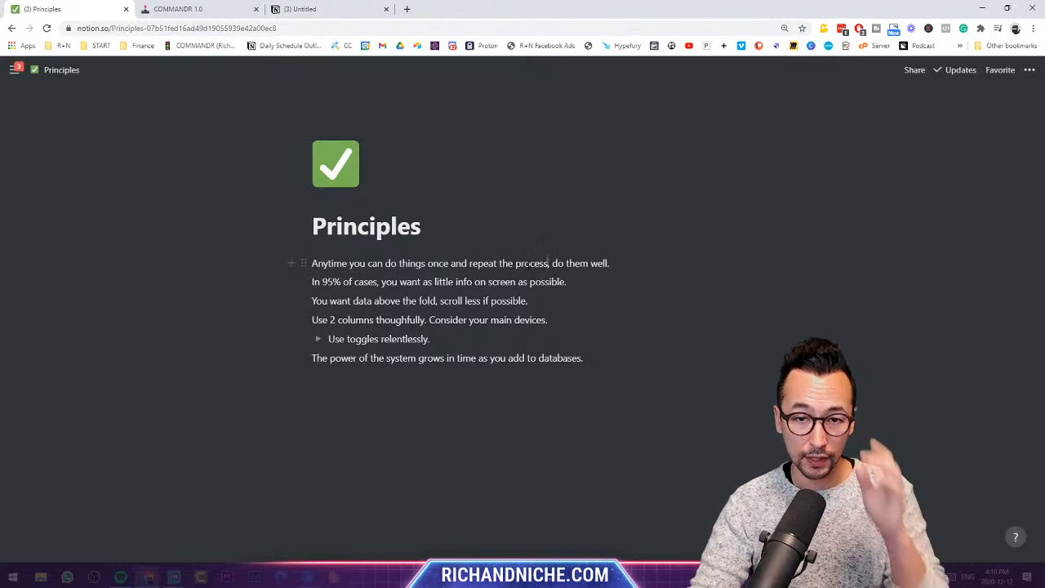
- Replace it with 'When you build automation, spend time up front to save huge time down the line.'
double_click(529, 263)
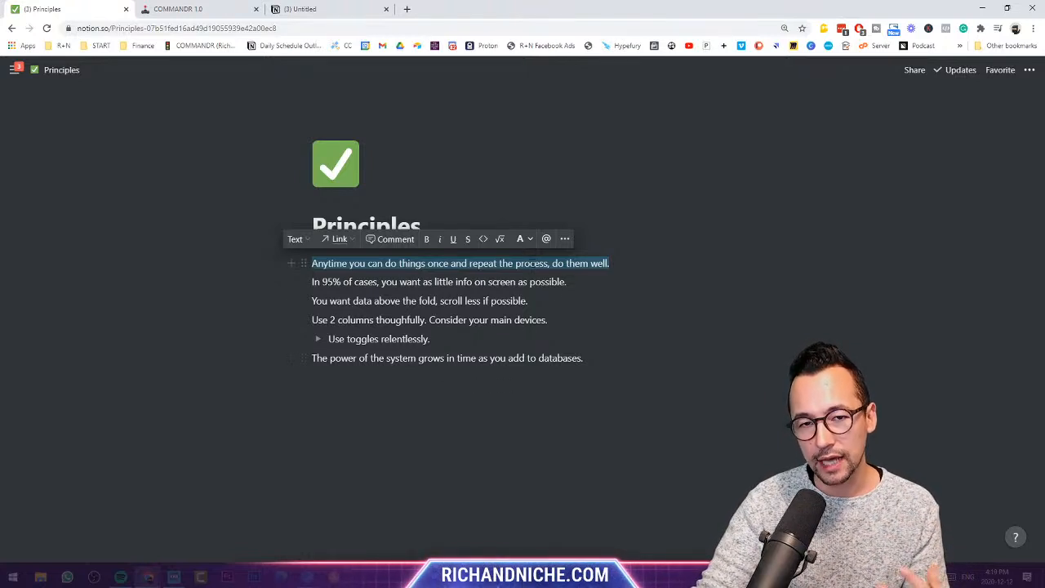
key("BackSpace")
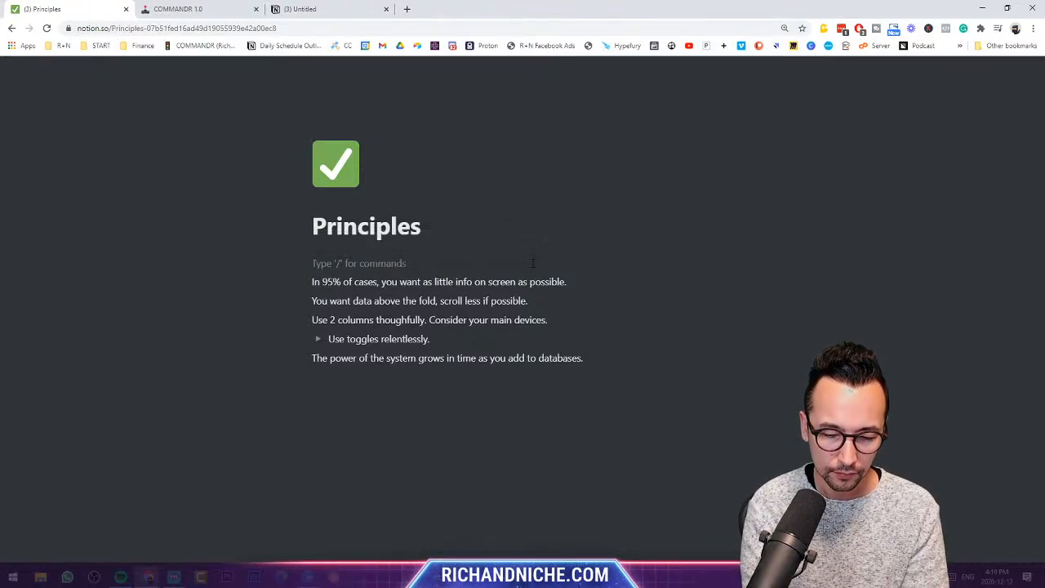
type("Wh")
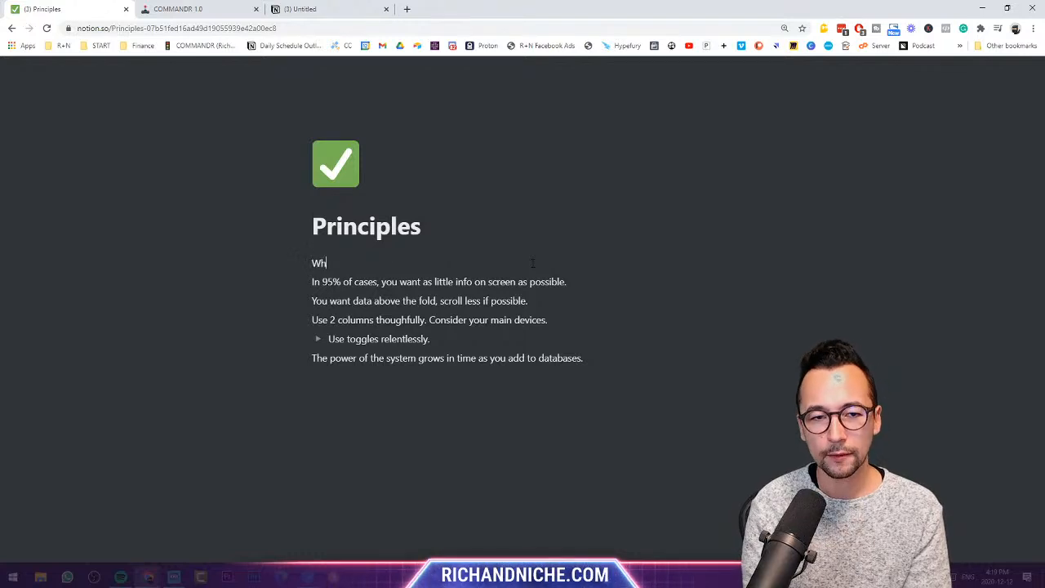
type("en you build automation")
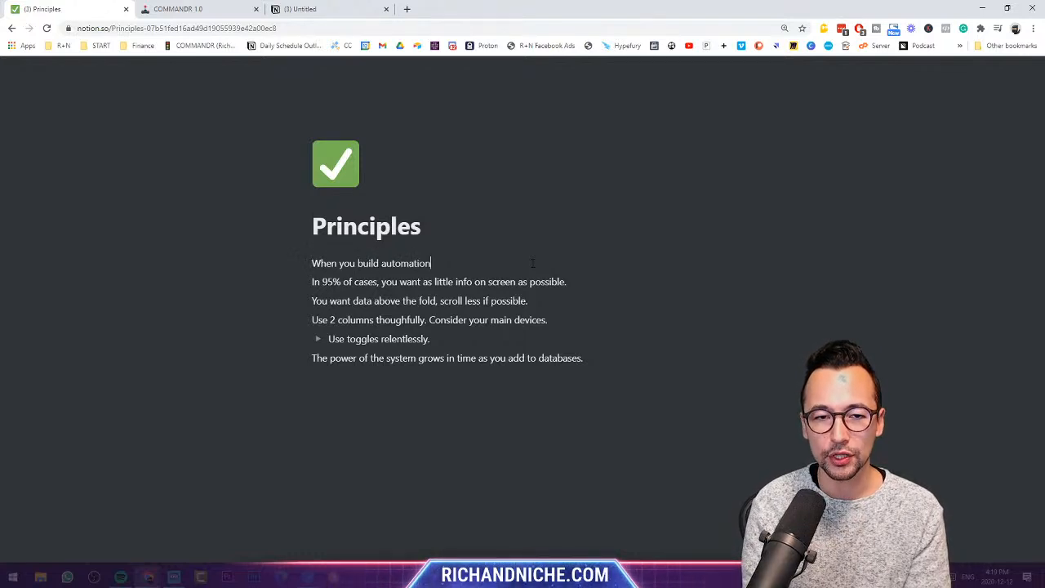
type(", spen")
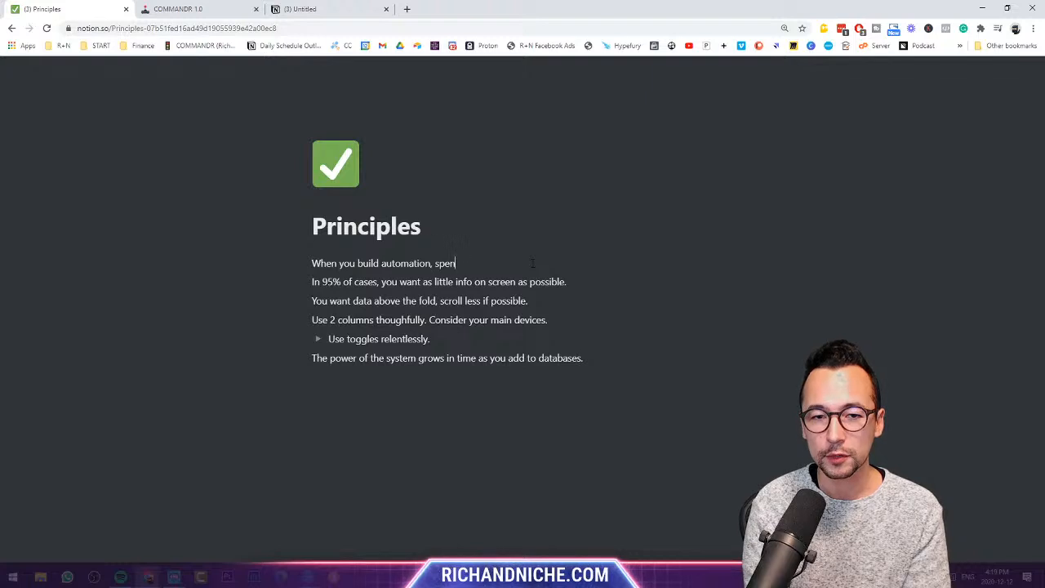
type("d time up front")
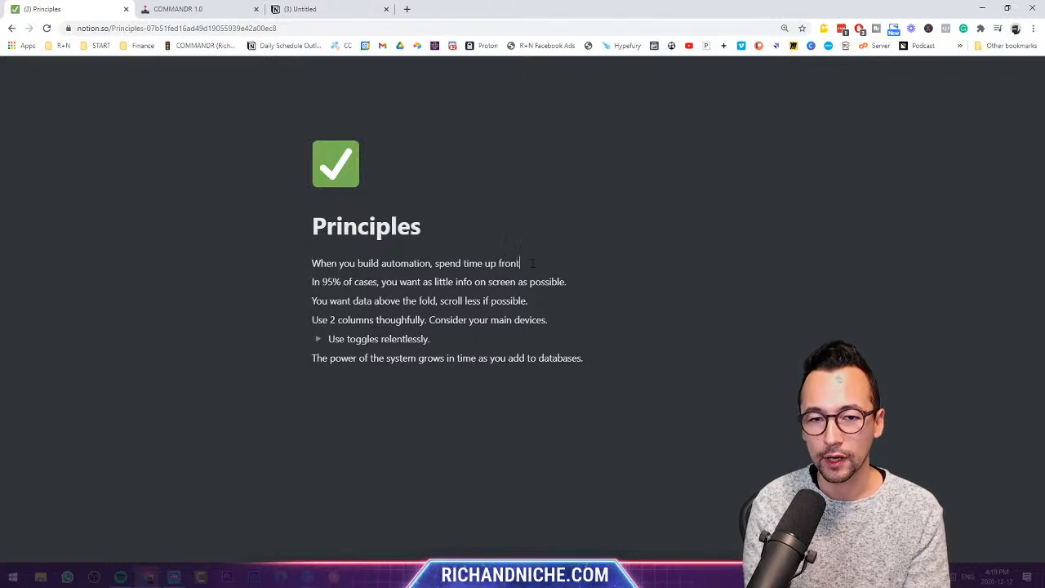
type(" to save huge tim")
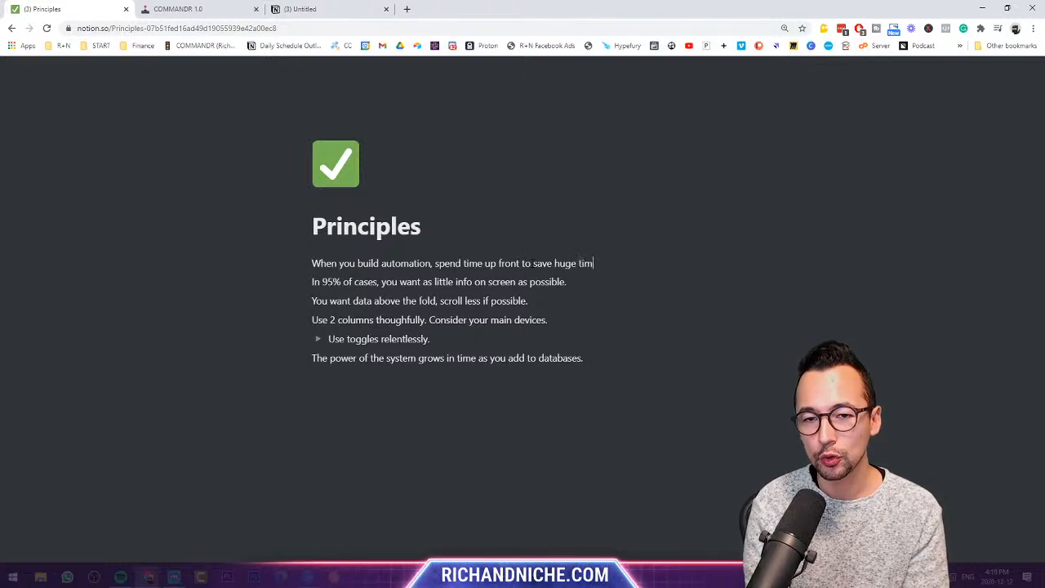
type("e down the line.")
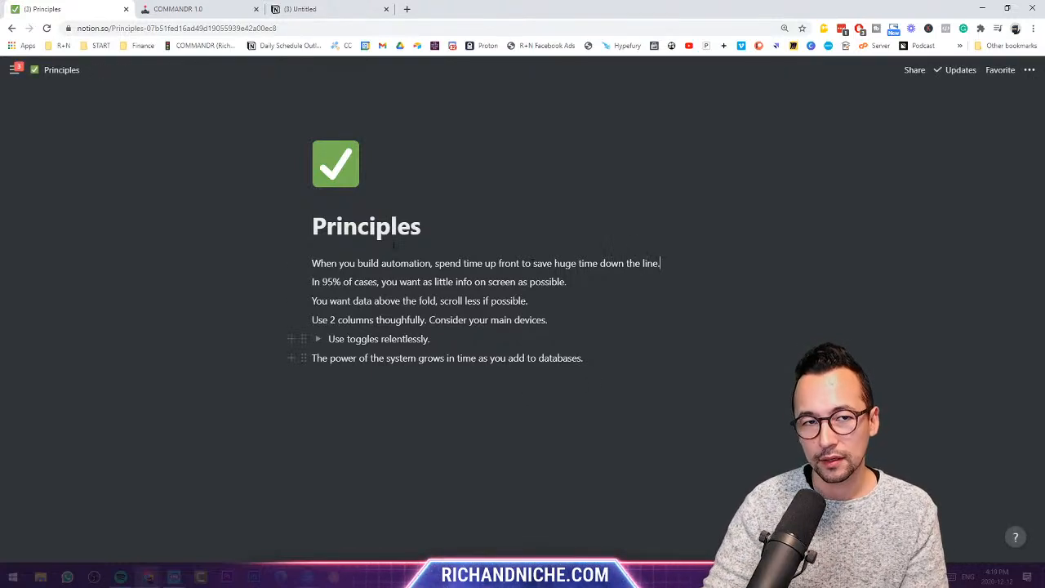
left_click(319, 7)
- Scroll the untitled content page and place the cursor under the Body heading
scroll(451, 370, "down", 2)
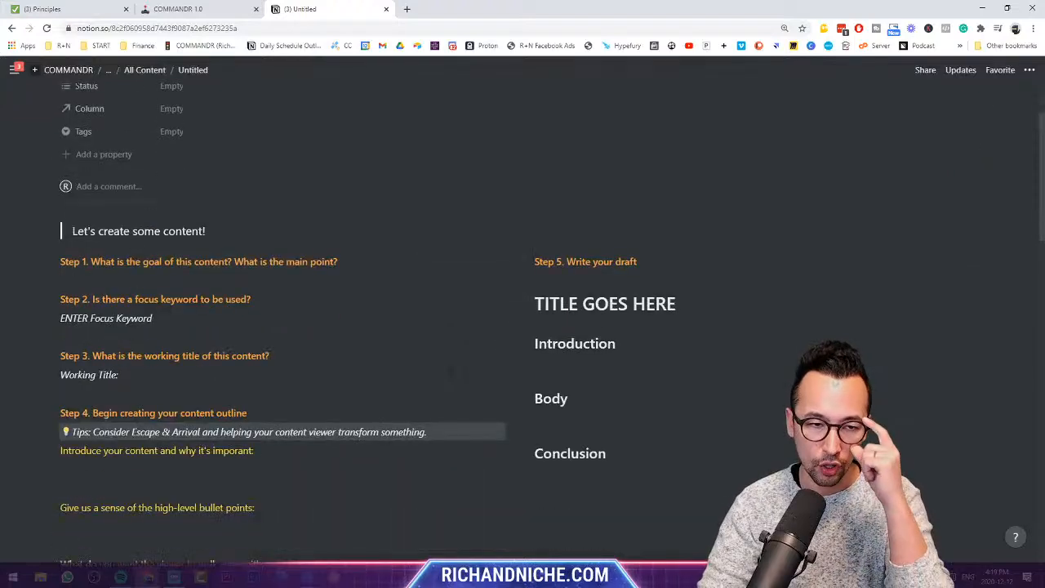
scroll(450, 371, "down", 1)
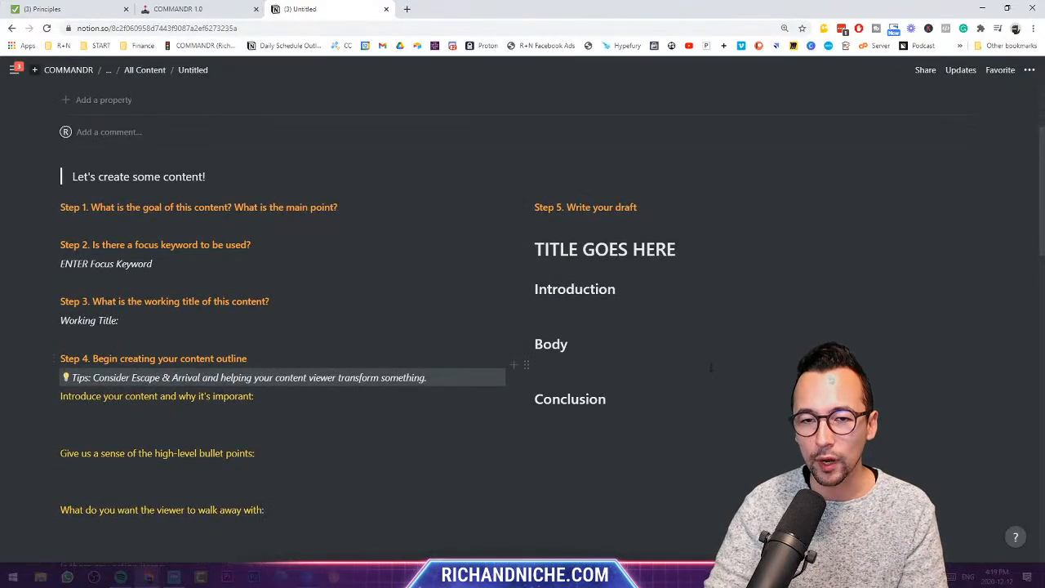
left_click(710, 369)
scroll(653, 343, "up", 3)
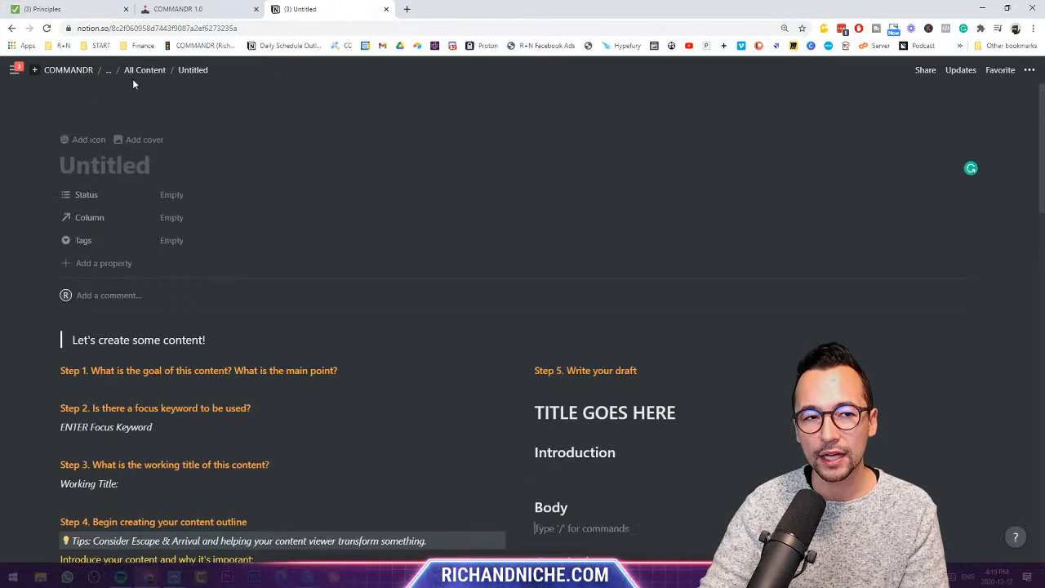
- Back in All Content, add another entry from the Content Template and close its preview
left_click(144, 70)
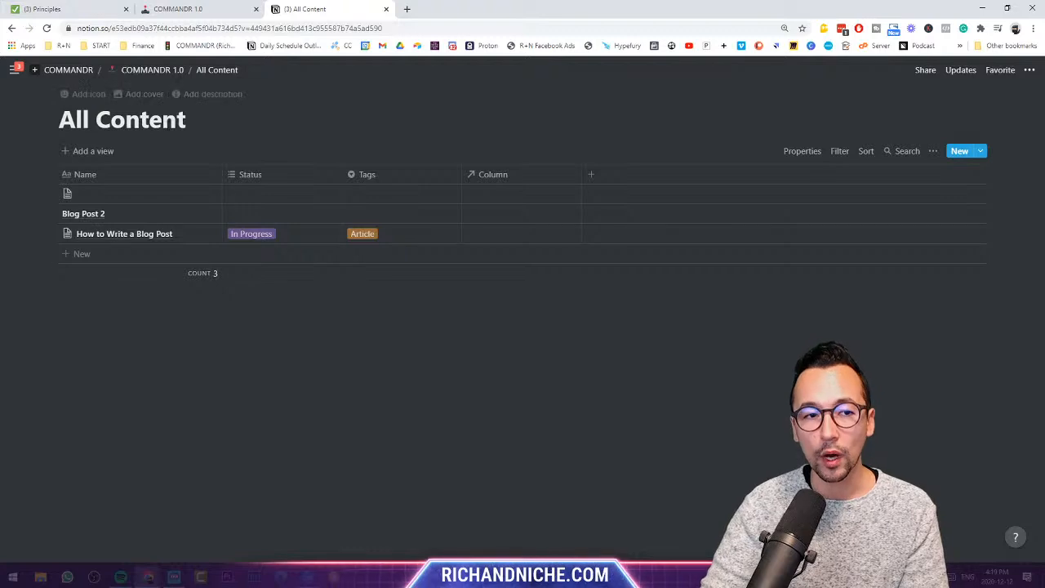
left_click(981, 152)
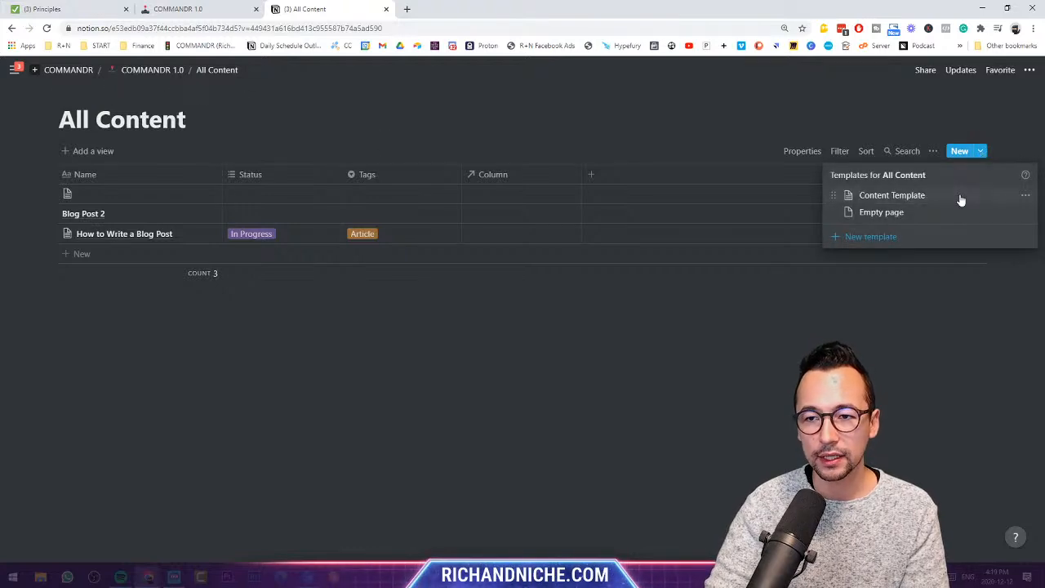
left_click(961, 198)
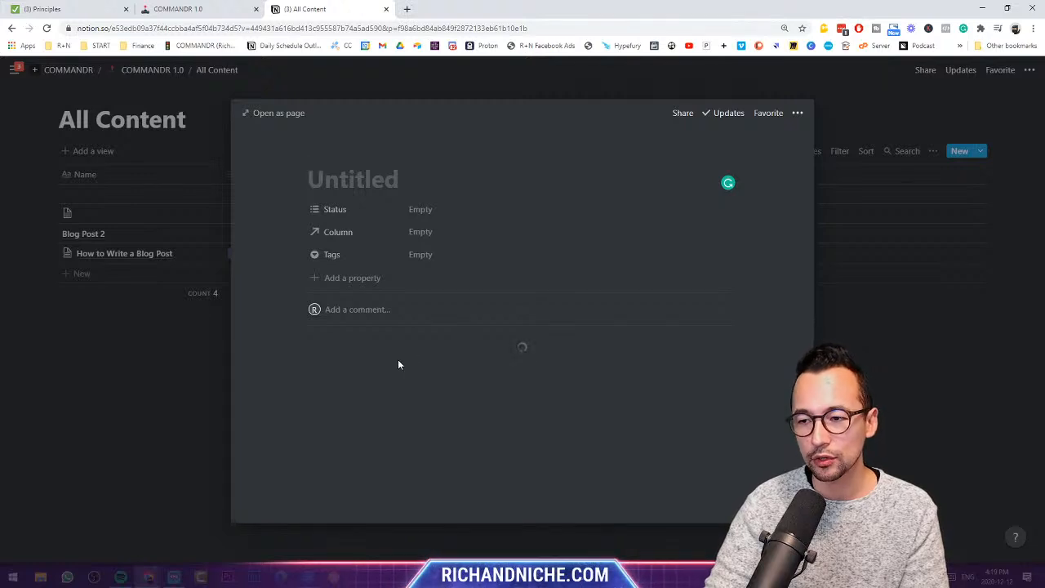
scroll(400, 351, "down", 2)
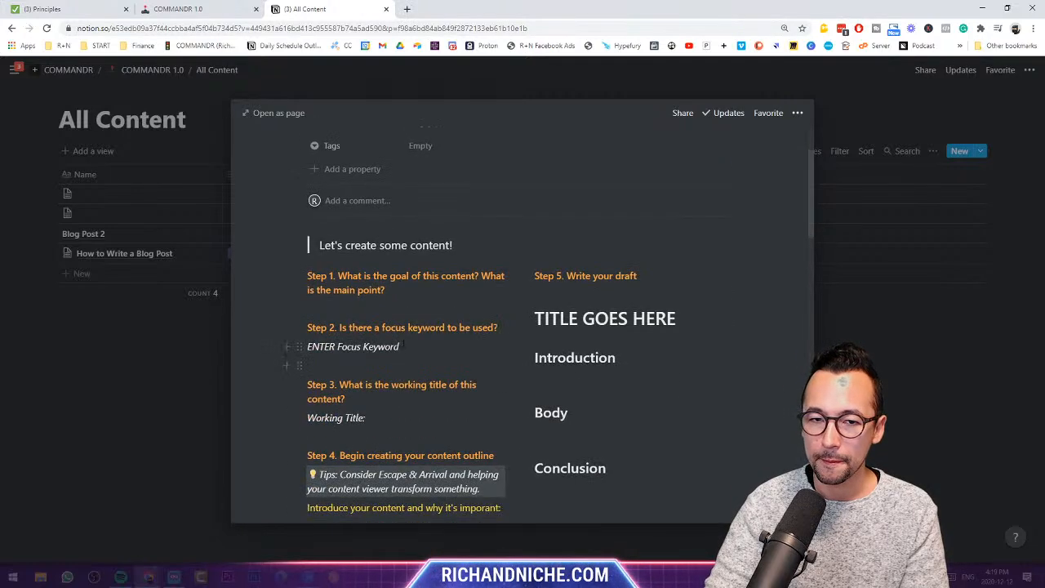
scroll(400, 256, "down", 1)
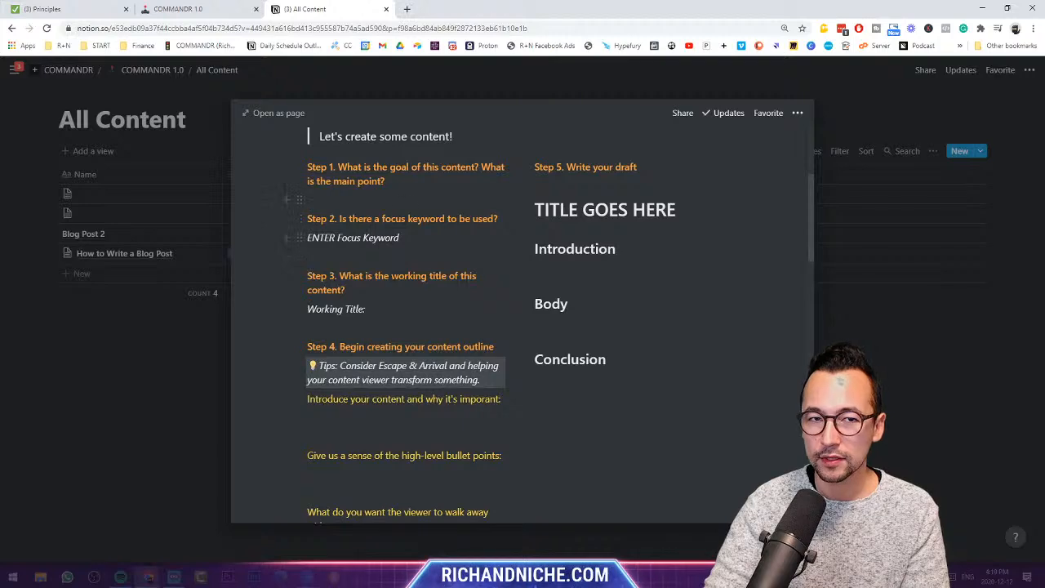
scroll(445, 247, "down", 4)
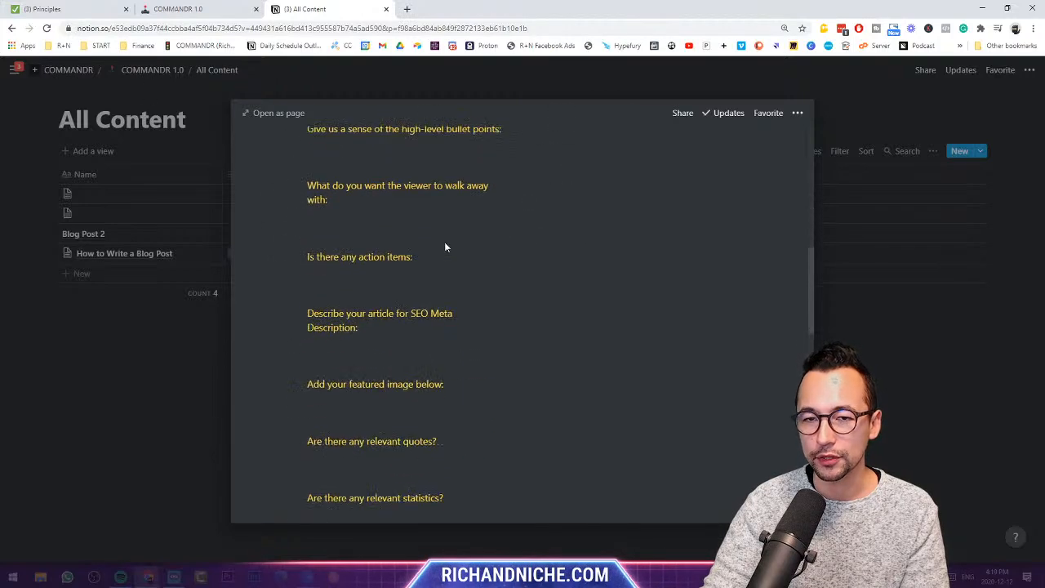
scroll(445, 246, "down", 8)
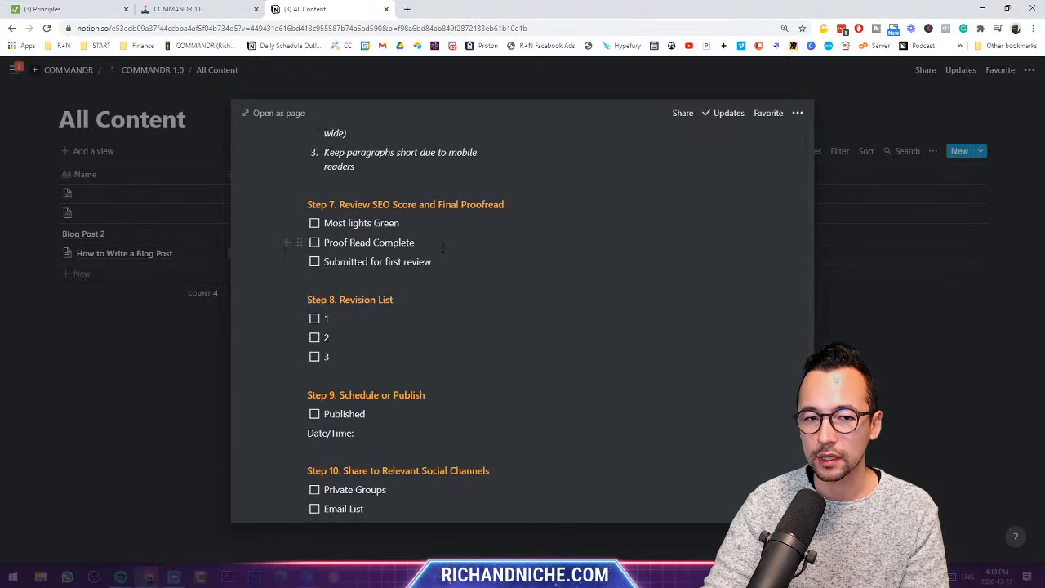
key("Escape")
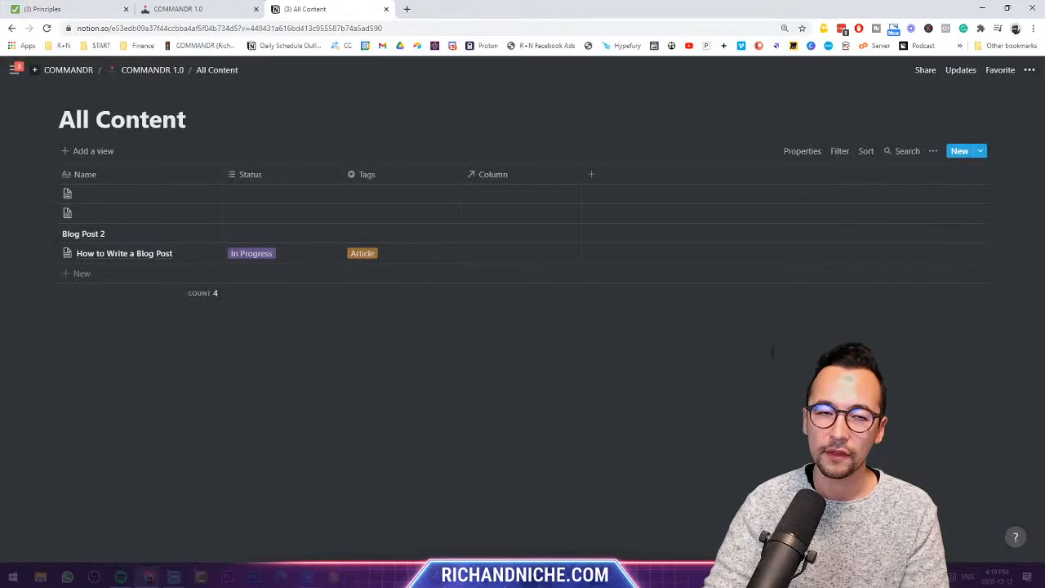
- Delete both empty untitled rows from All Content, leaving two entries
right_click(44, 181)
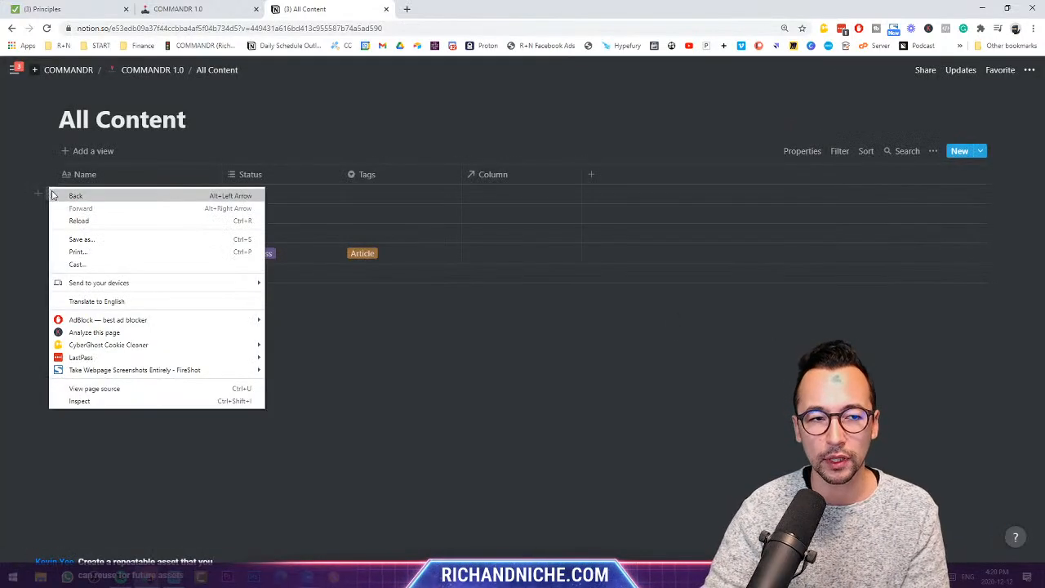
key("Escape")
right_click(46, 193)
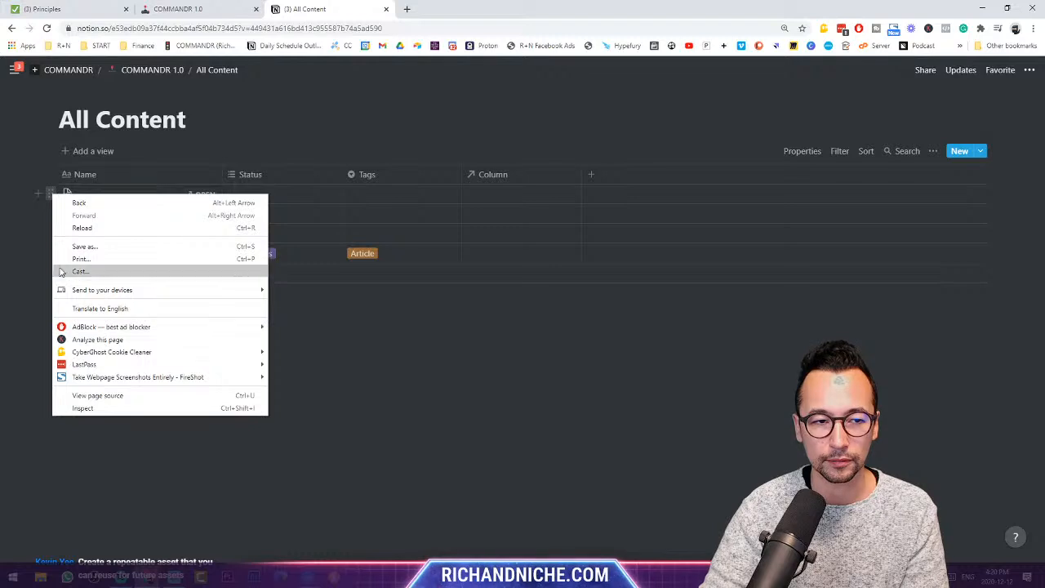
key("Escape")
left_click(44, 194)
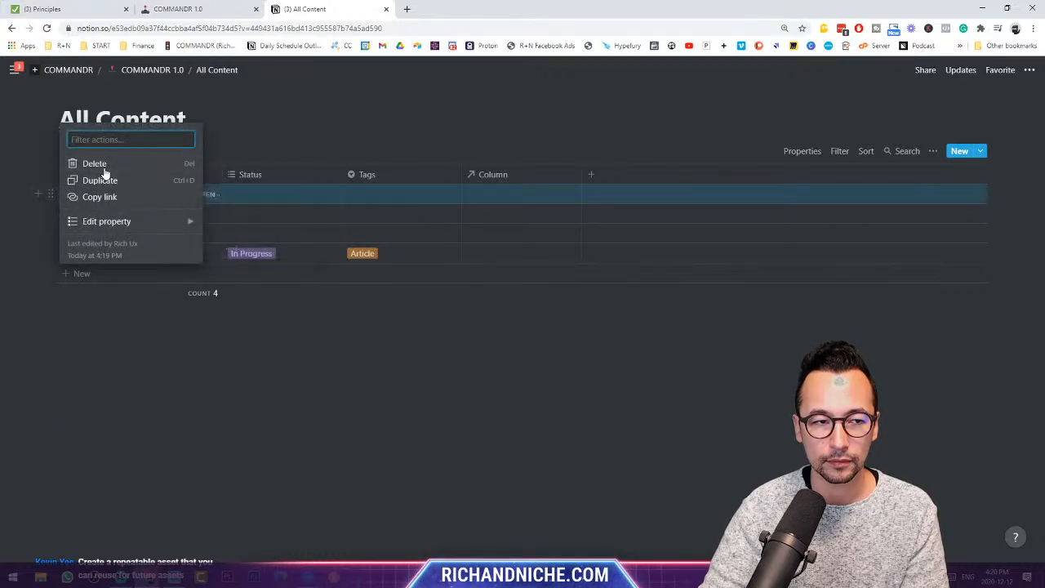
left_click(99, 166)
left_click(51, 193)
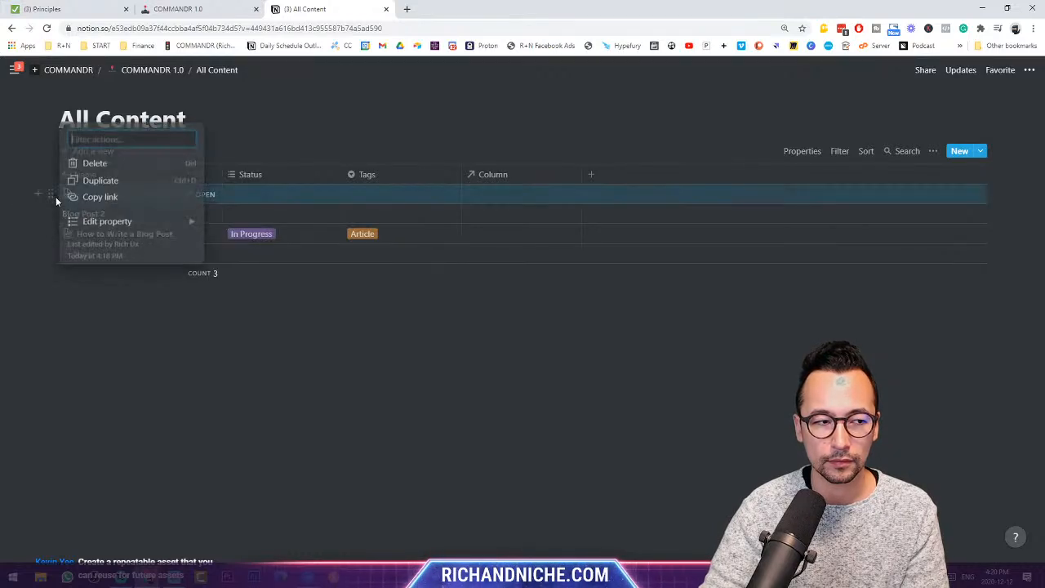
left_click(124, 166)
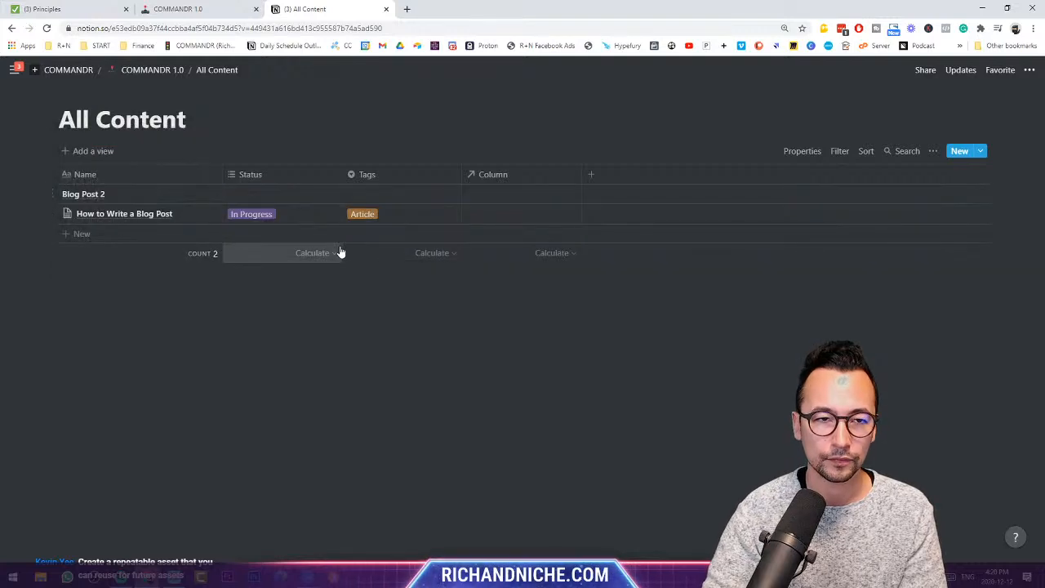
left_click(163, 9)
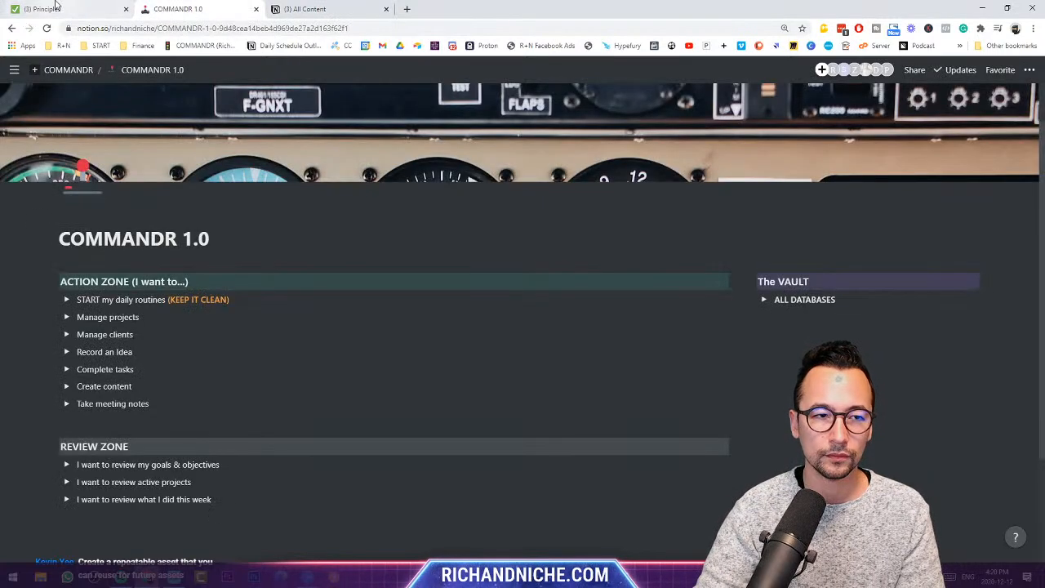
- Open the original COMMANDR 1.0 page from the sidebar
left_click(56, 7)
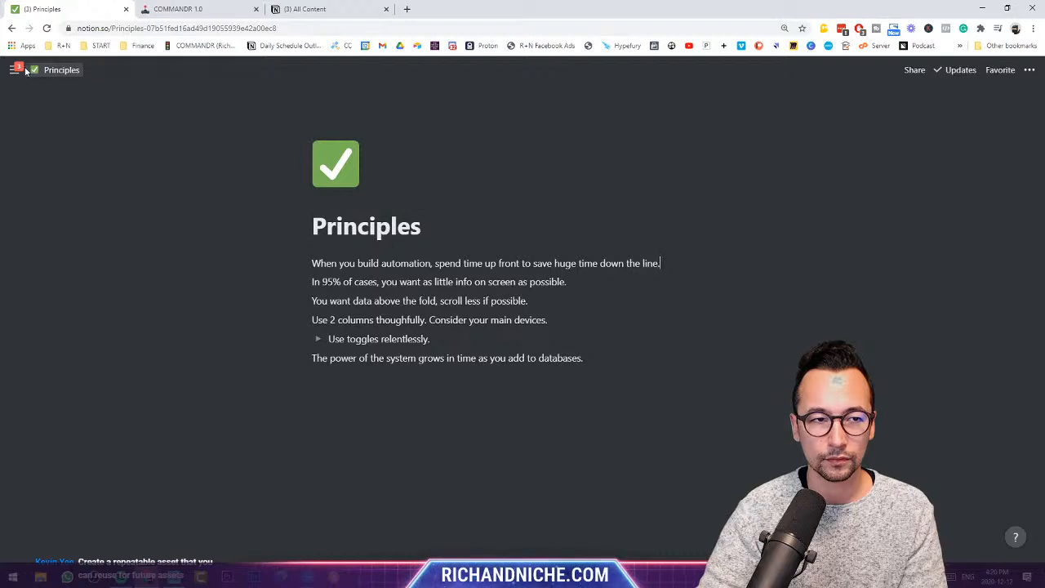
mouse_move(14, 70)
left_click(52, 209)
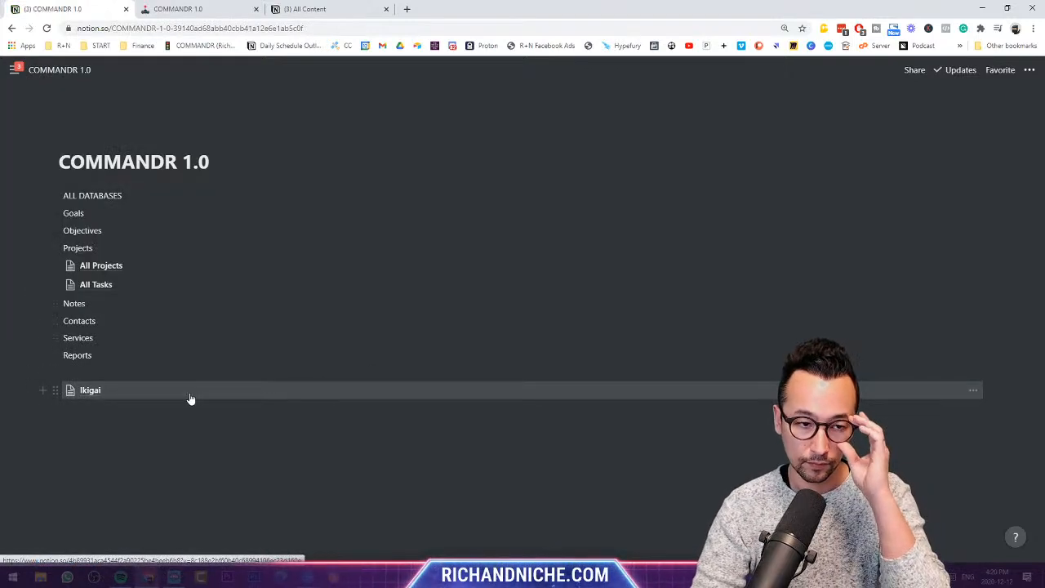
- Delete the Ikigai block and every block from ALL DATABASES through Reports
left_click(55, 390)
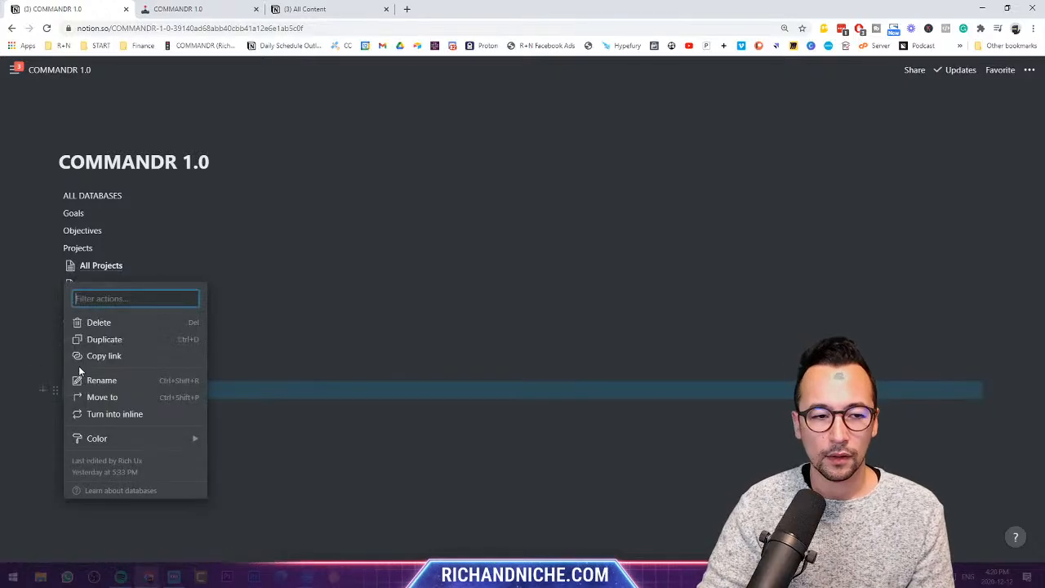
left_click(108, 320)
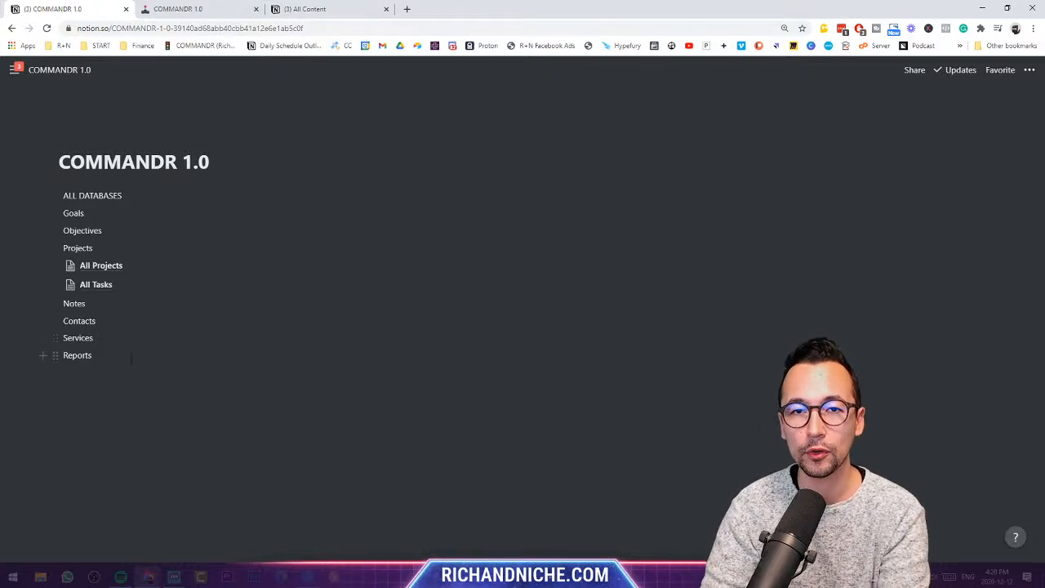
left_click_drag(215, 363, 68, 195)
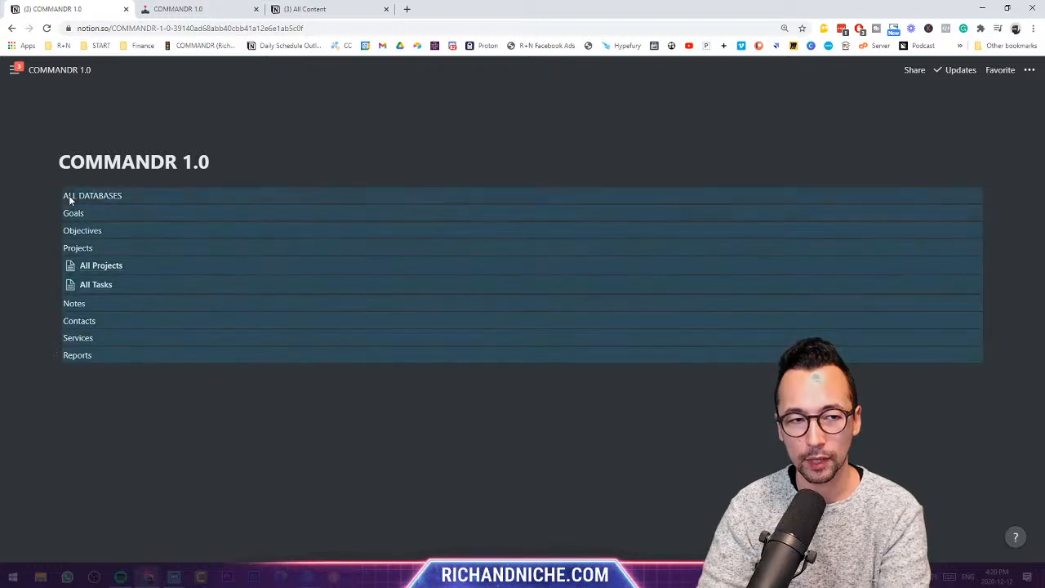
key("BackSpace")
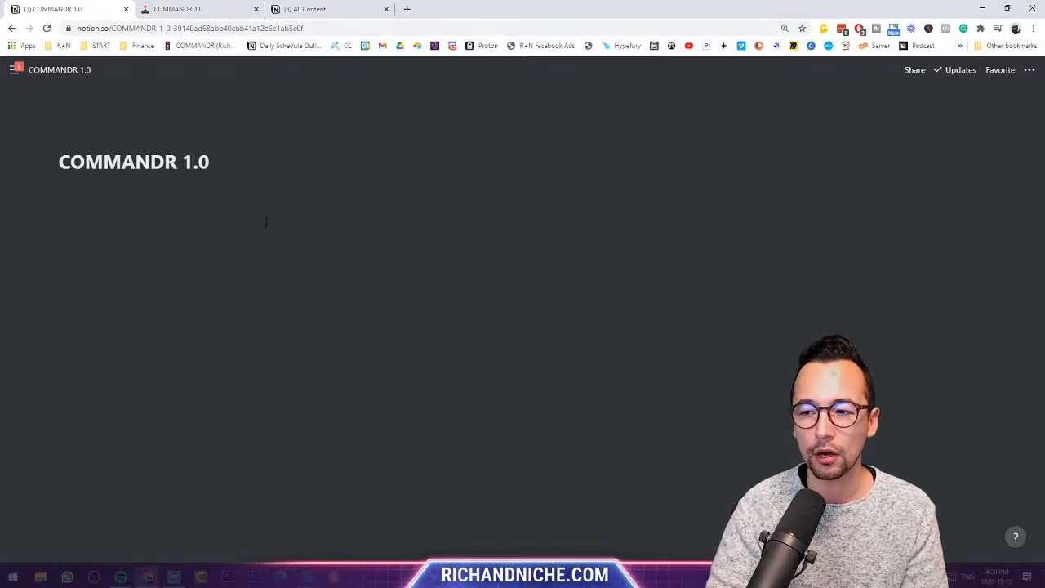
- Add a Heading 2 'Action Zone' under the COMMANDR 1.0 title
left_click(265, 221)
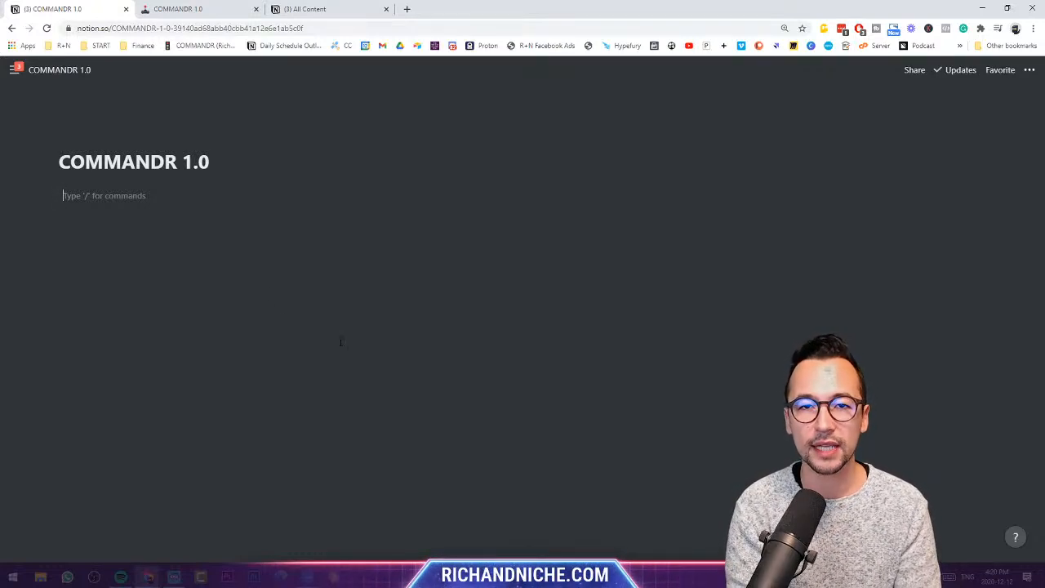
type("/head")
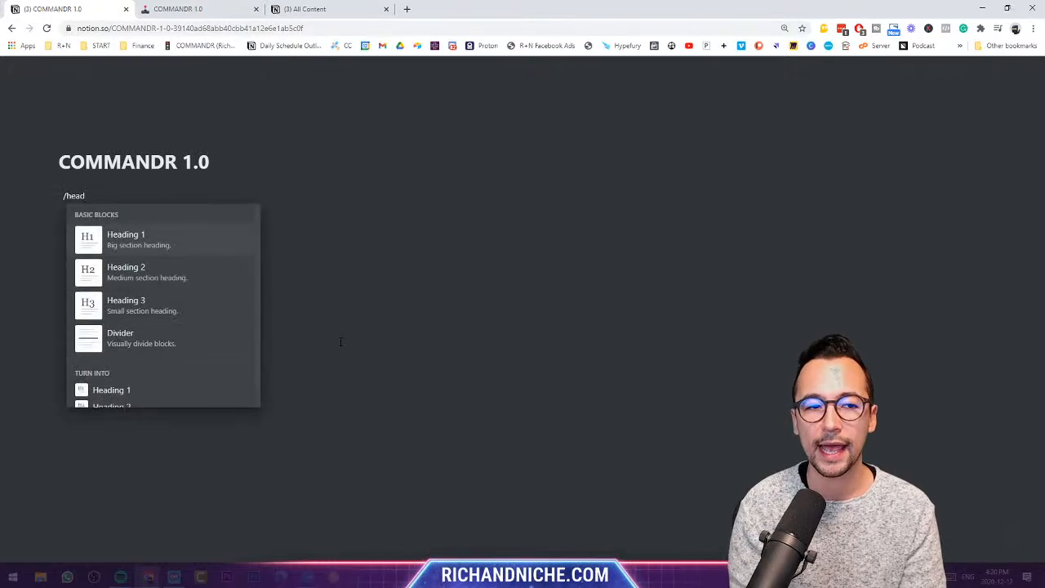
key("Down")
key("Return")
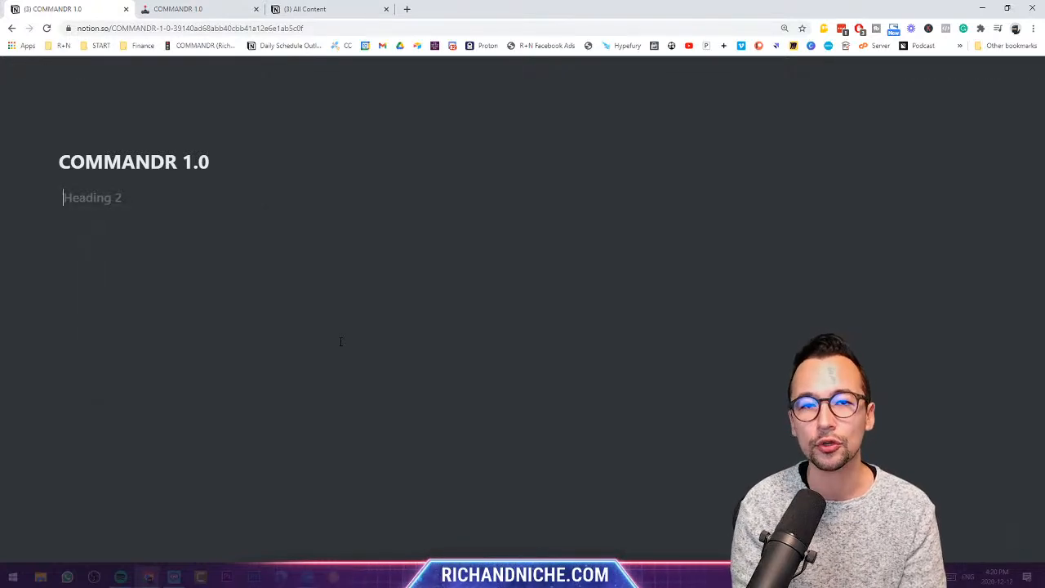
type("Action Zone")
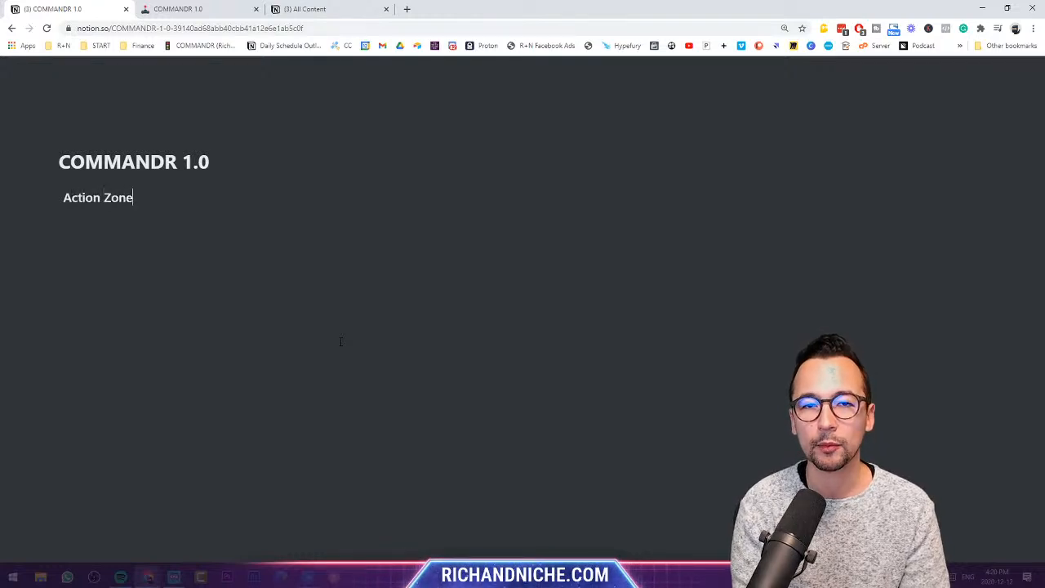
- Duplicate the heading and rename the copy 'Review Zone'
key("ctrl+d")
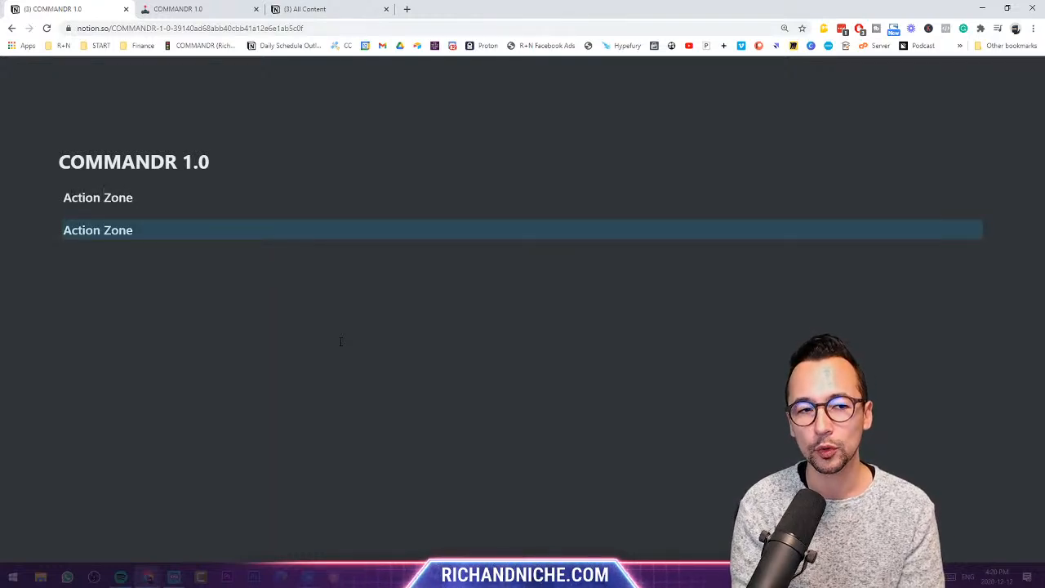
left_click(198, 229)
key("ctrl+a")
type("Reviw")
key("BackSpace")
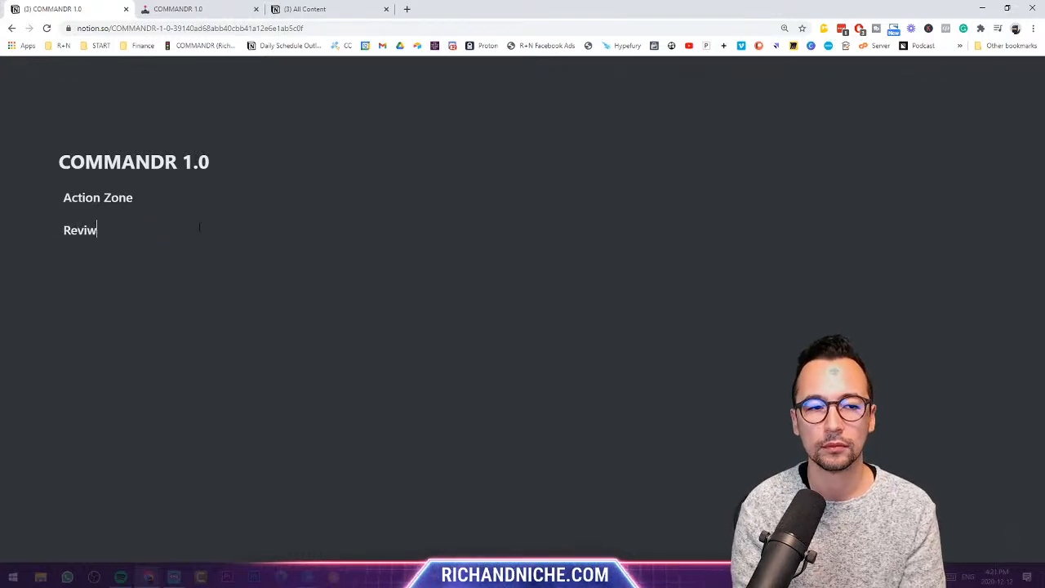
type("ew Zone")
key("BackSpace")
key("BackSpace")
key("BackSpace")
type("one")
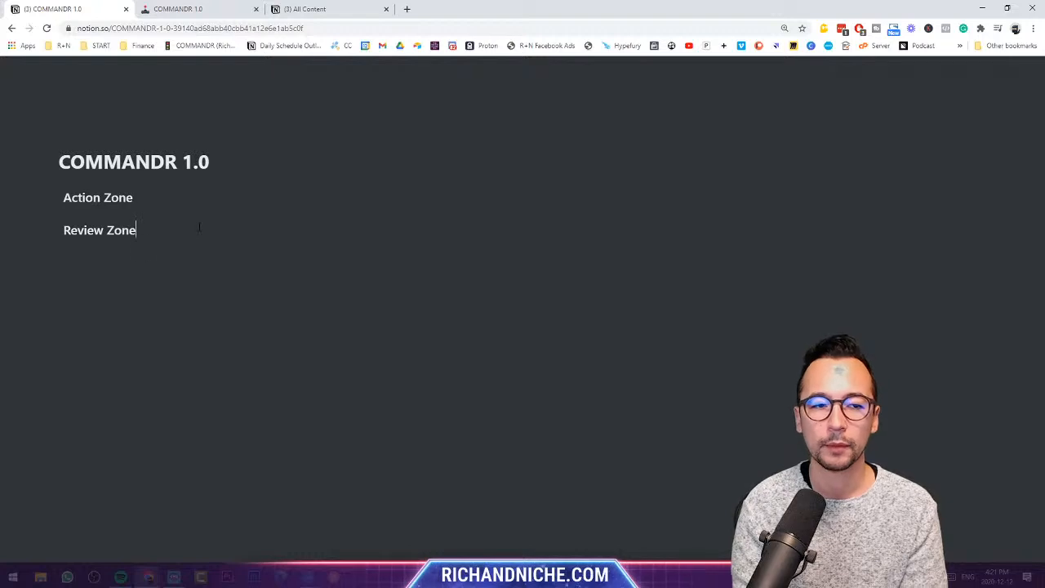
- Duplicate it again and rename the copy 'The Vault'
key("ctrl+d")
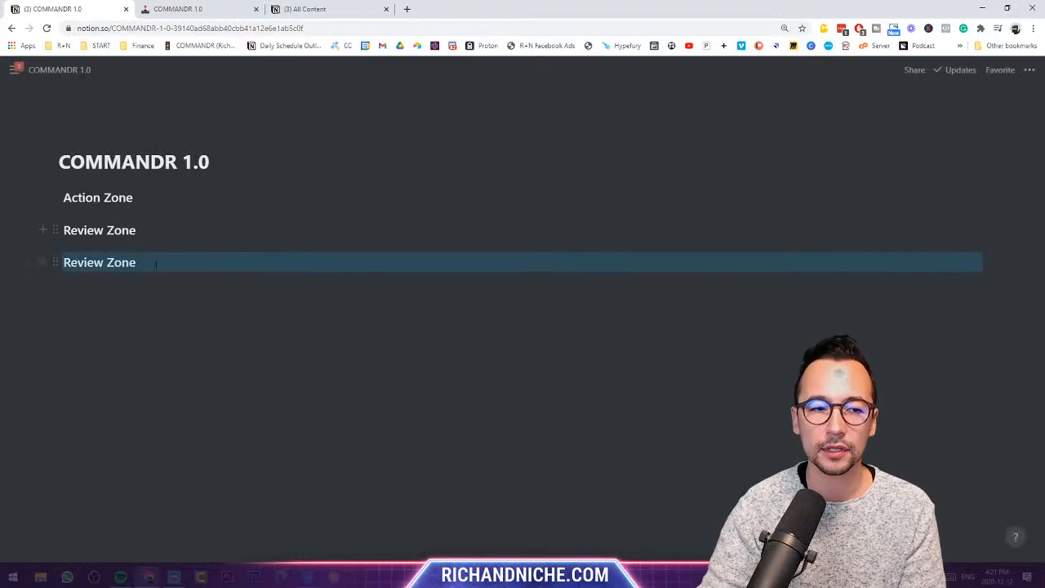
left_click(155, 262)
key("ctrl+a")
type("The Vault")
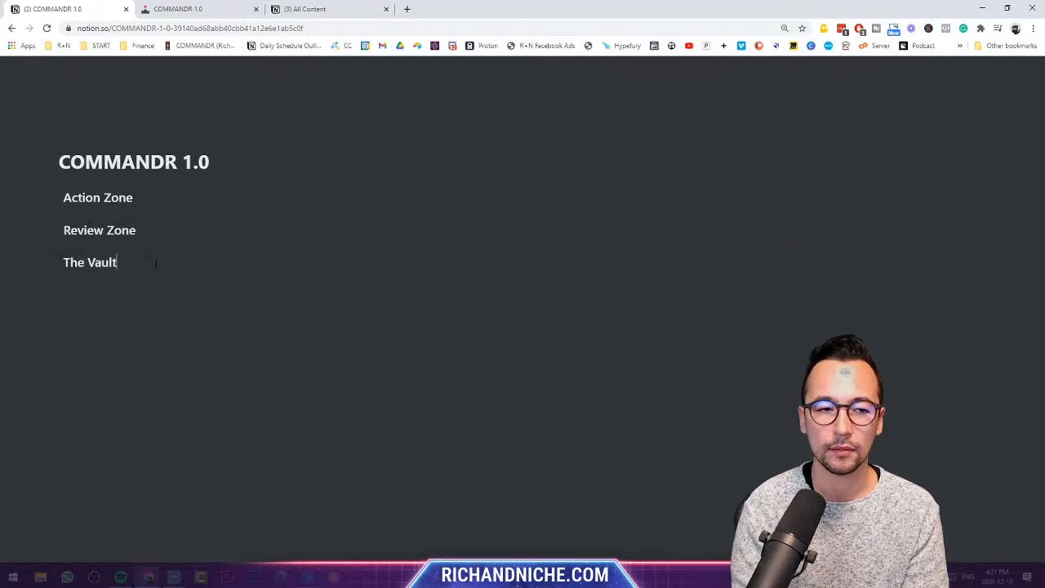
key("Return")
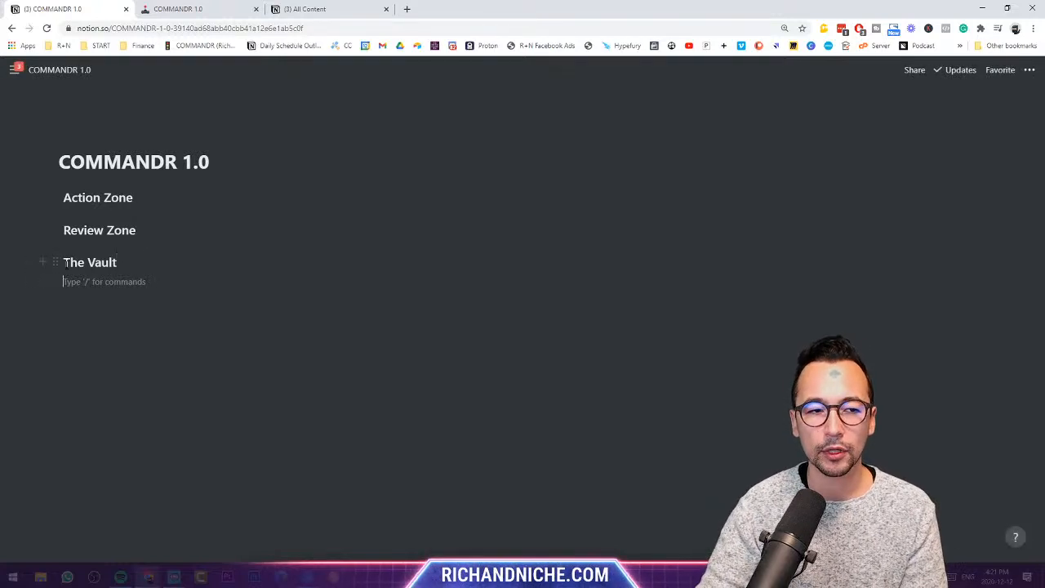
- Place The Vault in a right-hand column beside Action Zone and give it a blue background
left_click_drag(54, 261, 983, 196)
left_click(137, 245)
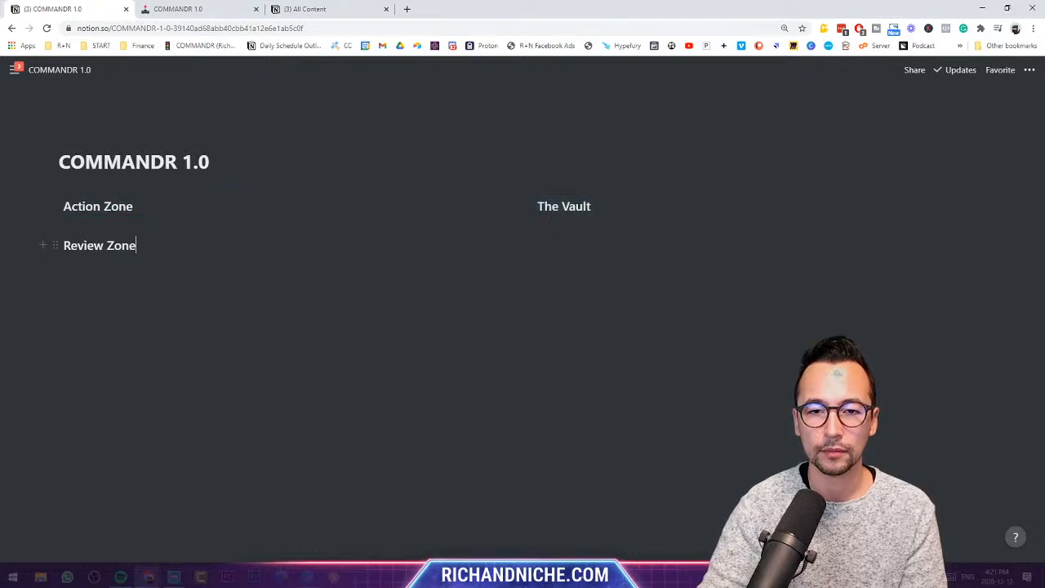
left_click_drag(529, 221, 735, 219)
left_click(753, 206)
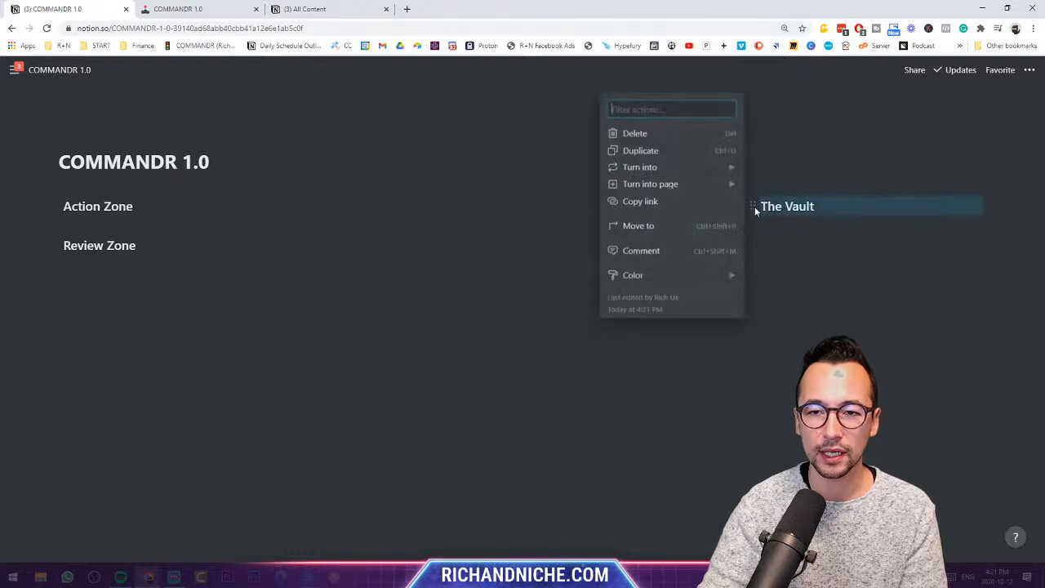
mouse_move(665, 274)
scroll(779, 363, "down", 2)
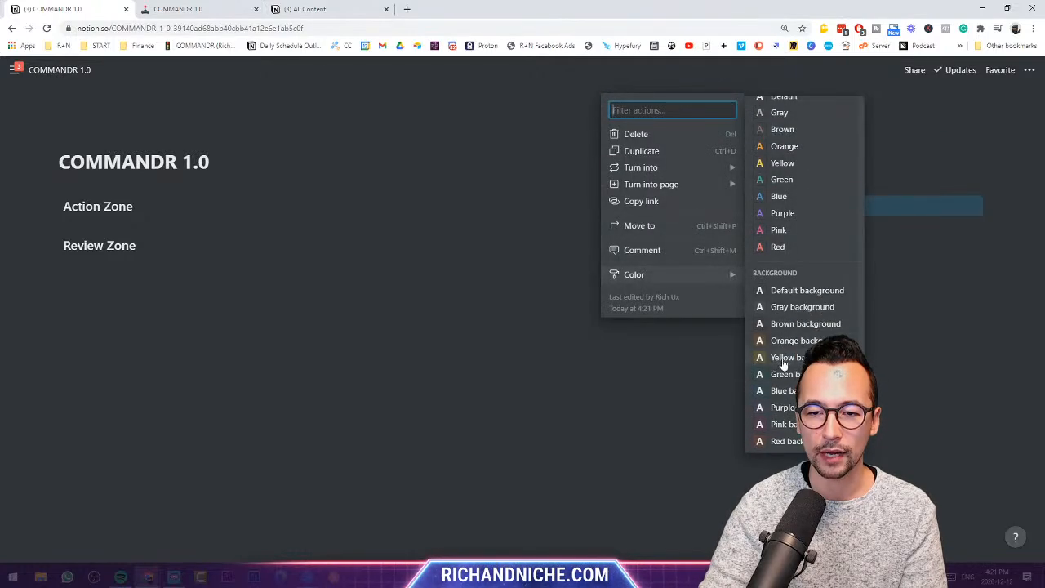
left_click(792, 390)
left_click(187, 221)
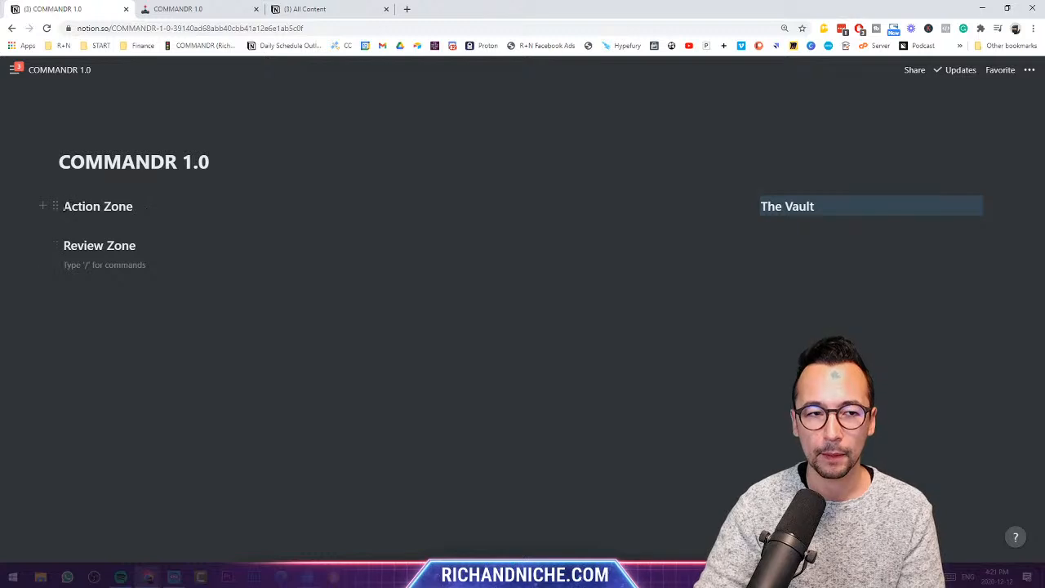
- Give Action Zone a green and Review Zone a brown background, and stack Review Zone under Action Zone
left_click(55, 207)
mouse_move(105, 277)
scroll(272, 385, "down", 2)
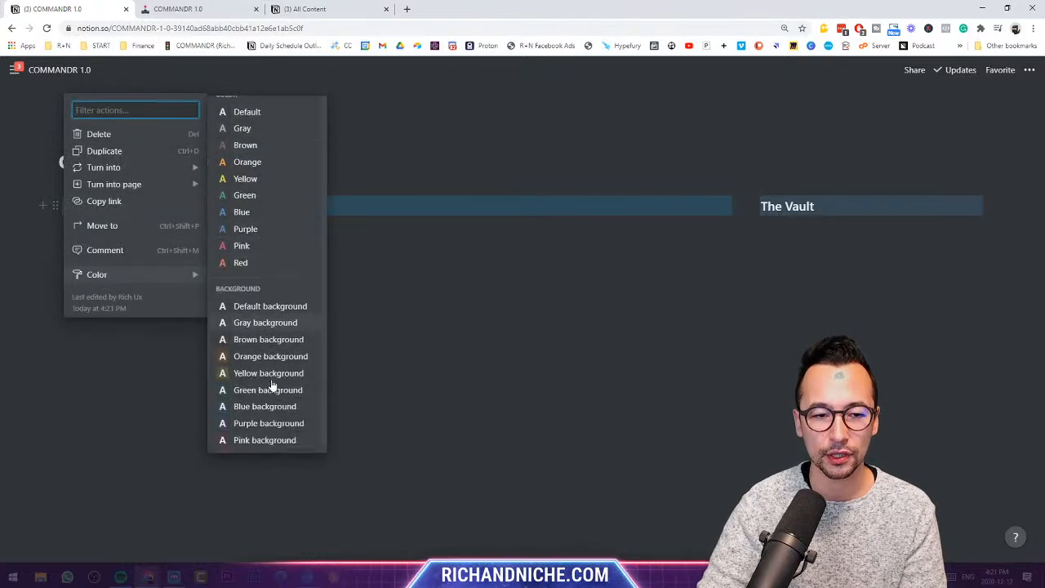
left_click(273, 374)
left_click(54, 245)
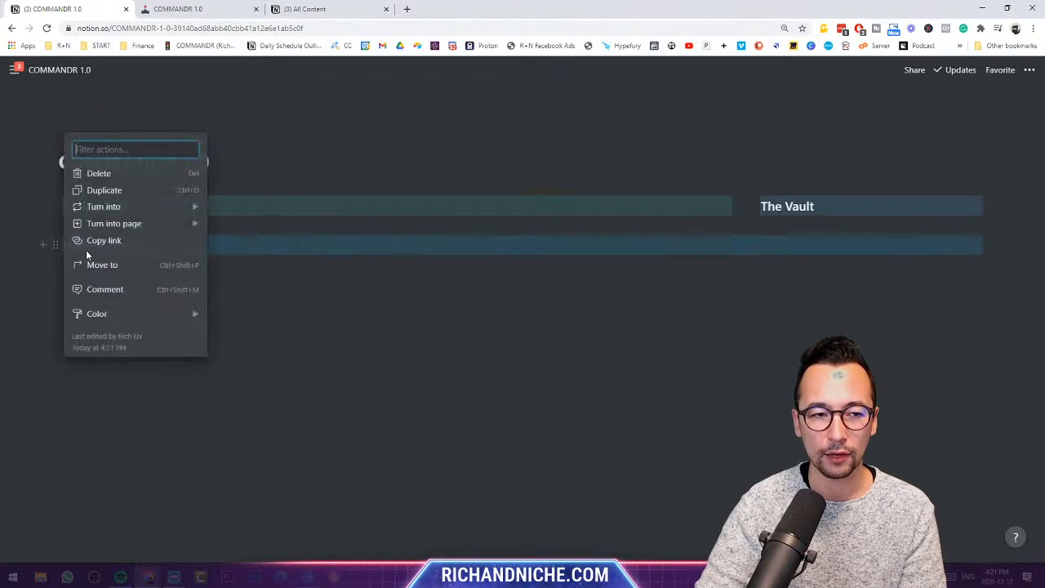
mouse_move(142, 316)
scroll(294, 375, "down", 2)
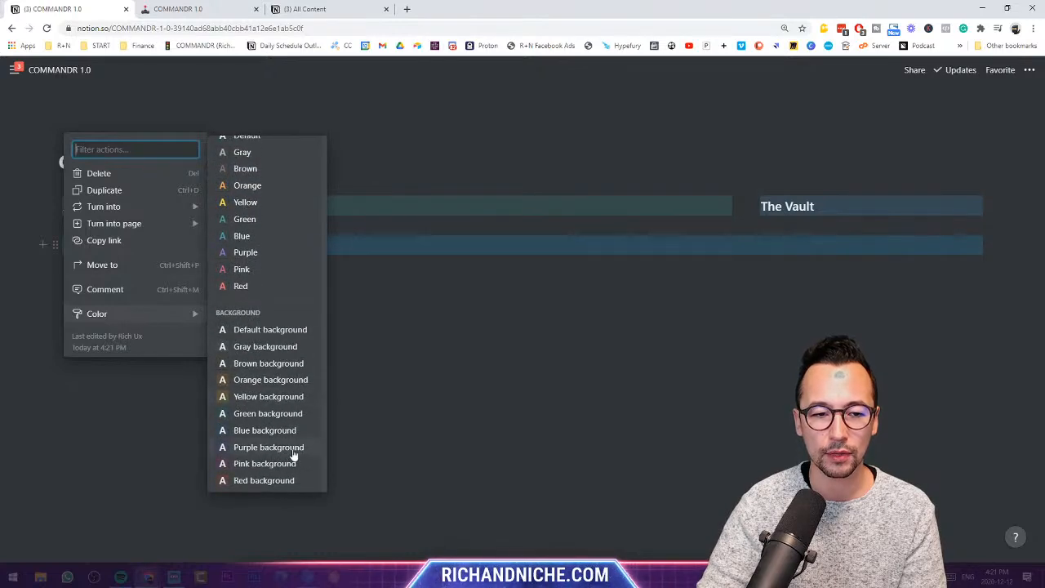
left_click(268, 364)
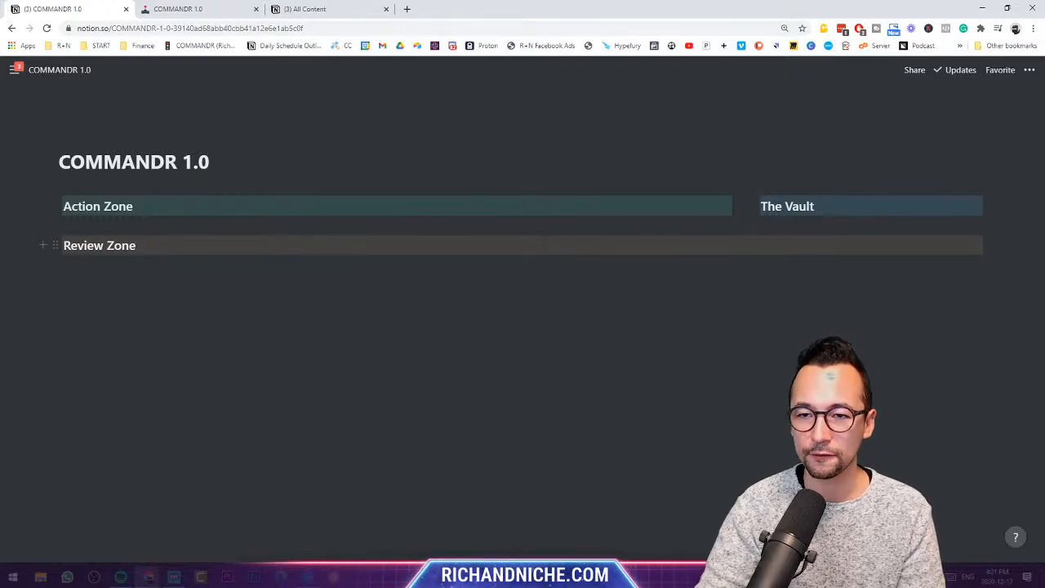
left_click_drag(52, 243, 70, 219)
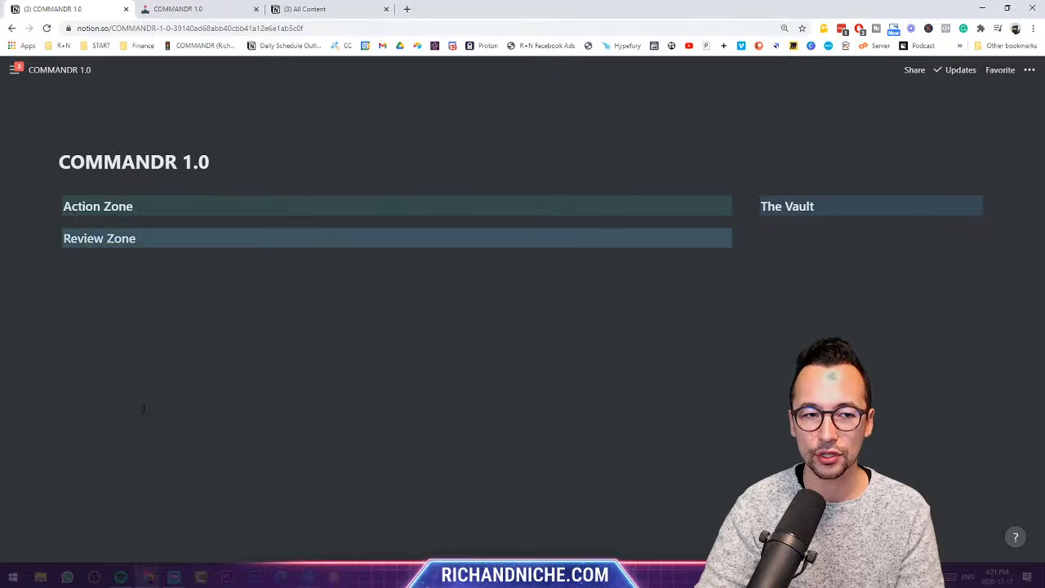
left_click(772, 309)
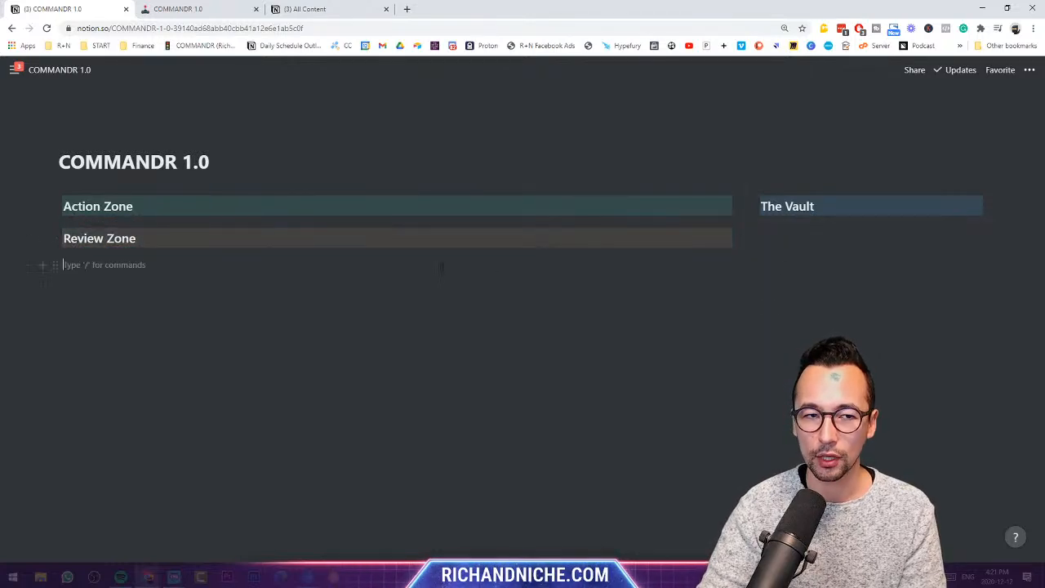
- Create an All Pillars page under The Vault and set it up as a table database
left_click(198, 222)
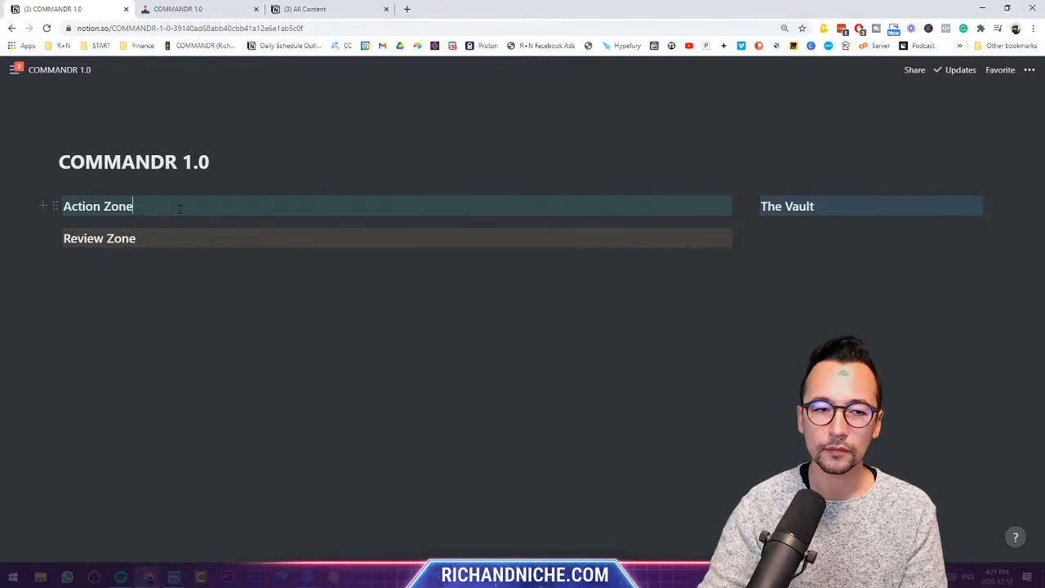
left_click(788, 235)
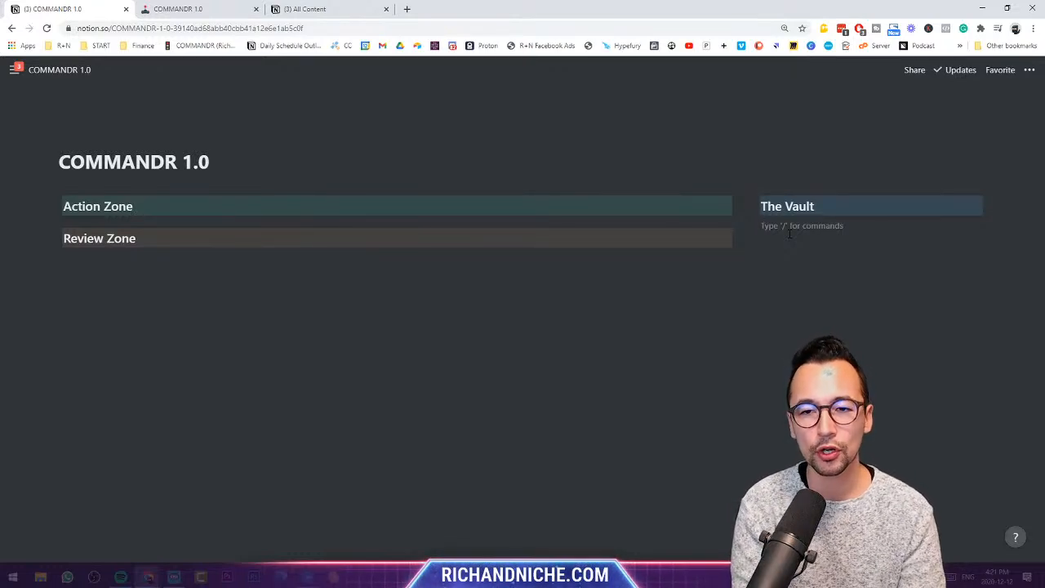
type("/page")
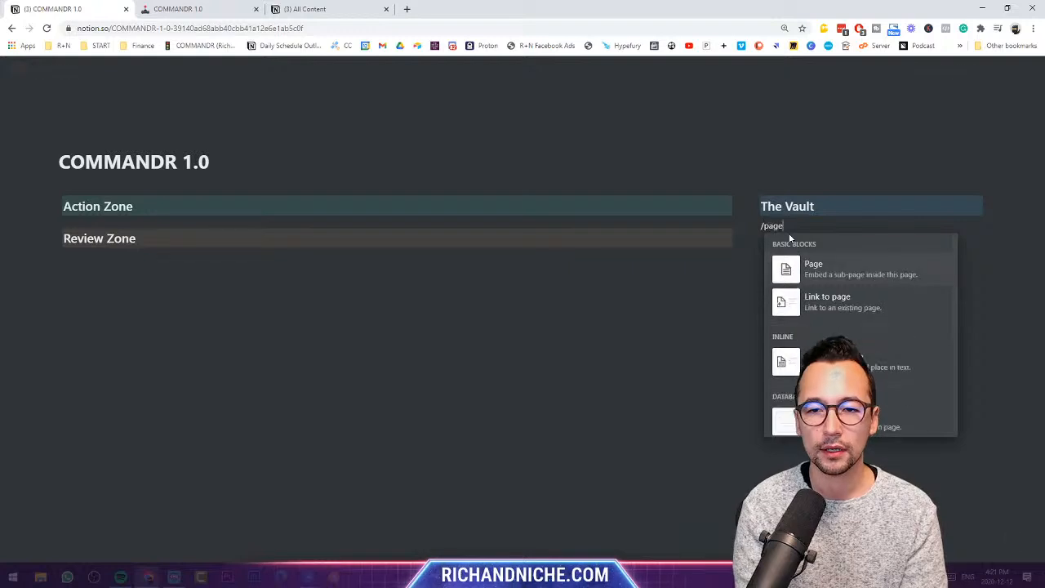
key("Return")
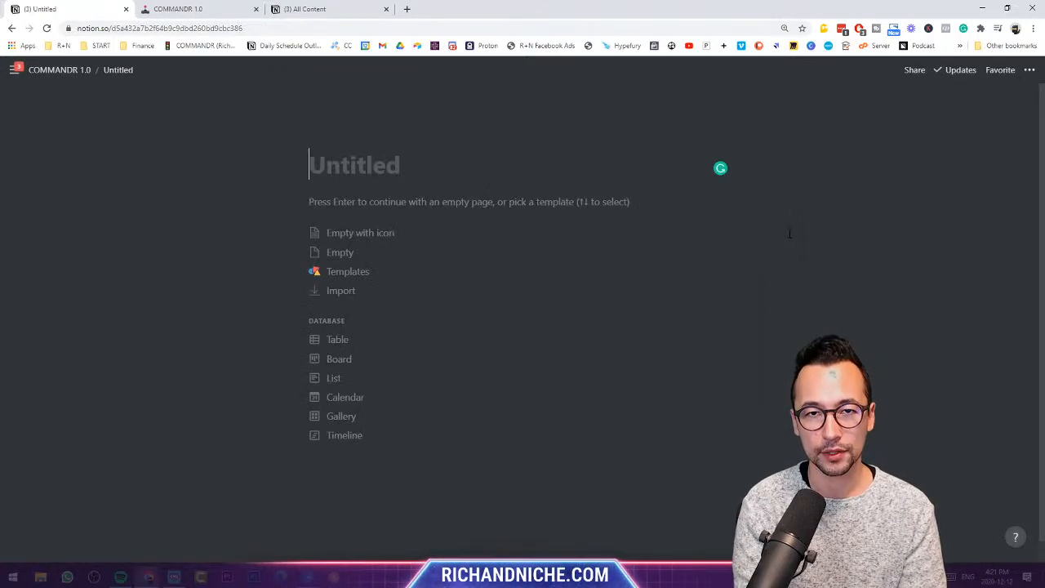
type("All Pillars")
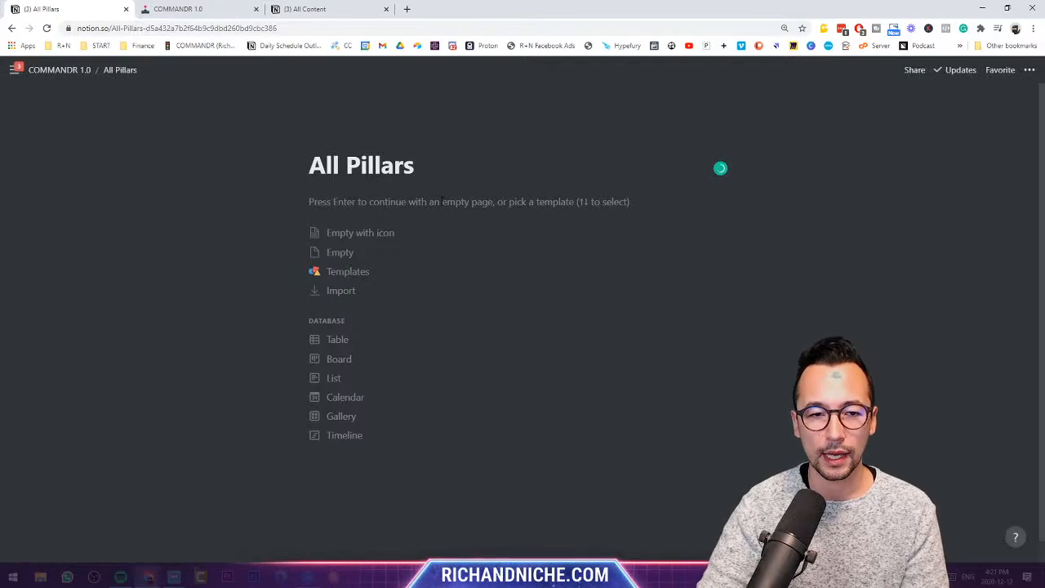
left_click(364, 348)
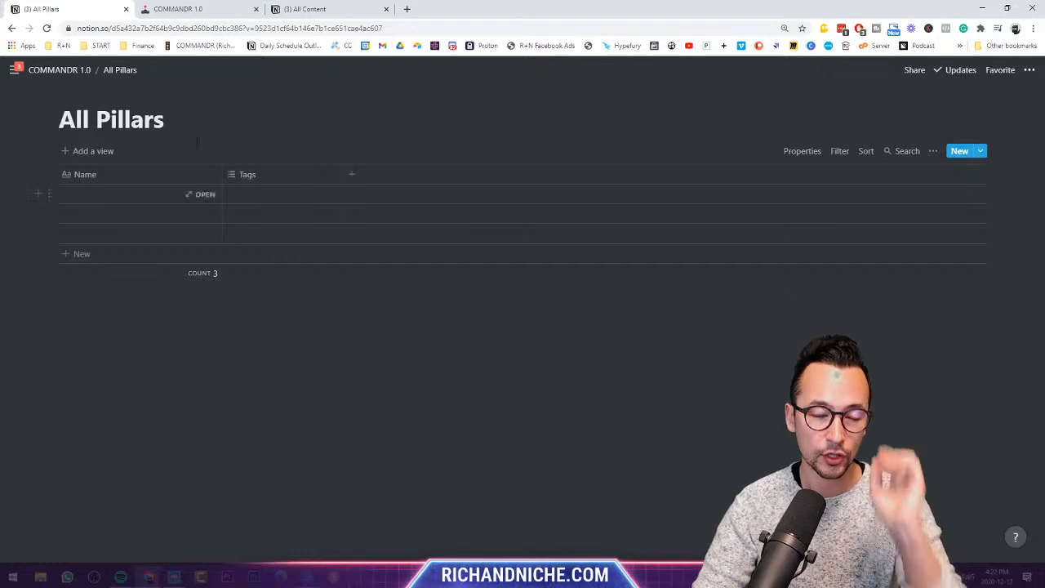
- Return to the COMMANDR 1.0 page and start a new block below All Pillars
mouse_move(150, 103)
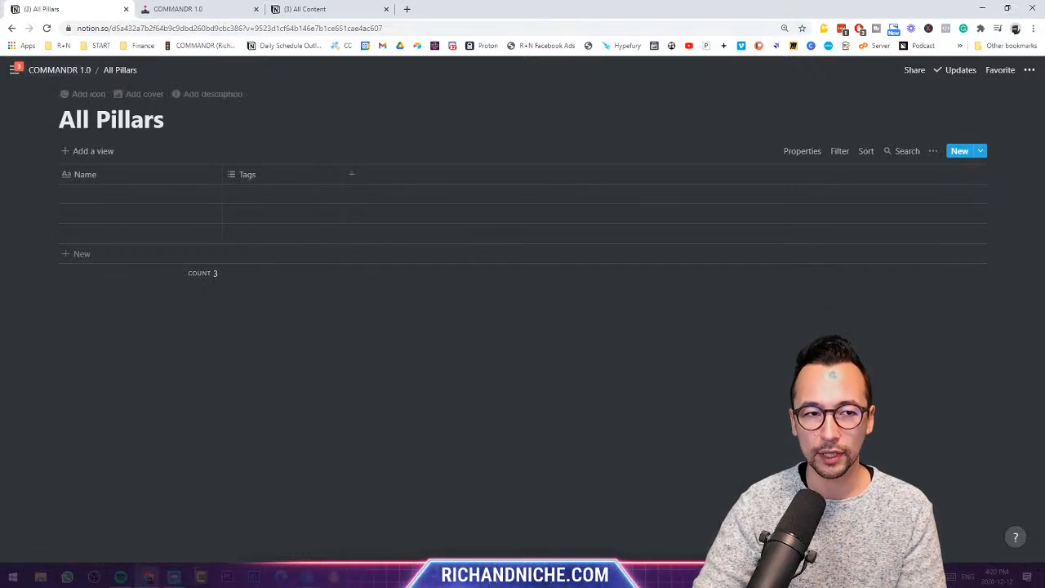
left_click(63, 69)
left_click(792, 251)
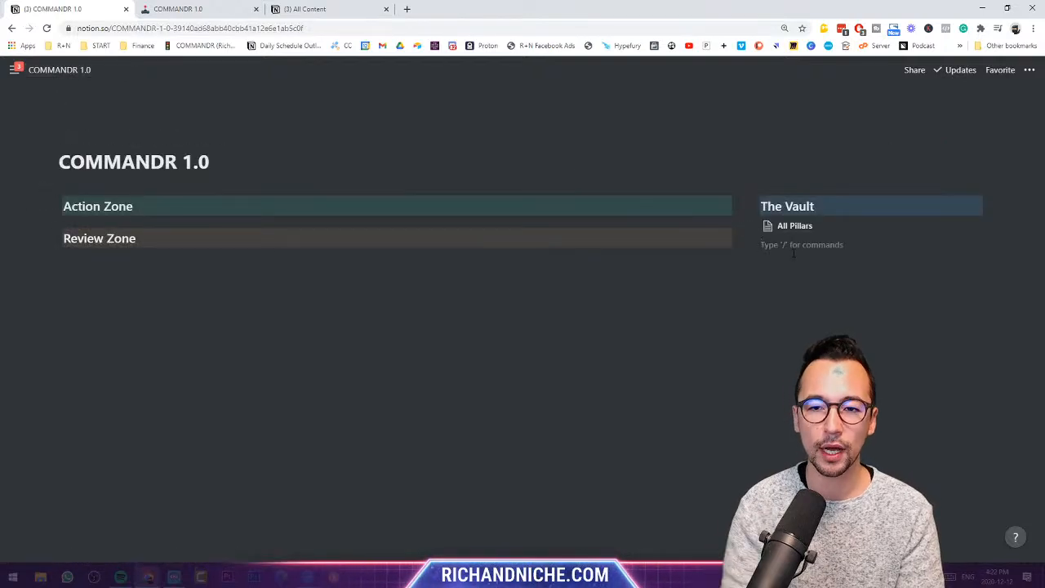
- Turn the All Pillars text into a sub-page under The Vault and clear the leftover text
type("All Pillars")
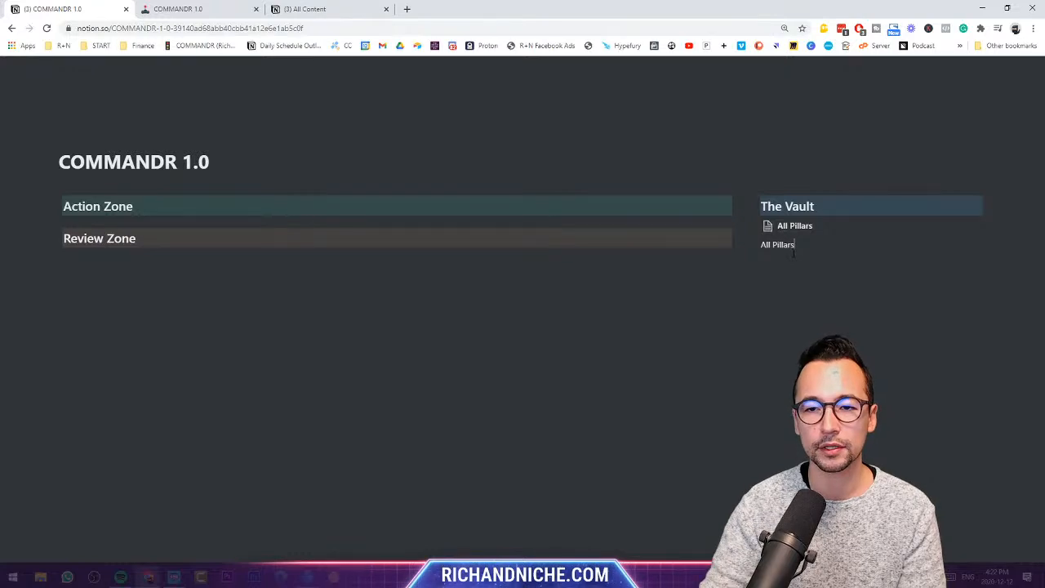
left_click(752, 244)
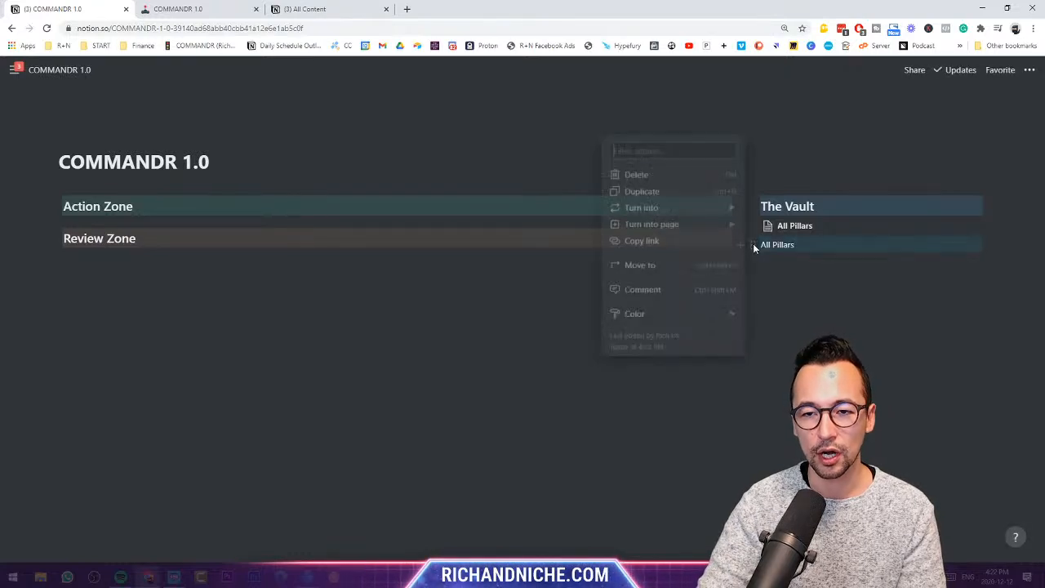
mouse_move(694, 209)
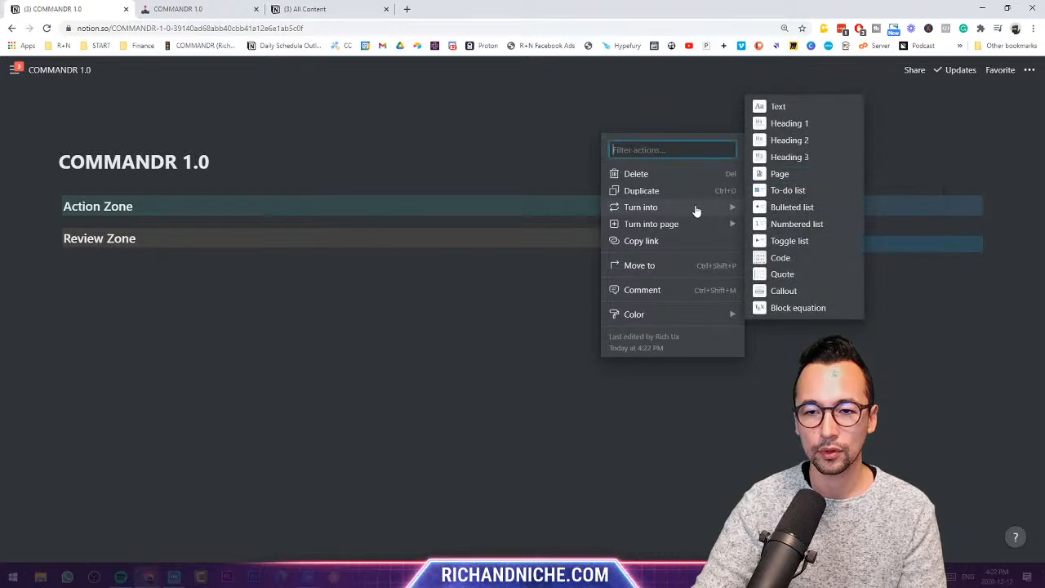
left_click(804, 199)
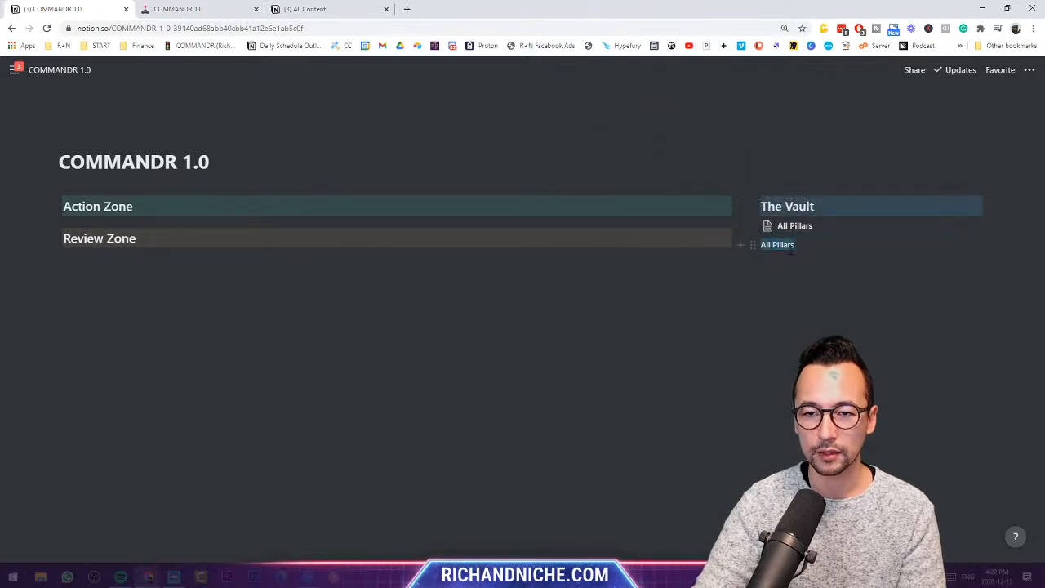
key("BackSpace")
- Delete the extra Untitled full-page table that was inserted under The Vault
left_click(744, 245)
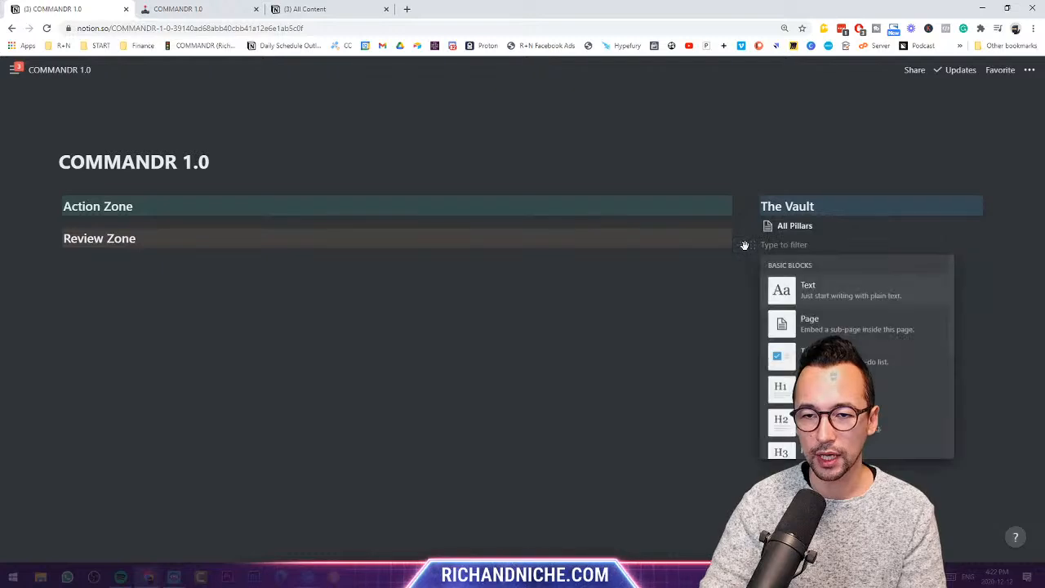
scroll(858, 351, "down", 10)
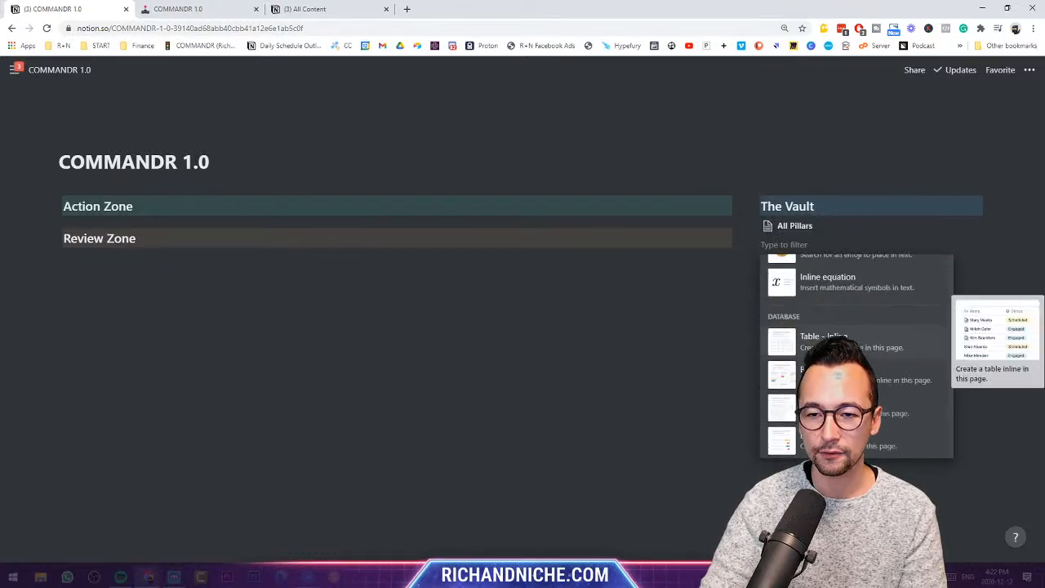
scroll(857, 351, "down", 4)
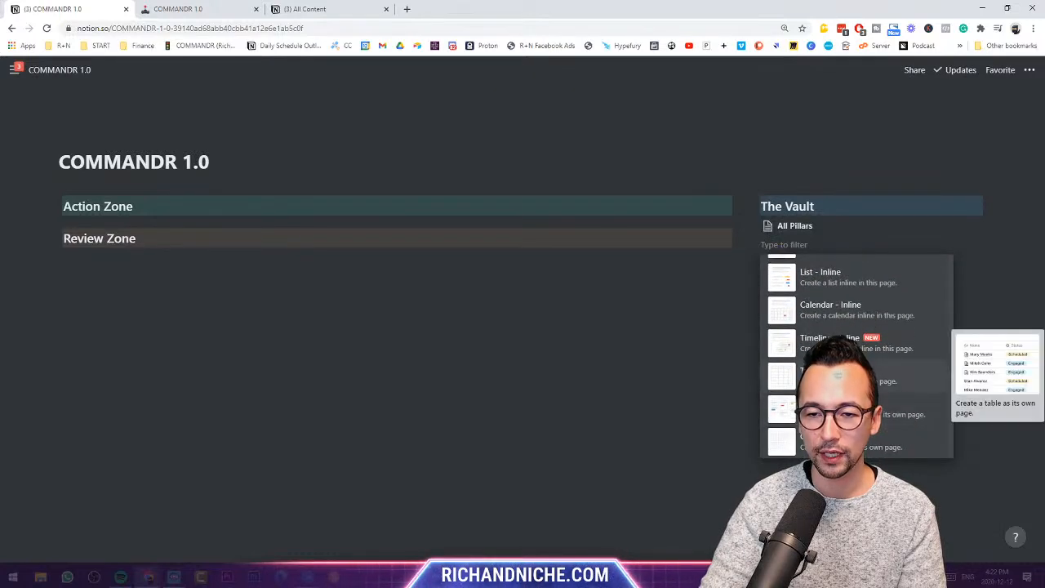
left_click(824, 376)
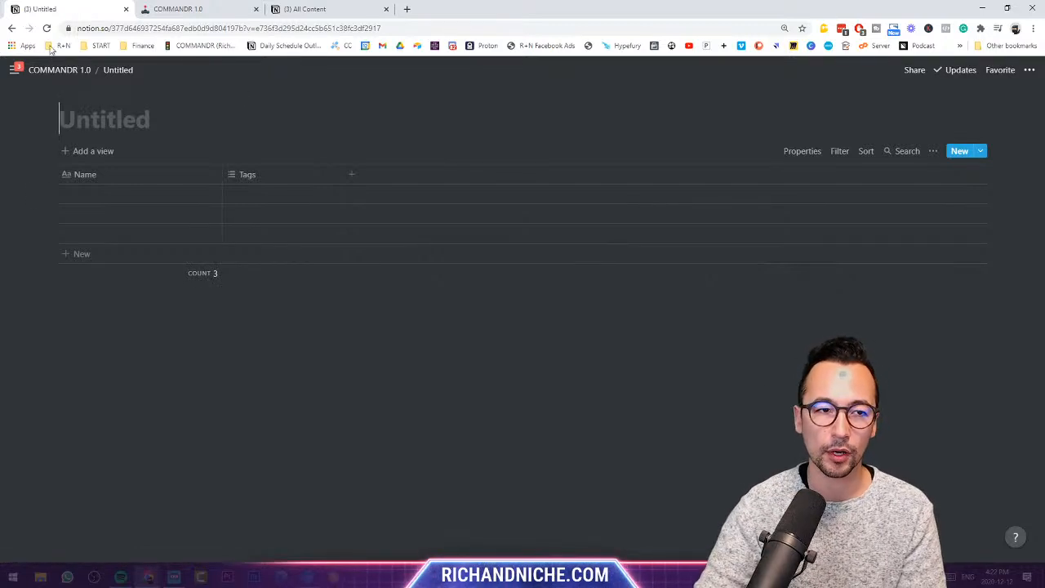
left_click(82, 70)
left_click(753, 245)
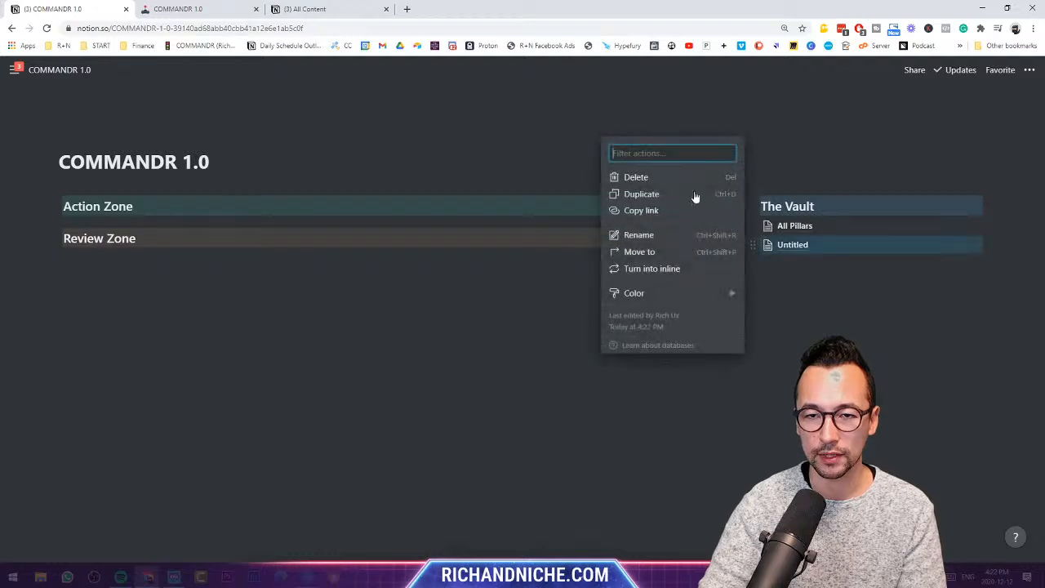
left_click(645, 175)
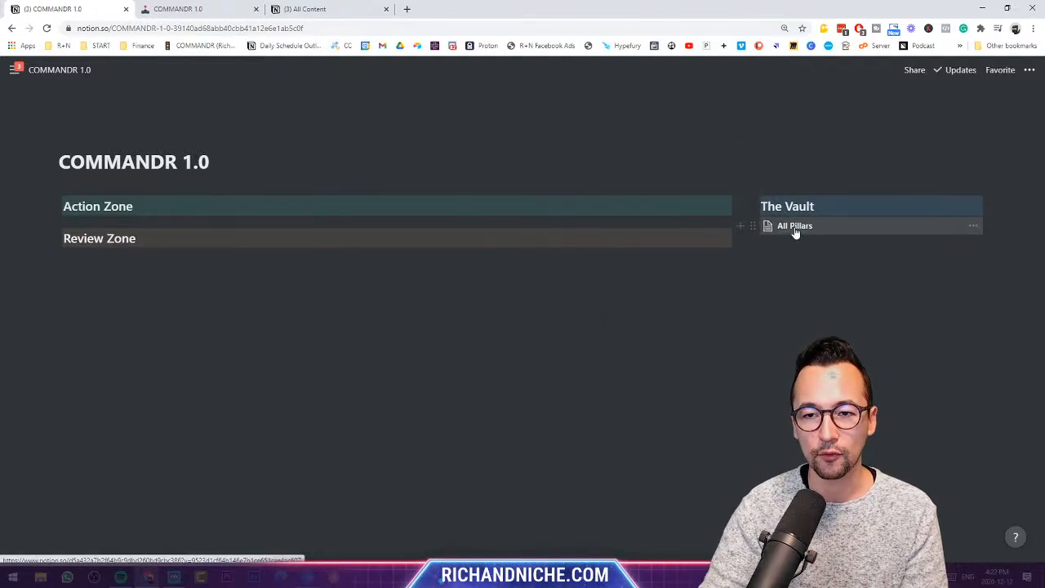
- In All Pillars, change the Tags column type from Multi-select to Select
left_click(794, 228)
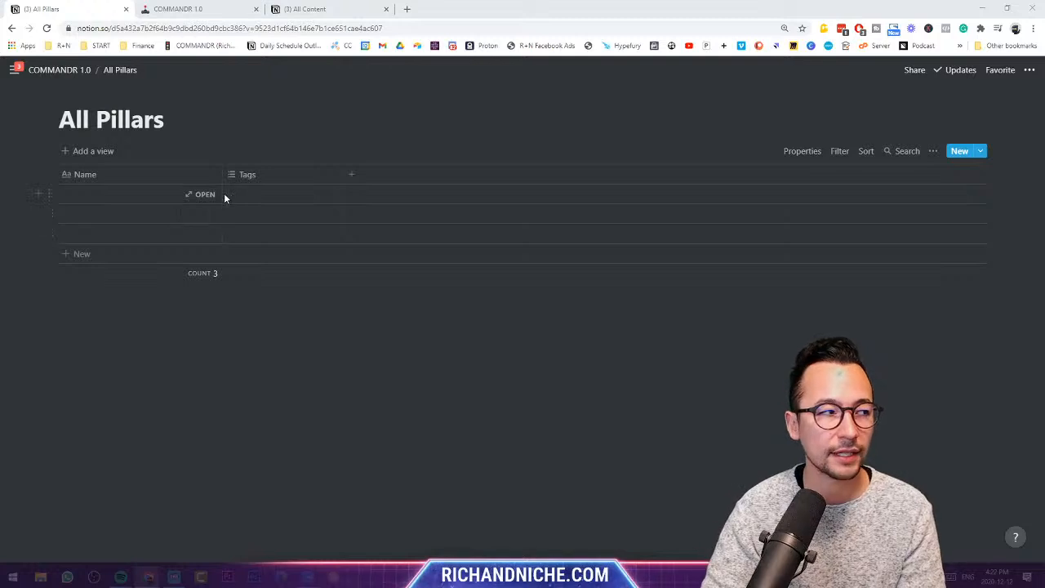
left_click(283, 176)
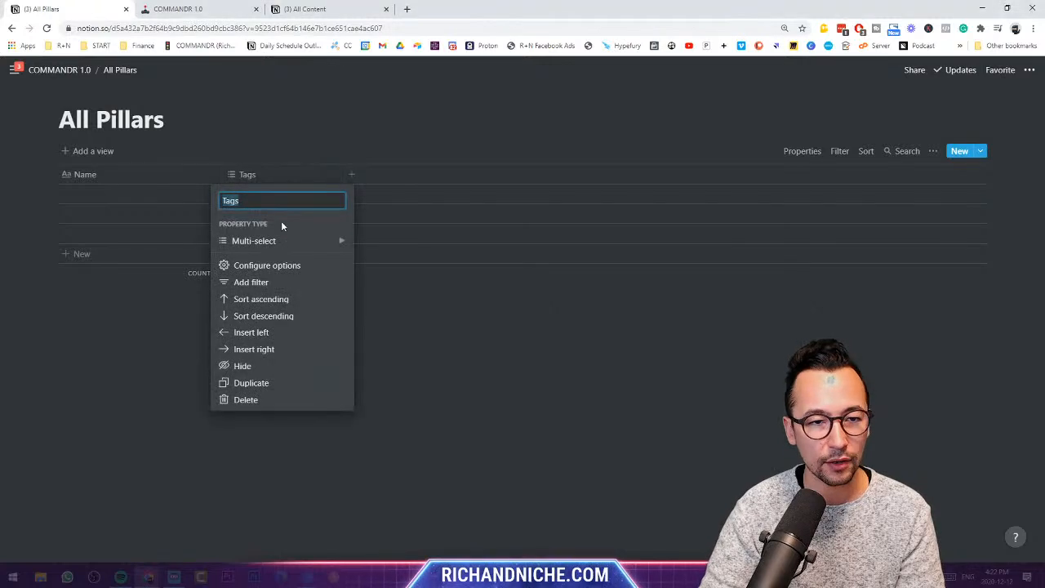
mouse_move(283, 241)
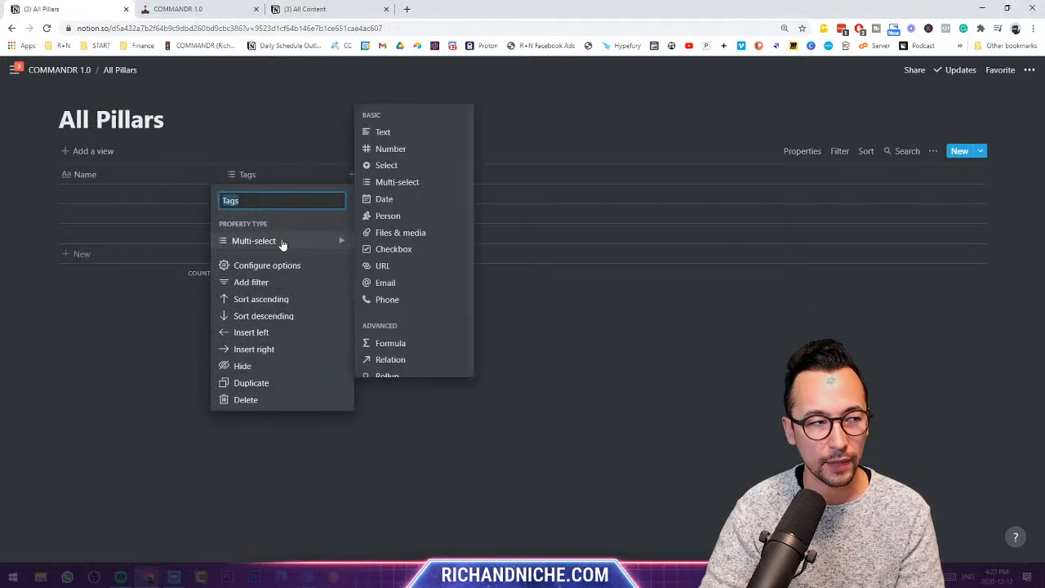
left_click(397, 166)
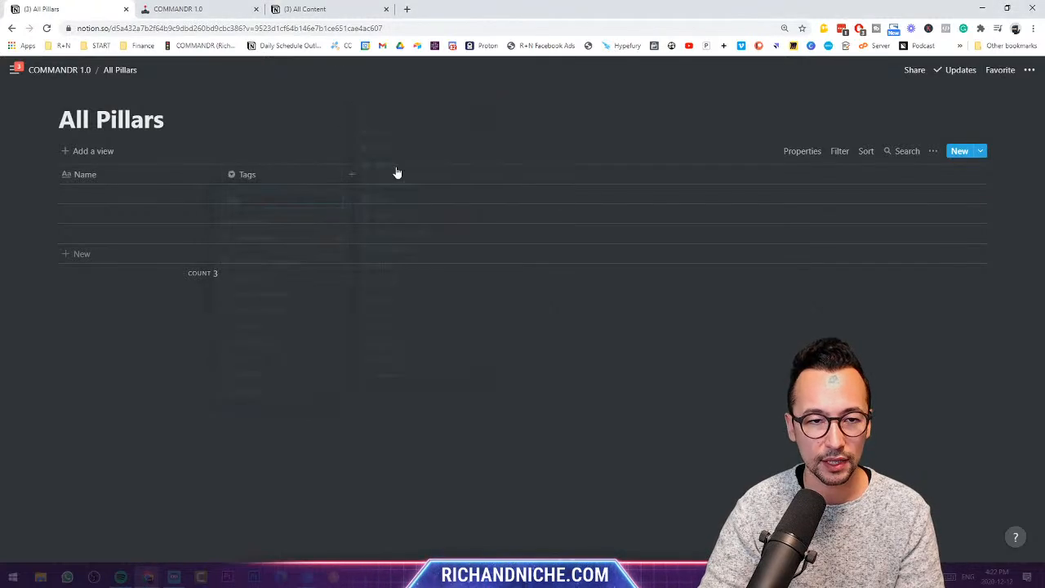
- Create the Home/Life, Business and Personal Growth tags on the first three rows
left_click(285, 201)
type("Home/Life")
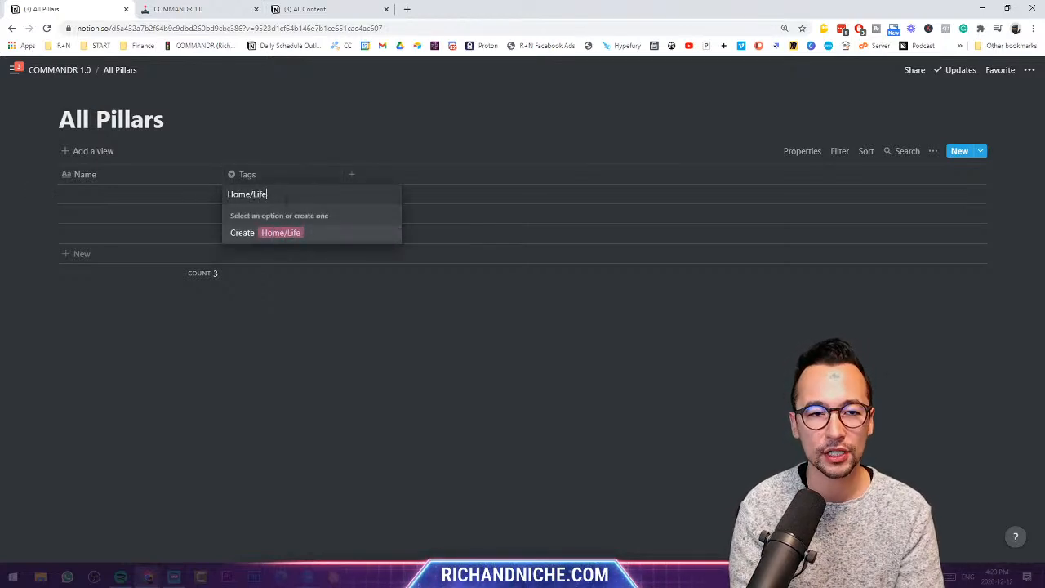
key("Return")
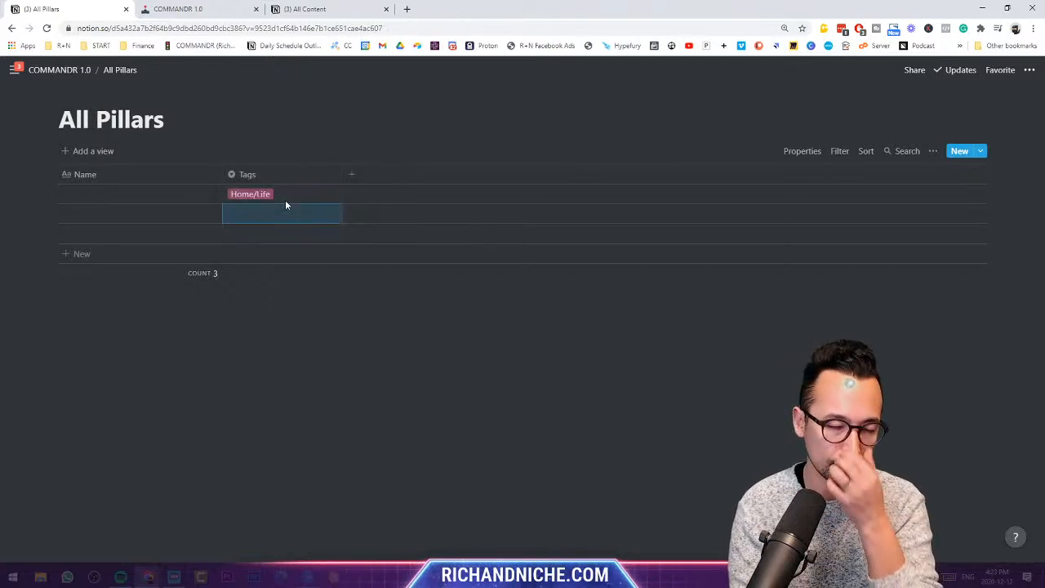
type("Business")
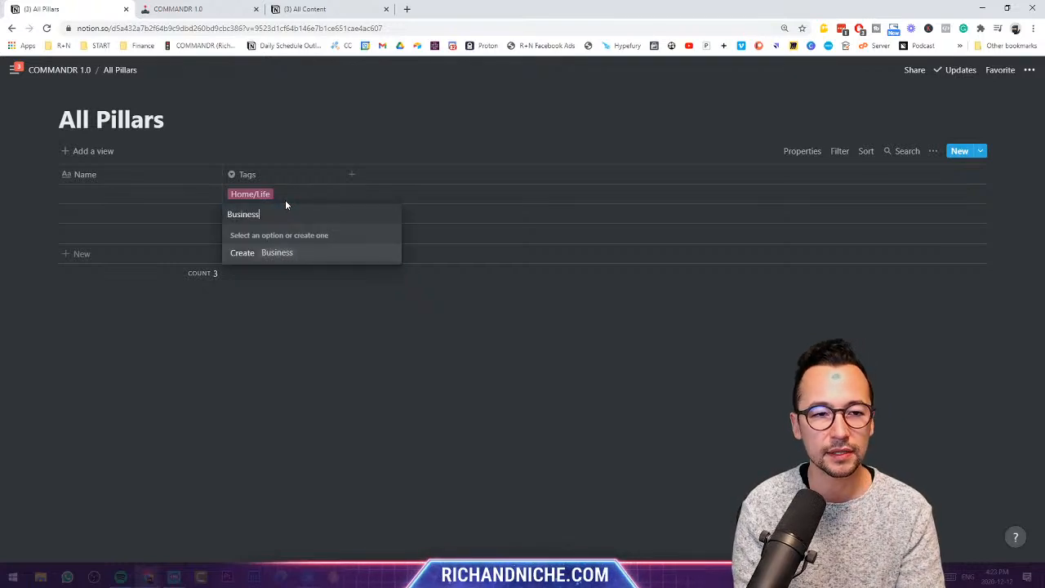
key("Return")
type("Pers")
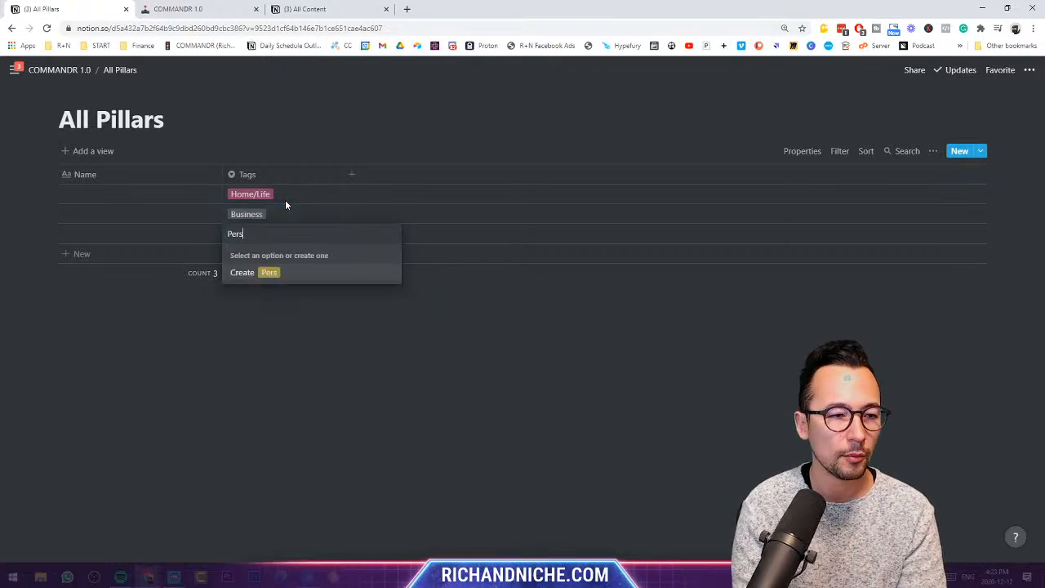
type("onal Growth")
key("Return")
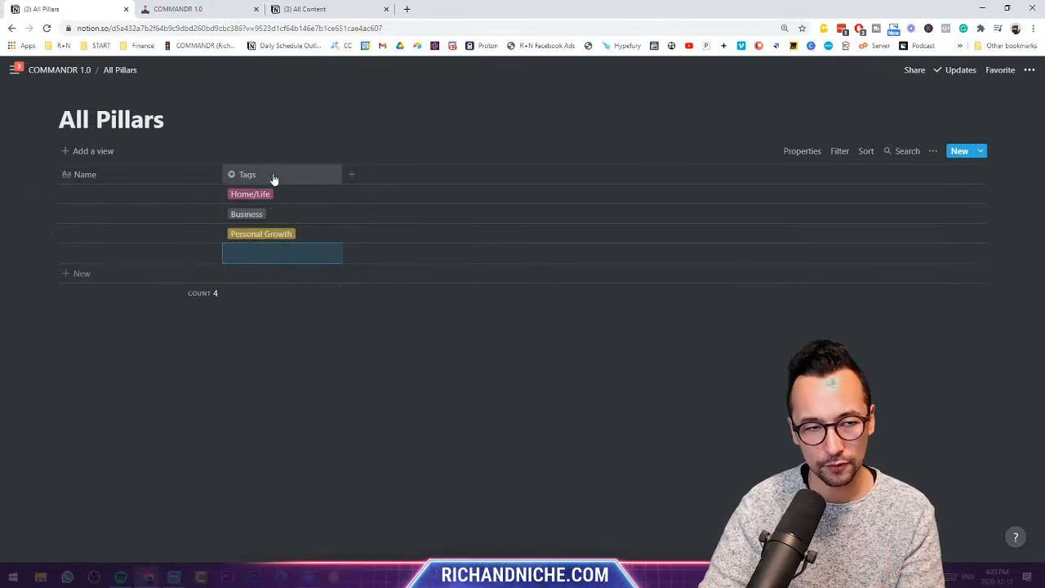
- Remove the Personal Growth and Business tags from the third and second rows
left_click(261, 231)
left_click(299, 234)
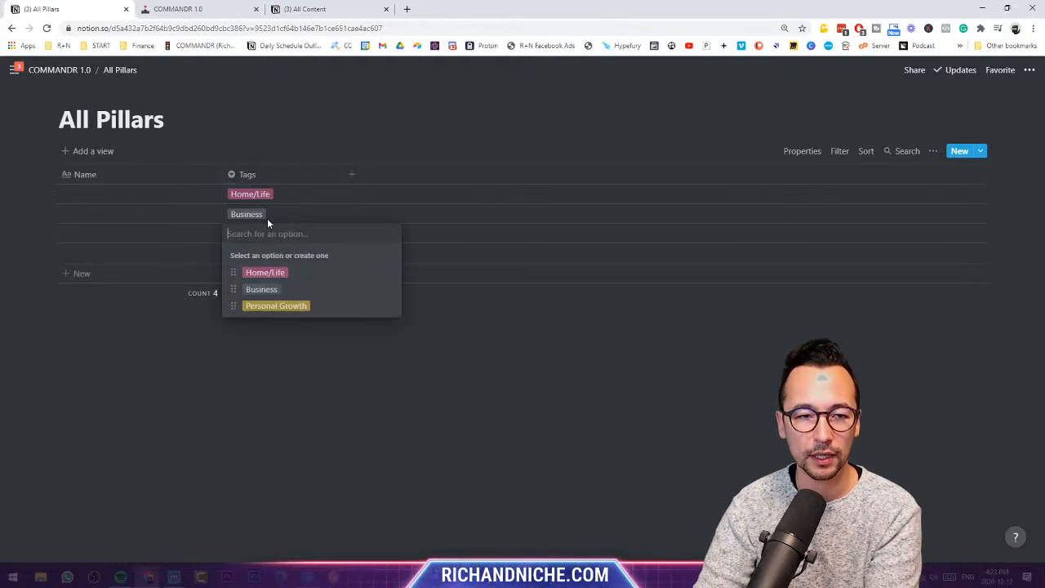
key("Escape")
left_click(258, 213)
left_click(271, 216)
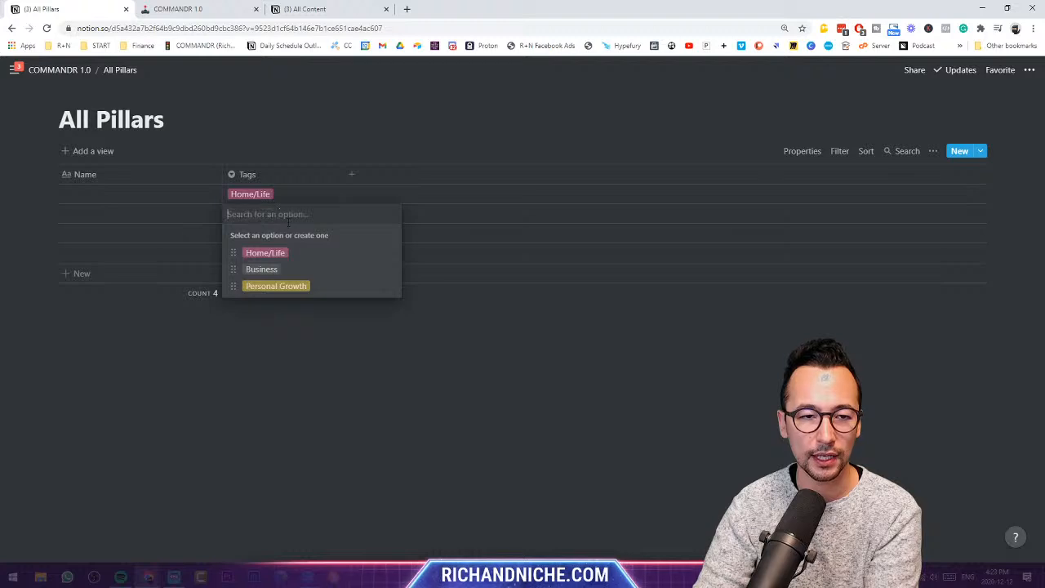
- Name the first four pillars: Home, Family, Personal Admin and Product Development
left_click(139, 195)
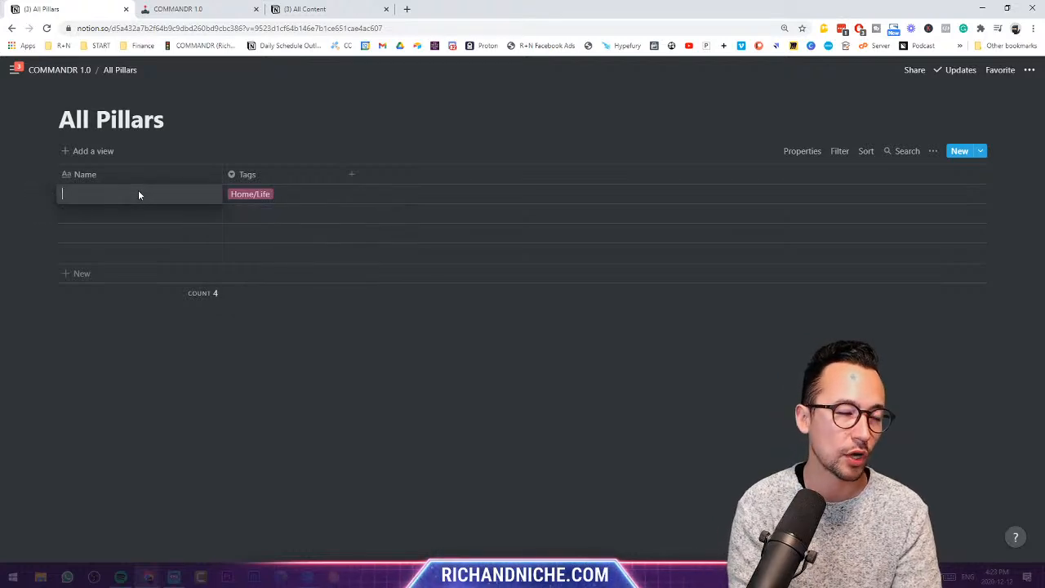
type("Home")
key("Return")
type("F")
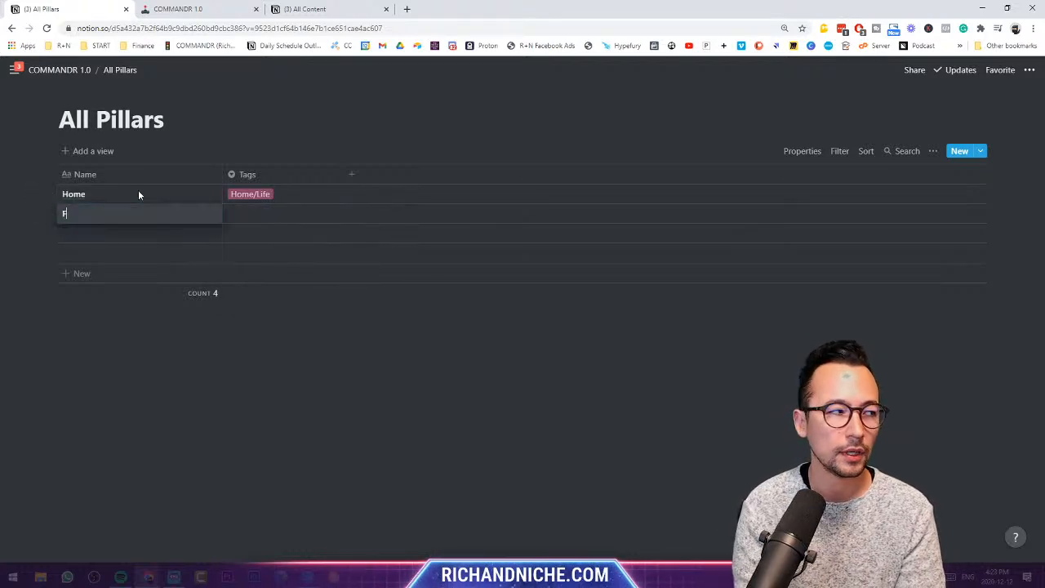
type("amily")
key("Return")
type("Personal ")
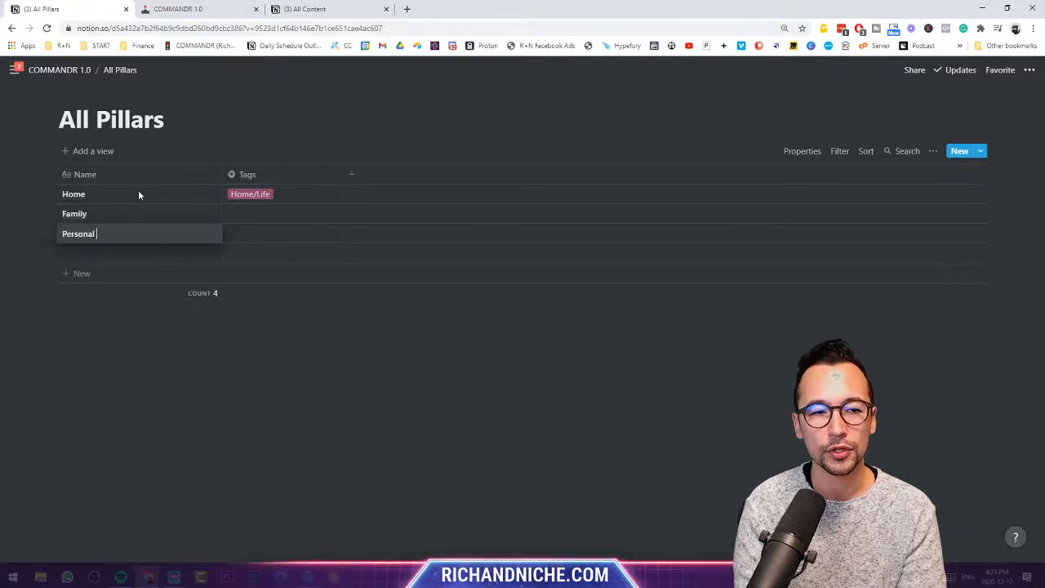
type("Admin")
key("Return")
type("Pr")
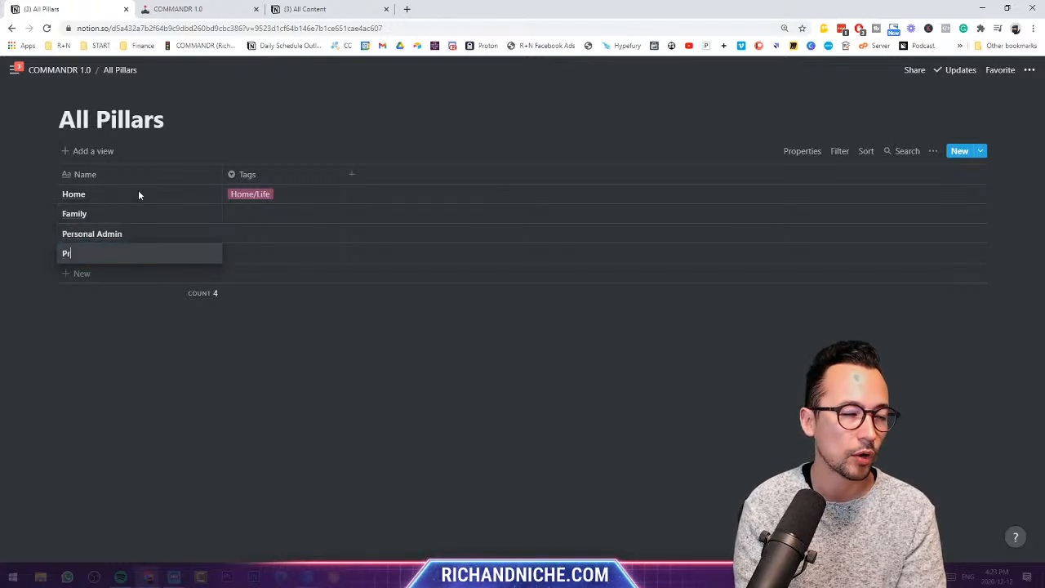
type("oduct Development")
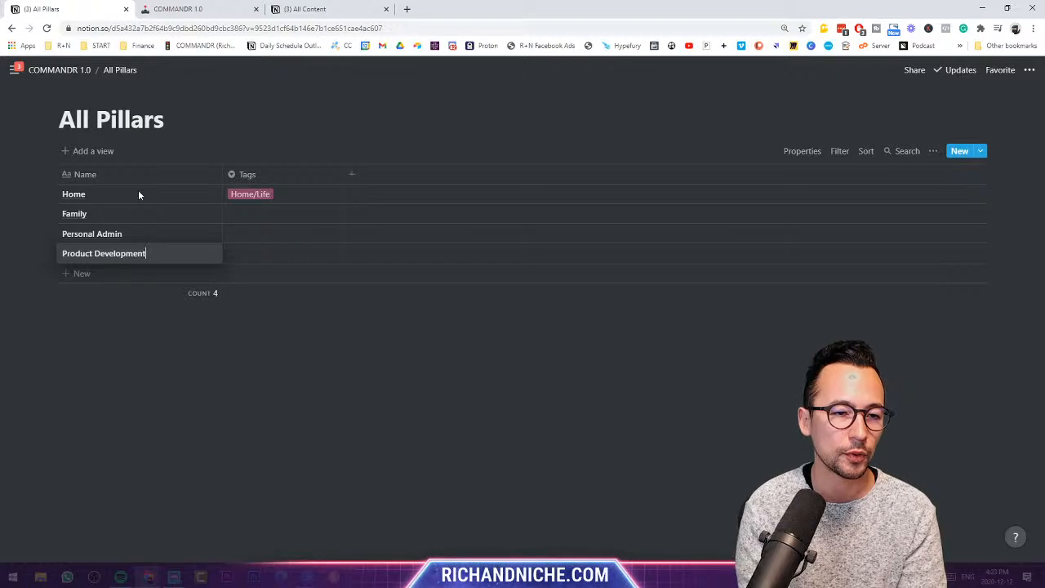
key("Return")
- Add Sales & Marketing, Business Admin, Branding & Audience, Client Execution, Health & Fitness and Learning
type("Sales & marke")
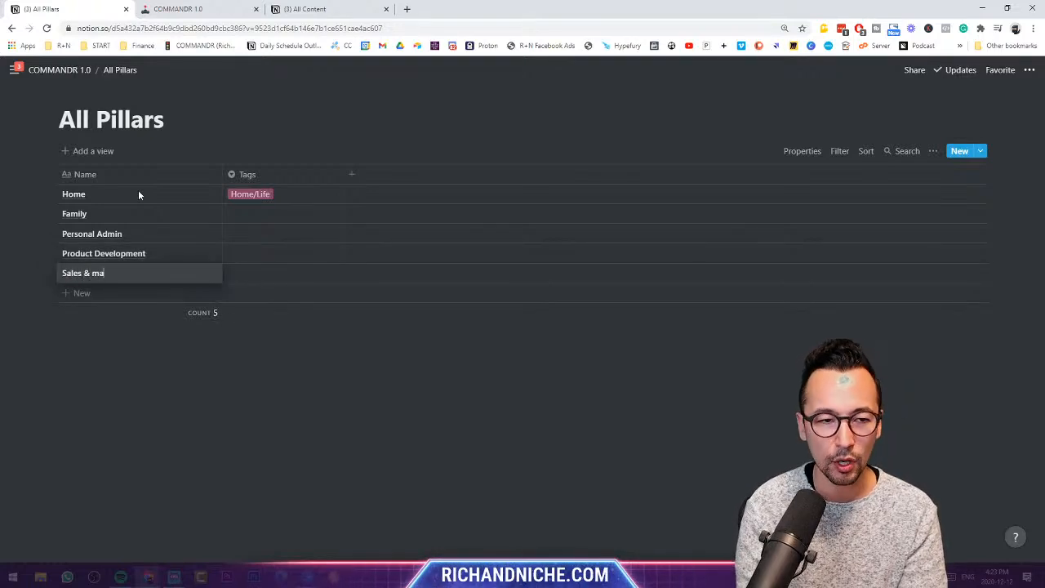
key("BackSpace")
key("BackSpace")
key("BackSpace")
key("BackSpace")
key("BackSpace")
type("Marketing")
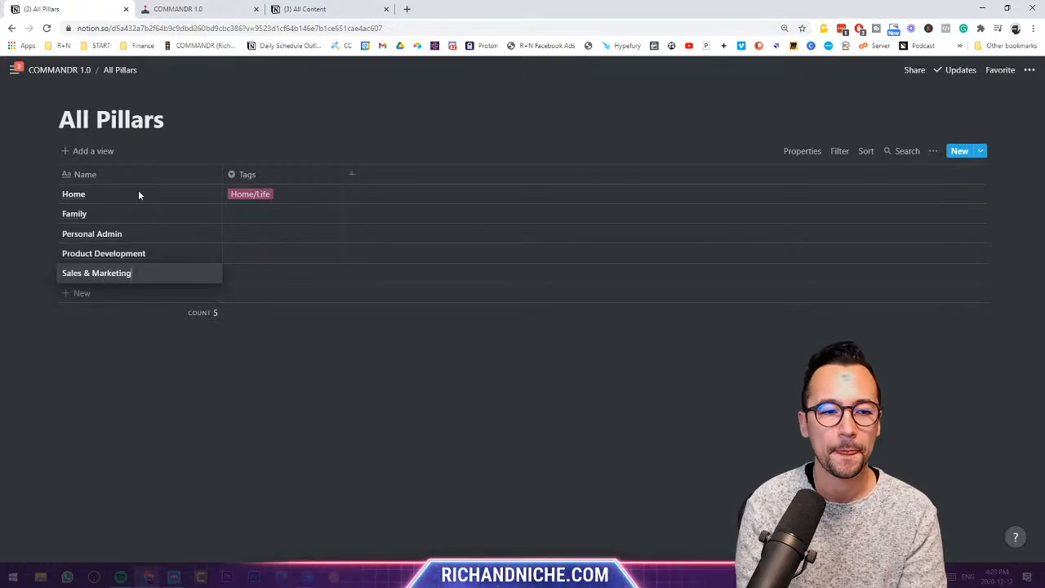
key("Return")
type("Business Admin")
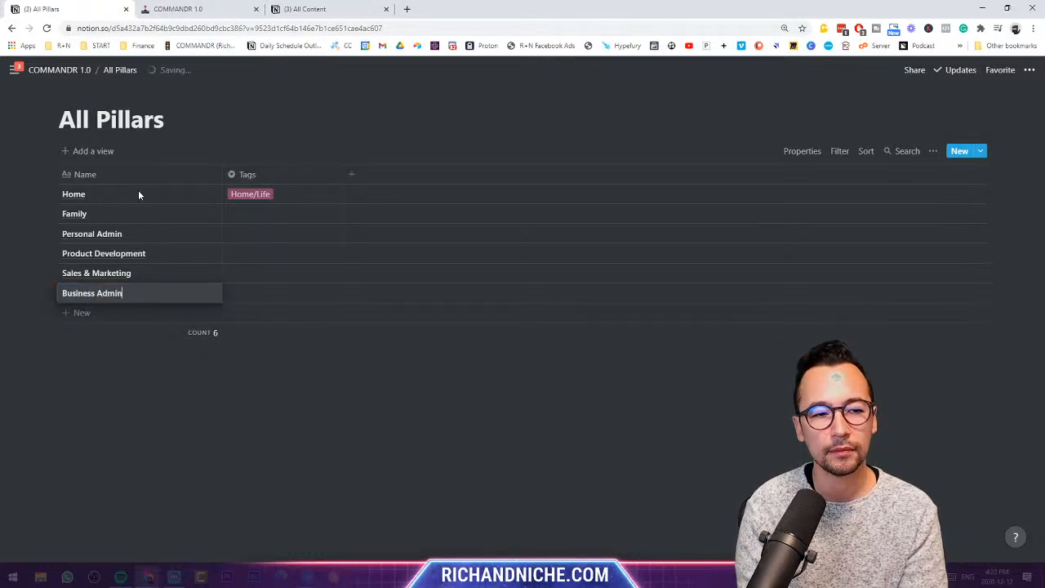
key("Return")
type("Brandi")
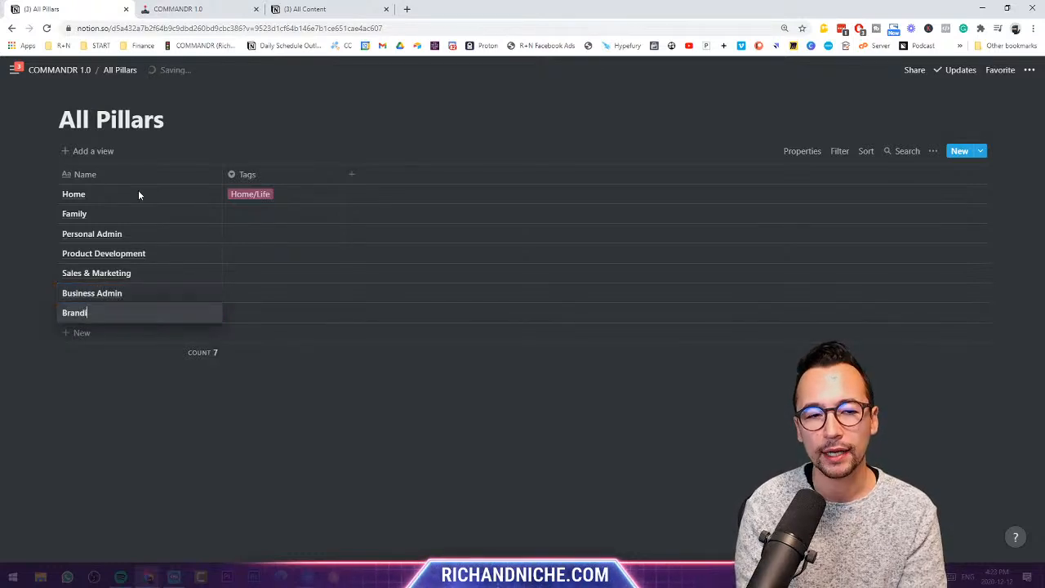
type("ng & Audience")
key("Return")
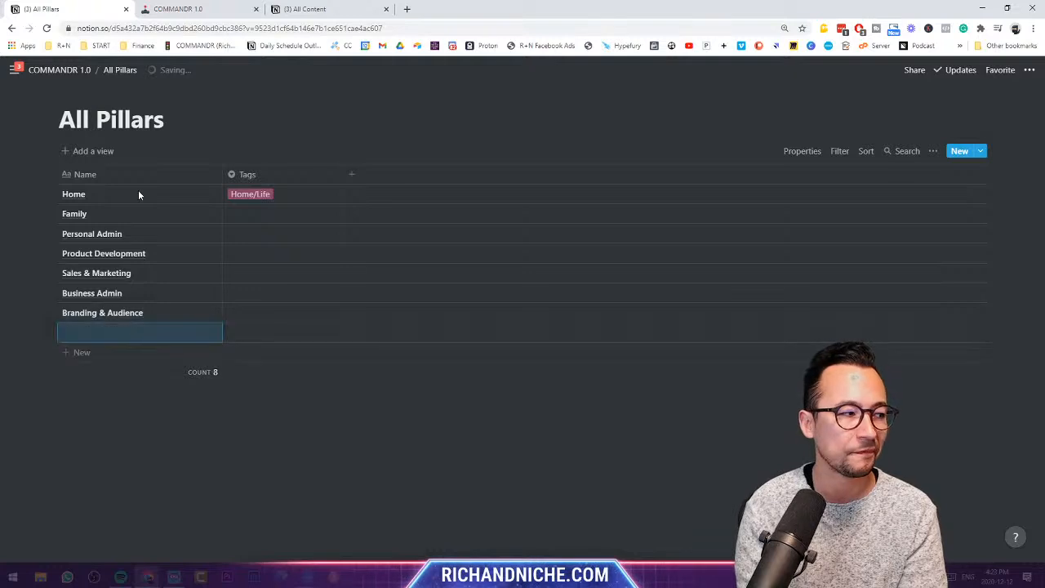
type("Client Execution")
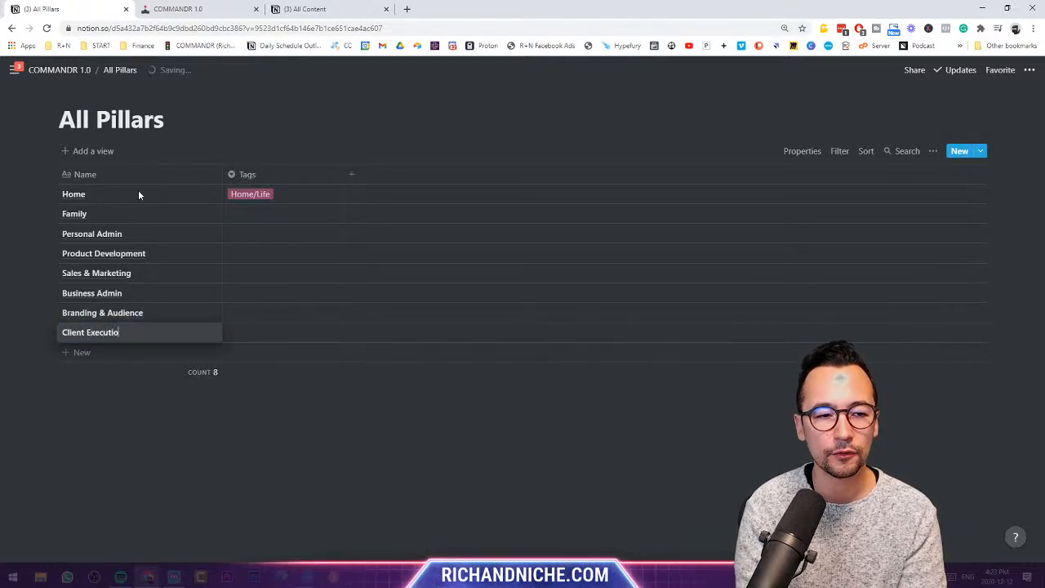
key("Return")
type("Healt")
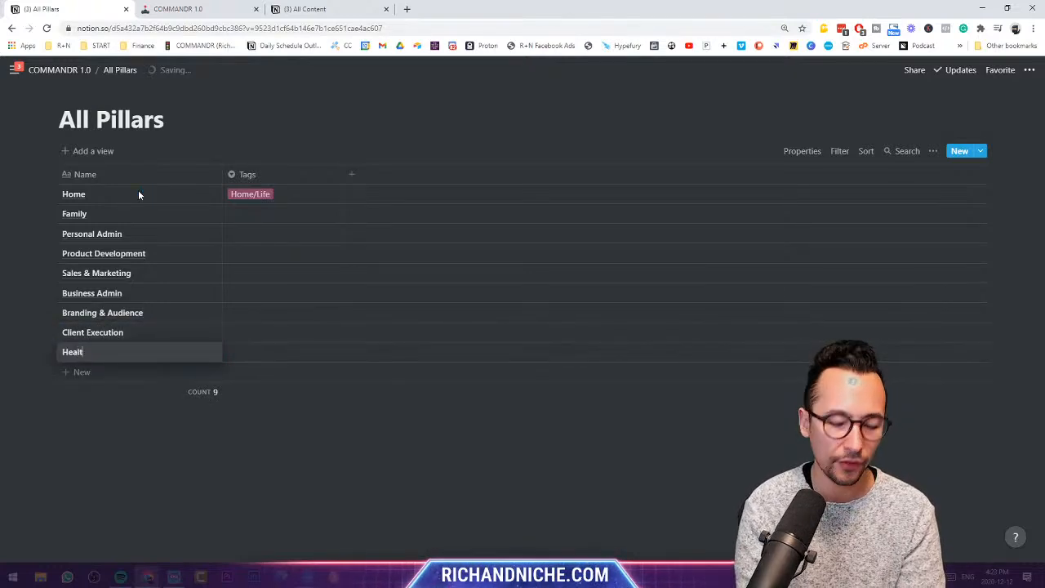
type("h & Fitness")
key("Return")
type("Lead")
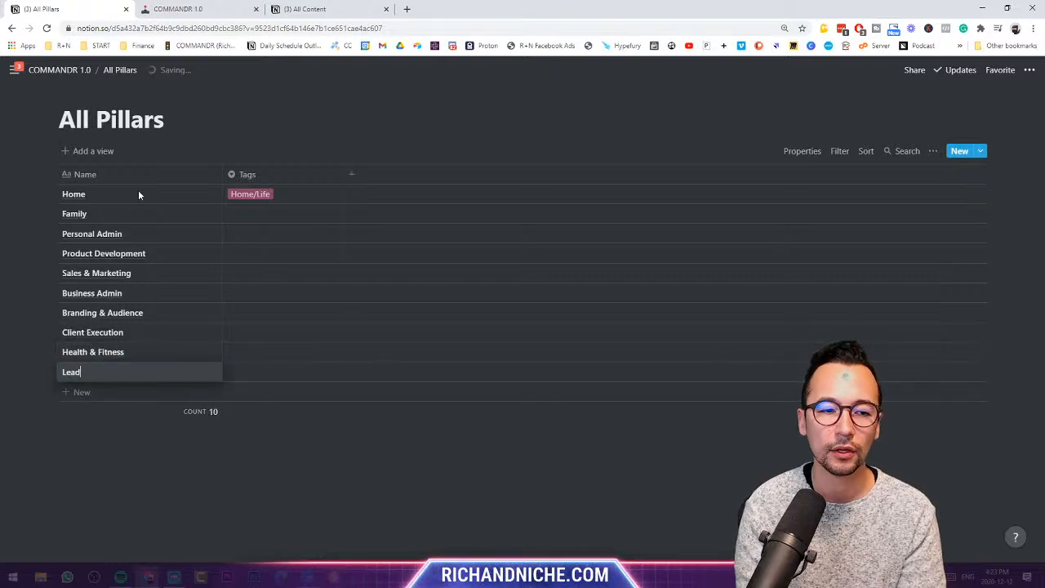
key("BackSpace")
type("rning")
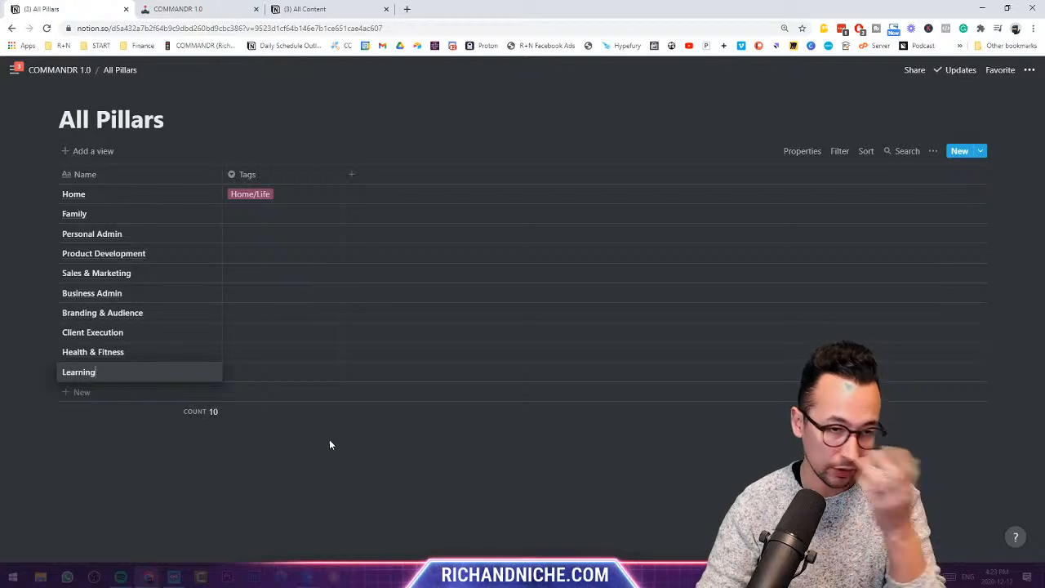
- Tag Family and Personal Admin as Home/Life
key("Escape")
left_click(251, 209)
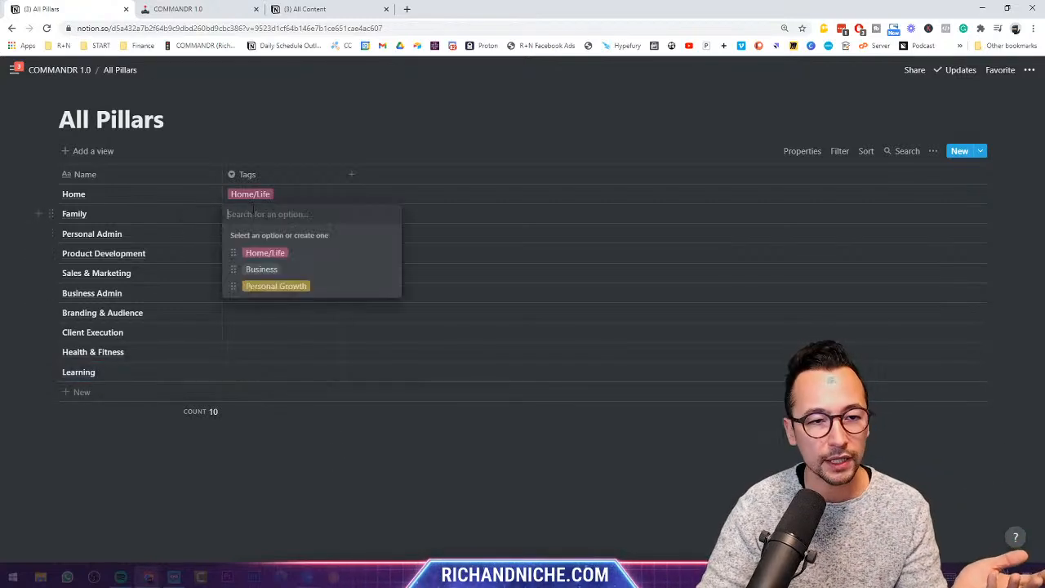
left_click(277, 251)
left_click(292, 234)
left_click(293, 270)
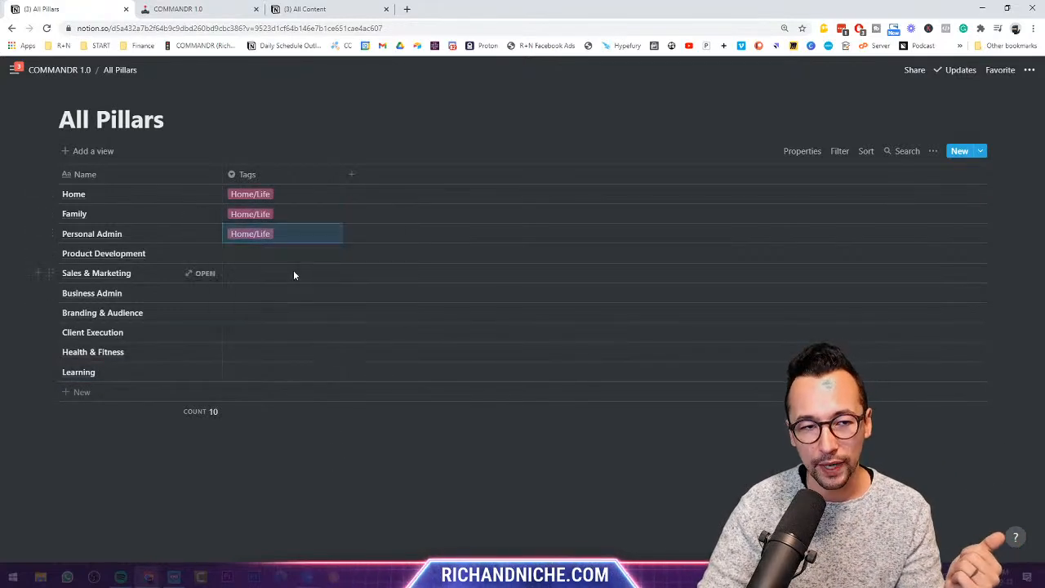
left_click(277, 130)
- Tag Product Development, Sales & Marketing, Business Admin, Branding & Audience and Client Execution as Business
left_click(269, 255)
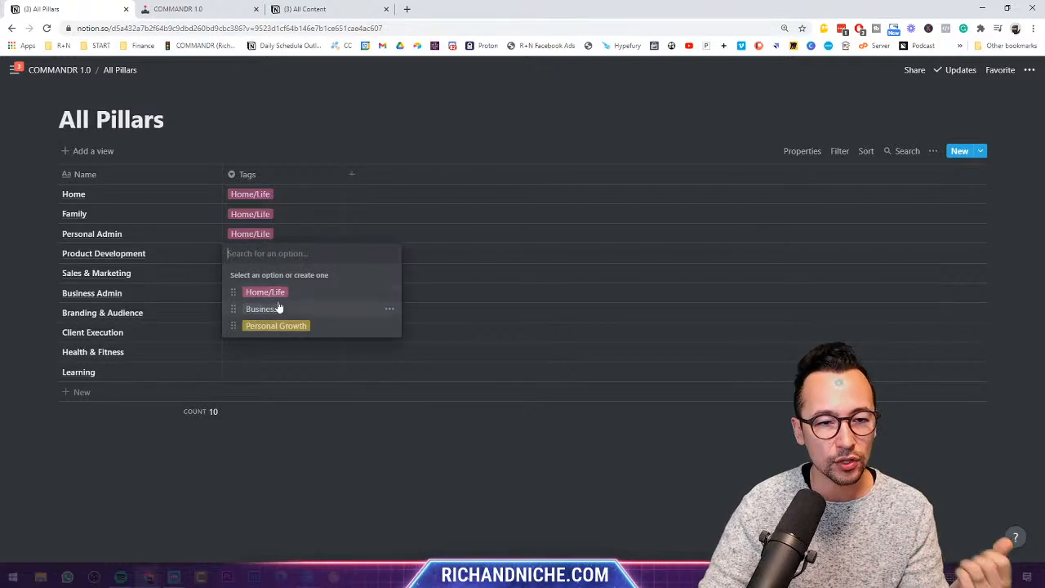
left_click(269, 308)
left_click(265, 276)
left_click(276, 327)
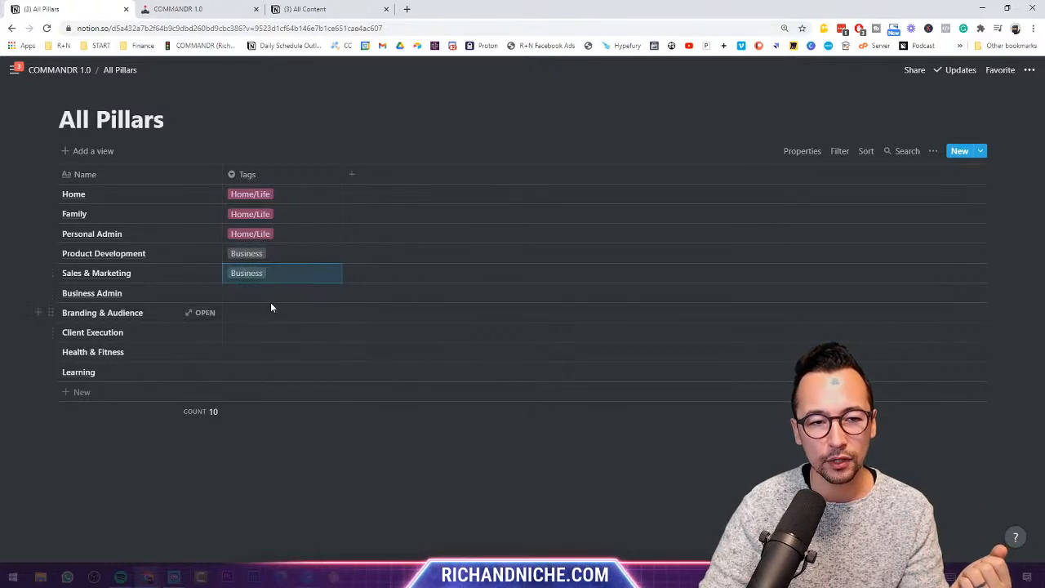
left_click(270, 306)
key("Escape")
left_click(271, 293)
left_click(282, 346)
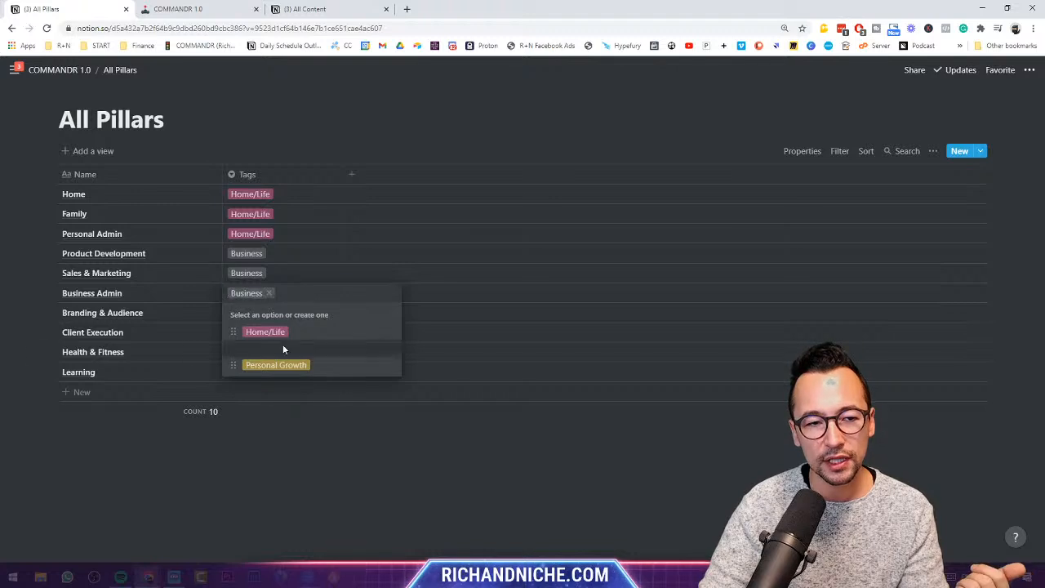
key("Escape")
left_click(277, 315)
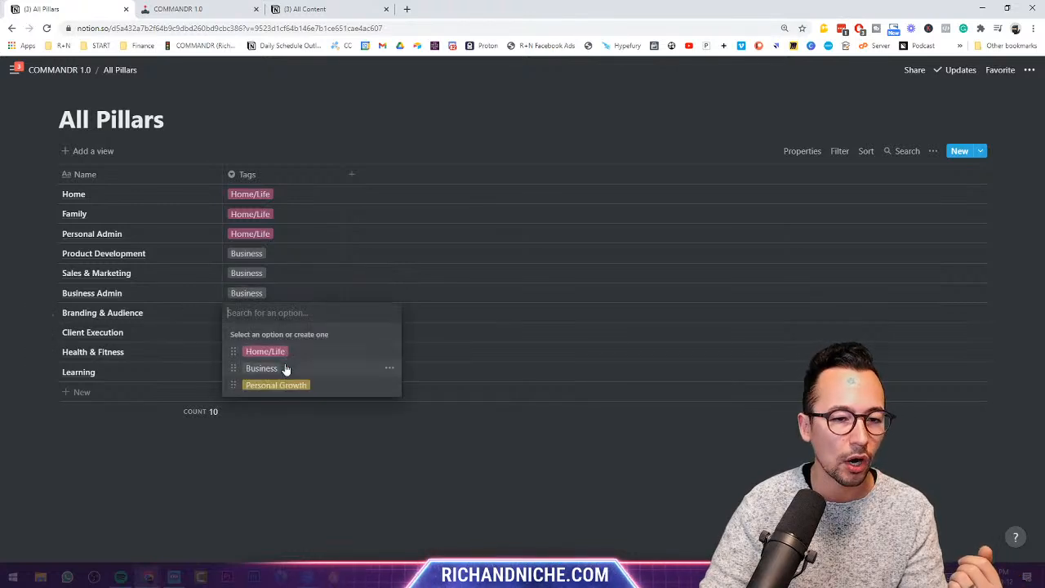
left_click(285, 366)
key("Escape")
left_click(276, 334)
left_click(285, 387)
key("Escape")
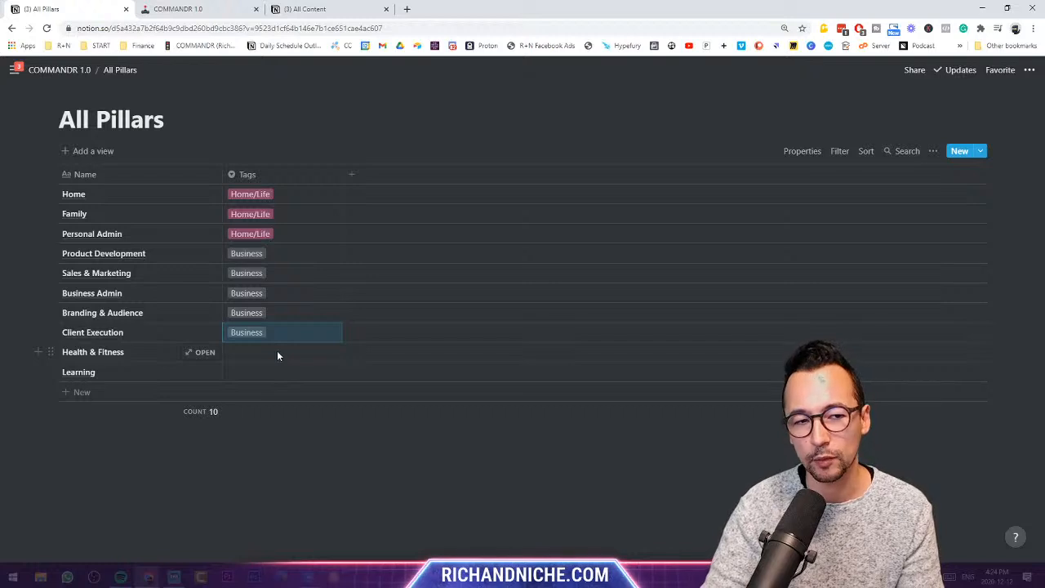
- Tag Health & Fitness and Learning as Personal Growth, then narrow the Tags column
left_click(276, 355)
left_click(275, 422)
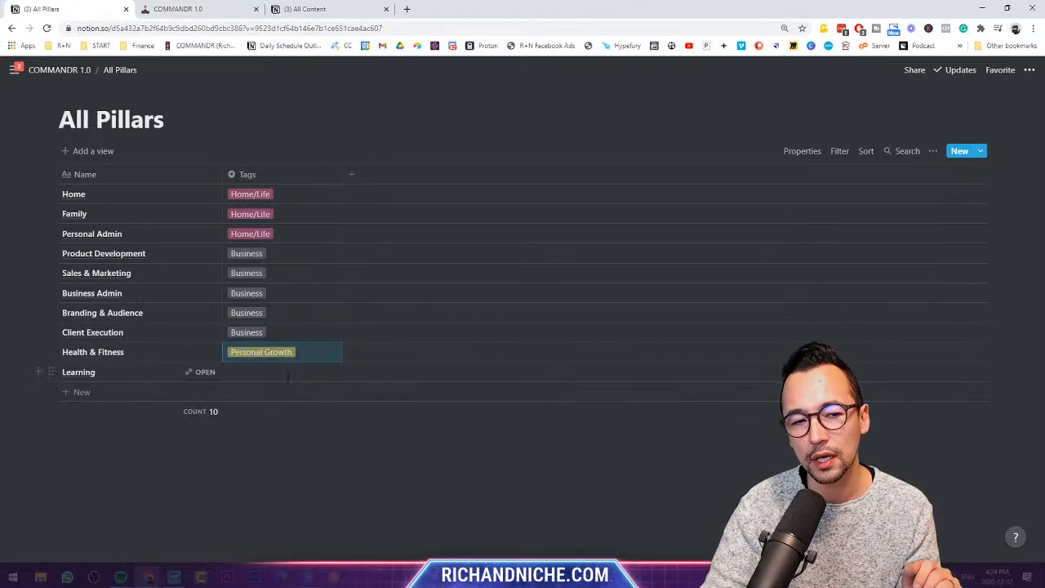
left_click(288, 374)
left_click(296, 445)
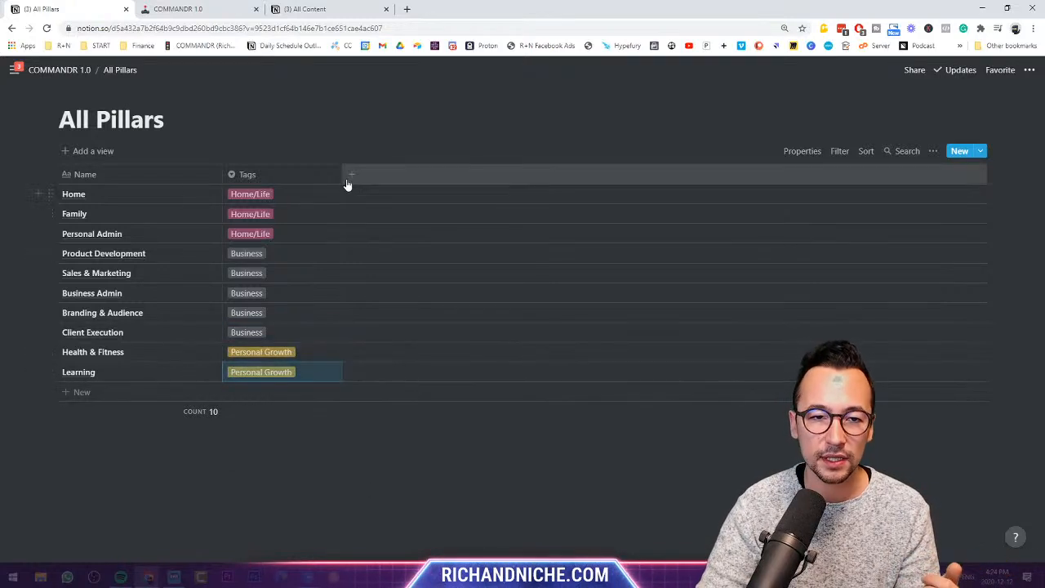
left_click_drag(341, 173, 311, 174)
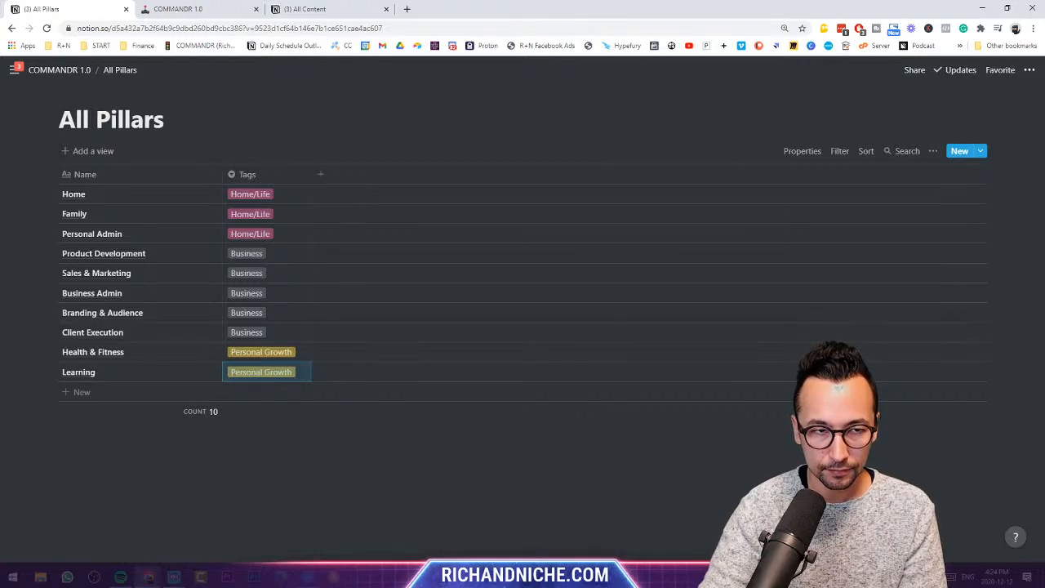
- Insert a full-page table below All Pillars on COMMANDR 1.0 and title it All Goals
left_click(64, 70)
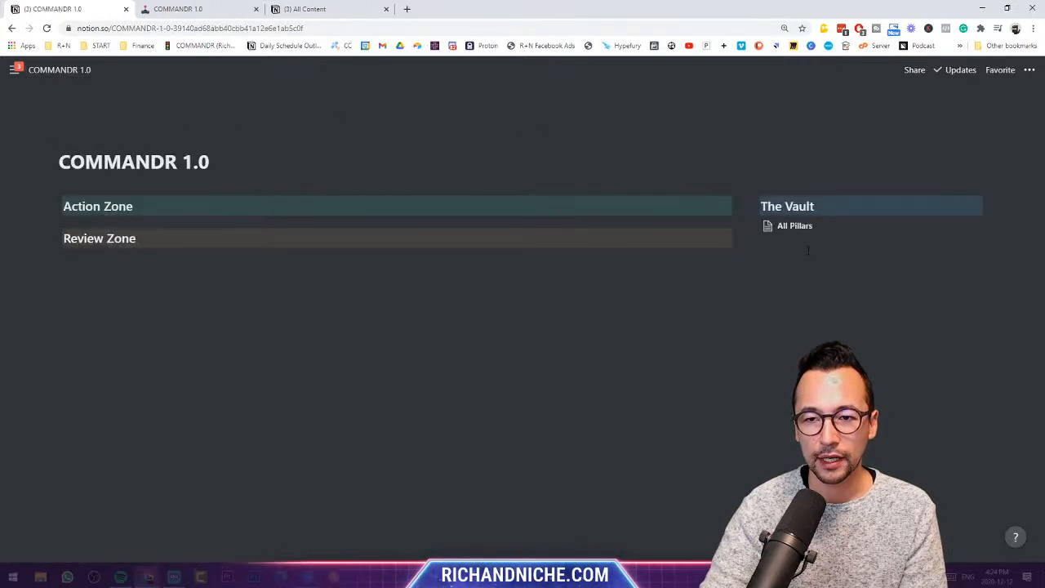
left_click(807, 249)
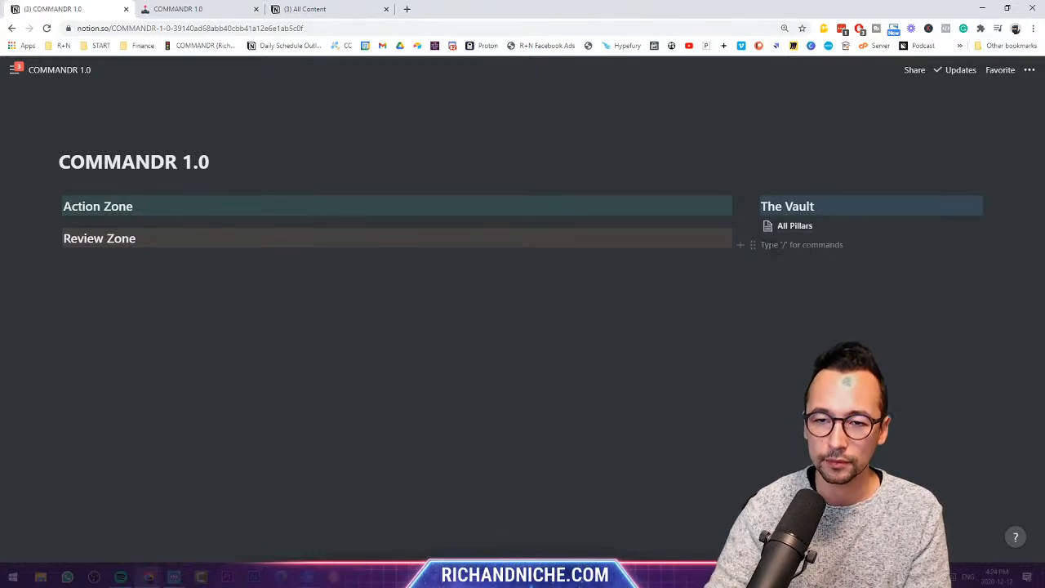
type("/")
scroll(856, 359, "down", 5)
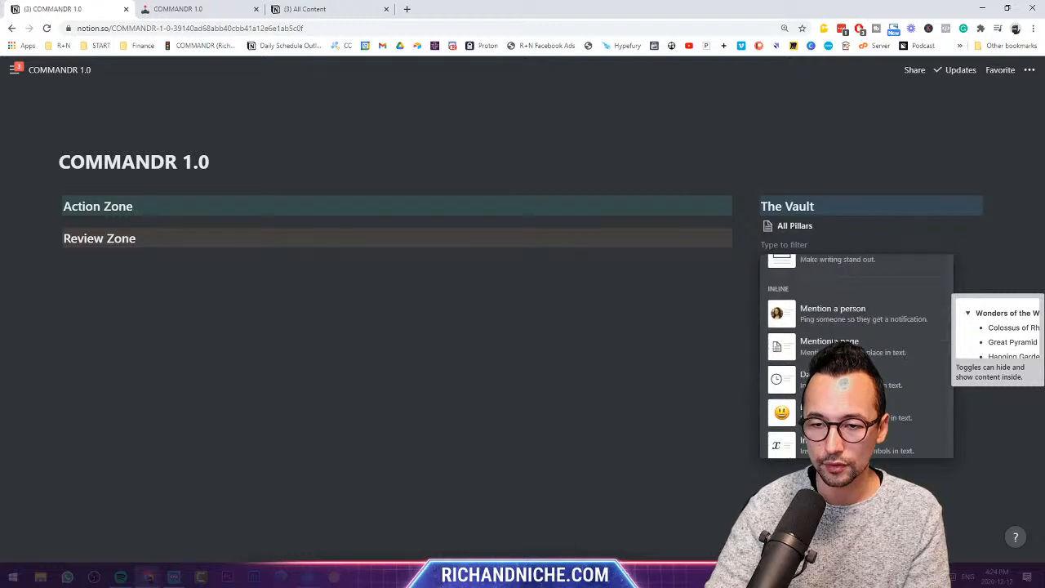
scroll(856, 359, "down", 5)
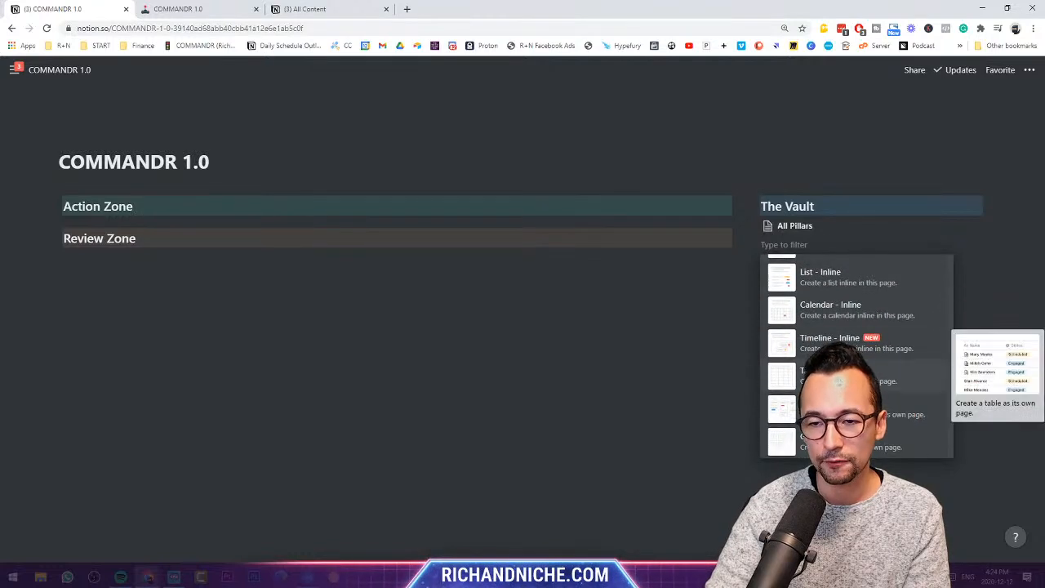
key("Return")
type("AI")
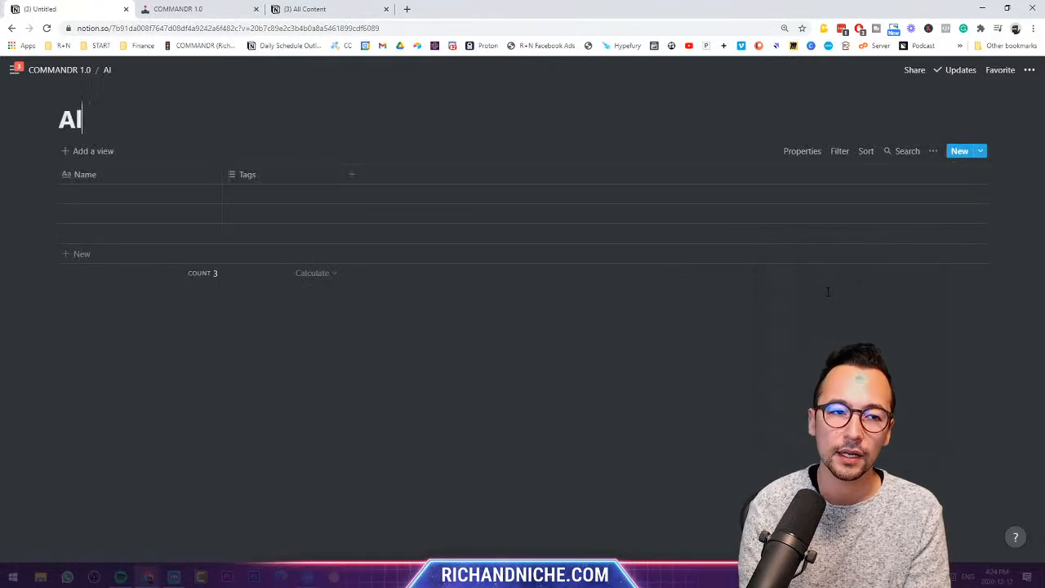
type("l Goals")
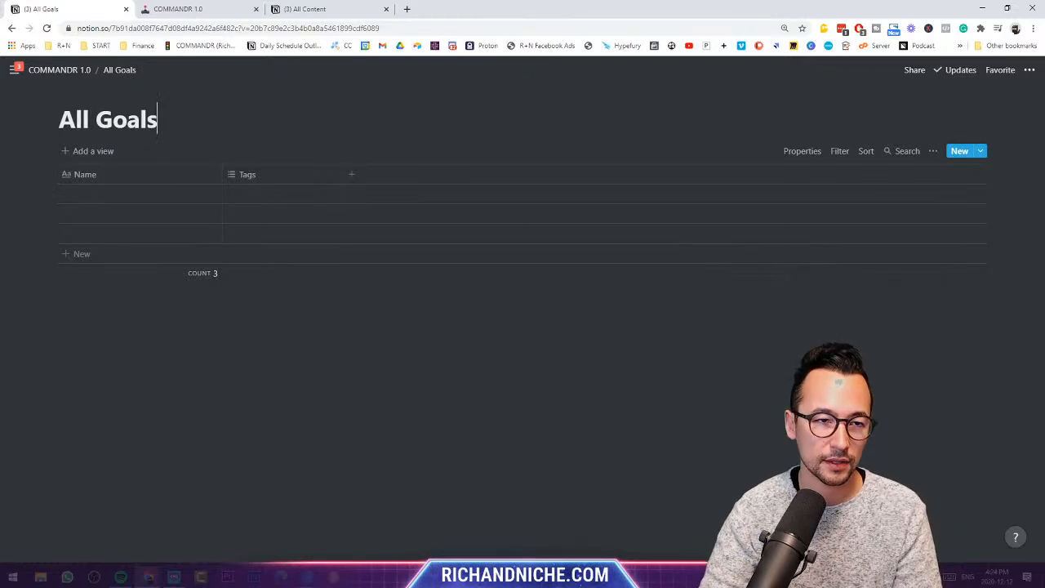
- Add a Relation property in All Pillars linked to the All Goals database and widen it
left_click(82, 72)
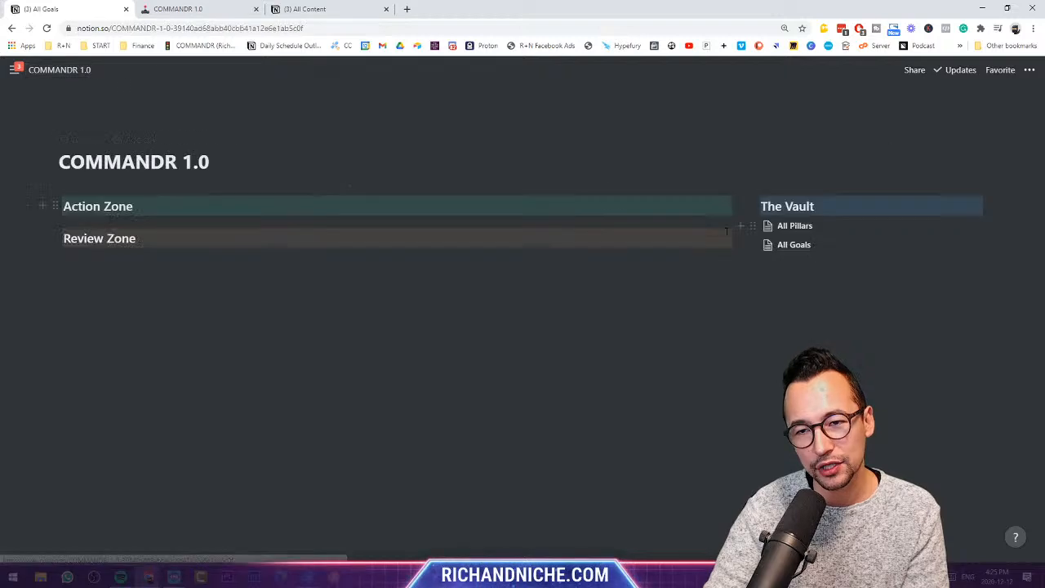
left_click(787, 233)
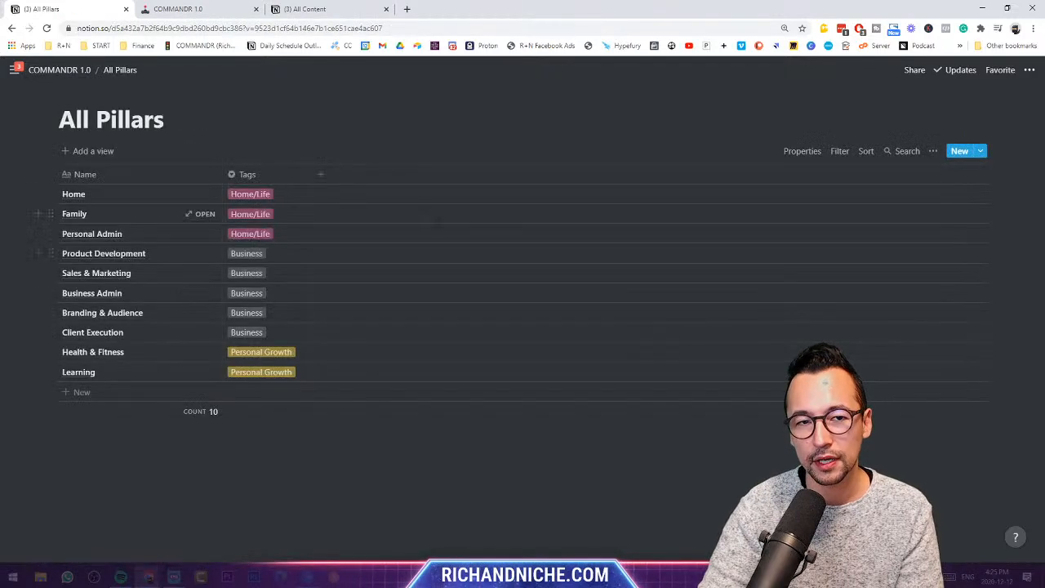
left_click(320, 174)
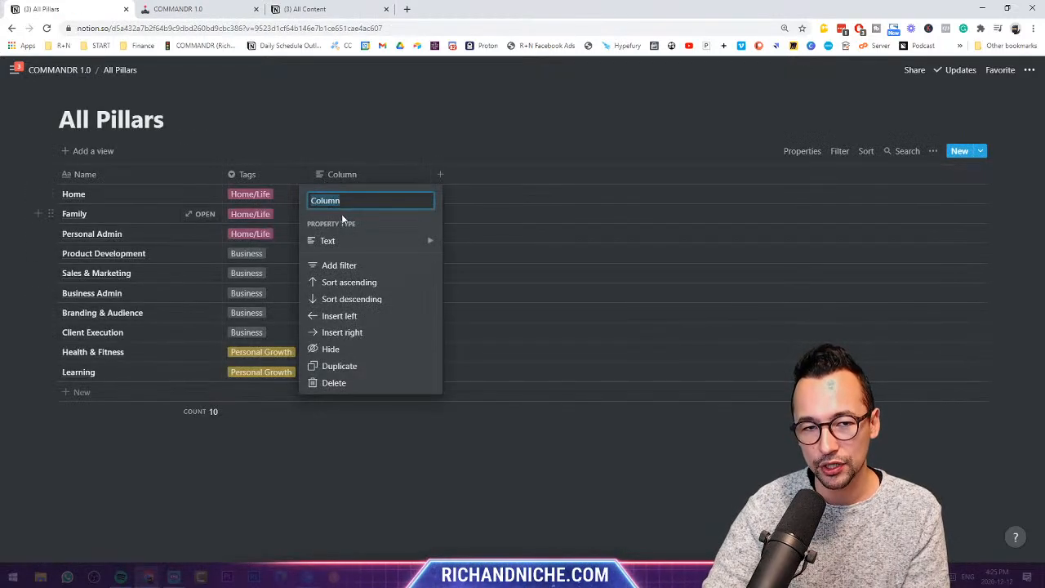
mouse_move(351, 239)
left_click(507, 353)
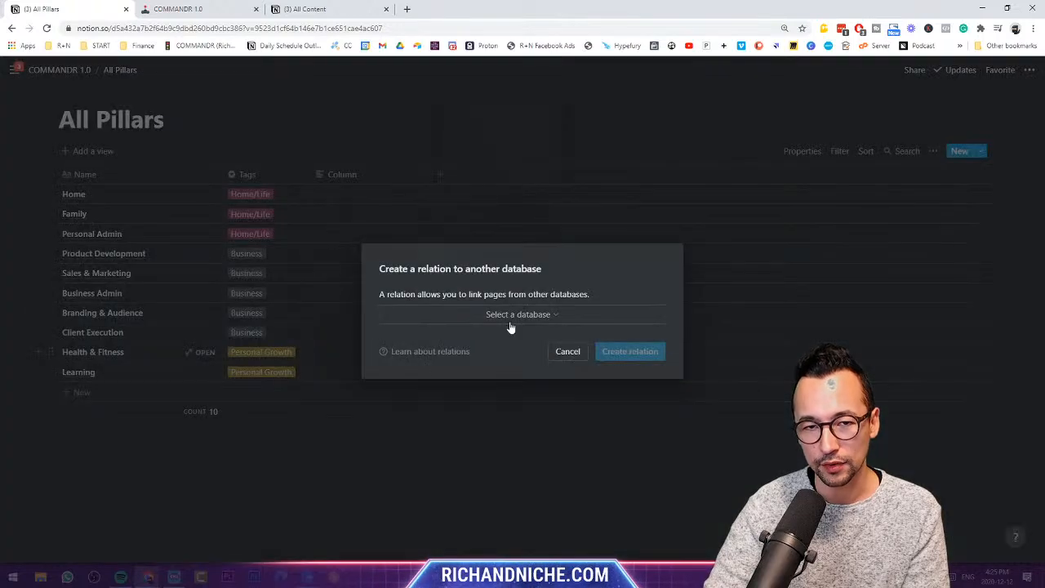
left_click(512, 309)
type("all g")
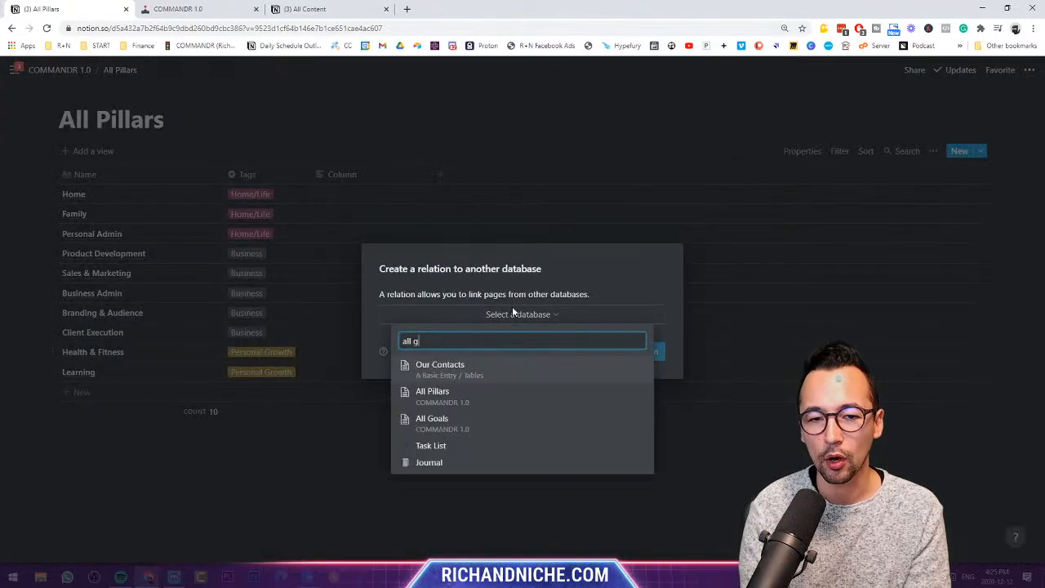
type("oals")
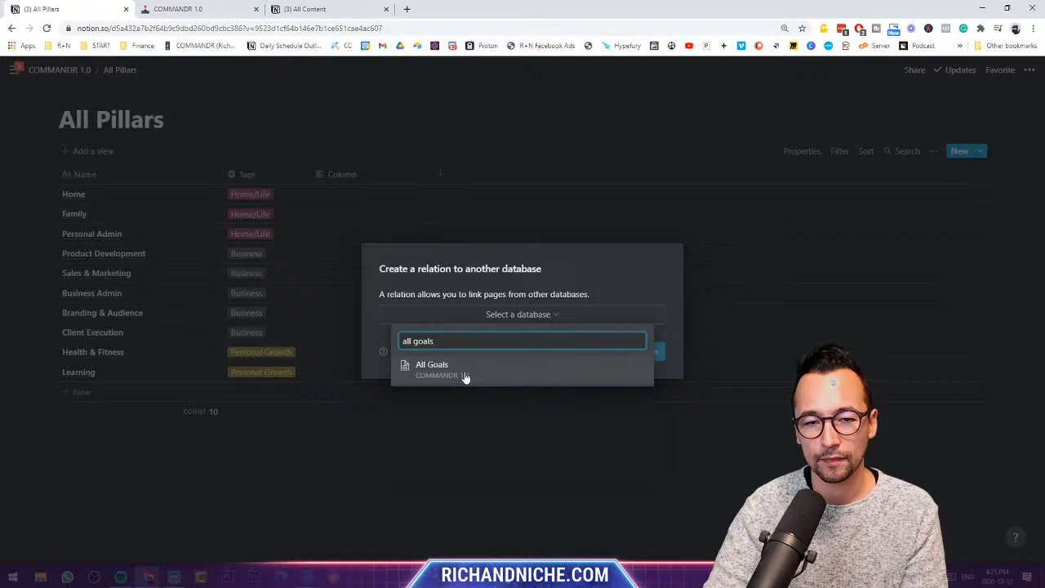
left_click(465, 374)
left_click(642, 356)
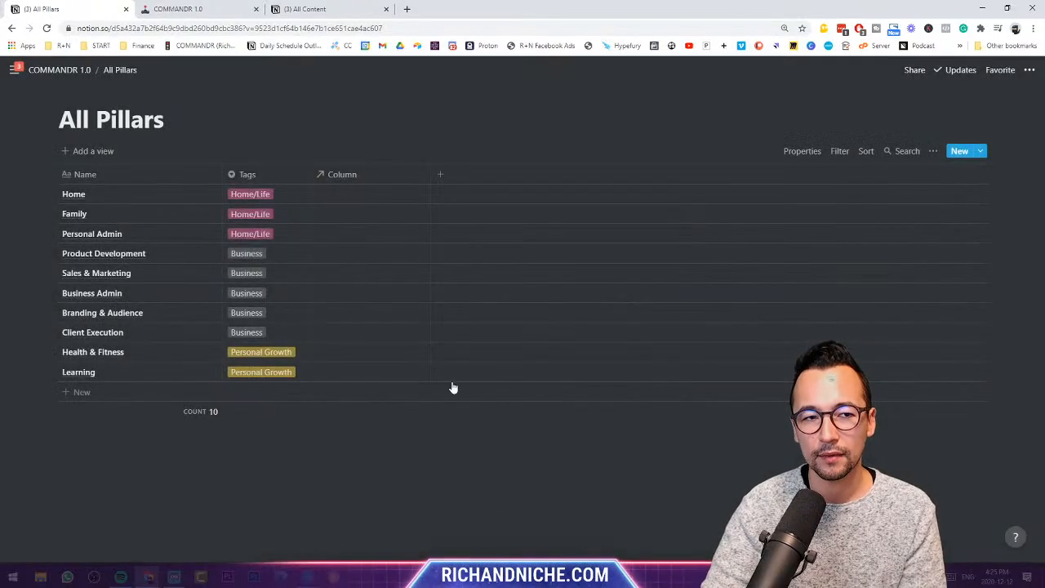
left_click_drag(430, 180, 538, 181)
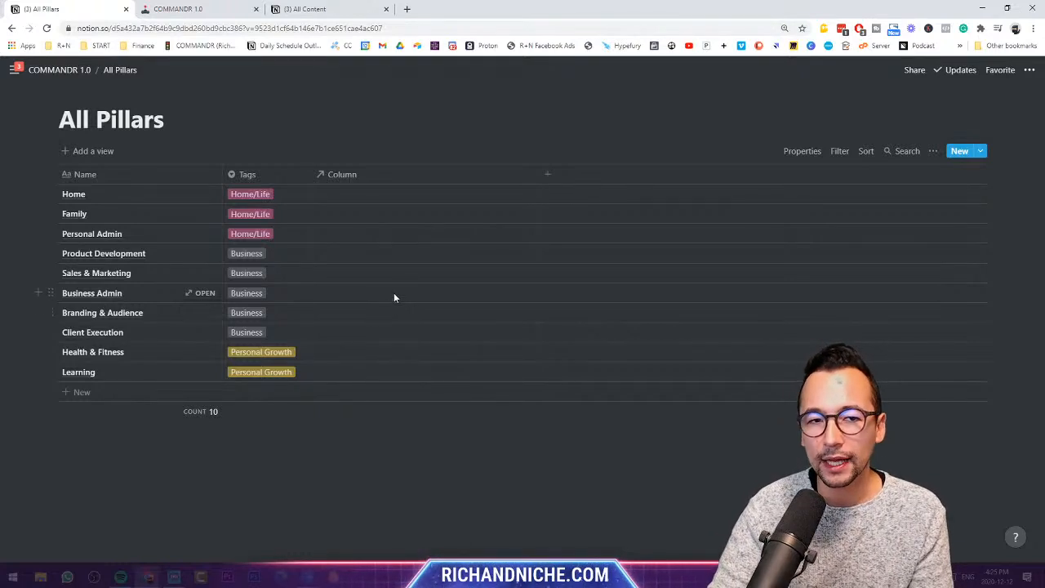
- Link the Home pillar to a newly created All Goals page, 'Buy a home'
left_click(400, 198)
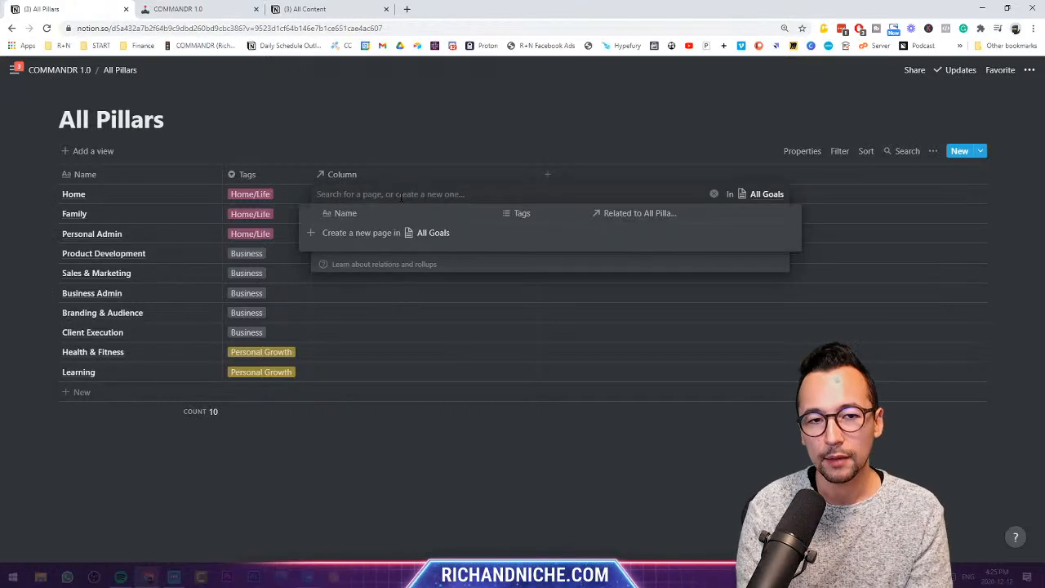
type("B")
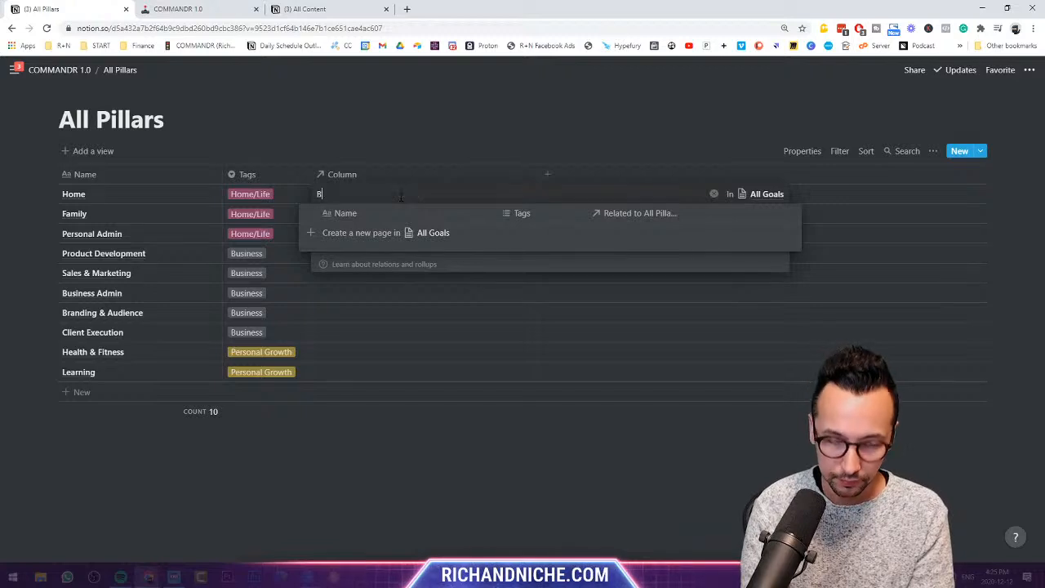
type("uy a home")
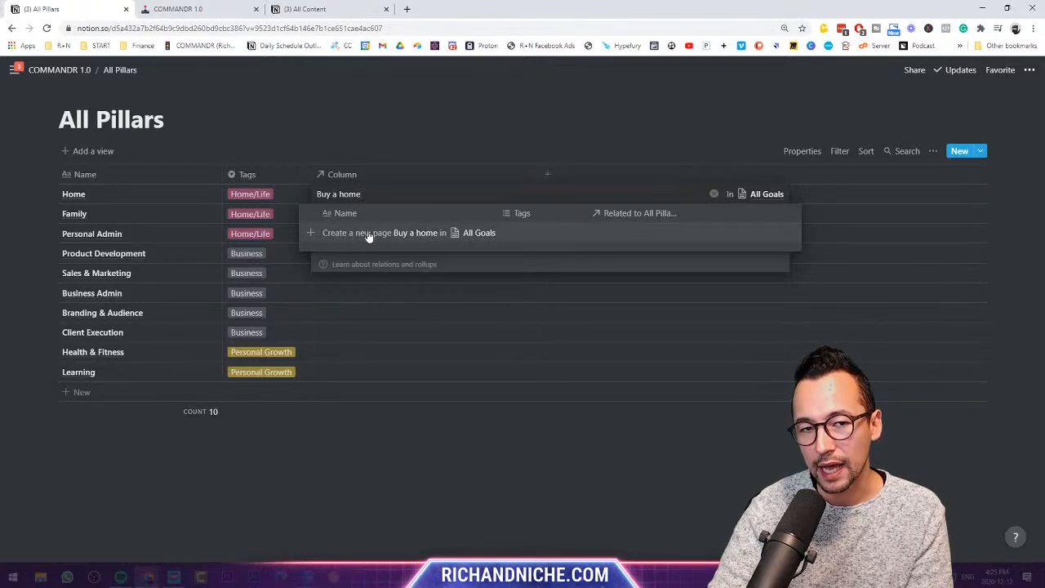
left_click(424, 237)
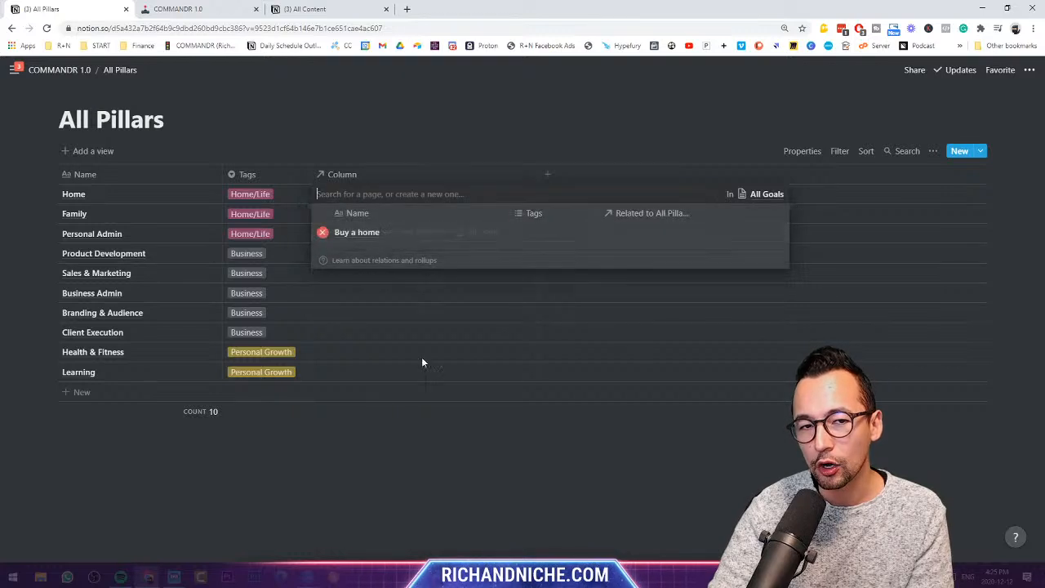
left_click(400, 131)
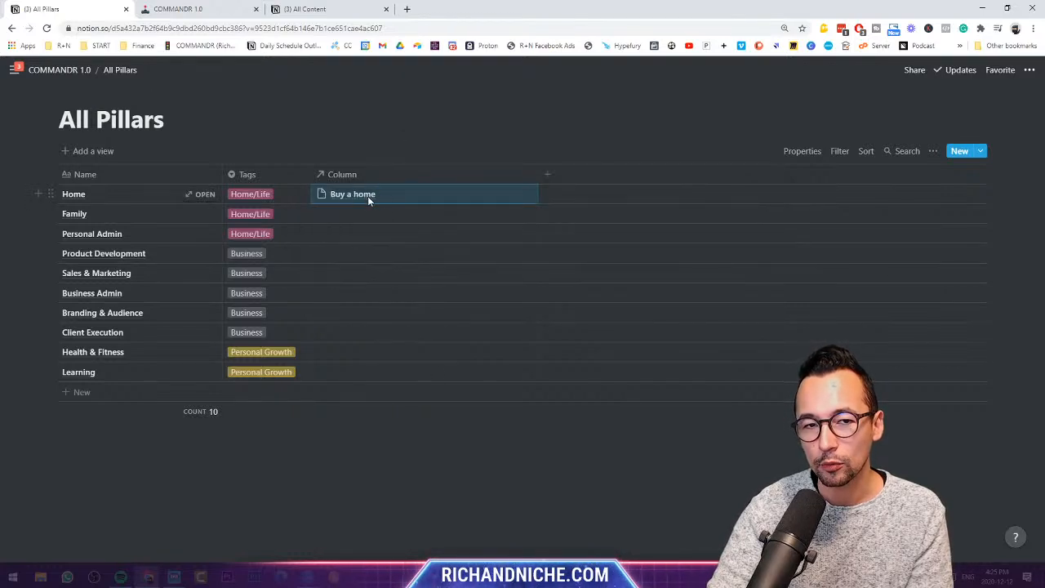
- Delete the three empty rows in All Goals, leaving only Buy a home, then reopen All Pillars
left_click(80, 71)
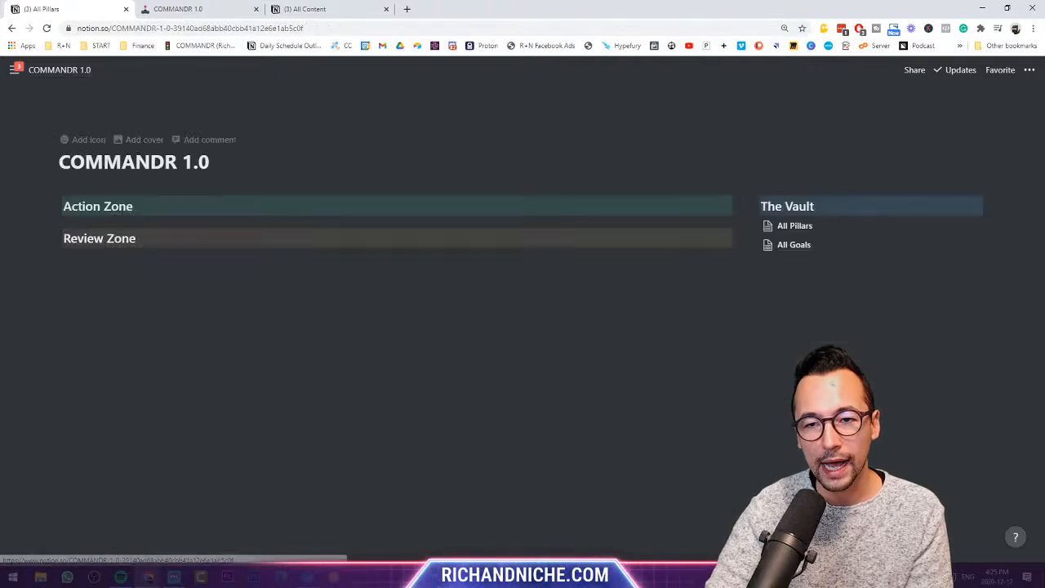
left_click(810, 244)
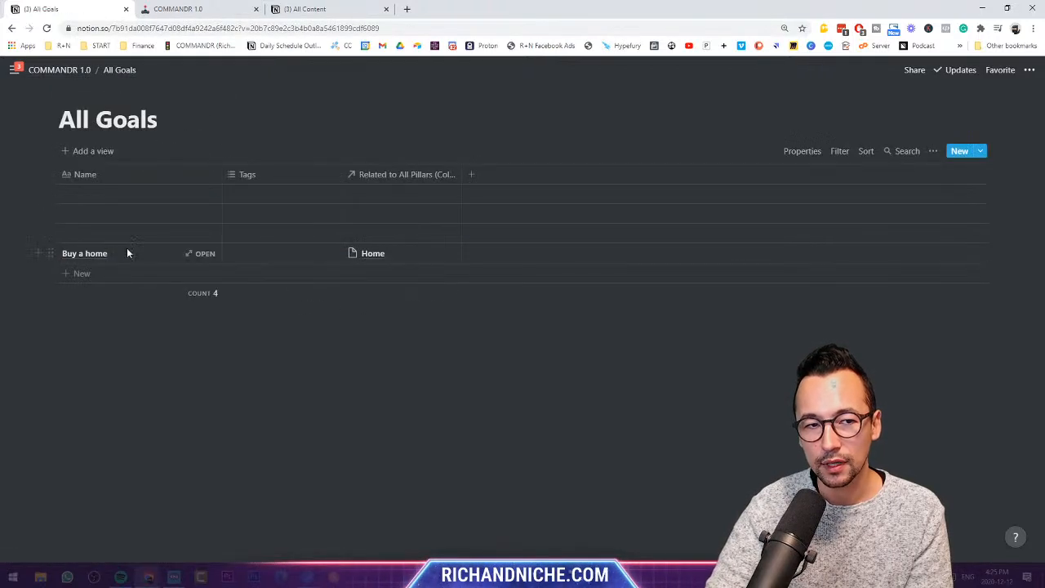
left_click(49, 232)
left_click(93, 194)
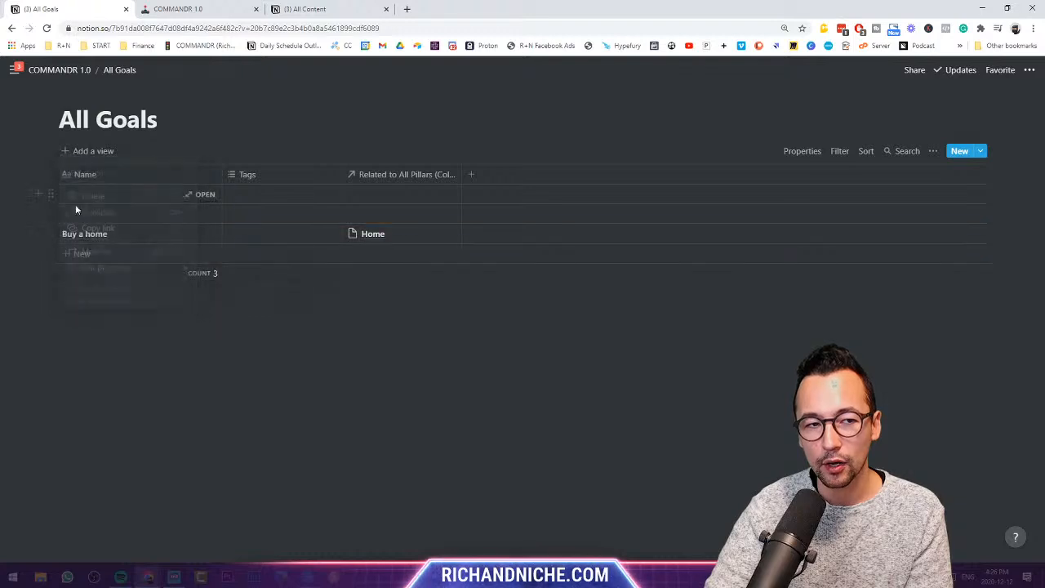
left_click(50, 213)
left_click(94, 174)
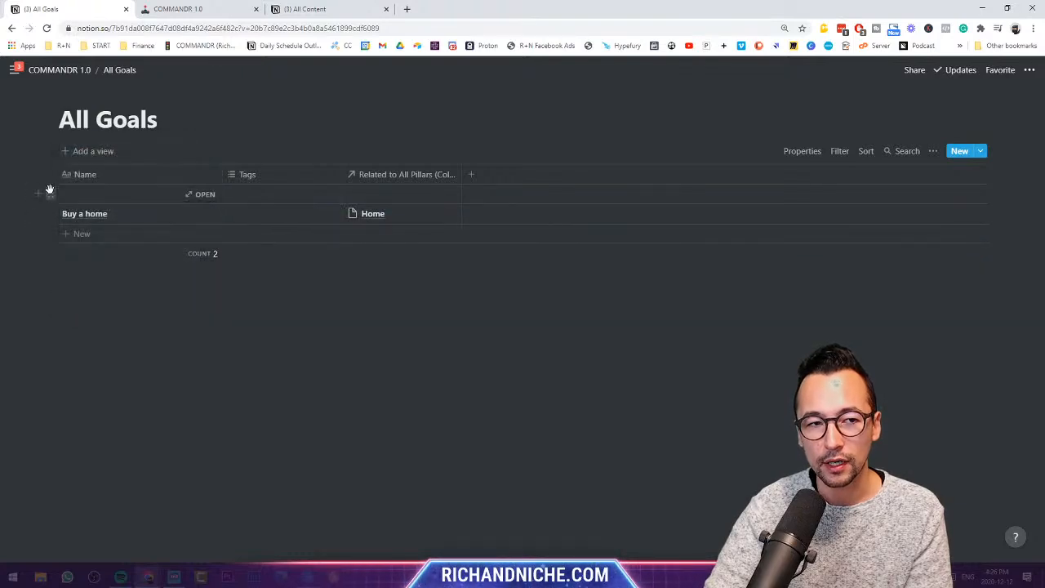
left_click(47, 191)
left_click(93, 156)
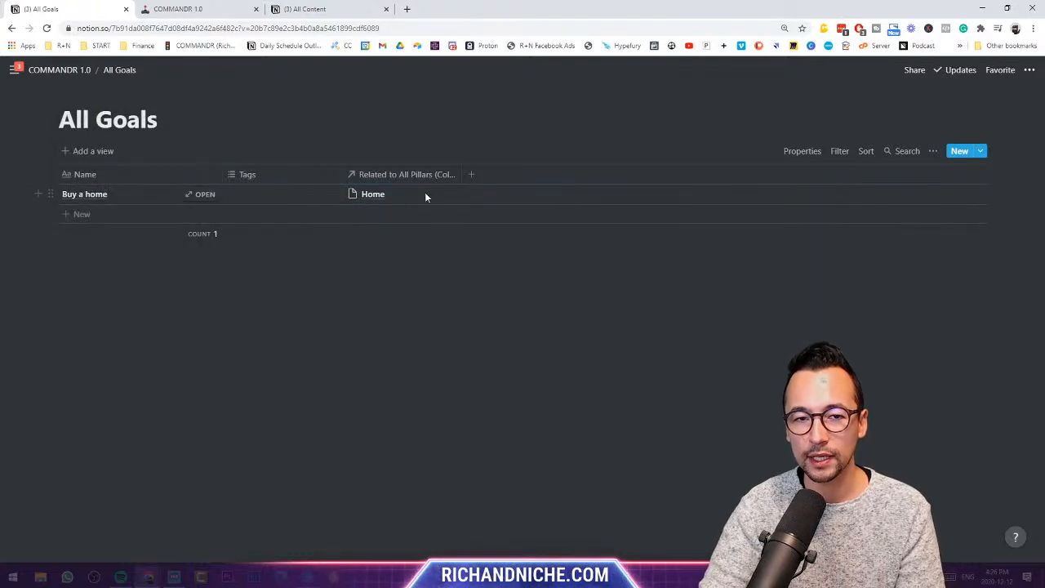
left_click(73, 71)
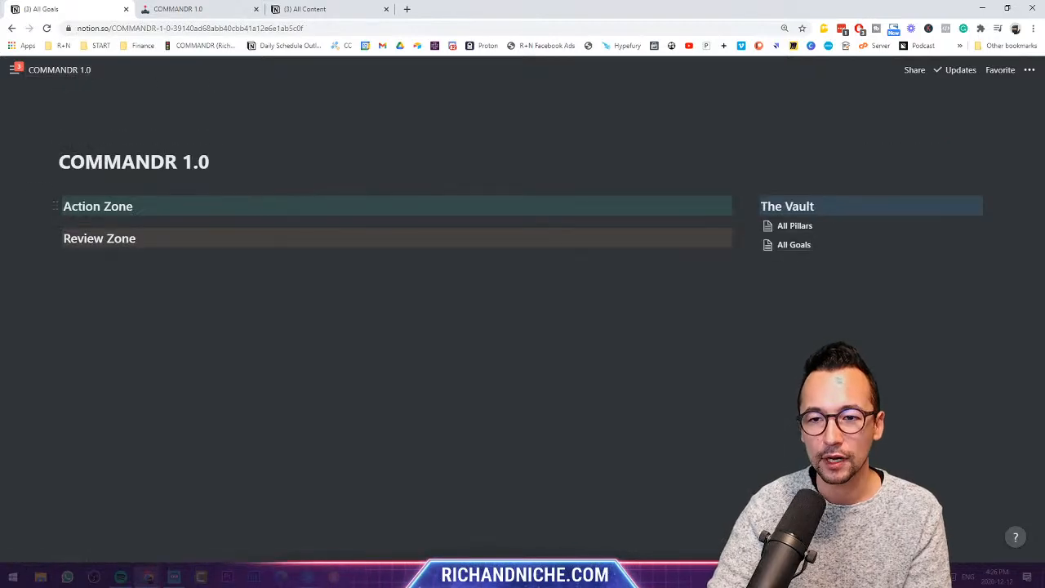
left_click(804, 228)
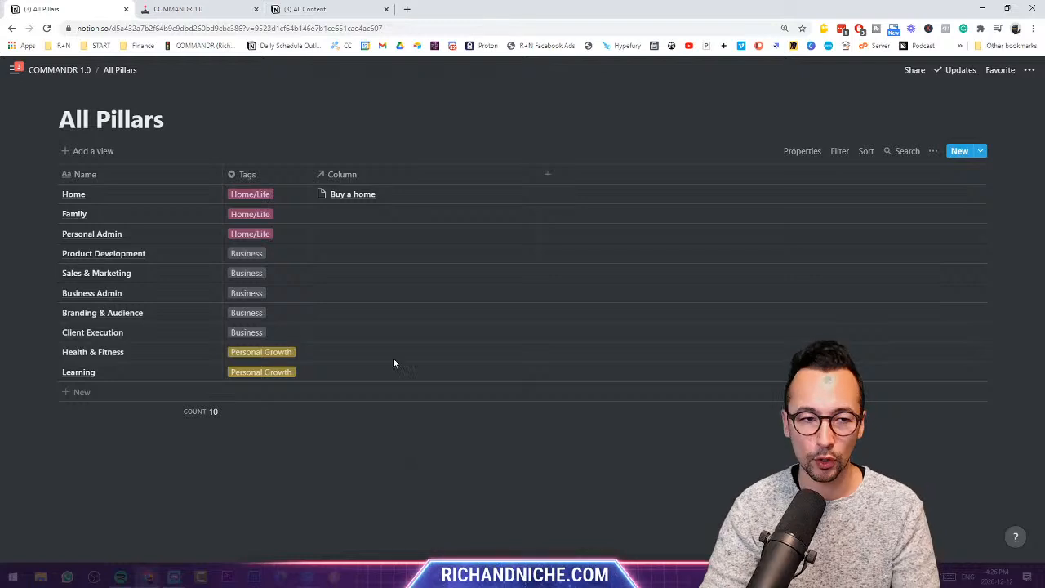
- Link Family to a new goal 'Take your family out every saturday' and Branding & Audience to 'Get my YouTube Channel to 1000 Subscribers'
left_click(382, 215)
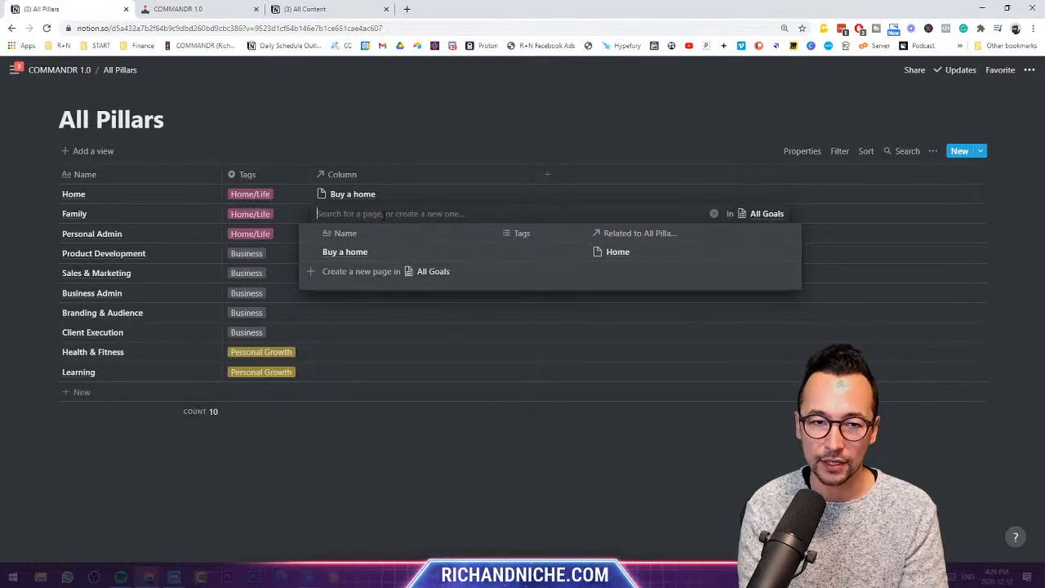
type("Take your fa")
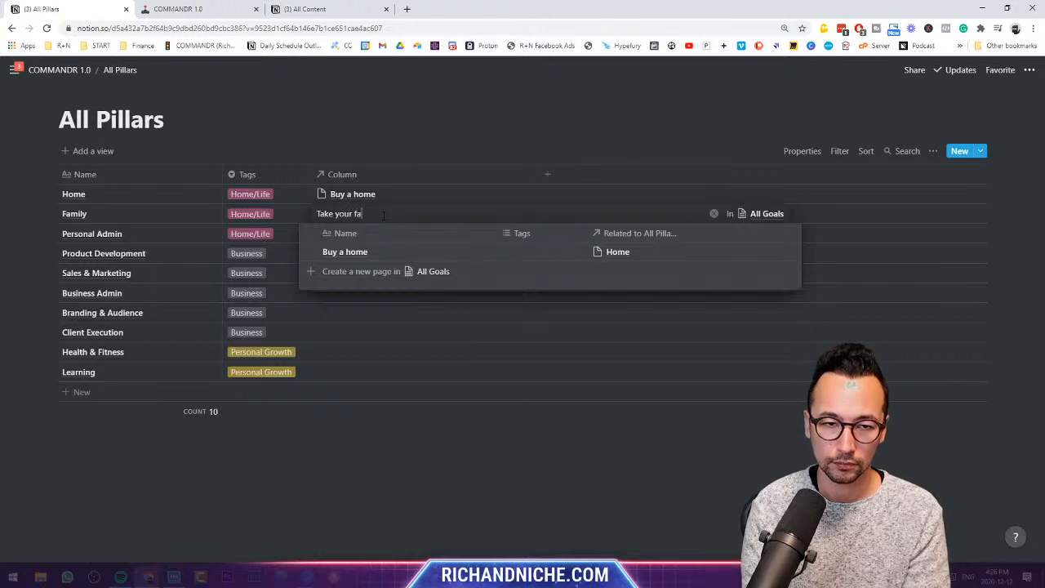
type("mily out every sat")
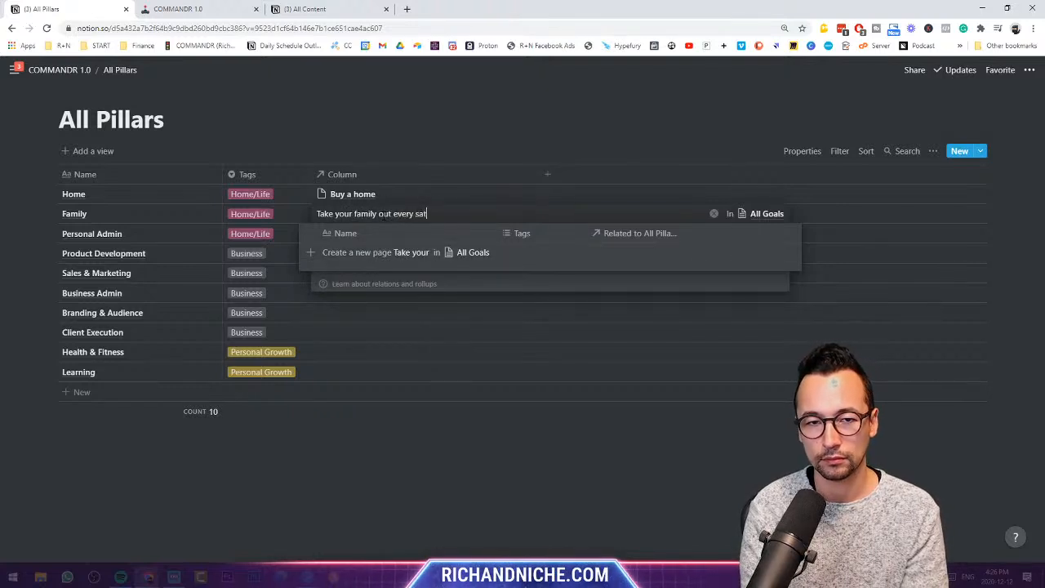
type("urday")
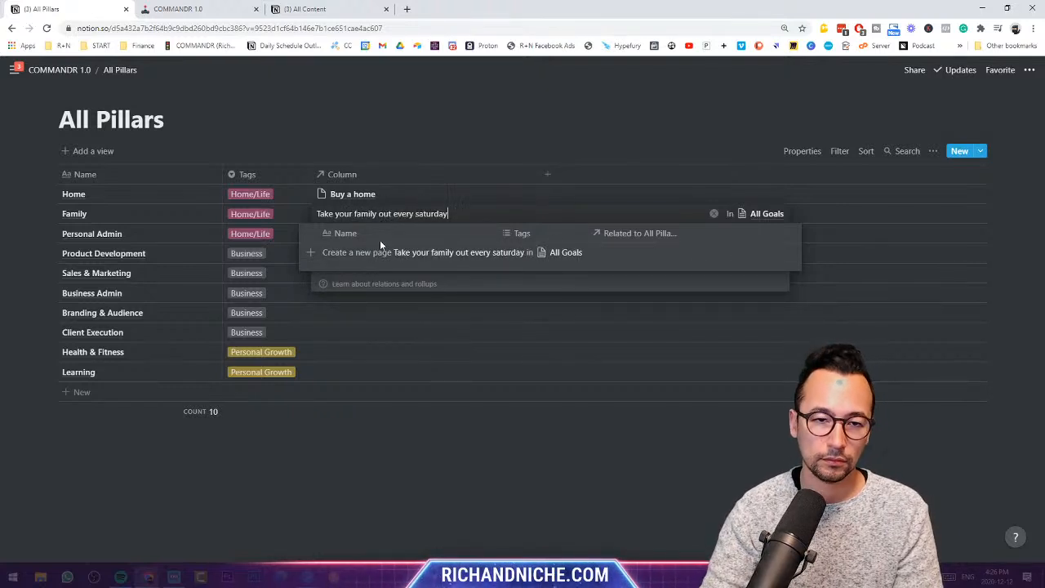
left_click(380, 253)
key("Escape")
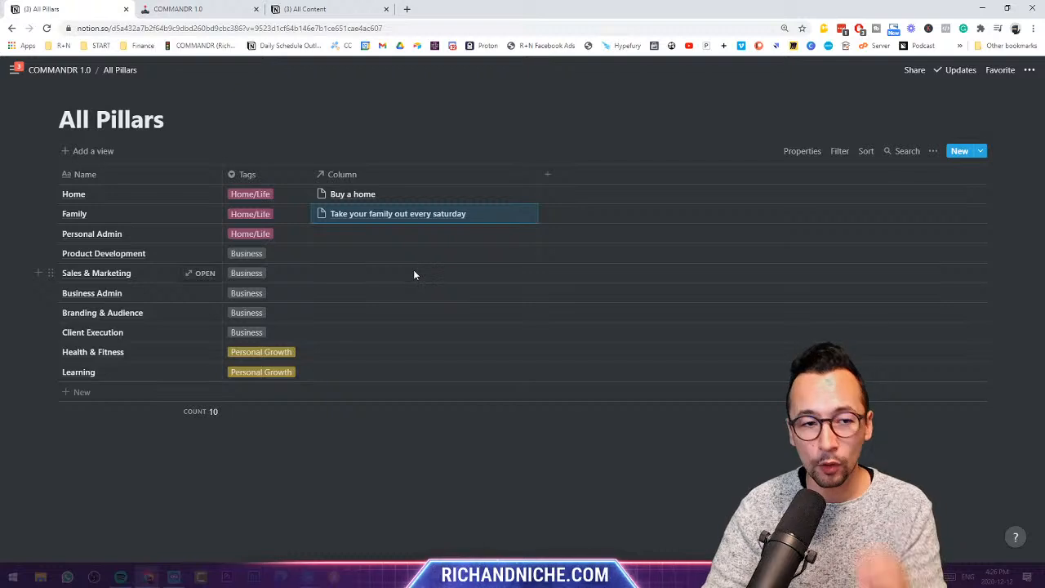
left_click(408, 310)
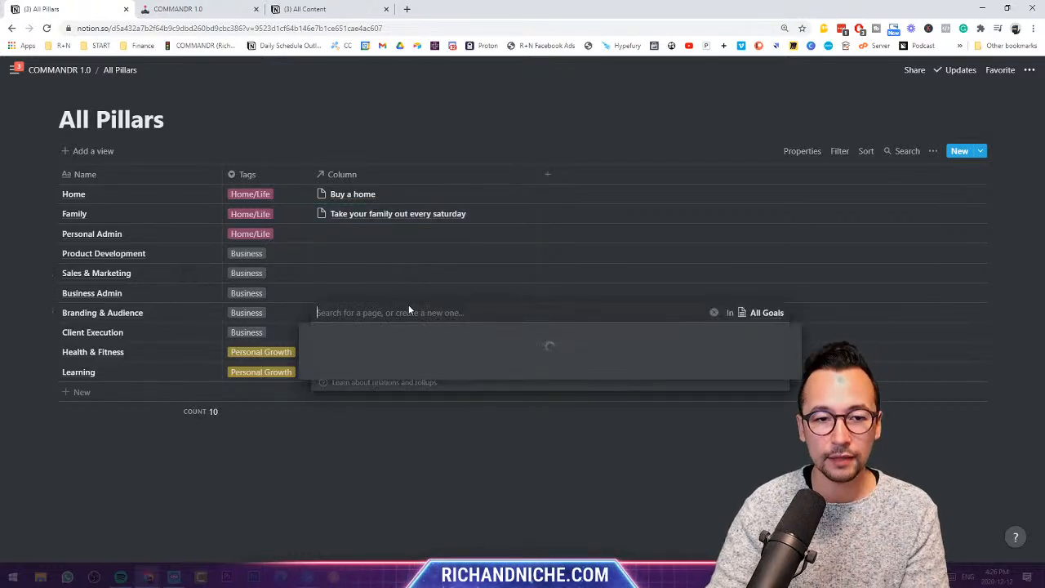
type("Get my YouTube")
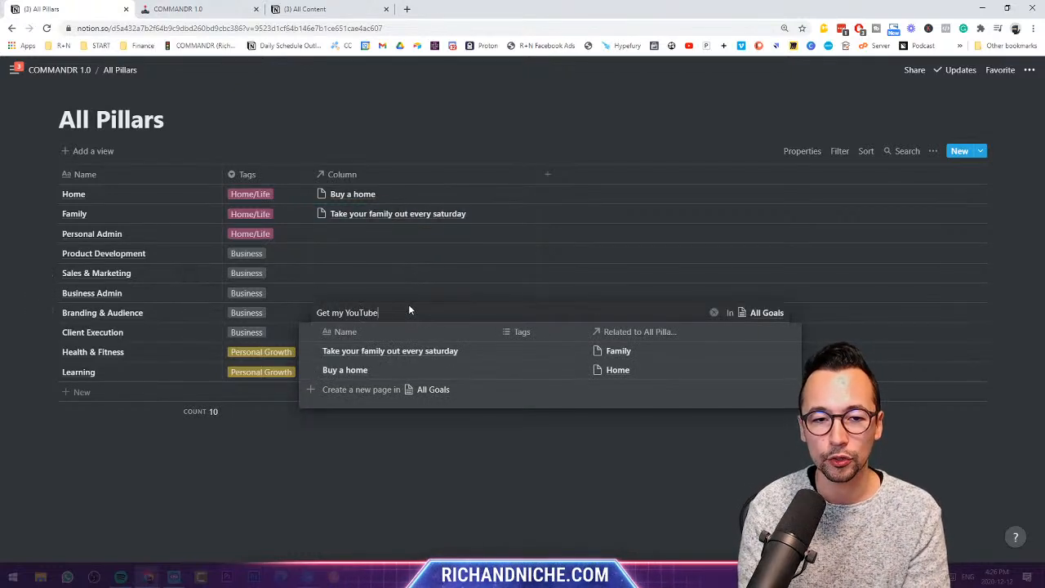
type(" Channel to ")
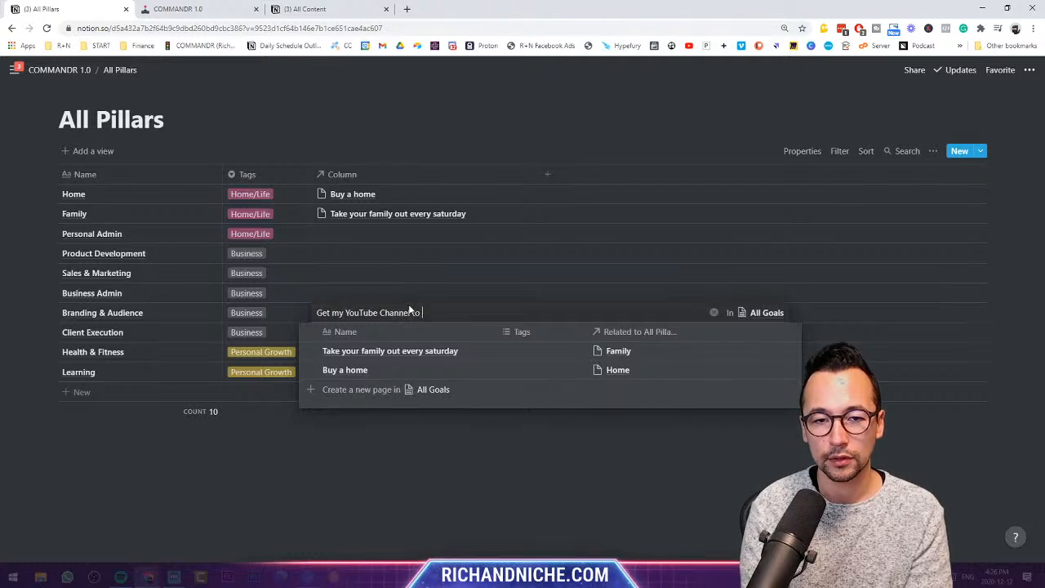
type("1000 Subscribers")
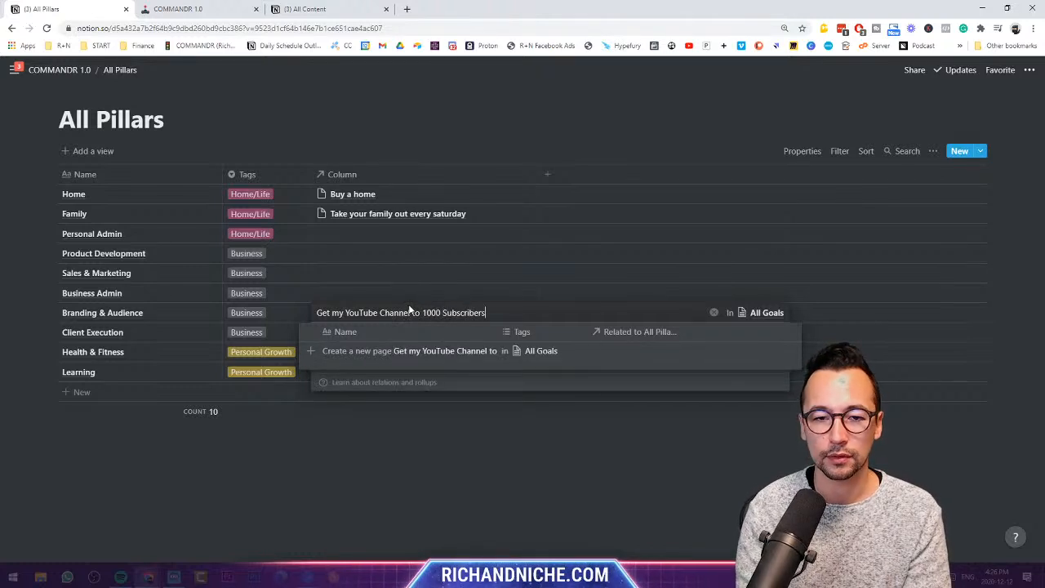
left_click(431, 353)
left_click(436, 281)
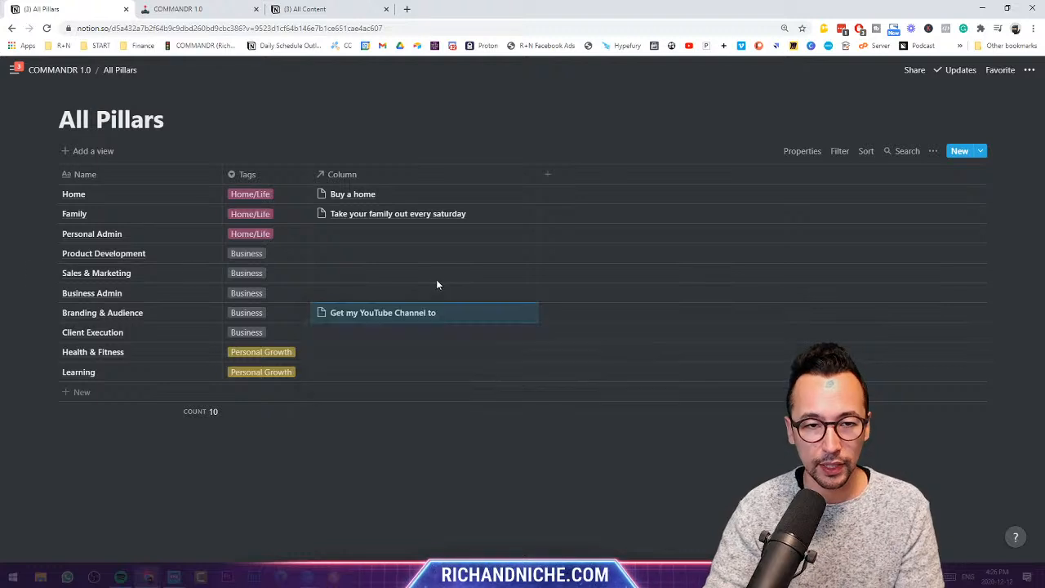
- Draft an Aikido exercise-improvement goal for Health & Fitness, then dismiss it without linking
left_click(379, 351)
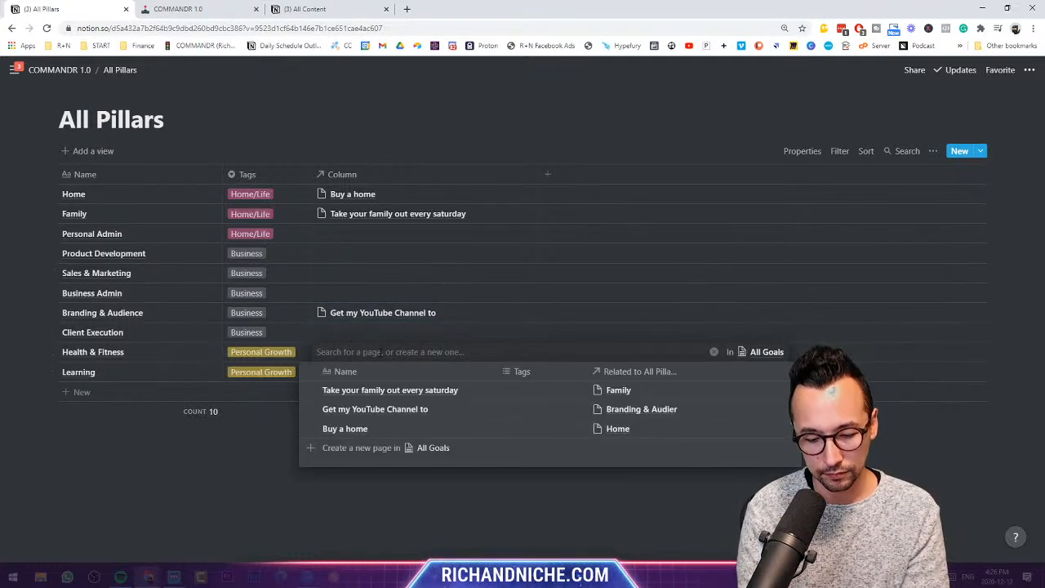
type("Join ")
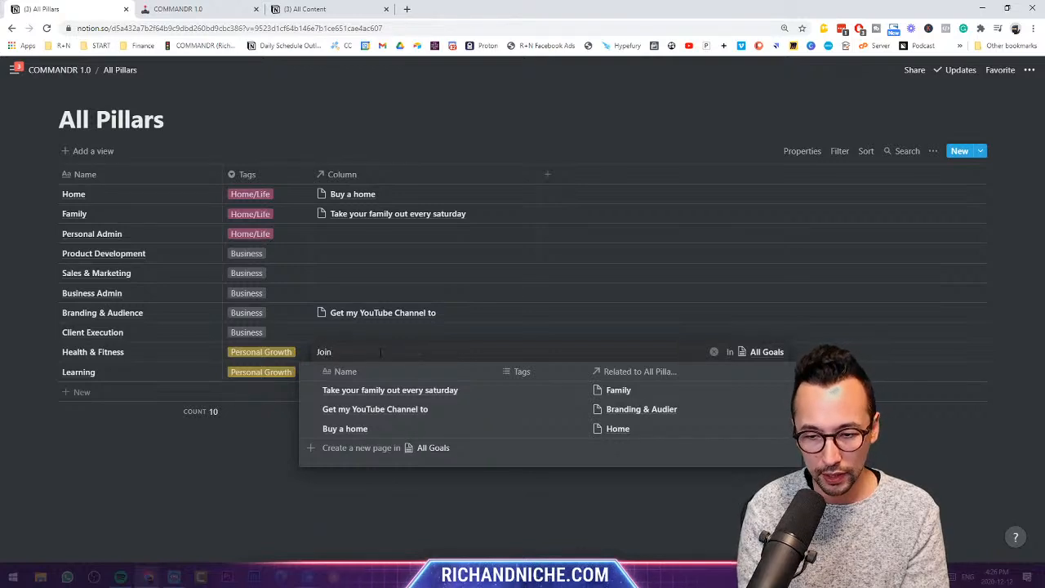
type("Aikido ")
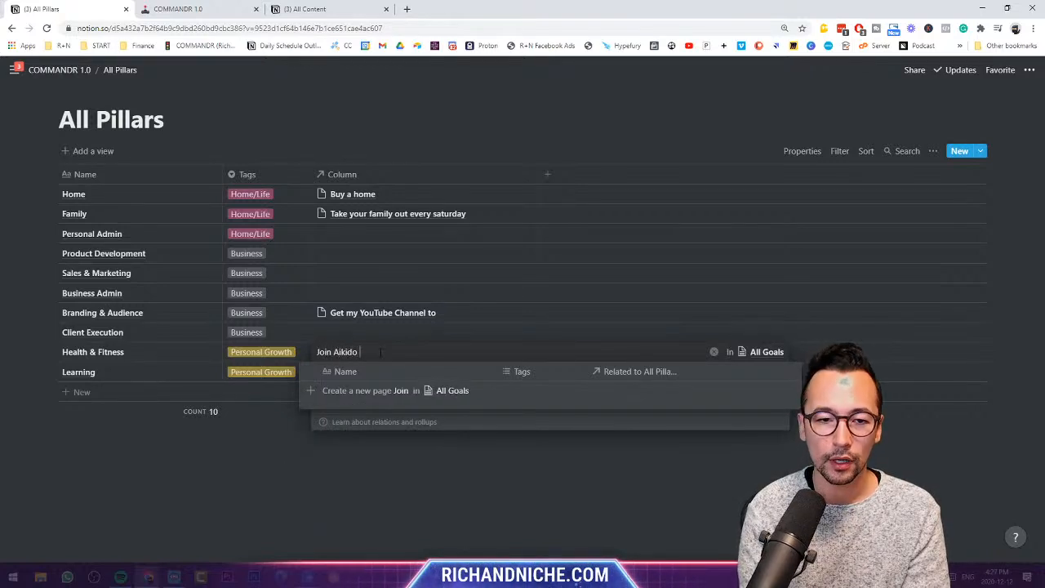
type("Group fo")
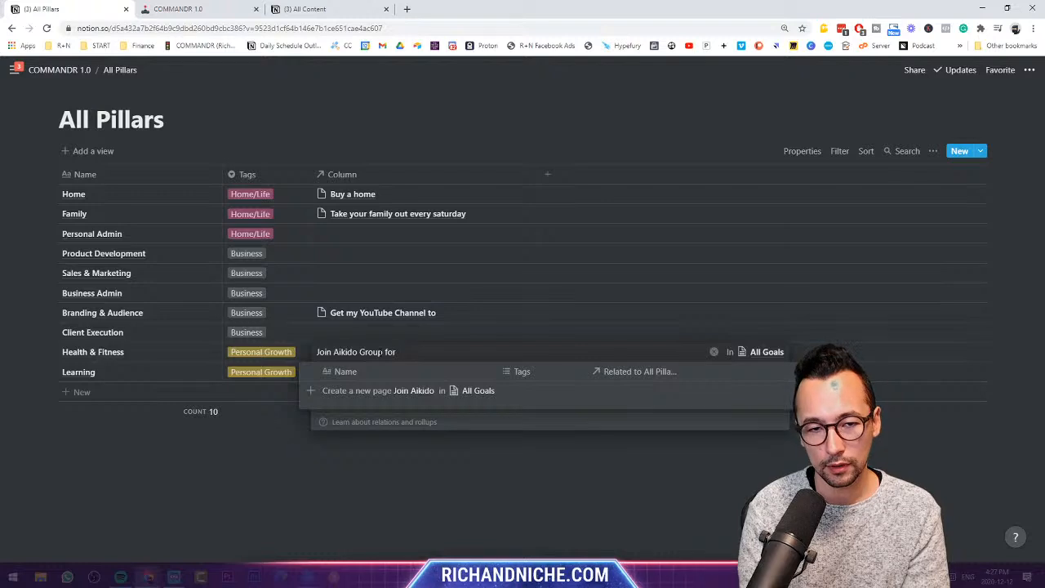
type("r")
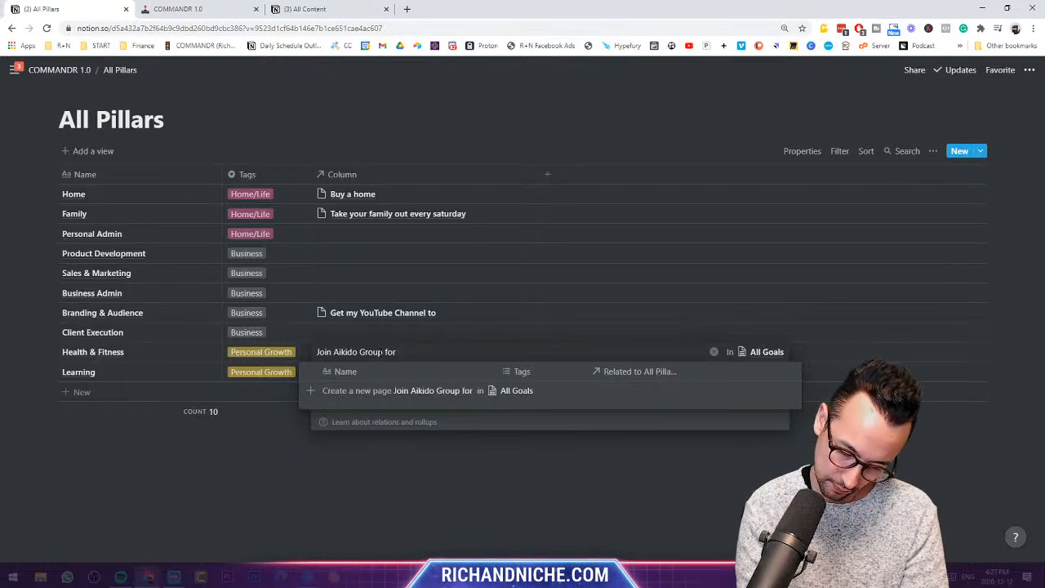
type(" Exercic")
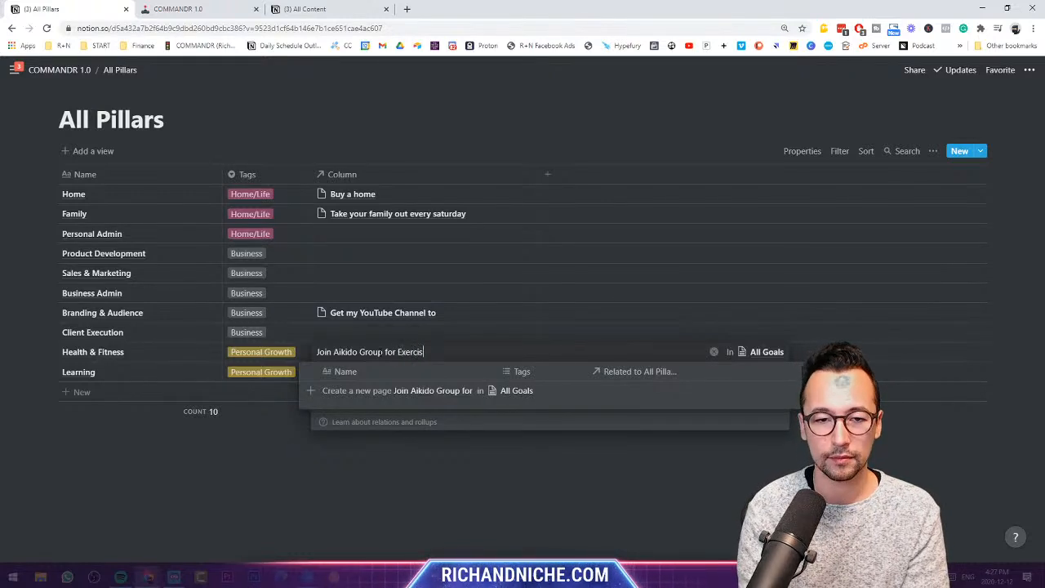
type("e Improvem")
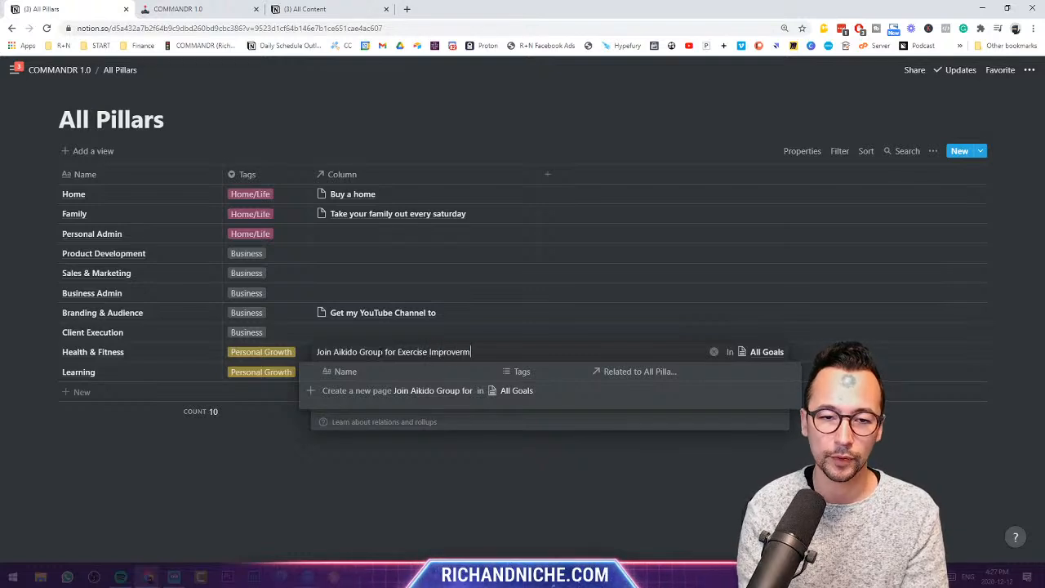
type("ent")
key("BackSpace")
key("BackSpace")
key("BackSpace")
key("BackSpace")
key("BackSpace")
type("men")
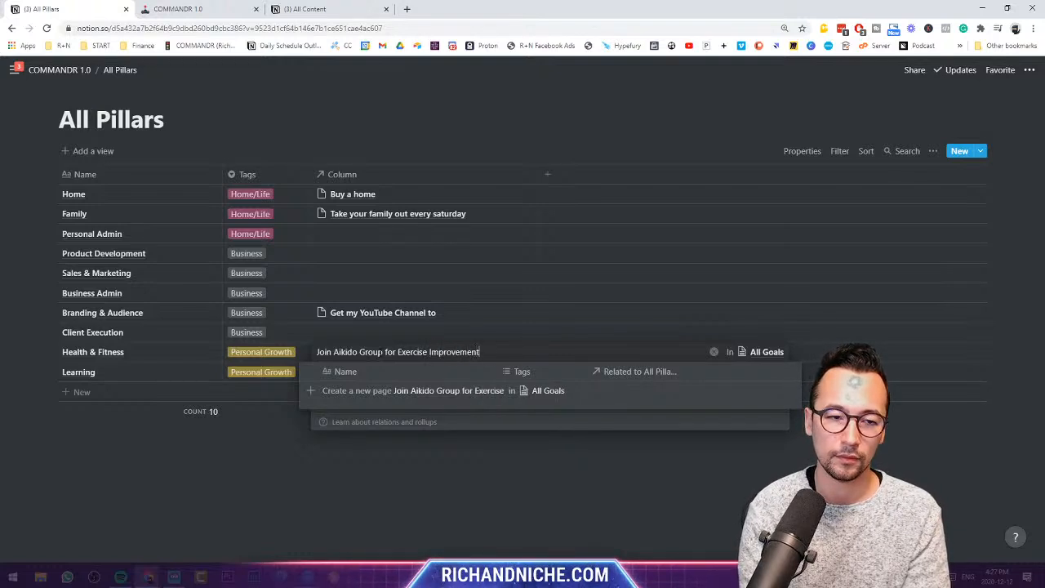
type("t")
key("Escape")
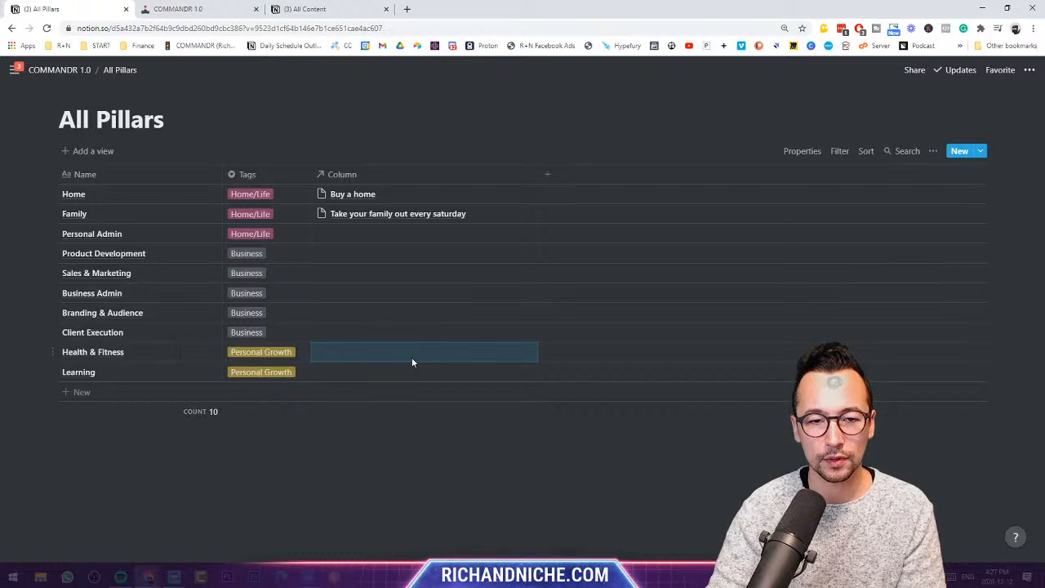
left_click(412, 357)
key("Escape")
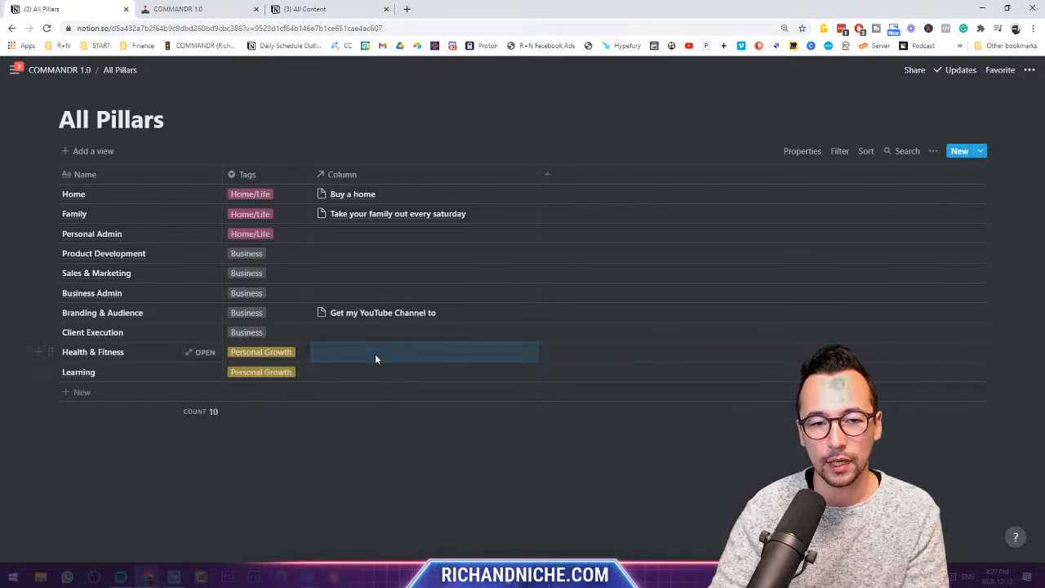
- Link Health & Fitness to a newly created 'join Aikido' goal
left_click(376, 359)
type("join A")
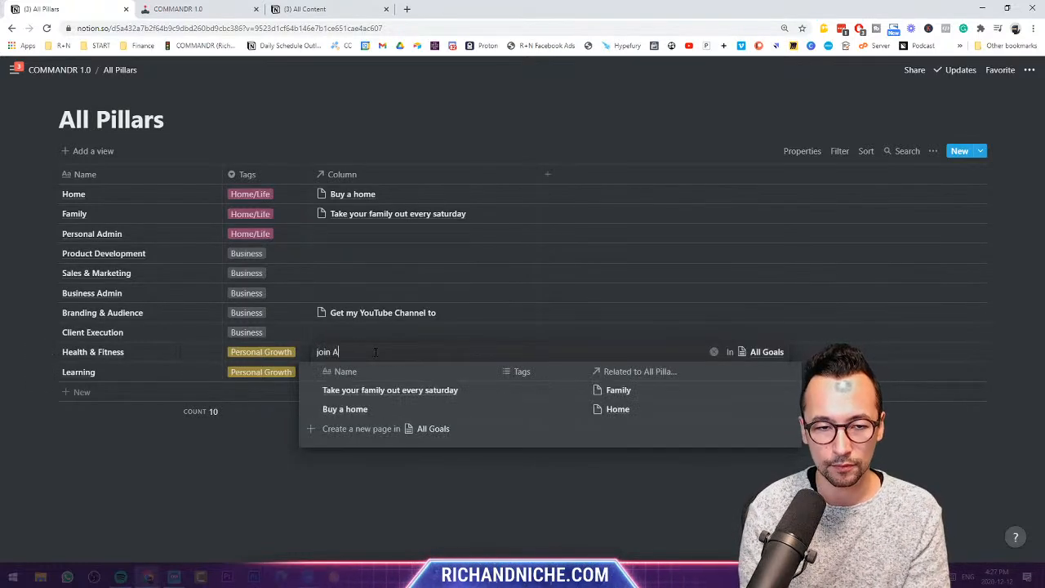
type("ikido and get a blue b")
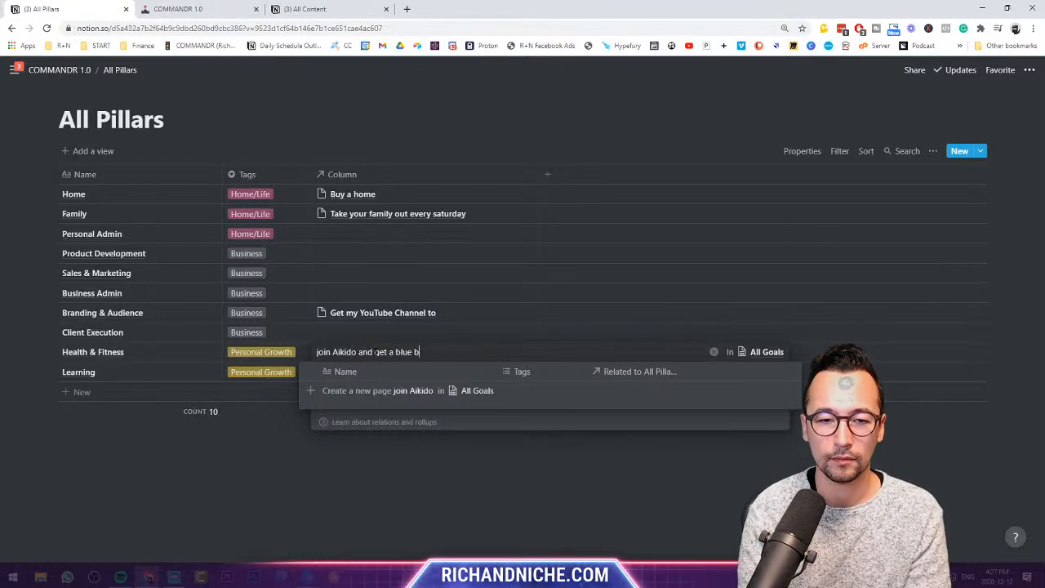
key("BackSpace")
type("p")
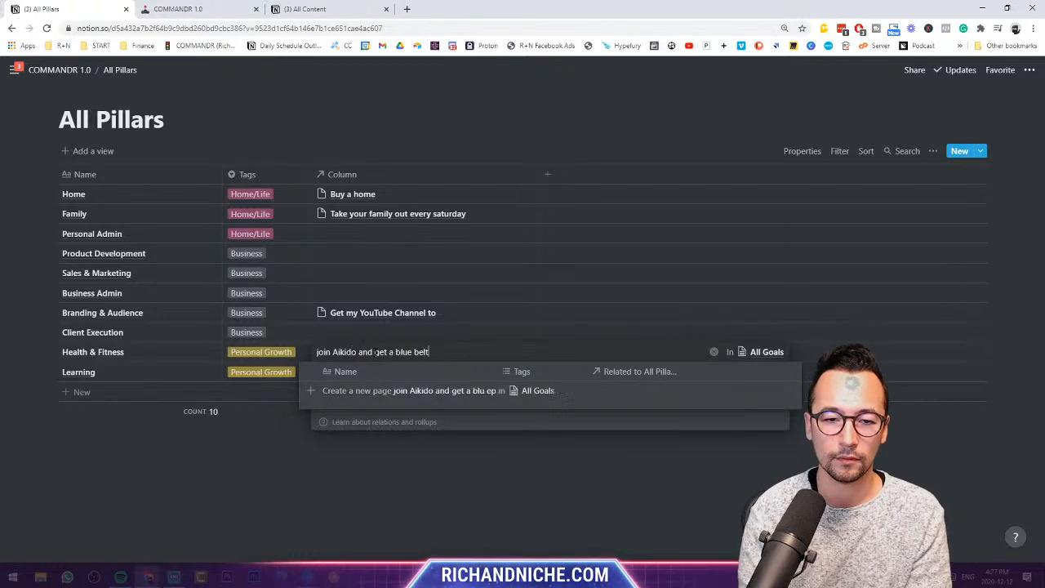
left_click(380, 391)
left_click(431, 491)
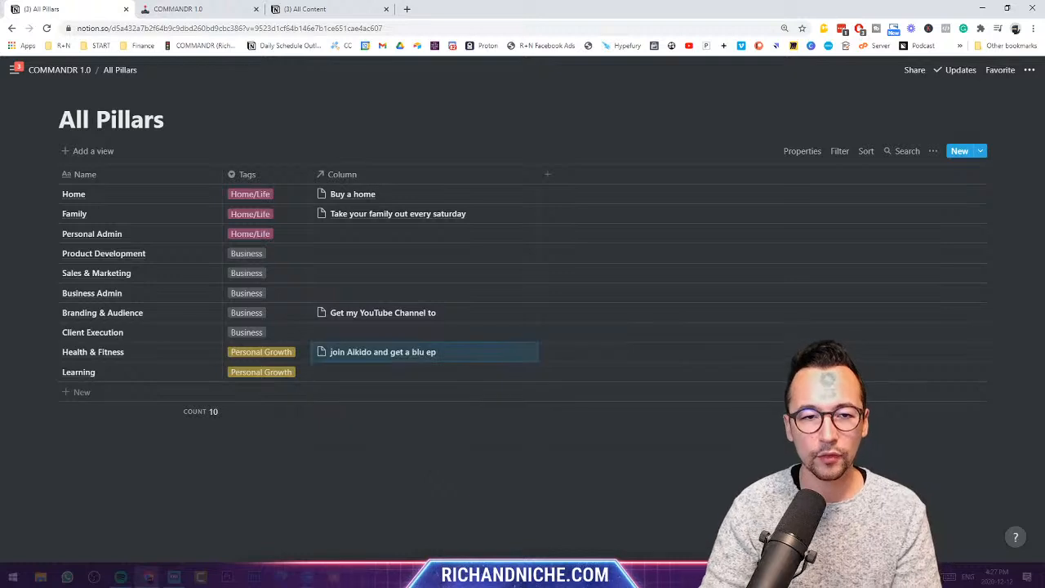
- Rename the relation column to Goals and make it narrower
left_click(397, 177)
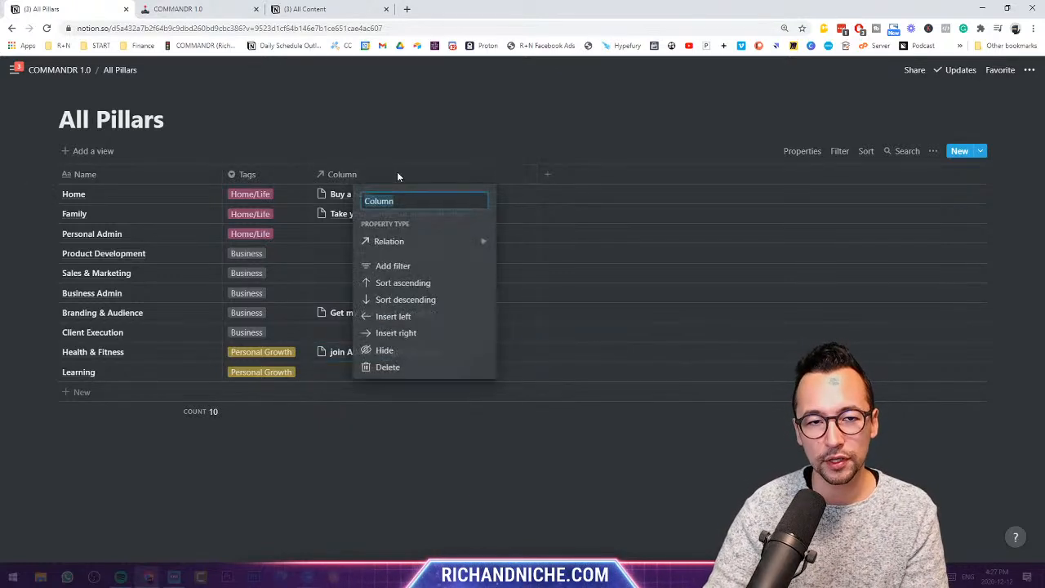
type("Go")
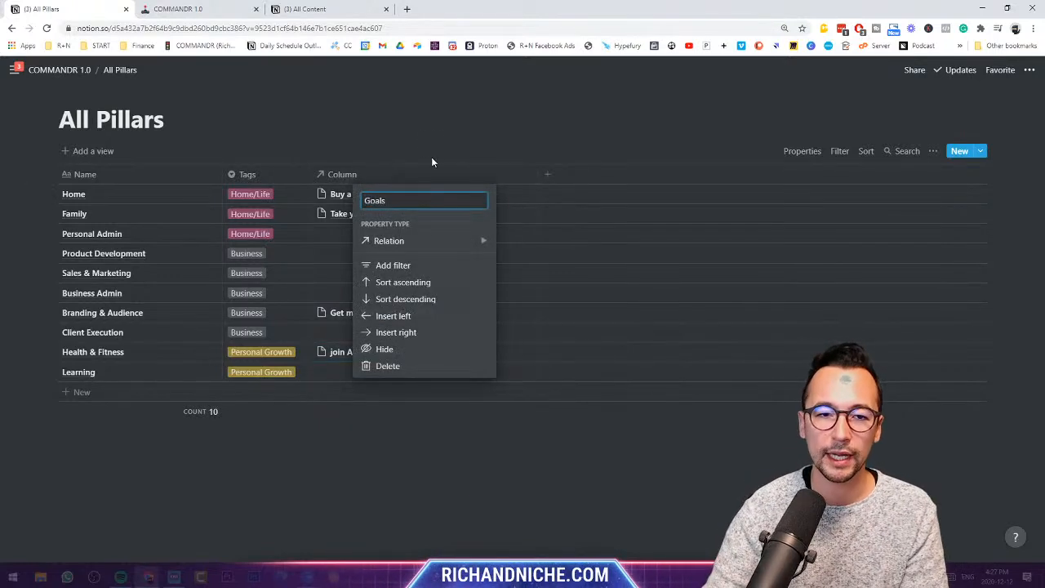
type("als")
left_click(431, 162)
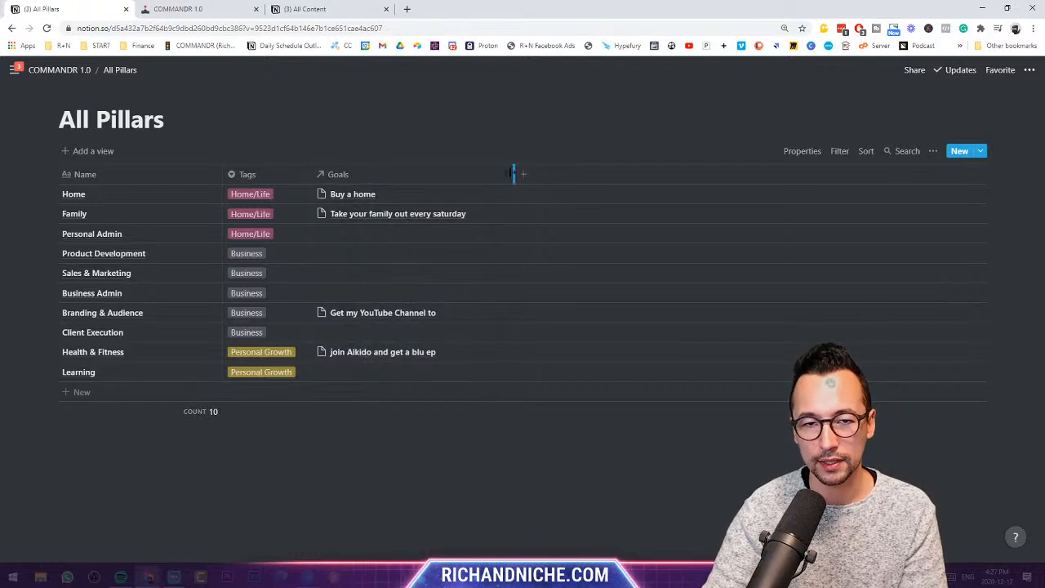
left_click_drag(513, 173, 494, 173)
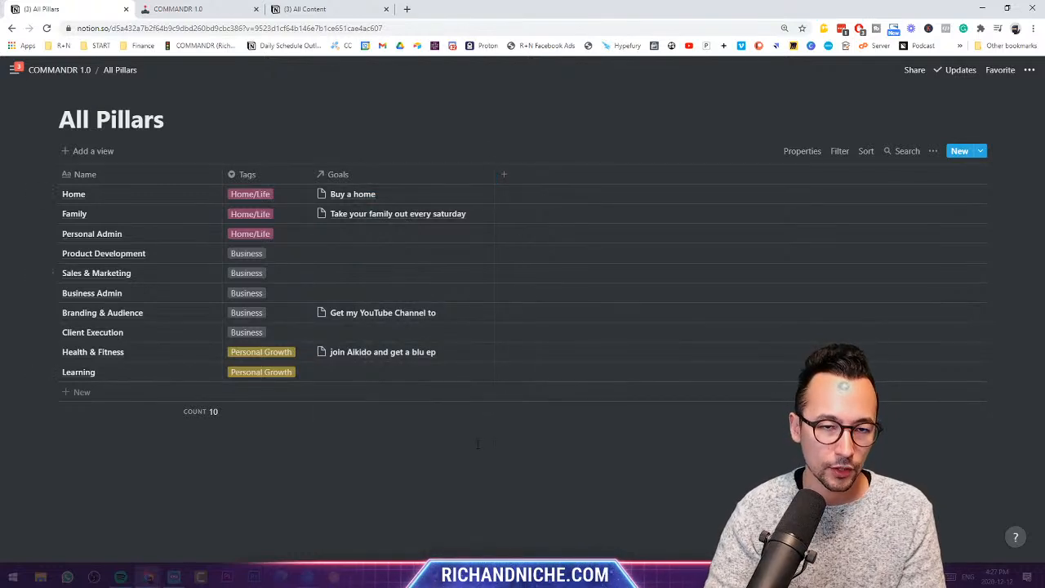
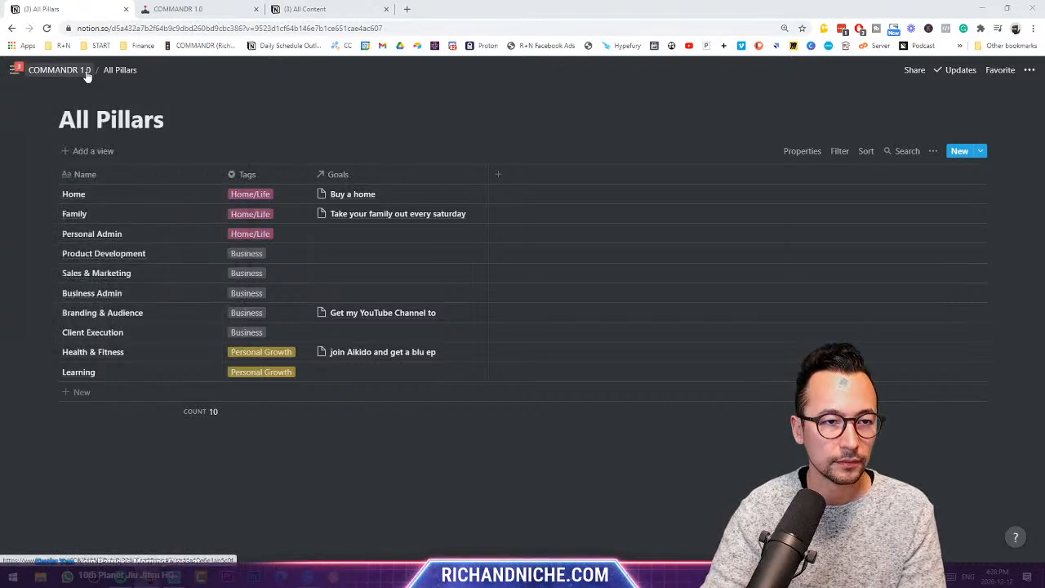
- Open All Goals from the dashboard and rename its Tags property to Status
left_click(59, 69)
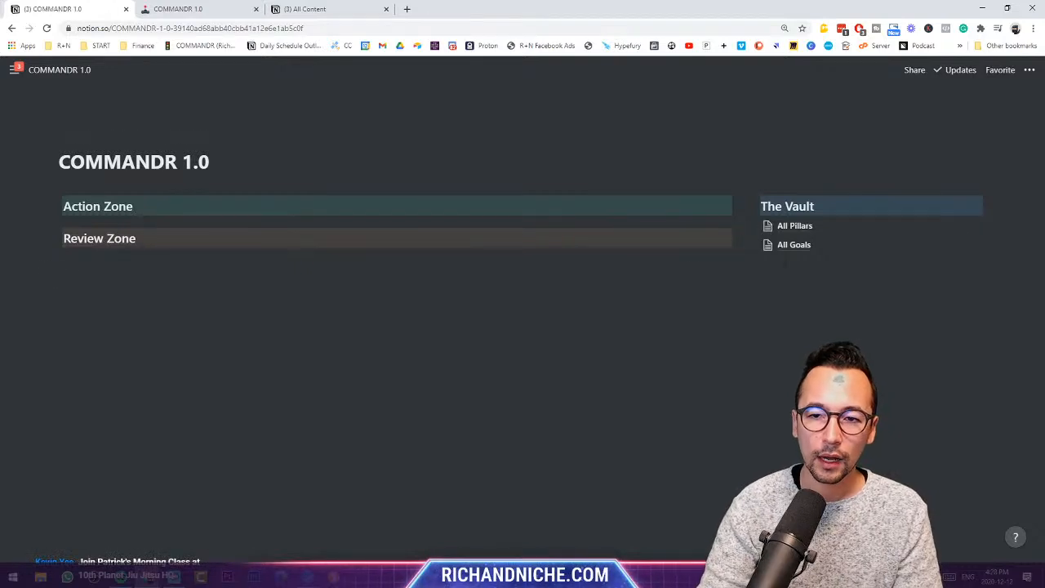
left_click(793, 244)
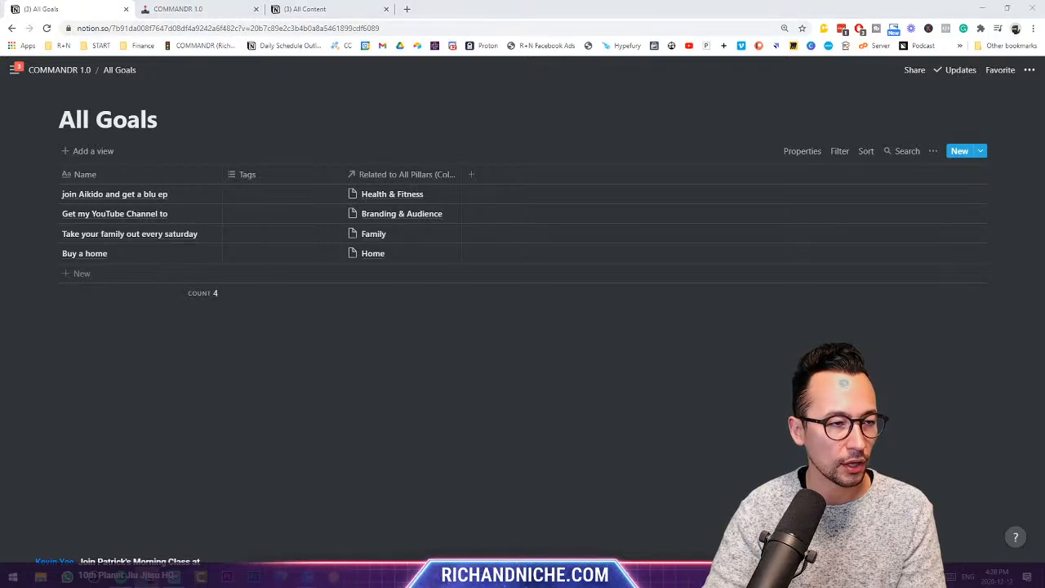
left_click(270, 177)
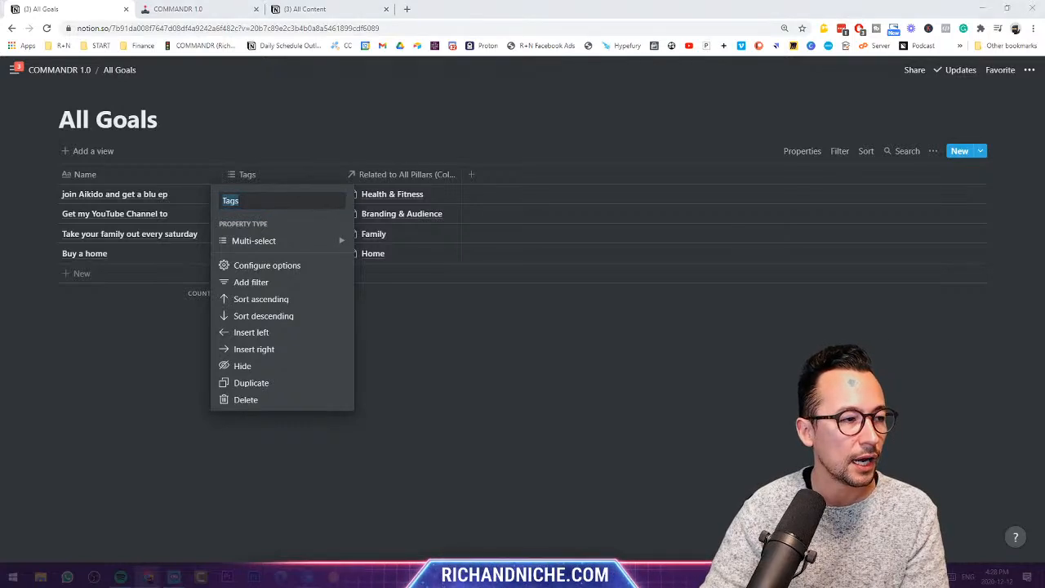
left_click(299, 179)
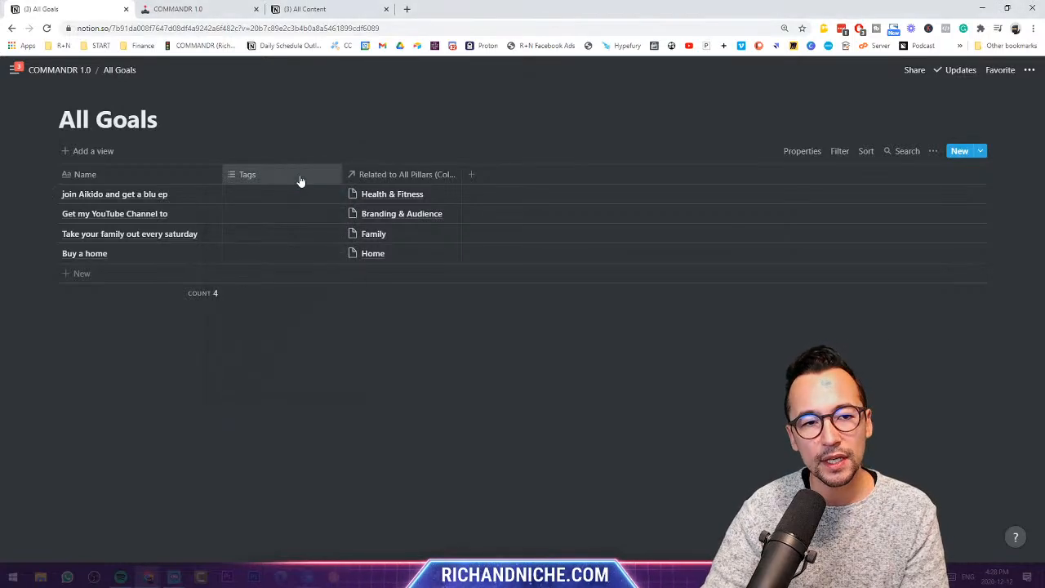
left_click(300, 181)
type("Status")
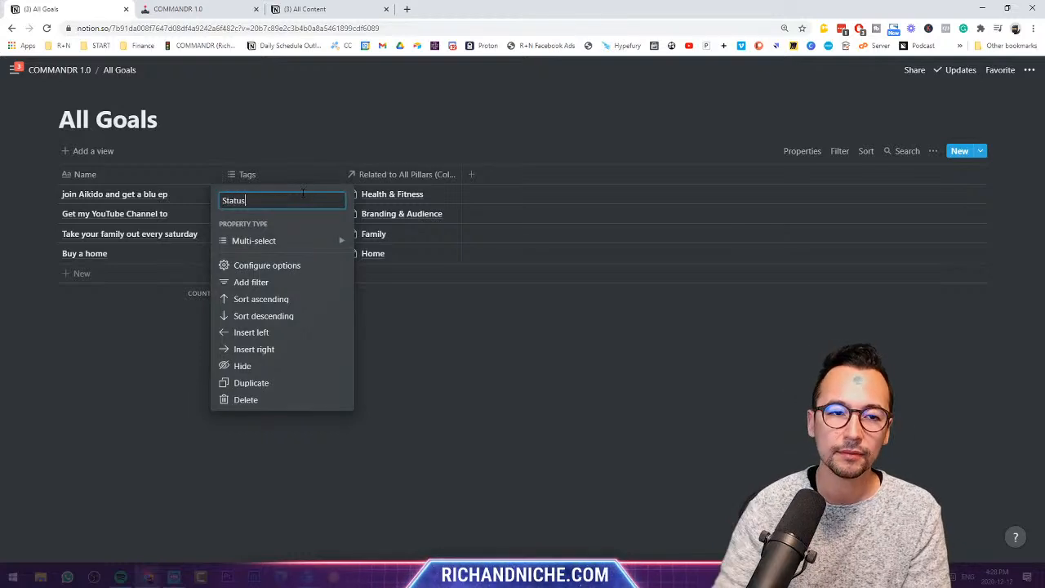
left_click(312, 189)
- Tag the three goals with new statuses Active Goal, Future Goal and Achieved Goal
left_click(309, 189)
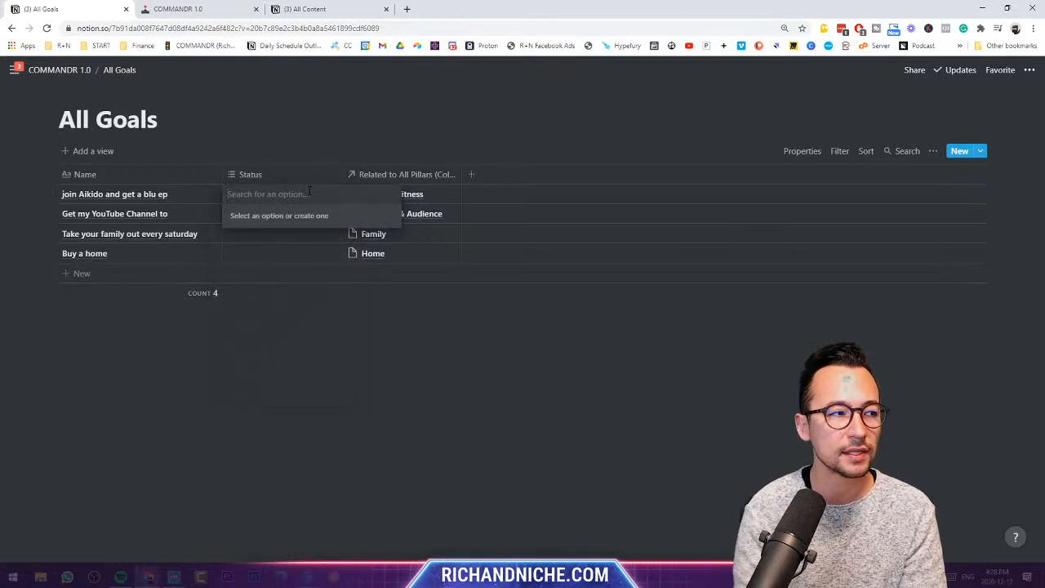
type("Active Goal")
key("Return")
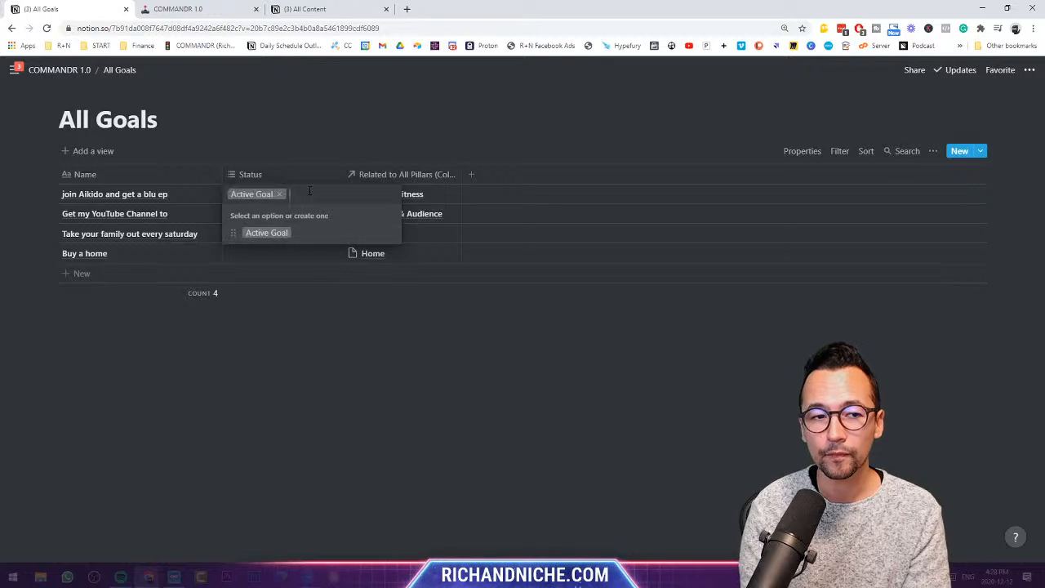
key("Escape")
left_click(265, 214)
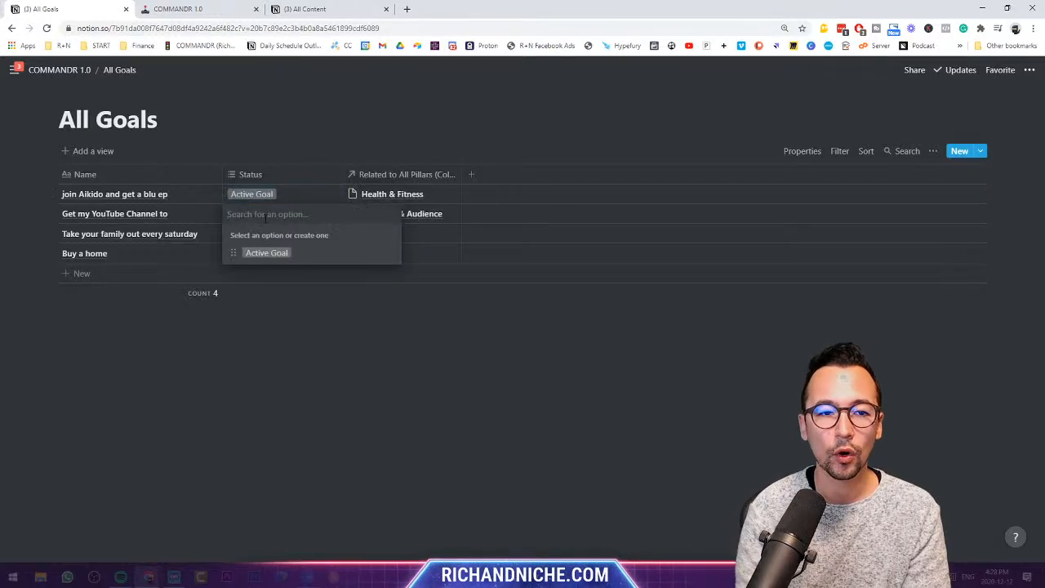
type("Future Goal")
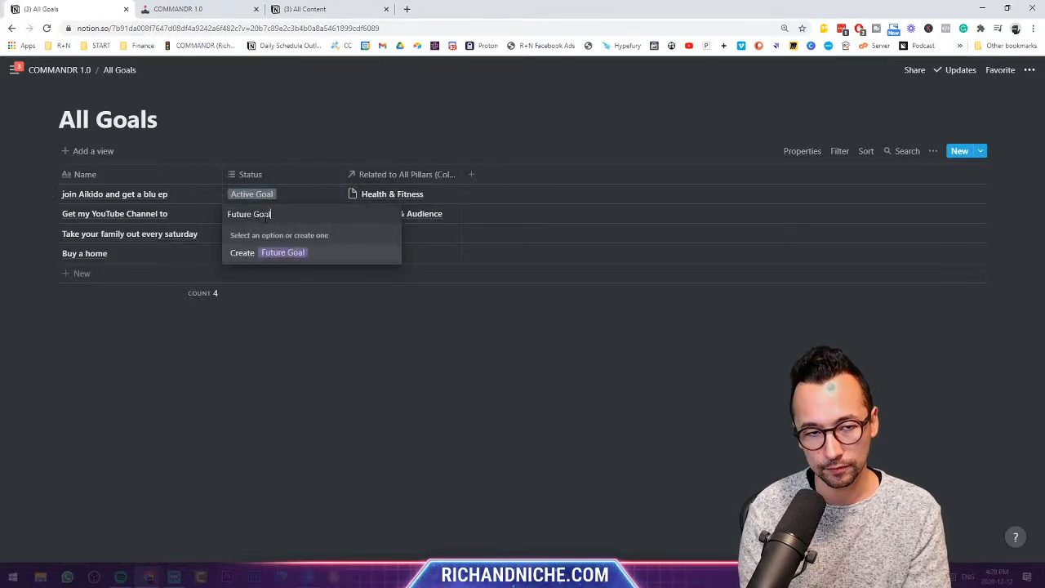
key("Return")
key("Escape")
left_click(269, 234)
type("A")
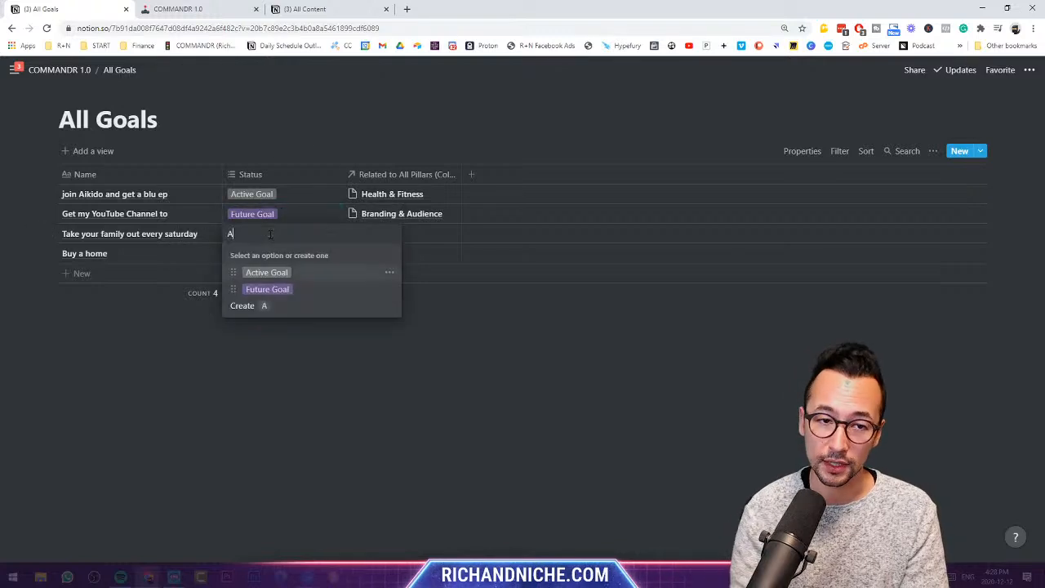
type("chieved Goa")
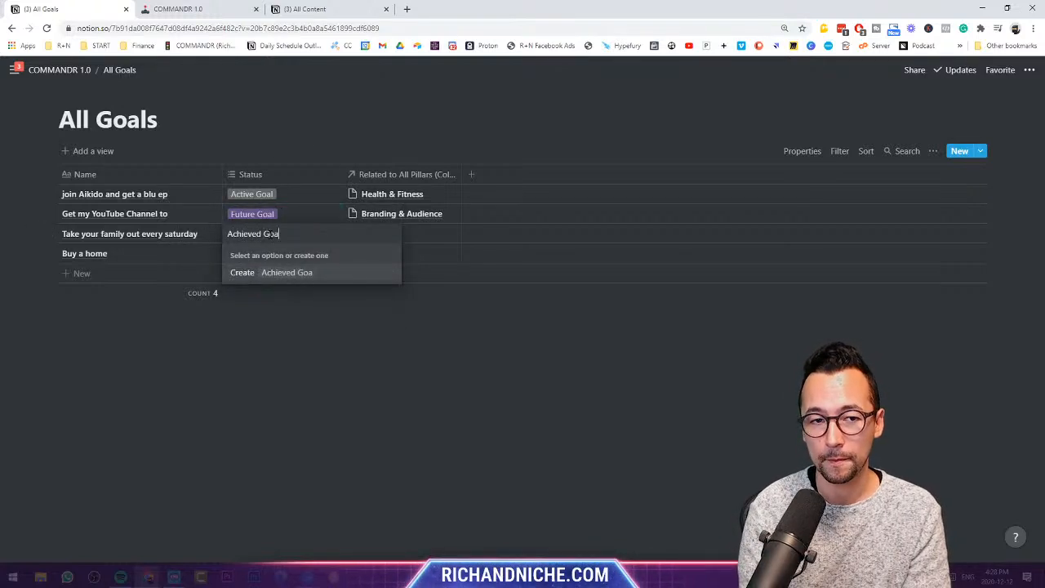
type("l")
key("Return")
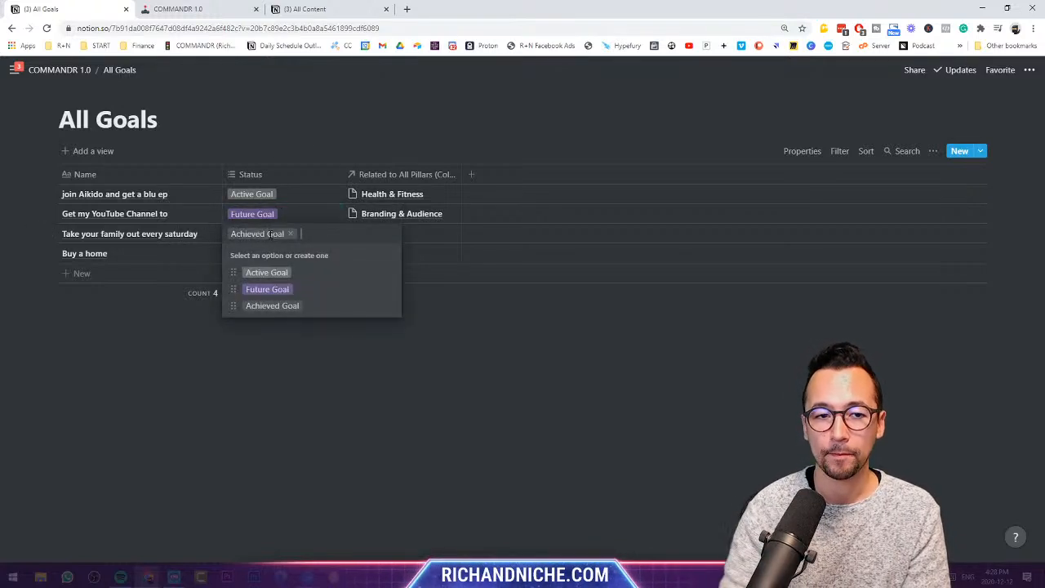
- Colour the status options: Active Goal green, Achieved Goal purple, Future Goal gray
left_click(390, 272)
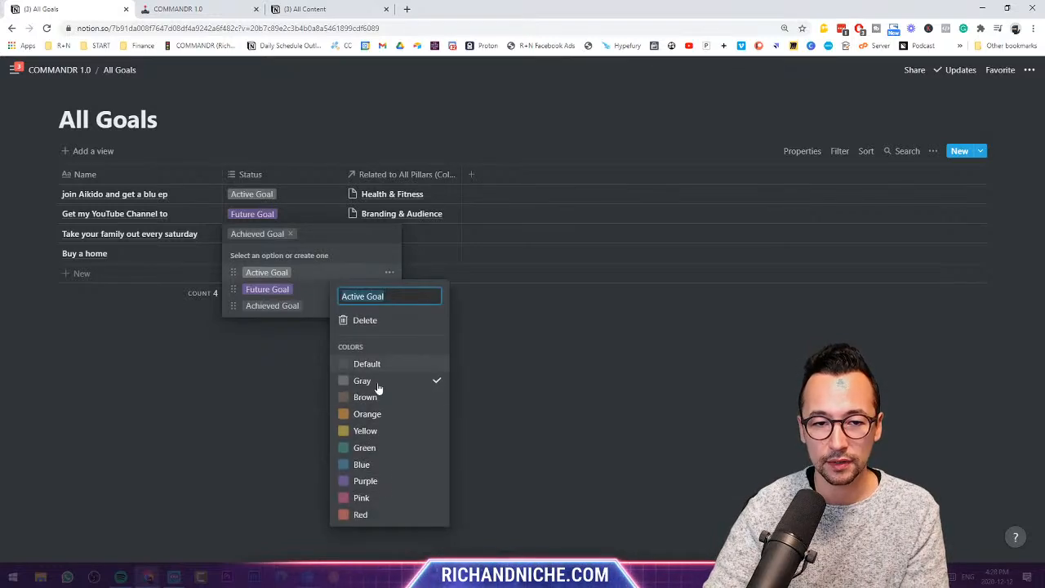
left_click(364, 447)
key("Escape")
left_click(390, 305)
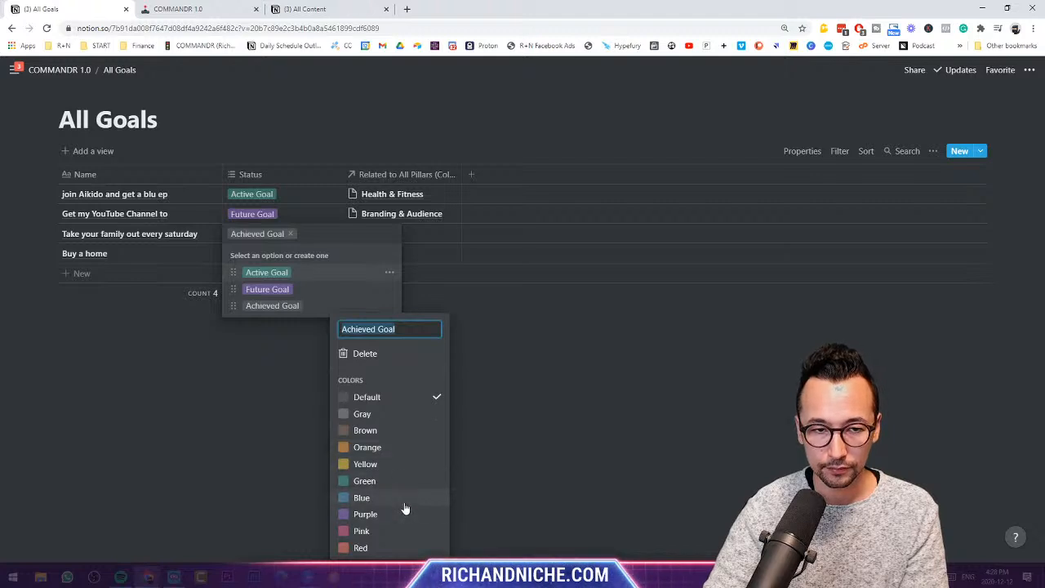
left_click(406, 514)
key("Escape")
left_click(389, 290)
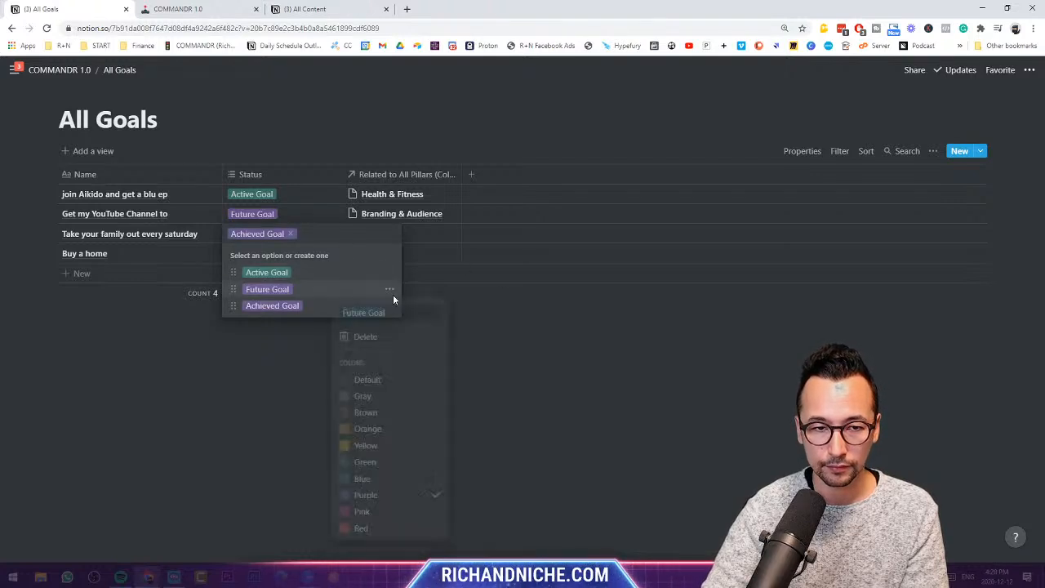
left_click(632, 446)
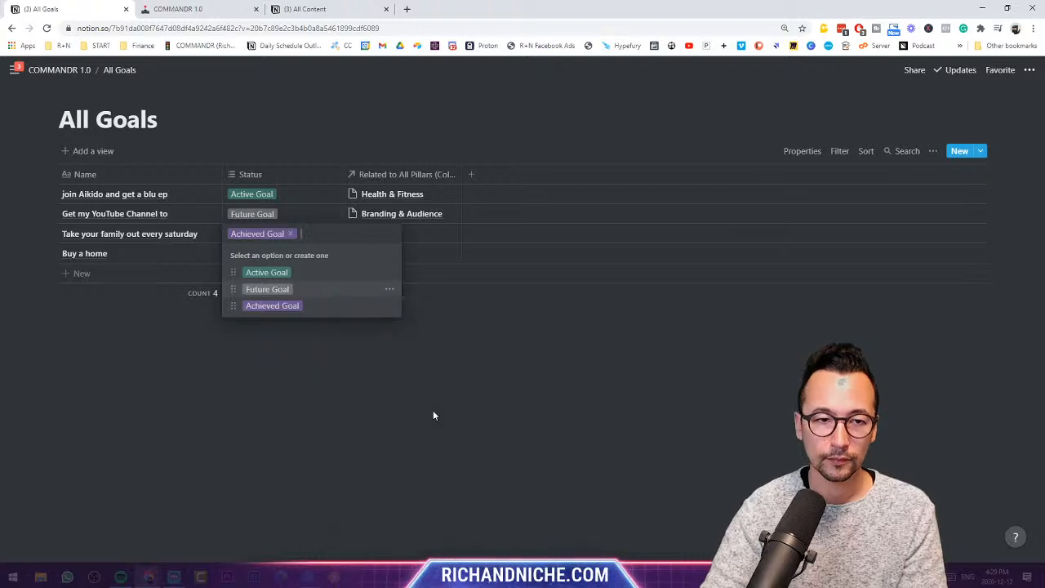
left_click(433, 410)
- Narrow Status, widen Related to All Pillars, then hide and re-show that column
left_click_drag(340, 173, 328, 175)
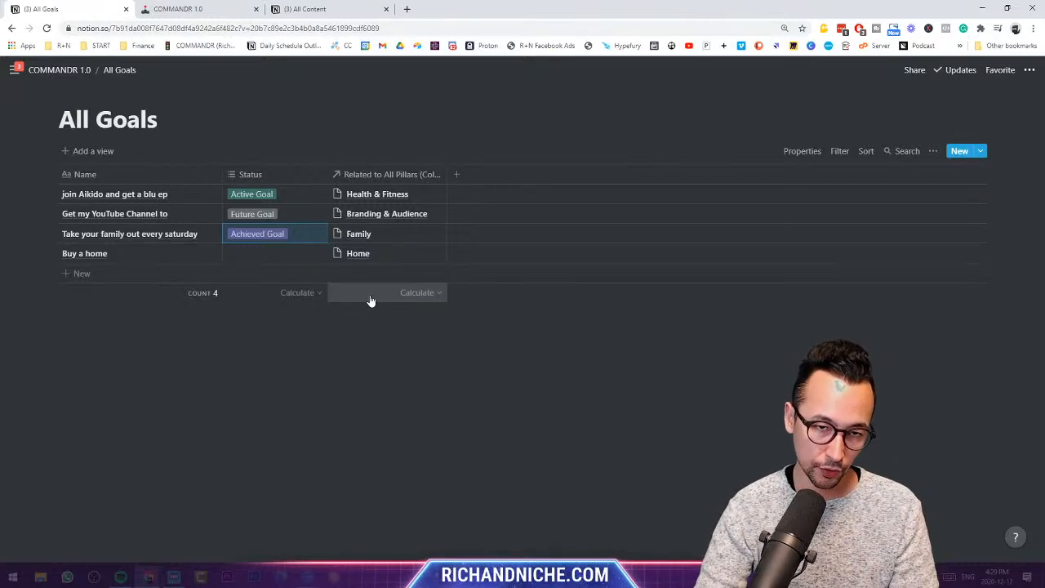
left_click_drag(448, 173, 473, 173)
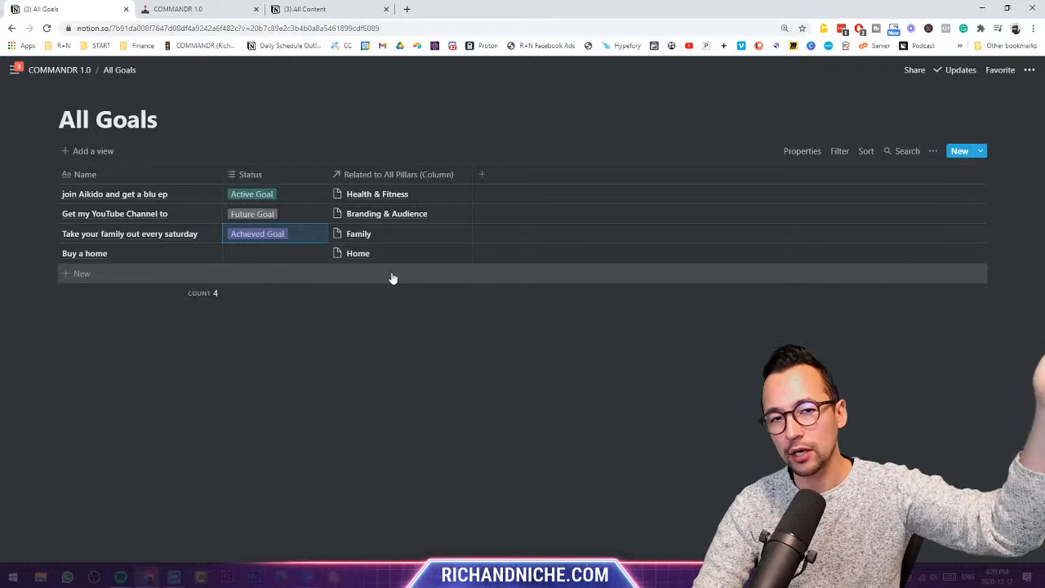
left_click(376, 176)
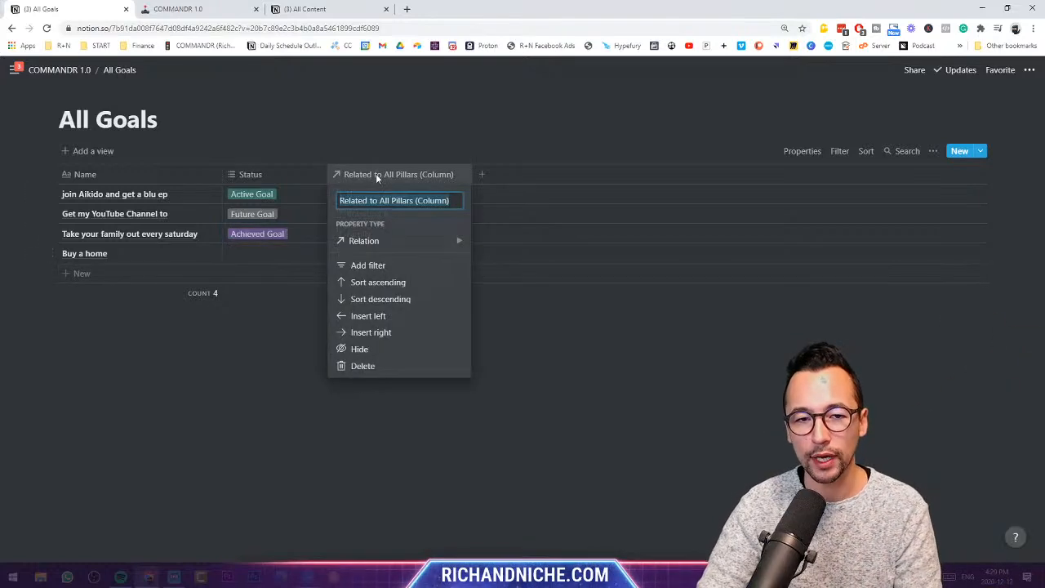
left_click(382, 353)
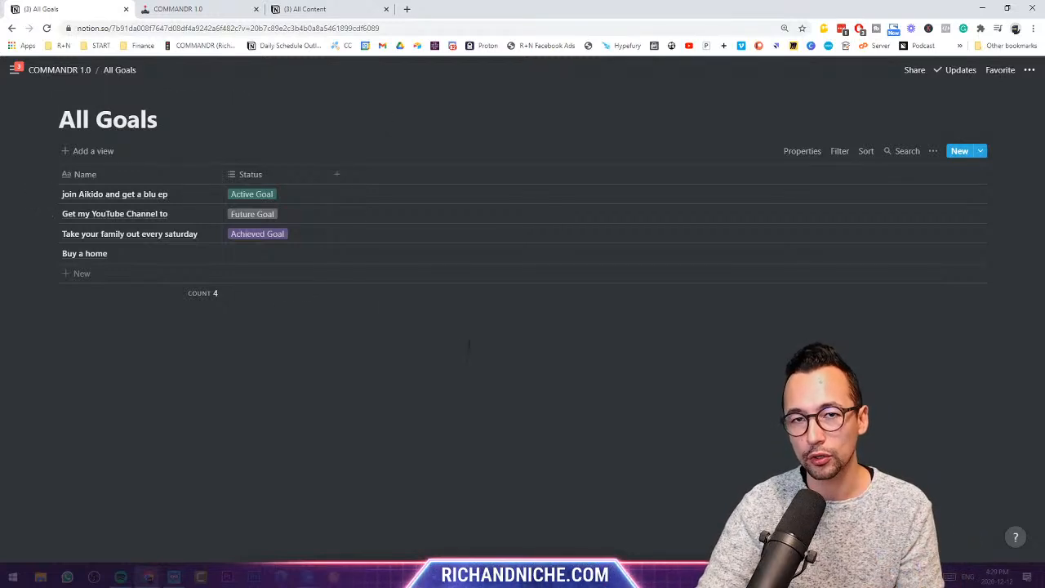
left_click(802, 151)
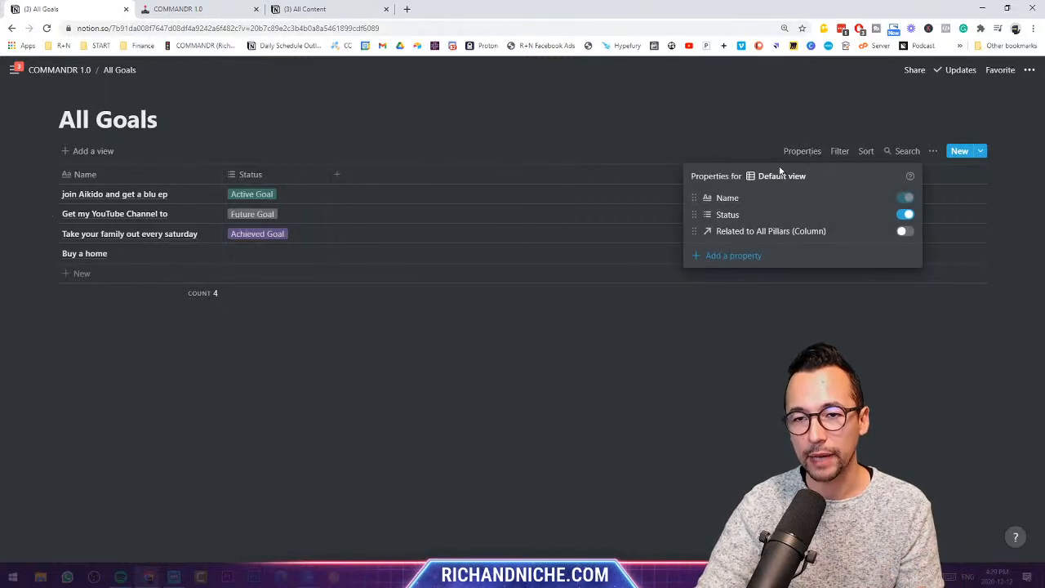
left_click(904, 231)
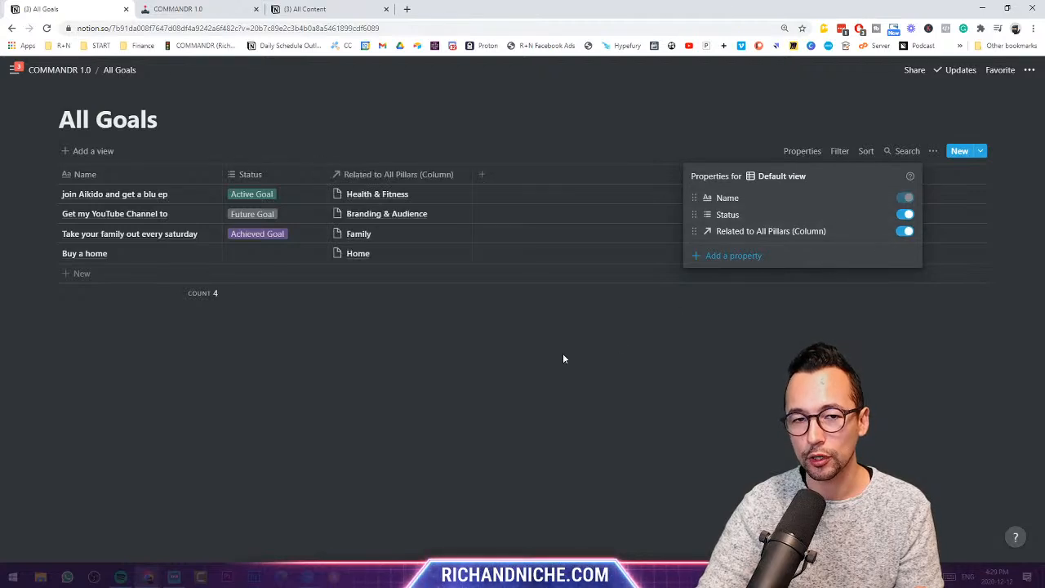
left_click(562, 357)
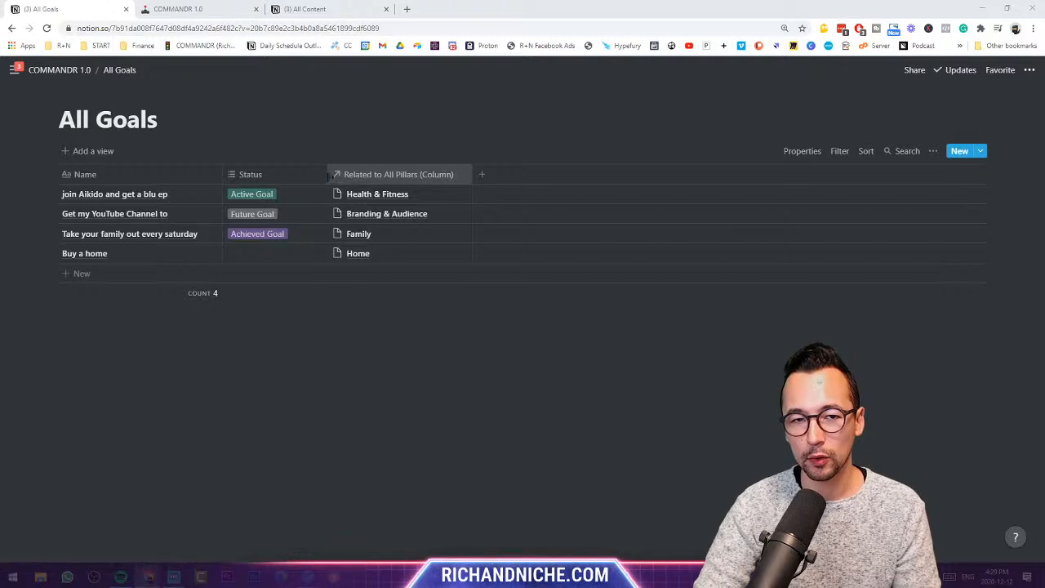
- Narrow Status slightly and insert a new property column left of Related to All Pillars
left_click_drag(326, 174, 312, 175)
left_click(376, 174)
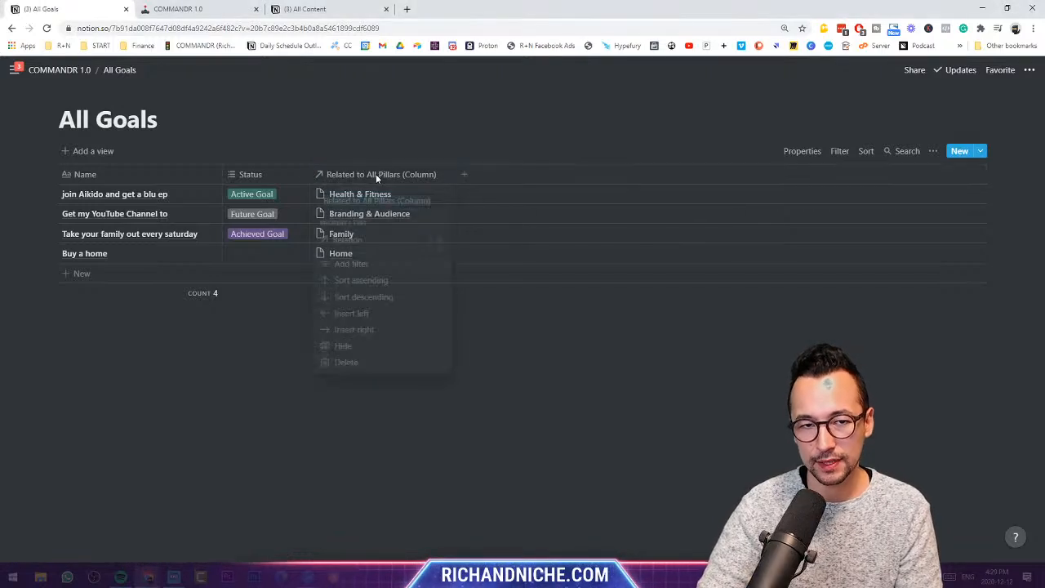
left_click(404, 316)
- Name the new column Timeline and enter 0-3 months for the first goal
left_click(364, 169)
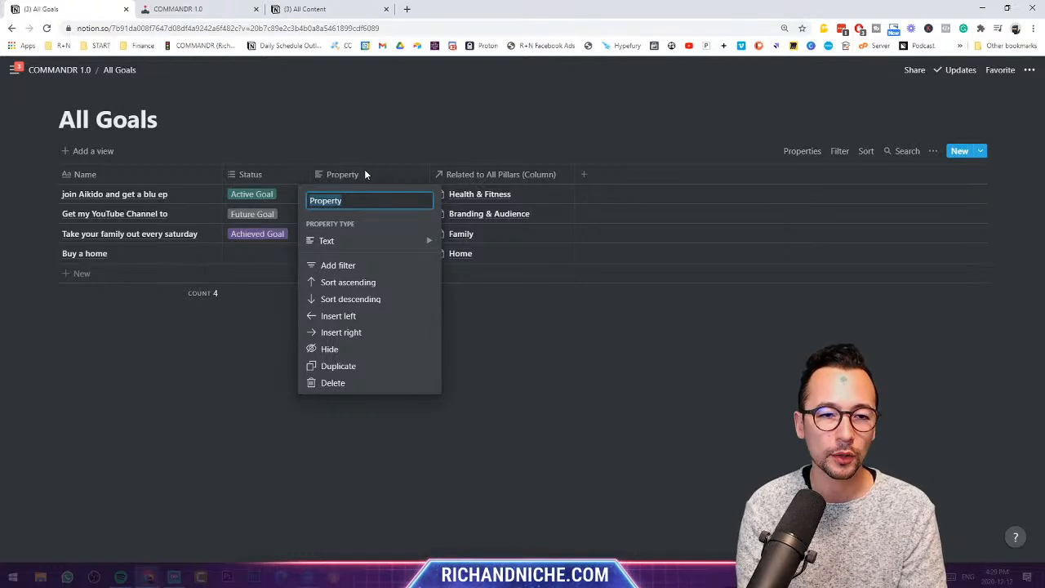
type("Timeline")
key("Return")
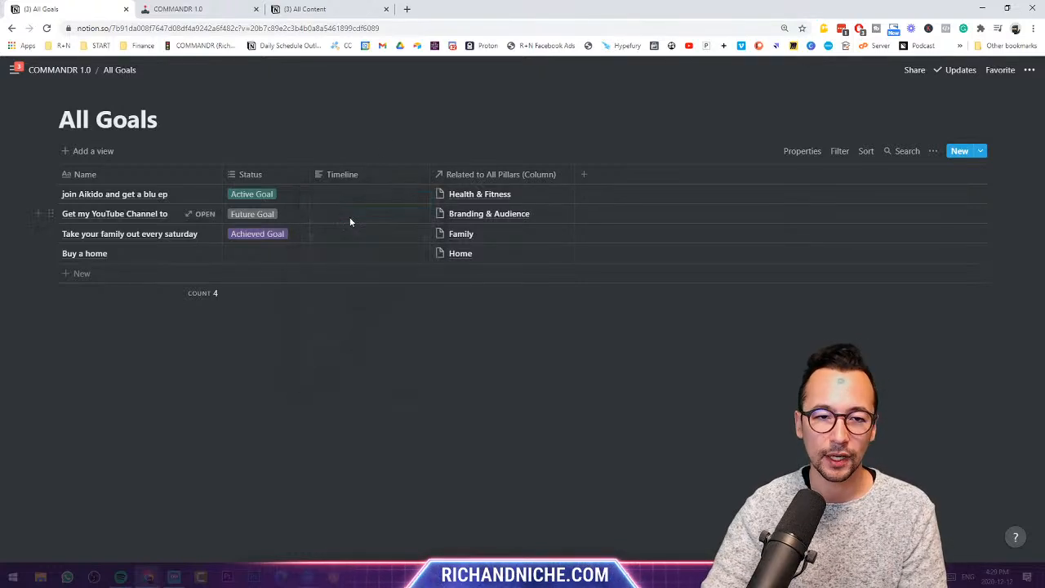
left_click(355, 197)
type("0-")
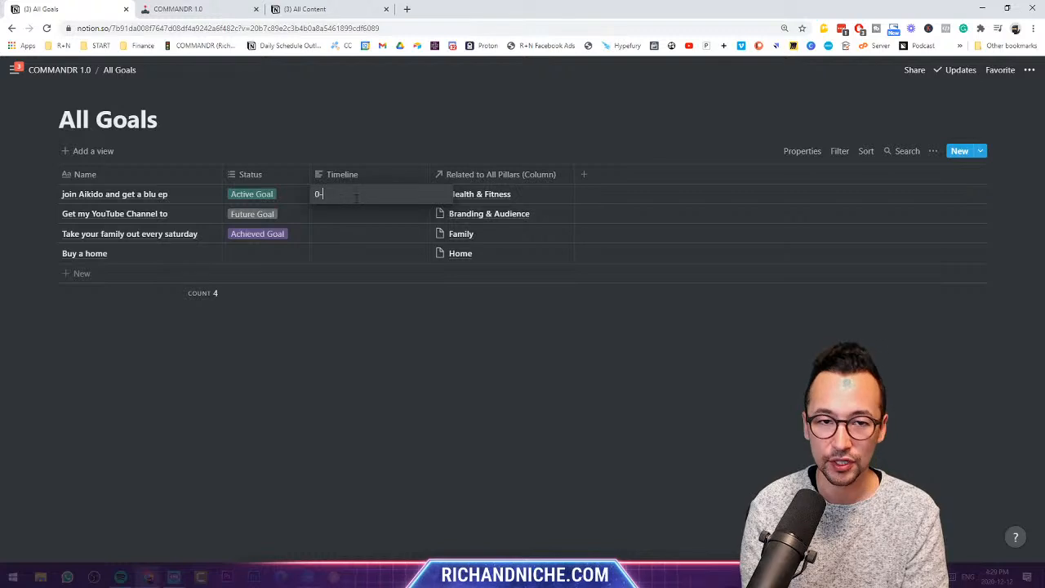
type("3 months")
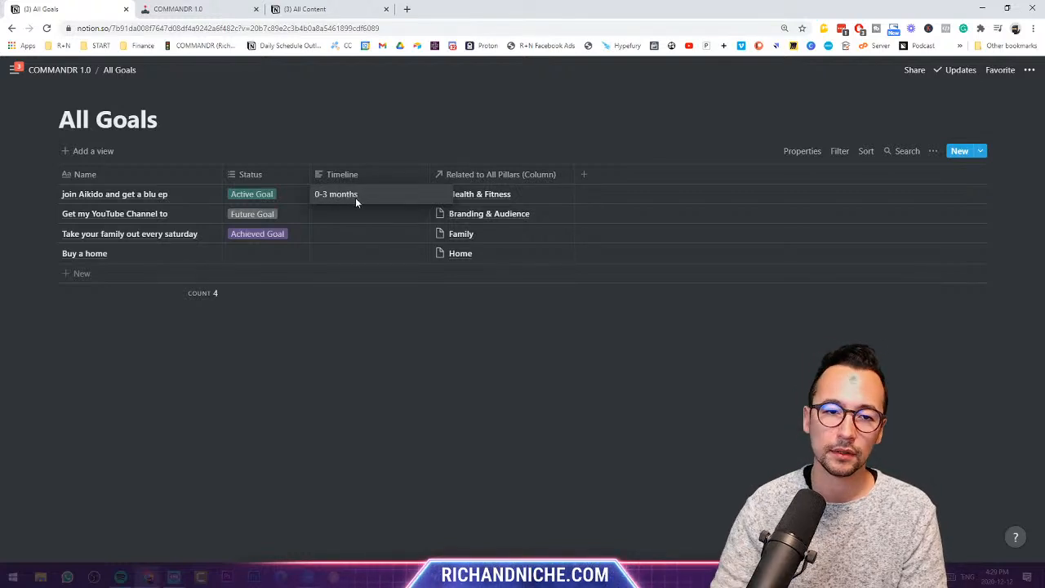
key("Escape")
- Make Timeline a select and add tags 3-6 months, 6-12 months, 1-2 years, 3-5 years
left_click(385, 175)
mouse_move(380, 249)
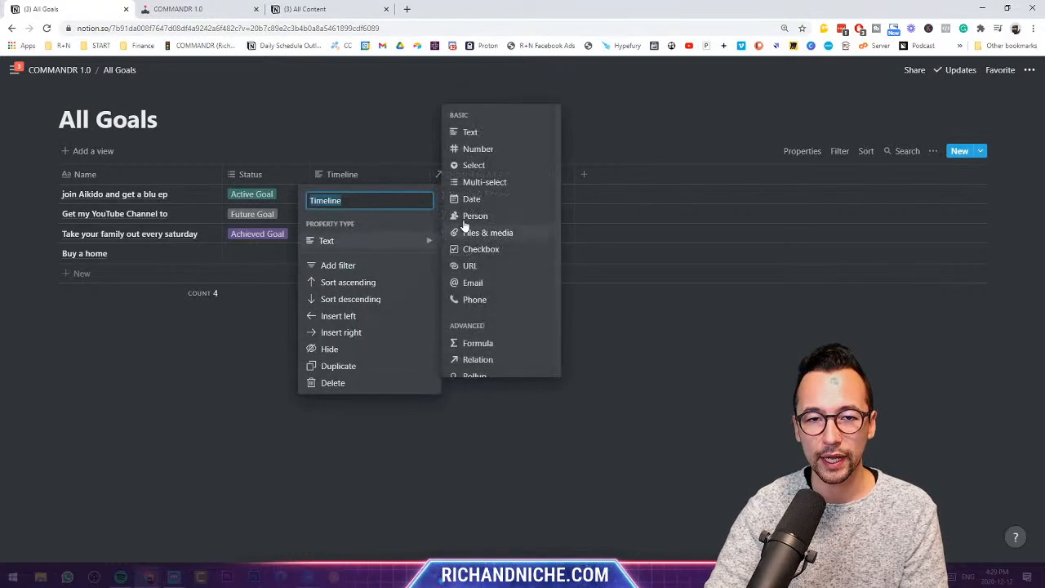
left_click(474, 165)
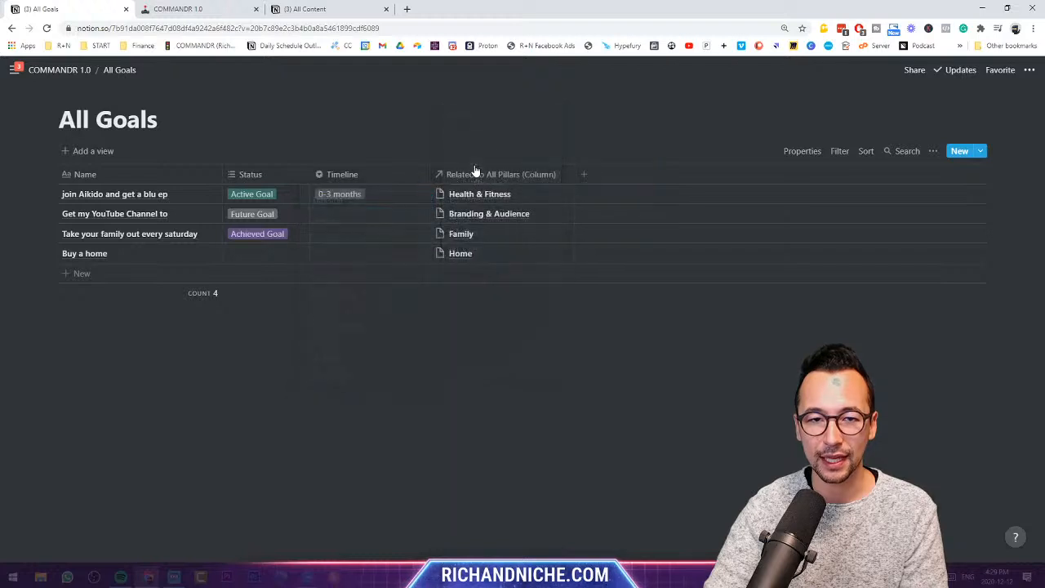
left_click(366, 215)
type("3-6 months")
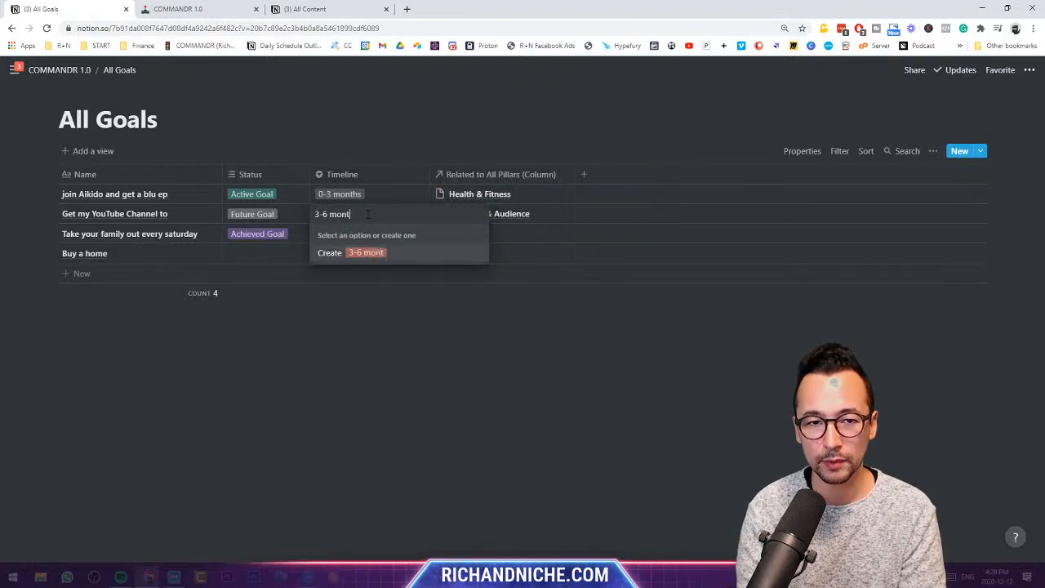
key("Return")
type("6-12 months")
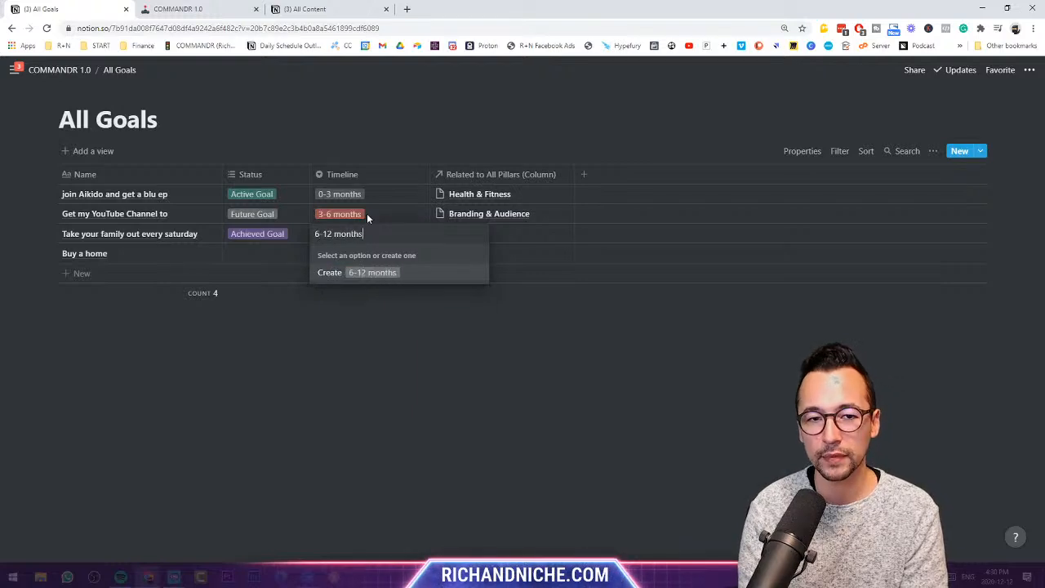
key("Return")
type("1-2 years")
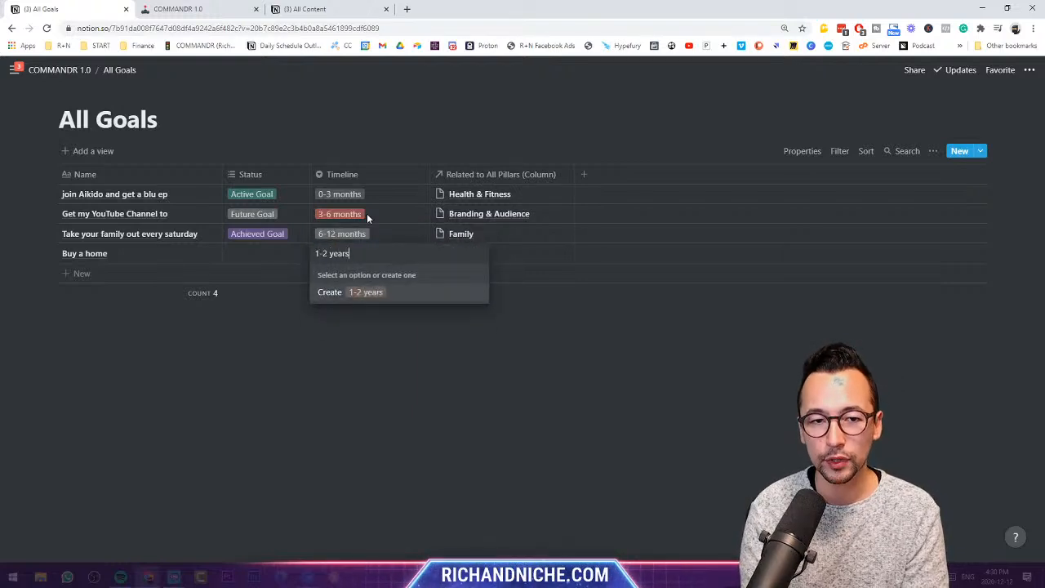
key("Return")
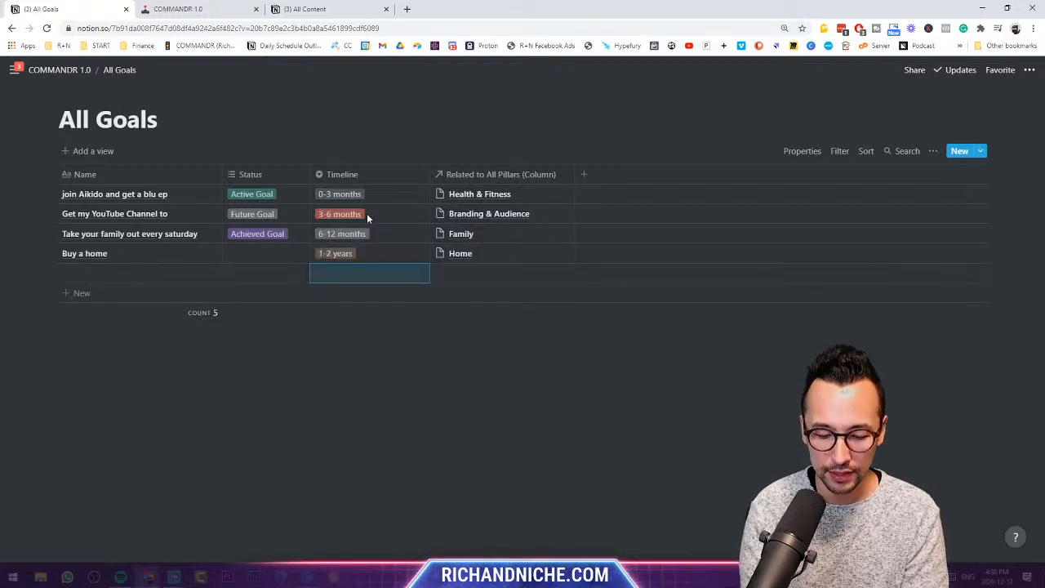
type("3-5 years")
key("Return")
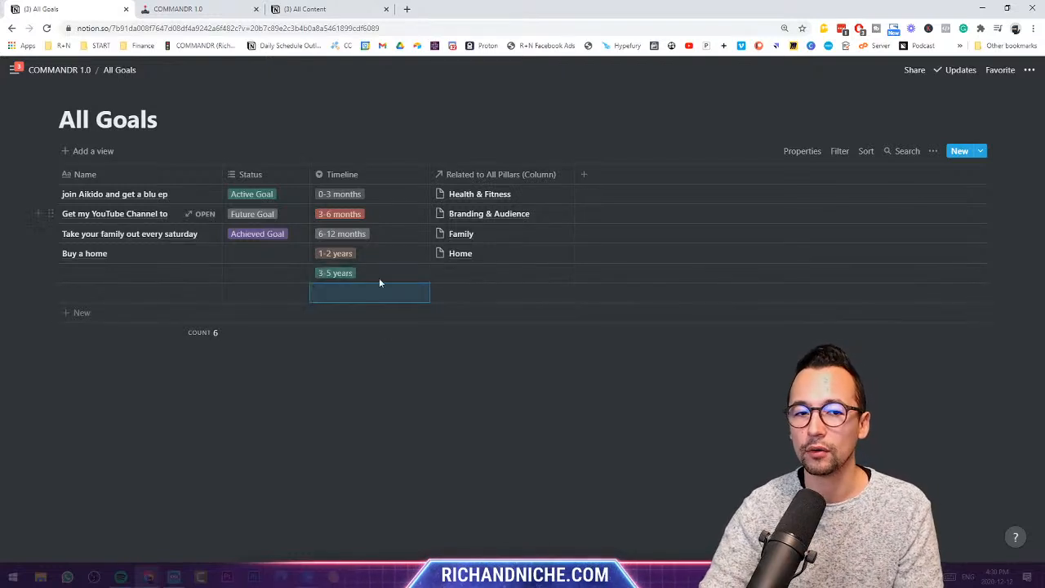
- Rename the 3-5 years option to 3-5+ years and narrow the Timeline column
left_click(417, 178)
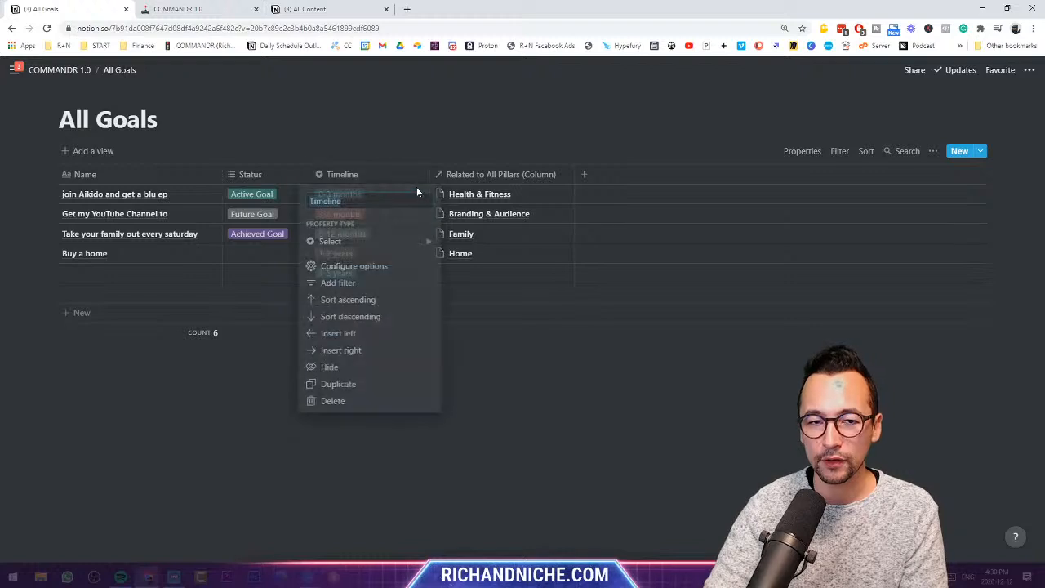
left_click(414, 265)
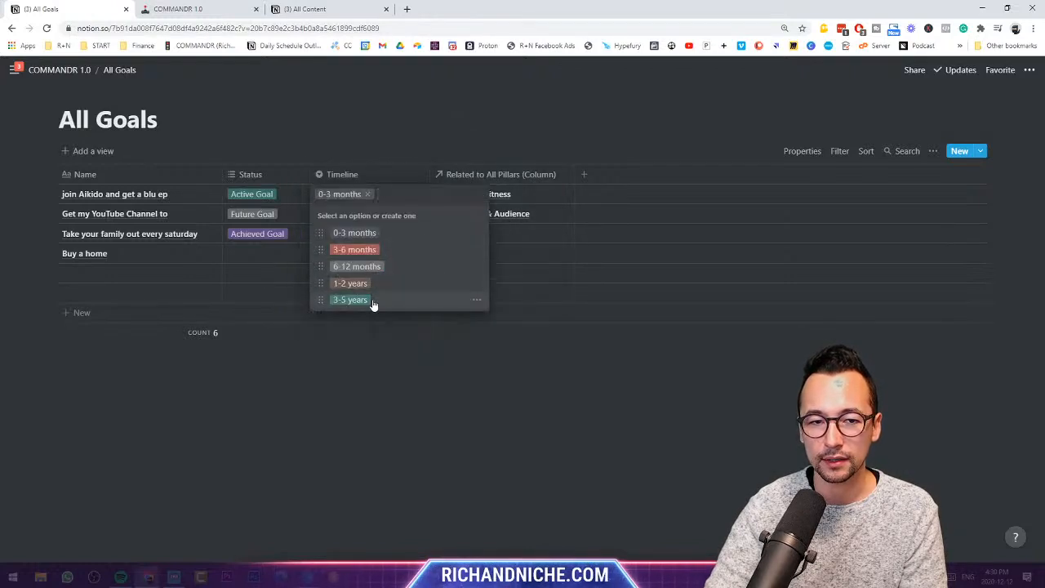
left_click(477, 299)
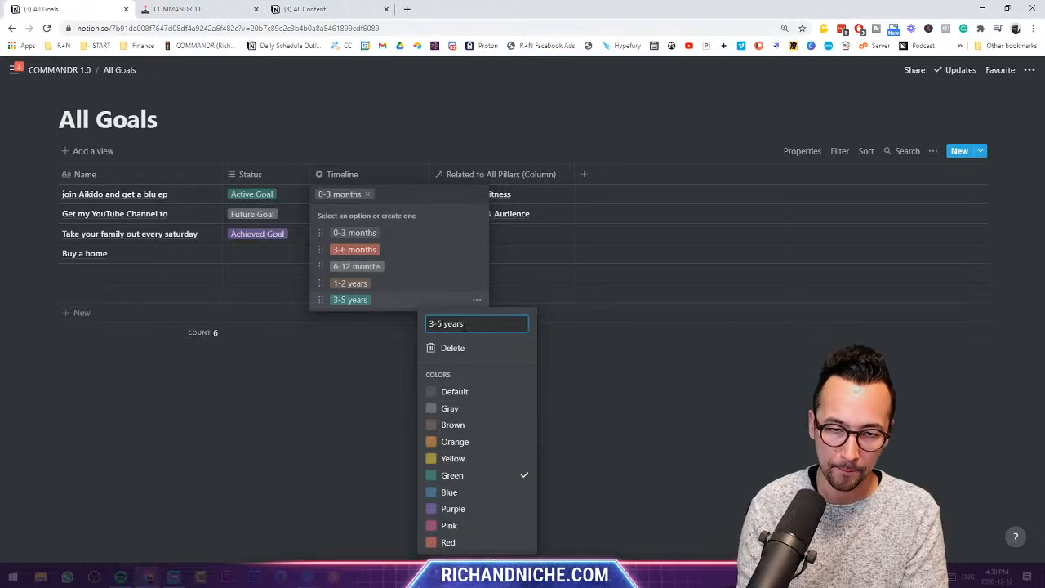
left_click(439, 324)
type("+")
left_click(376, 389)
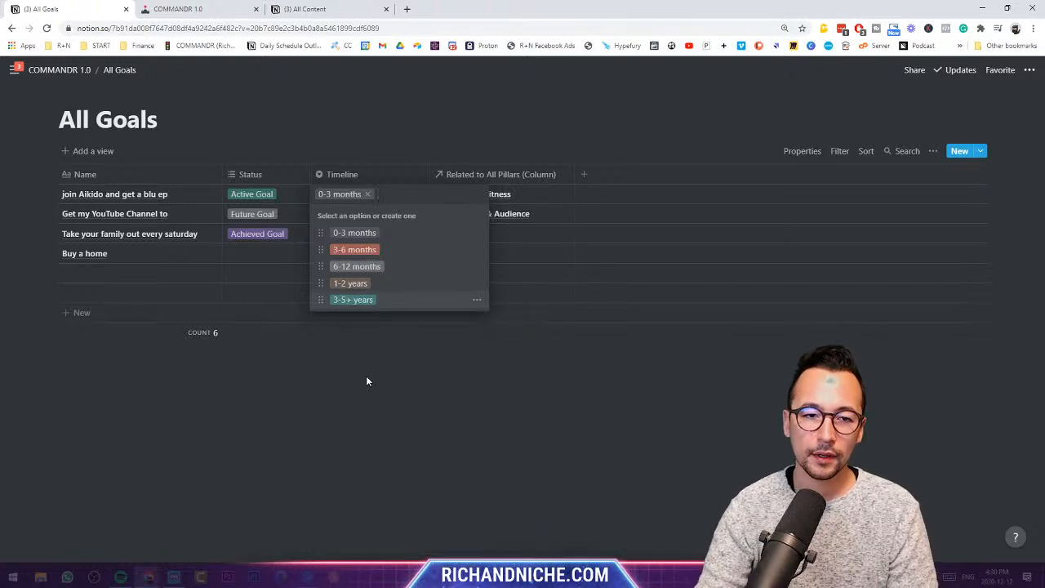
left_click(367, 381)
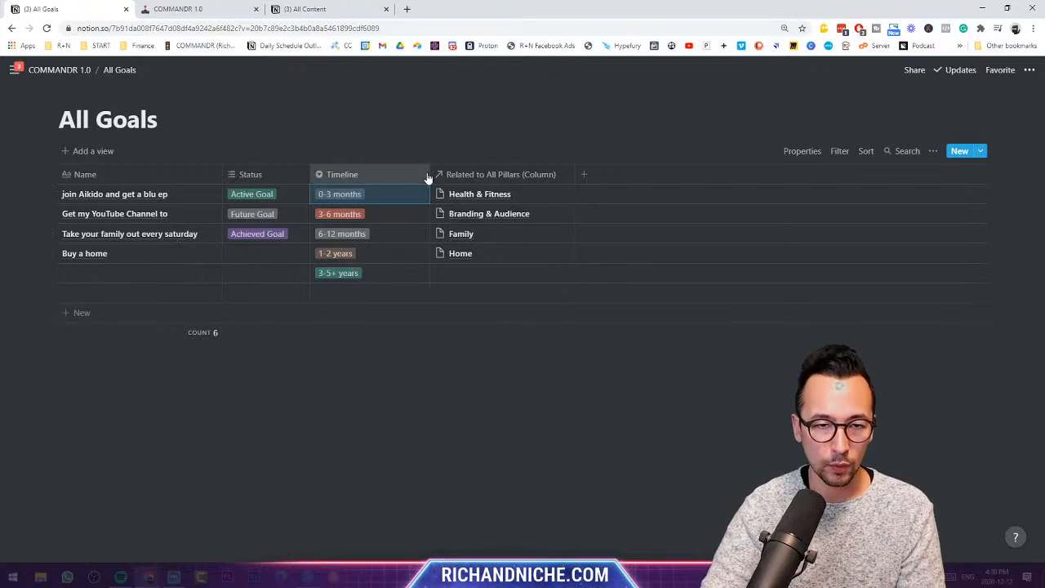
left_click_drag(429, 173, 397, 173)
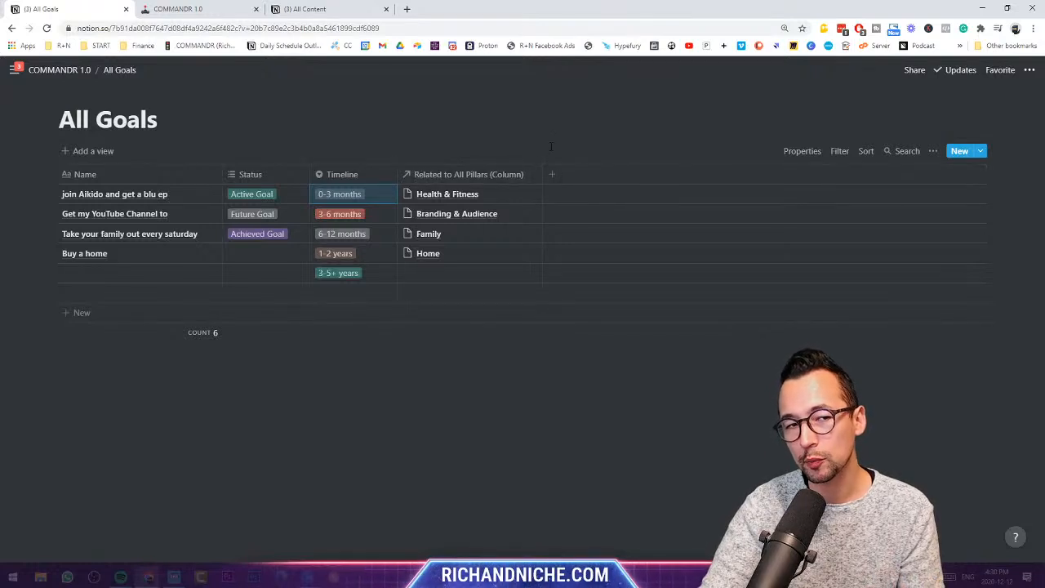
- Fix the first goal to end 'blue belt' and append '1000 subs' to the YouTube goal
left_click(175, 193)
key("BackSpace")
key("BackSpace")
key("BackSpace")
type("e belt")
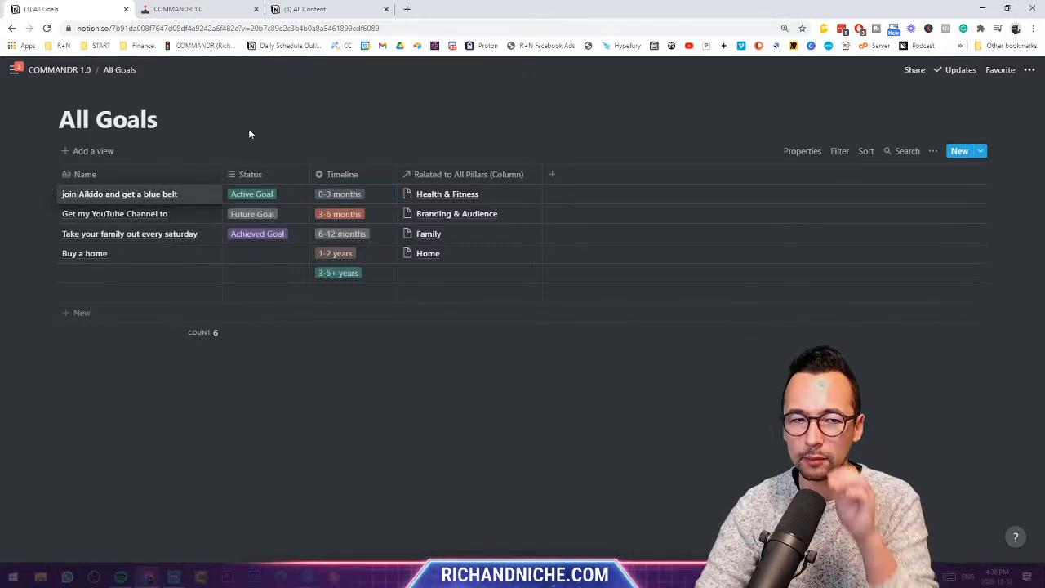
left_click(175, 219)
type("1000 subs")
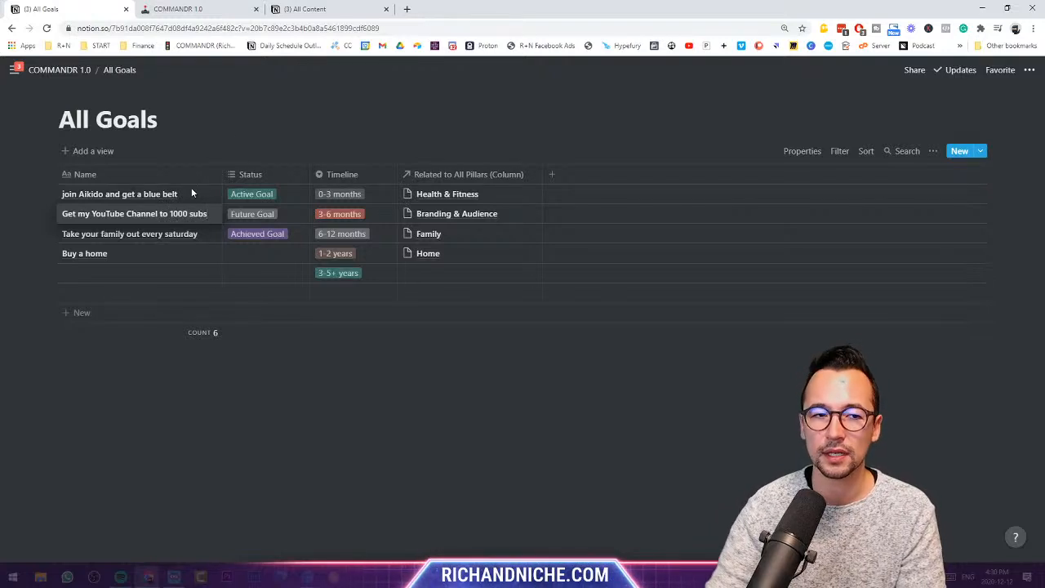
key("Escape")
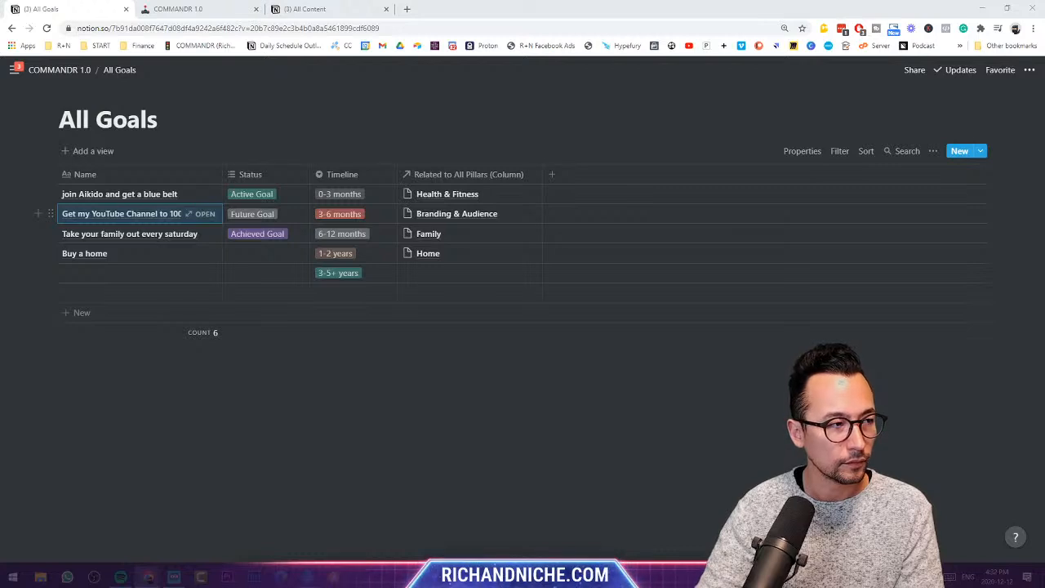
- Add a full-page table titled All Objectives below All Goals in The Vault
left_click(58, 69)
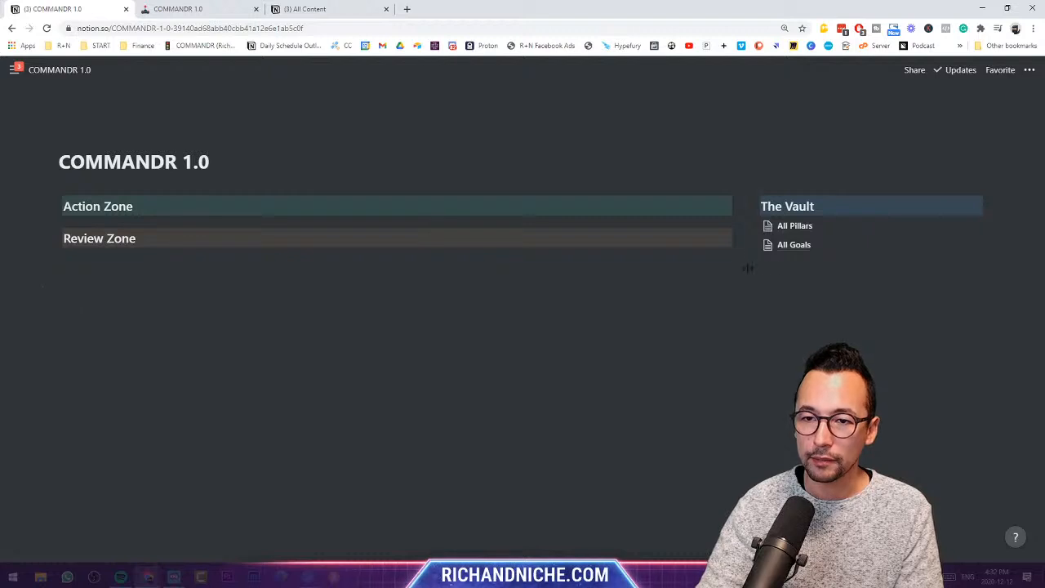
left_click(747, 268)
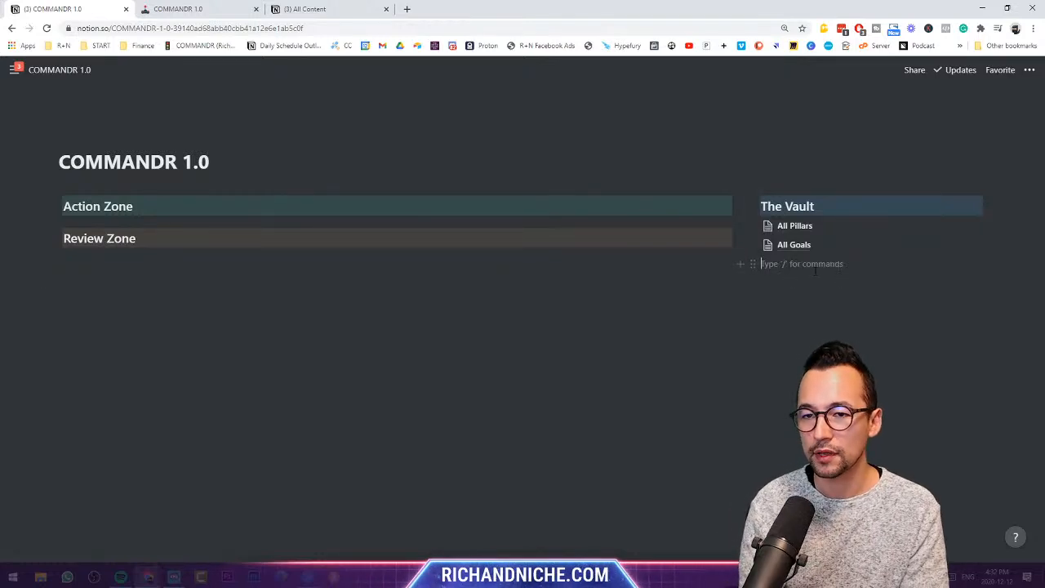
left_click(739, 264)
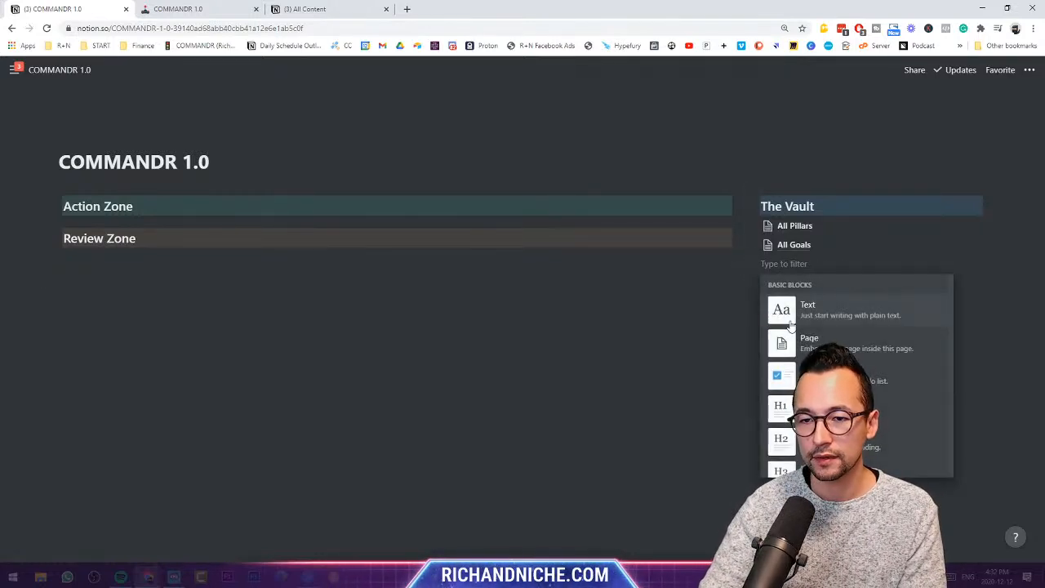
scroll(790, 322, "down", 6)
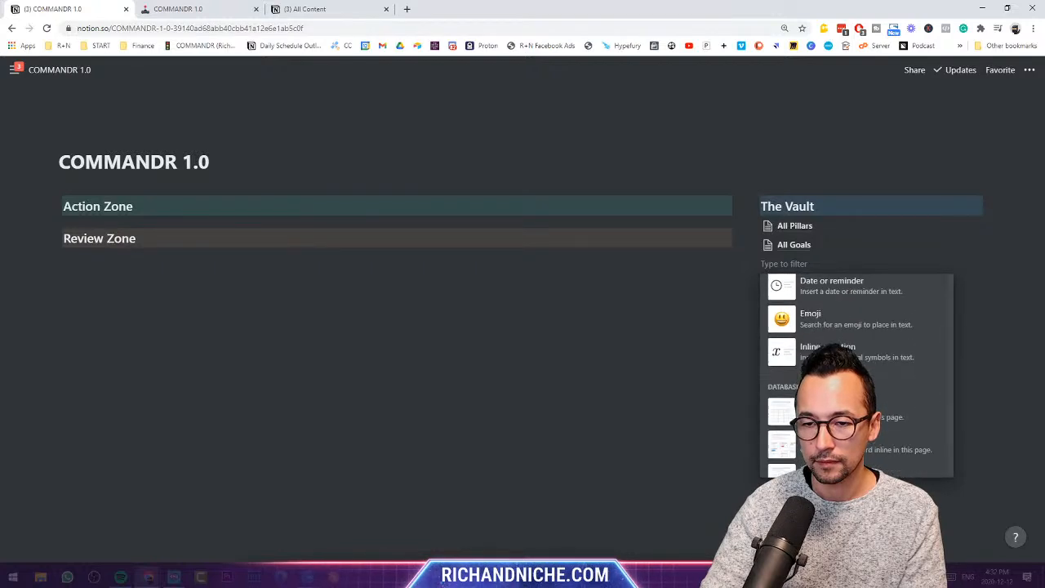
scroll(816, 384, "down", 3)
left_click(820, 391)
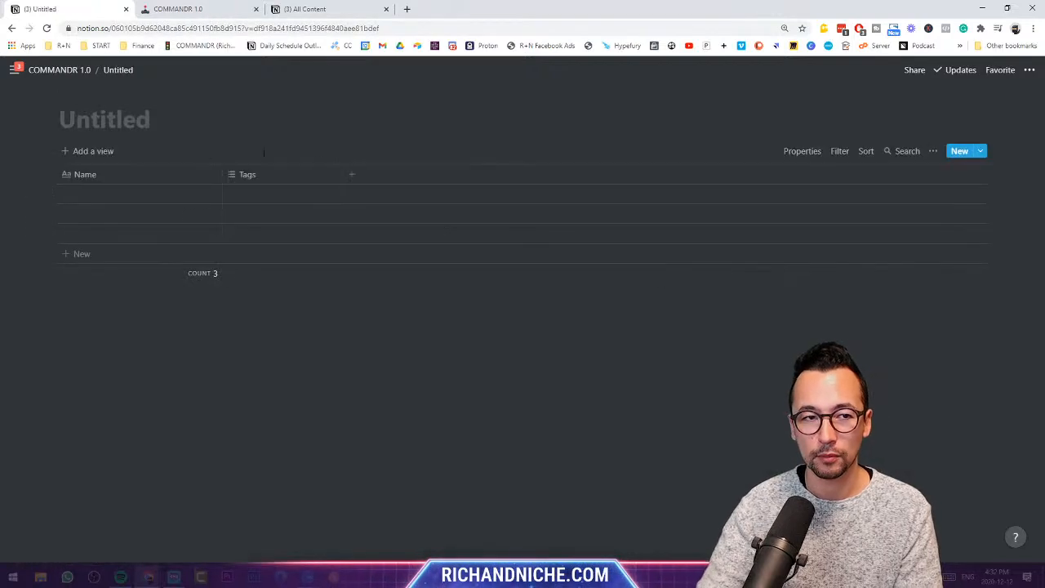
type("All Objectives")
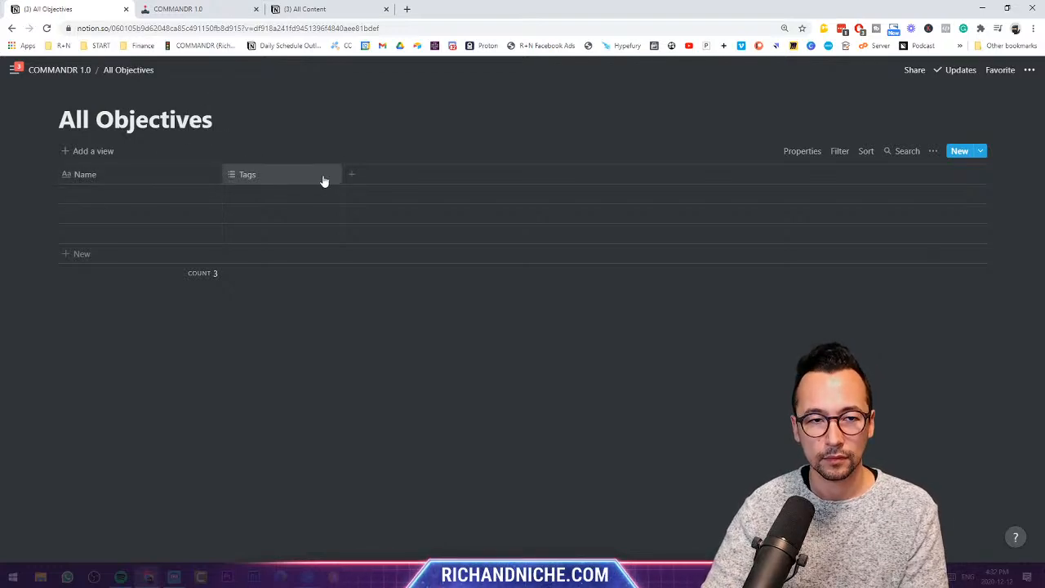
left_click(76, 71)
- Open All Goals and hide the Related to All Pillars (Column) column
left_click(798, 245)
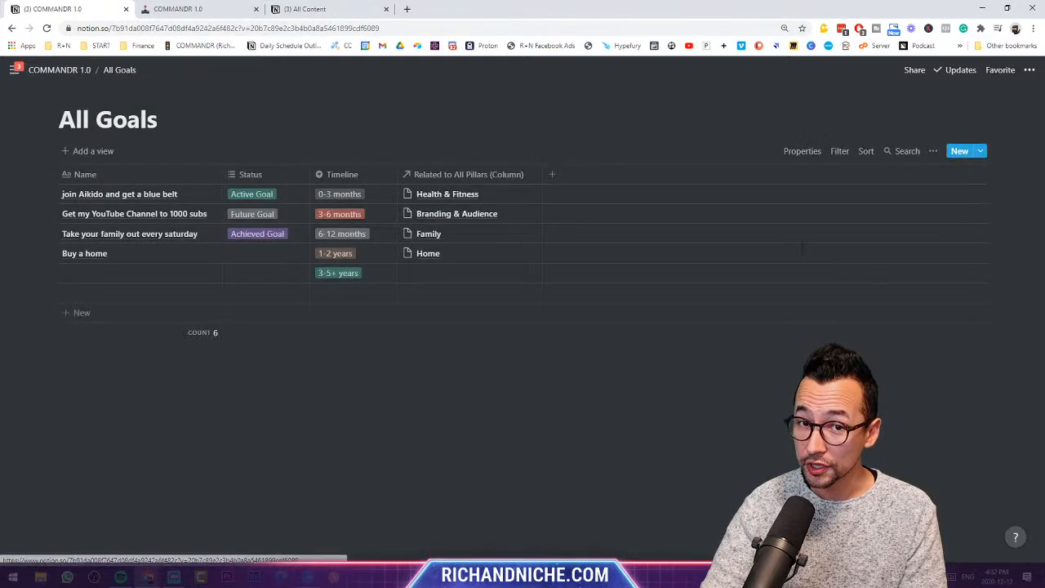
left_click(515, 176)
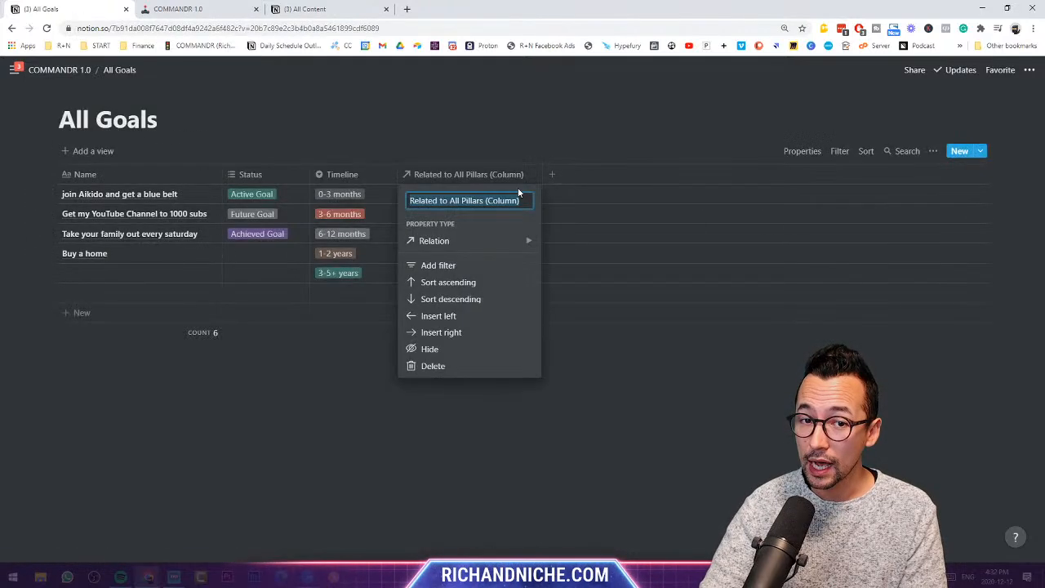
left_click(461, 350)
- Add a relation property to All Objectives named Related Objectives
left_click(409, 178)
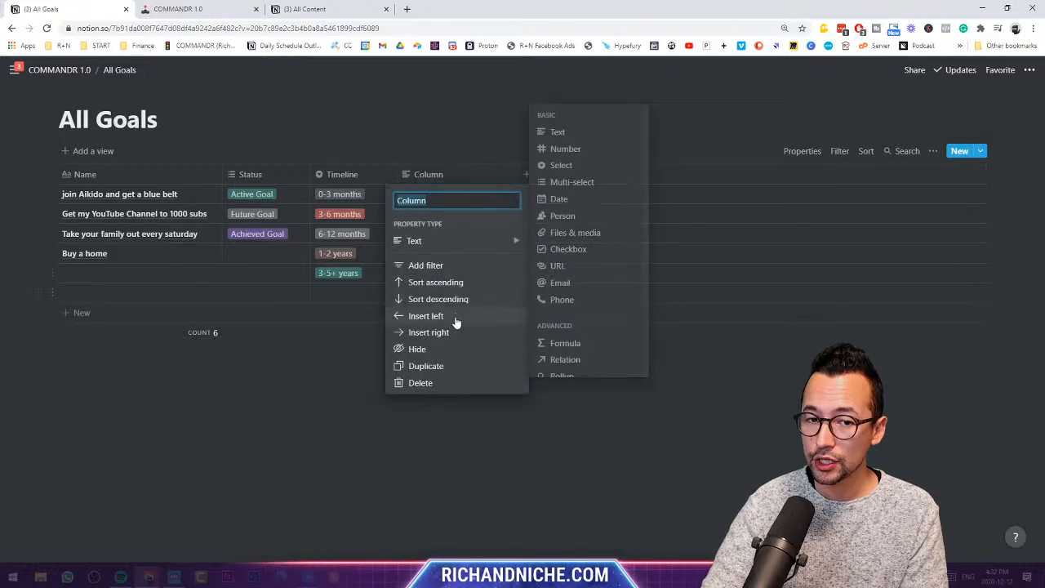
mouse_move(458, 245)
left_click(563, 359)
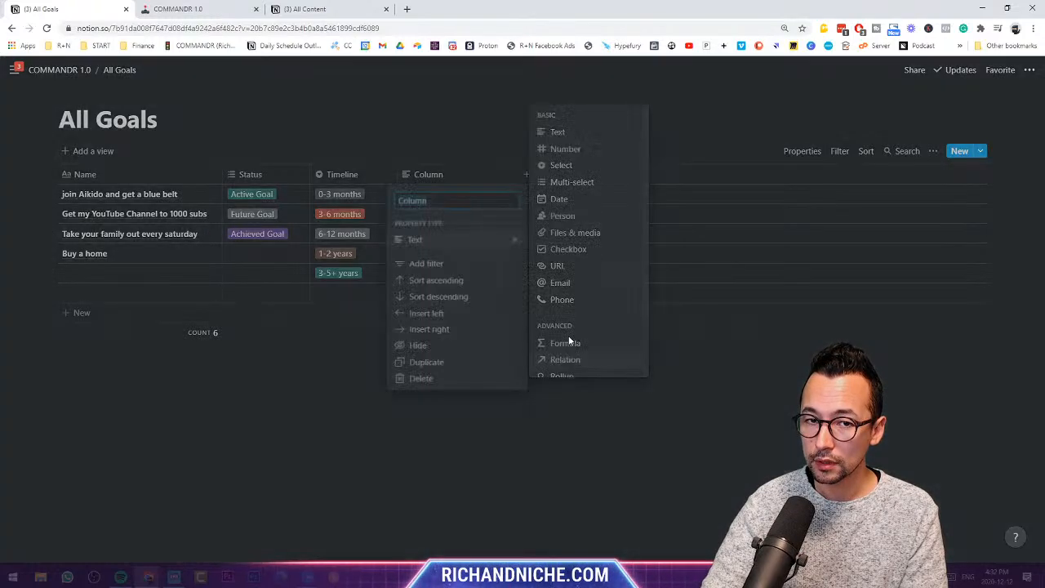
left_click(543, 326)
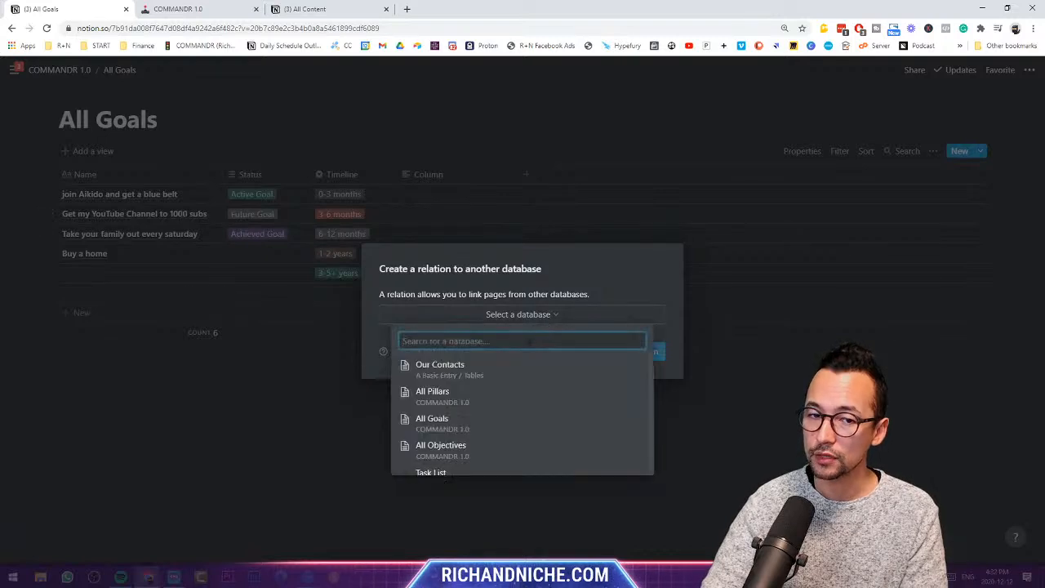
left_click(473, 445)
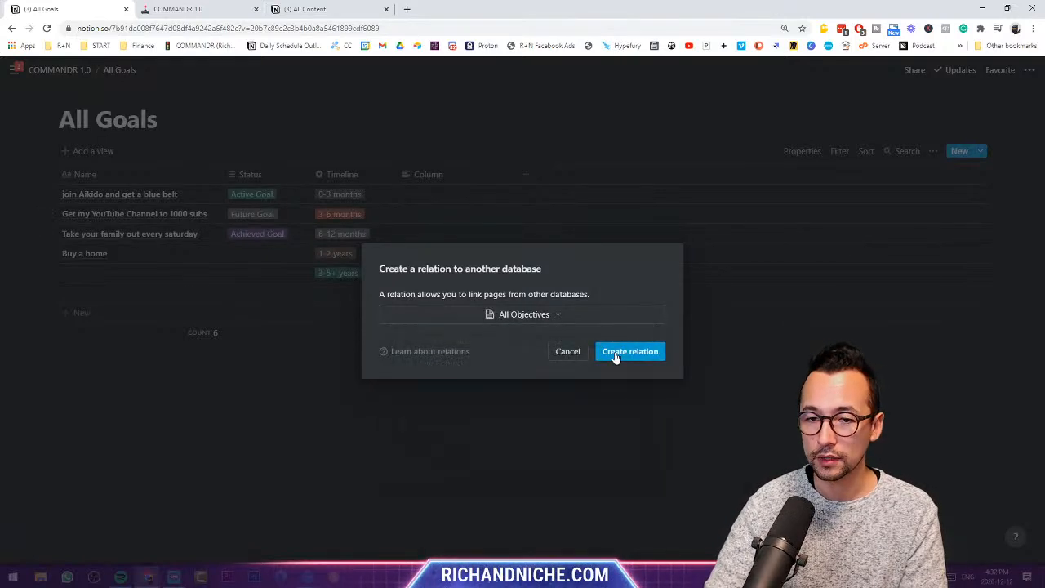
key("Return")
left_click(447, 175)
type("Re")
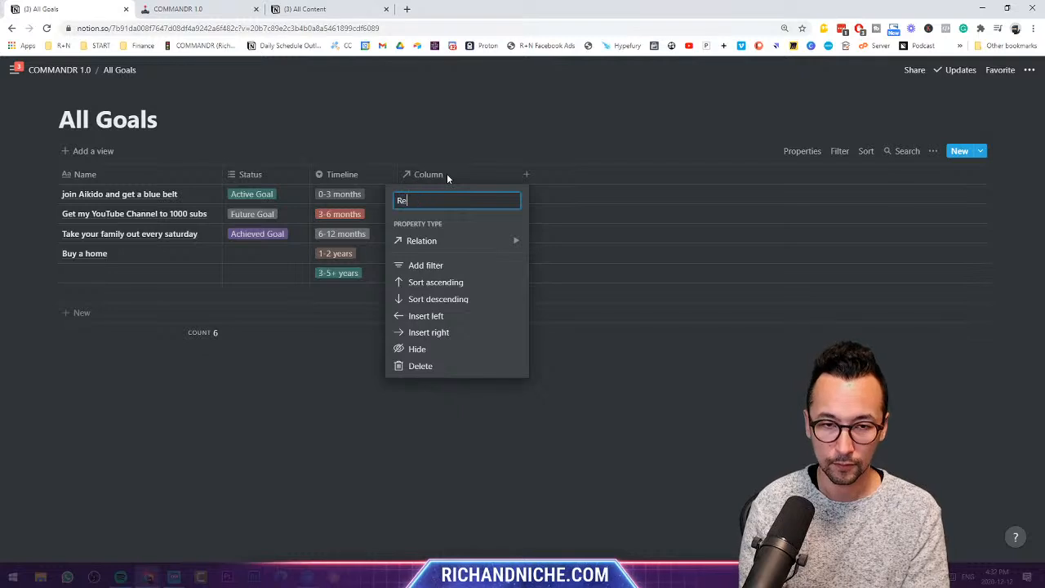
type("lated Objectives")
key("Return")
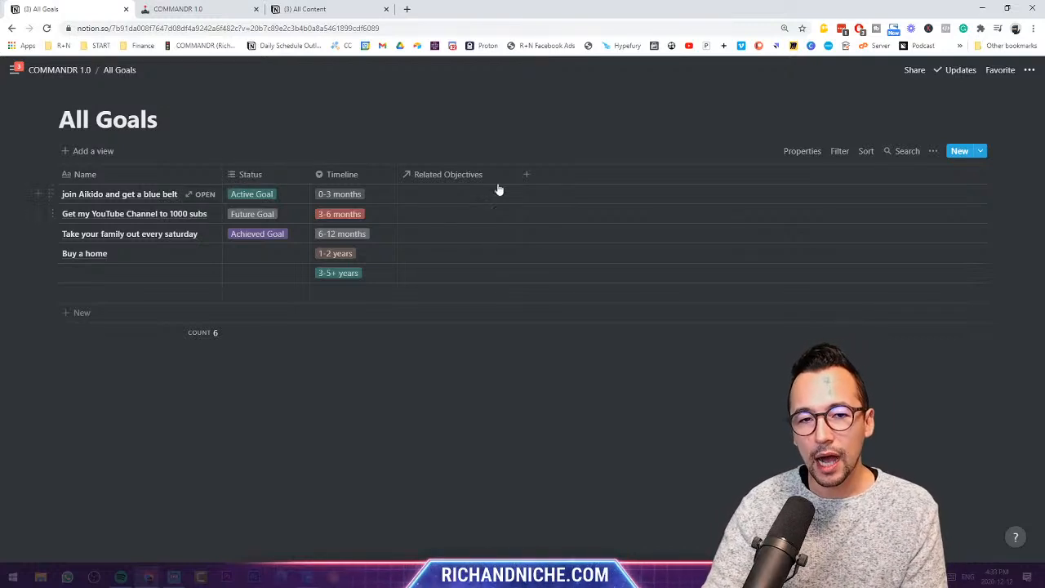
- Widen Related Objectives and retitle the YouTube goal 'Grow my YouTube Channel to Respectable Levels'
left_click_drag(515, 174, 553, 174)
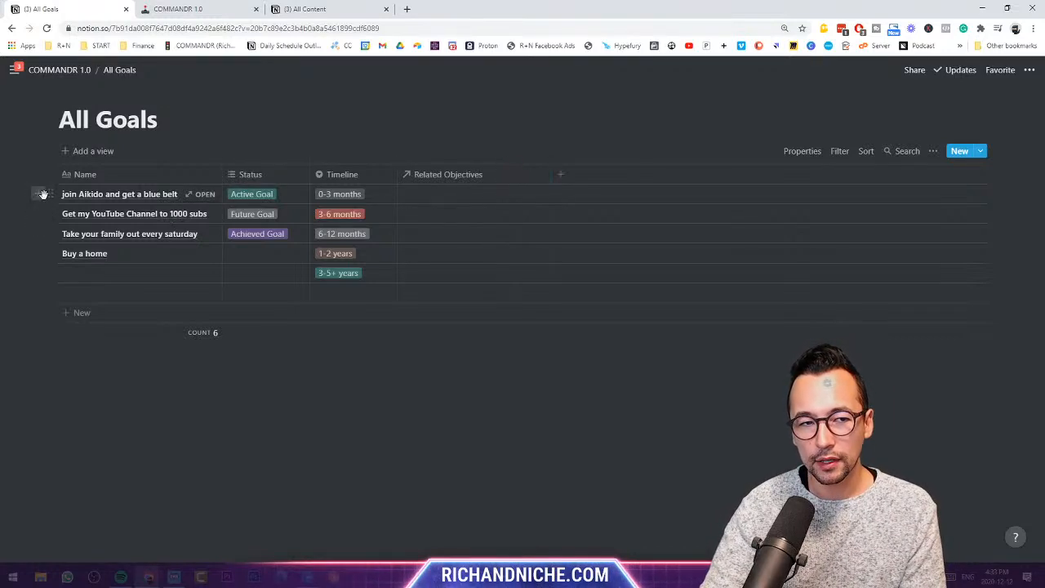
left_click(124, 216)
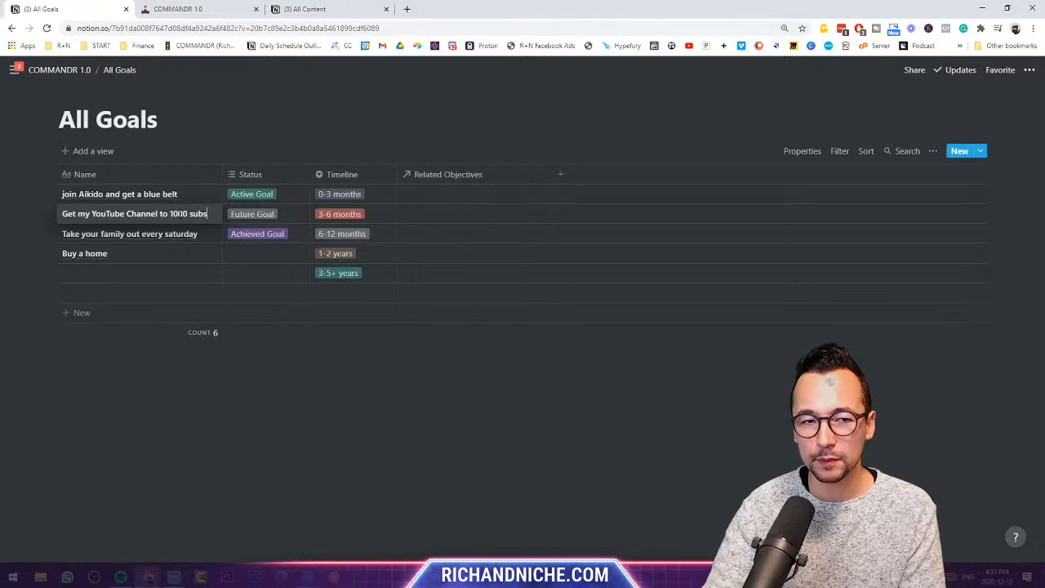
left_click_drag(209, 214, 42, 215)
type("Grow")
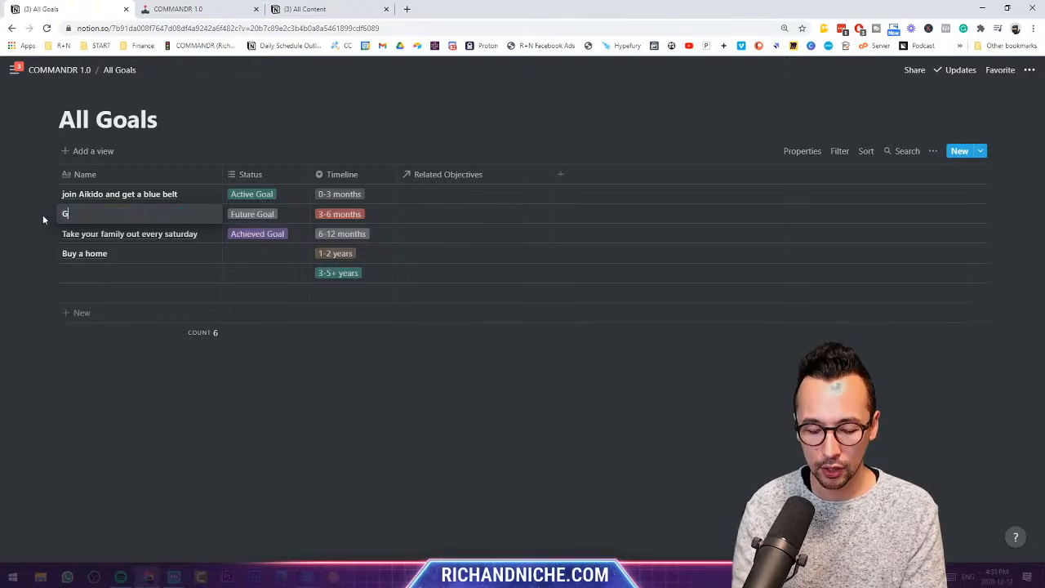
key("BackSpace")
key("BackSpace")
type("ow my YouT")
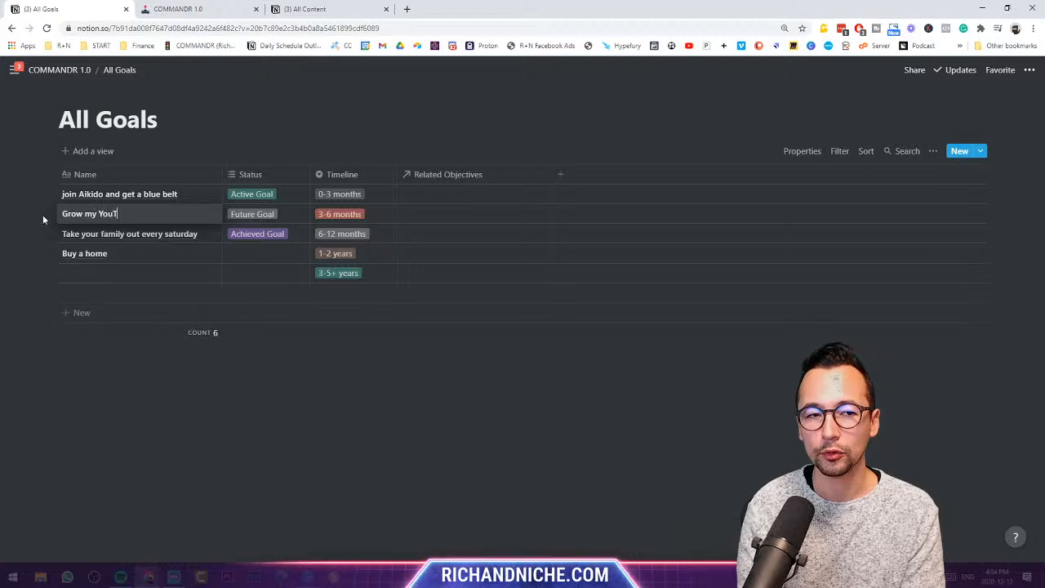
type("ube Chahnel to")
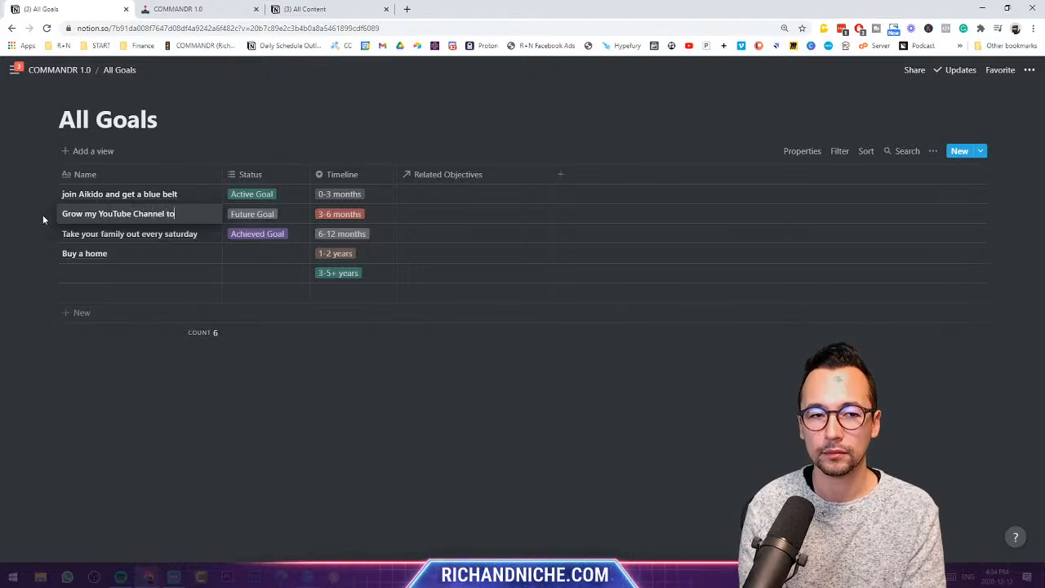
type(" Respectiable Levels")
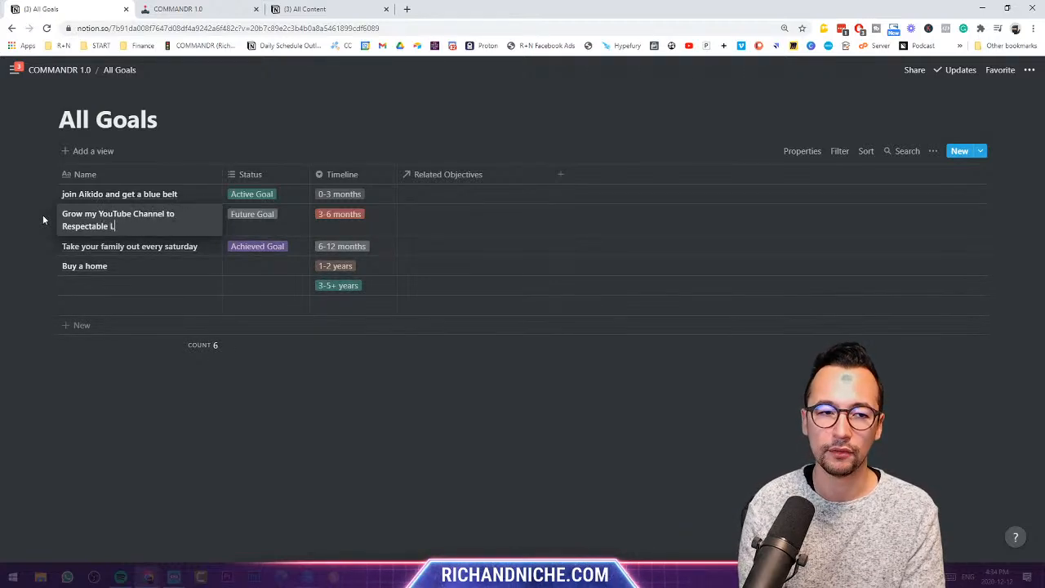
key("Escape")
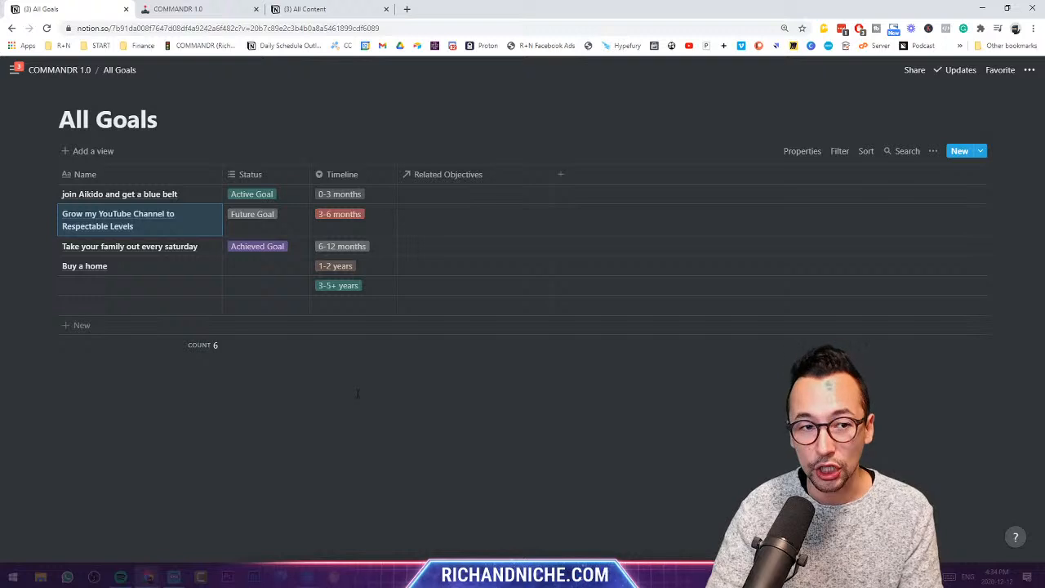
- Create and link the objective 'Create 4 Videos per month' to the YouTube goal
left_click(431, 216)
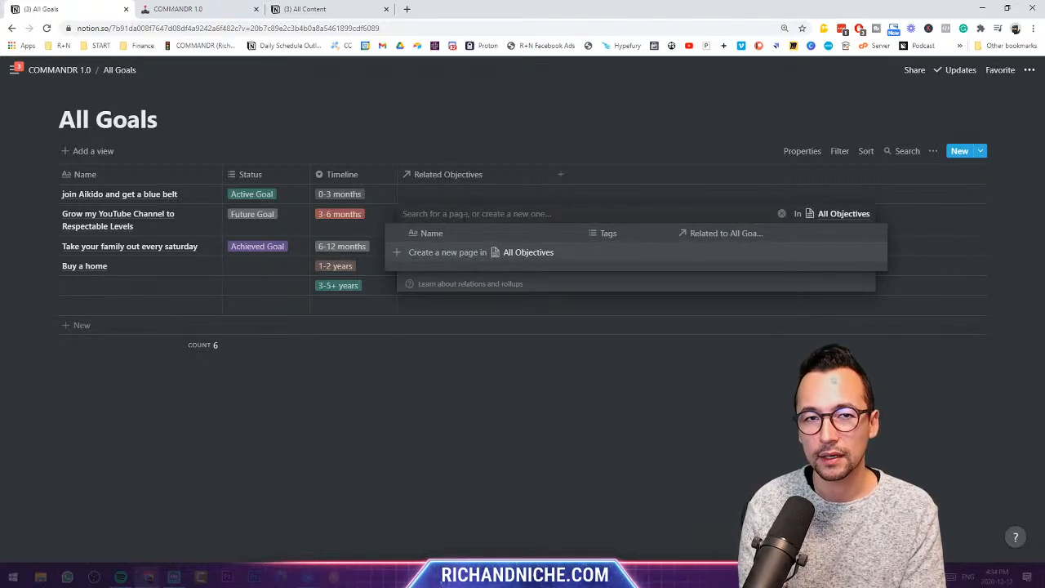
type("Creat")
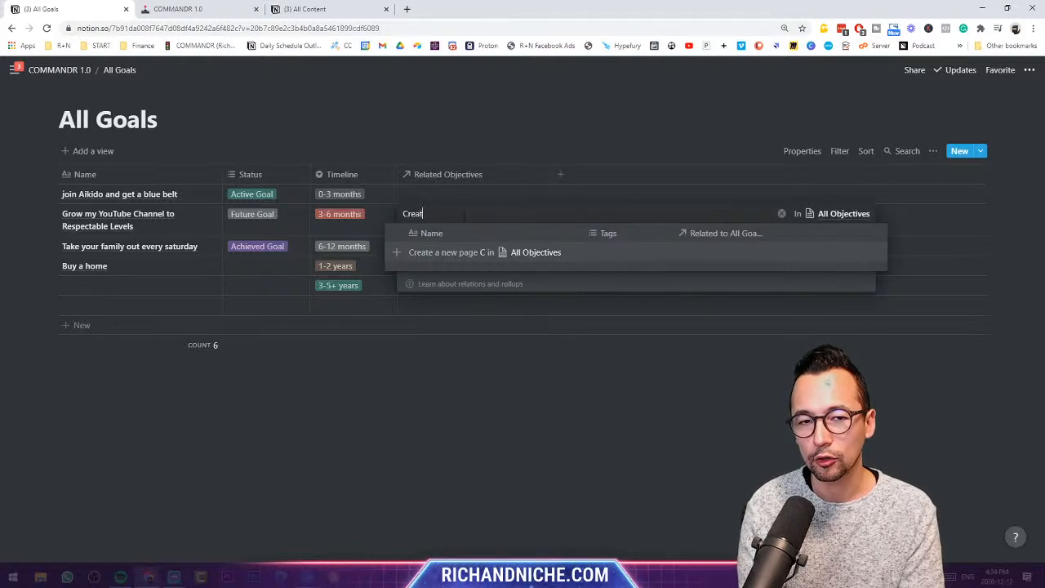
type("e 4 Videos per month")
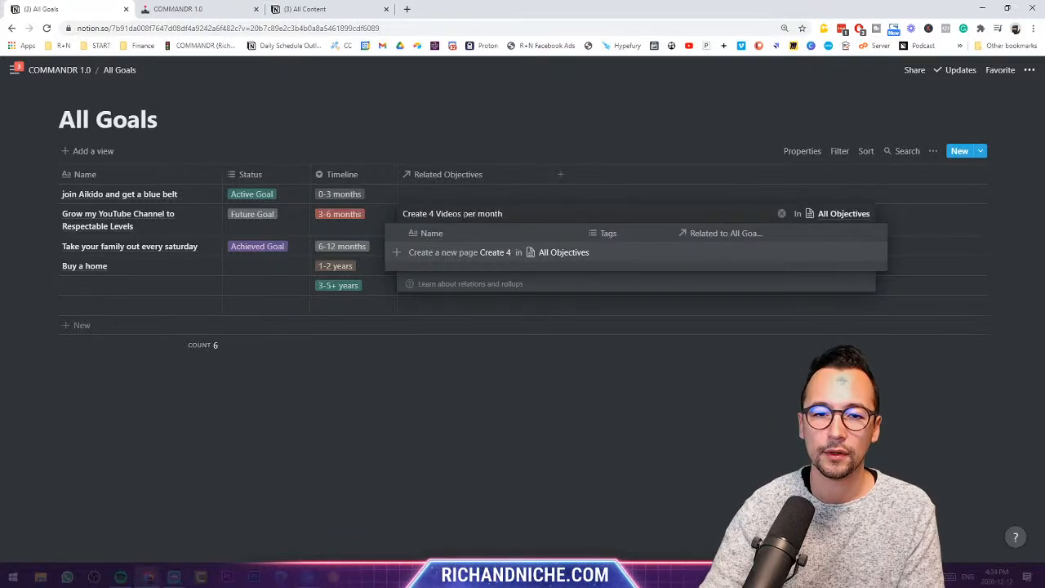
left_click(478, 255)
left_click(487, 396)
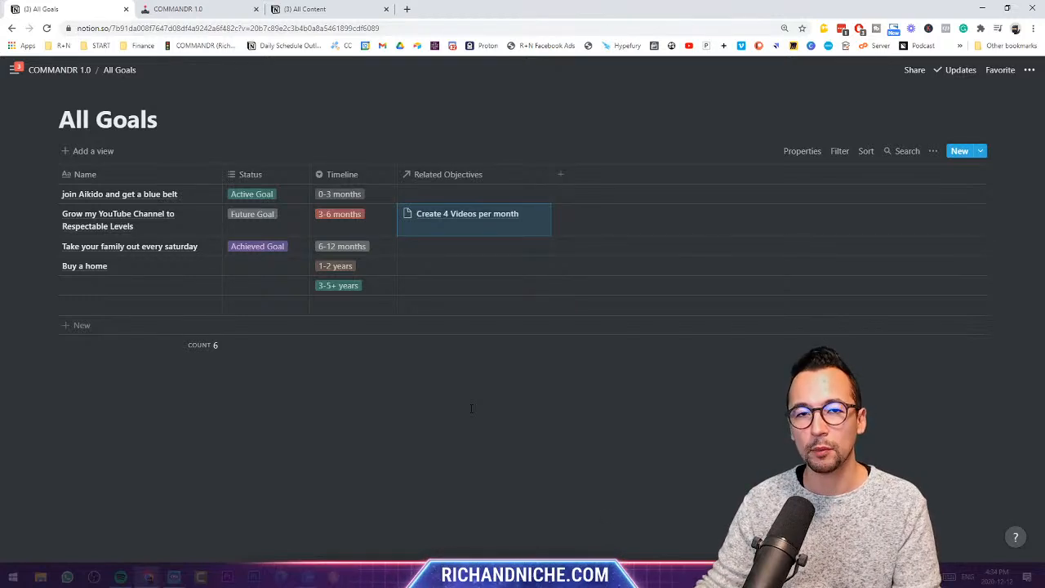
- Create and link 'Interview 2x Popular Niche Authorities', then widen Related Objectives and Name
left_click(536, 215)
type("I")
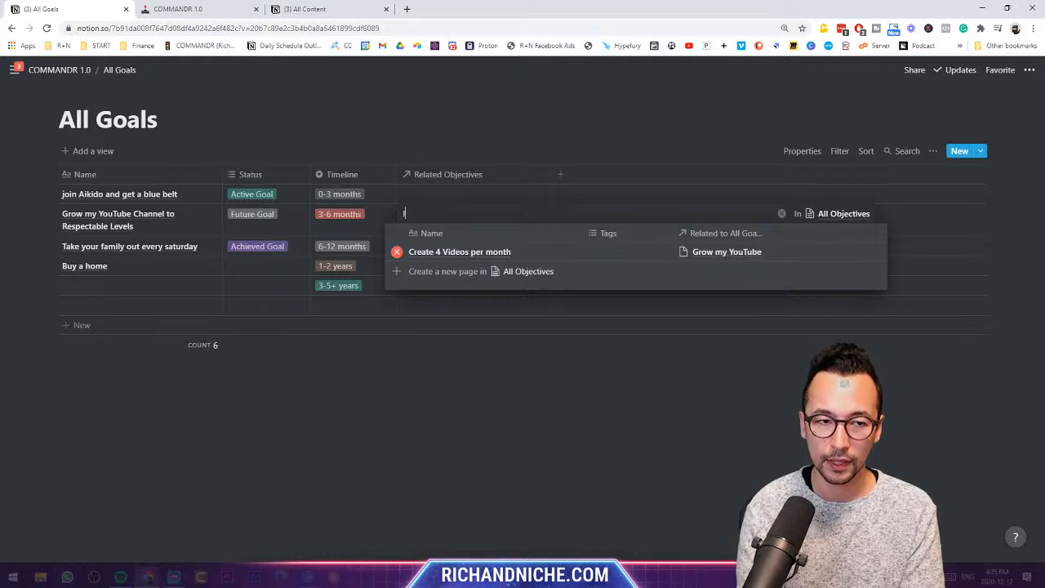
type("nterview 2 P")
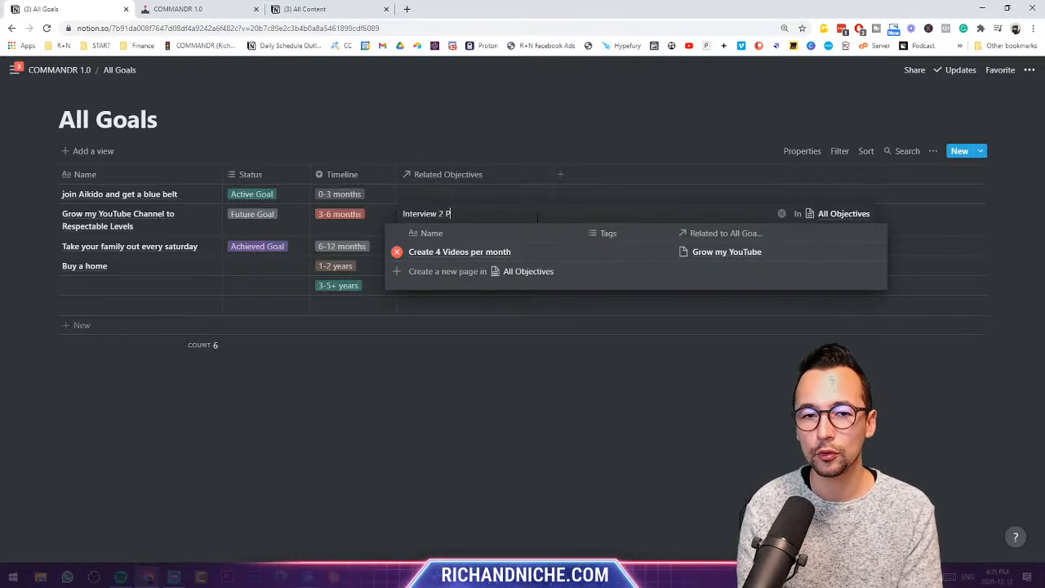
type("opular")
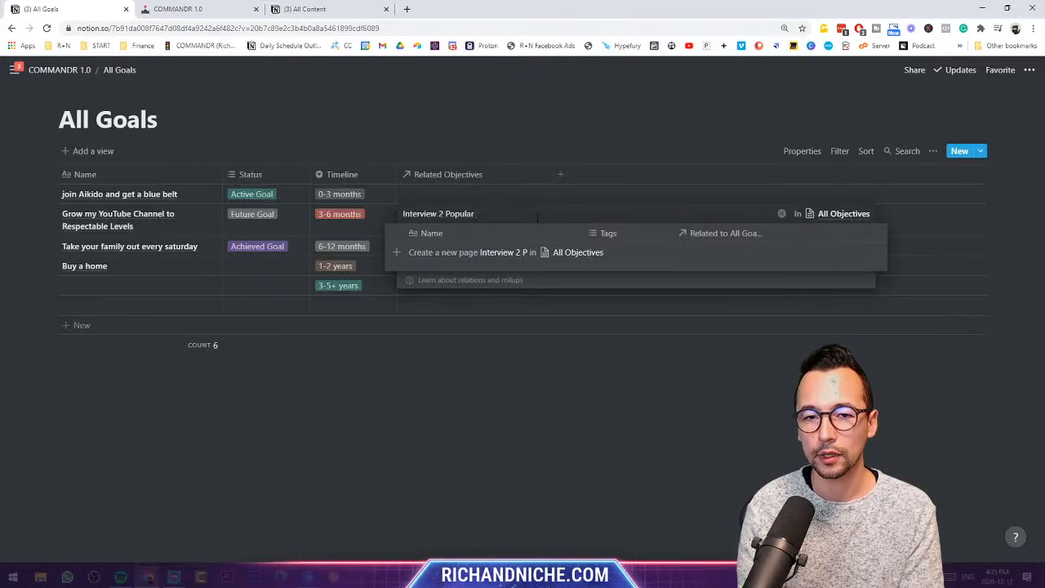
type(" Niche Auth")
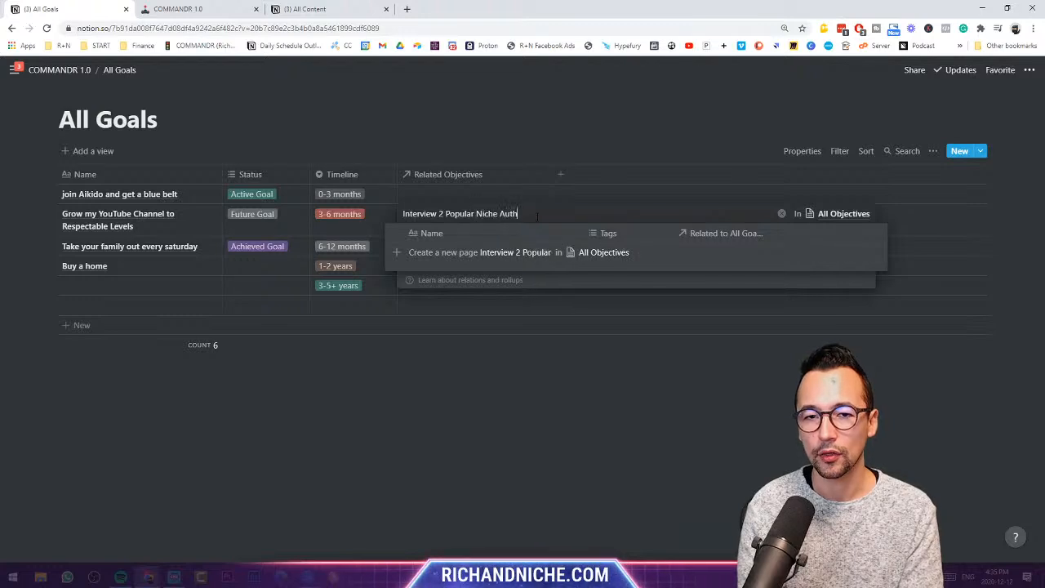
type("orities")
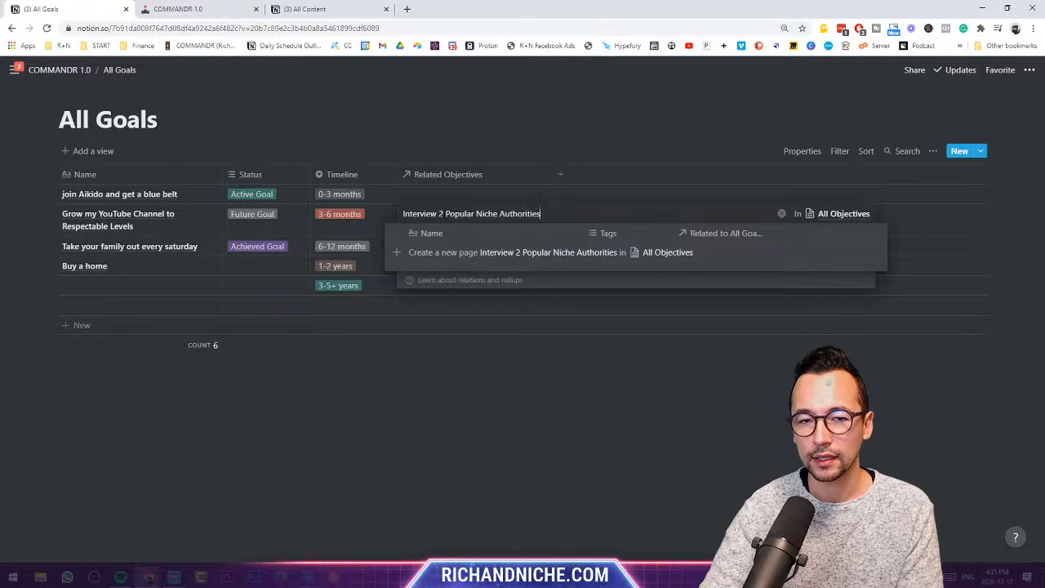
left_click(443, 214)
type("x")
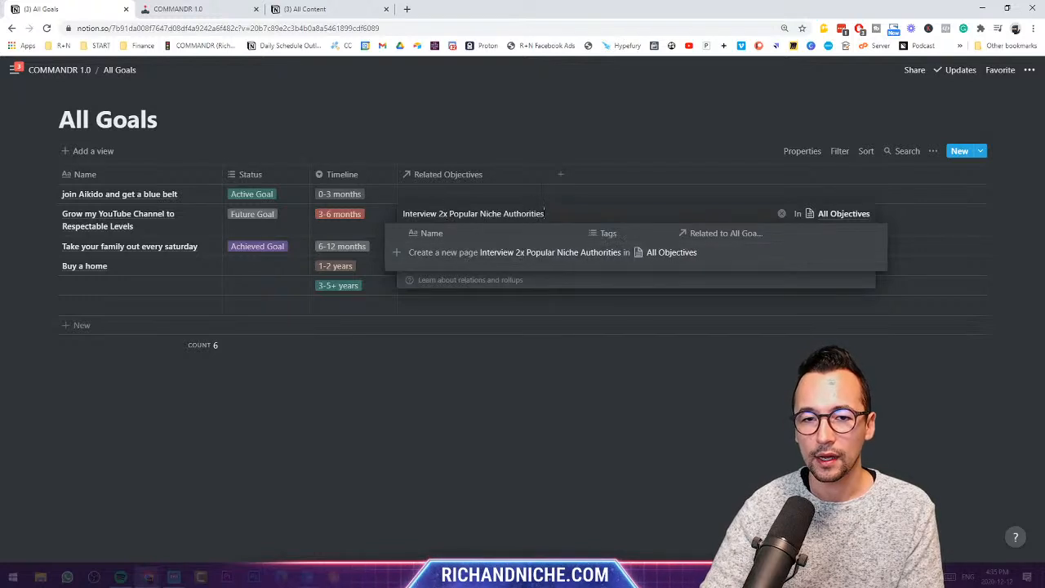
type(" per month")
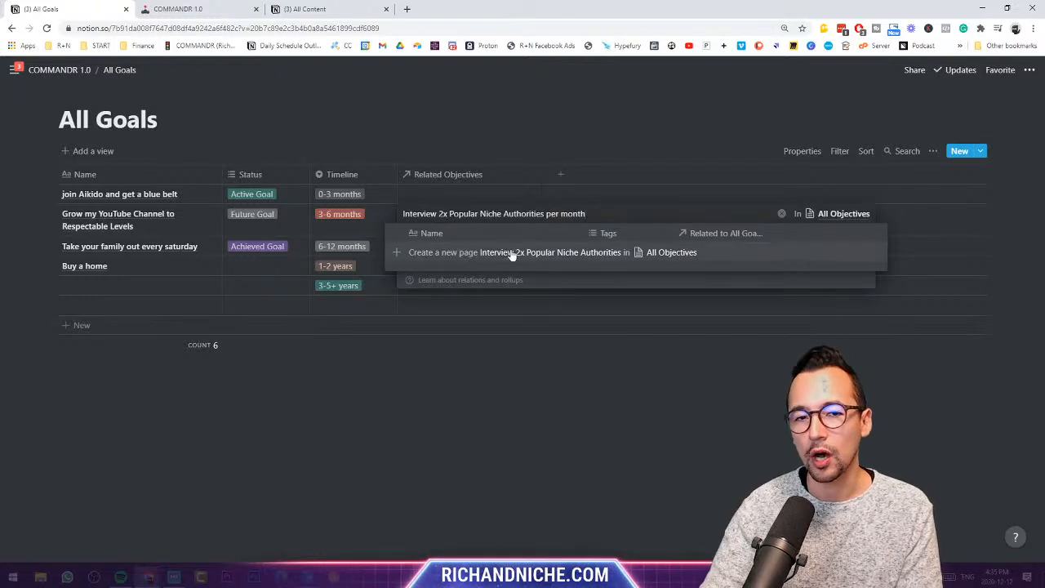
left_click(512, 256)
left_click(550, 170)
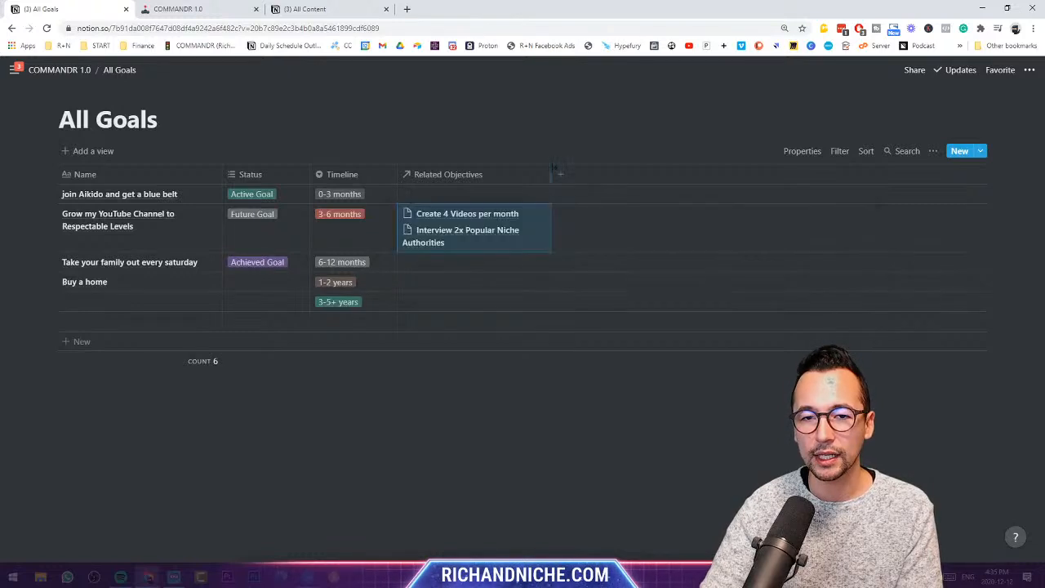
left_click_drag(560, 174, 589, 174)
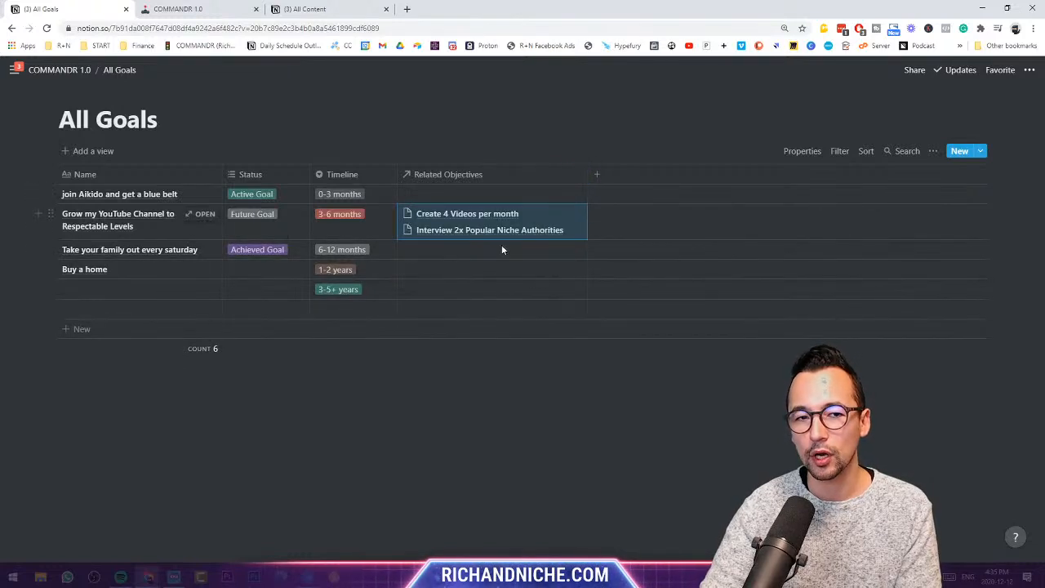
left_click_drag(223, 173, 279, 174)
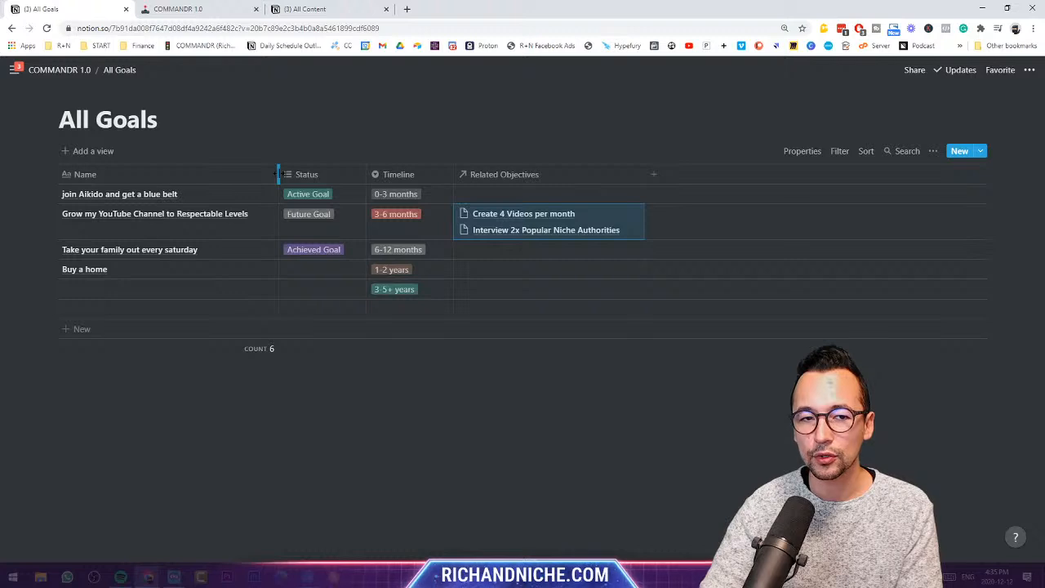
left_click(598, 136)
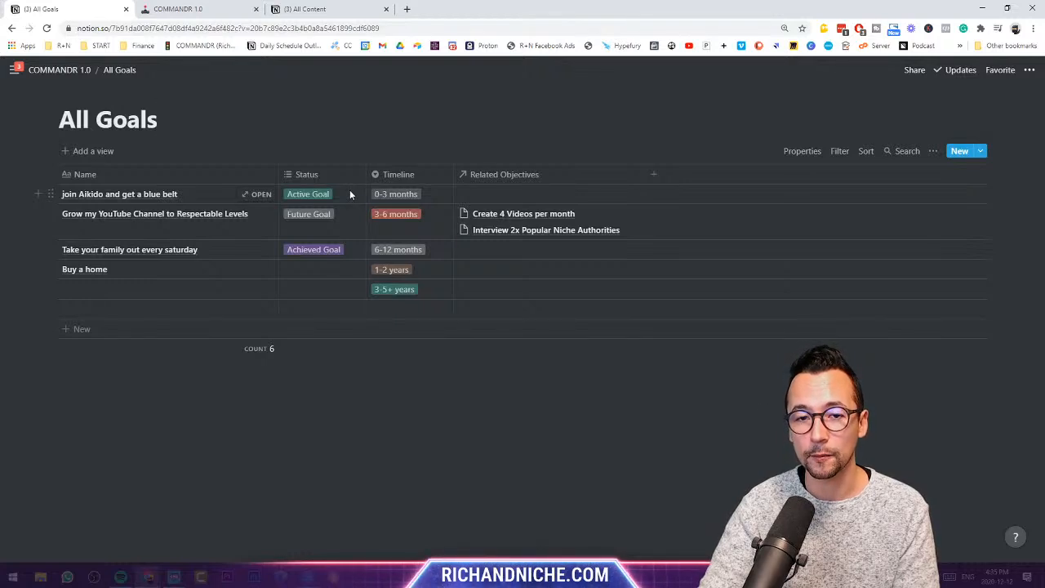
left_click(88, 73)
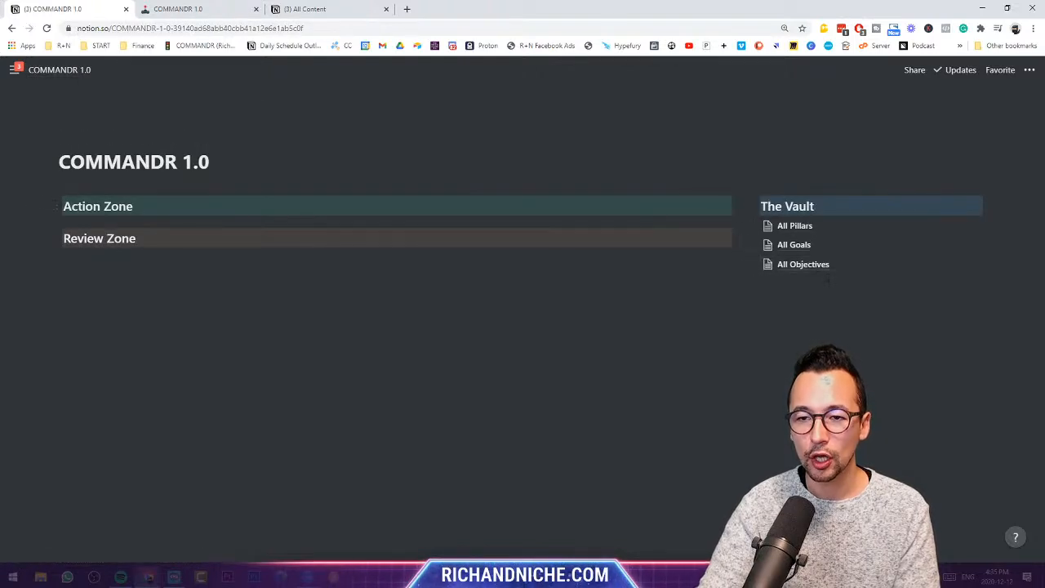
left_click(799, 248)
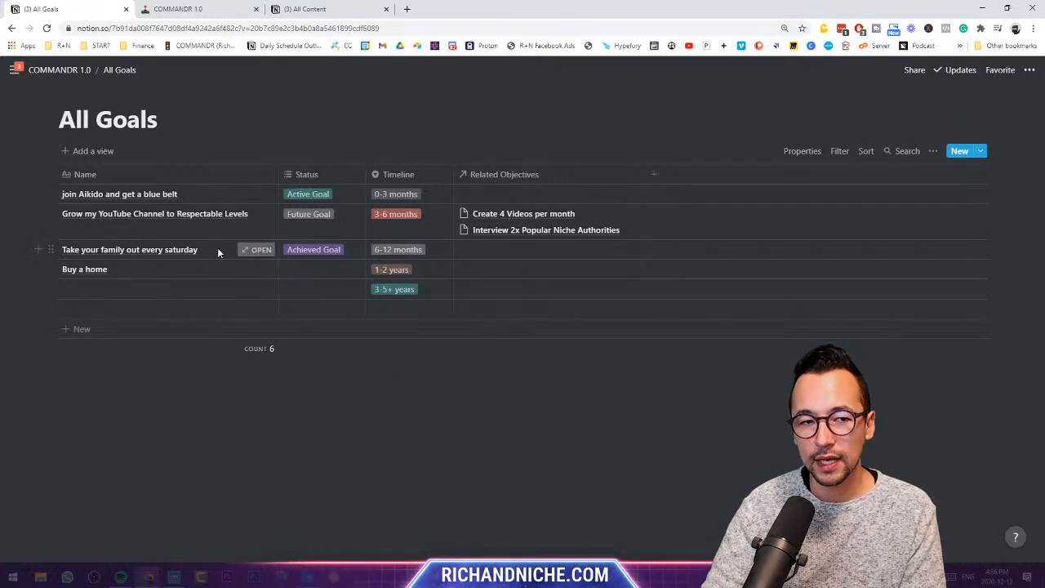
- Create and link 'Get Pre-approved for mo…' and 'Get an agent' objectives to Buy a home
left_click(482, 275)
type("Get")
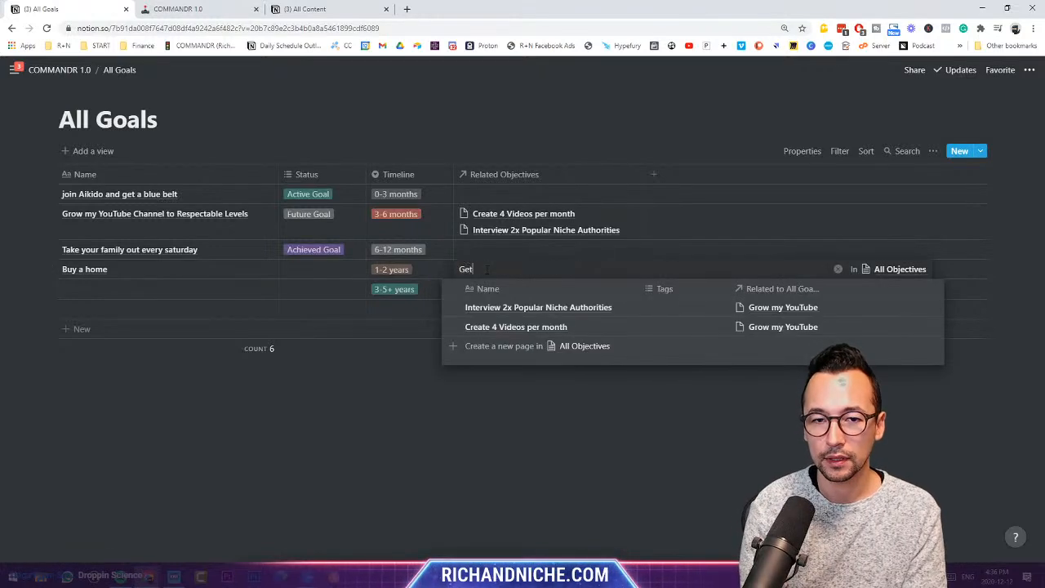
type(" Pre-")
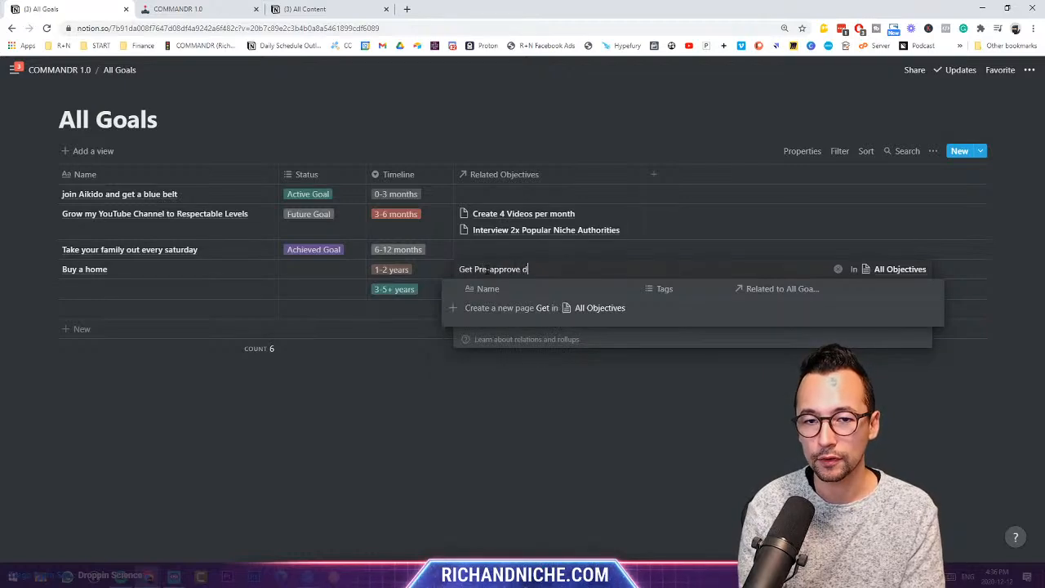
type("approved for mortgage")
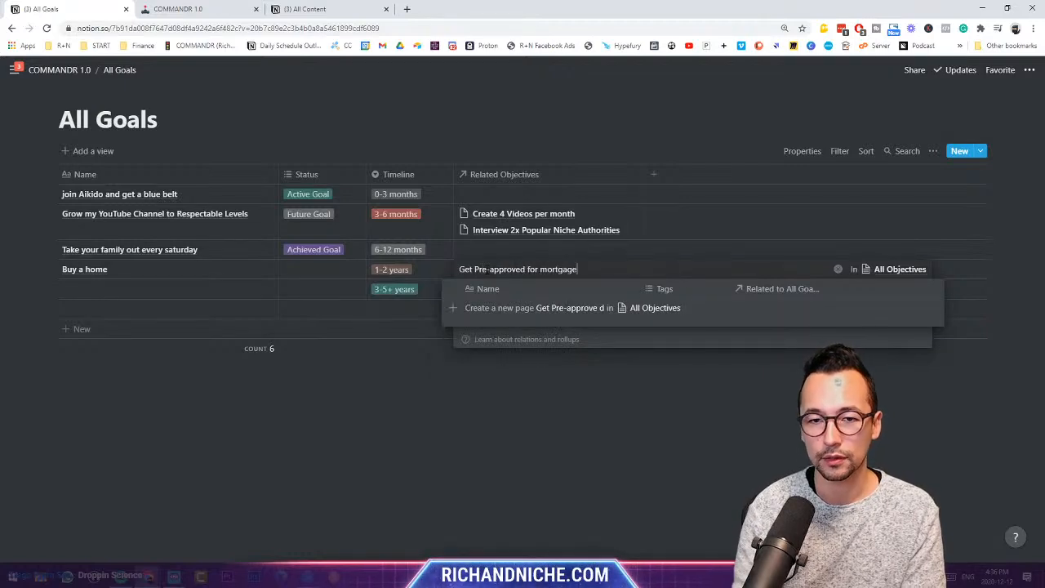
left_click(473, 306)
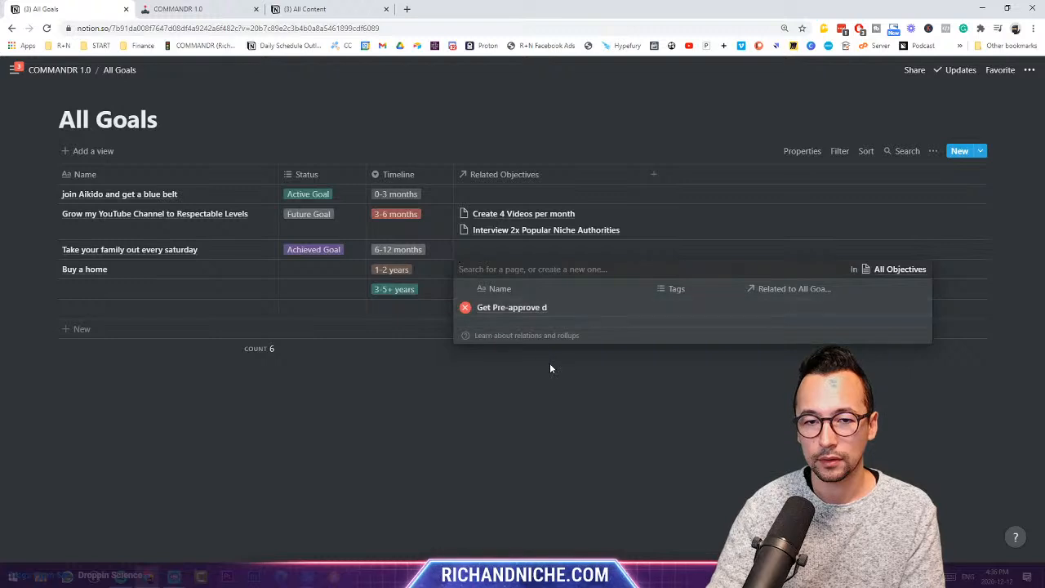
type("Get an agent")
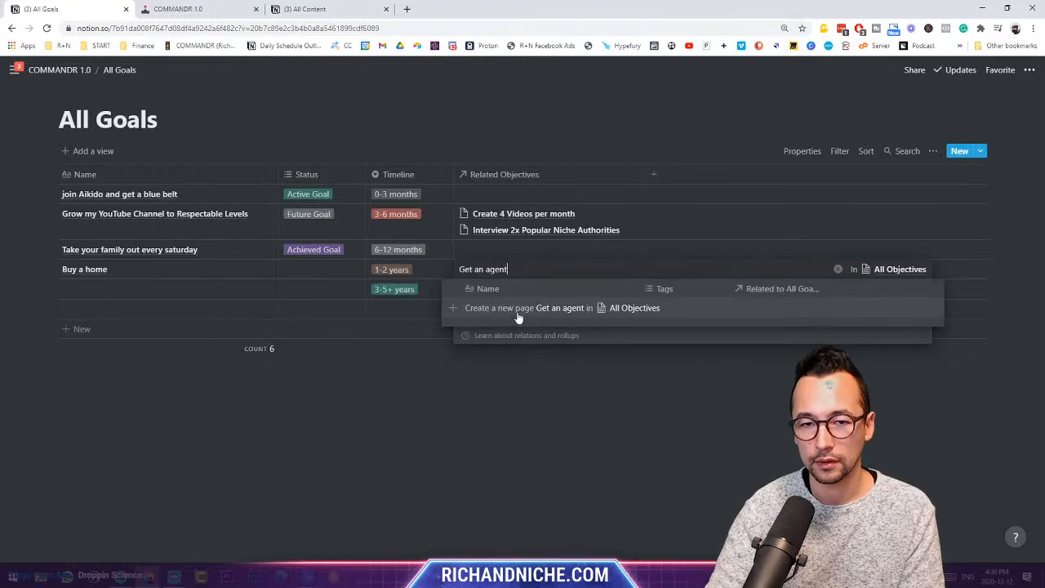
left_click(516, 310)
key("Escape")
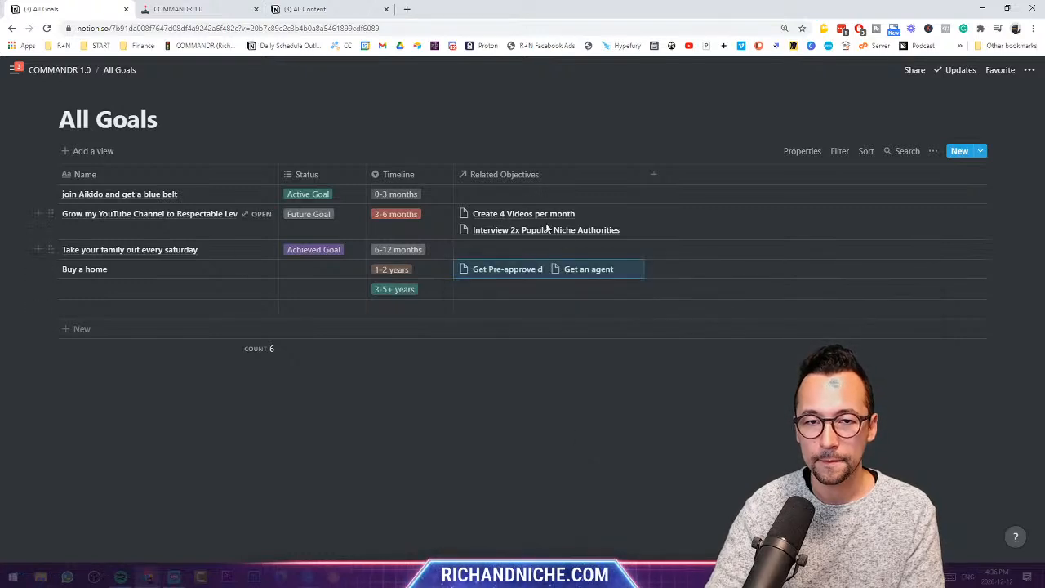
- Open All Objectives from the dashboard and delete its three empty rows
left_click(65, 72)
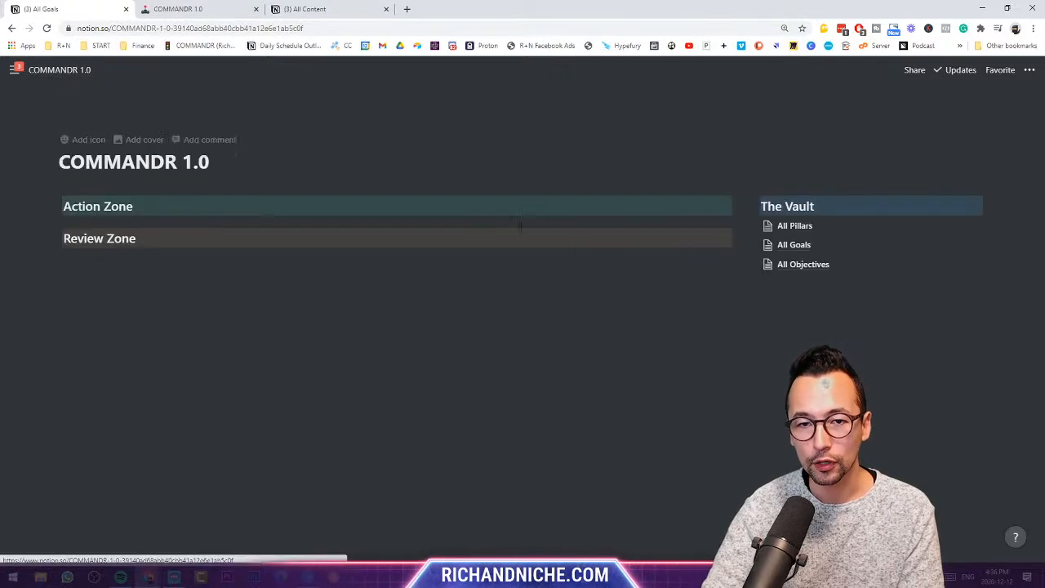
left_click(804, 266)
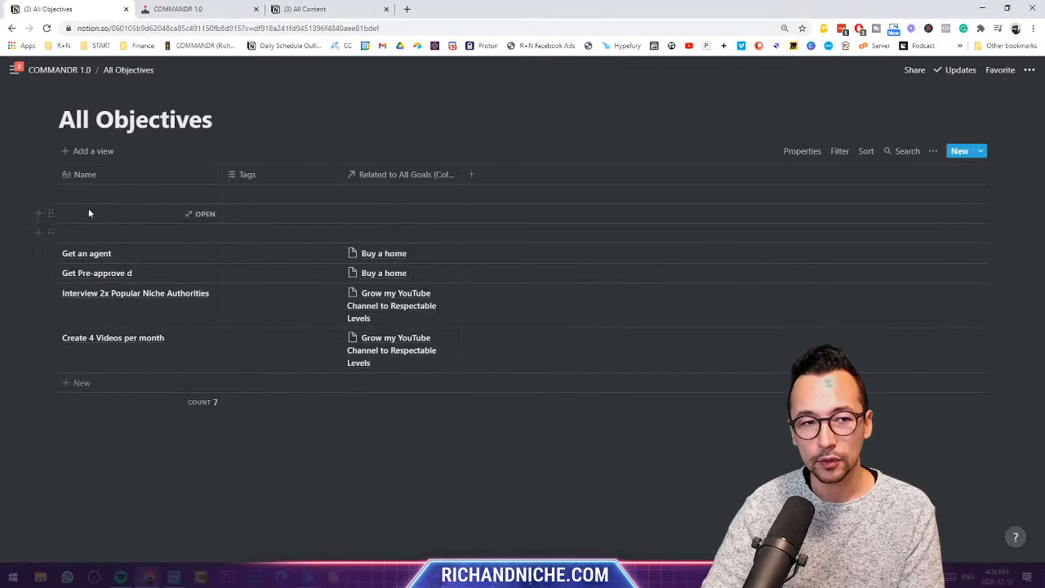
left_click(49, 194)
left_click(110, 155)
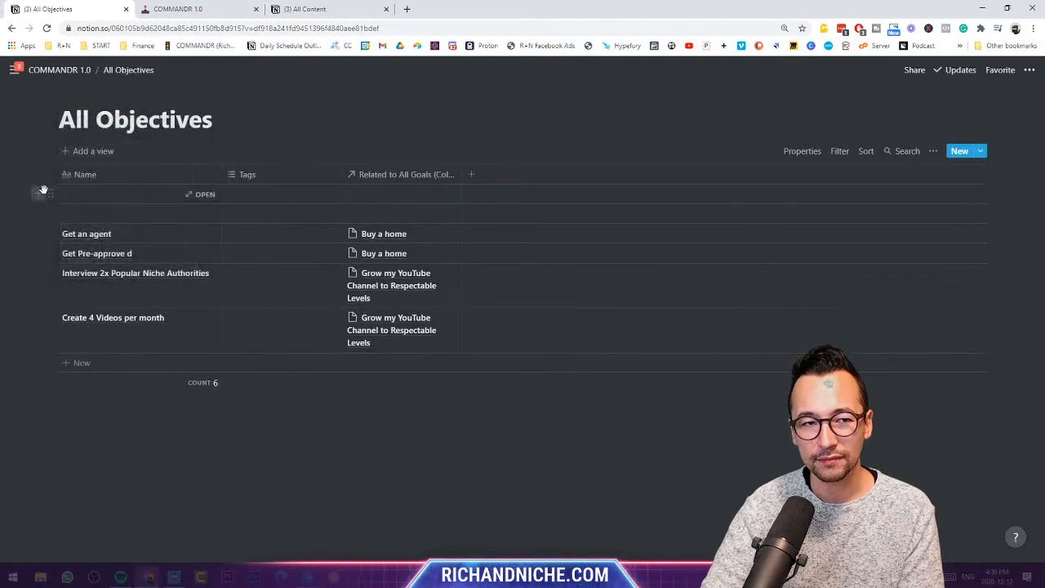
left_click(49, 193)
left_click(101, 154)
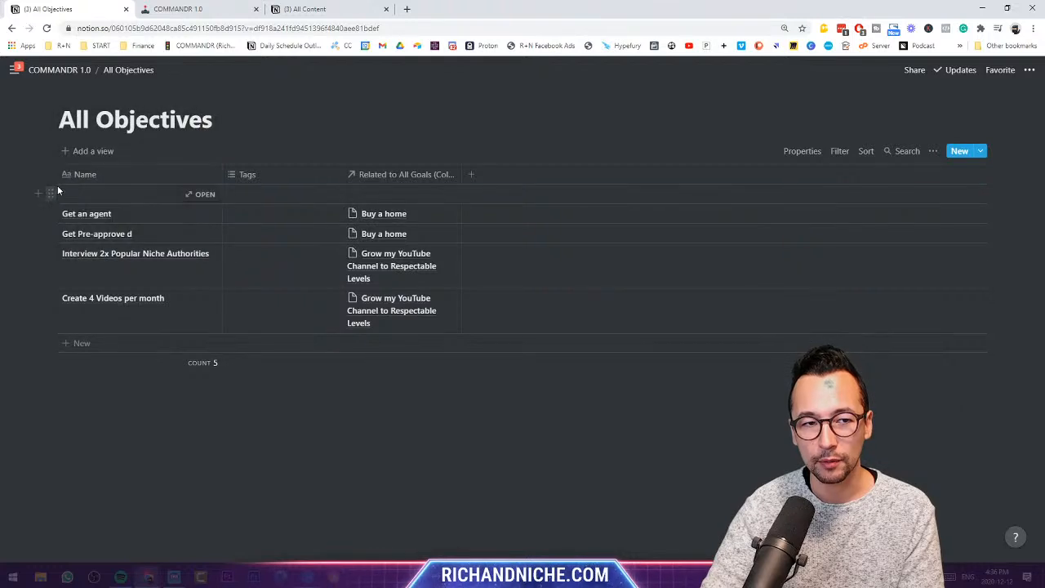
left_click(49, 194)
left_click(96, 154)
- Correct the 'Get Pre-approve d' objective name to 'Get Pre-approved'
left_click(148, 213)
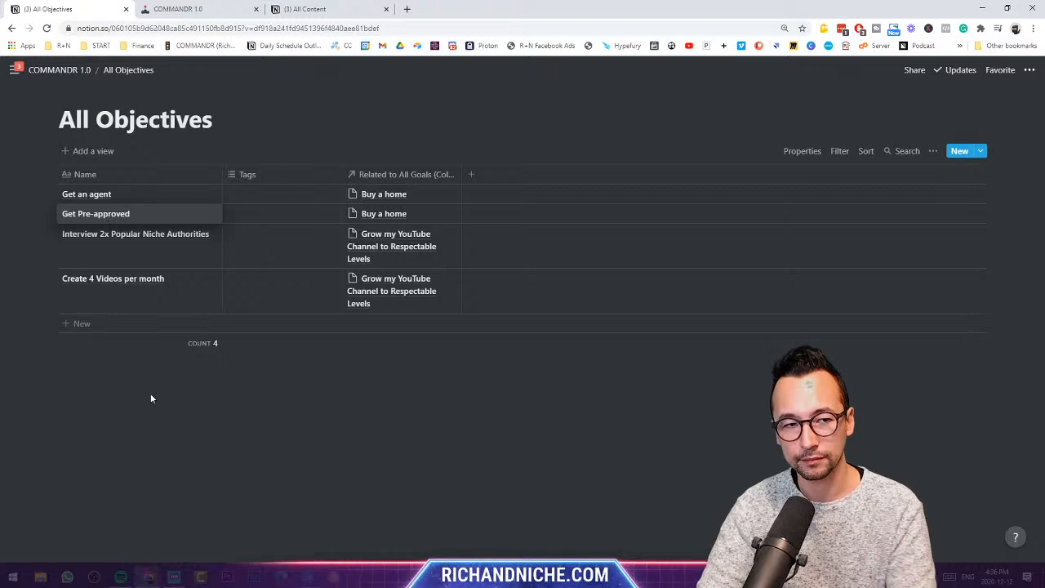
key("Escape")
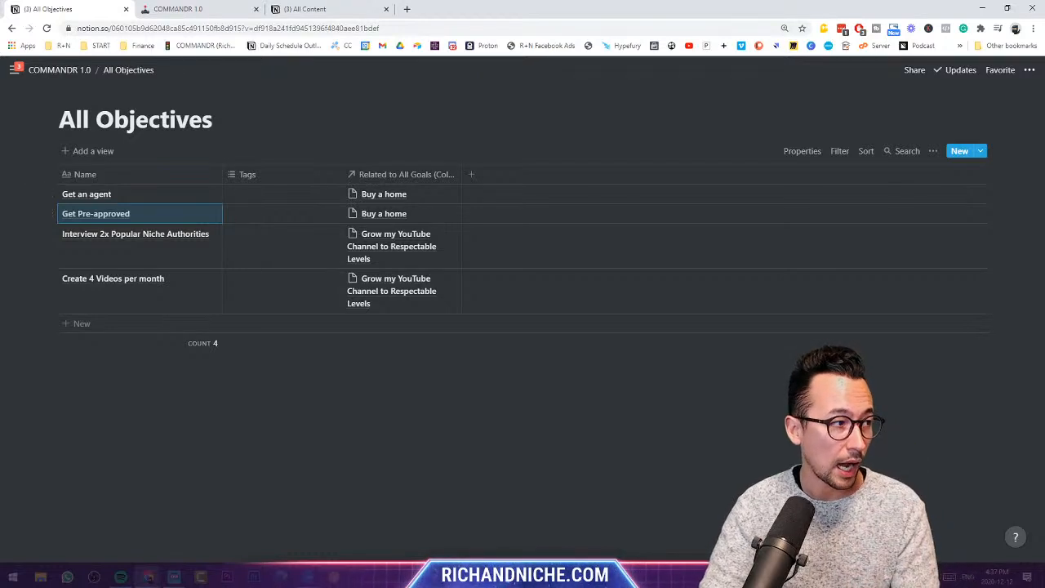
left_click(254, 184)
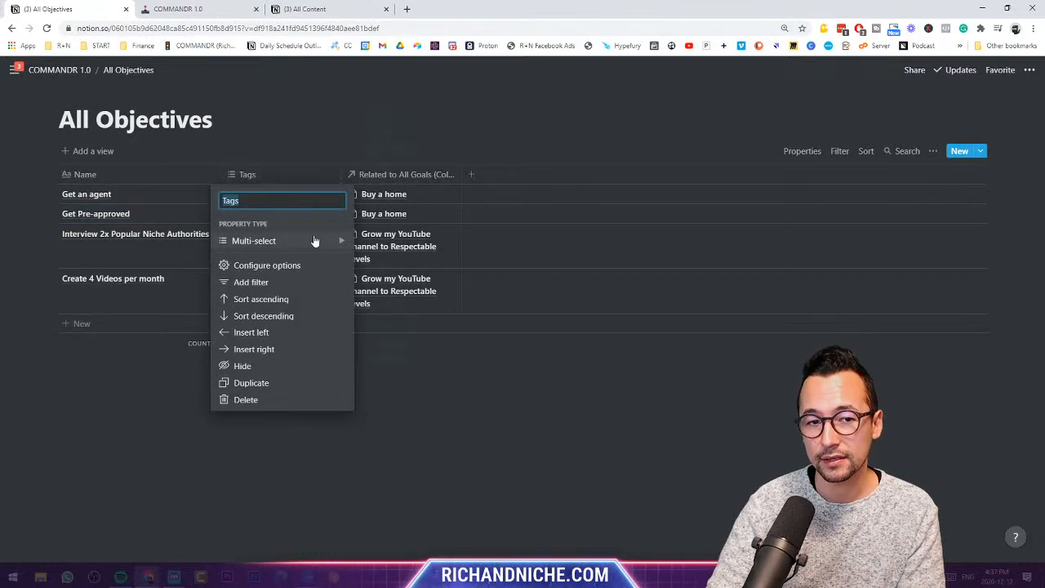
- Change the All Objectives Tags column from Multi-select to Select and rename it Status
mouse_move(317, 238)
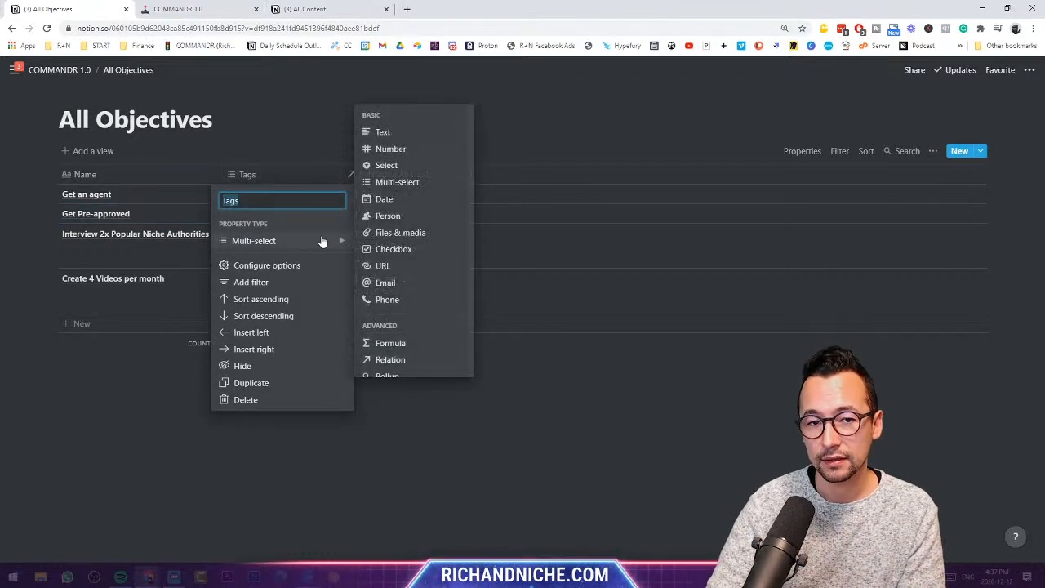
left_click(401, 165)
left_click(257, 178)
type("Status")
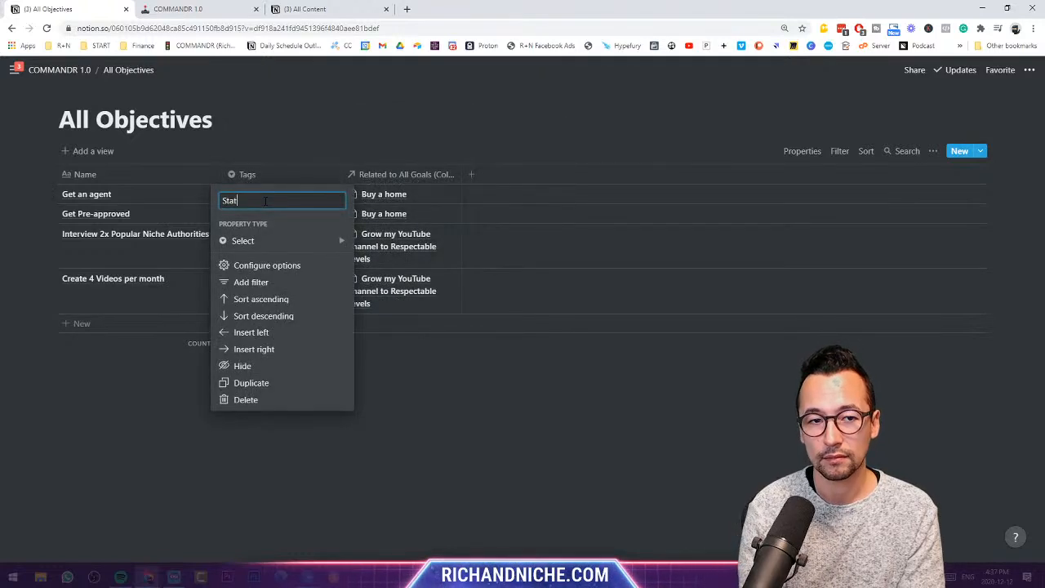
mouse_move(278, 247)
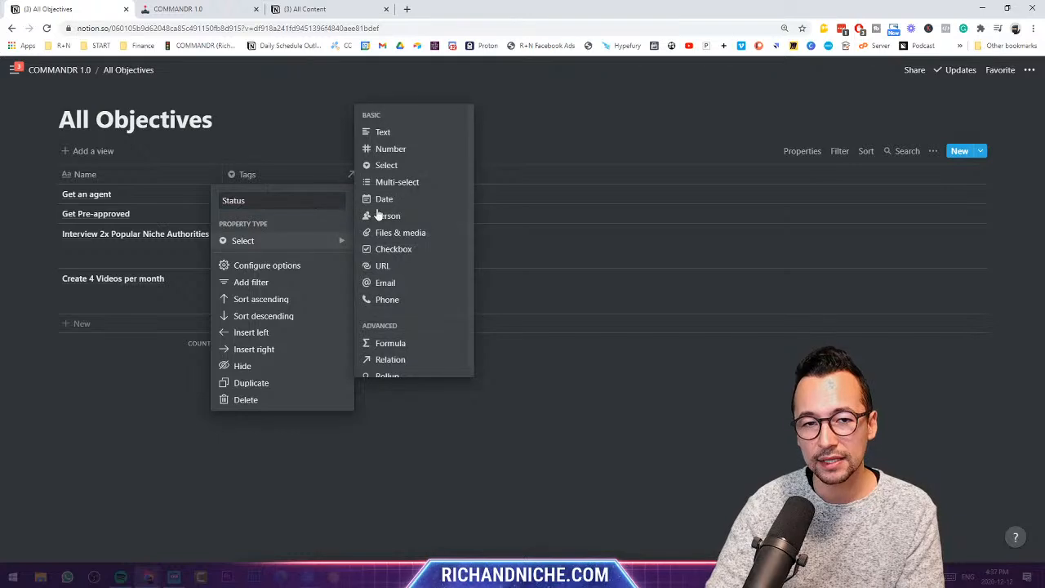
key("Return")
left_click(275, 194)
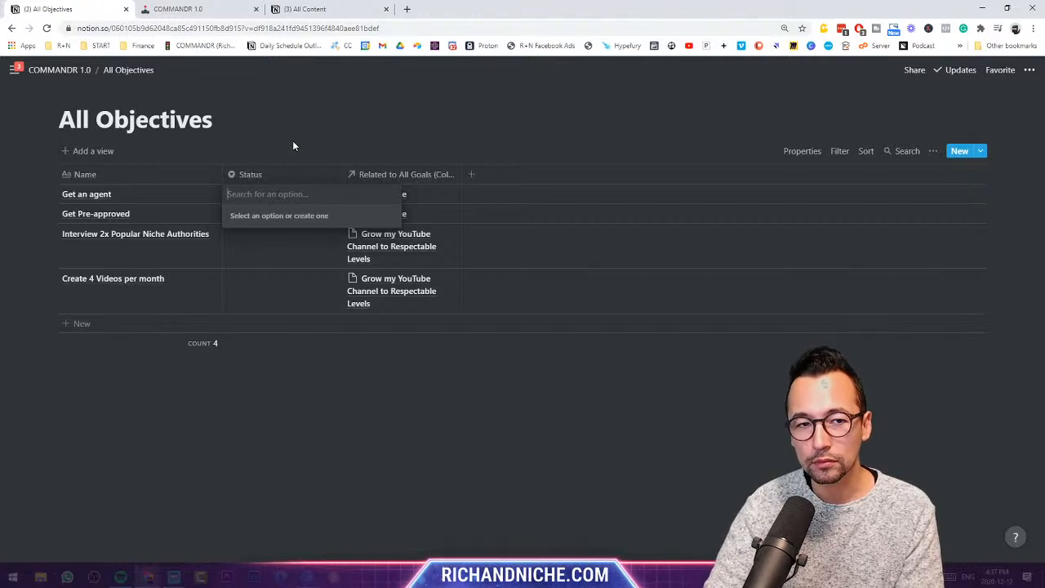
key("Escape")
- Create the To Do, In Progress, Complete and On Hold statuses, one per row
left_click(282, 193)
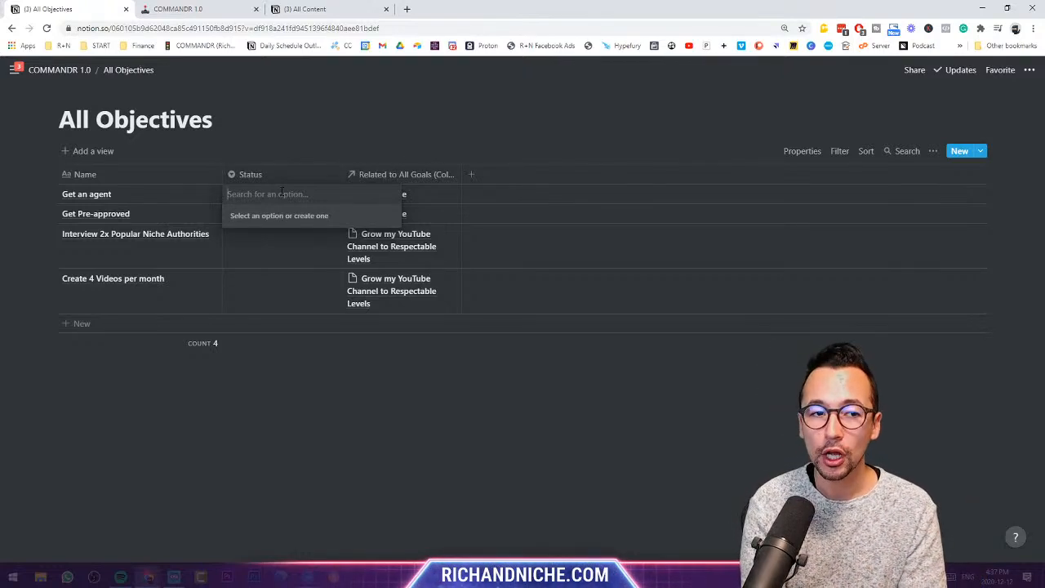
type("To Do")
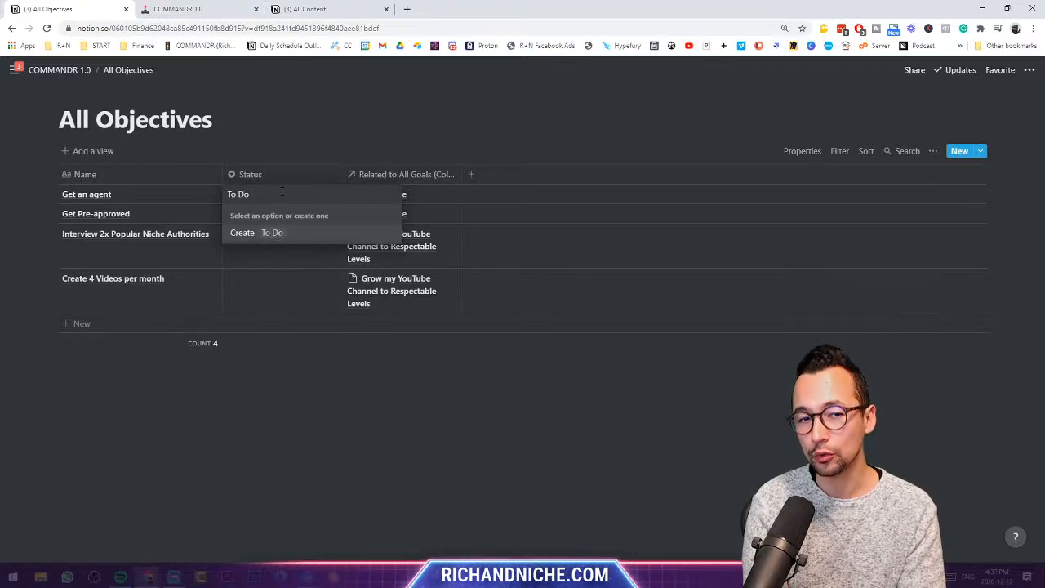
key("Return")
key("Return")
type("In Progress")
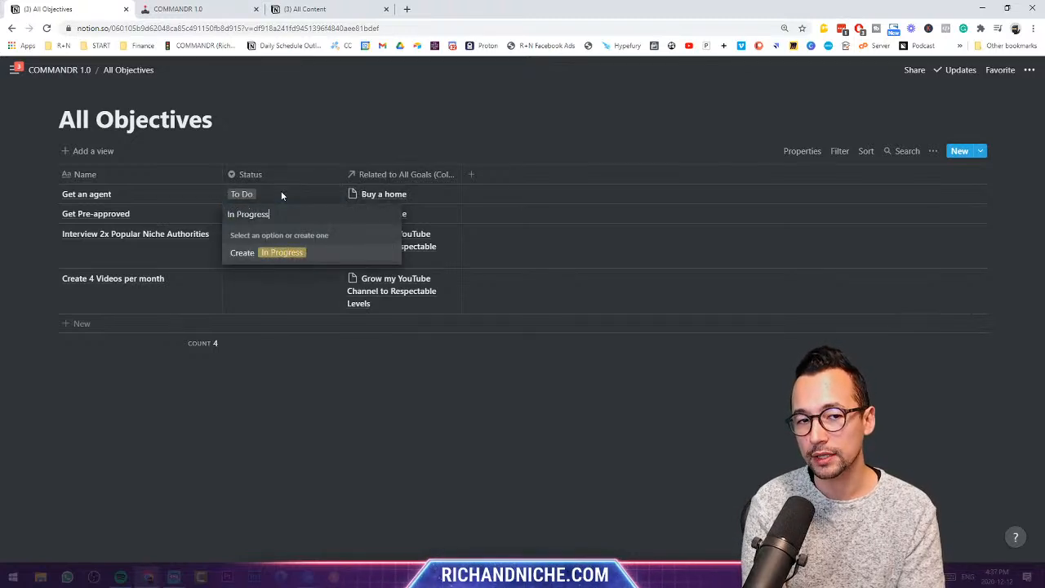
key("Return")
key("Return")
type("Complete")
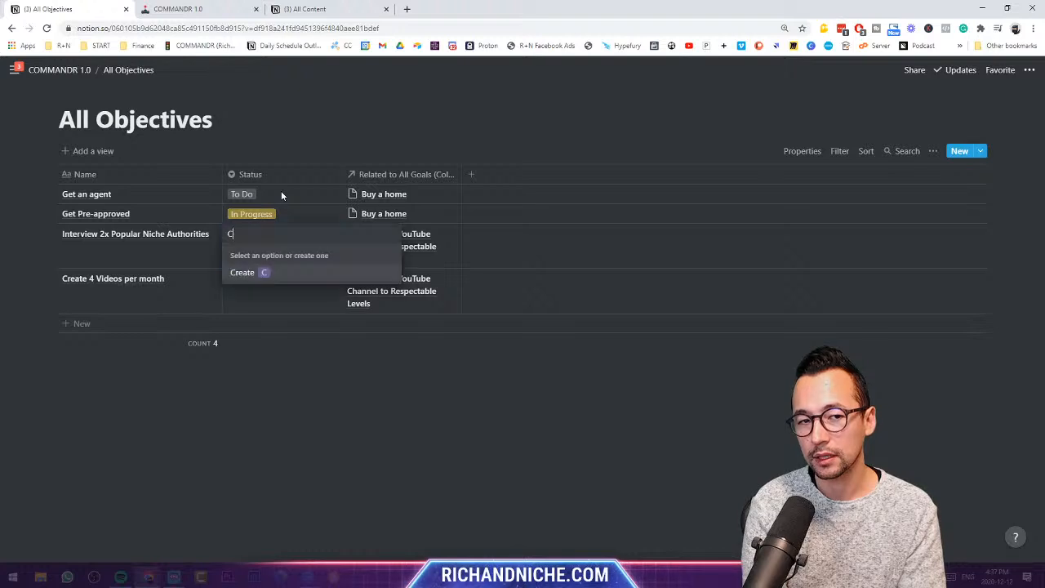
key("Return")
key("Return")
type("On Hold")
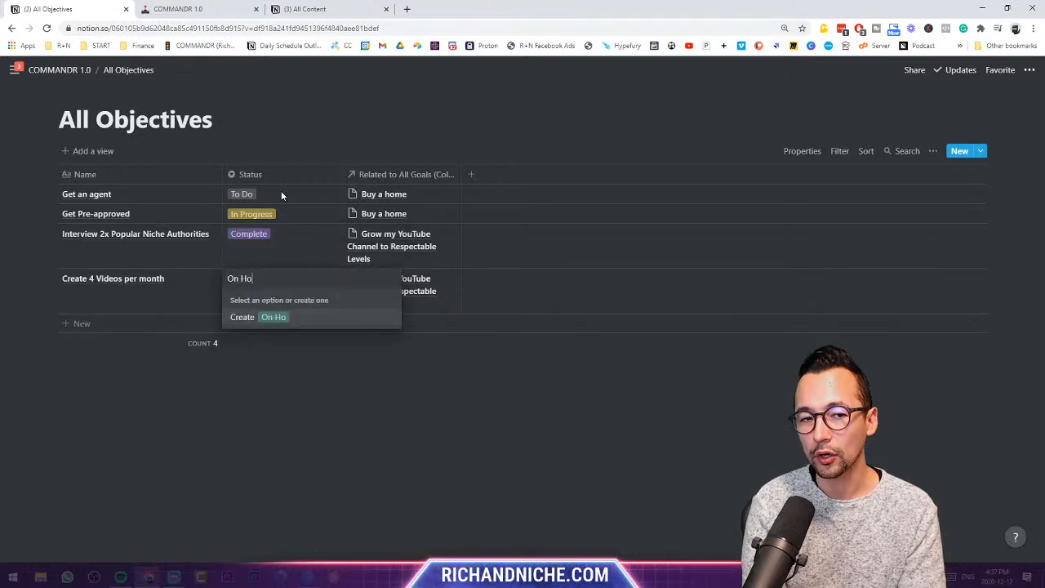
key("Return")
key("Return")
type("Future")
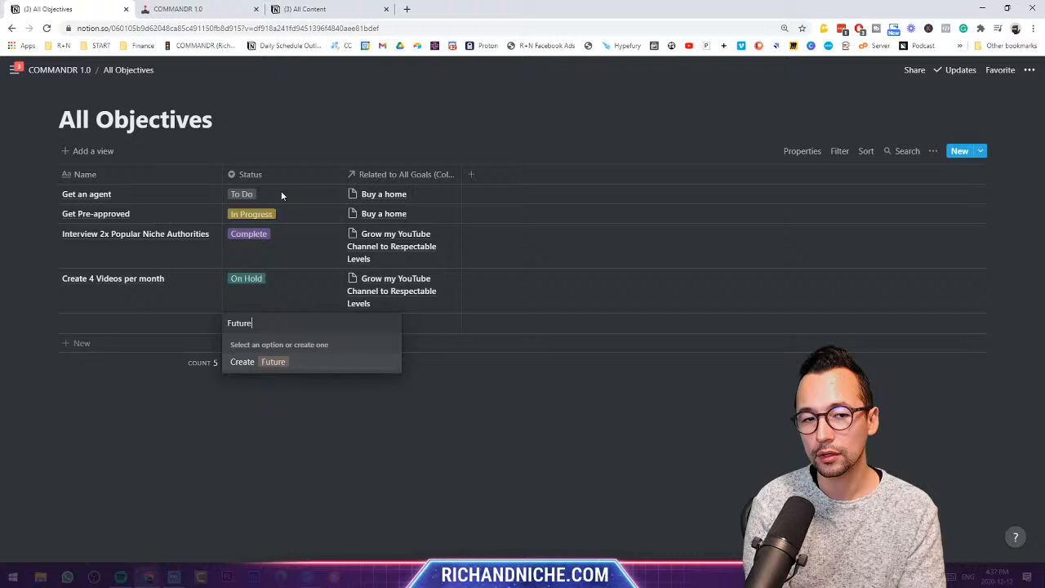
- Add the Future and Next Up statuses on further rows and delete the leftover empty row
key("Return")
key("Return")
type("BN")
key("BackSpace")
key("BackSpace")
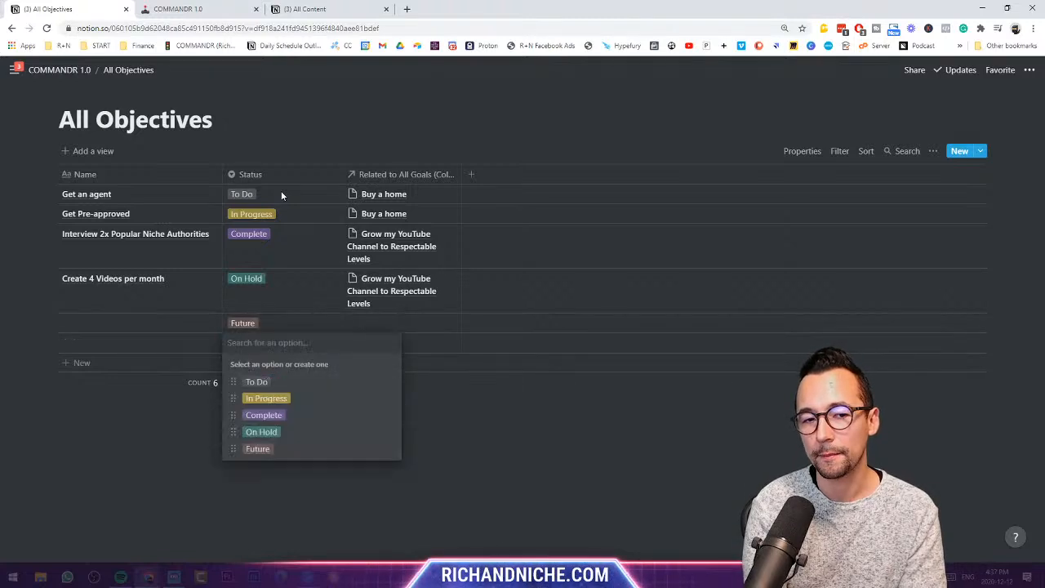
type("Next Up")
key("Return")
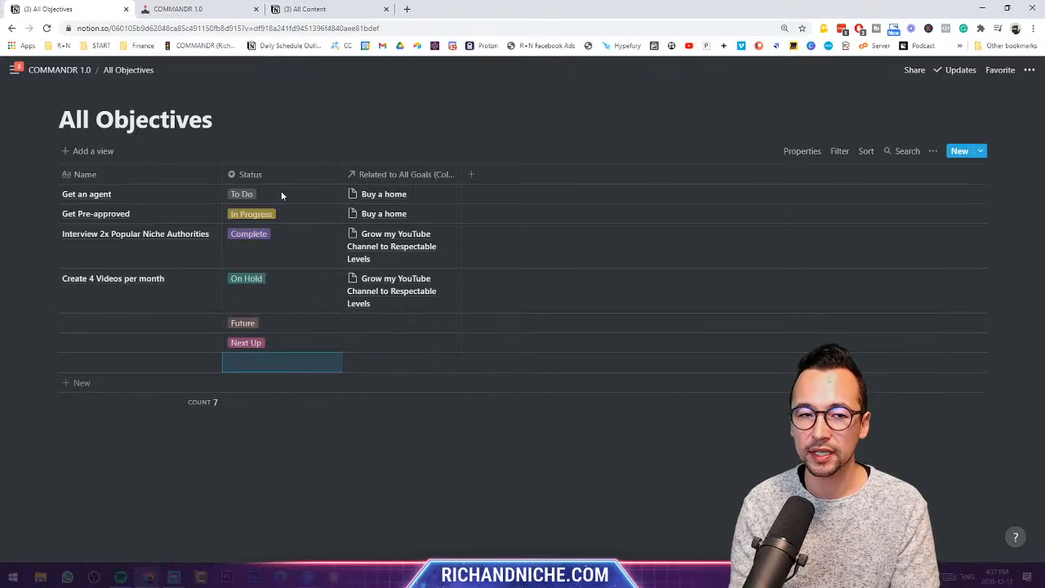
key("ctrl+z")
type("Next")
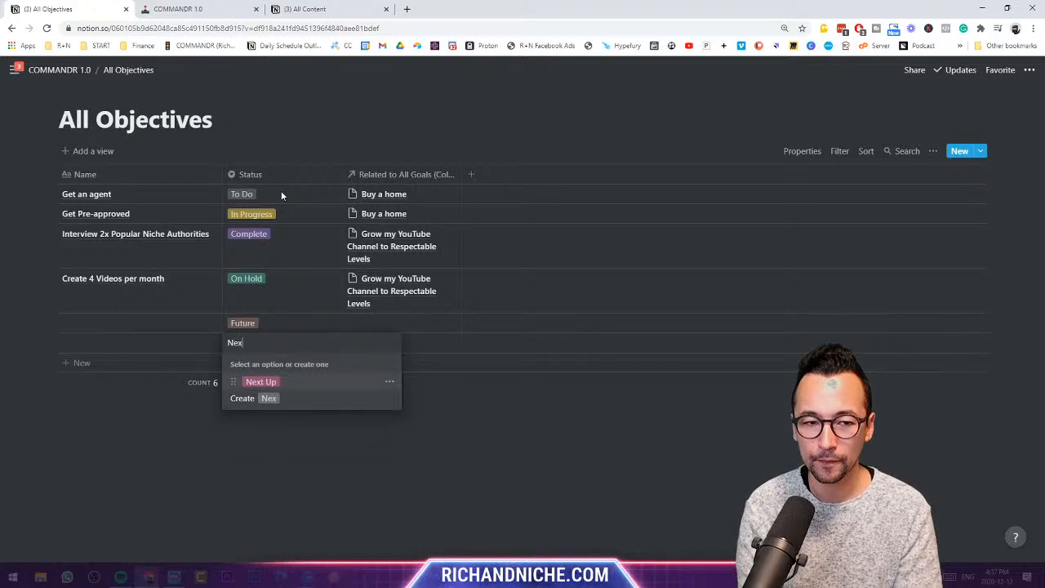
key("Return")
left_click(50, 362)
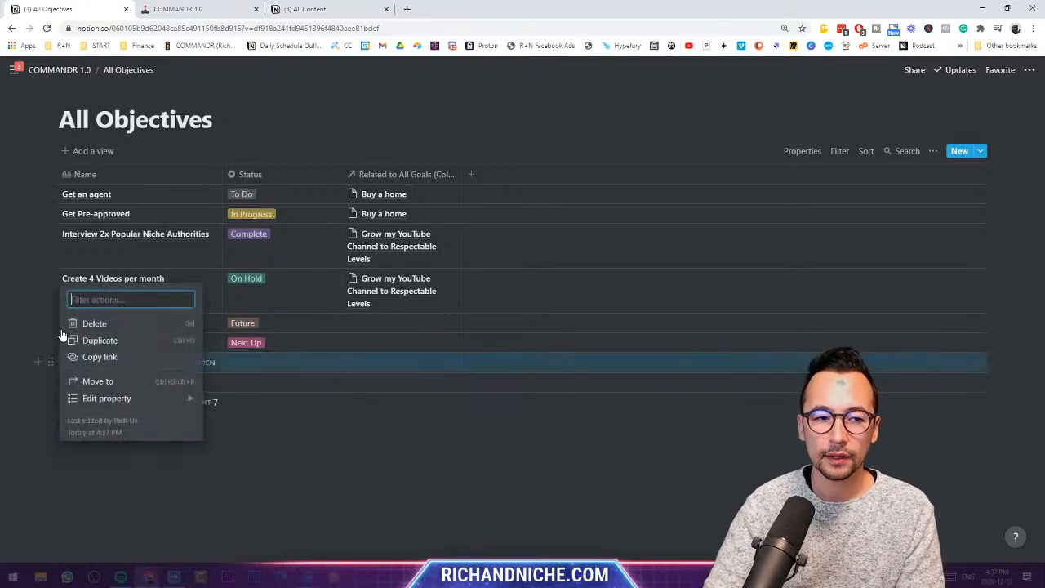
left_click(99, 320)
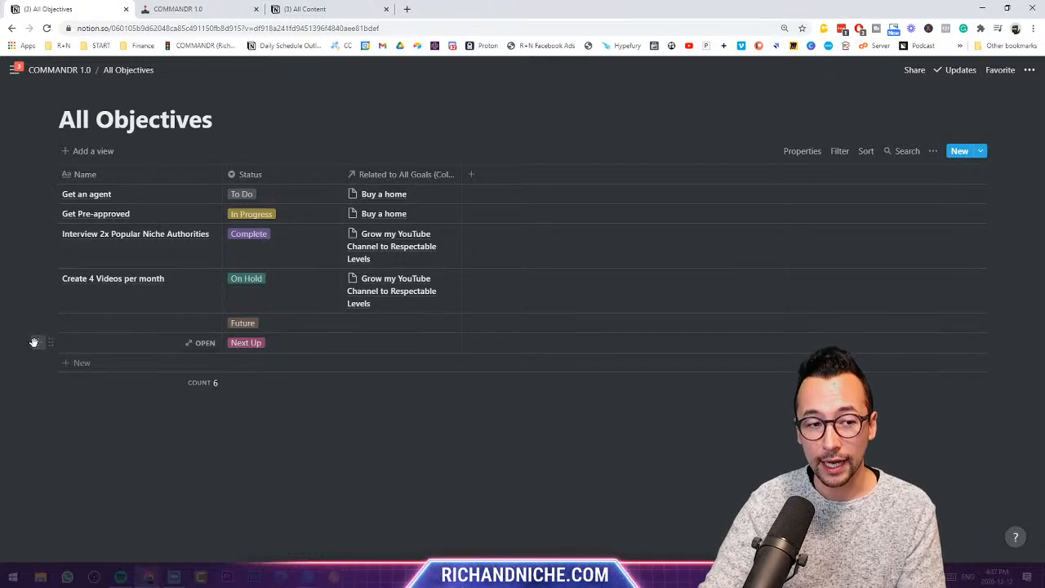
- Mark Get an agent Next Up, the Interview objective On Hold, and Create 4 Videos Complete; Get Pre-approved stays In Progress
left_click(267, 193)
left_click(276, 316)
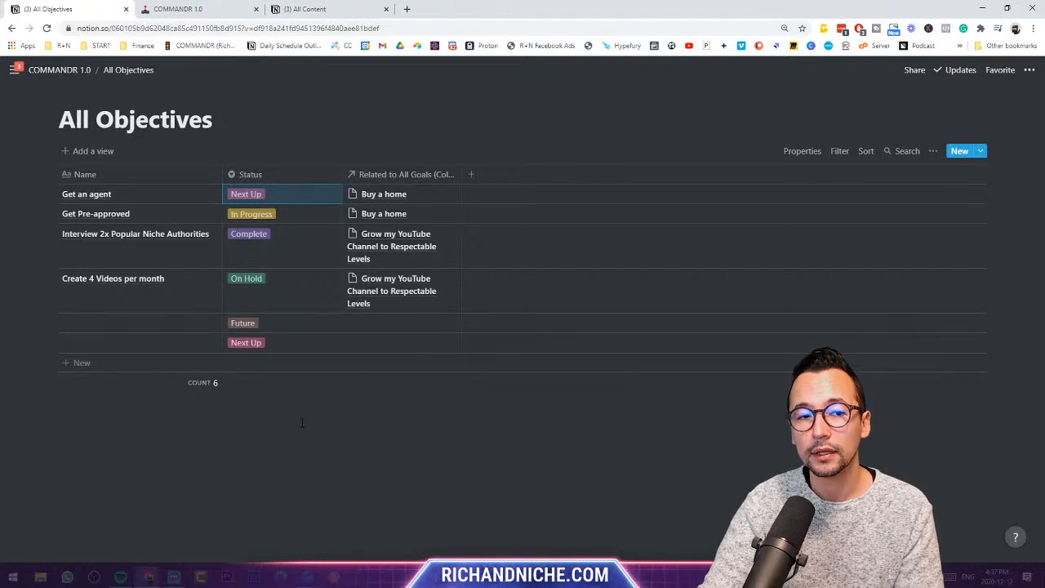
left_click(277, 213)
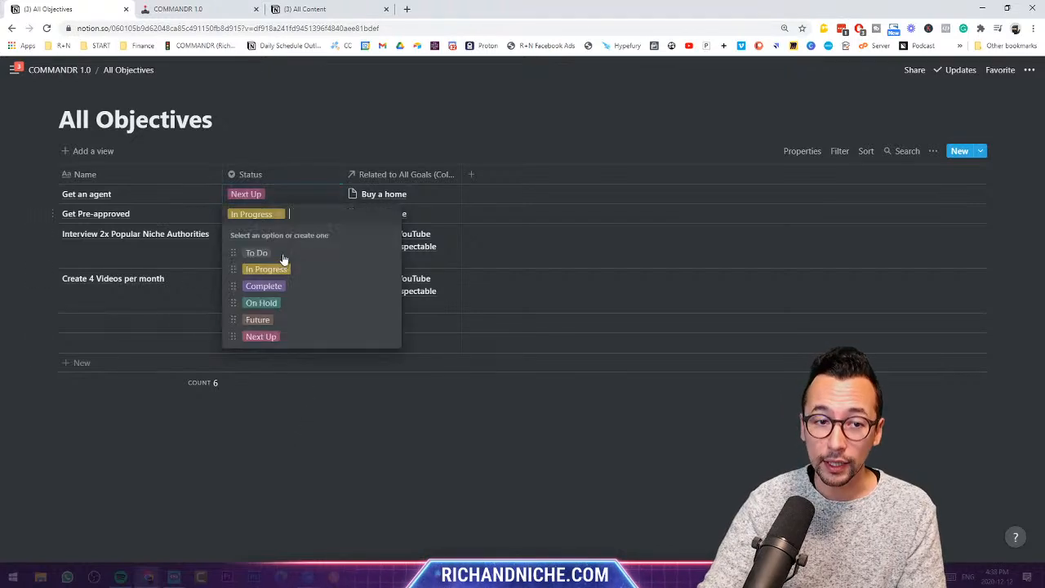
left_click(298, 382)
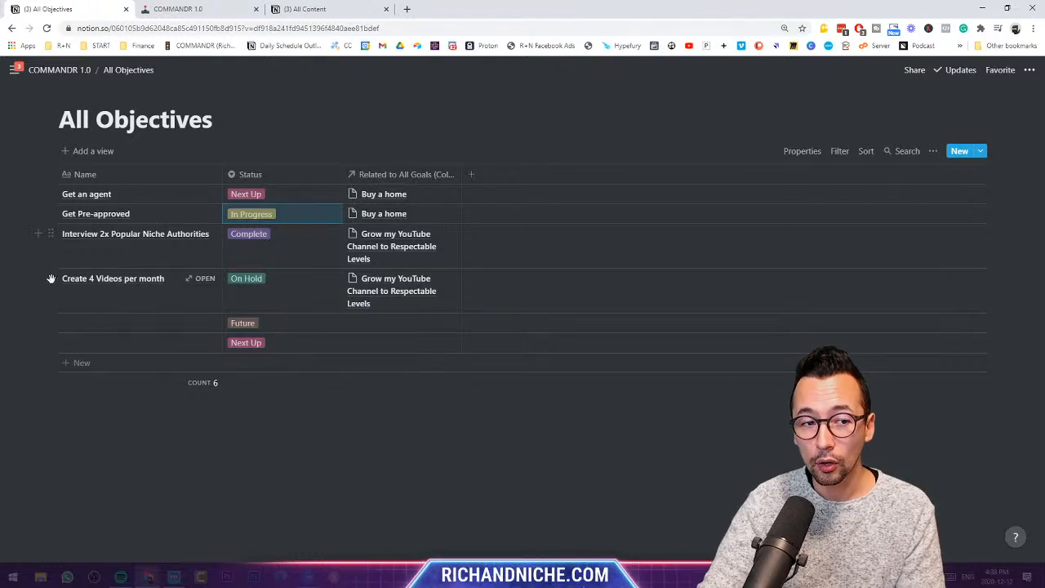
left_click(267, 242)
left_click(279, 324)
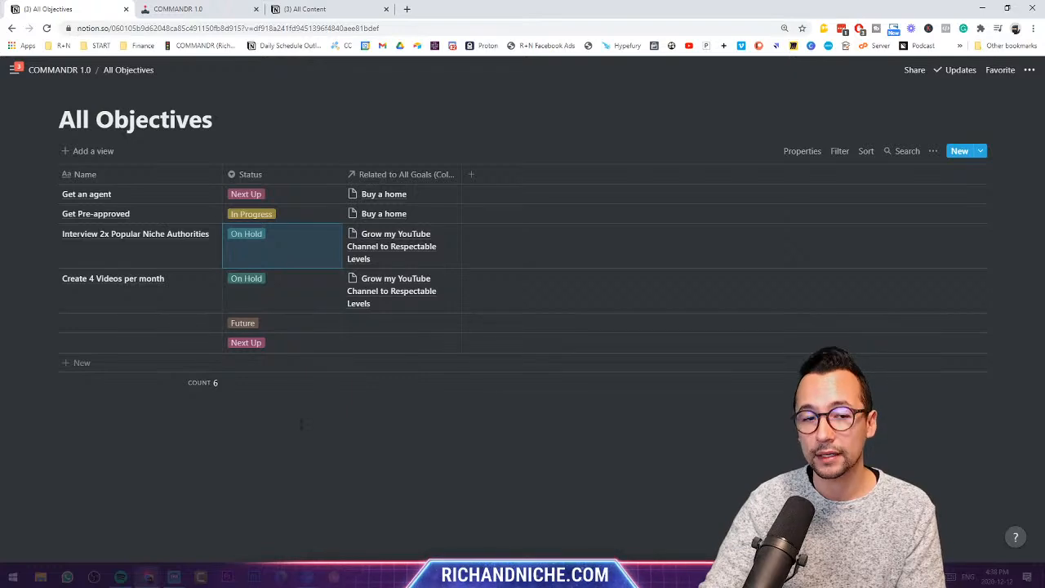
left_click(249, 306)
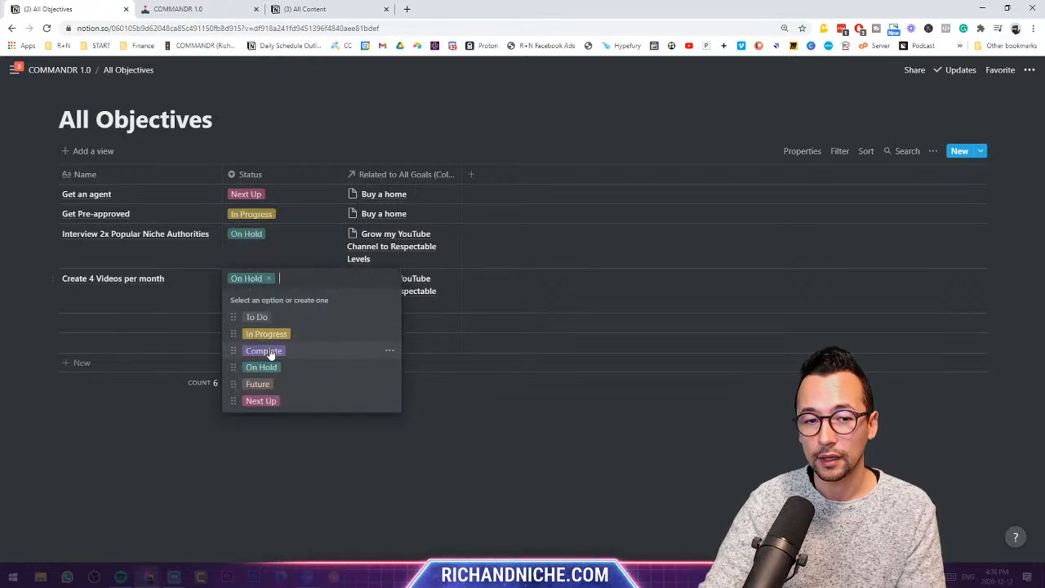
left_click(258, 384)
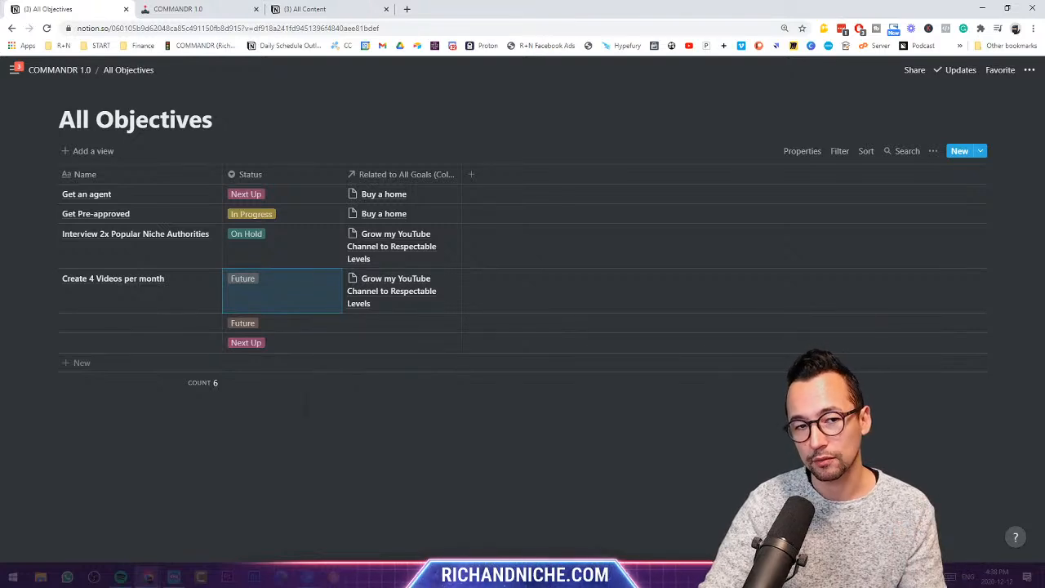
left_click(256, 293)
left_click(278, 349)
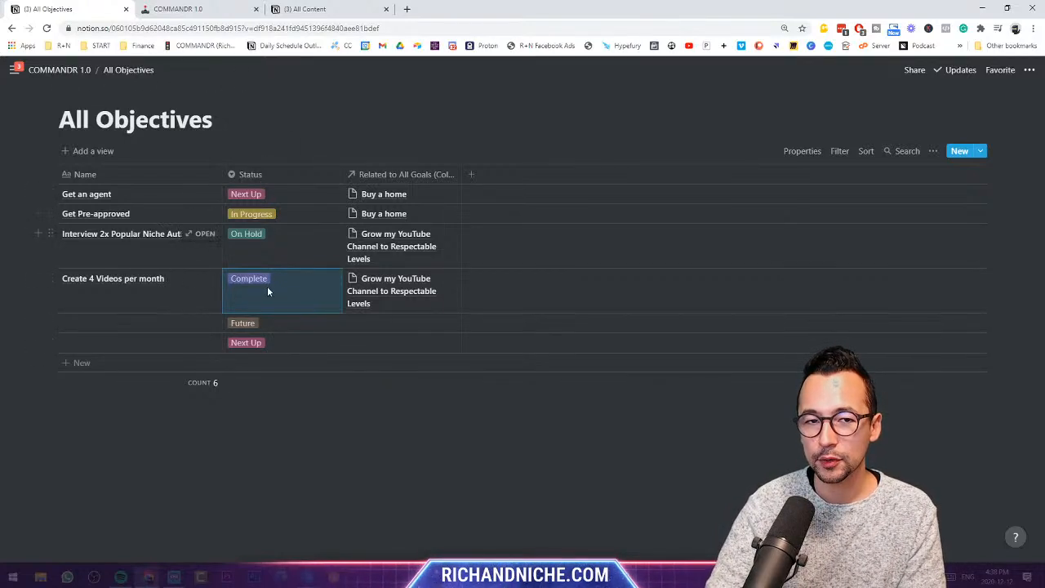
- Add a Checkbox property column named Complete and drag its edge to narrow it
left_click(474, 177)
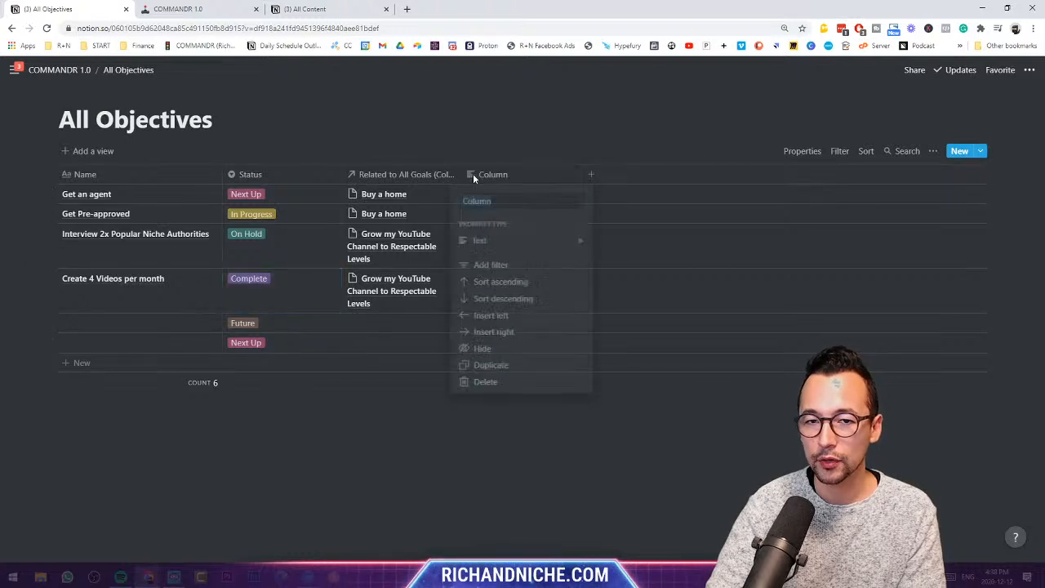
mouse_move(516, 243)
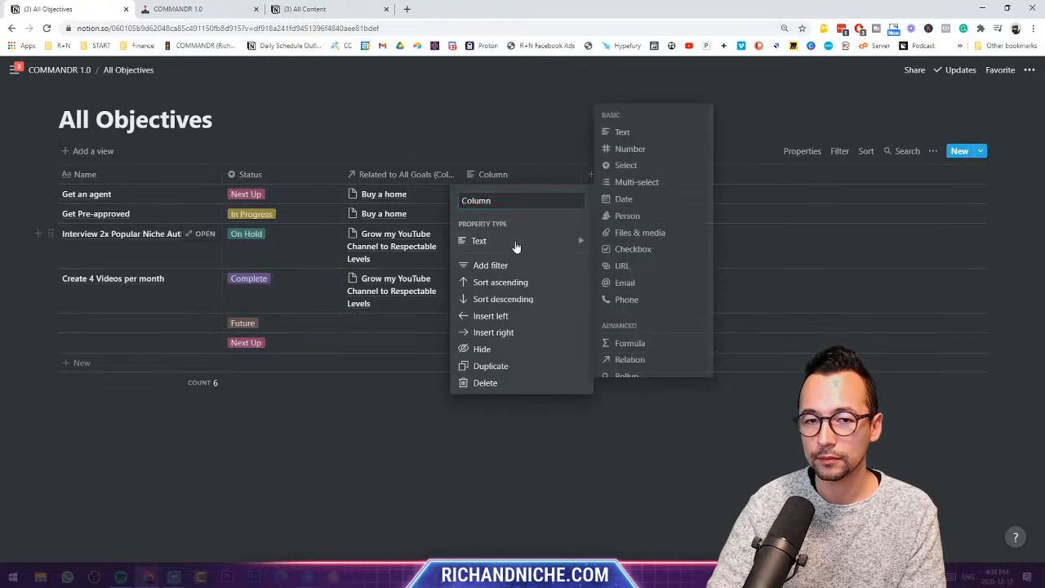
left_click(626, 251)
left_click(493, 174)
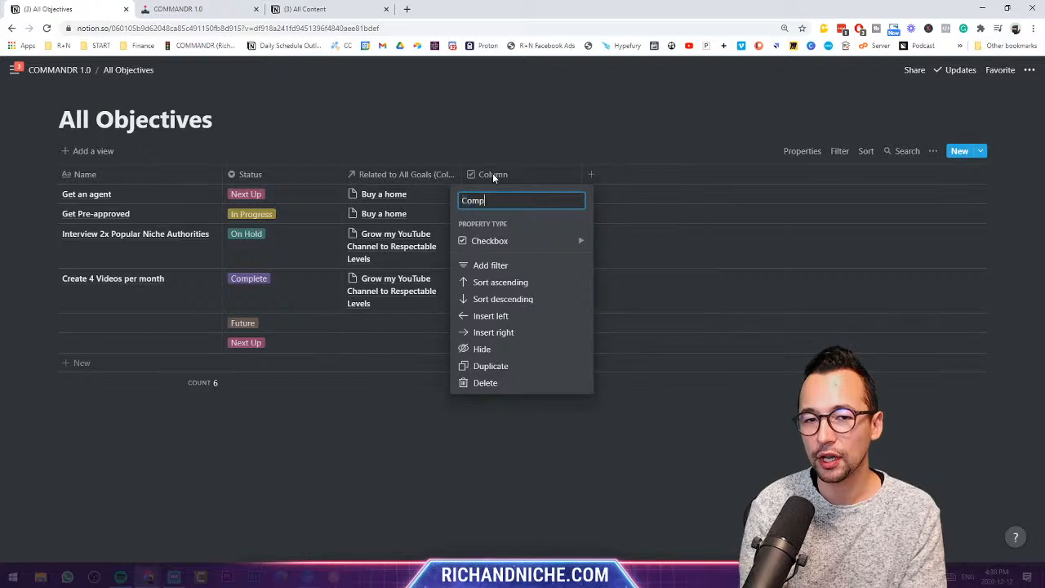
type("Complete")
key("Return")
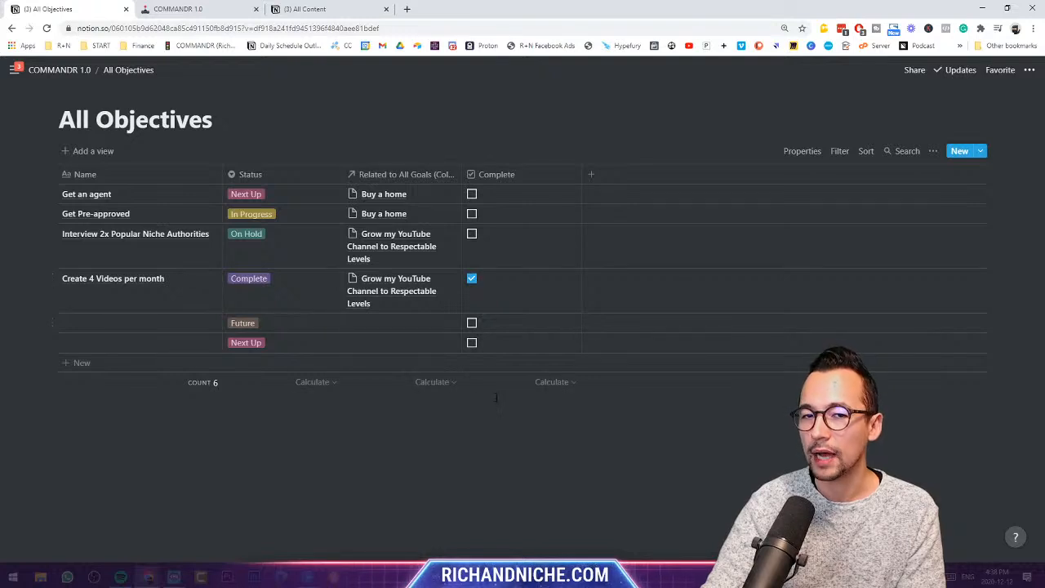
left_click_drag(582, 172, 545, 174)
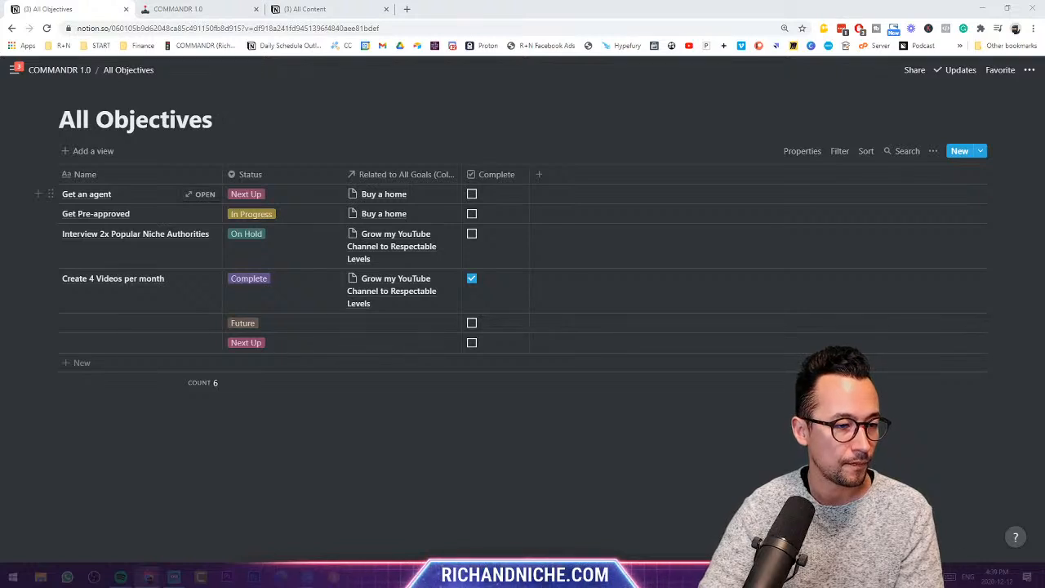
- On COMMANDR 1.0, give the All Pillars, All Goals and All Objectives links yellow backgrounds
left_click(59, 70)
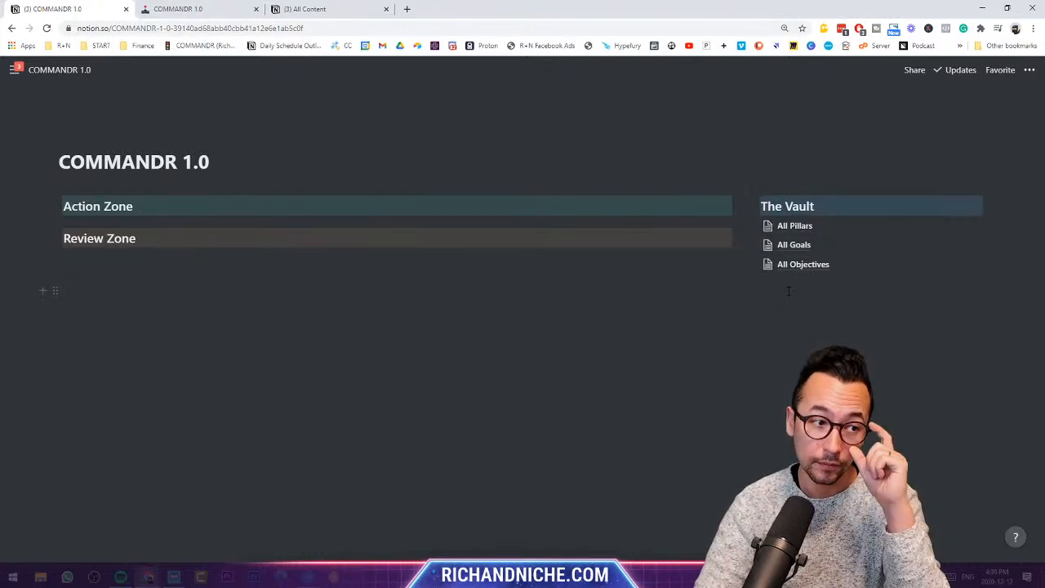
left_click(751, 226)
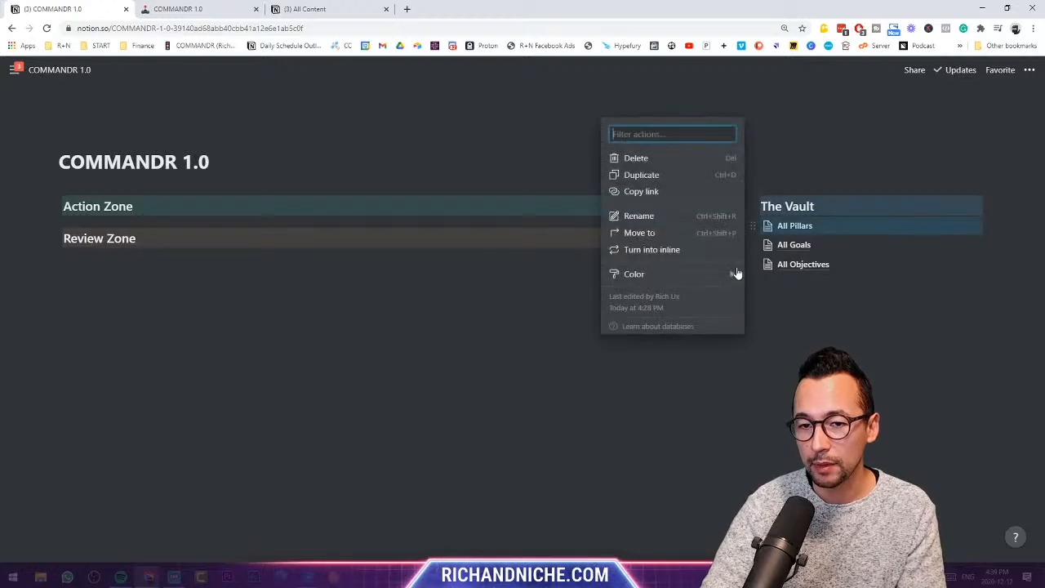
mouse_move(705, 280)
left_click(771, 428)
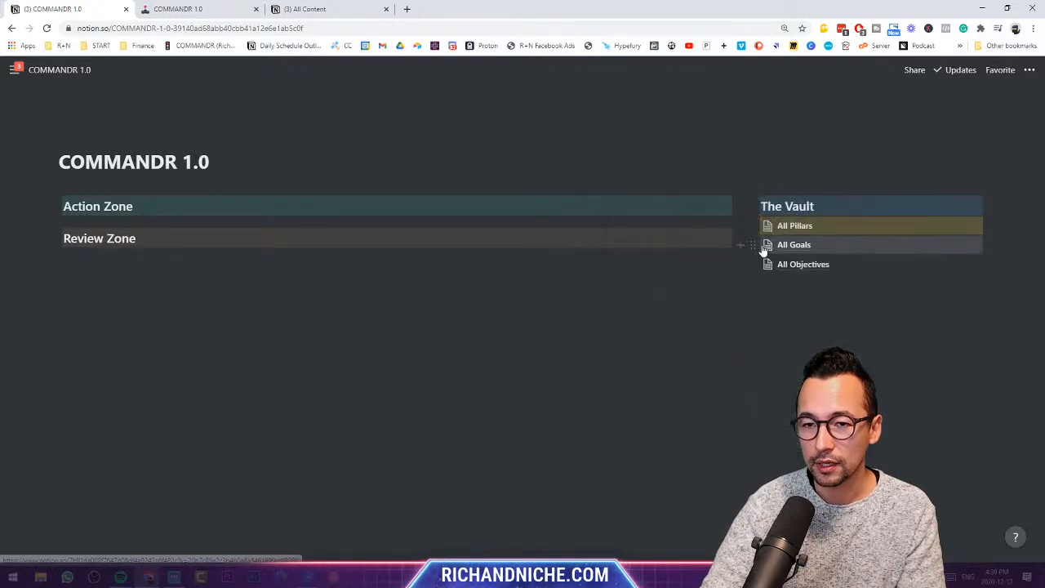
left_click(751, 243)
mouse_move(707, 294)
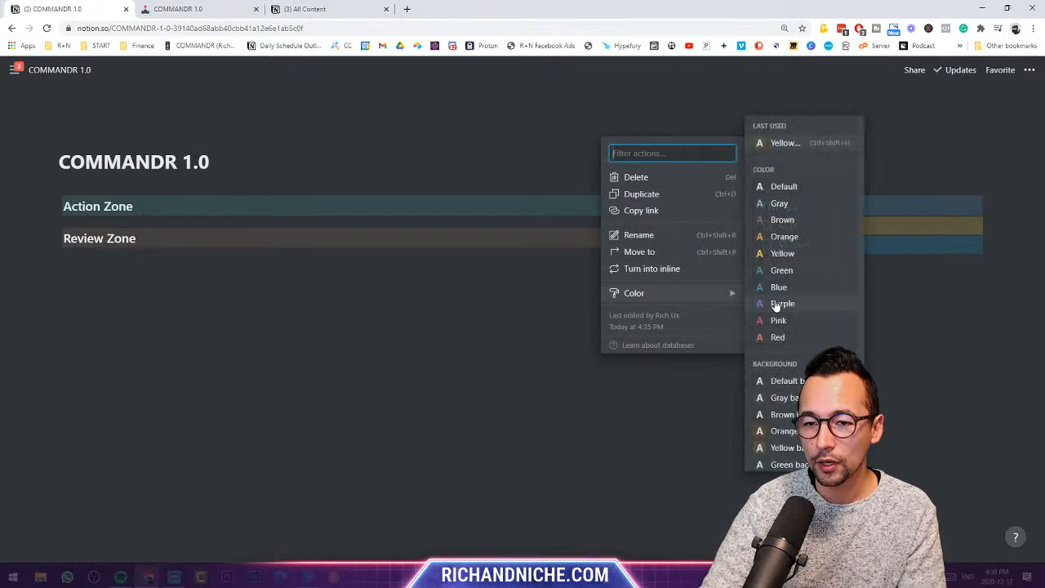
scroll(768, 342, "down", 1)
left_click(759, 393)
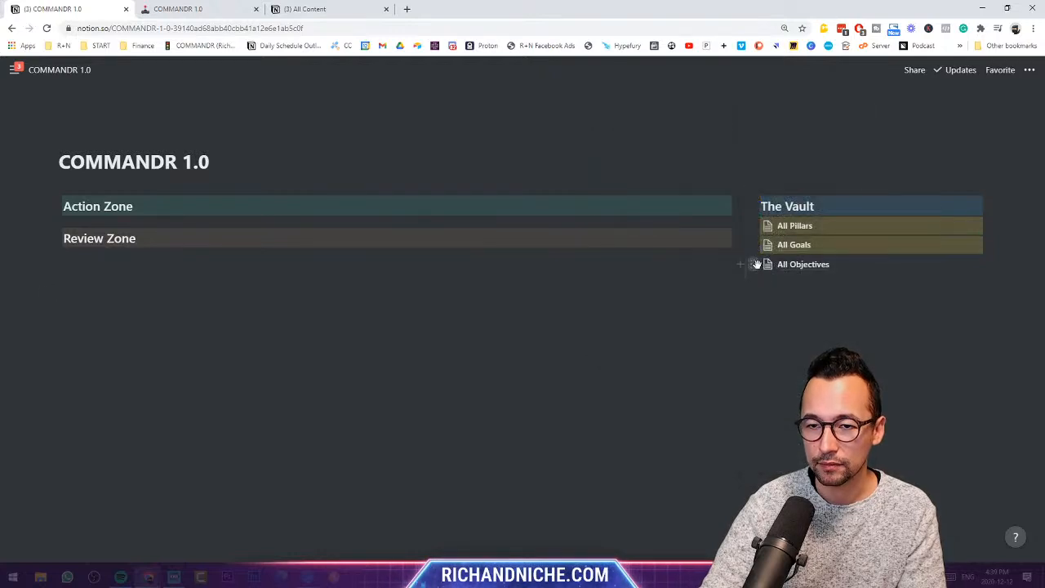
left_click(752, 265)
mouse_move(718, 313)
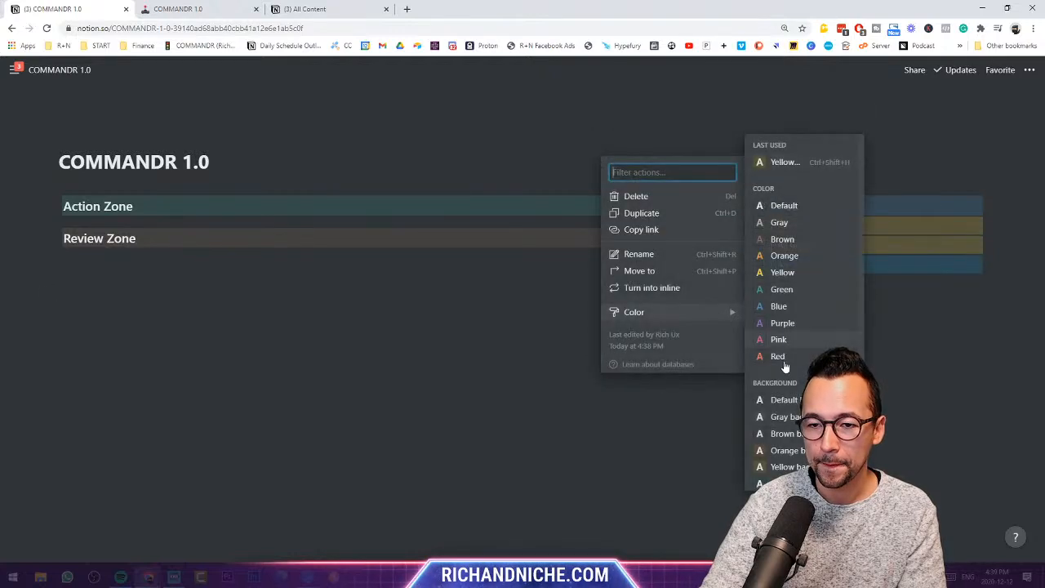
left_click(794, 468)
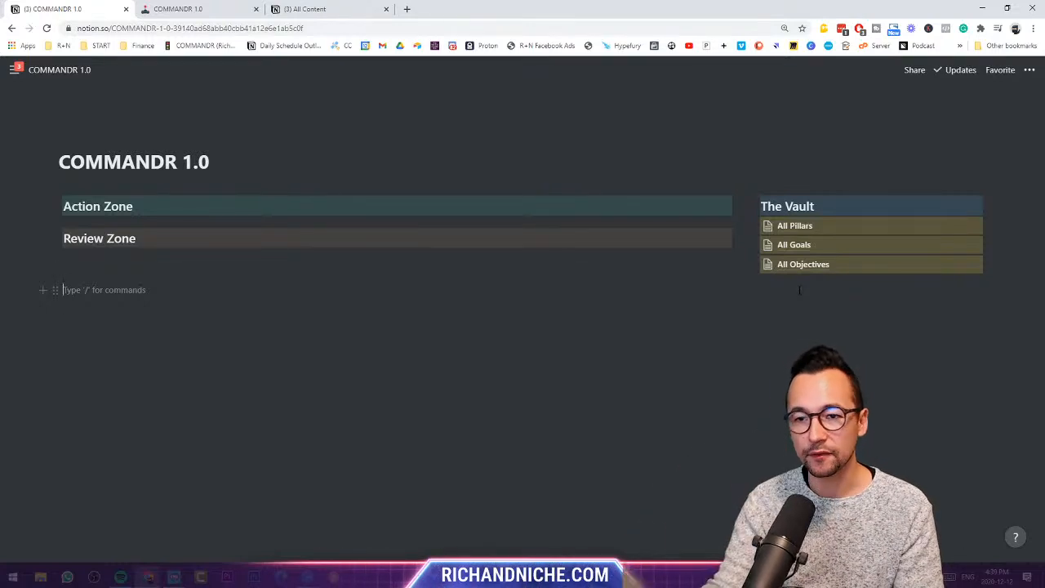
- Move the empty block beneath the All Objectives link in The Vault
left_click(877, 269)
left_click(71, 73)
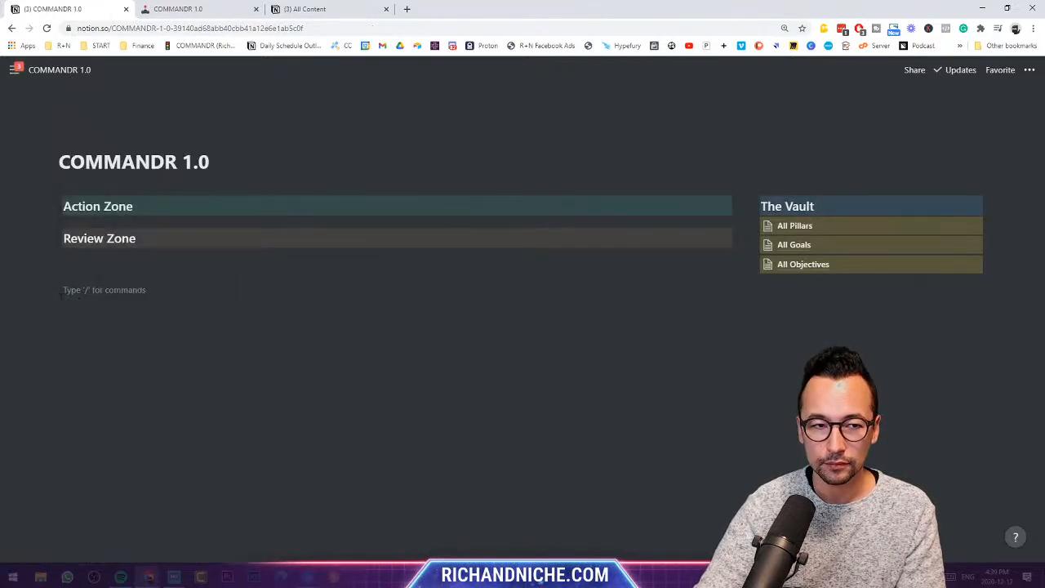
left_click_drag(50, 290, 829, 274)
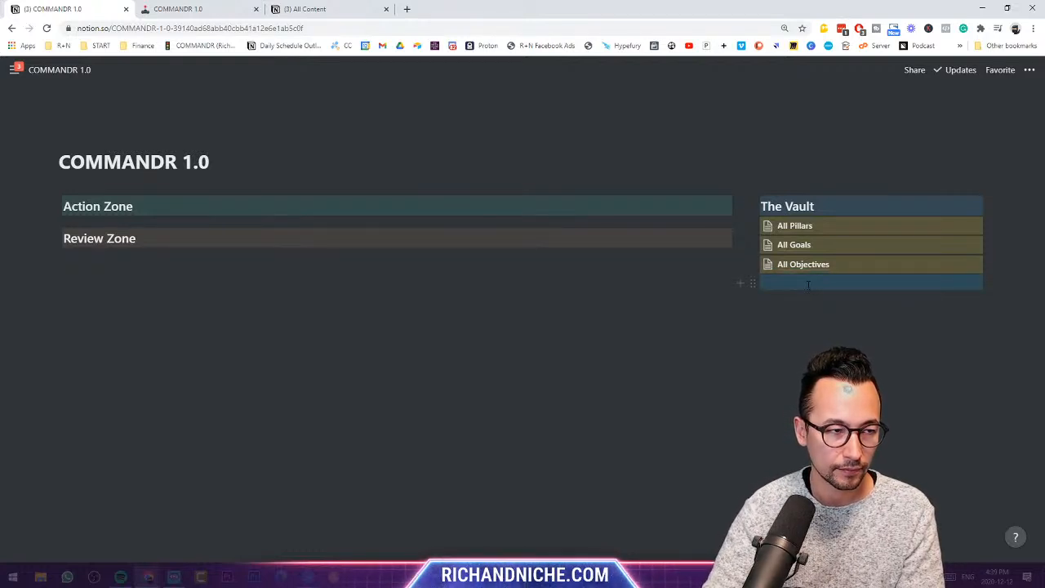
left_click(806, 284)
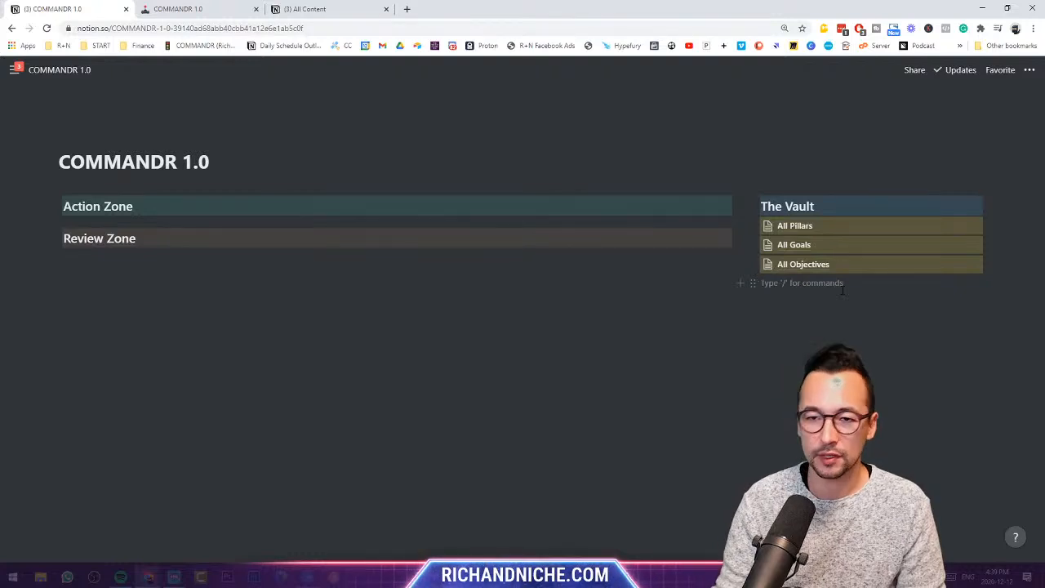
- Open All Objectives from The Vault and drag its Name column wider
left_click(853, 264)
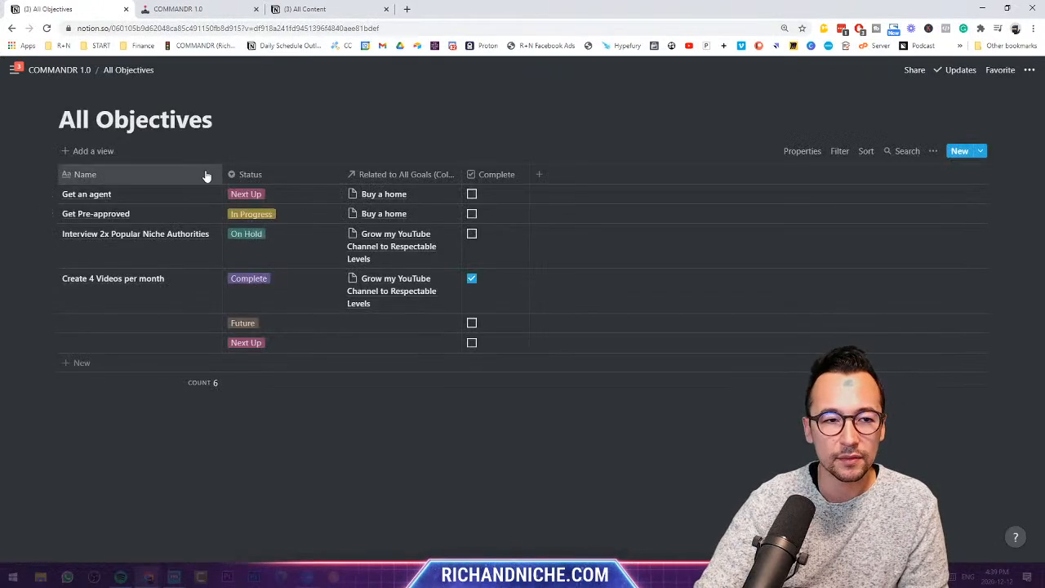
left_click_drag(220, 174, 244, 174)
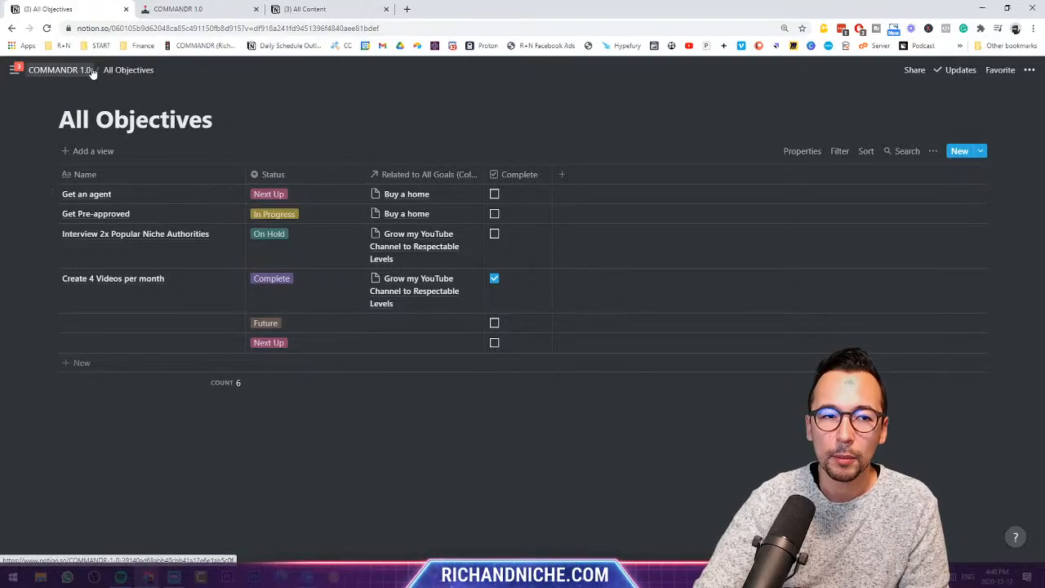
- Back on COMMANDR 1.0, start a new empty block under All Objectives in The Vault
left_click(61, 71)
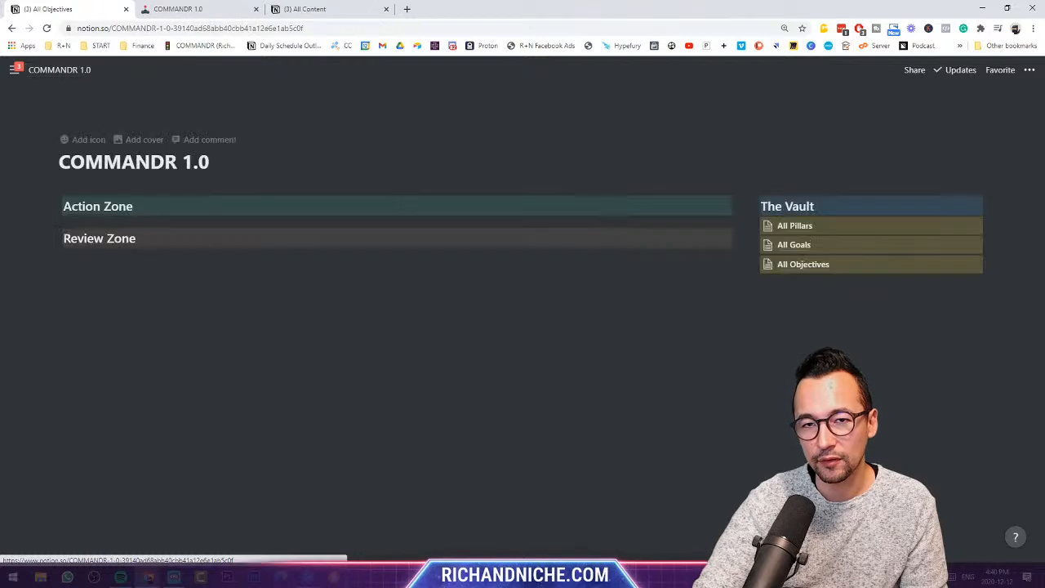
left_click(848, 292)
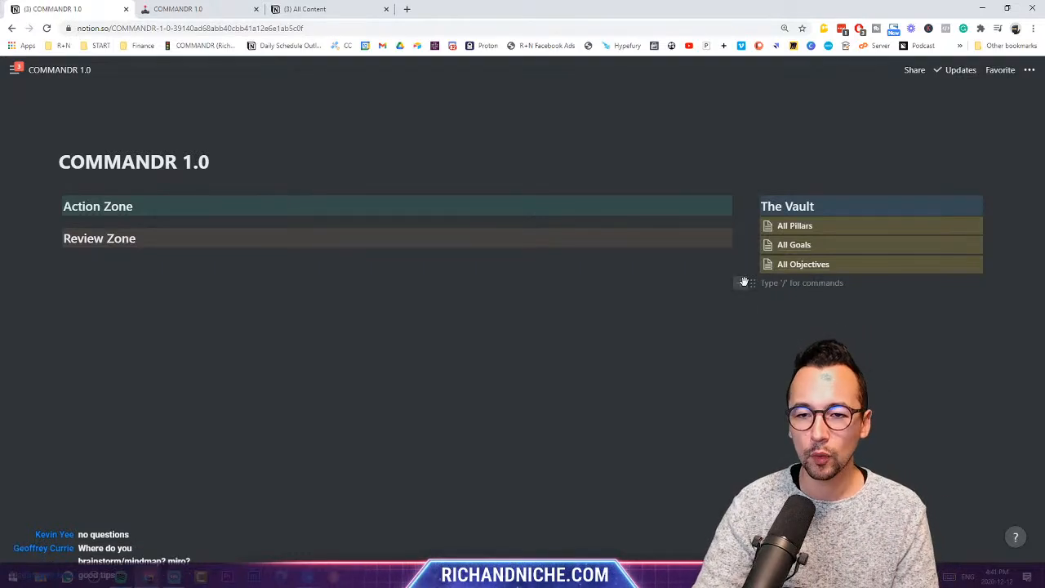
type("/")
scroll(891, 376, "down", 5)
scroll(890, 377, "down", 10)
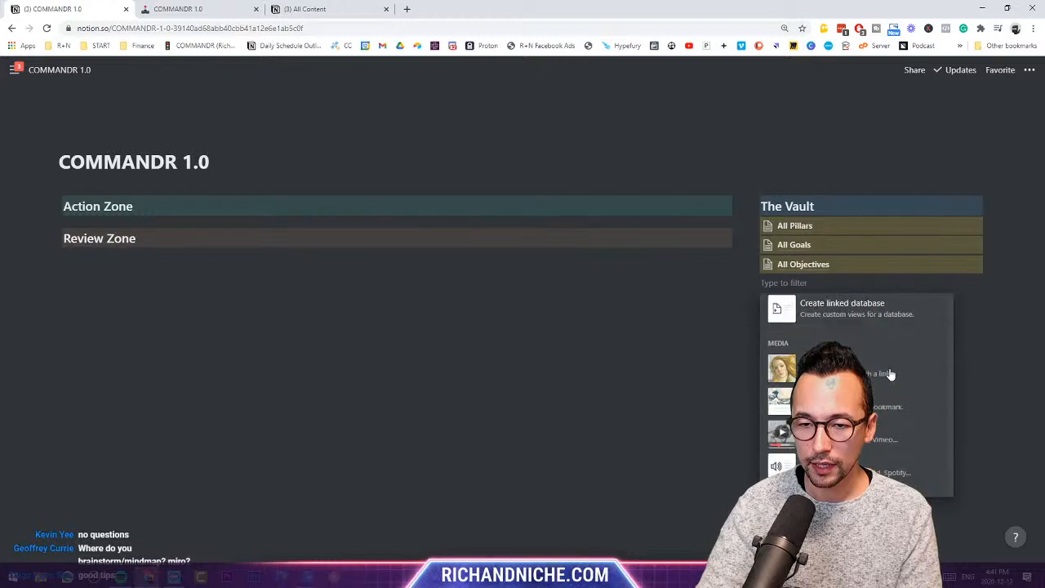
scroll(891, 374, "down", 8)
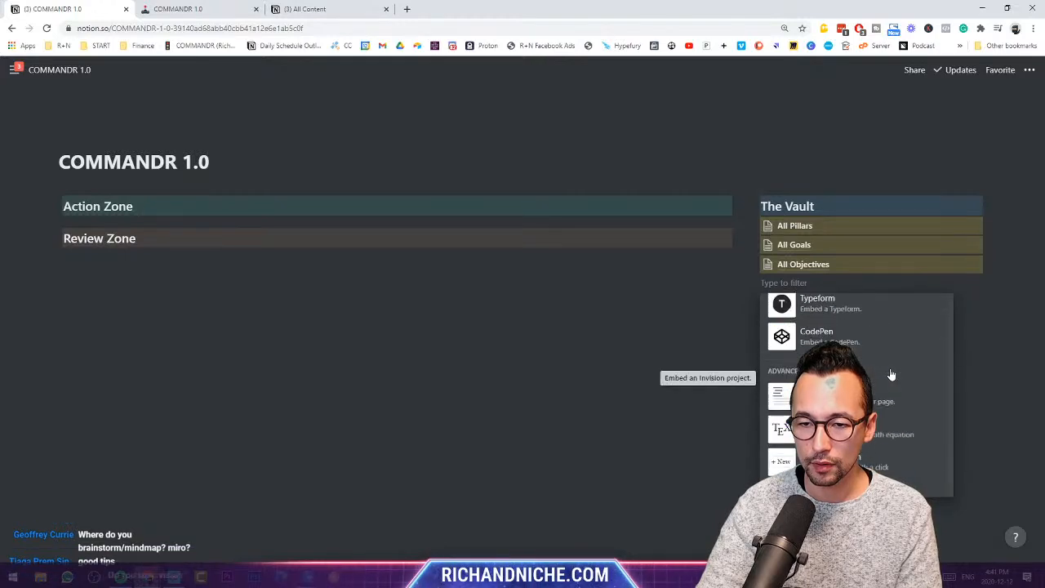
scroll(839, 337, "up", 2)
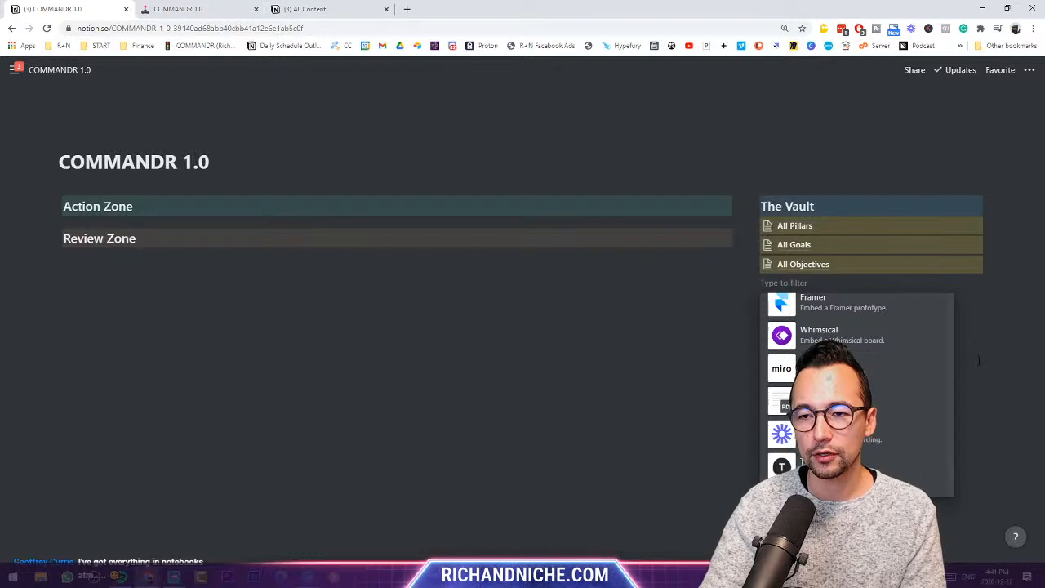
key("BackSpace")
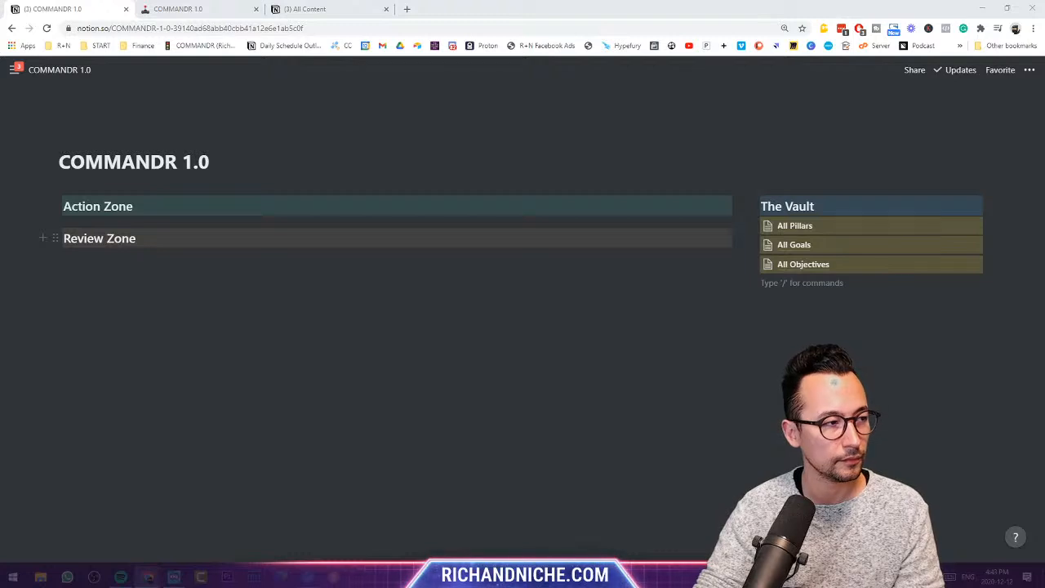
- Insert a Table - Full page database via /table and title it All Project
left_click(825, 281)
type("/")
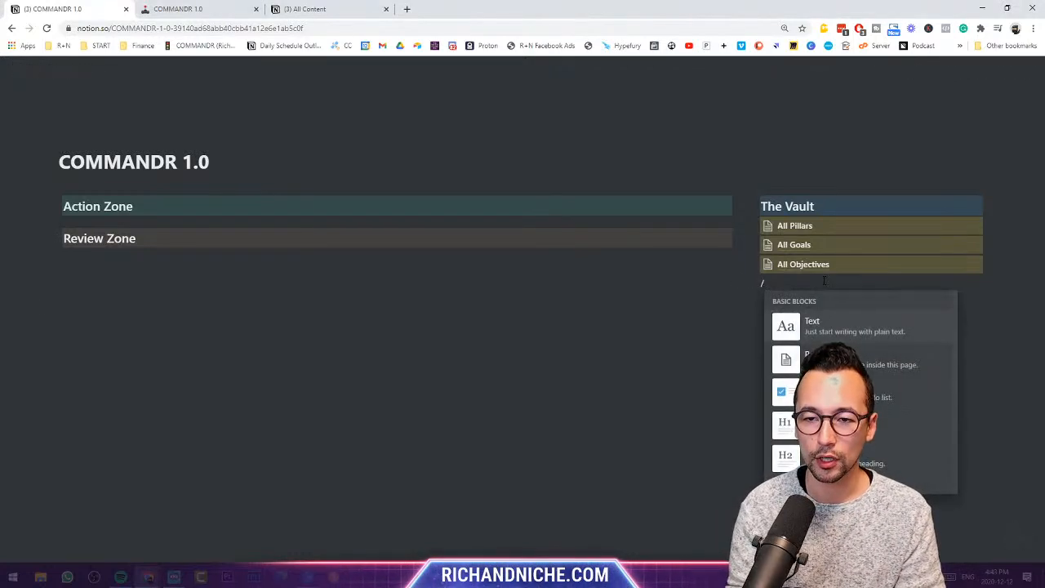
type("table")
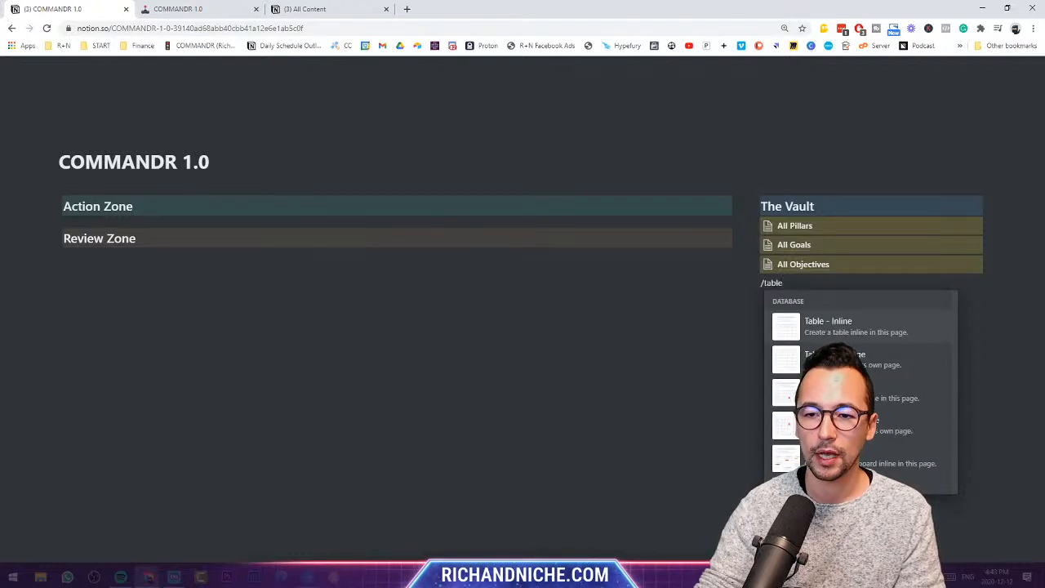
left_click(868, 363)
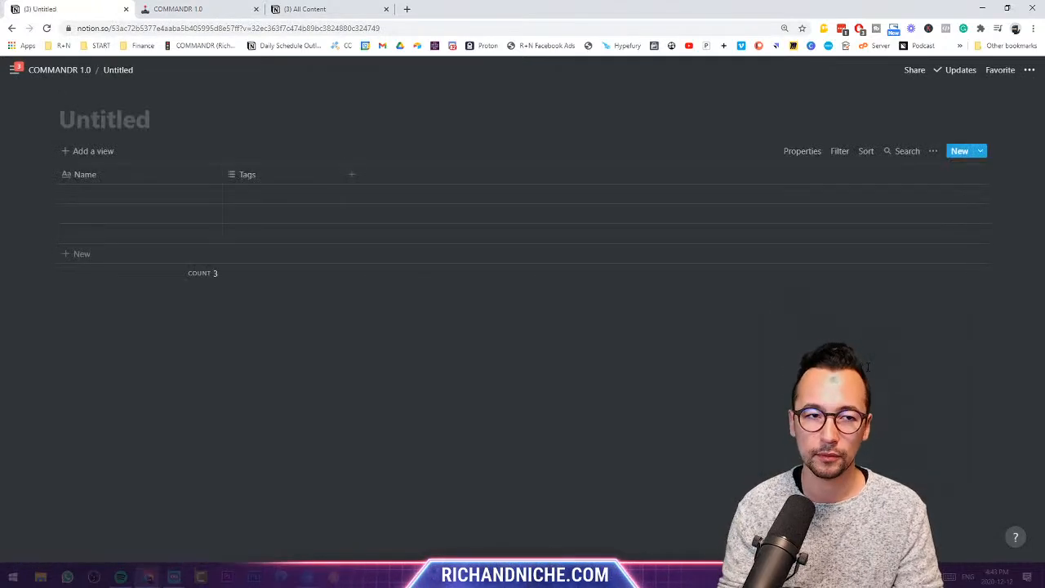
type("All Project")
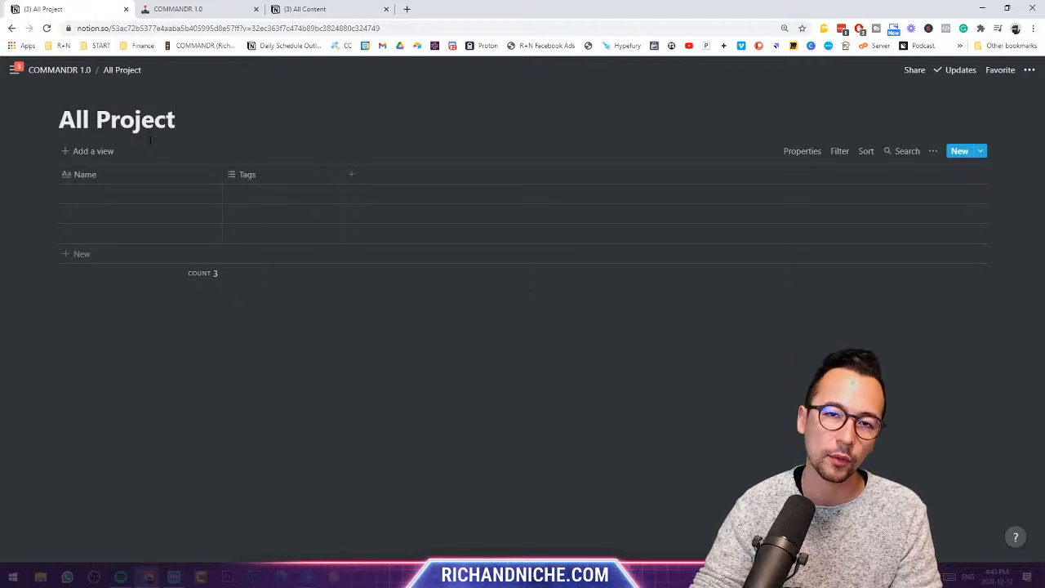
- Name the first All Project row 'Q1 2021 YouTube Production'
left_click(131, 199)
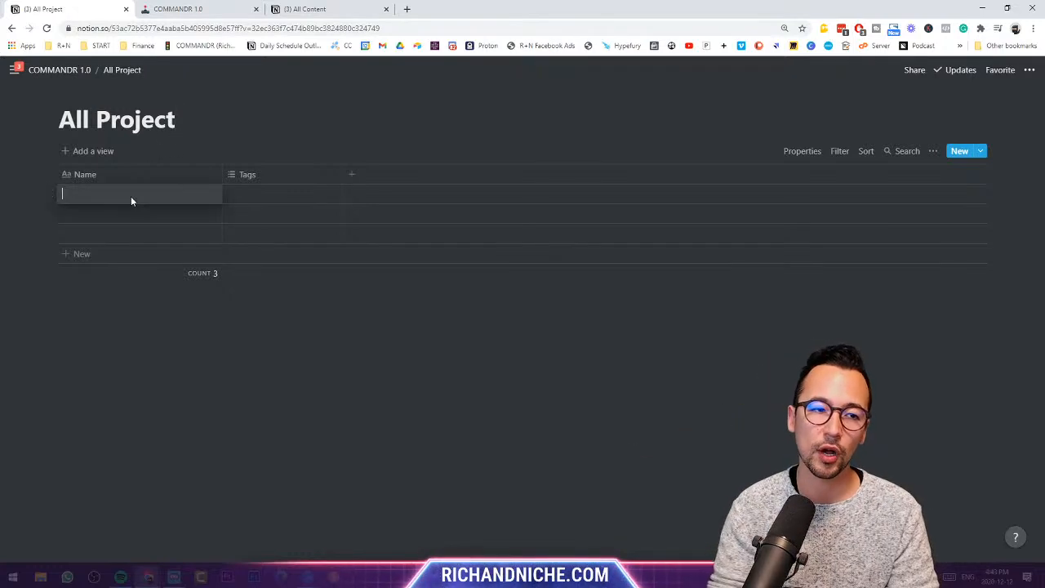
type("YouTube Proj")
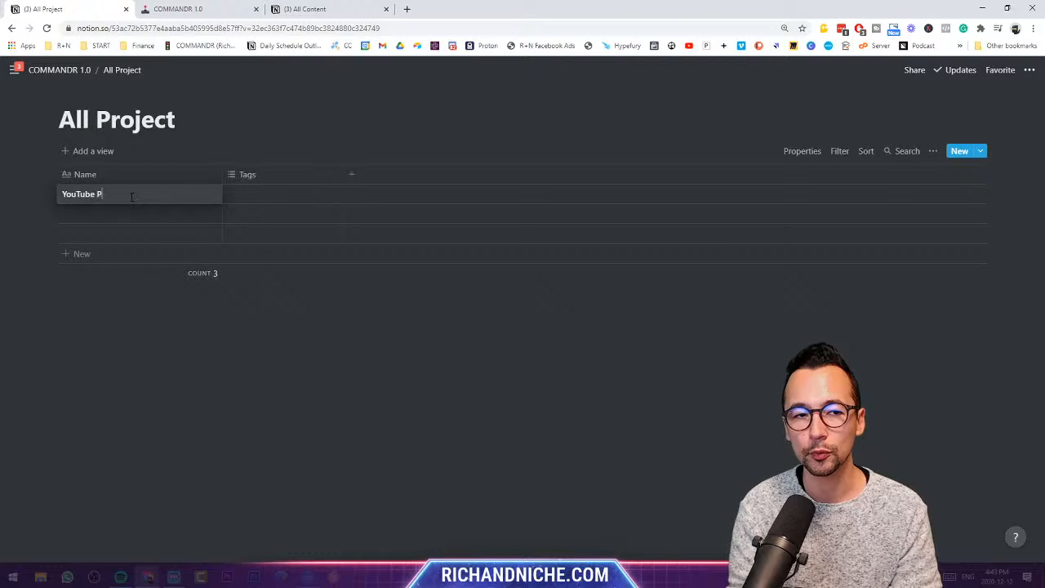
key("BackSpace")
type("dutc")
key("BackSpace")
key("BackSpace")
type("ction")
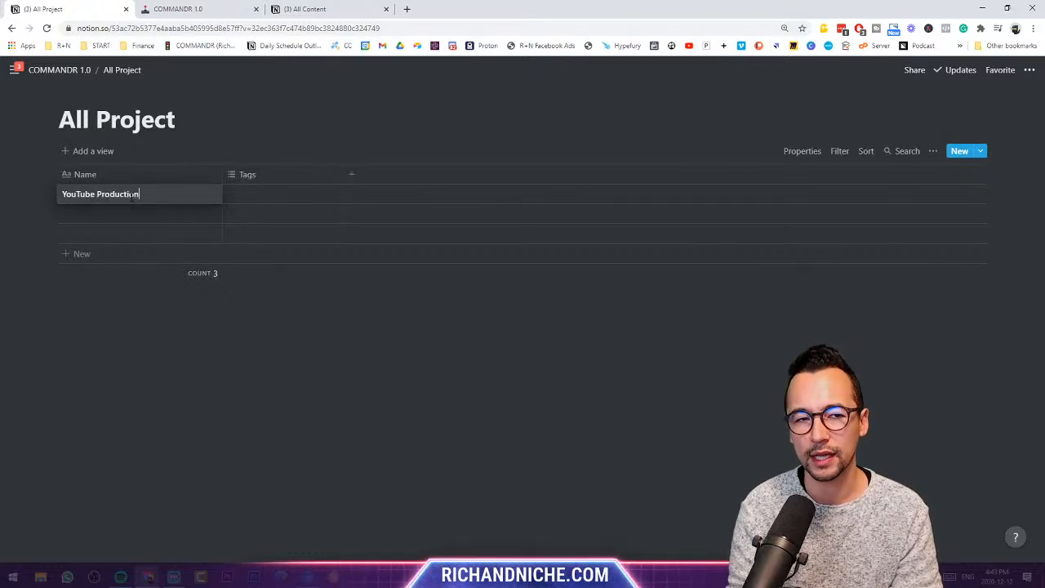
left_click(64, 195)
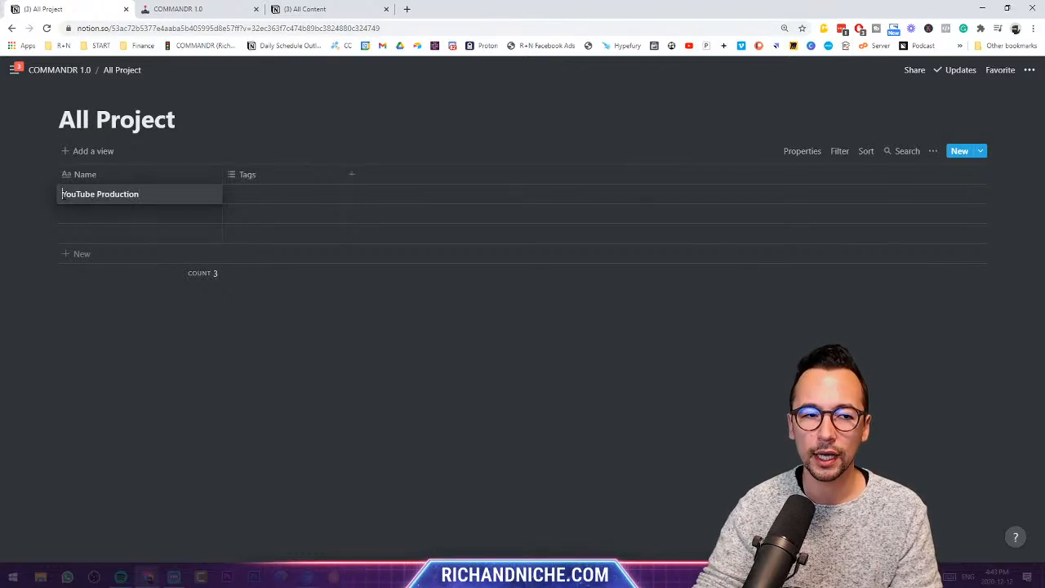
type("Q1 2021")
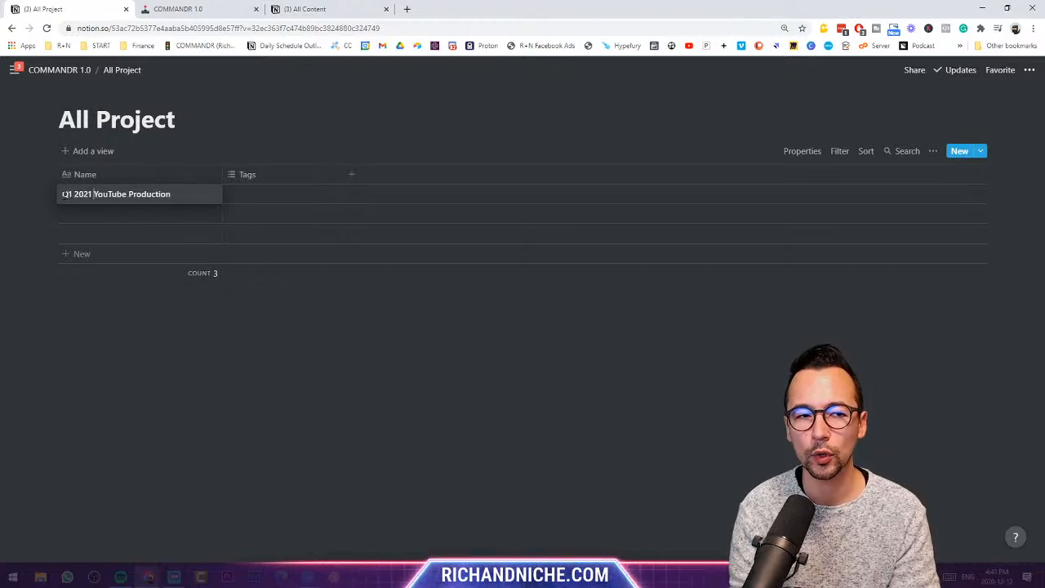
key("Escape")
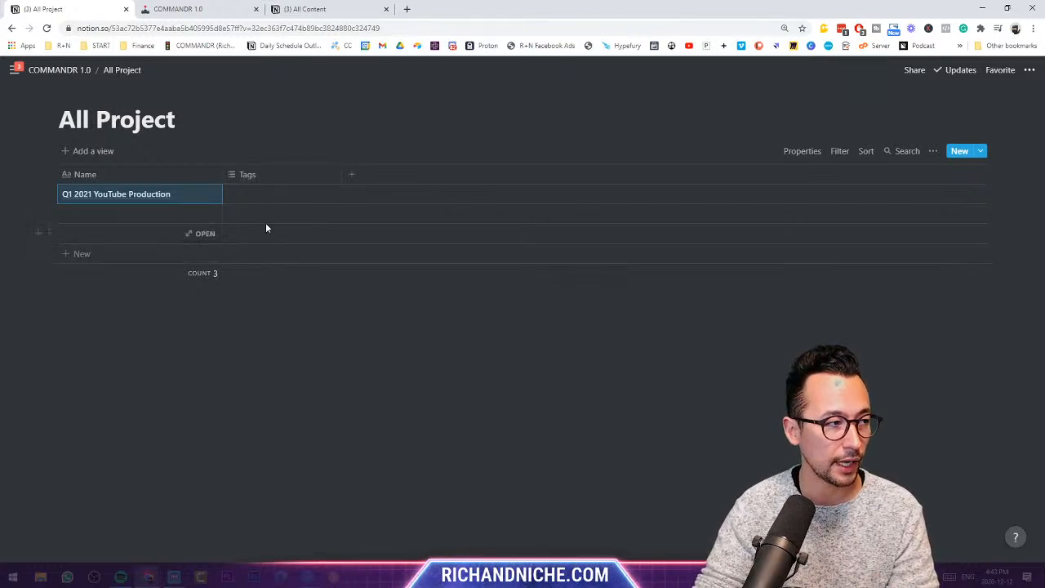
- Change the All Project Tags property to a Select named Status
left_click(274, 174)
left_click(273, 240)
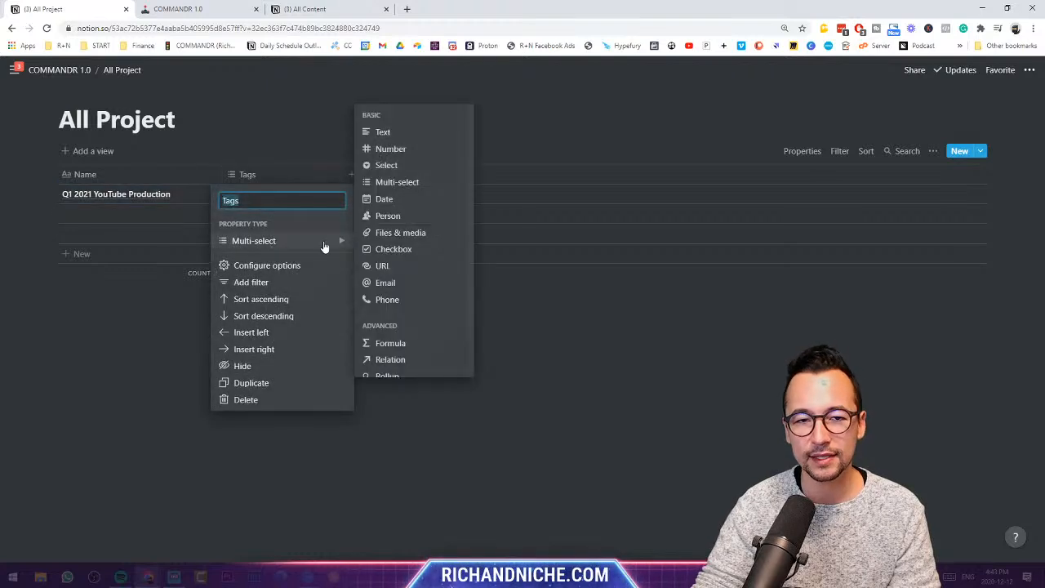
left_click(400, 164)
left_click(263, 178)
key("BackSpace")
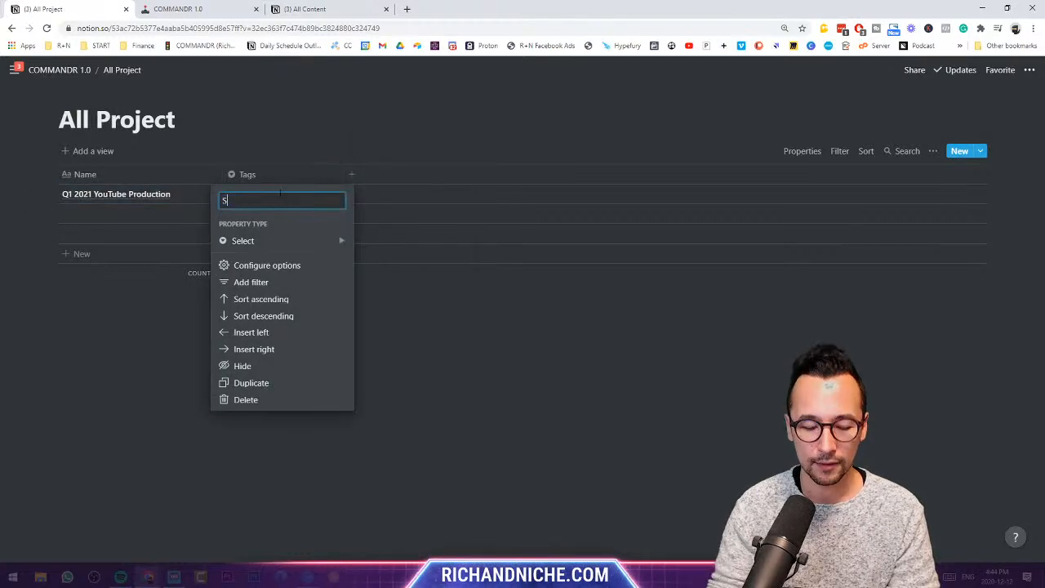
type("Status")
key("Return")
- Set Q1 2021 YouTube Production to a new To Do status and create In Progress and Complete options
left_click(289, 193)
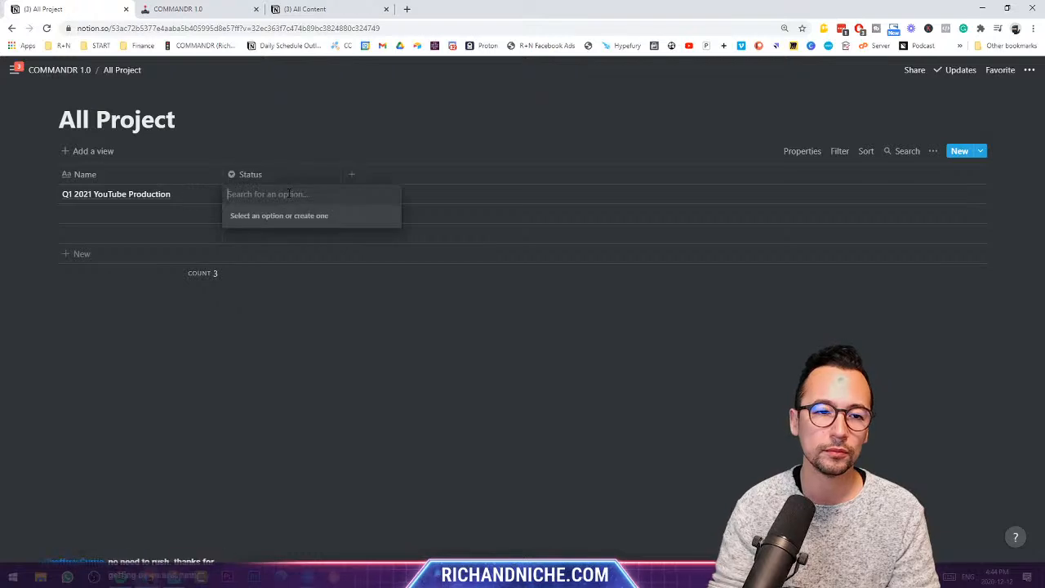
type("To Do")
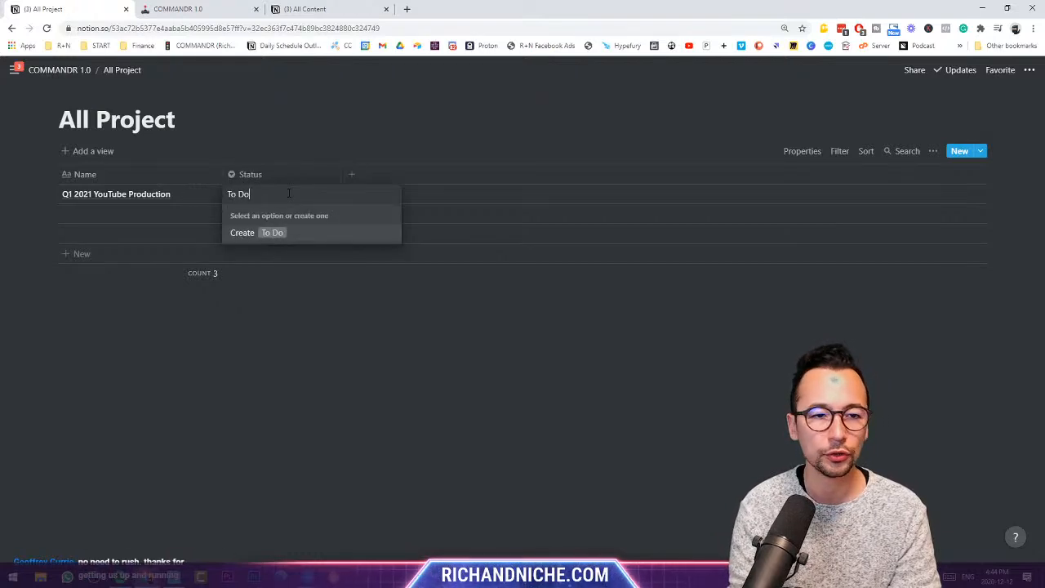
key("Return")
type("In progr")
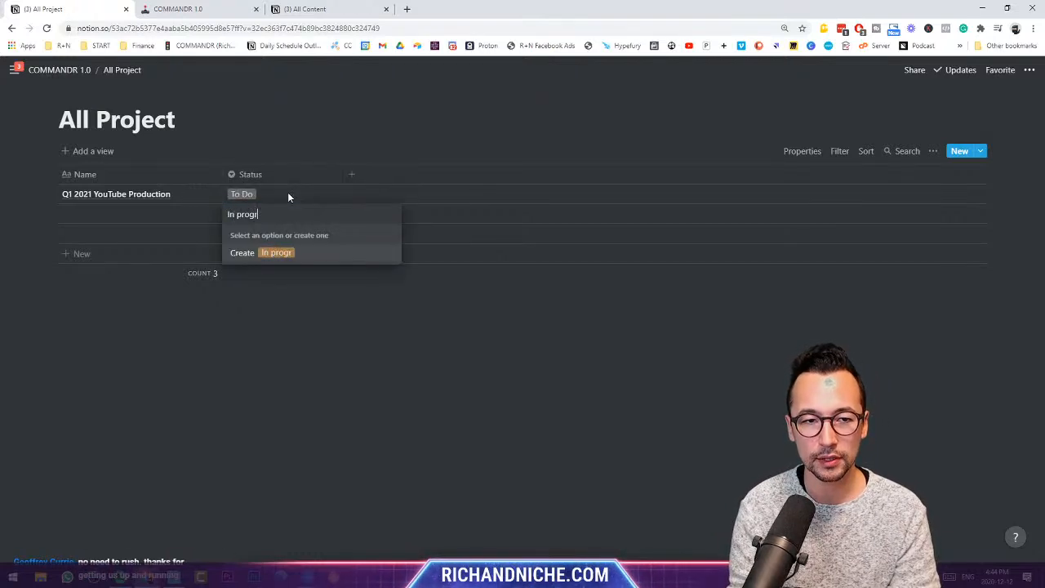
key("BackSpace")
key("BackSpace")
key("BackSpace")
key("BackSpace")
key("BackSpace")
type("Progress")
key("Return")
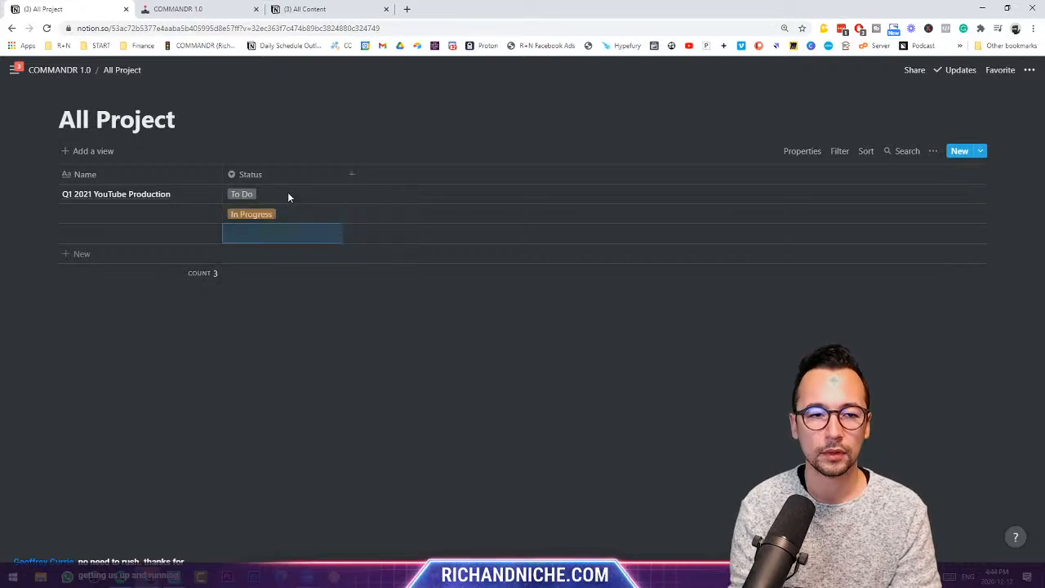
type("Complete")
key("Return")
- Create the Future, On Hold and Up Next status options
type("Future")
key("Return")
type("On")
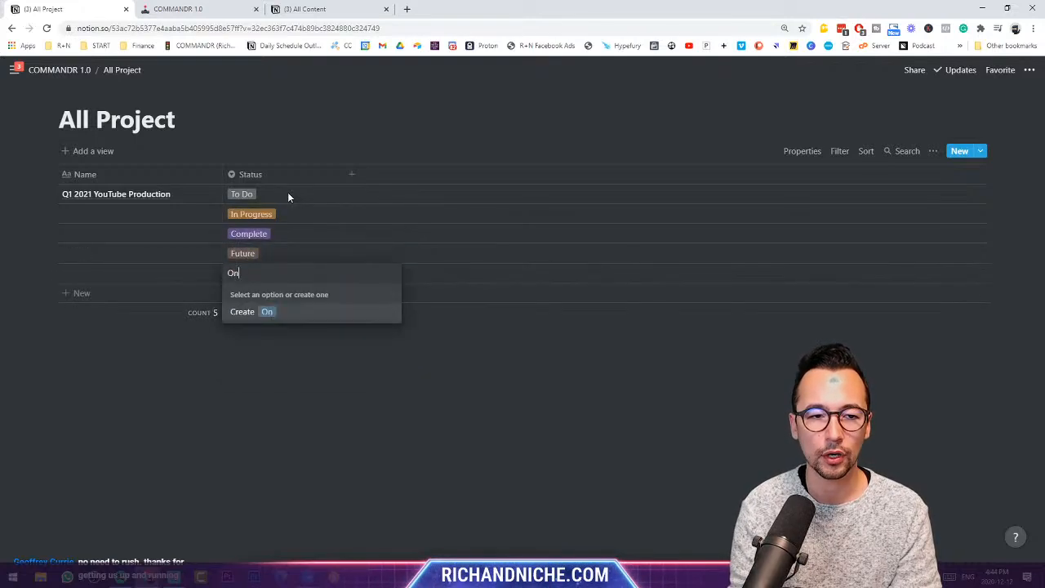
type(" hold")
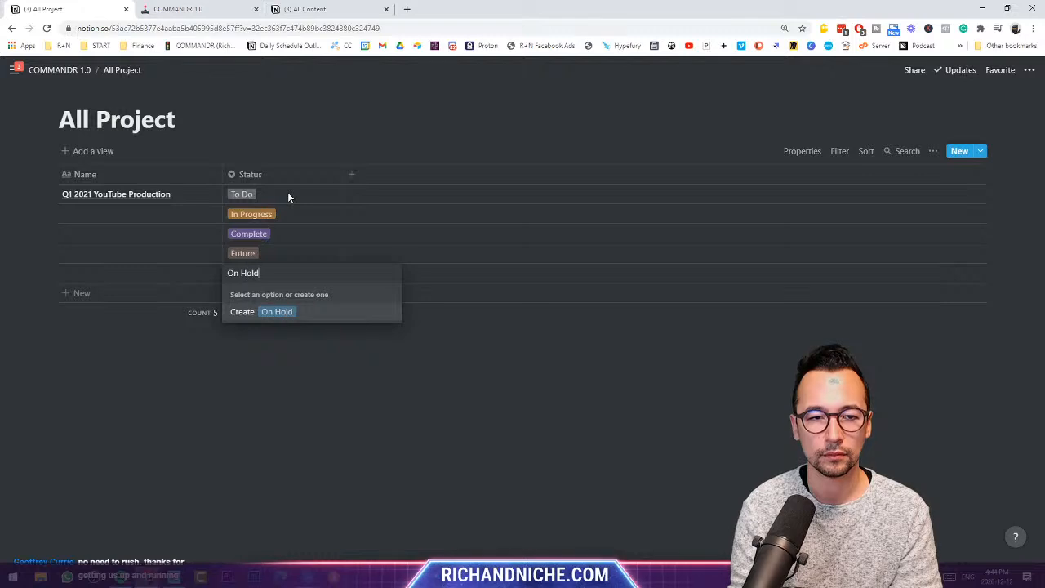
key("Return")
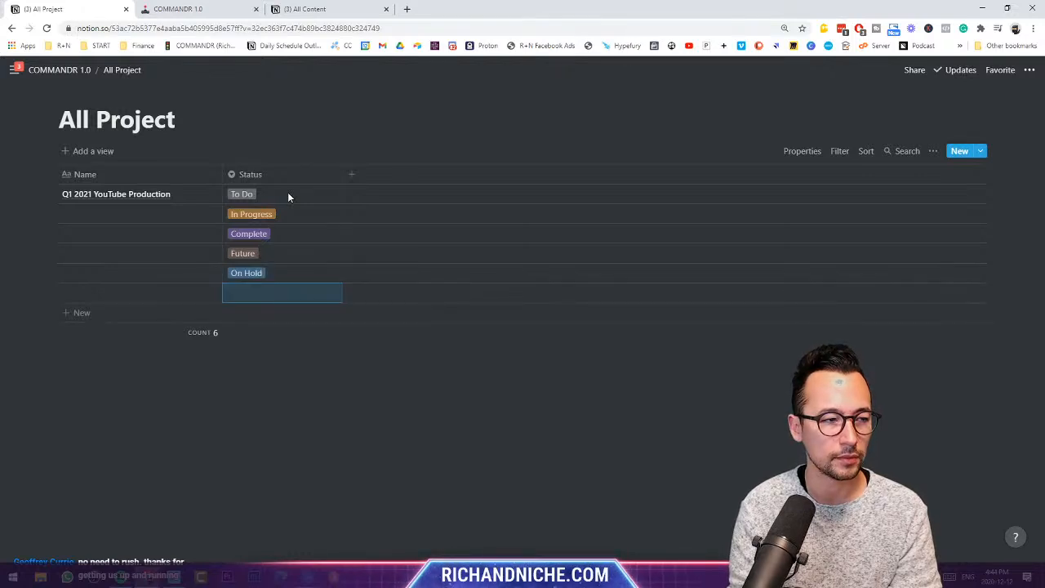
key("Return")
type("Up Next")
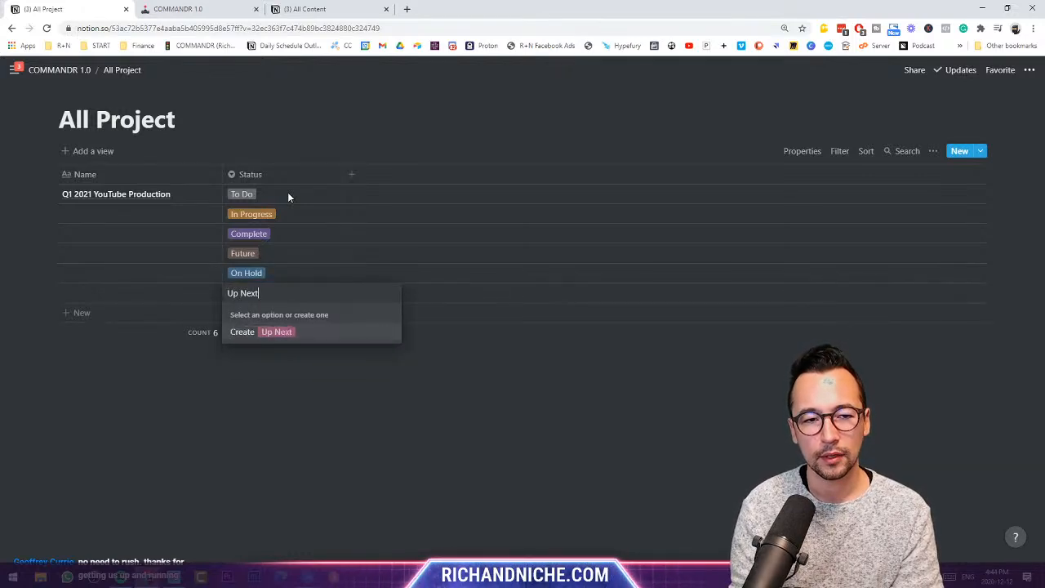
key("Return")
- Clear the statuses from rows two through six and add a new property column after Status
left_click(260, 295)
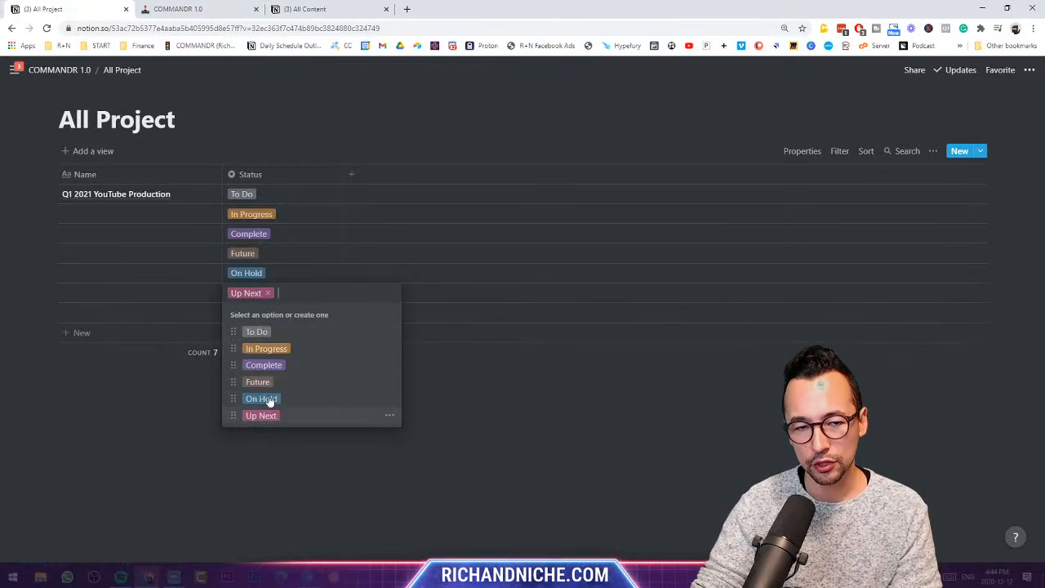
left_click(268, 293)
key("Escape")
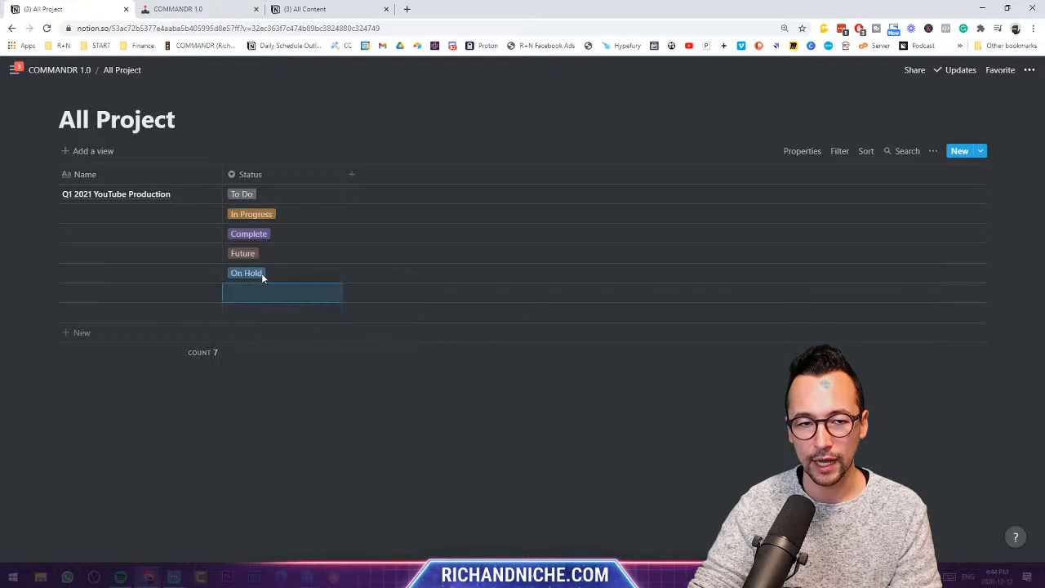
left_click(261, 273)
left_click(268, 272)
key("Escape")
left_click(271, 259)
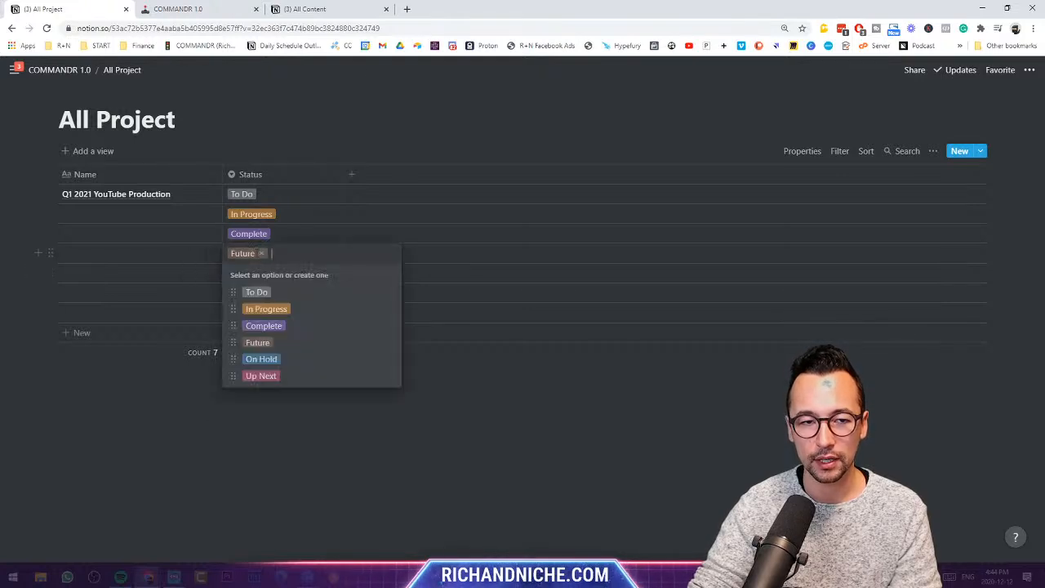
left_click(264, 254)
key("Escape")
left_click(269, 238)
left_click(273, 234)
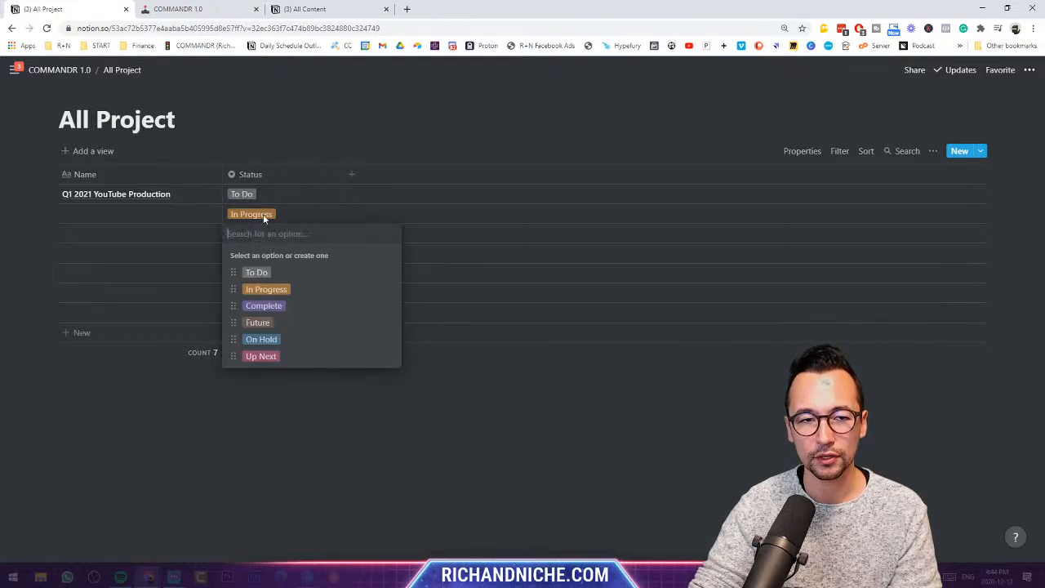
key("Escape")
left_click(264, 214)
left_click(280, 213)
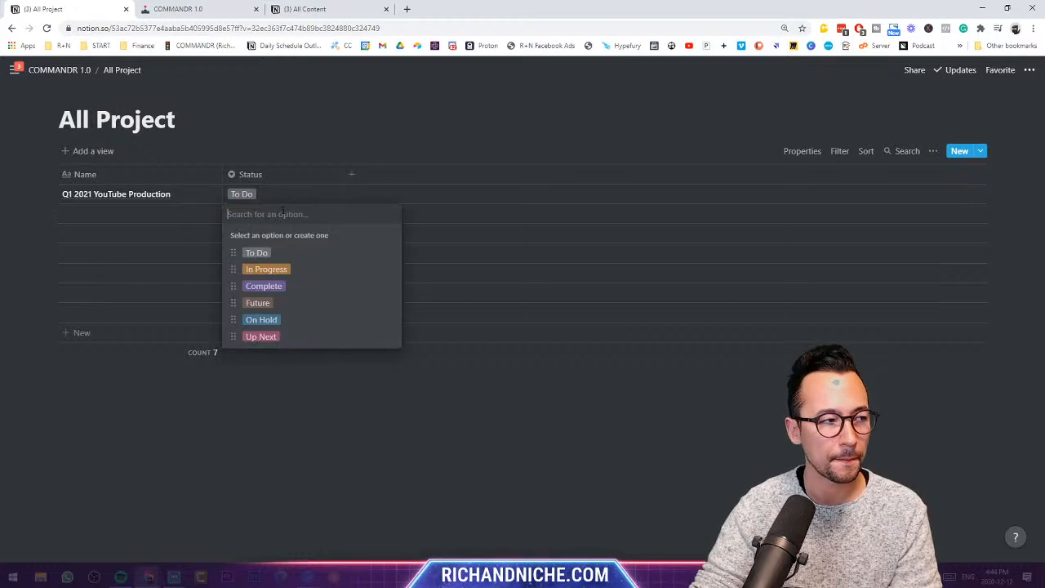
key("Escape")
left_click(351, 175)
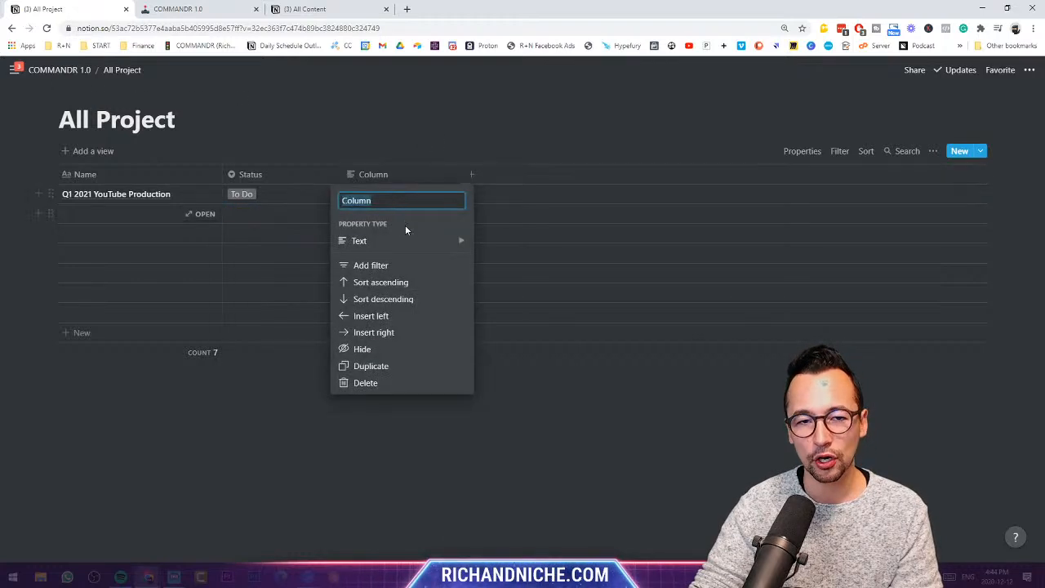
- Make the new All Project property a Date column named By When
mouse_move(411, 244)
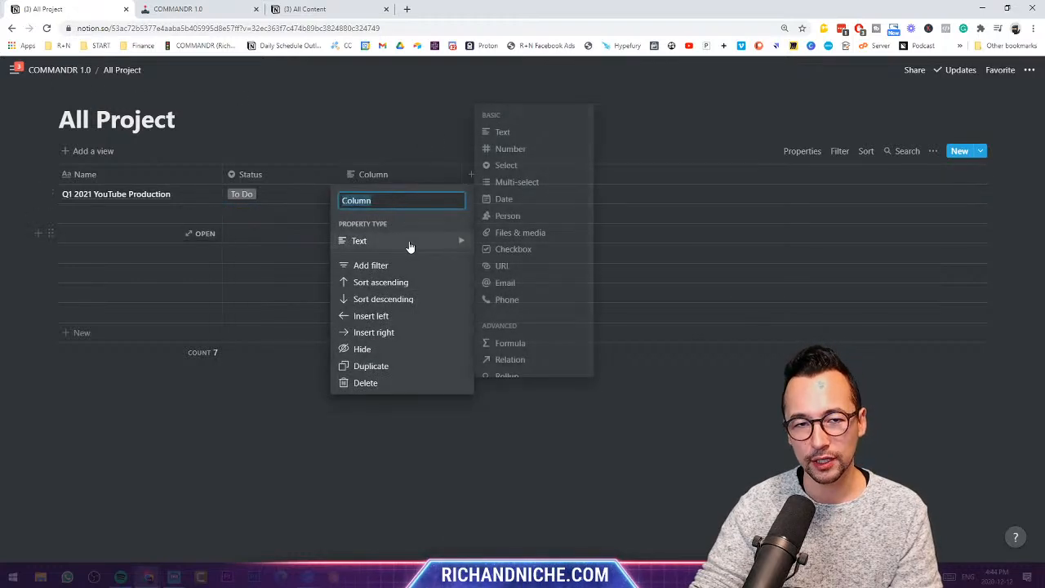
left_click(521, 201)
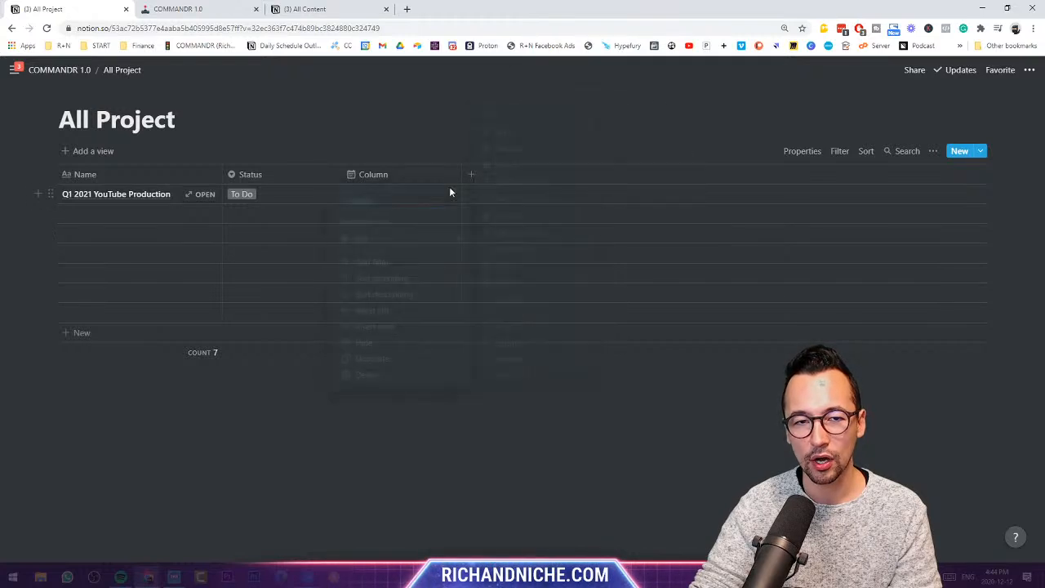
left_click(369, 175)
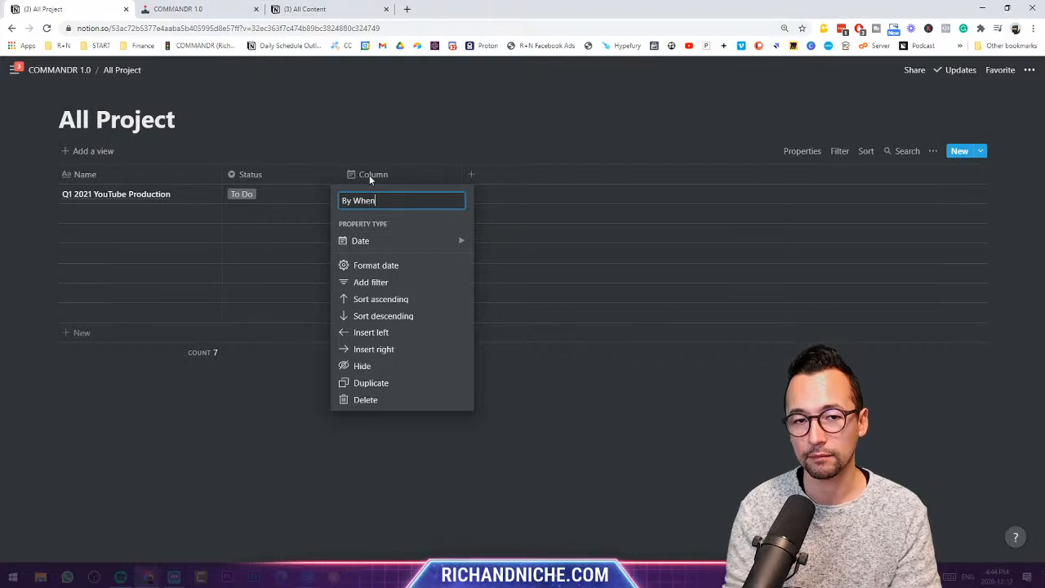
key("Return")
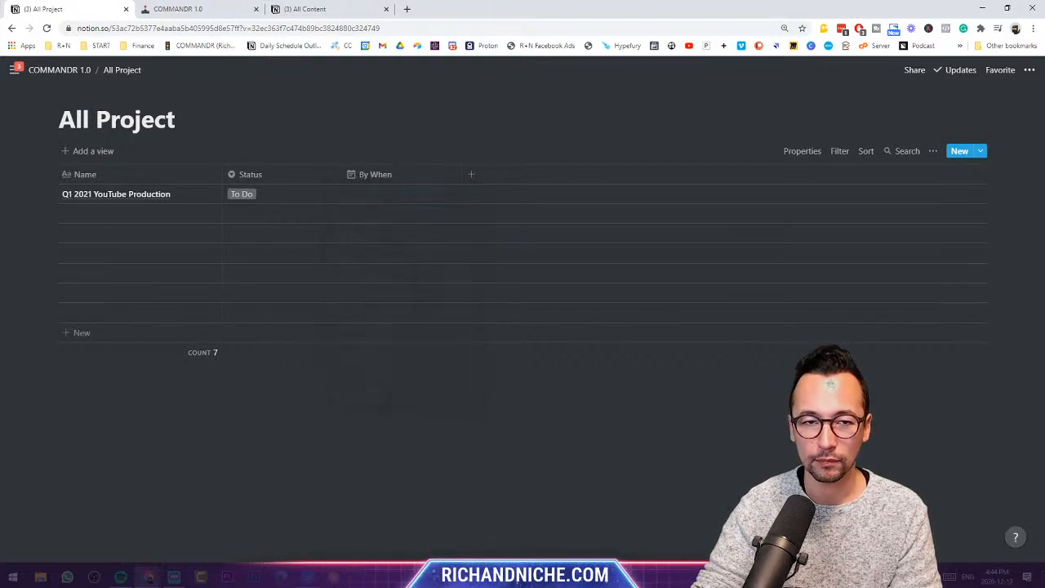
- Set the Q1 2021 YouTube Production deadline to Jan 15, 2021
left_click(385, 194)
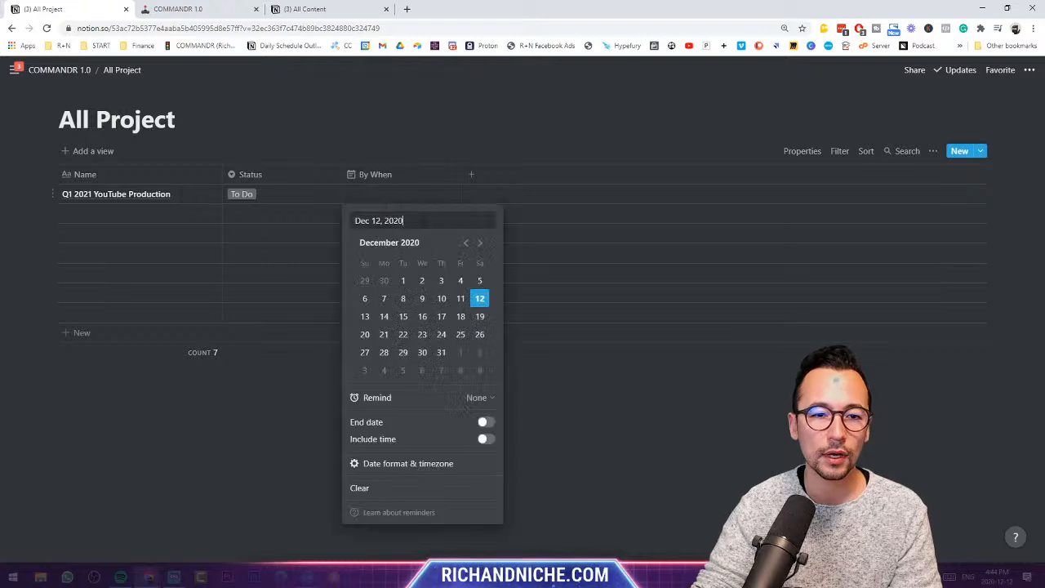
left_click(481, 243)
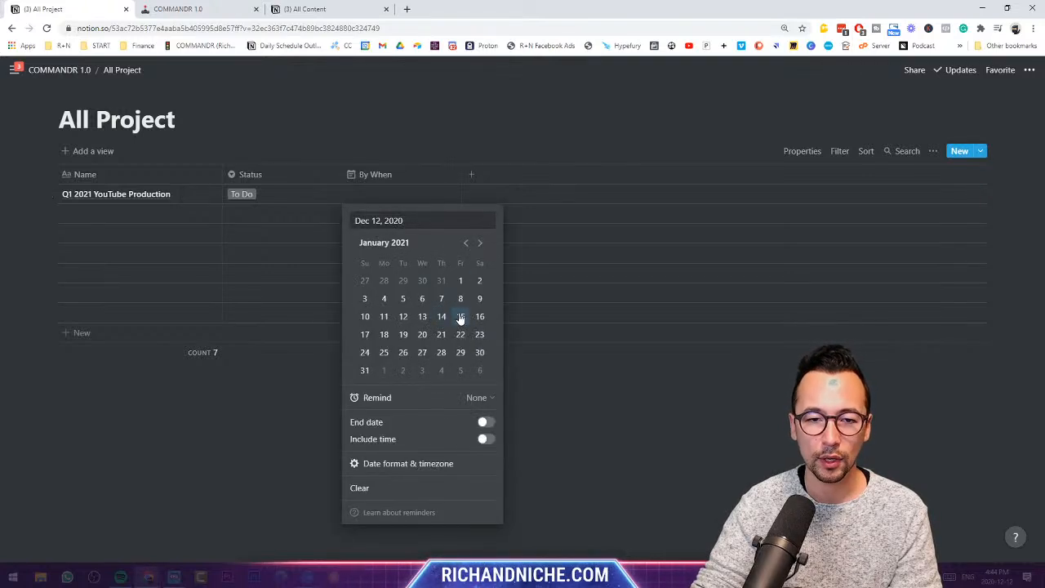
left_click(461, 316)
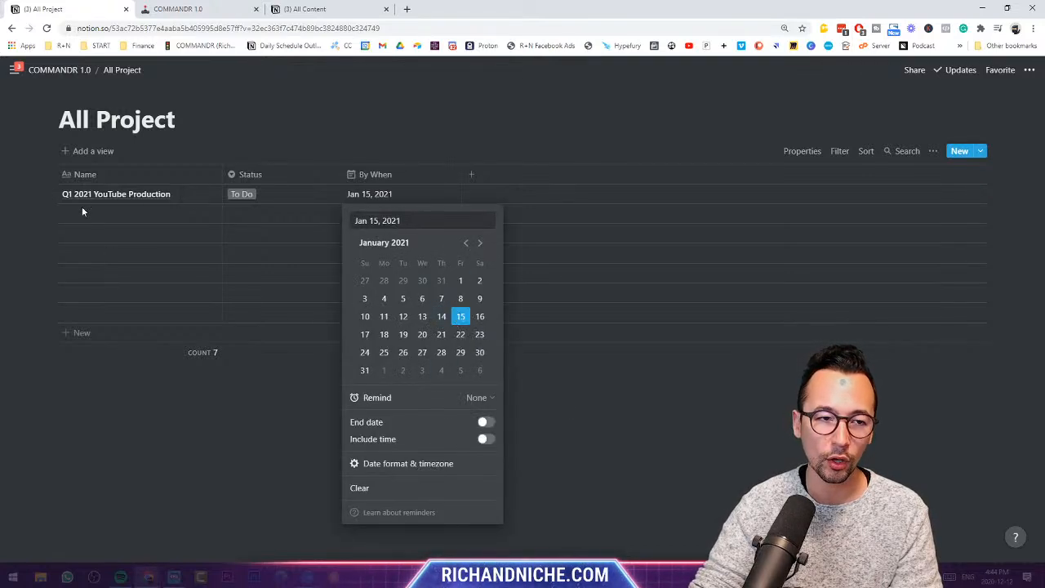
key("Escape")
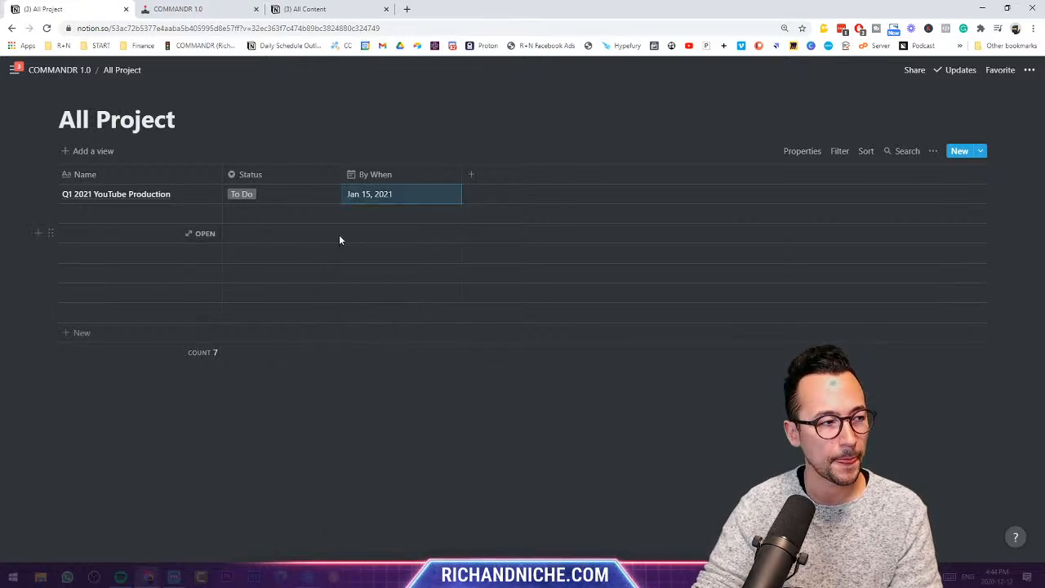
- Add a single-select property named Priority after By When
left_click(471, 175)
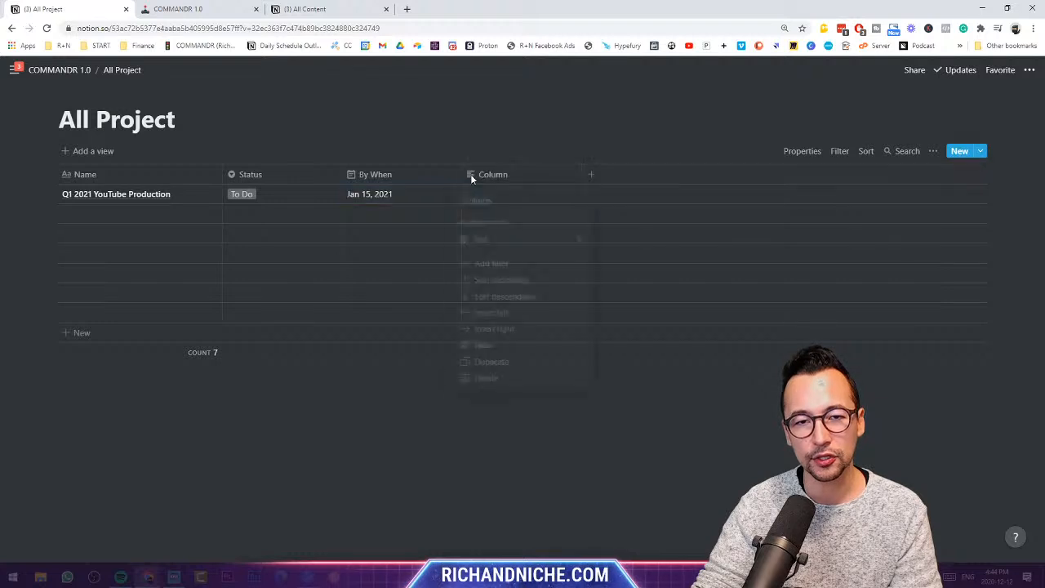
mouse_move(526, 240)
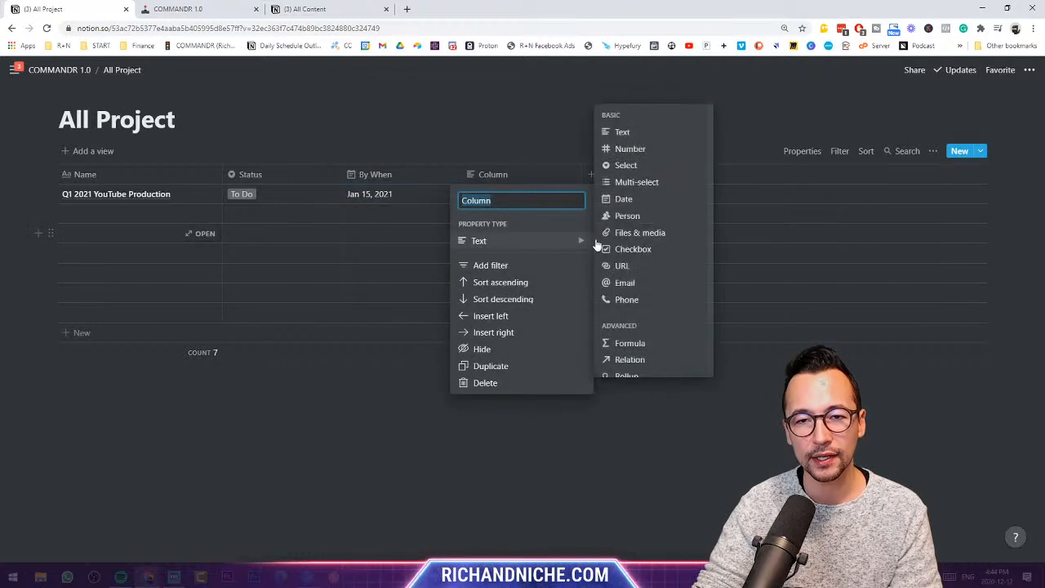
left_click(665, 168)
left_click(505, 173)
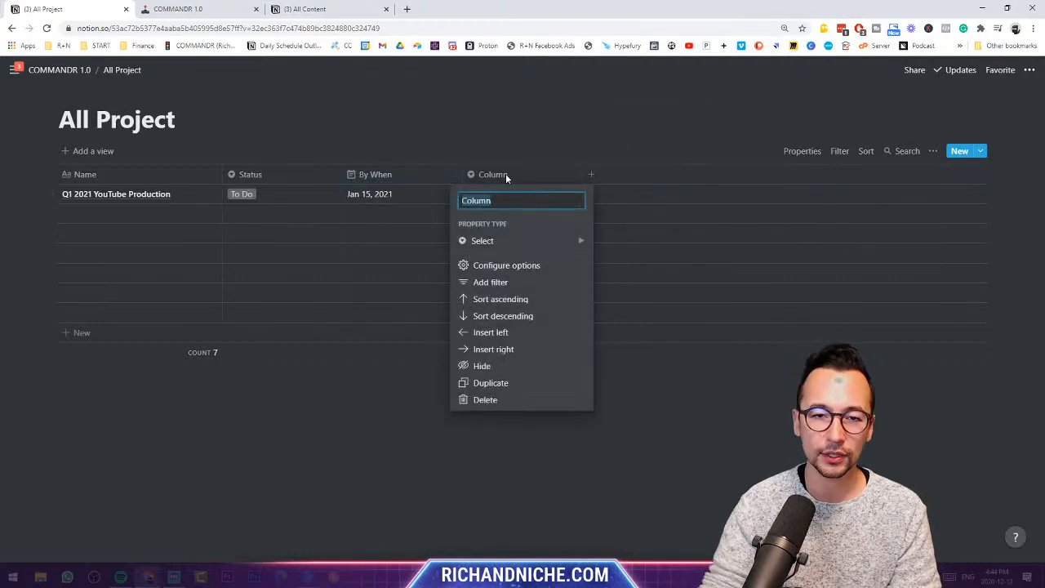
type("Priority")
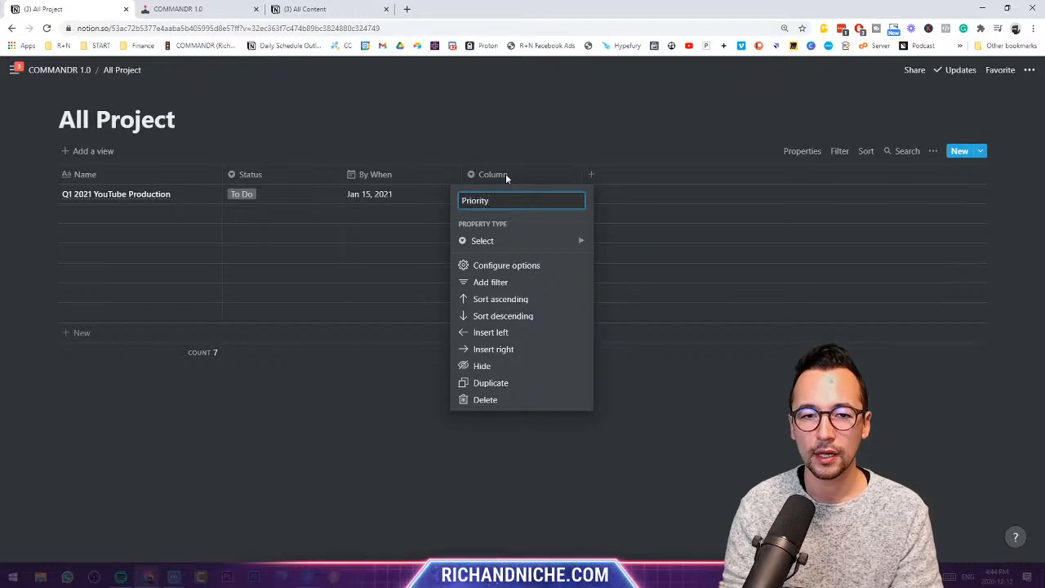
key("Return")
- Create and assign Priority #1 and Priority #2 in the first two rows
left_click(504, 190)
type("Prioirty #1")
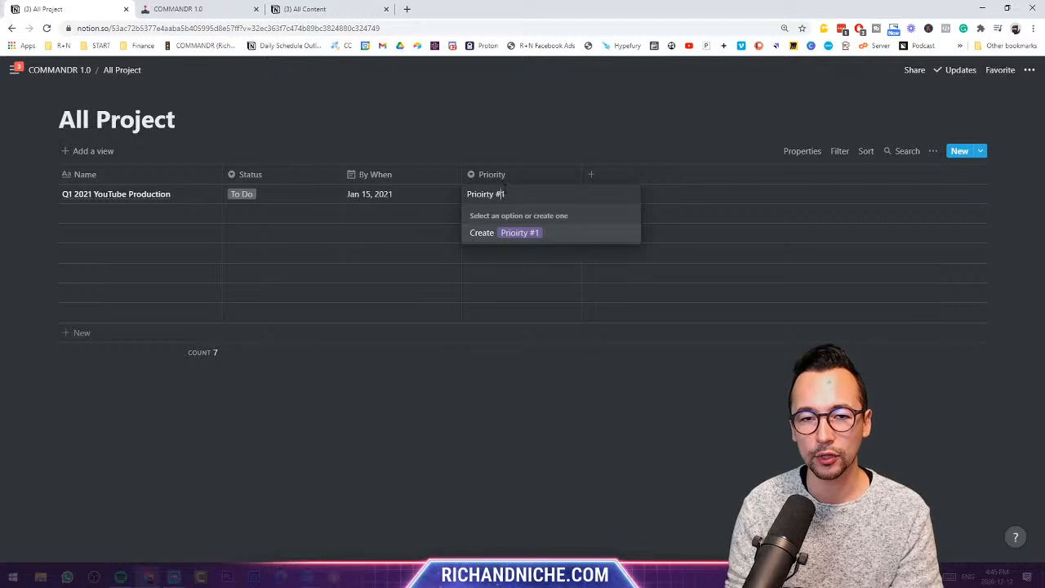
key("BackSpace")
type("i")
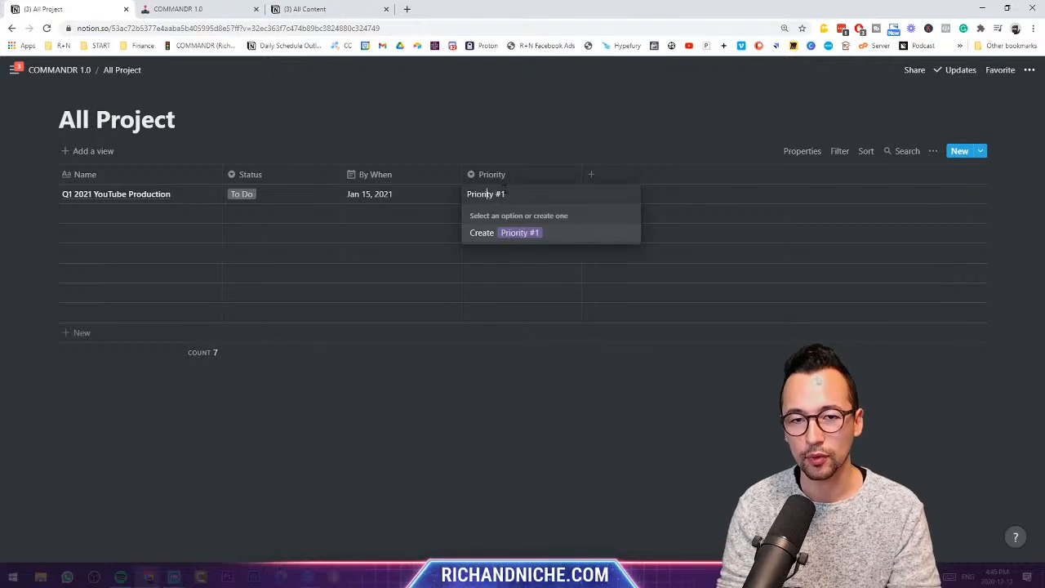
key("Return")
type("P")
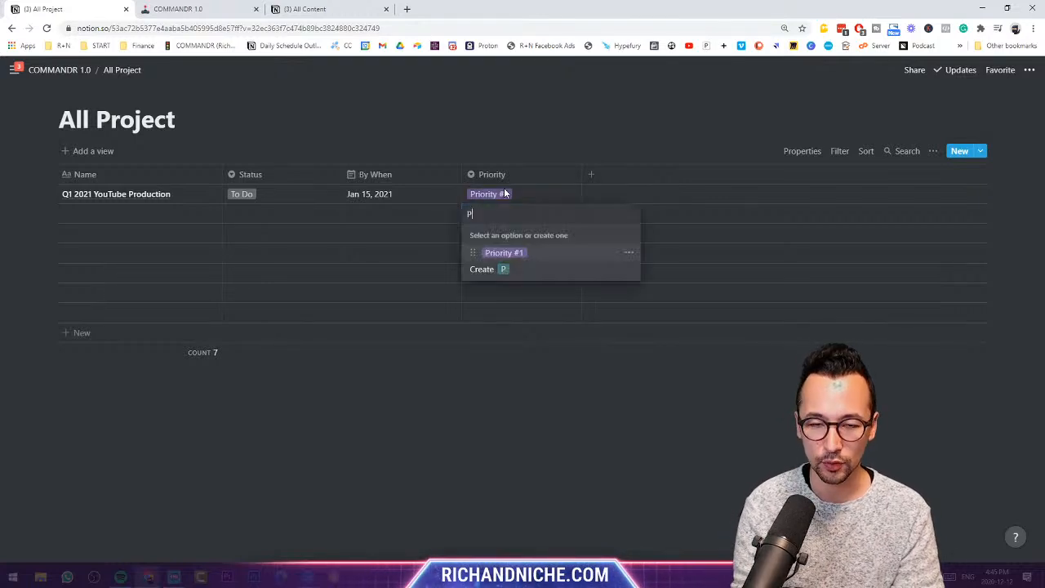
type("rioisy #2")
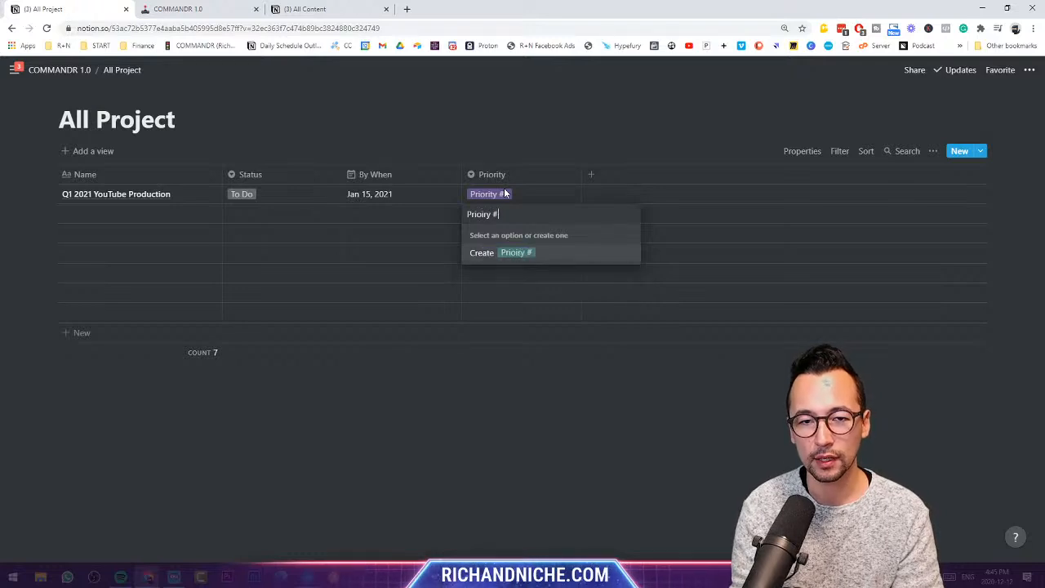
type("r")
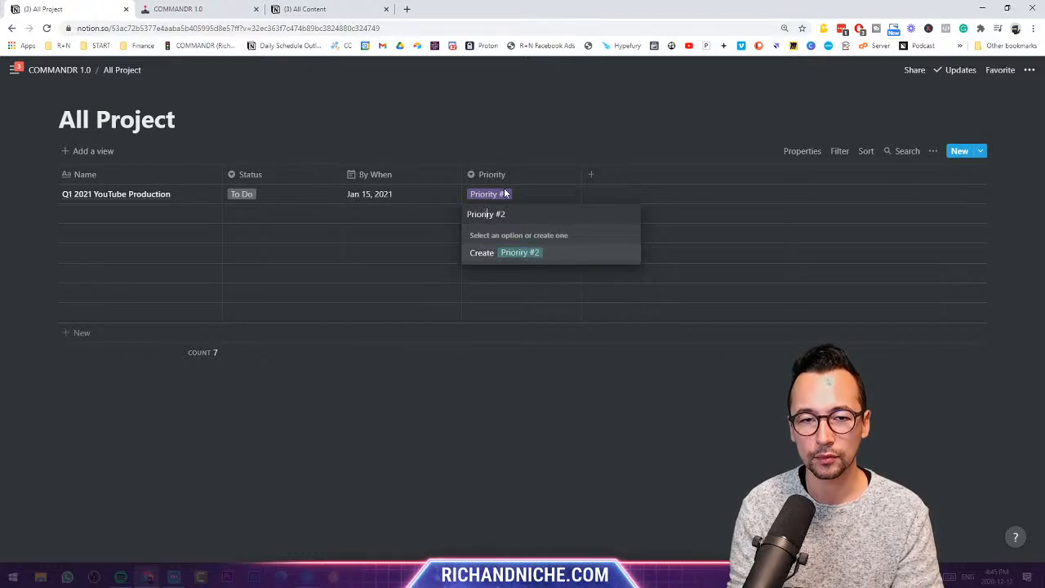
key("Return")
- Create and assign Priority #3, Priority #4 and Priority #5 in the next three rows
type("Prioirty #3")
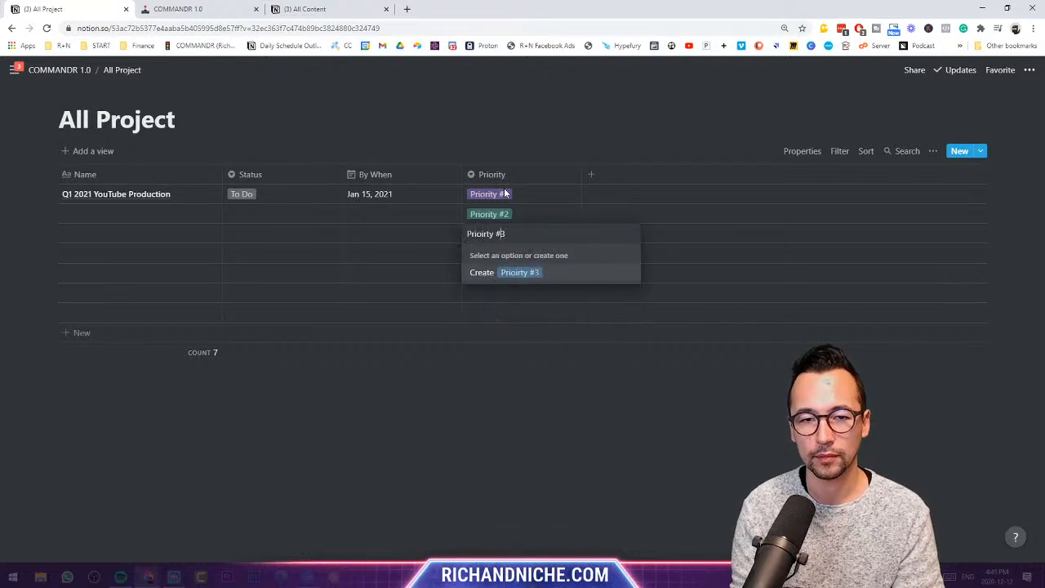
key("Left")
key("Left")
key("Left")
key("Left")
key("BackSpace")
key("BackSpace")
type("ri")
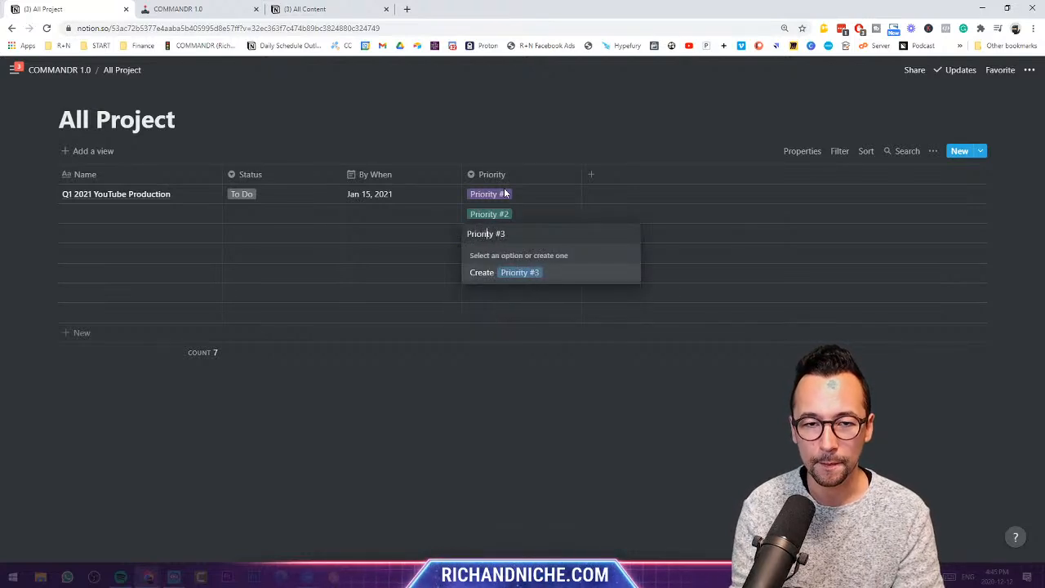
key("Return")
type("Prio")
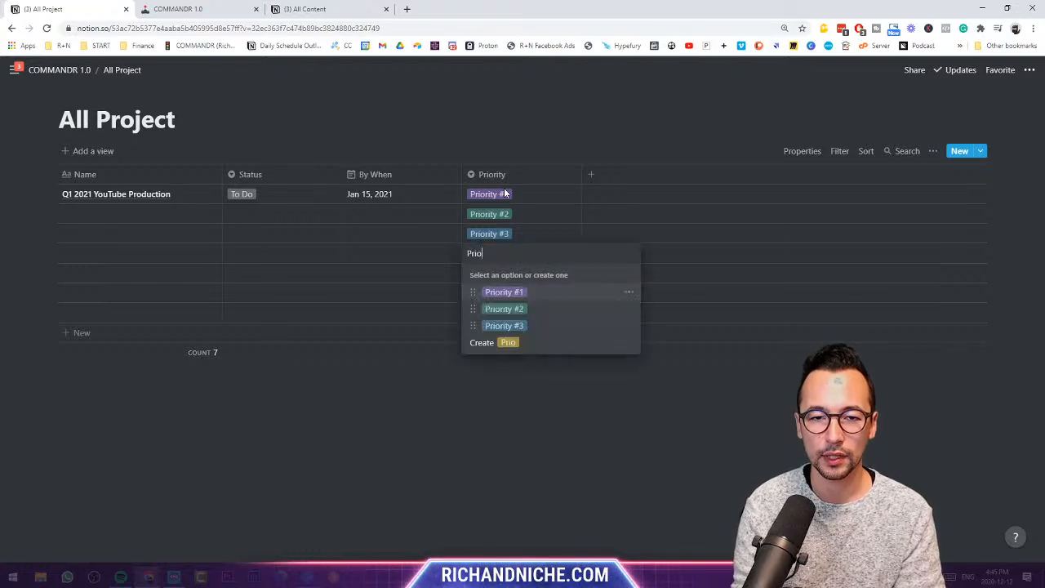
type("rity #4")
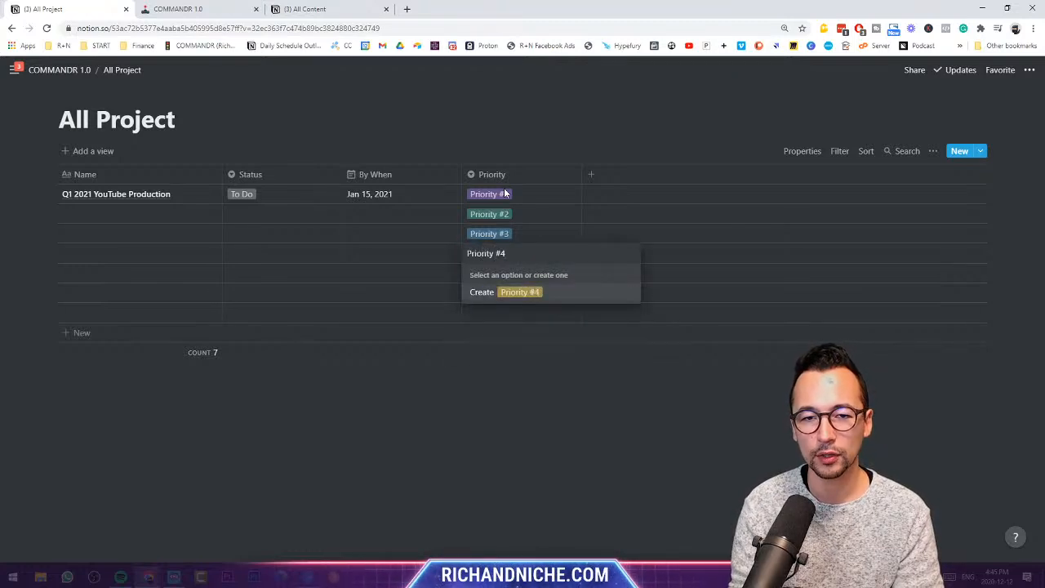
key("Return")
type("Prior")
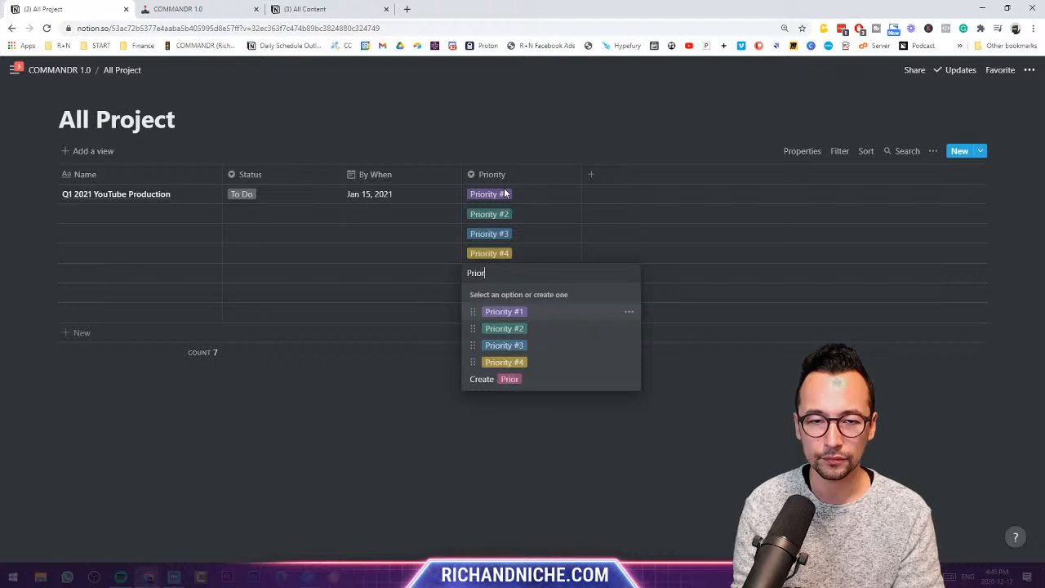
type("ity #4")
key("BackSpace")
type("5")
key("Return")
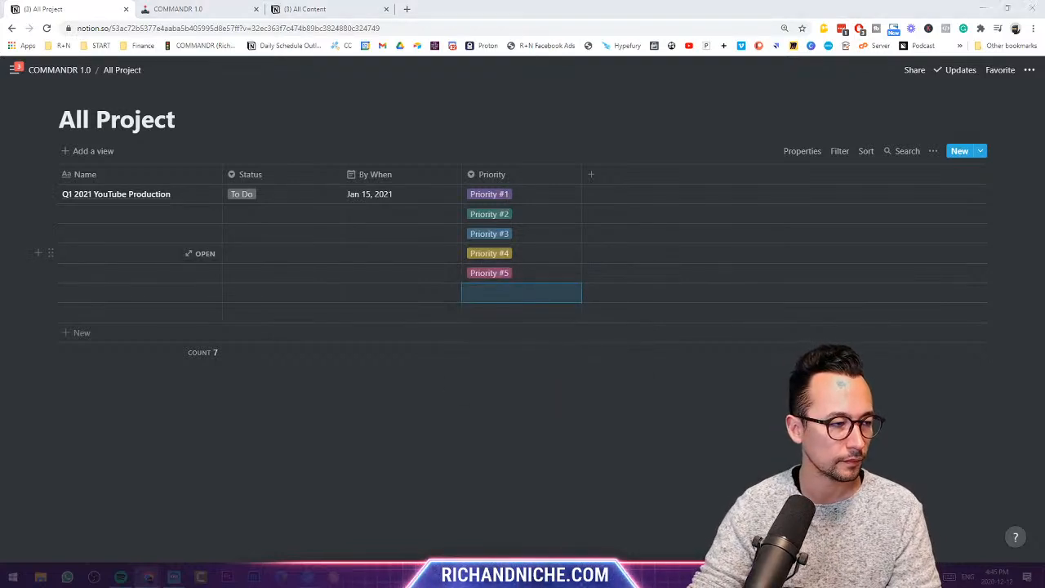
- Move the Priority column right after Status, then narrow the Priority and By When columns
left_click(324, 135)
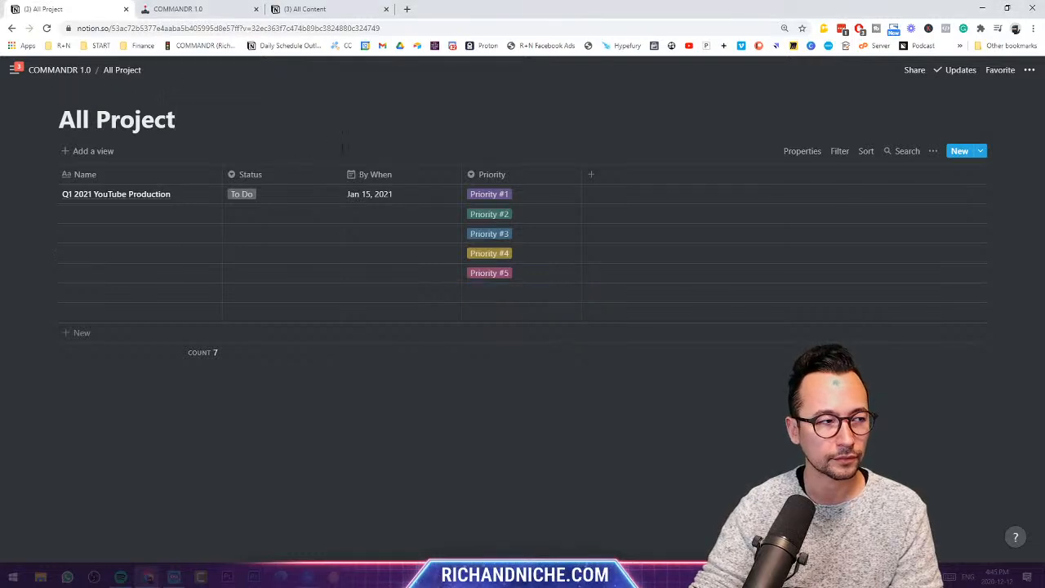
left_click_drag(478, 174, 287, 175)
left_click_drag(405, 174, 364, 175)
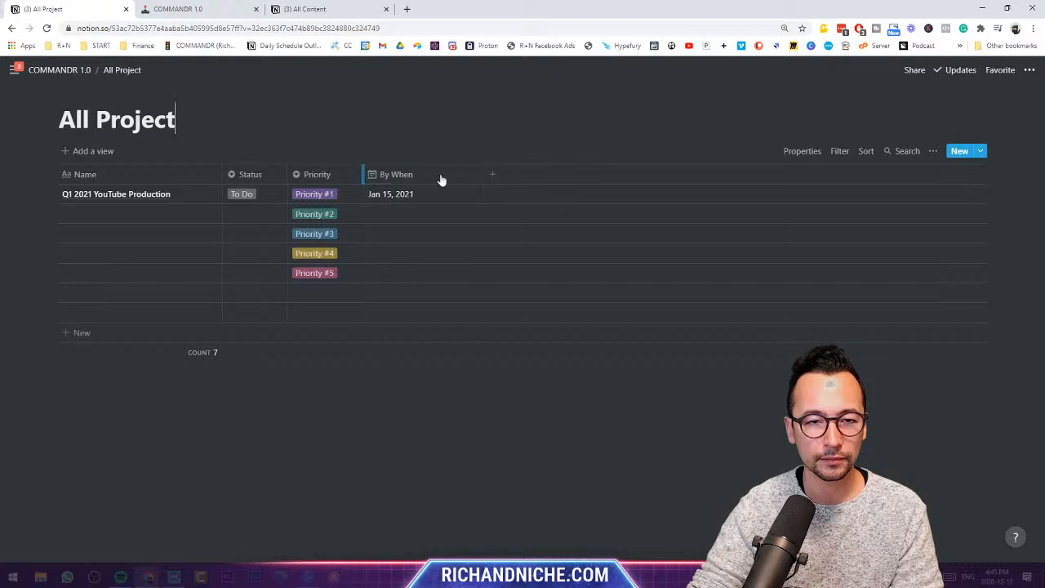
left_click_drag(481, 174, 434, 174)
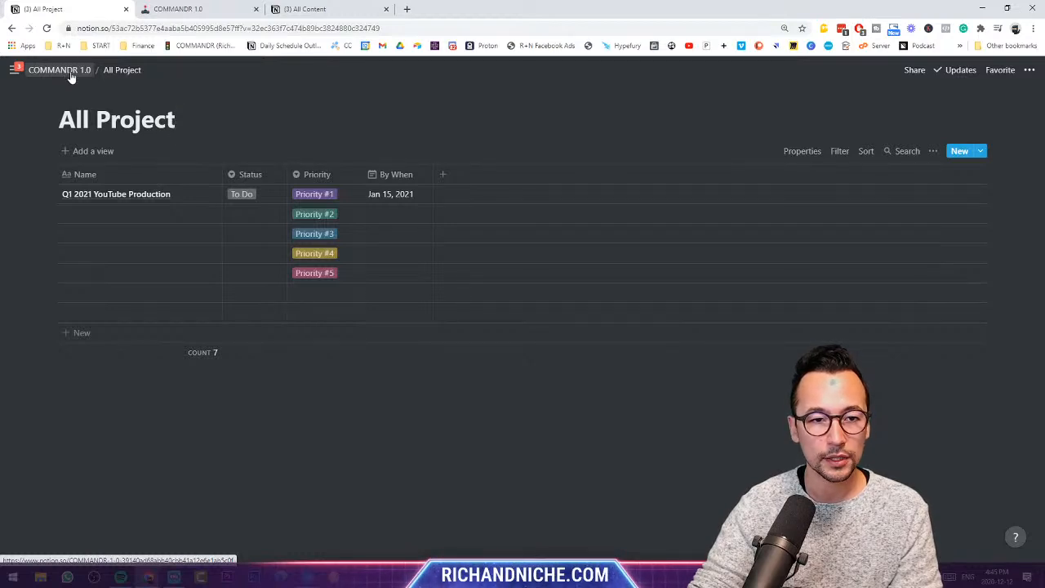
- Delete all rows below Q1 2021 YouTube Production and return to the COMMANDR 1.0 dashboard
left_click_drag(420, 392, 155, 210)
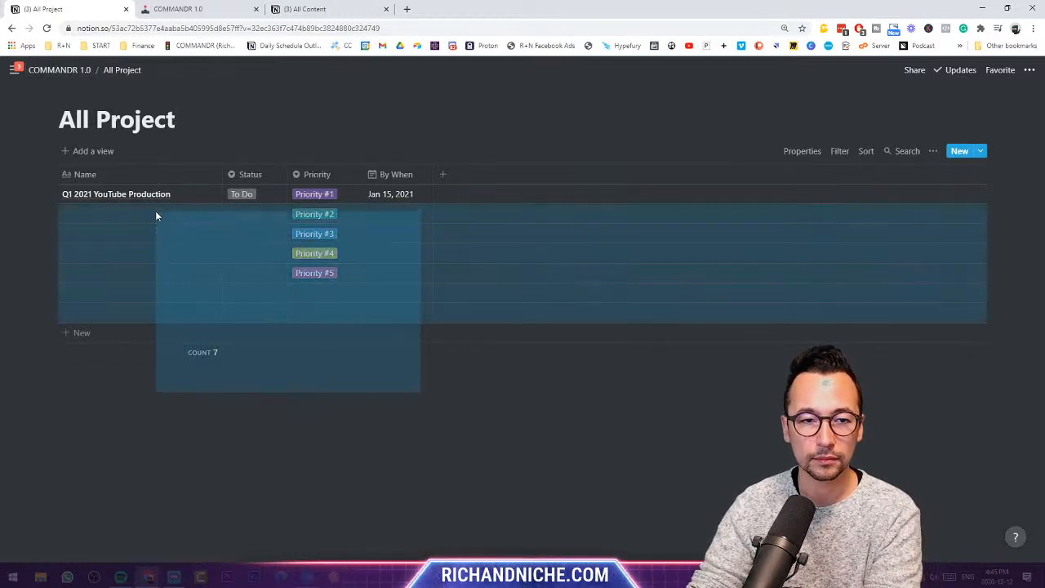
key("Delete")
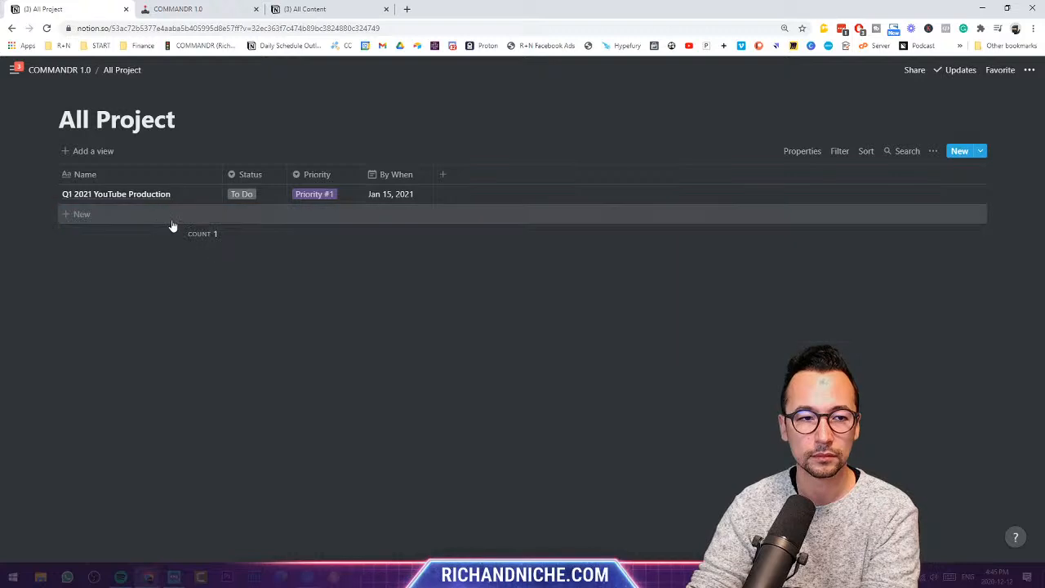
left_click(78, 70)
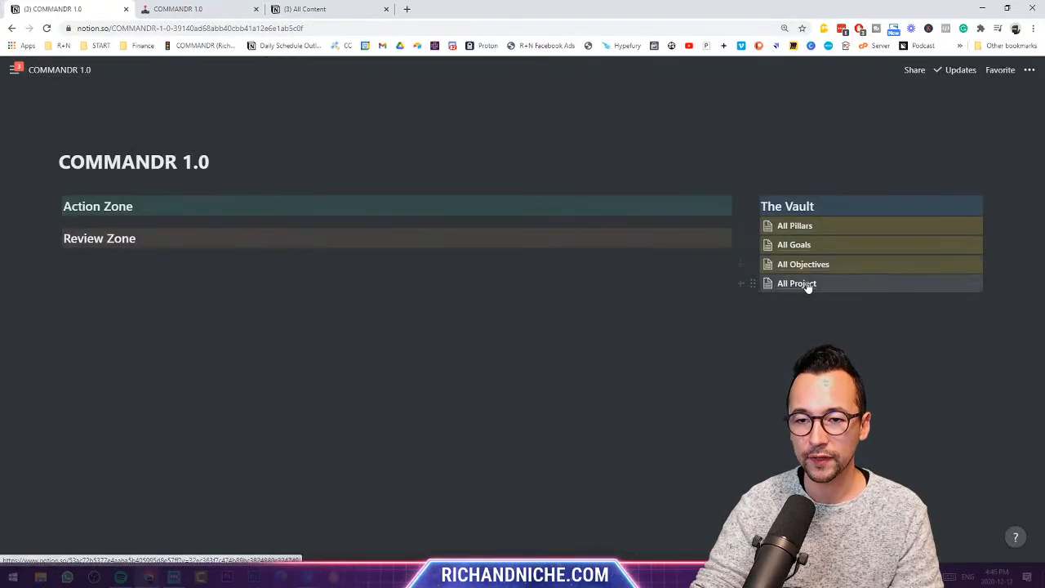
- Open All Objectives and add a Relation property linked to the All Project database
left_click(811, 270)
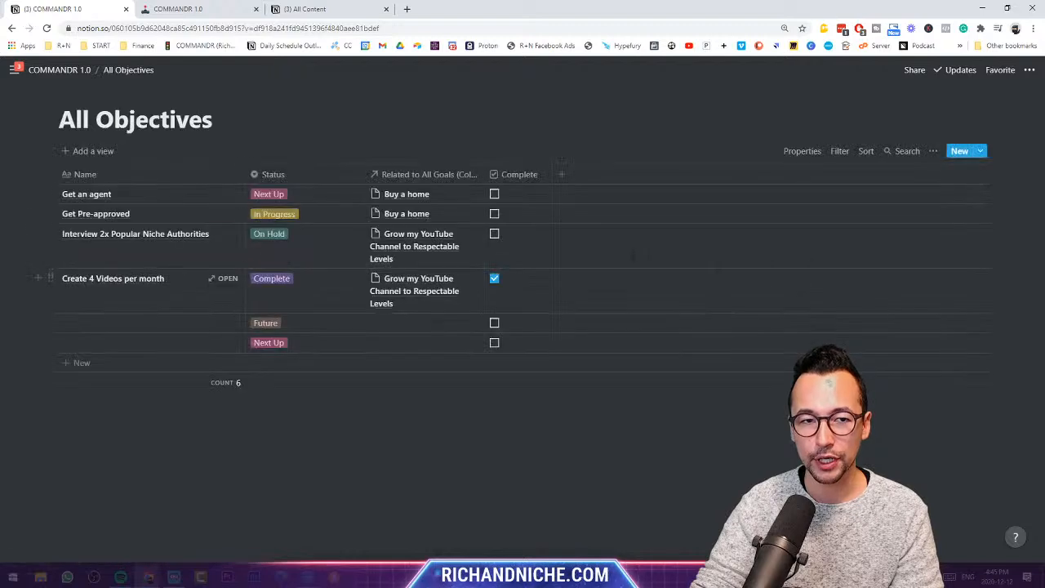
left_click(564, 177)
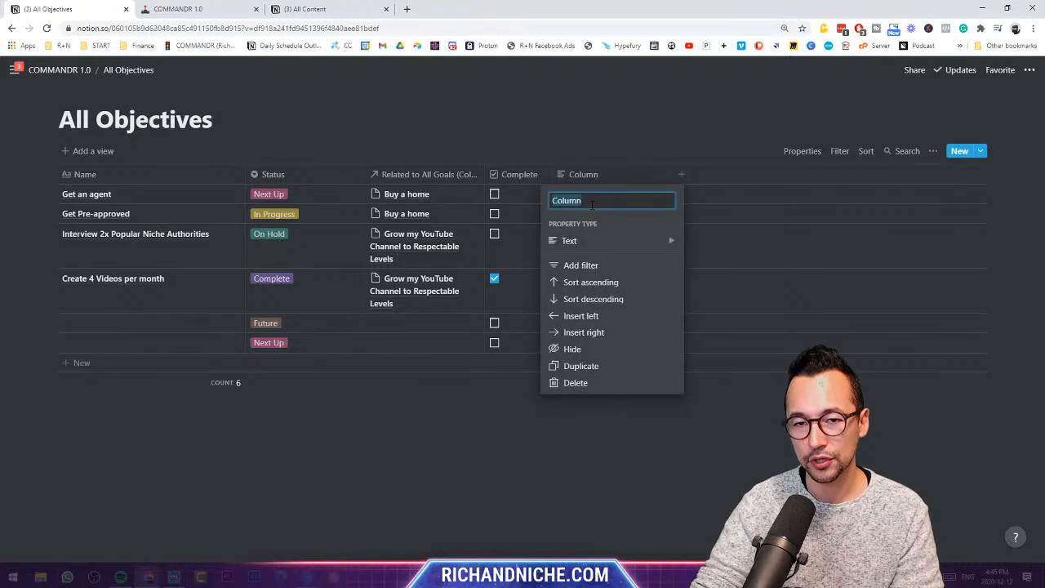
left_click(615, 241)
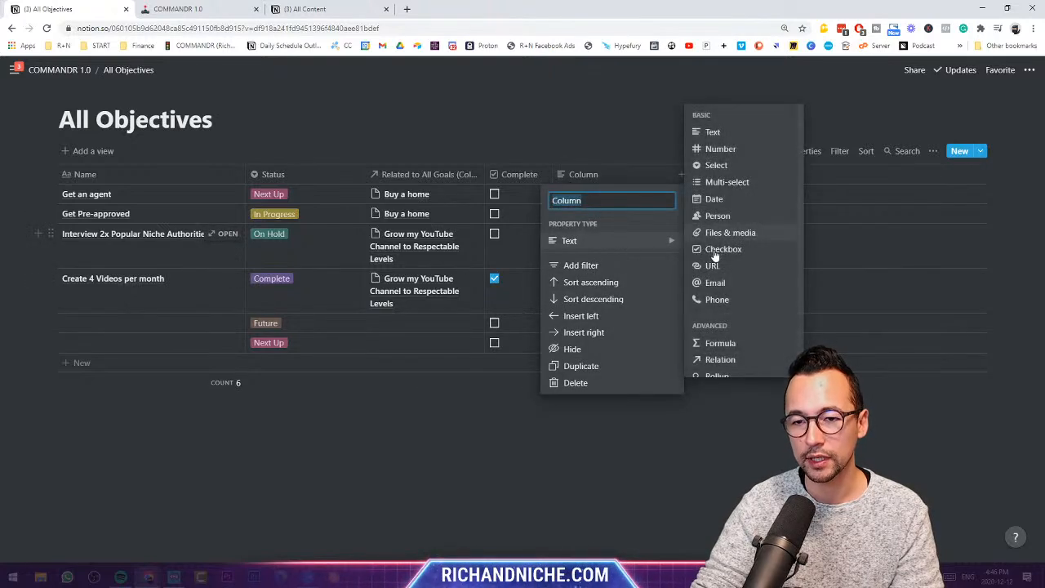
left_click(725, 360)
left_click(547, 318)
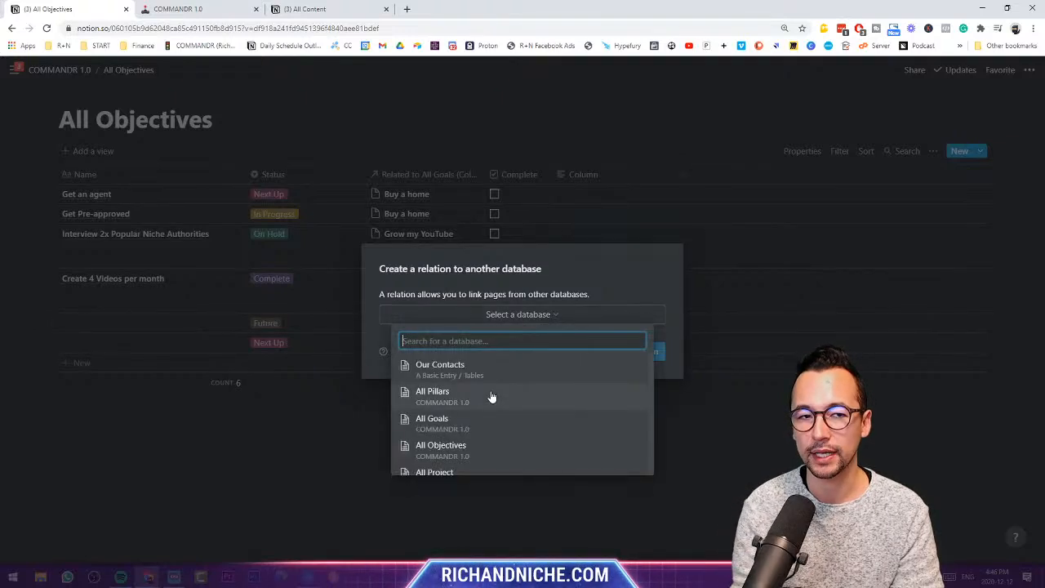
type("all projects")
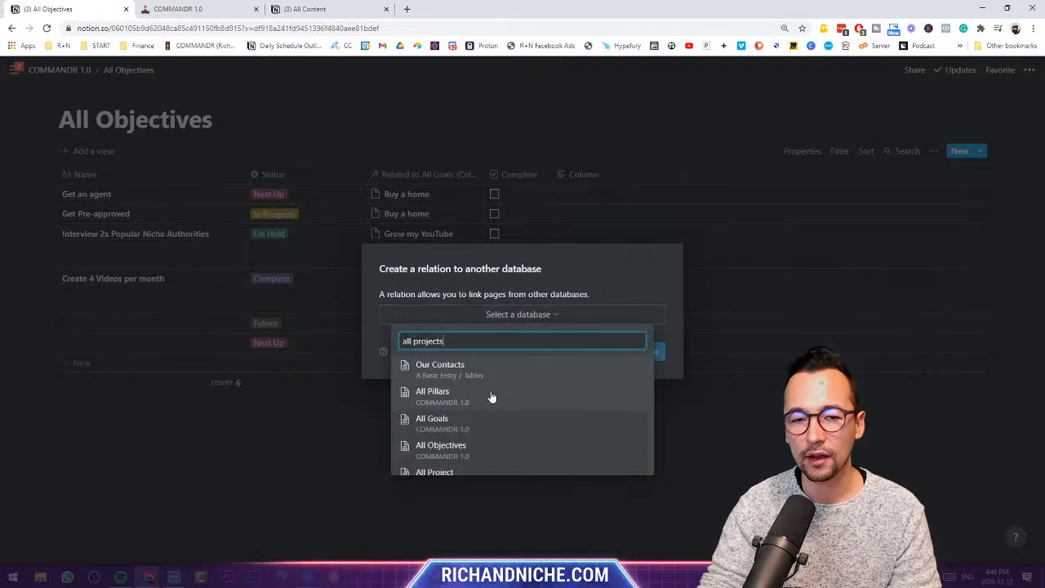
left_click(479, 370)
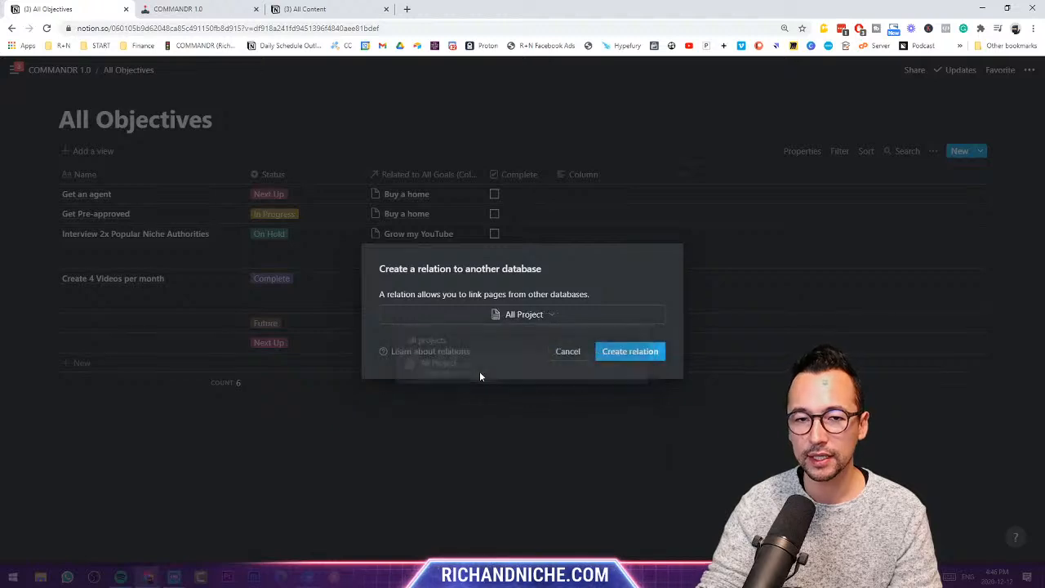
left_click(622, 351)
- Name the new relation property 'Related to Projects'
type("Relate")
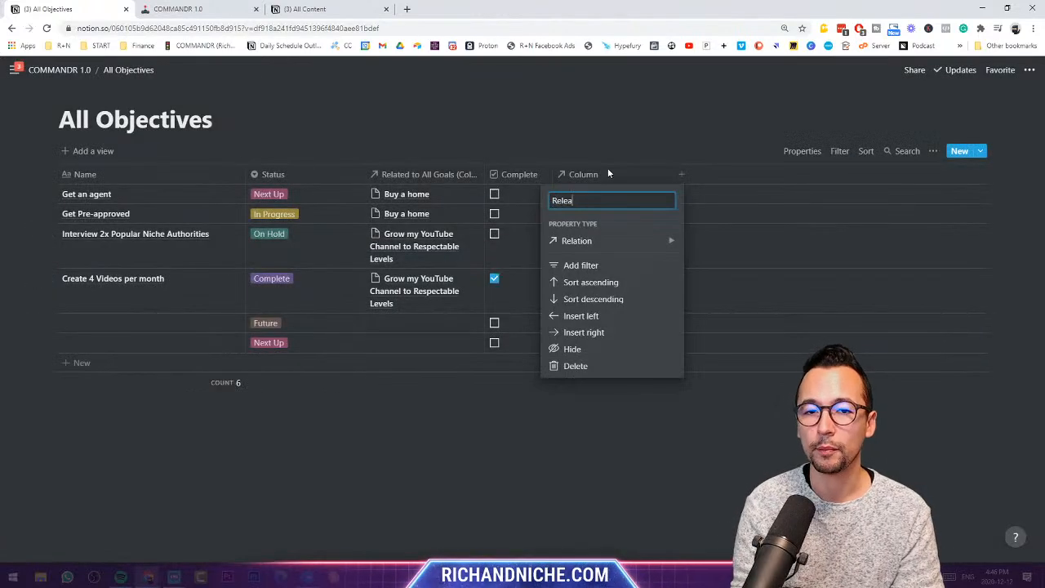
type("d to Proej")
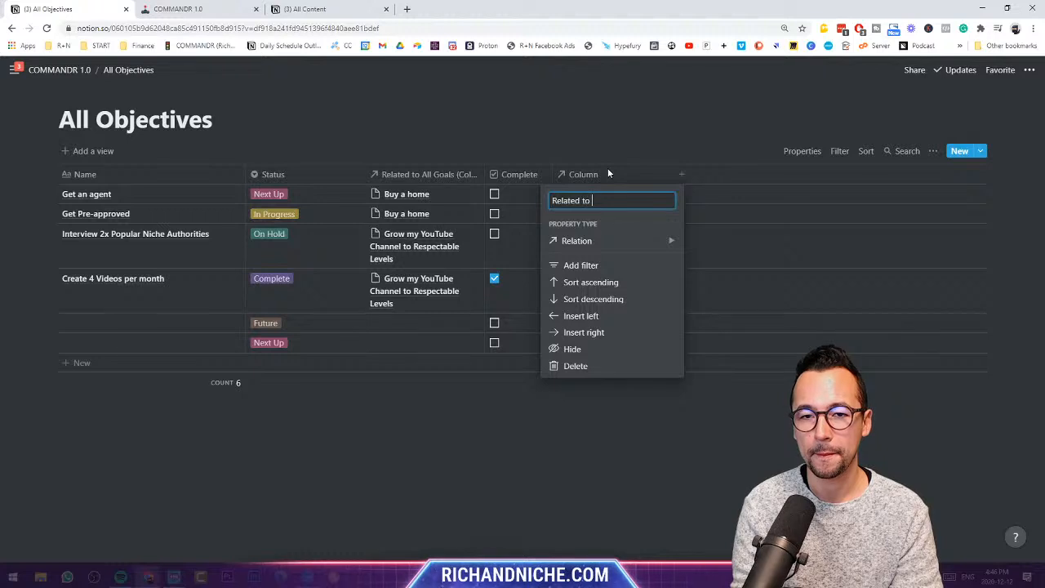
key("BackSpace")
key("BackSpace")
type("jectws")
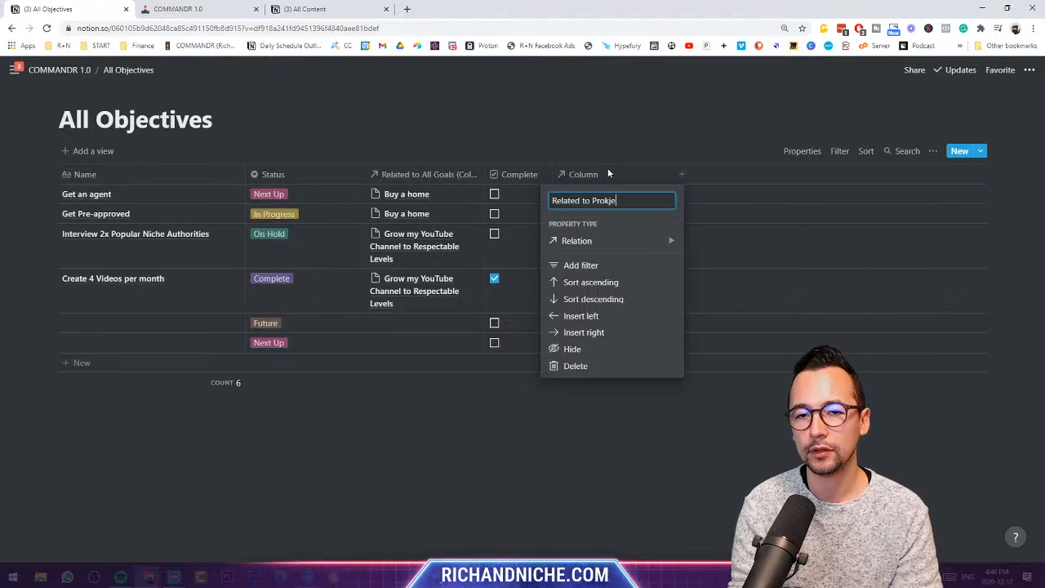
key("BackSpace")
key("BackSpace")
type("s")
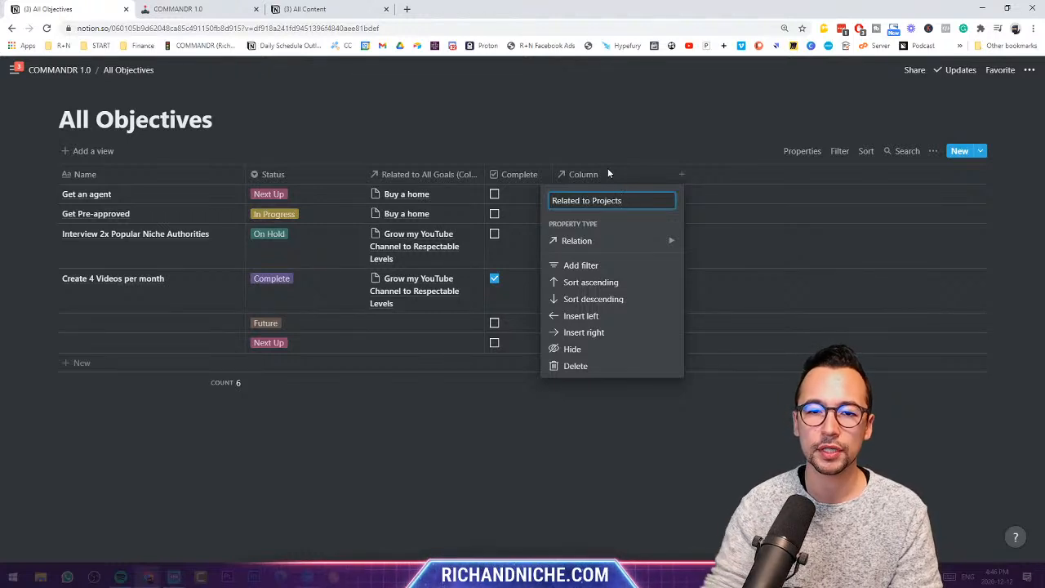
left_click(630, 143)
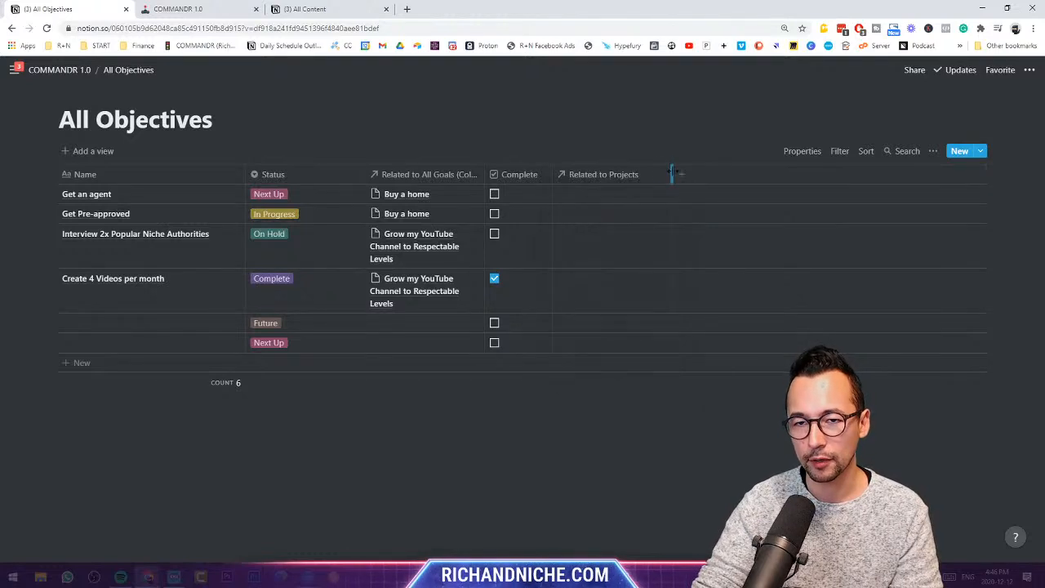
- Link the Create 4 Videos per month objective to Q1 2021 YouTube Production
left_click_drag(672, 175, 662, 175)
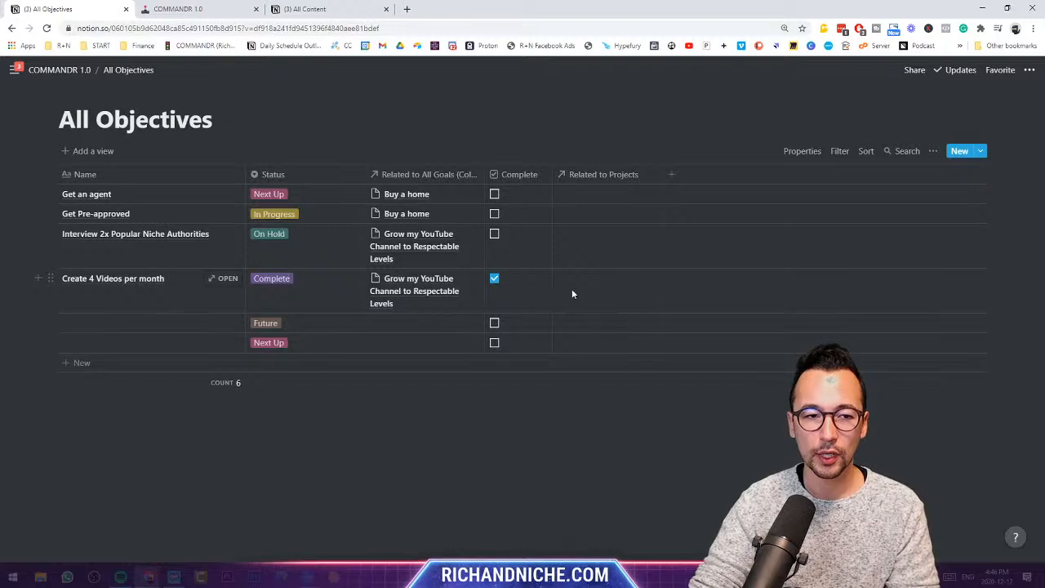
left_click(593, 289)
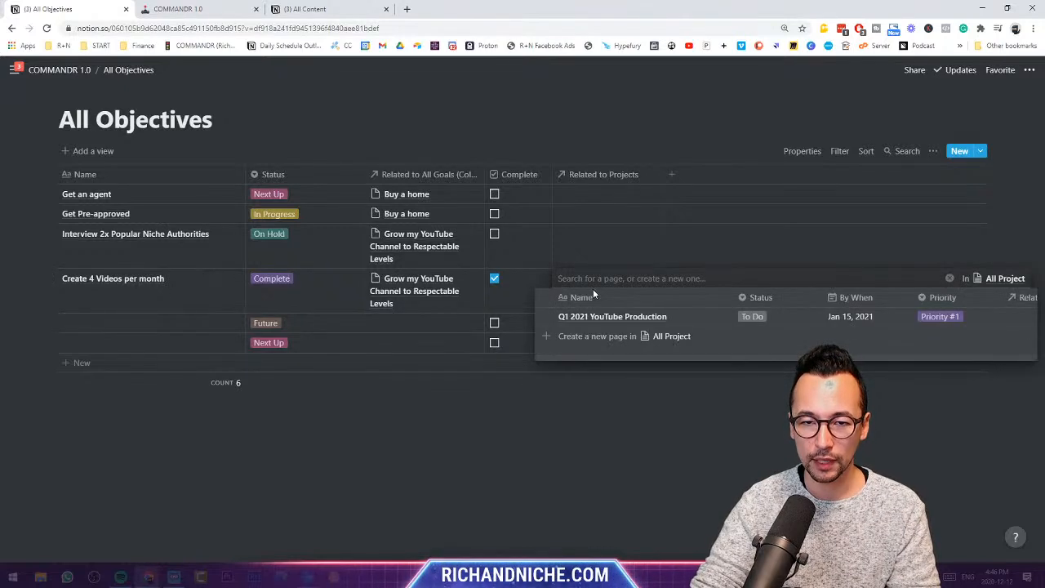
left_click(606, 319)
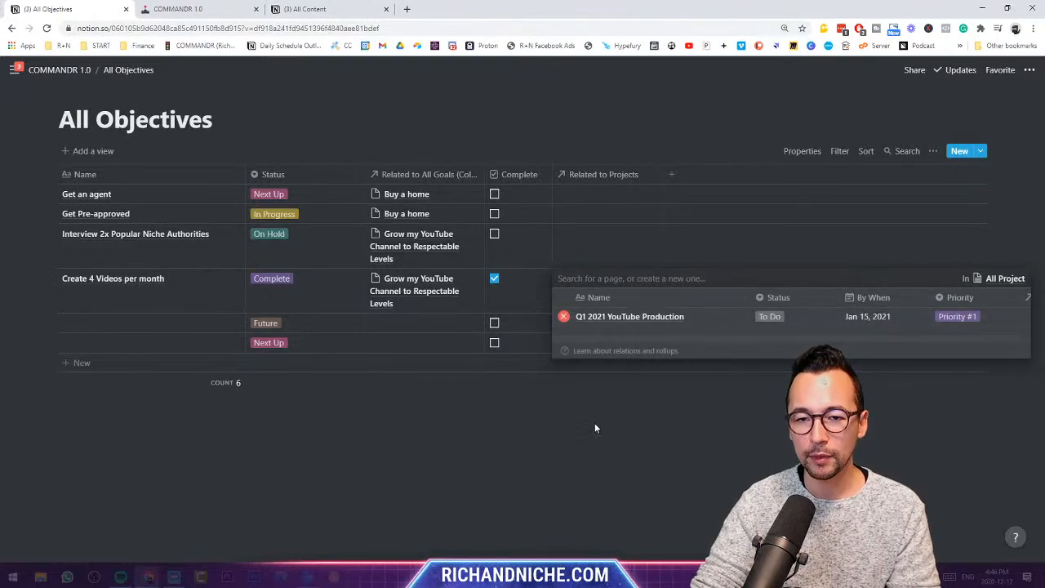
left_click(594, 423)
- Widen the Related to Projects and Related to All Goals columns and narrow Status
left_click_drag(662, 173, 704, 174)
mouse_move(671, 397)
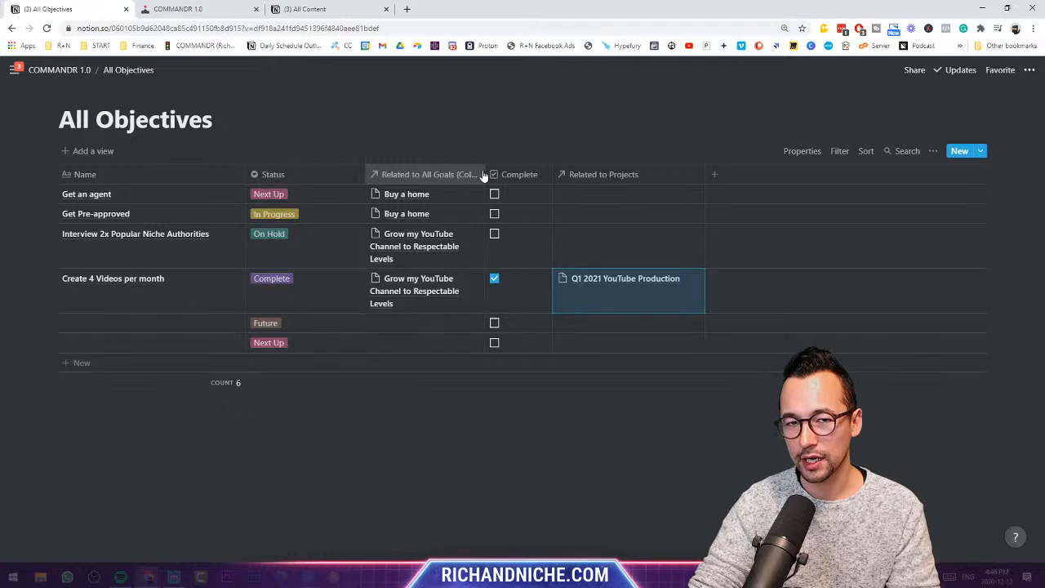
left_click_drag(485, 174, 533, 174)
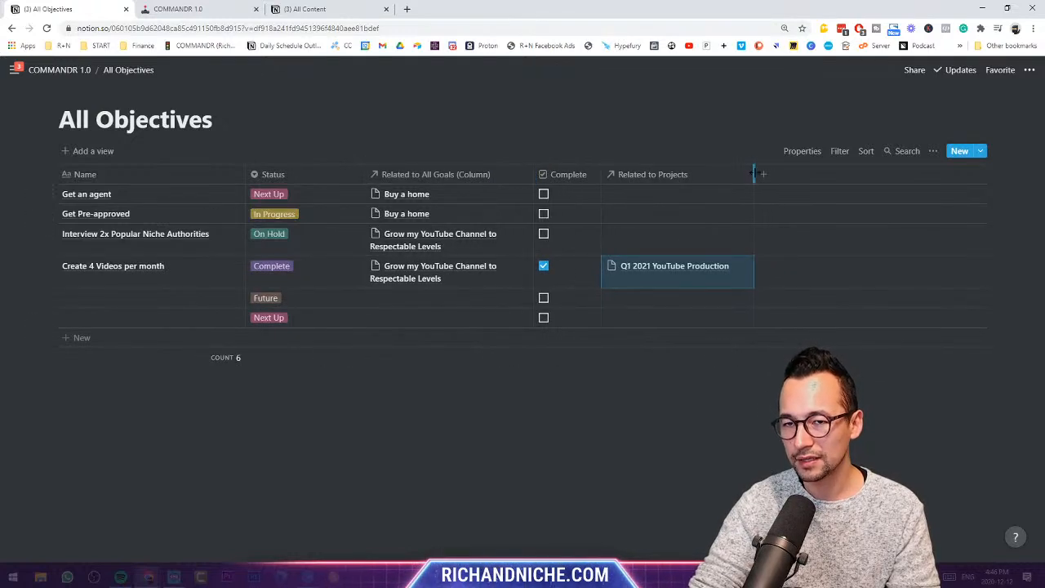
left_click_drag(754, 174, 744, 174)
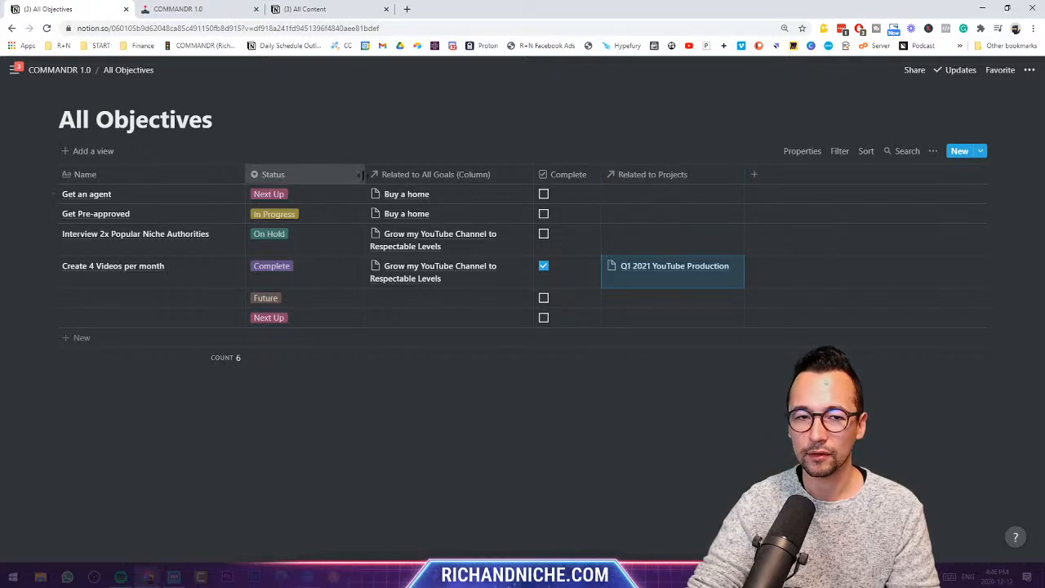
left_click_drag(368, 174, 326, 174)
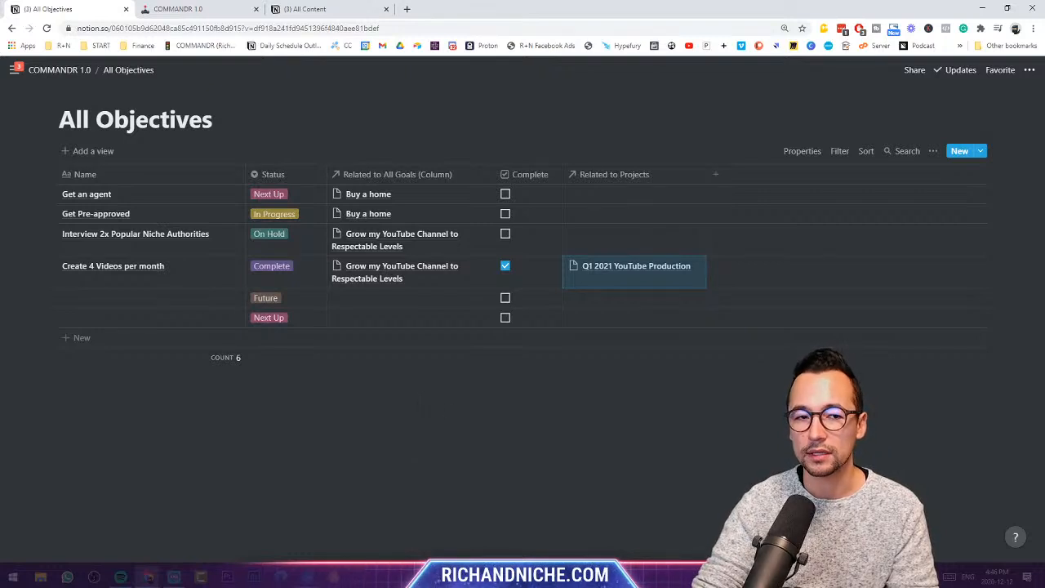
- Delete the two untitled Future and Next Up rows, then widen the Related to Projects column
left_click_drag(701, 394, 138, 301)
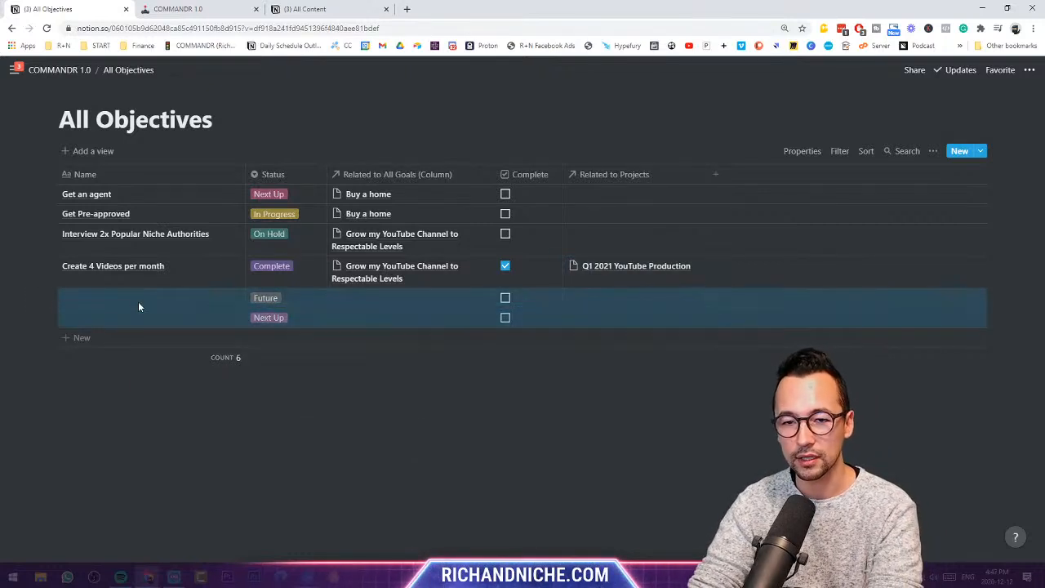
key("Delete")
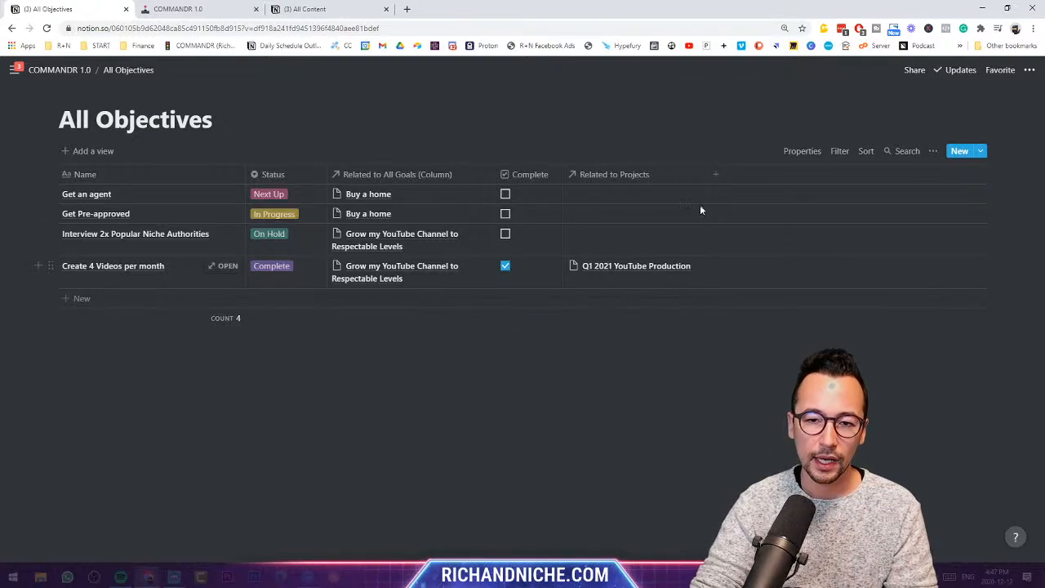
left_click_drag(700, 204, 735, 193)
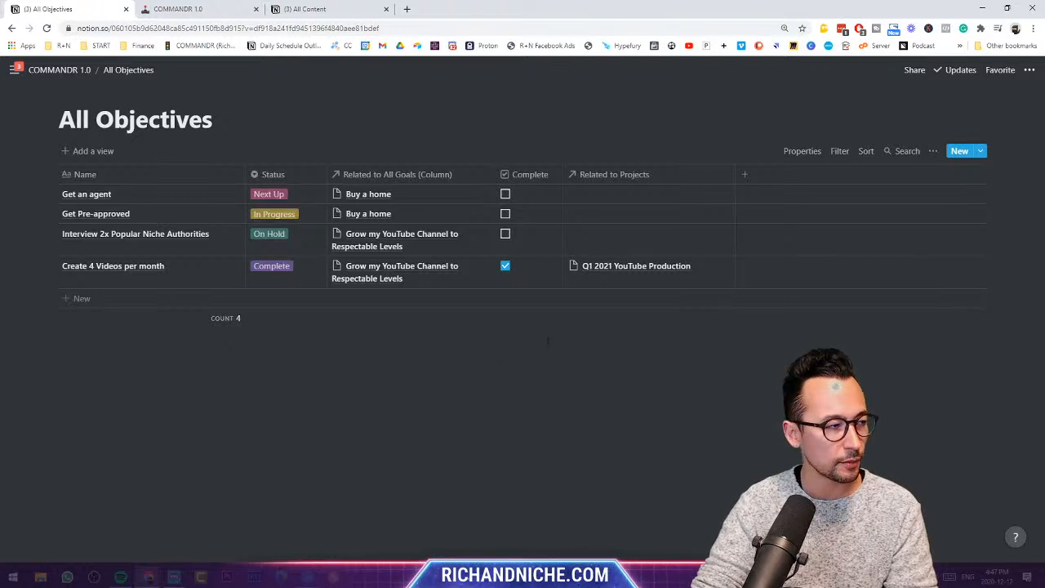
- Add an All Tasks line under All Project and try turning it into a page
left_click(82, 70)
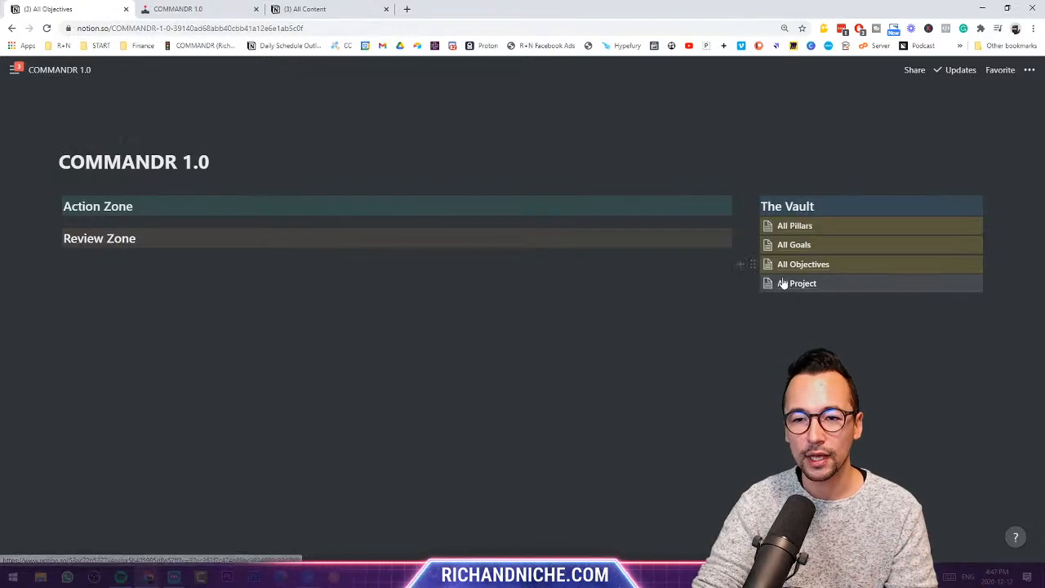
left_click(808, 301)
type("All T")
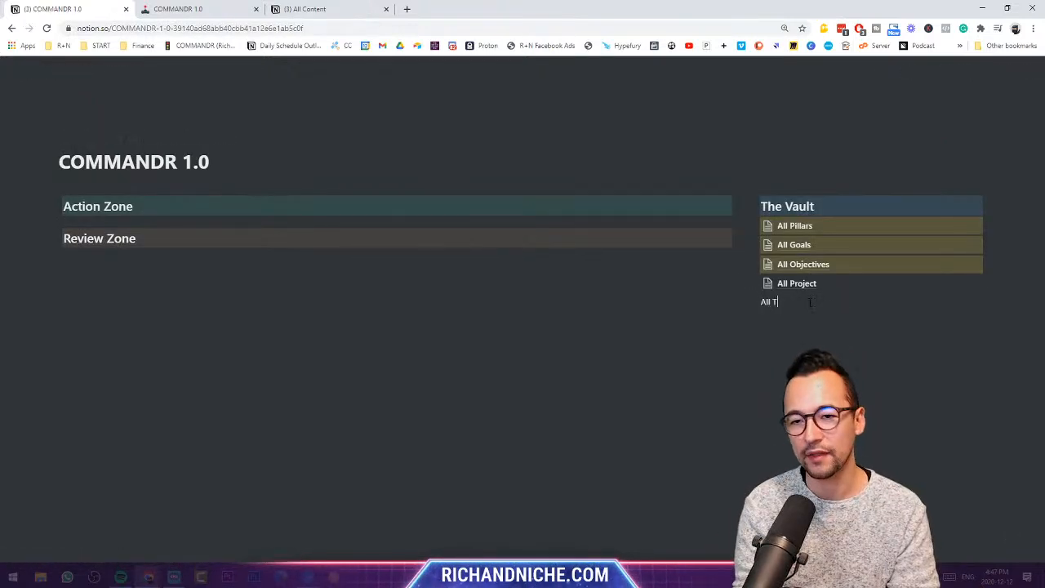
type("asks")
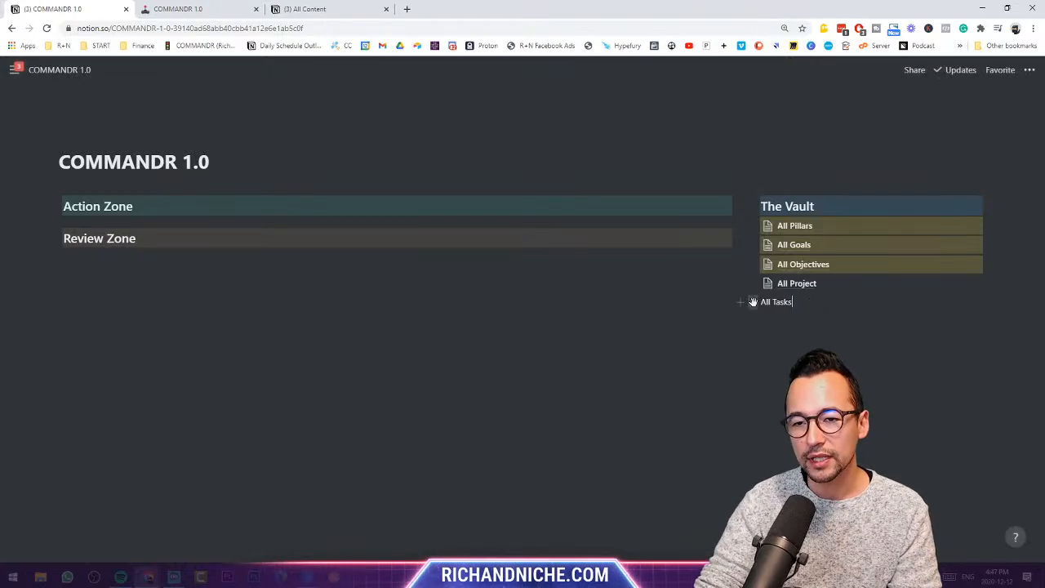
left_click(753, 301)
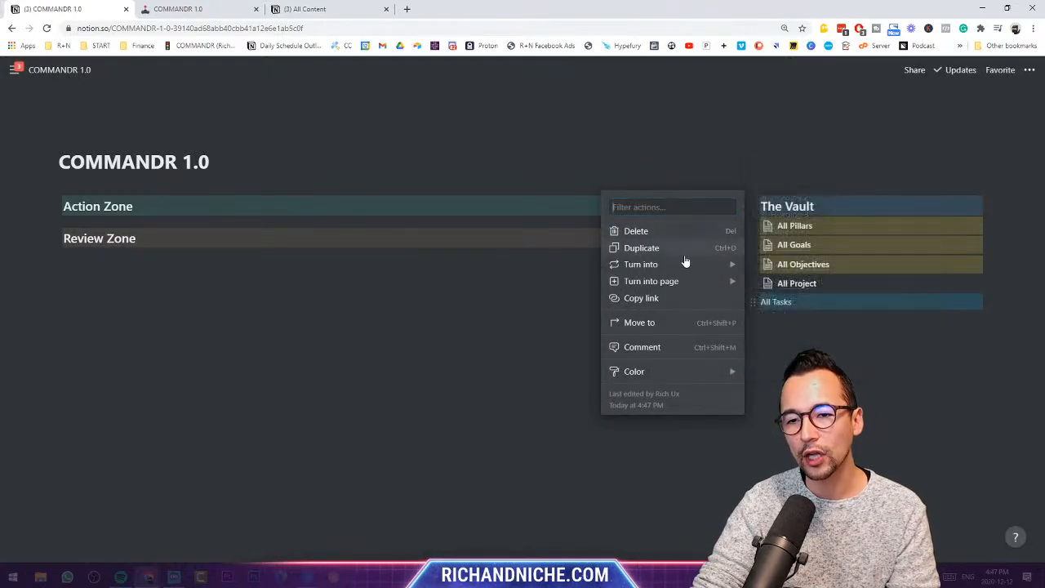
mouse_move(686, 264)
left_click(828, 339)
left_click(782, 305)
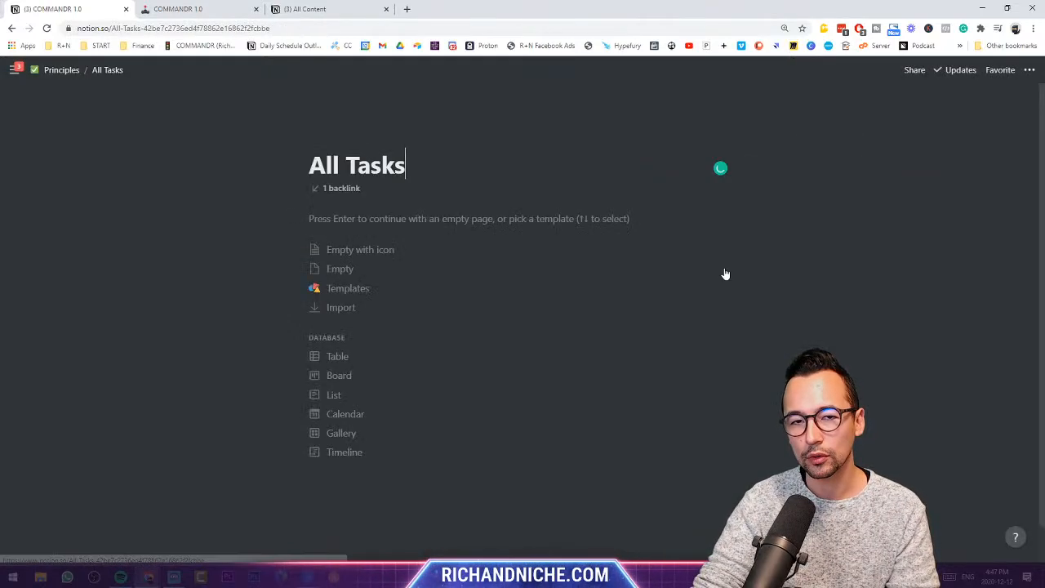
left_click(64, 70)
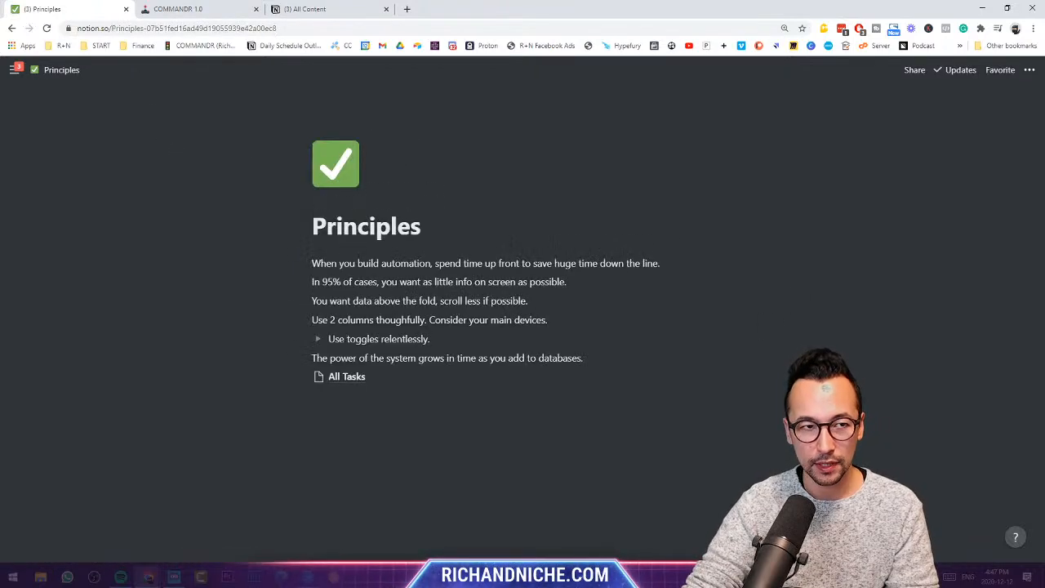
left_click(12, 28)
left_click(13, 28)
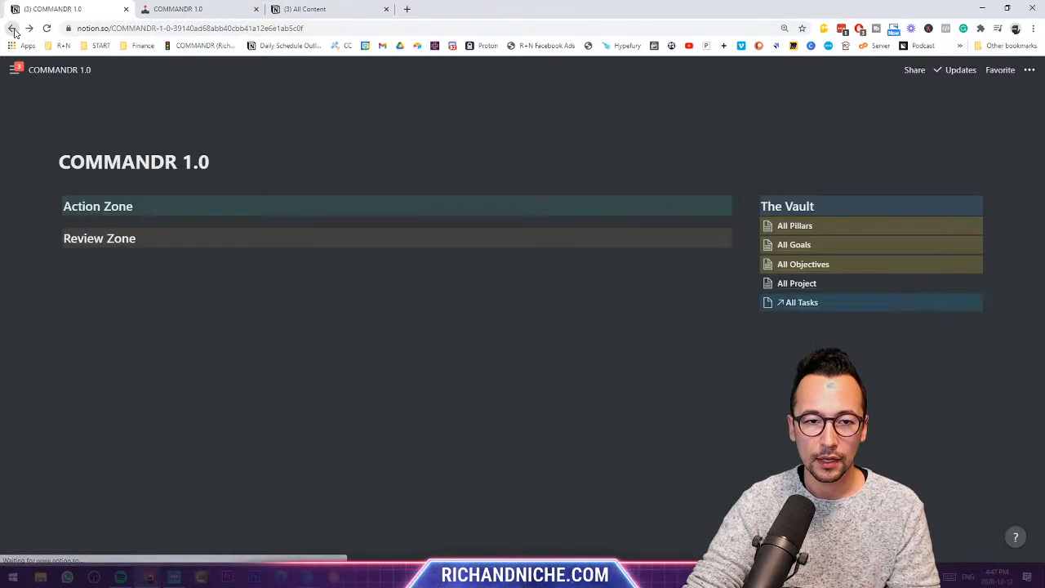
- Delete the All Tasks page link and retype 'All Tasks' as a plain line
left_click_drag(830, 346, 752, 302)
key("Delete")
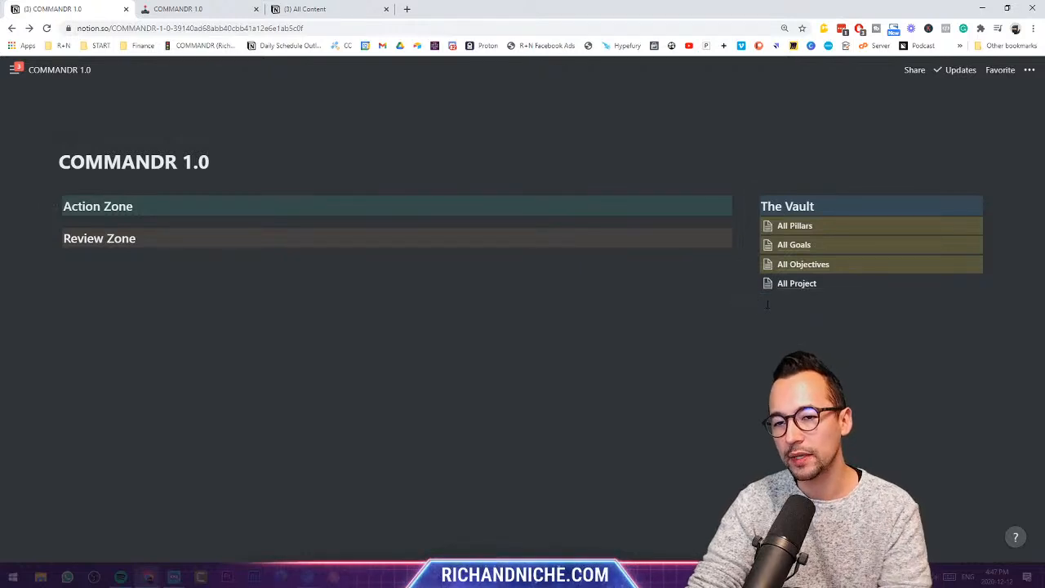
left_click(767, 303)
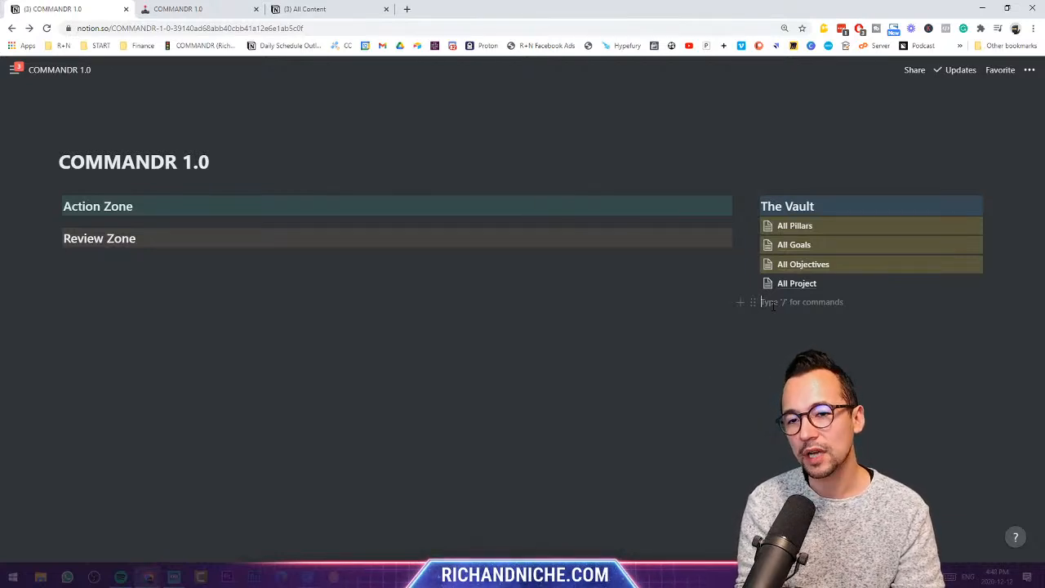
type("All TAsk")
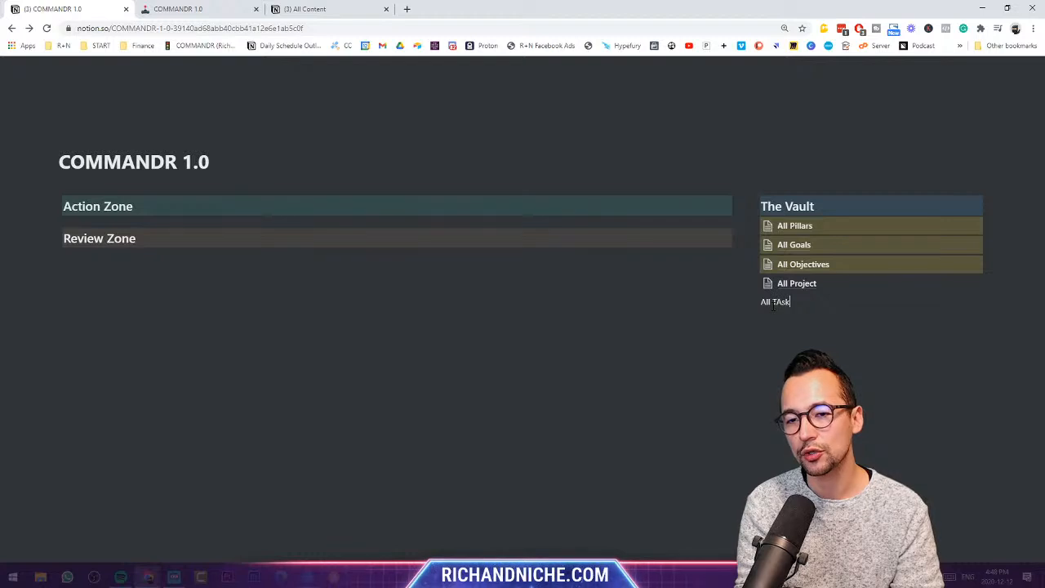
key("BackSpace")
key("BackSpace")
key("BackSpace")
type("ask")
key("Left")
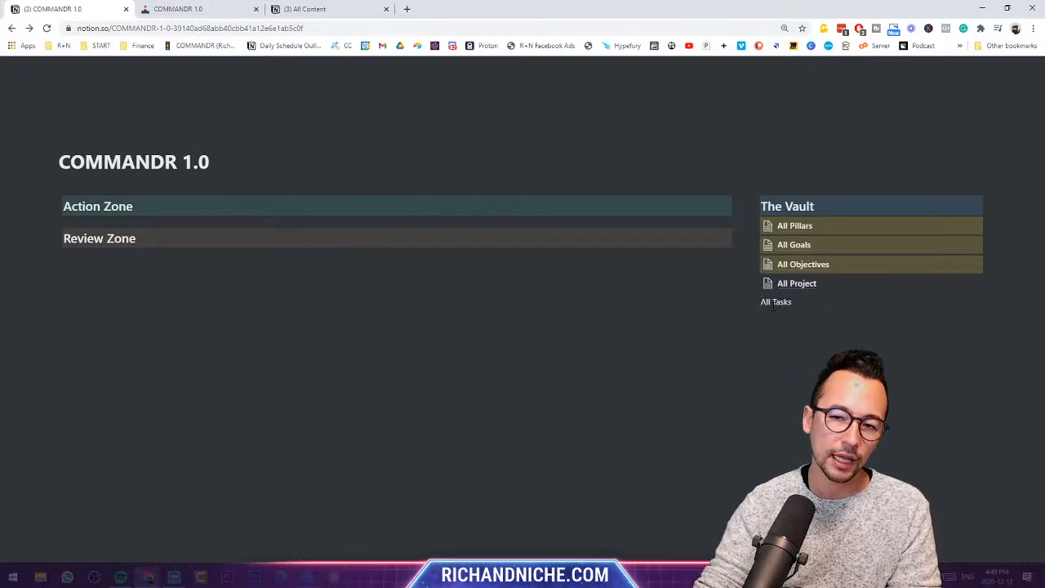
- Open All Project from The Vault and add a new row named 'Create an eBook'
left_click(794, 286)
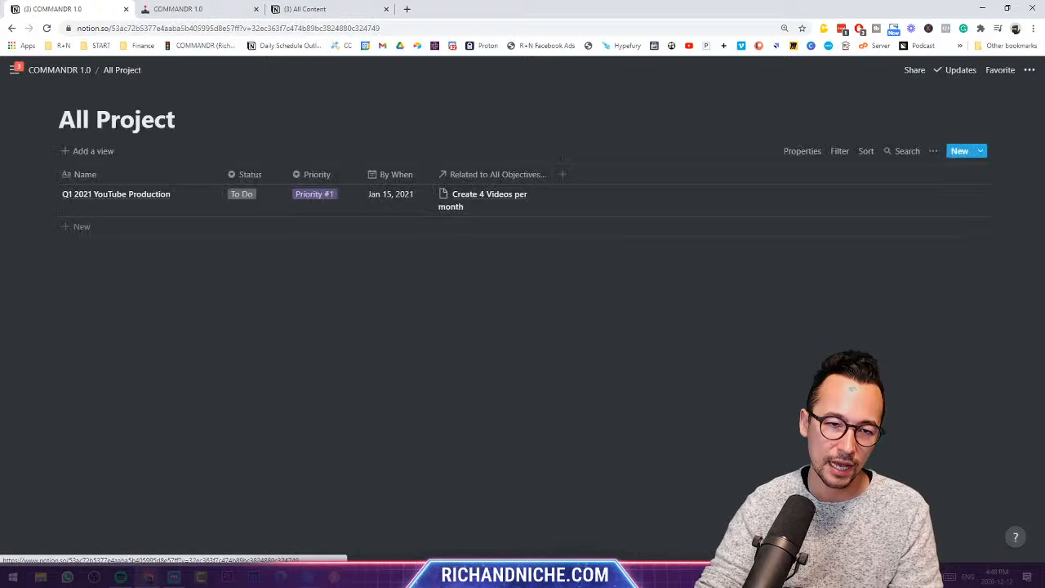
left_click(79, 228)
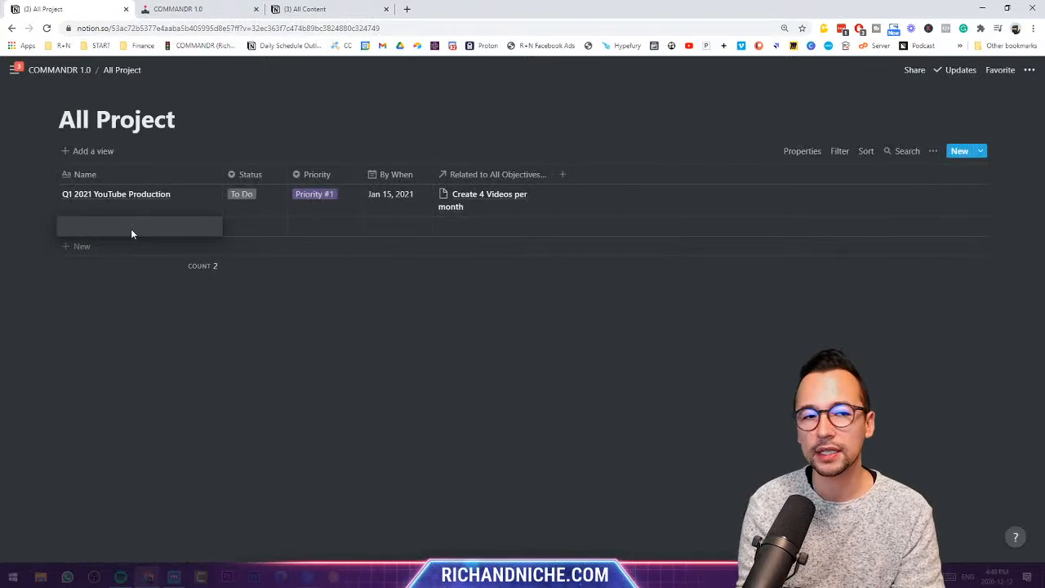
type("C")
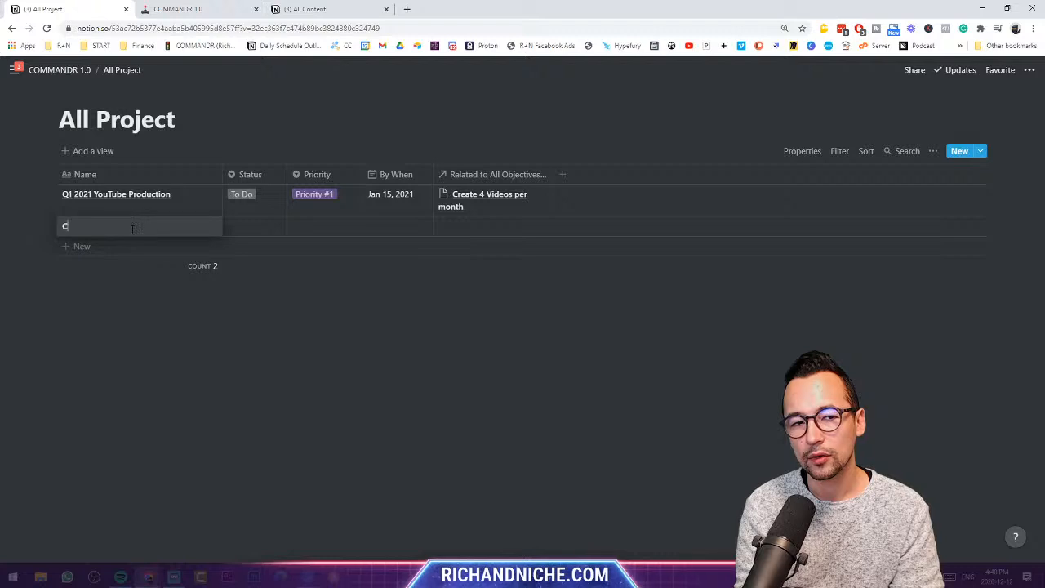
type("reate an eBook")
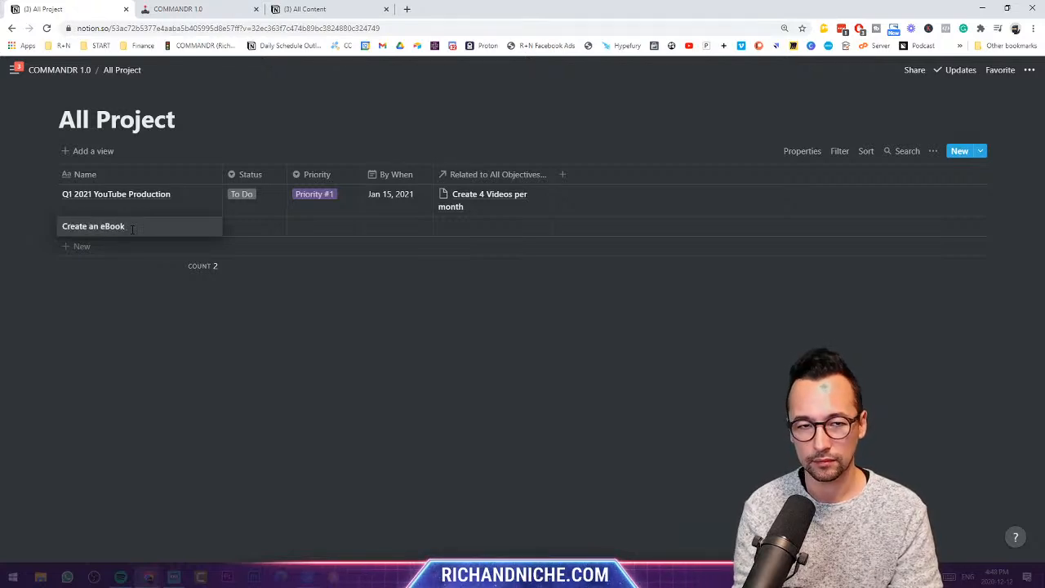
key("Escape")
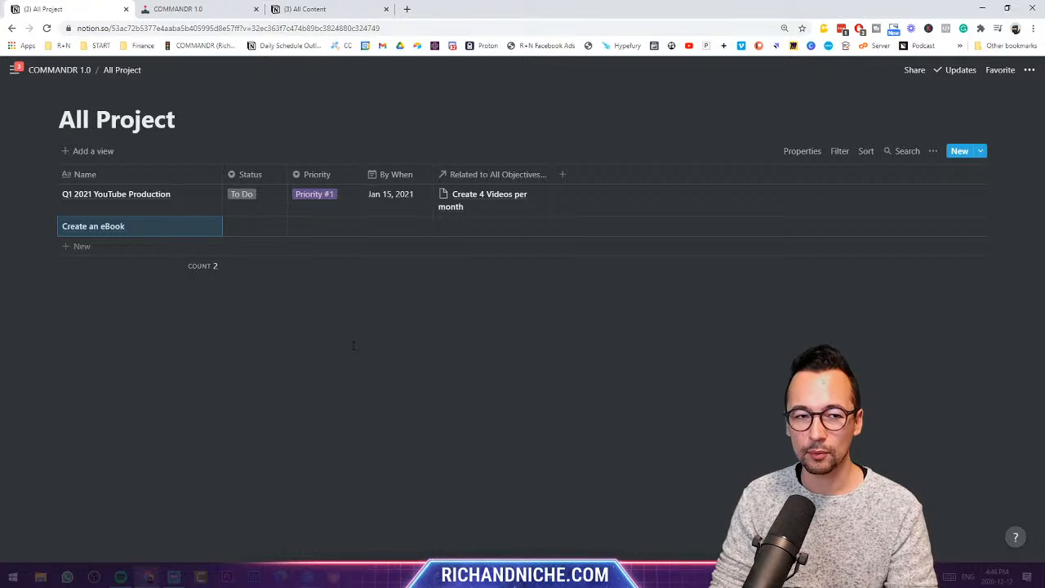
- Return to COMMANDR 1.0 and insert an 'All Components' line between All Project and All Tasks
left_click(61, 70)
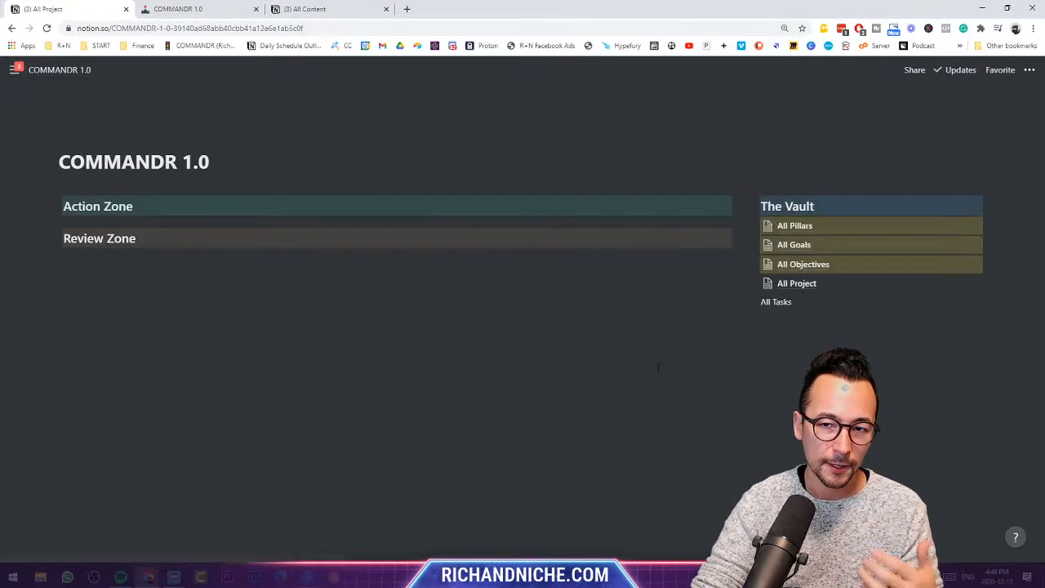
left_click(763, 303)
key("Return")
type("All")
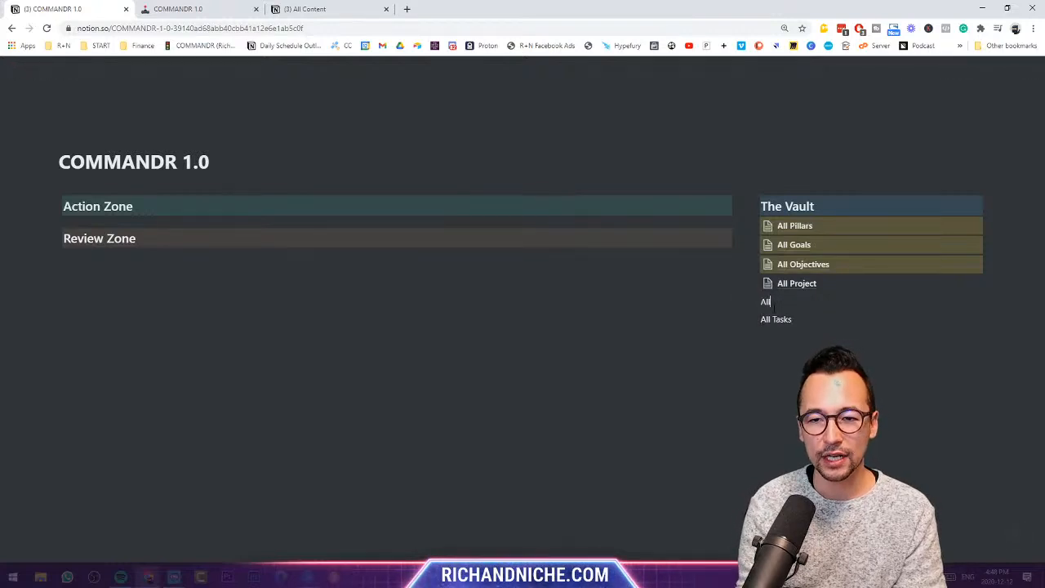
type(" Components")
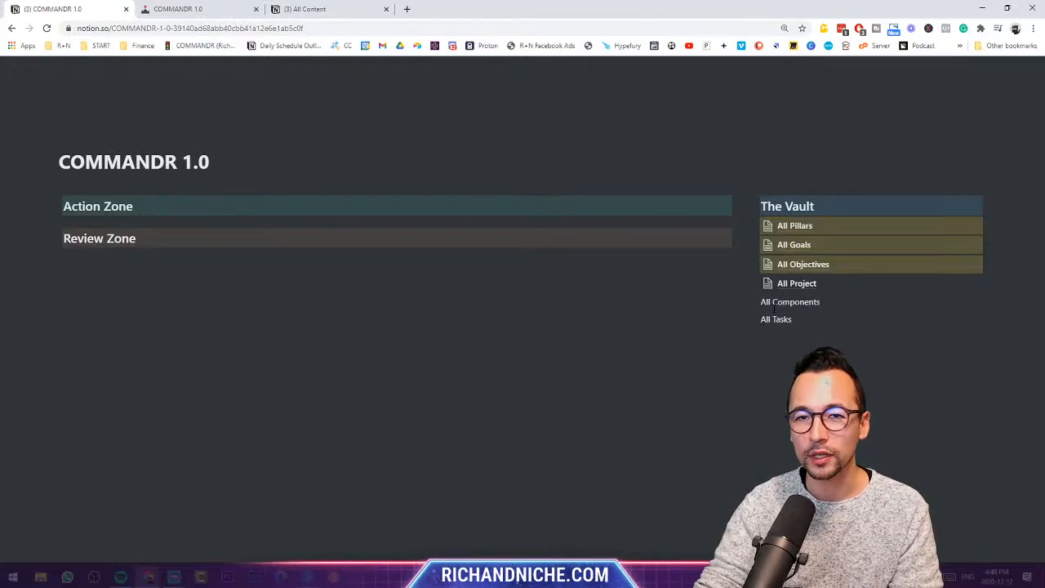
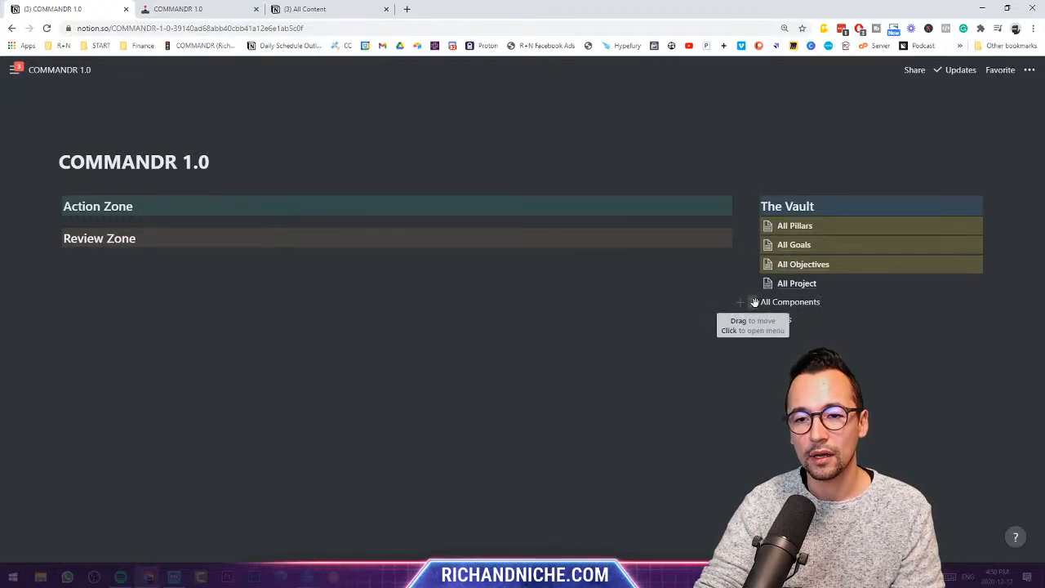
- Turn the All Components line into a full-page table titled 'All Components'
left_click_drag(819, 302, 760, 302)
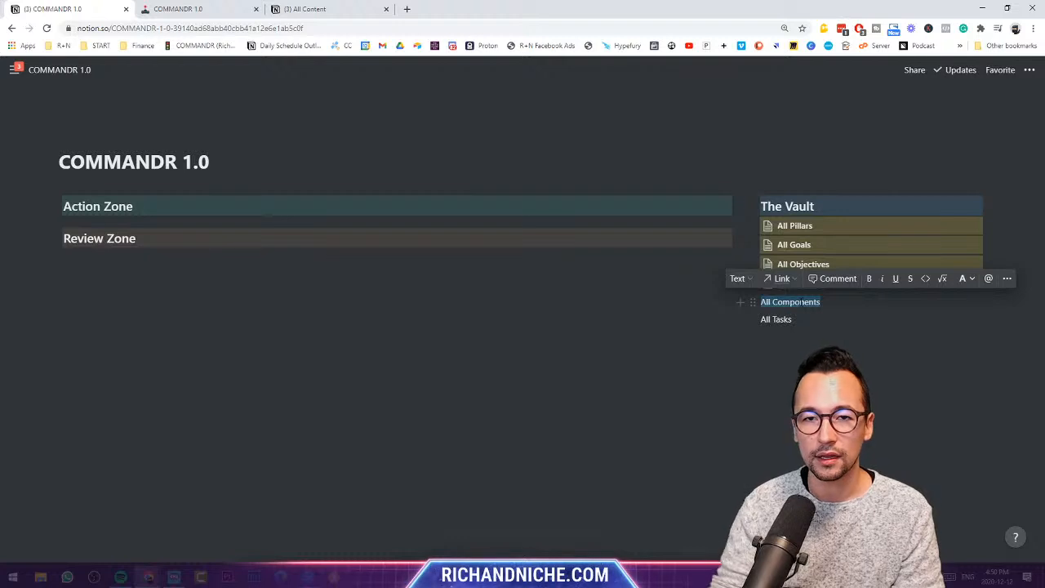
type("/table")
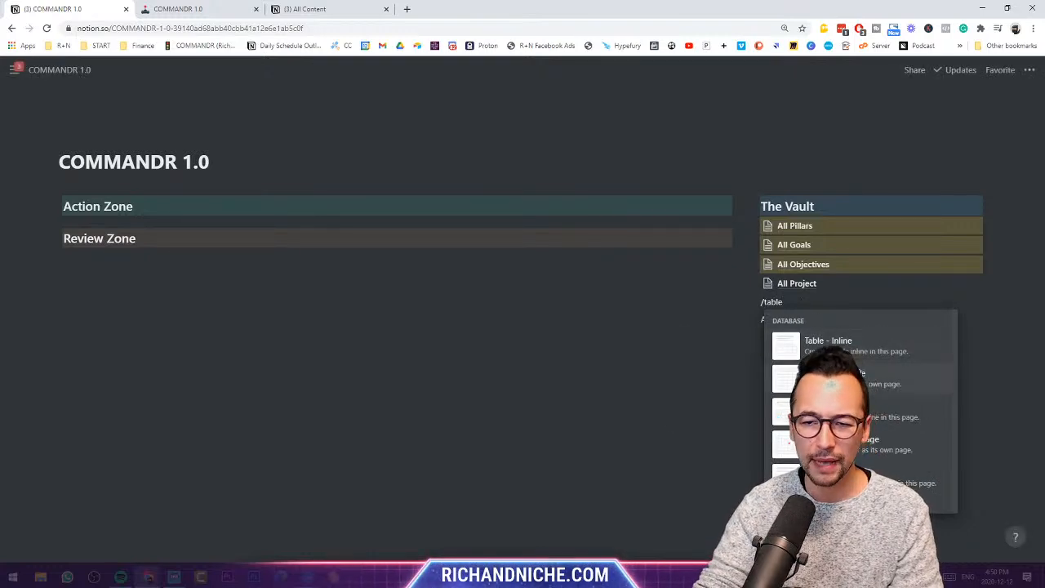
left_click(817, 379)
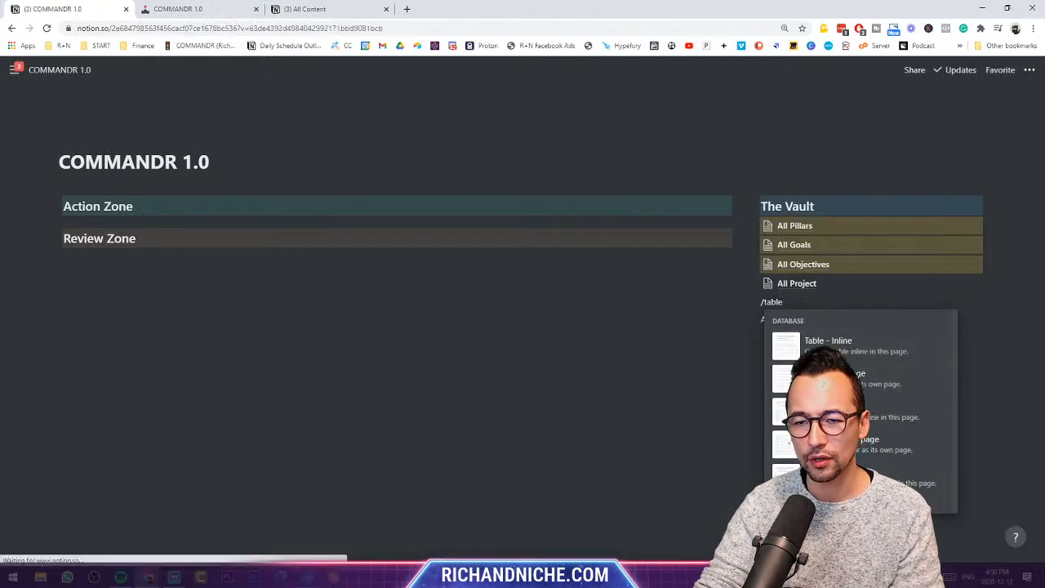
type("All Componnee")
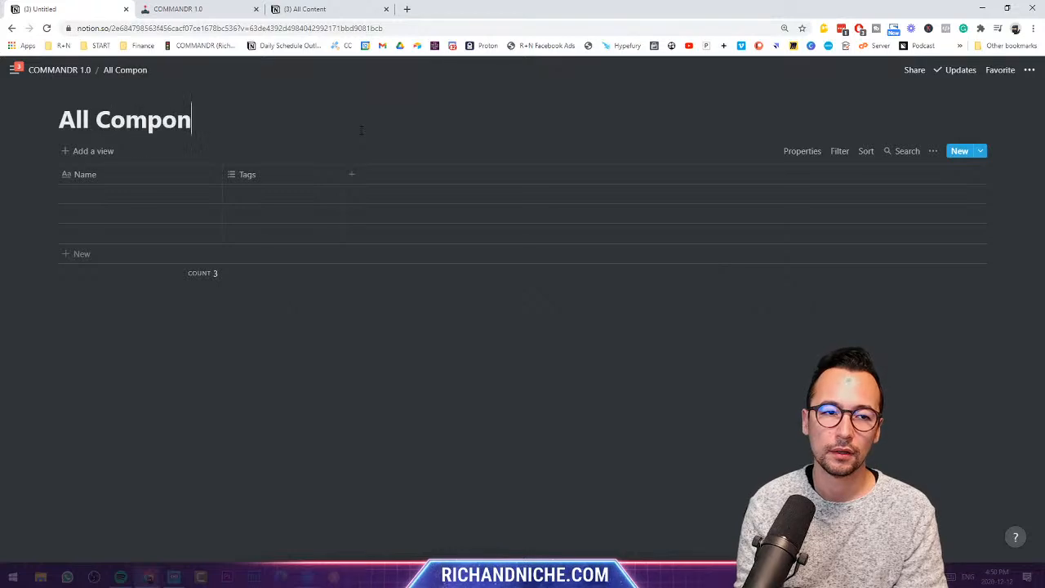
key("BackSpace")
key("BackSpace")
key("BackSpace")
type("ebnt")
key("BackSpace")
key("BackSpace")
key("BackSpace")
type("nts")
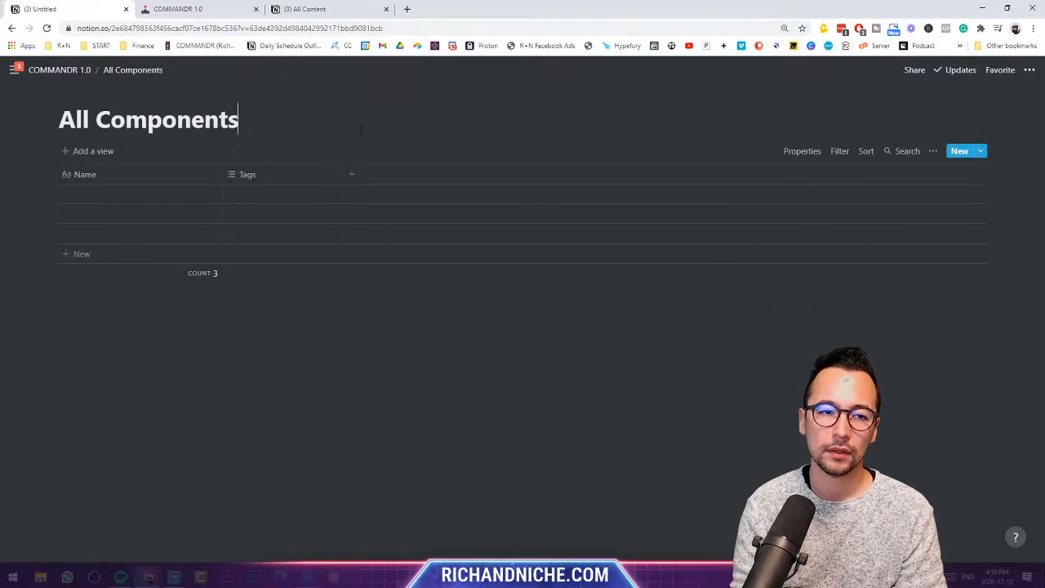
left_click(58, 70)
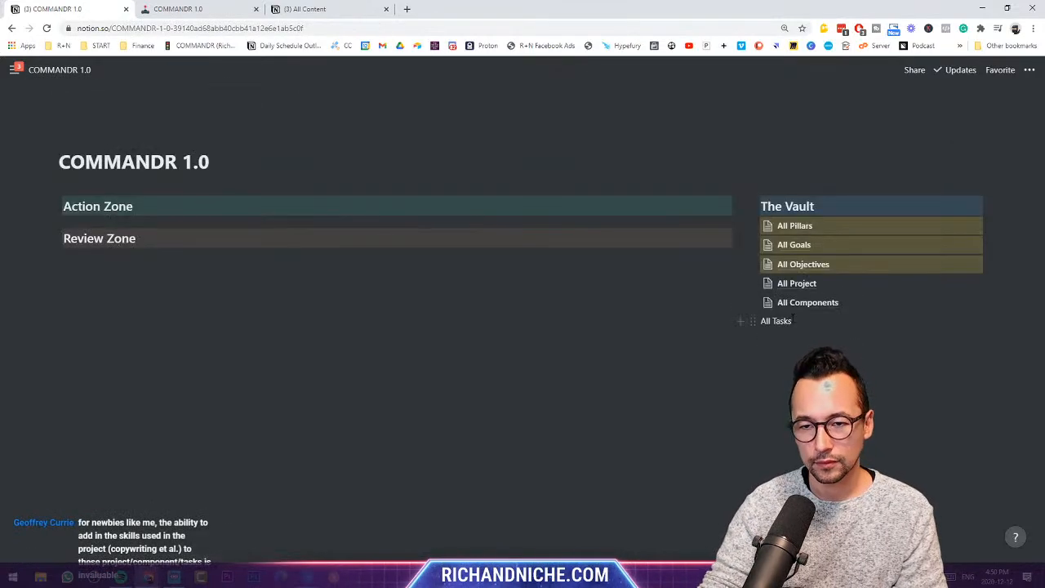
- Convert the All Tasks line into a full-page table titled 'All Tasks', then return to COMMANDR 1.0
key("BackSpace")
key("BackSpace")
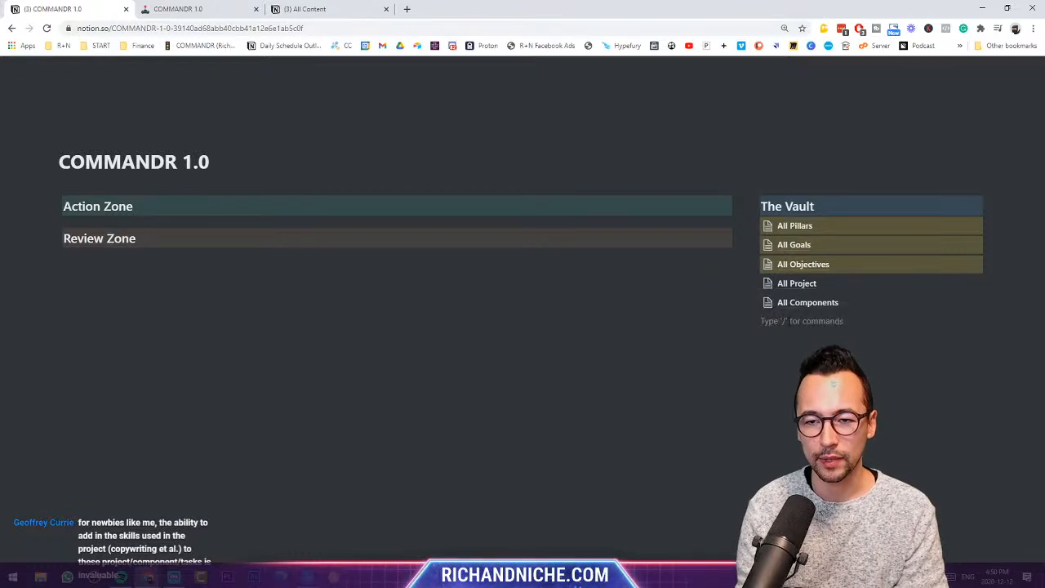
type("/table")
key("Down")
key("Return")
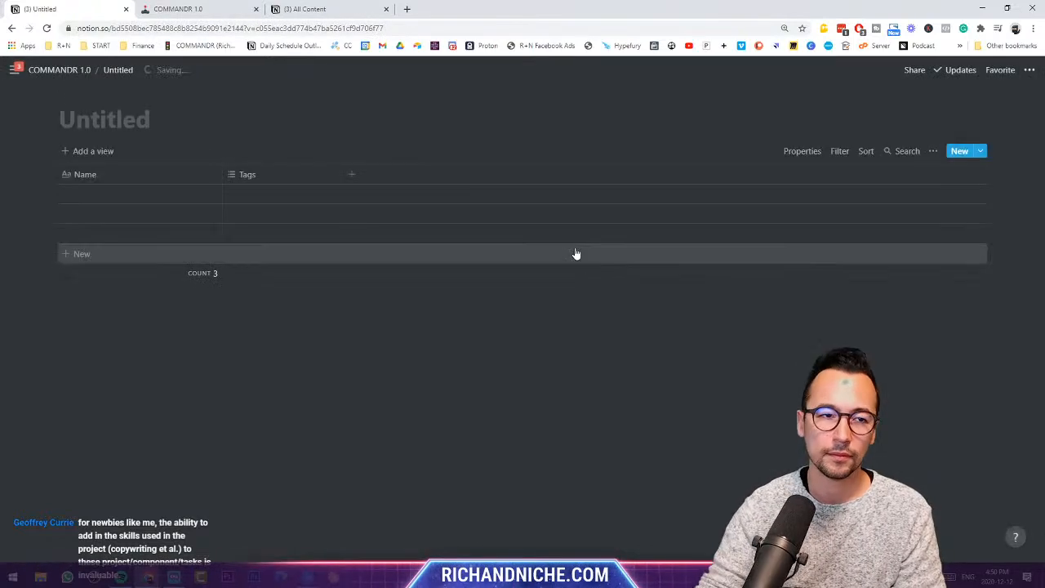
type("All Taks")
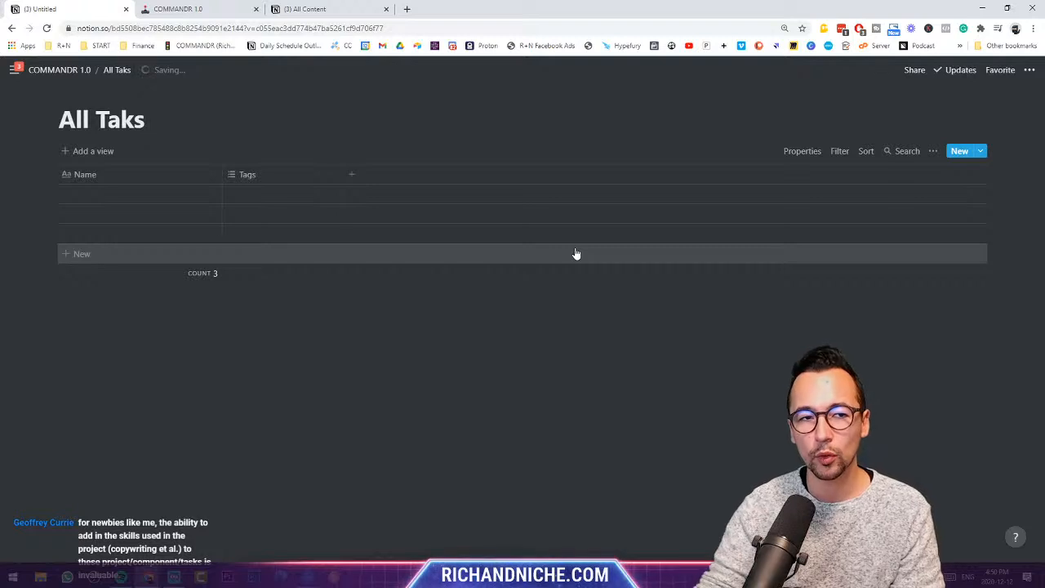
key("BackSpace")
key("BackSpace")
type("sks")
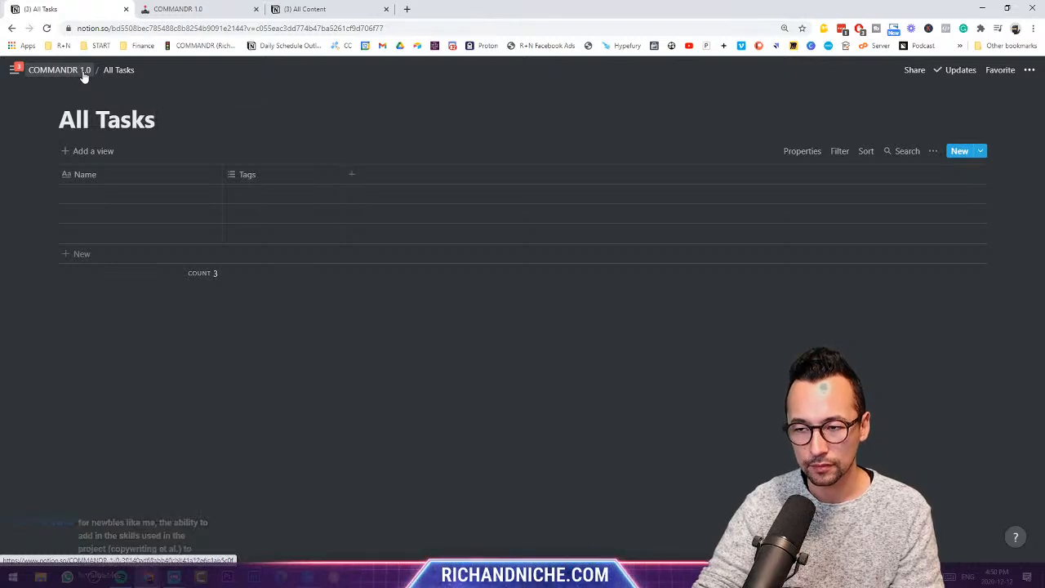
left_click(82, 73)
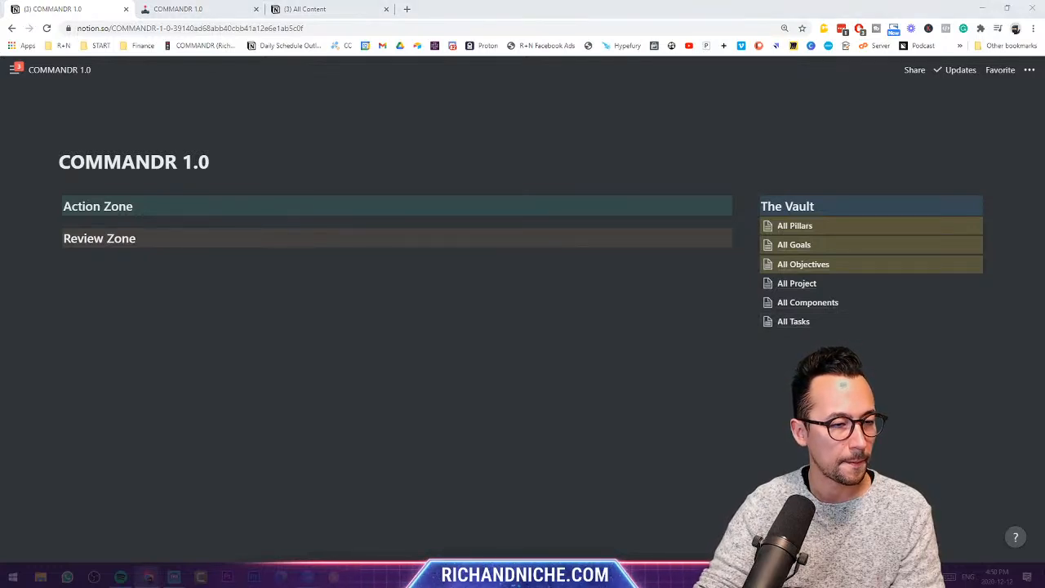
- In All Project, add a relation column to All Components named 'Related to Components'
left_click(846, 287)
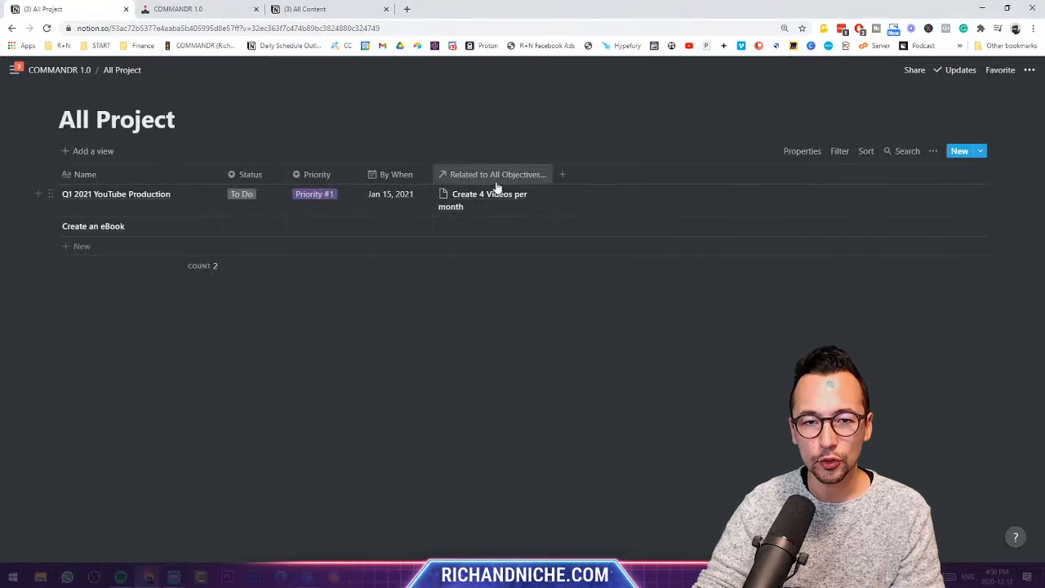
left_click(561, 176)
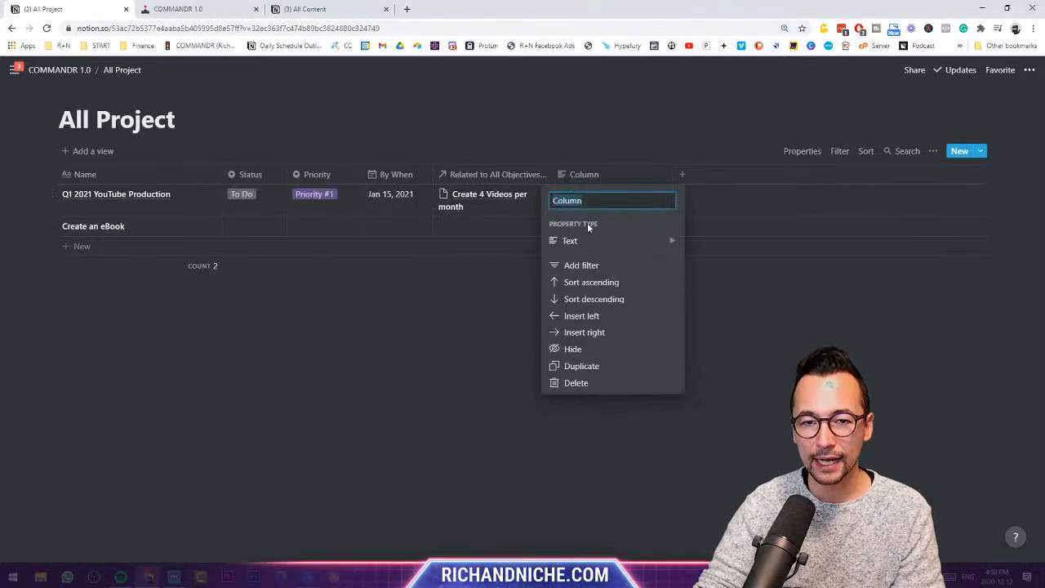
mouse_move(645, 246)
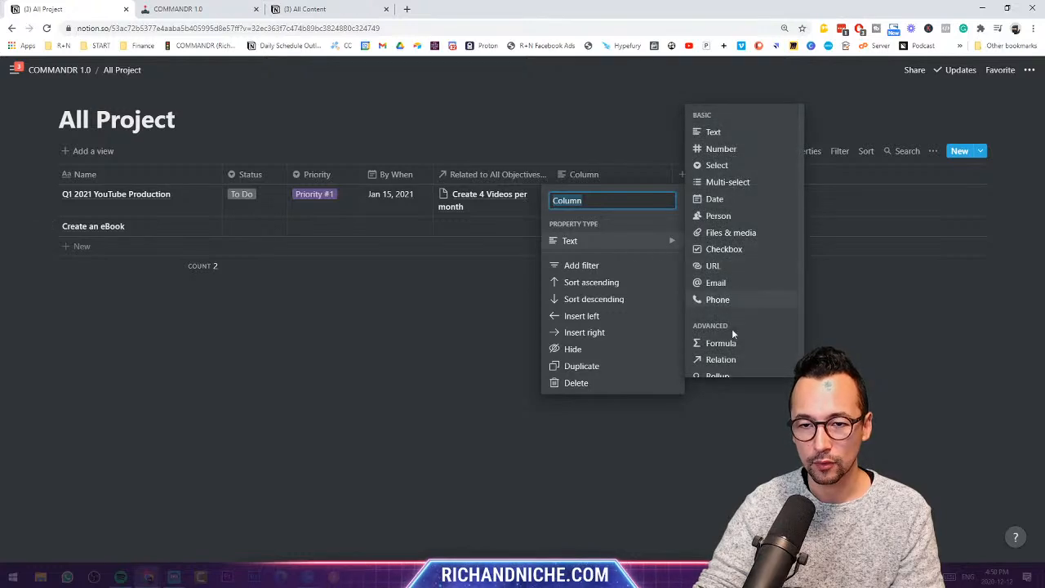
left_click(729, 360)
left_click(556, 313)
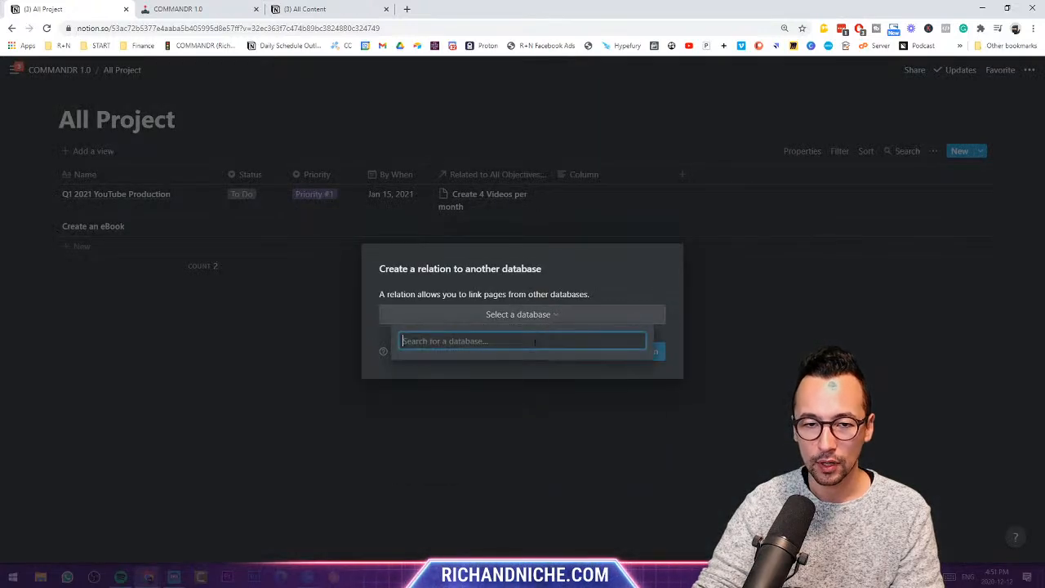
scroll(502, 404, "down", 3)
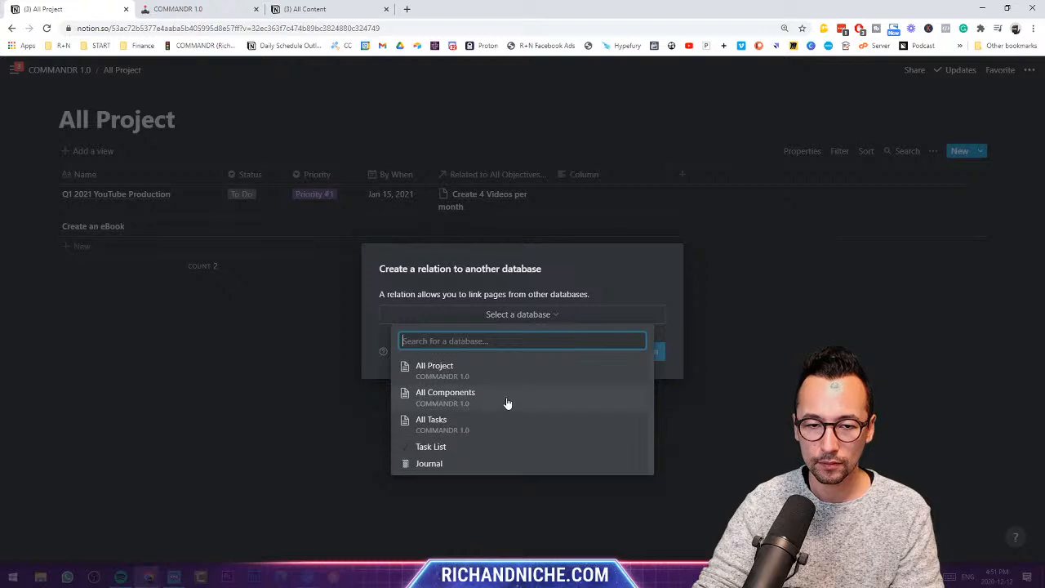
left_click(506, 403)
left_click(619, 352)
left_click(606, 173)
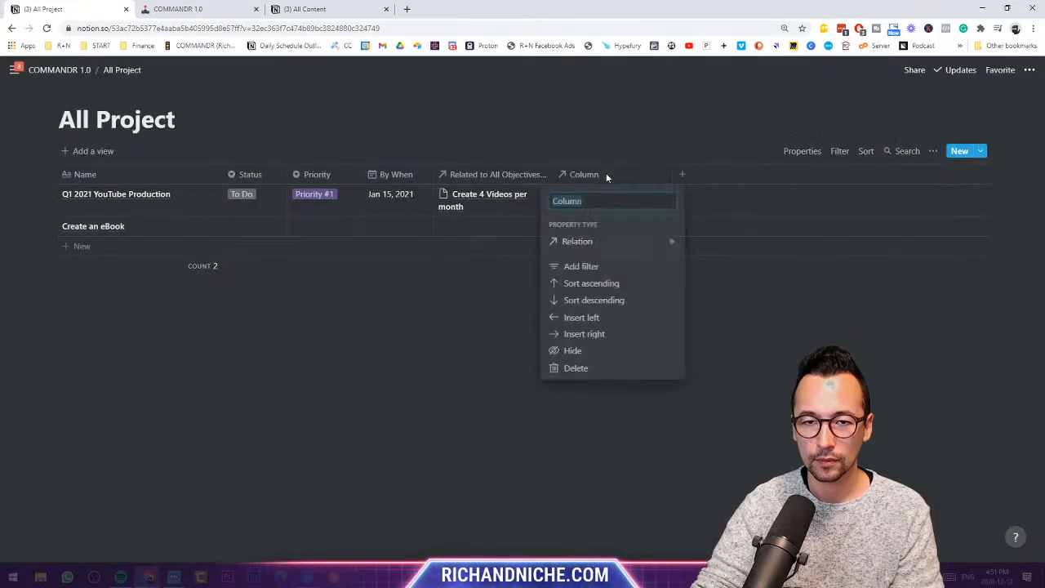
type("Related to Components")
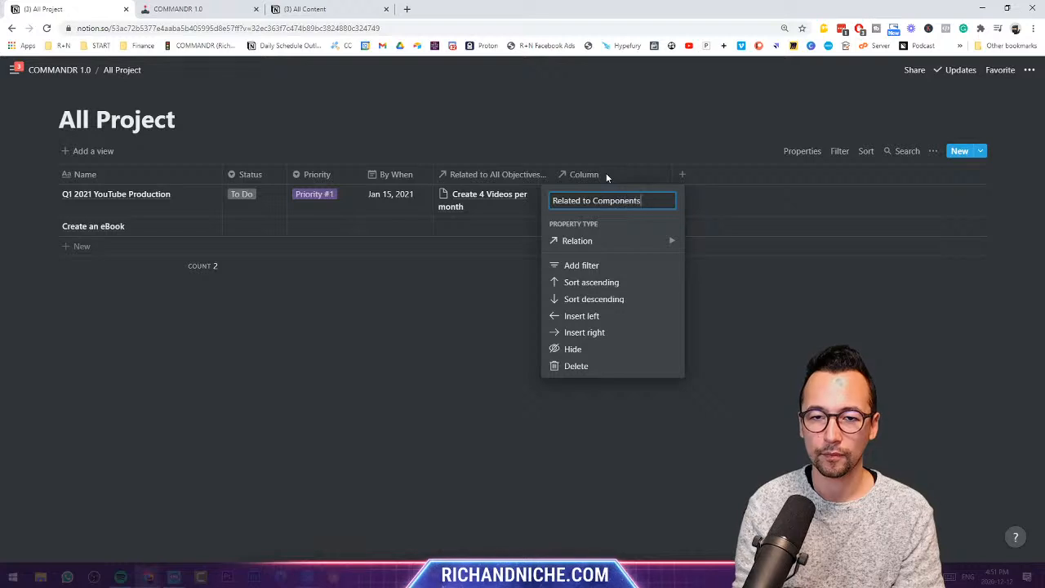
key("Return")
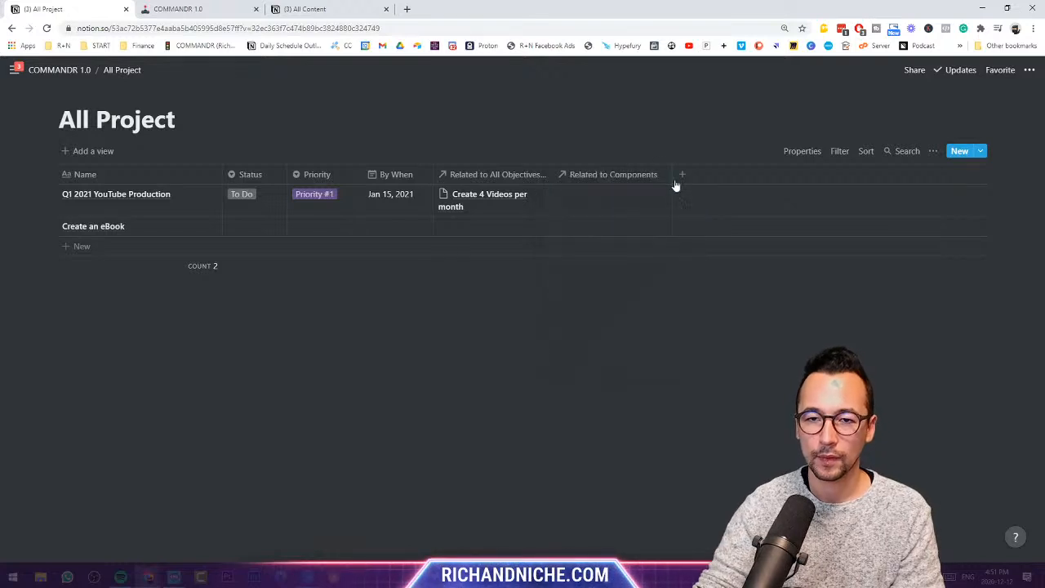
- Add a relation column to All Tasks named 'Realted to Tasks' and widen both relation columns
left_click(707, 178)
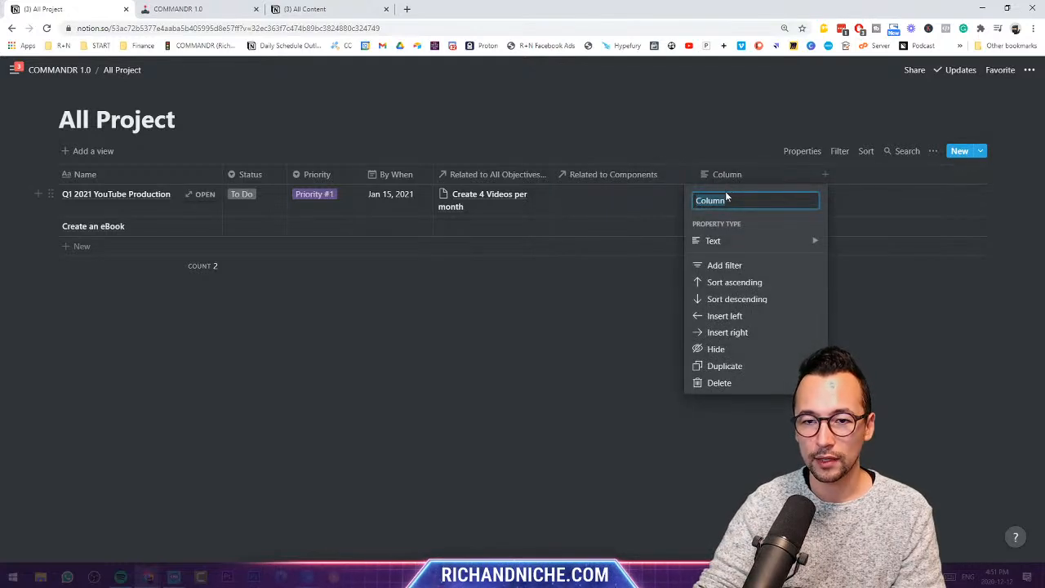
left_click(723, 240)
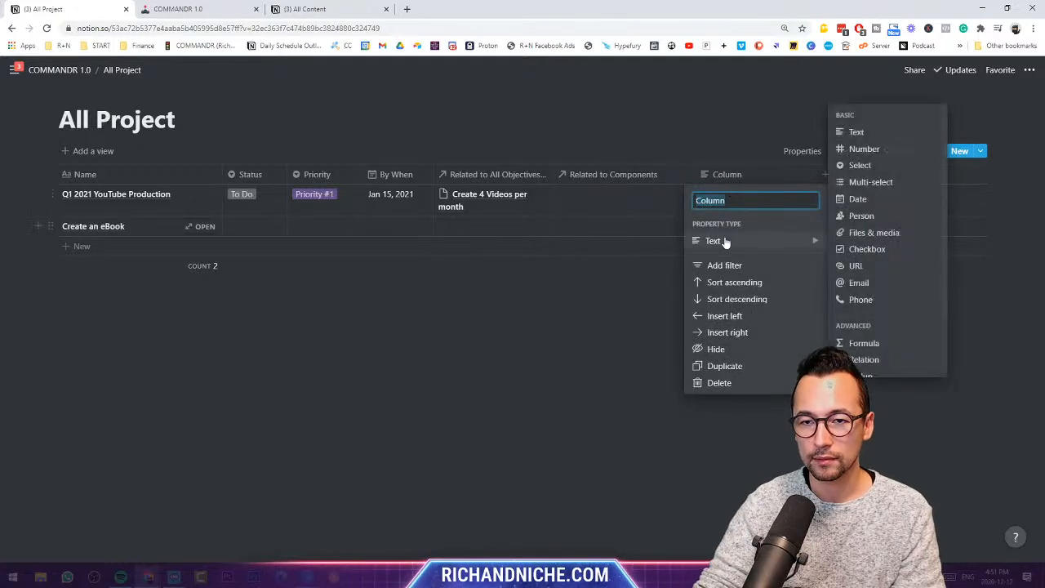
left_click(872, 361)
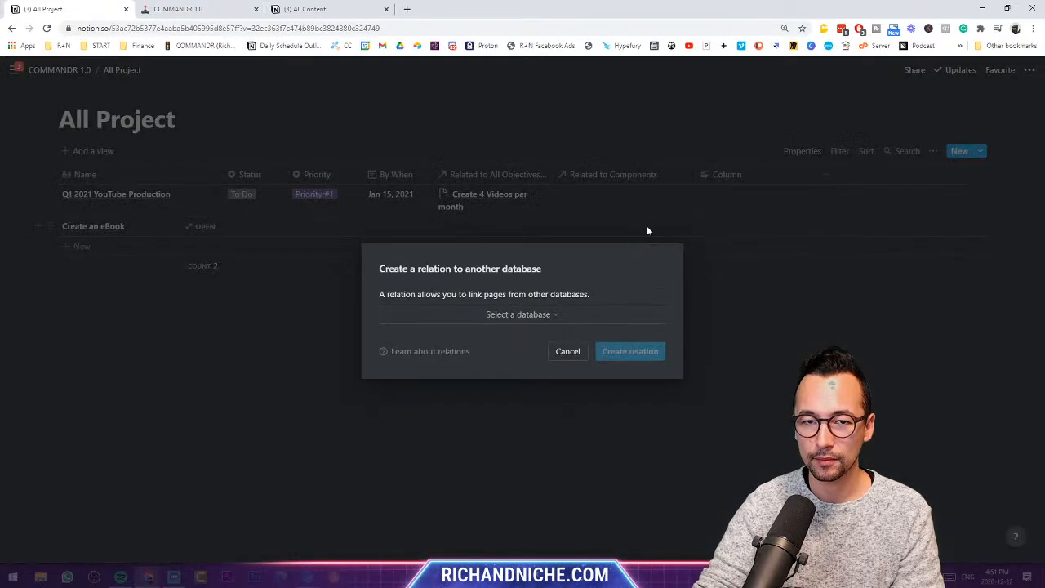
left_click(534, 319)
type("All Tasks")
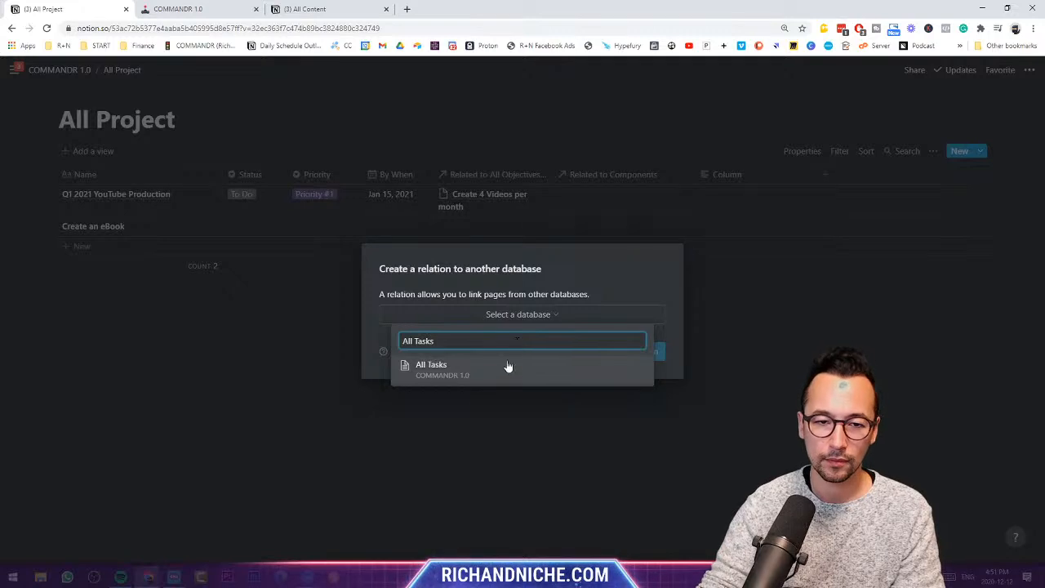
left_click(508, 366)
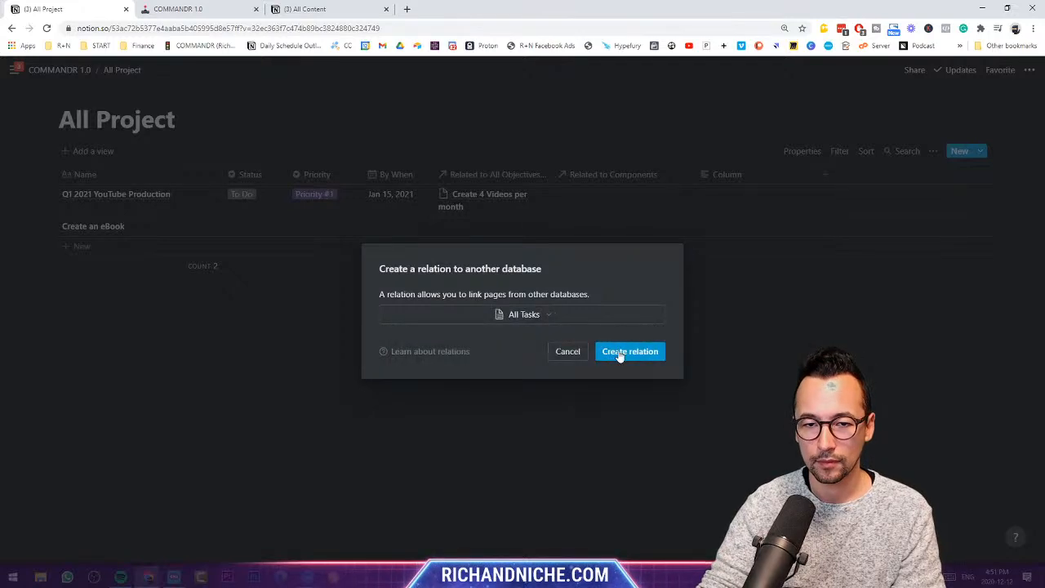
left_click(622, 353)
left_click(733, 181)
type("Rea")
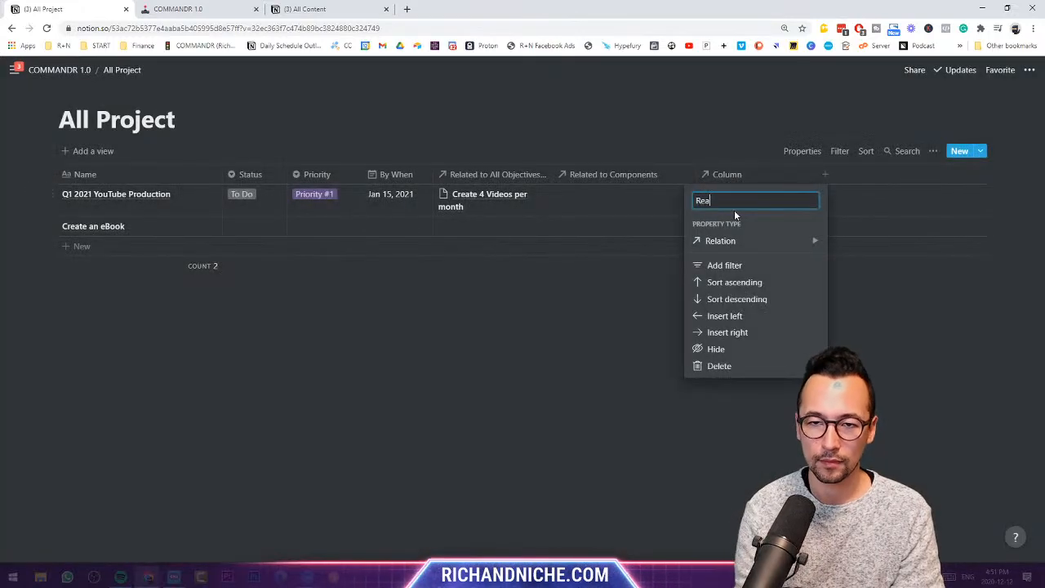
type("lted to Tasks")
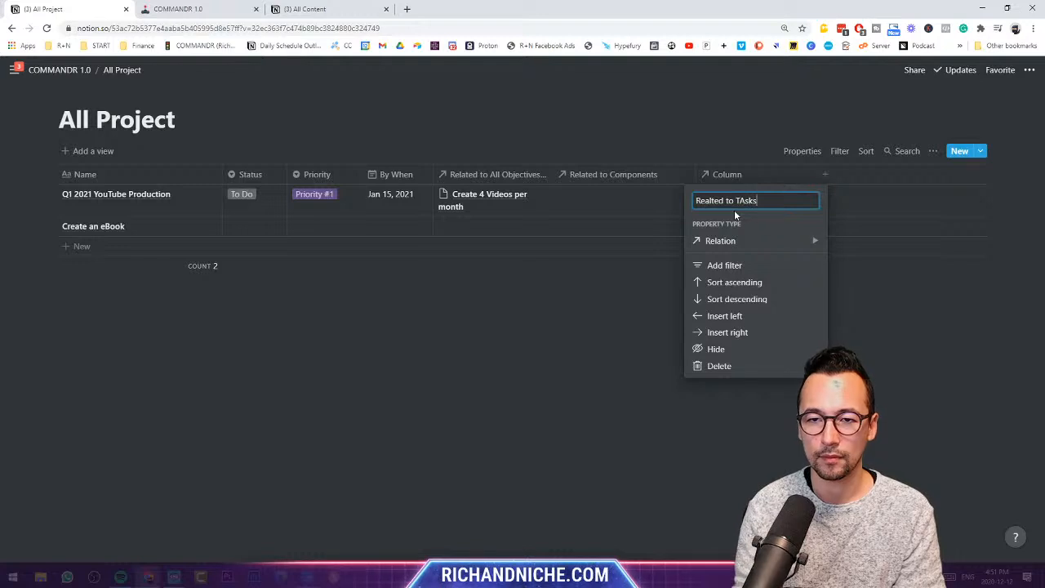
key("BackSpace")
key("BackSpace")
key("BackSpace")
type("sks")
key("Return")
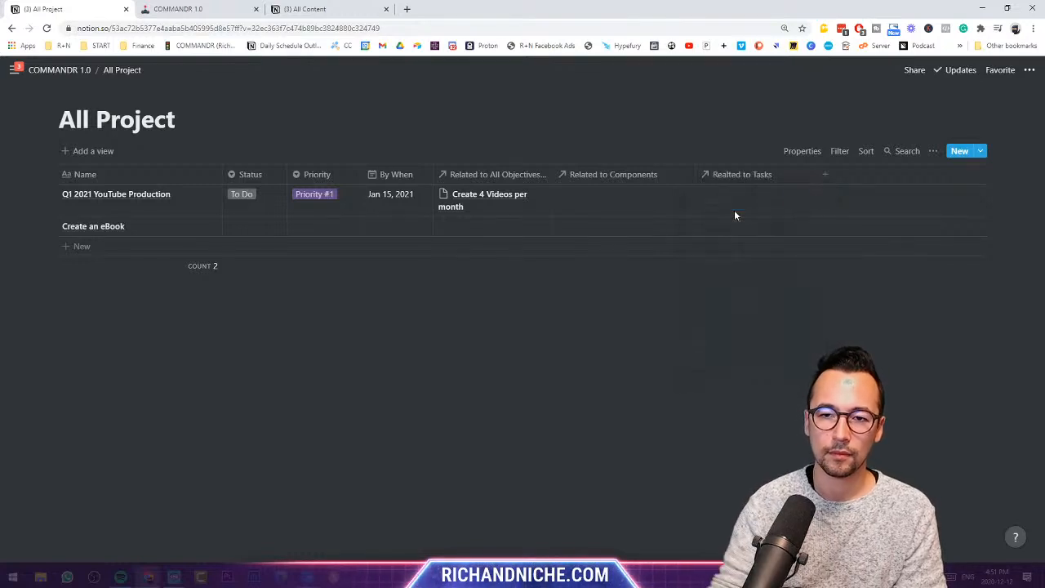
left_click_drag(819, 179, 842, 176)
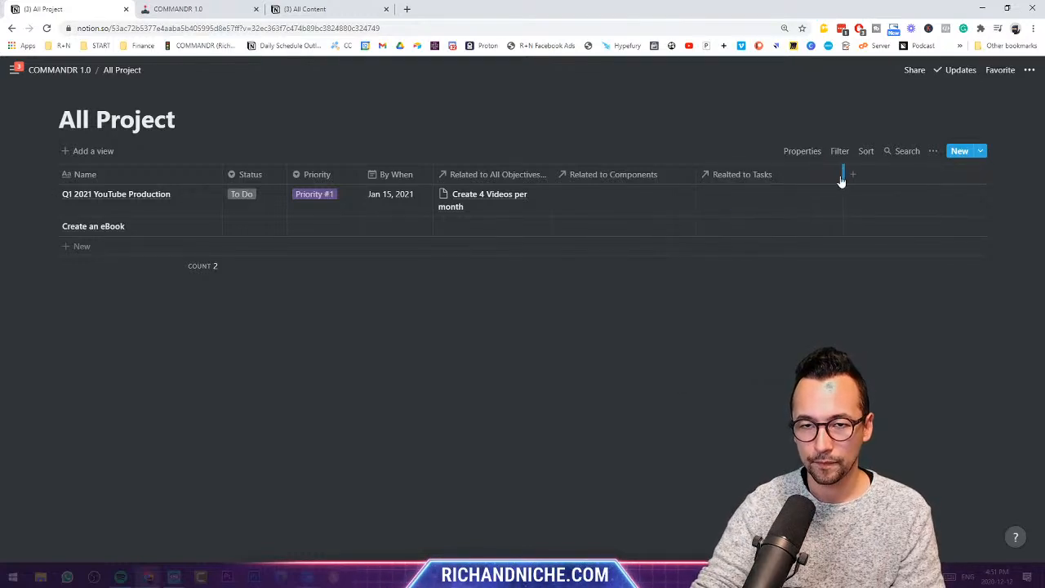
left_click_drag(695, 175, 701, 174)
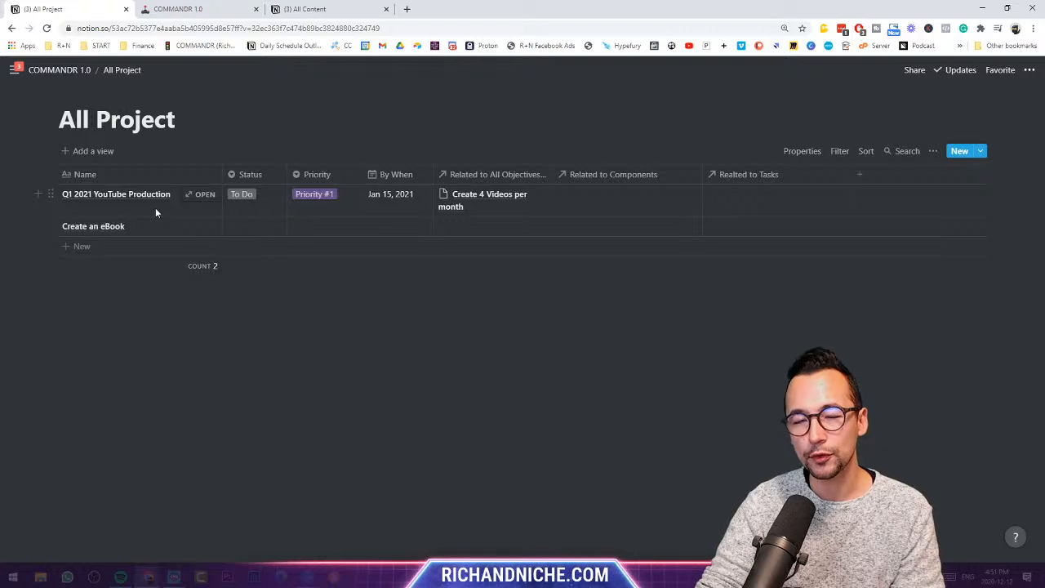
- Create and link Video 1, Video 2, Video 3 and Video 4 to Q1 2021 YouTube Production
left_click(614, 199)
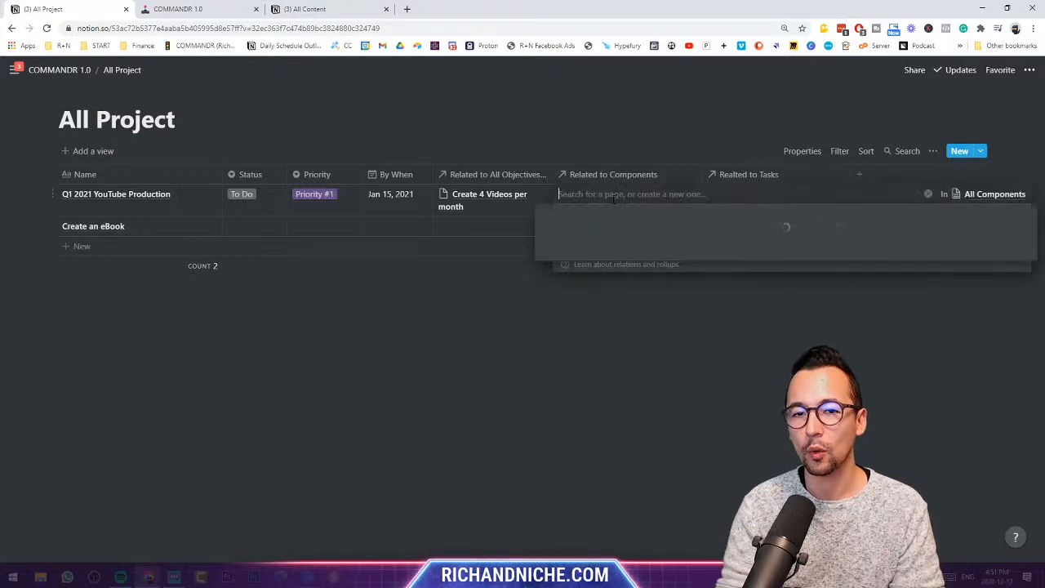
type("Video 1")
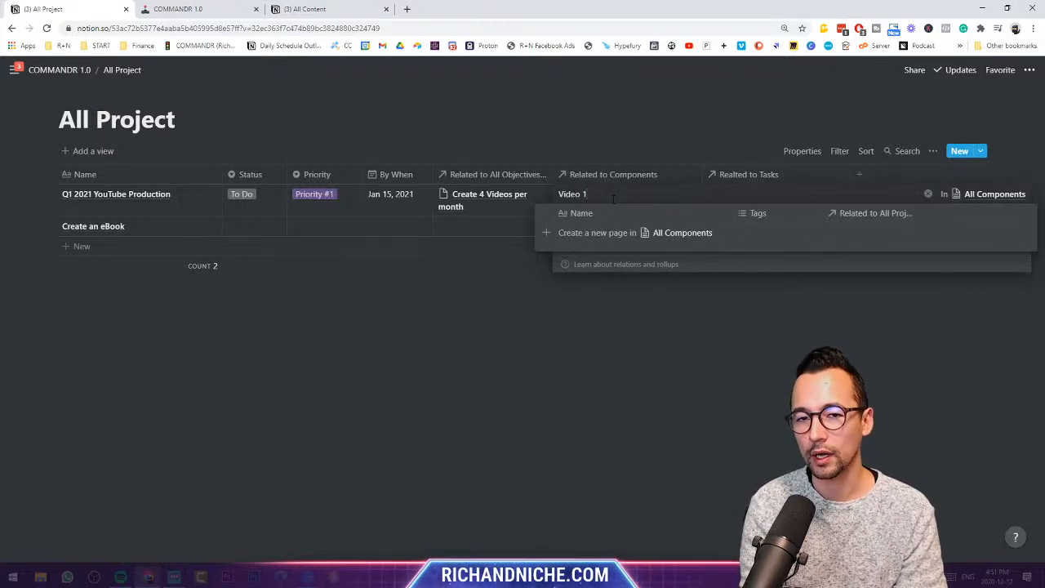
left_click(618, 233)
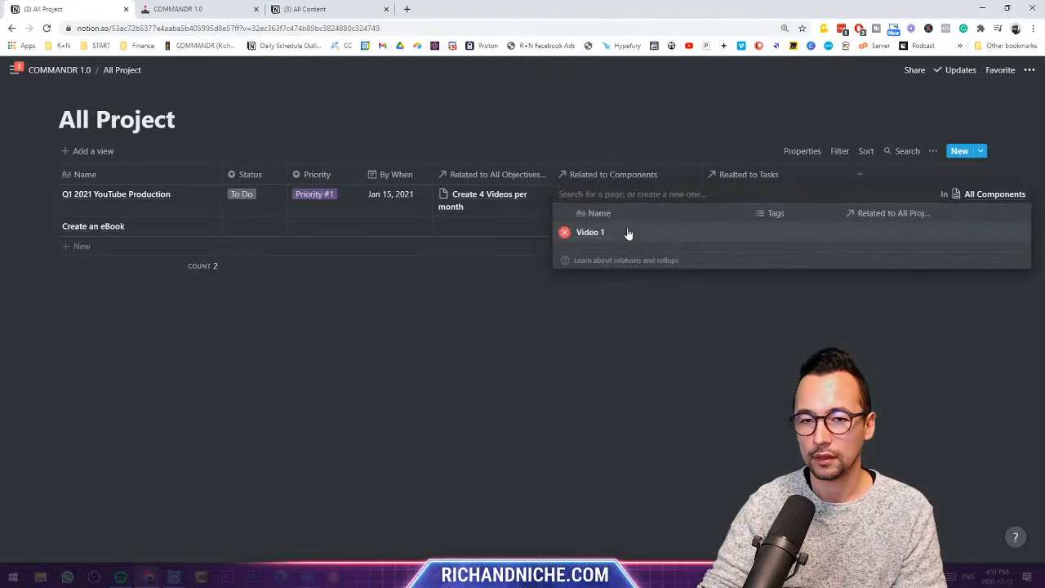
type("Video 2")
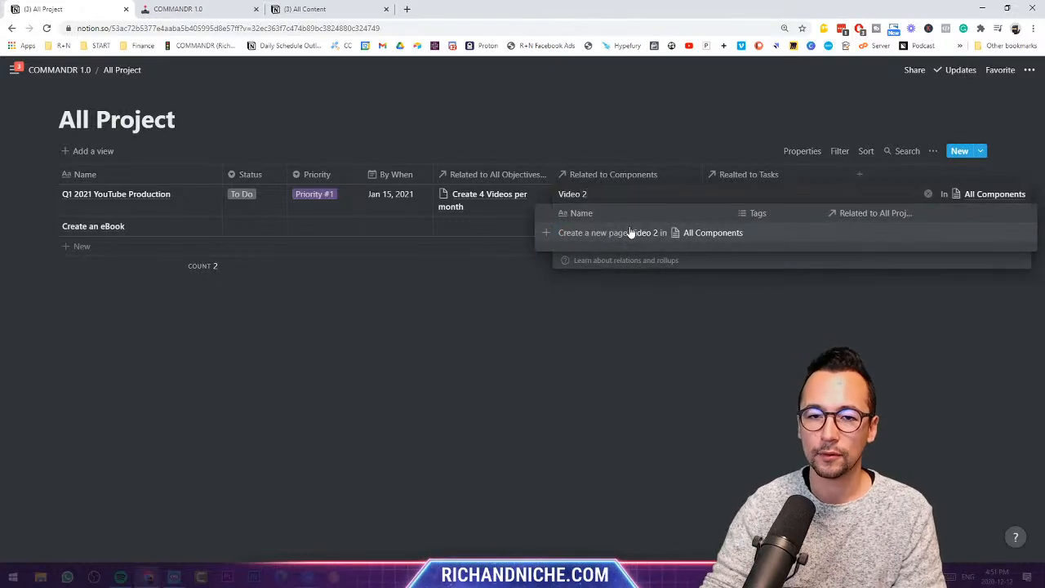
left_click(630, 232)
type("Video 3")
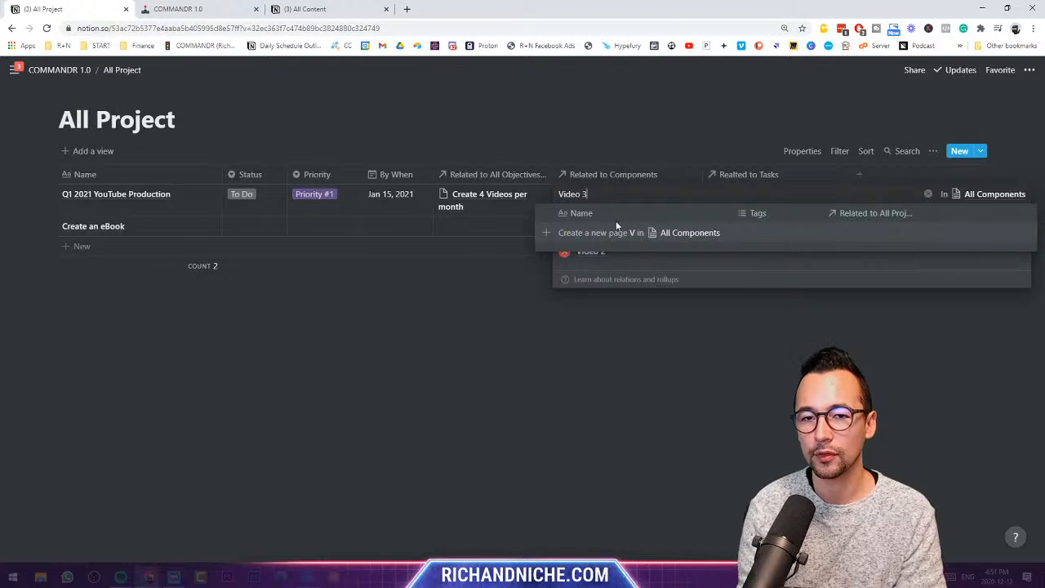
key("Return")
type("Video 4")
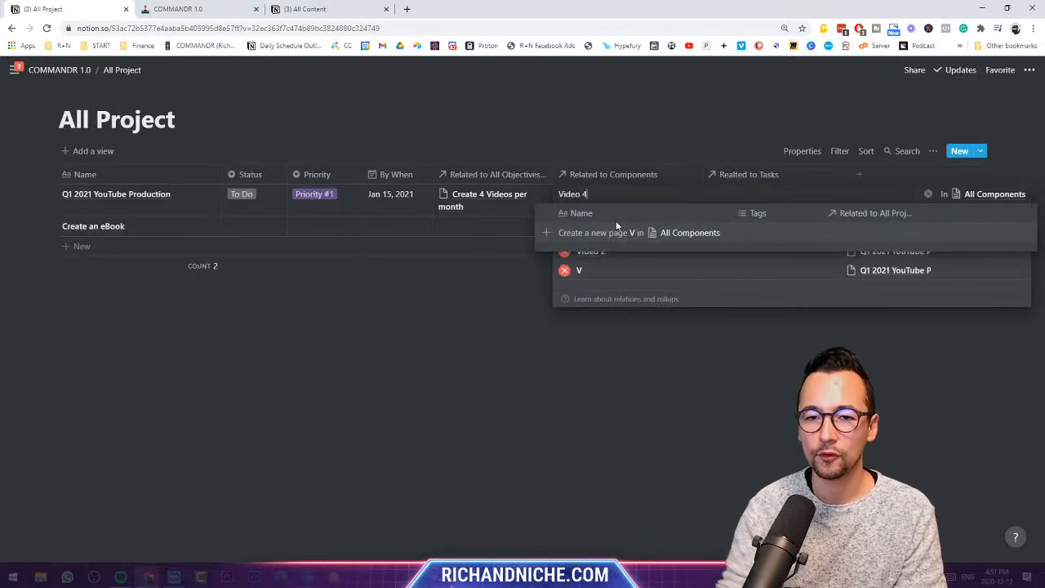
left_click(627, 234)
left_click(614, 272)
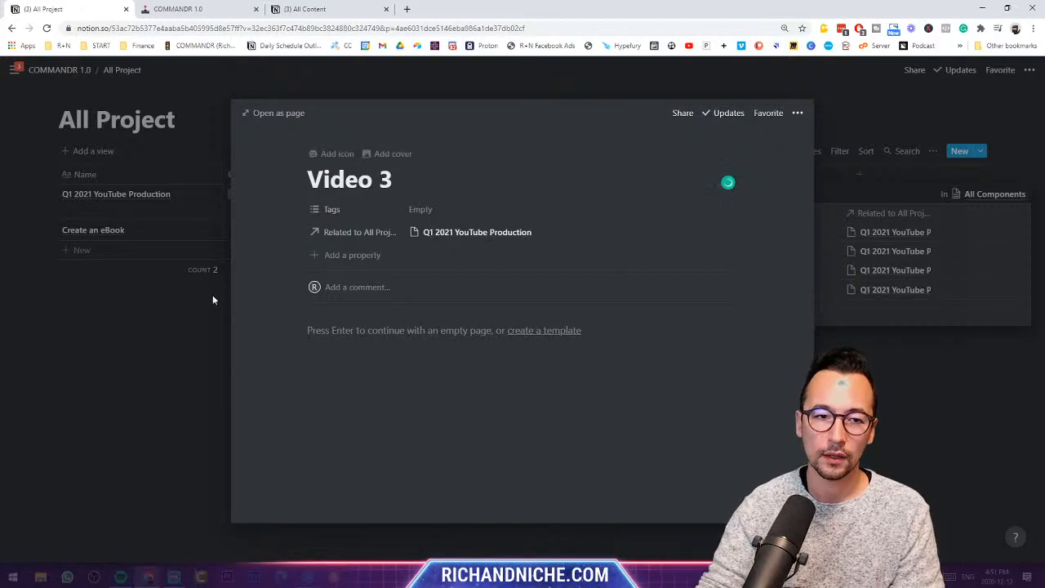
left_click(163, 348)
left_click(701, 365)
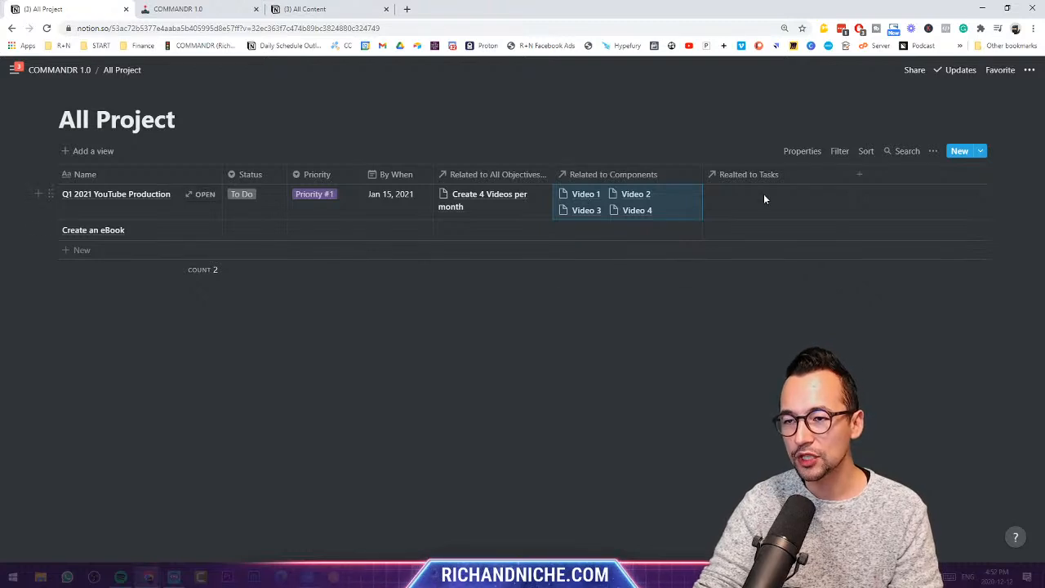
- Check the linked Video 1 page, then open All Components from the COMMANDR 1.0 dashboard
left_click(590, 200)
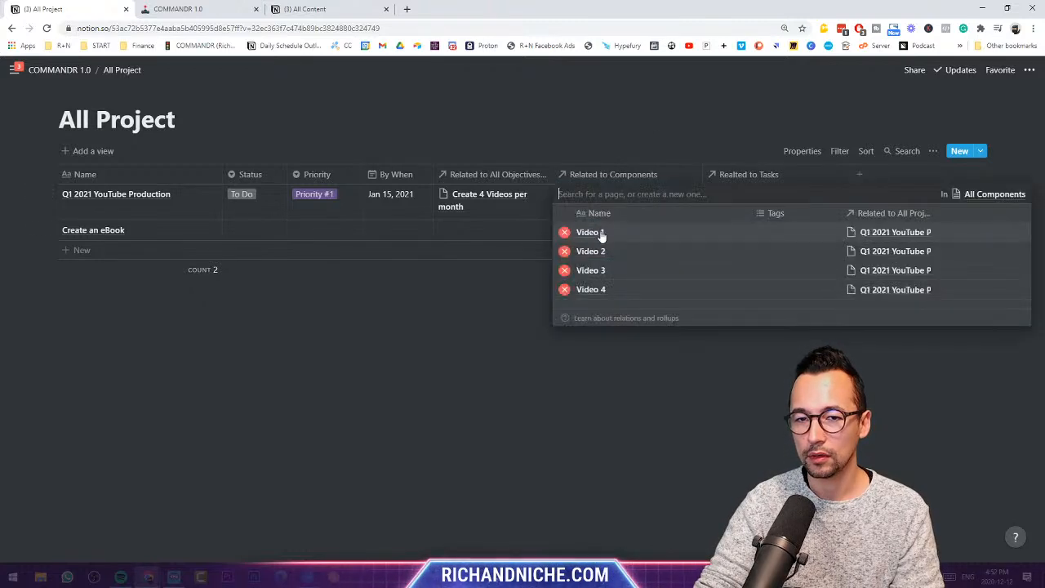
left_click(600, 235)
left_click(209, 320)
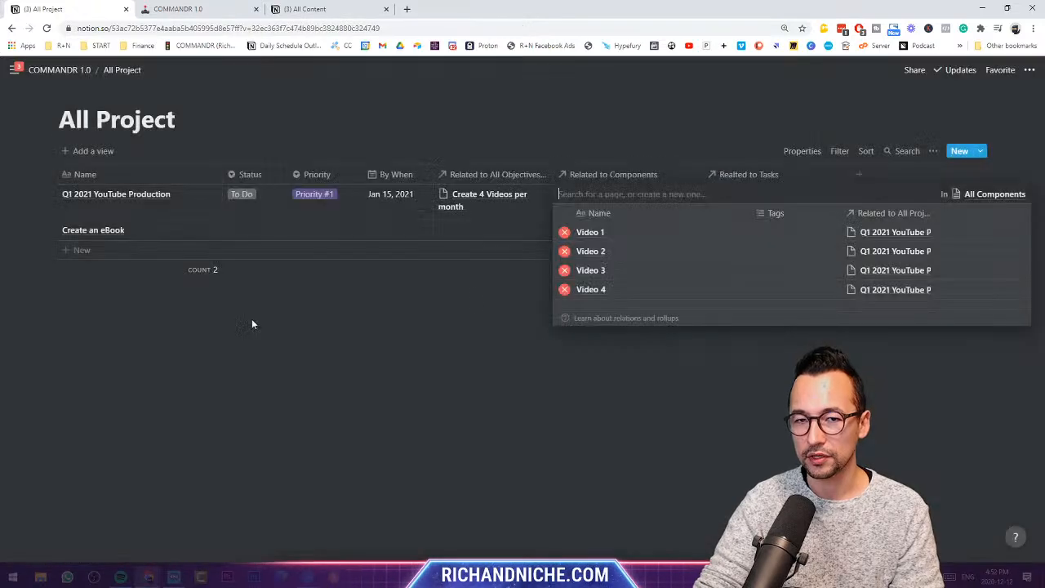
key("Escape")
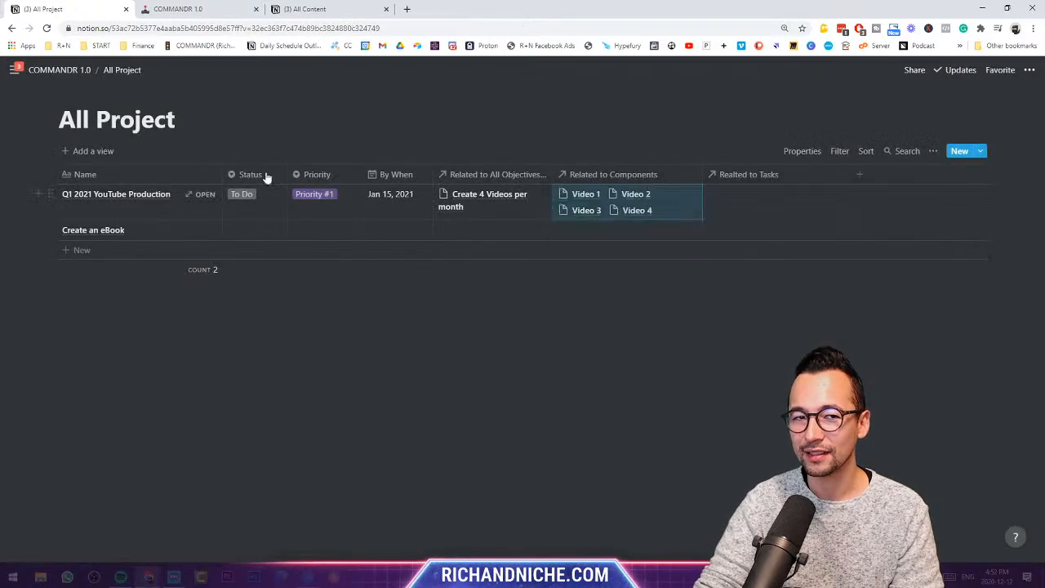
left_click(82, 72)
left_click(790, 301)
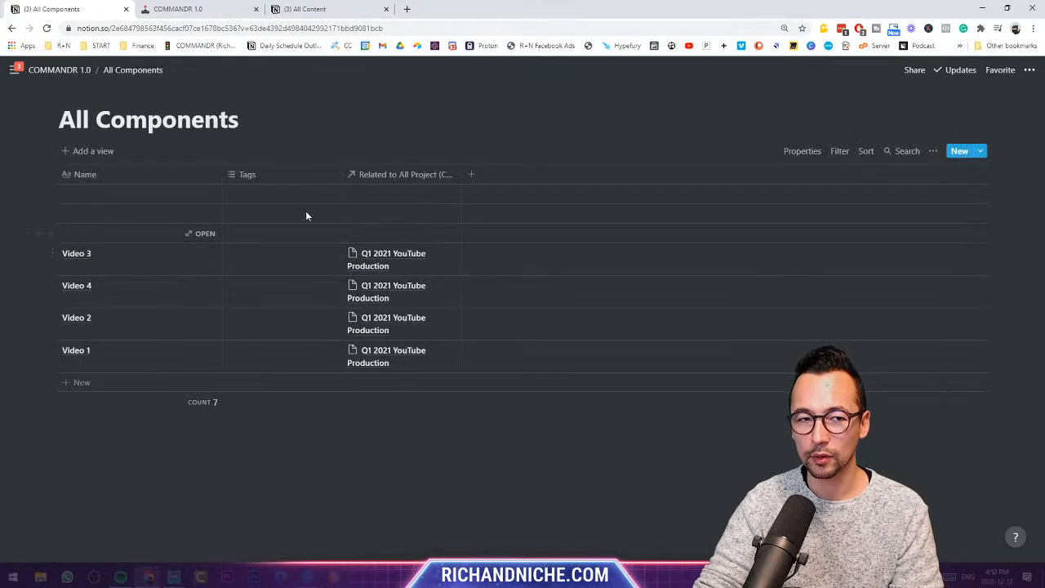
- Delete the three empty rows, widen the project relation column and narrow Name
left_click_drag(25, 184, 110, 227)
key("Delete")
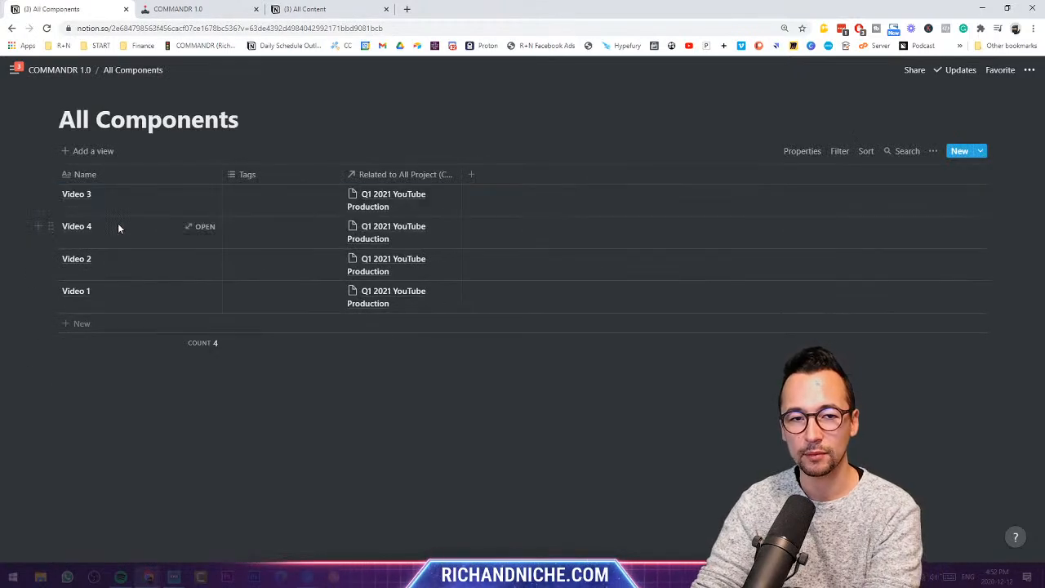
left_click_drag(464, 174, 589, 174)
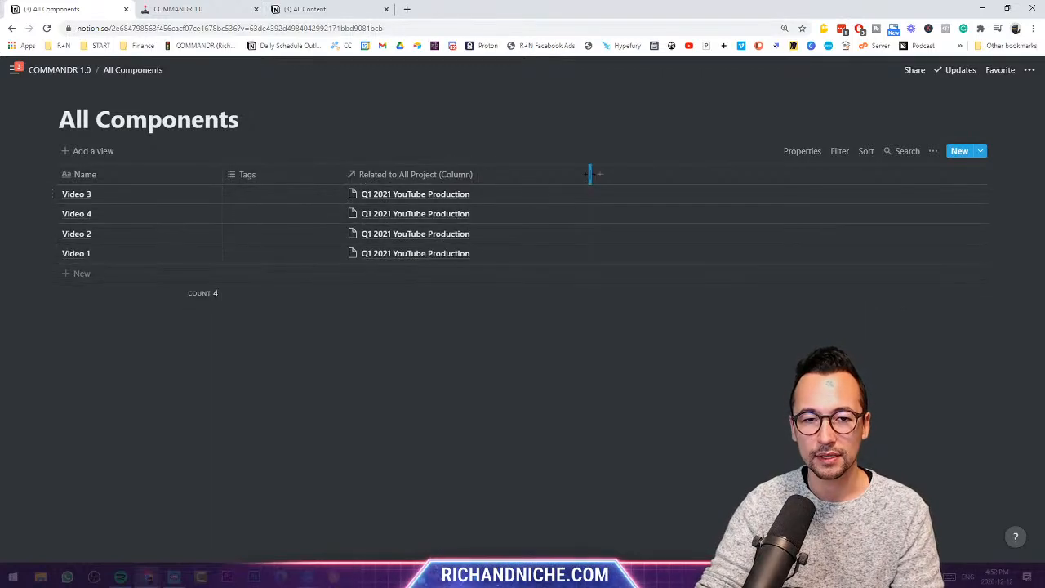
left_click_drag(222, 173, 156, 173)
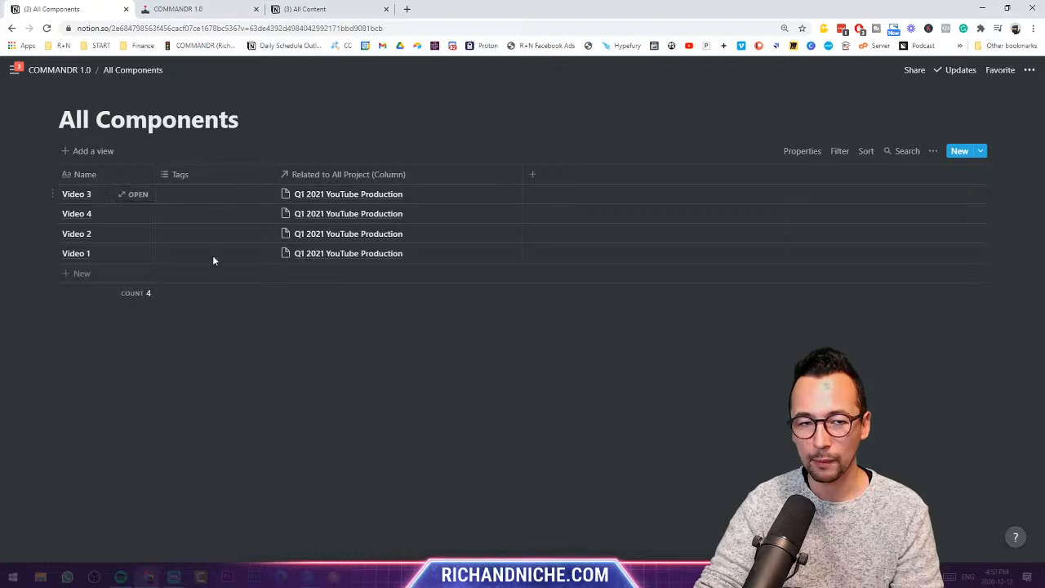
- Make Tags a Select property with To Do, In Progress and Completed options
left_click(201, 176)
mouse_move(201, 240)
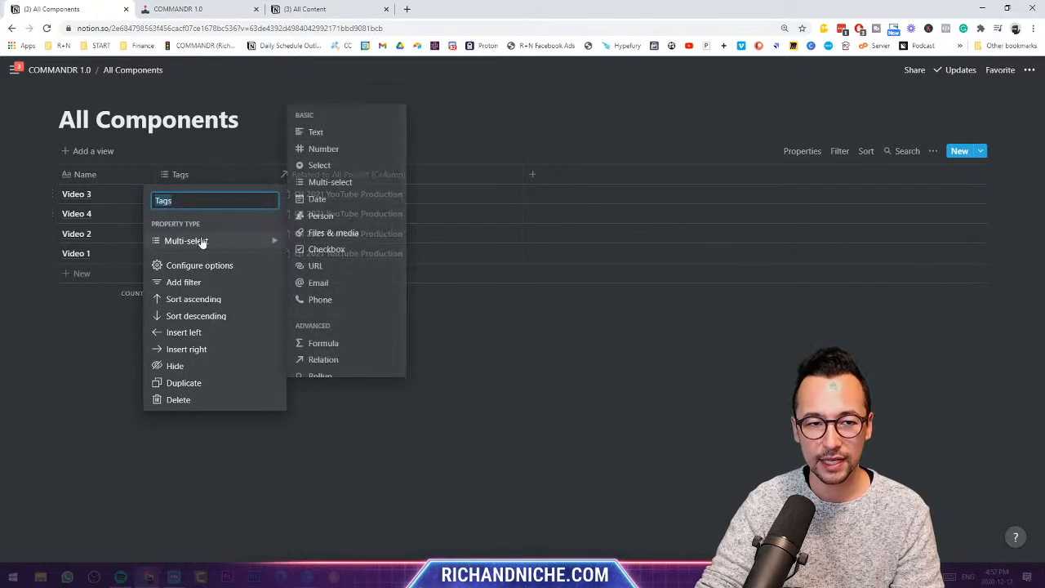
left_click(326, 171)
left_click(204, 194)
type("To Do")
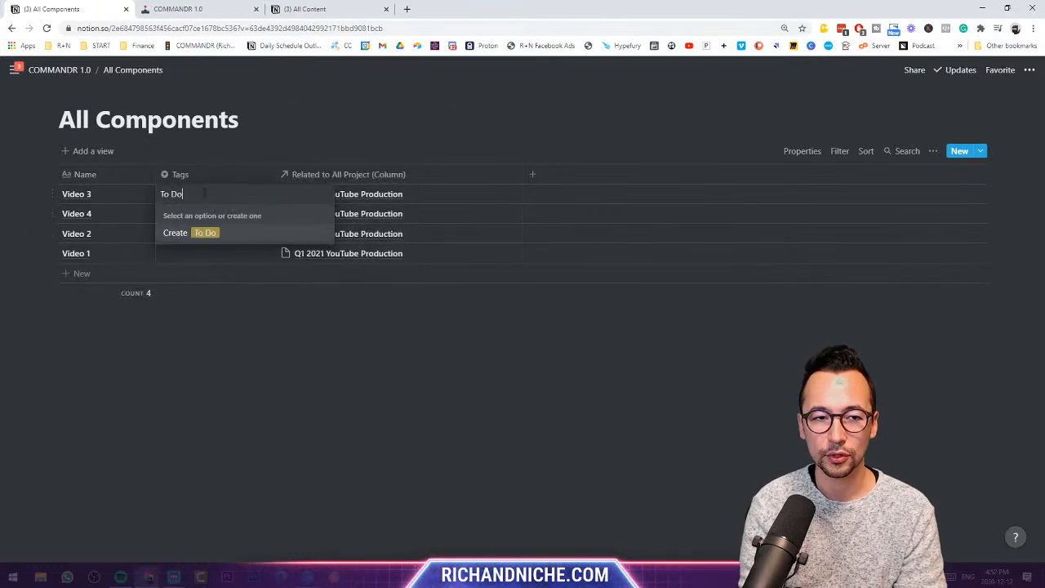
key("Return")
key("Down")
type("In Progress")
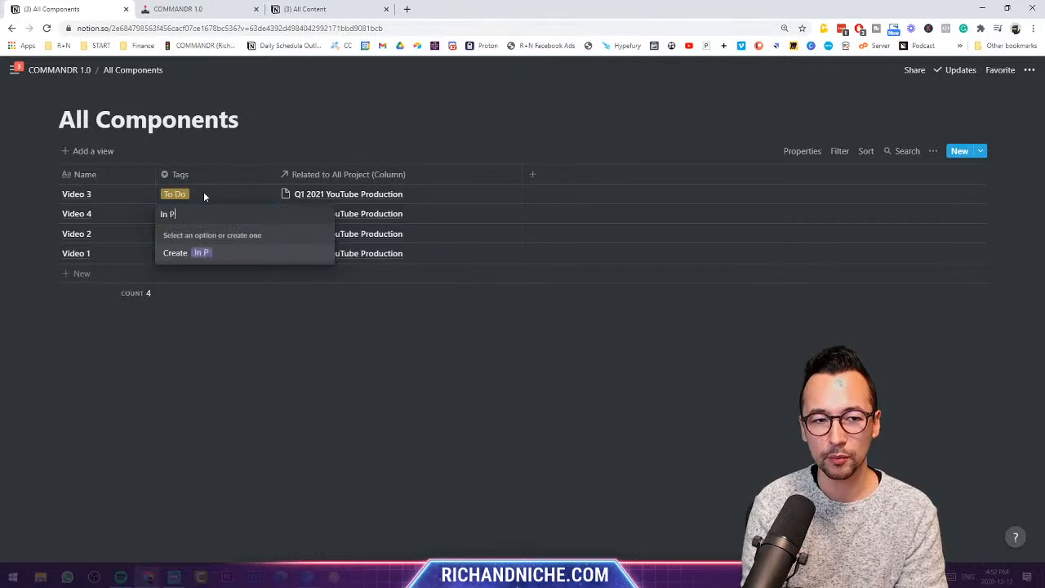
key("Return")
key("Down")
type("Completed")
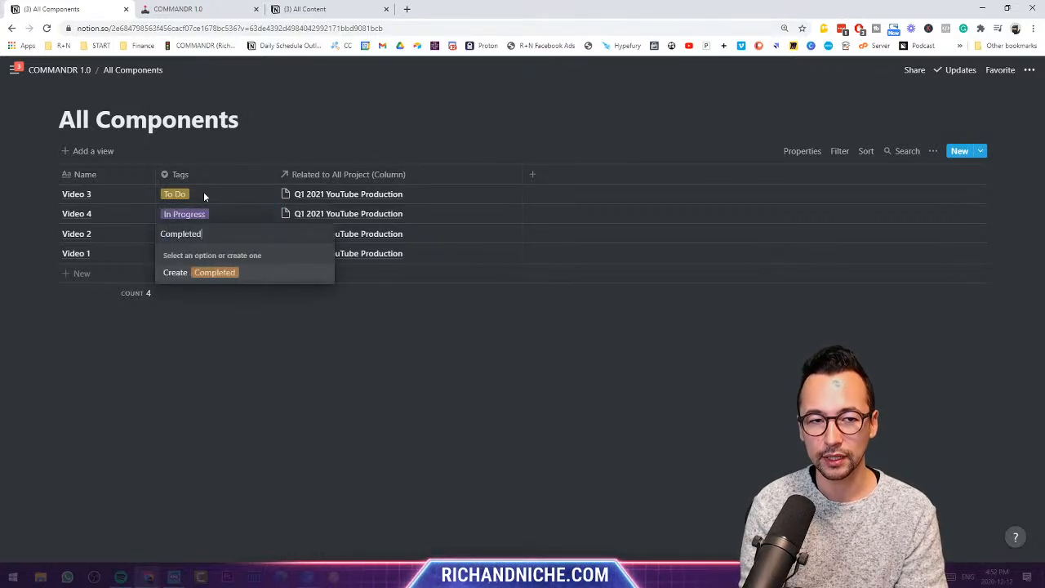
key("Return")
key("Down")
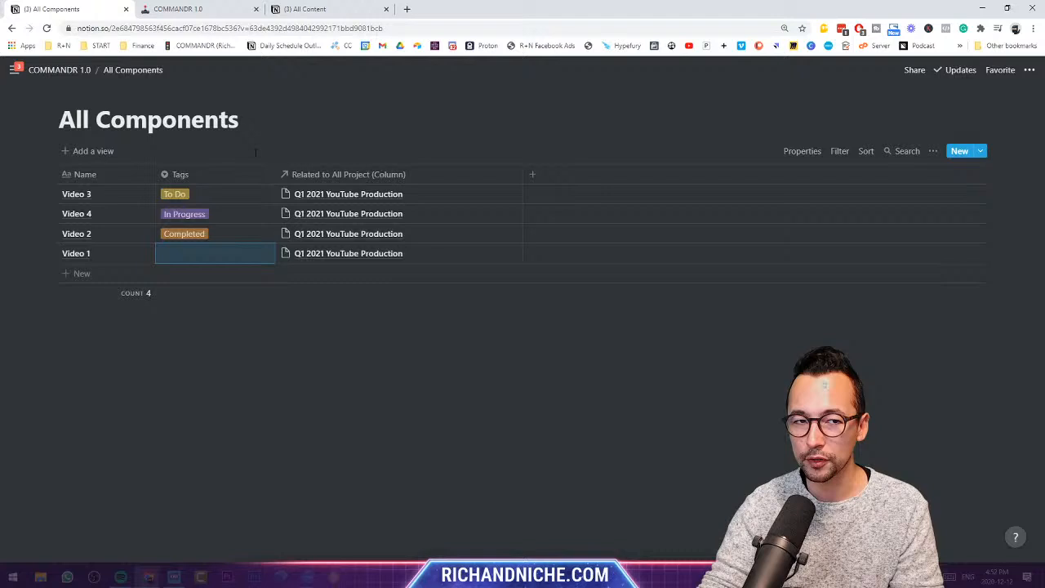
- Apply Video 3's To Do tag to all the other videos
left_click(225, 198)
key("Escape")
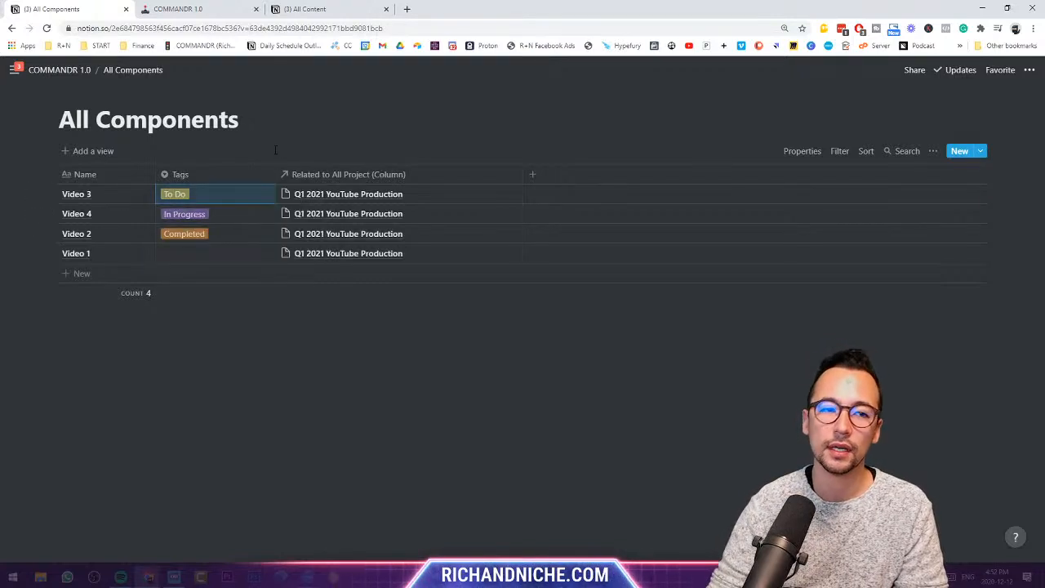
key("Down")
key("ctrl+v")
key("Down")
key("ctrl+v")
key("Down")
type("To Do")
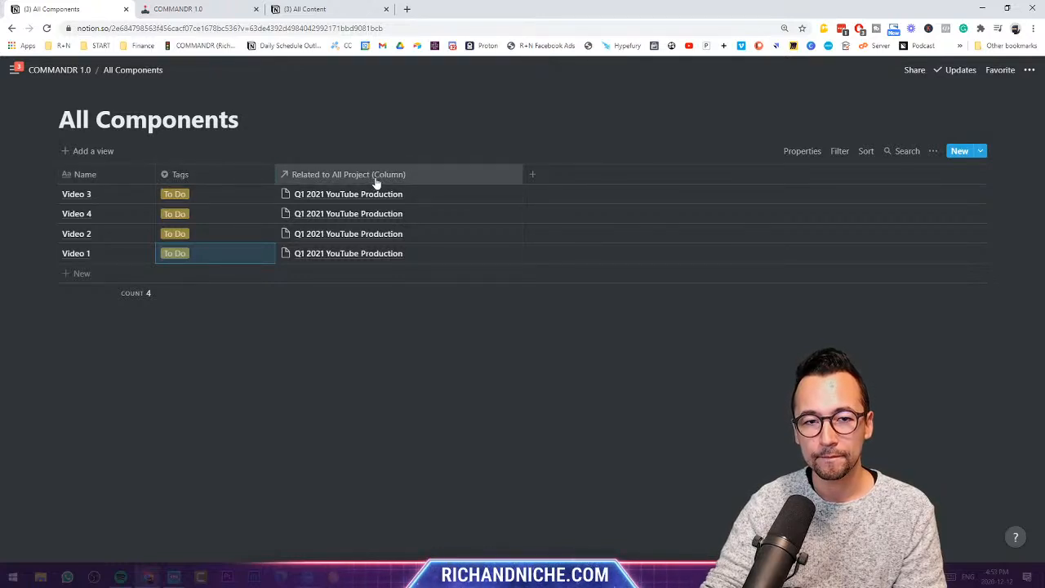
- Add an All Tasks relation column named 'Related to Tasks', moved left of the project column
left_click(530, 175)
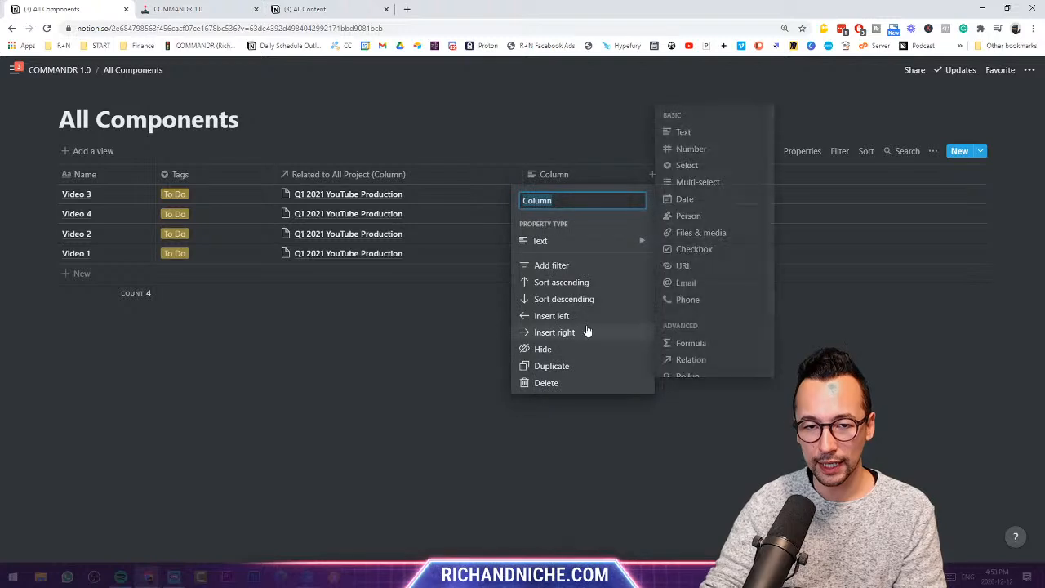
mouse_move(646, 243)
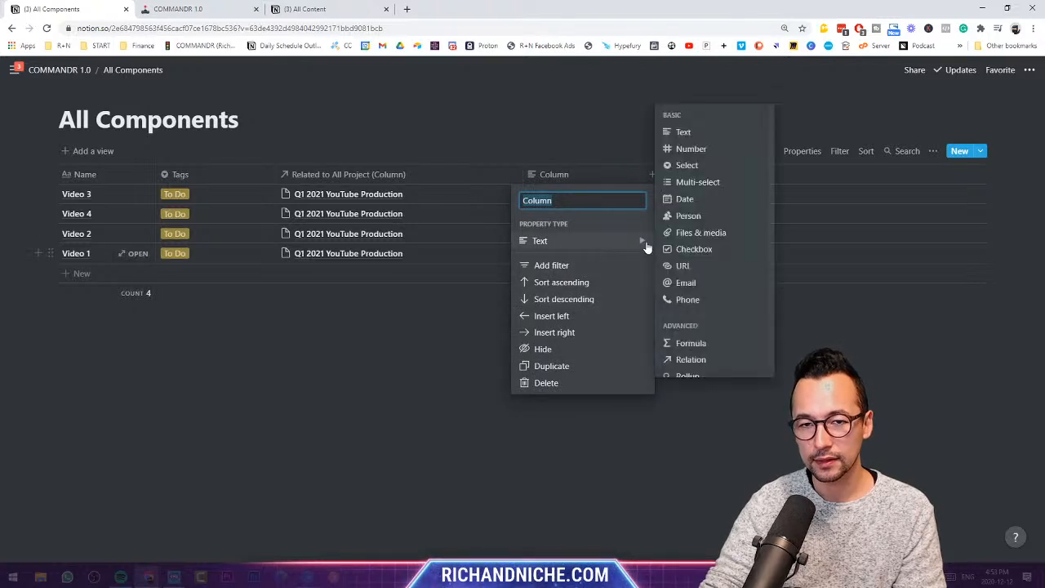
left_click(706, 360)
left_click(565, 320)
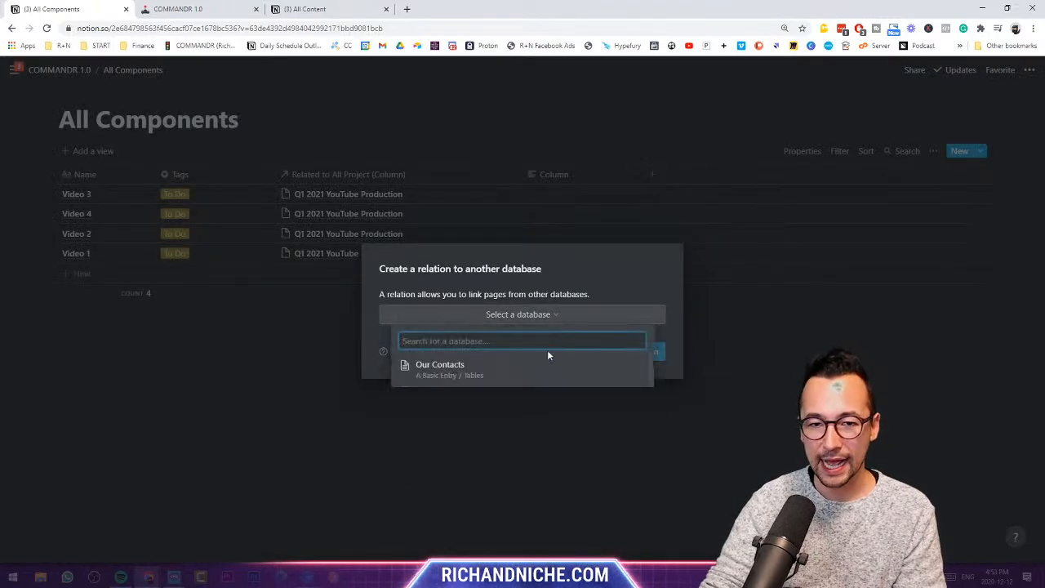
scroll(496, 399, "down", 3)
left_click(492, 422)
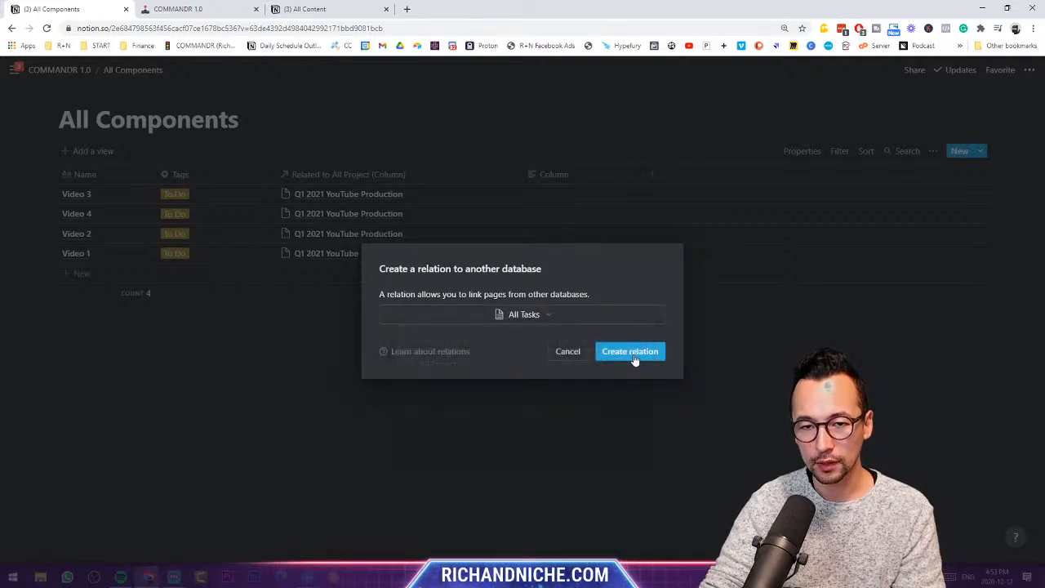
left_click(631, 353)
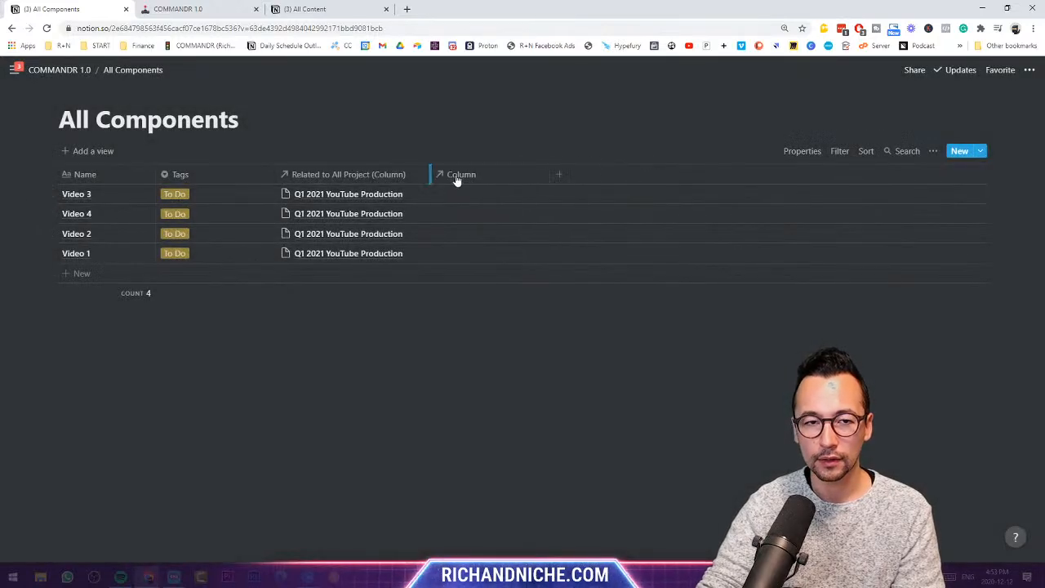
left_click_drag(458, 179, 299, 179)
left_click(342, 178)
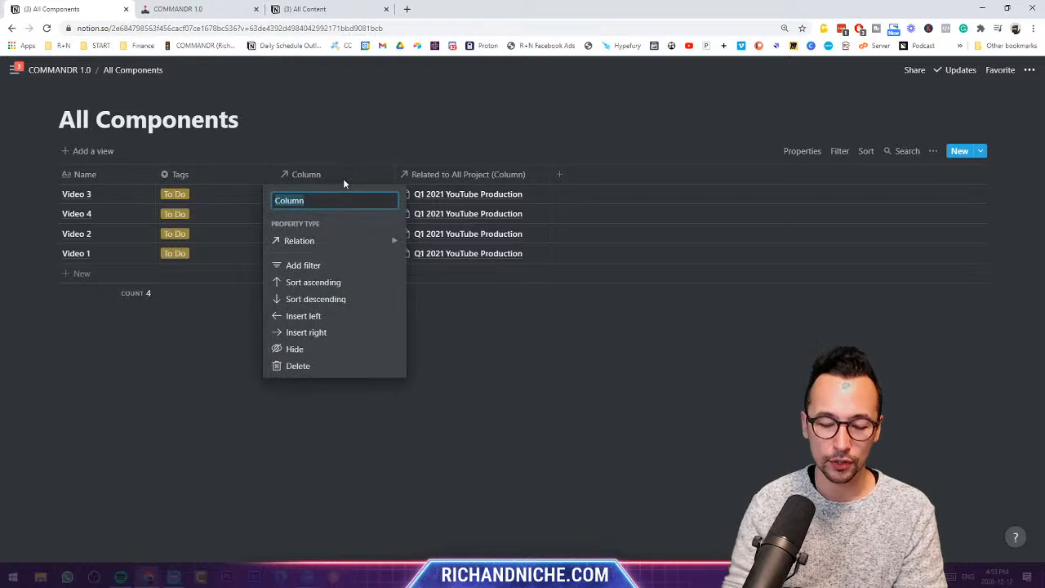
type("Related ")
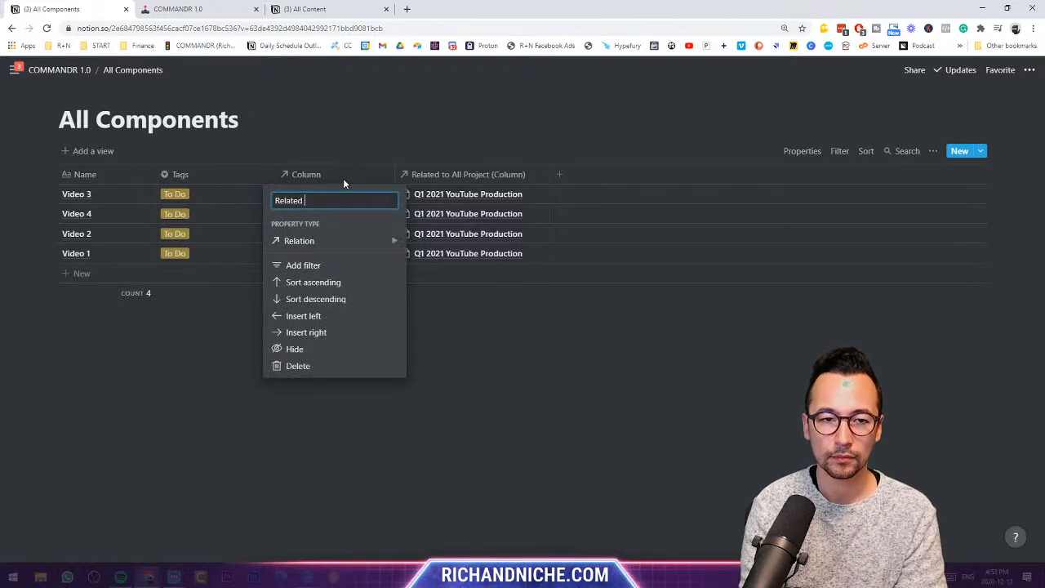
type("to Tasks")
key("Return")
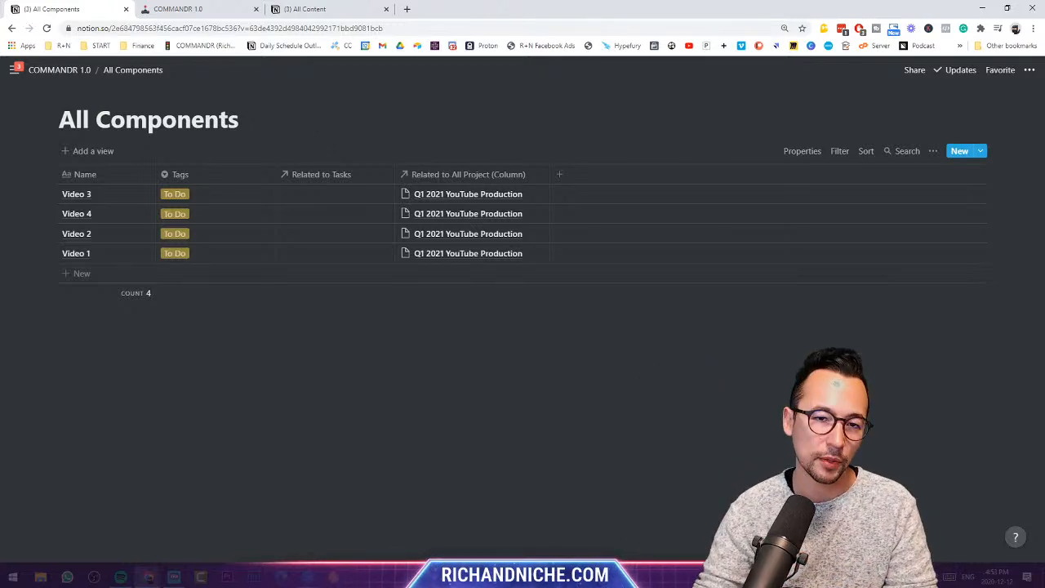
- Create and link Brainstorm, Shoot Video, Edit Video and Publish FV tasks to Video 3
left_click(297, 196)
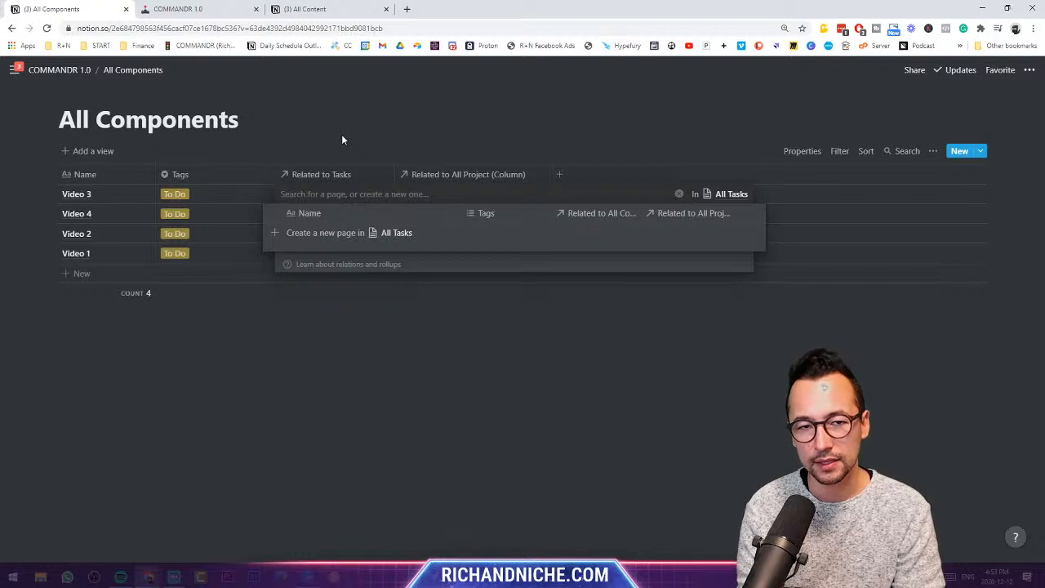
type("Brai")
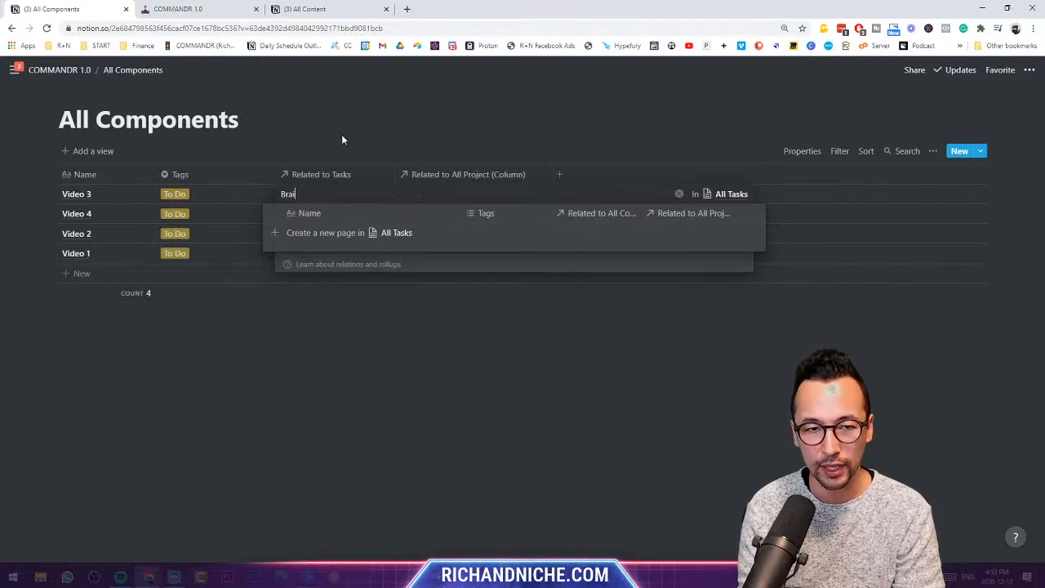
type("nstrog")
key("BackSpace")
key("BackSpace")
key("BackSpace")
type("orm")
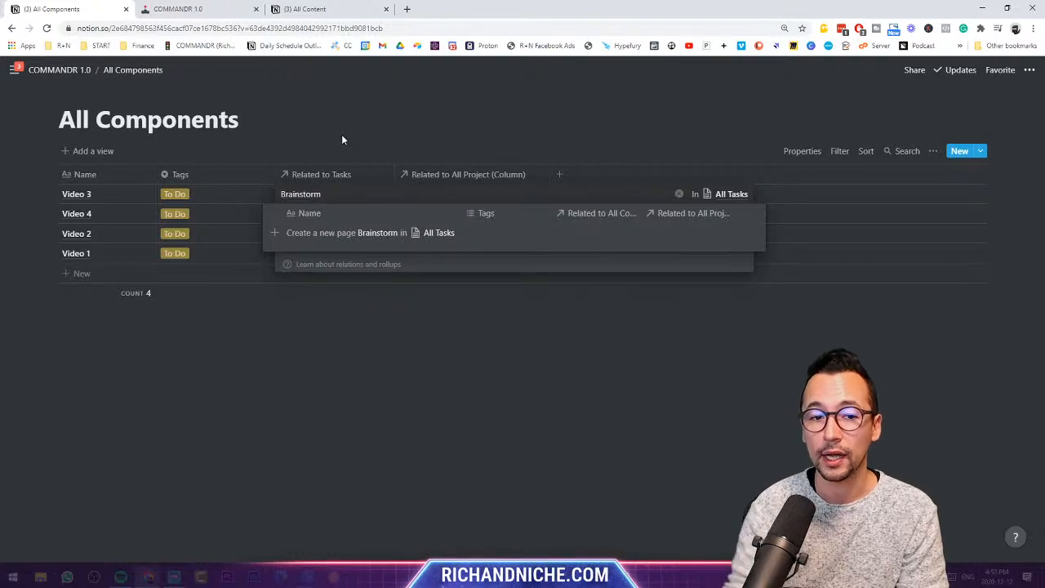
left_click(353, 239)
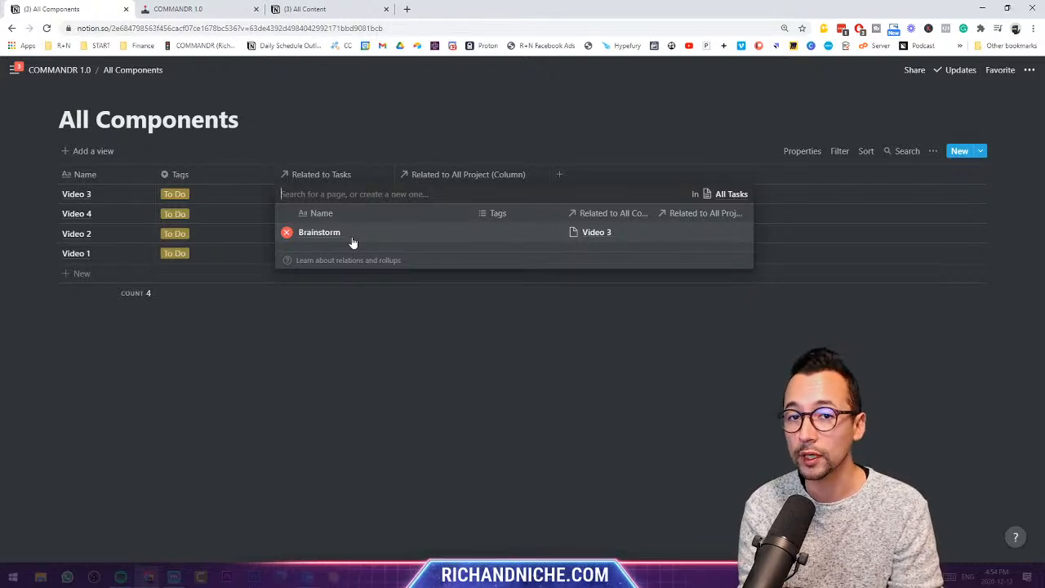
type("Shoo")
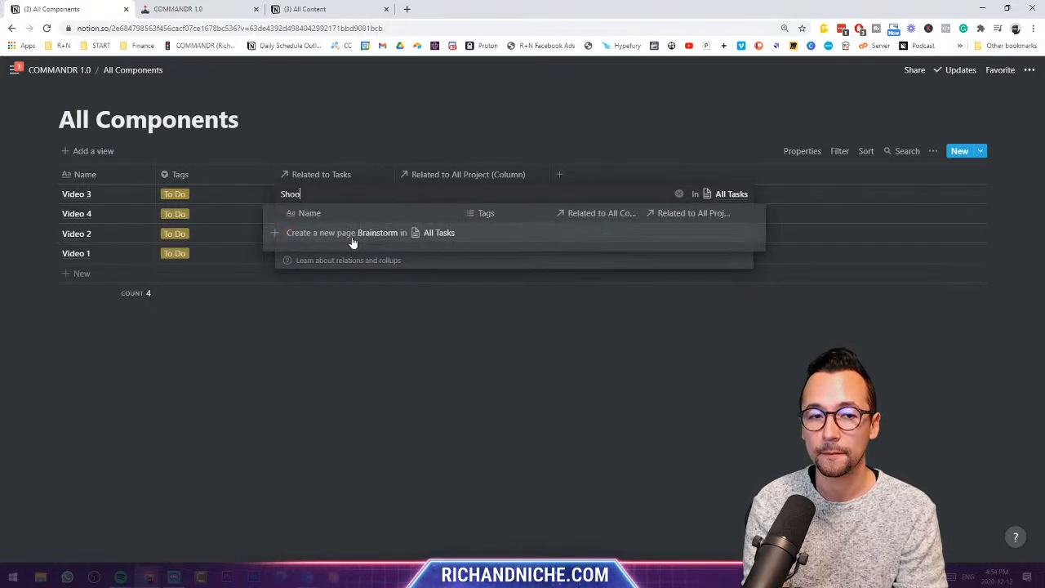
type("t Fiidoe")
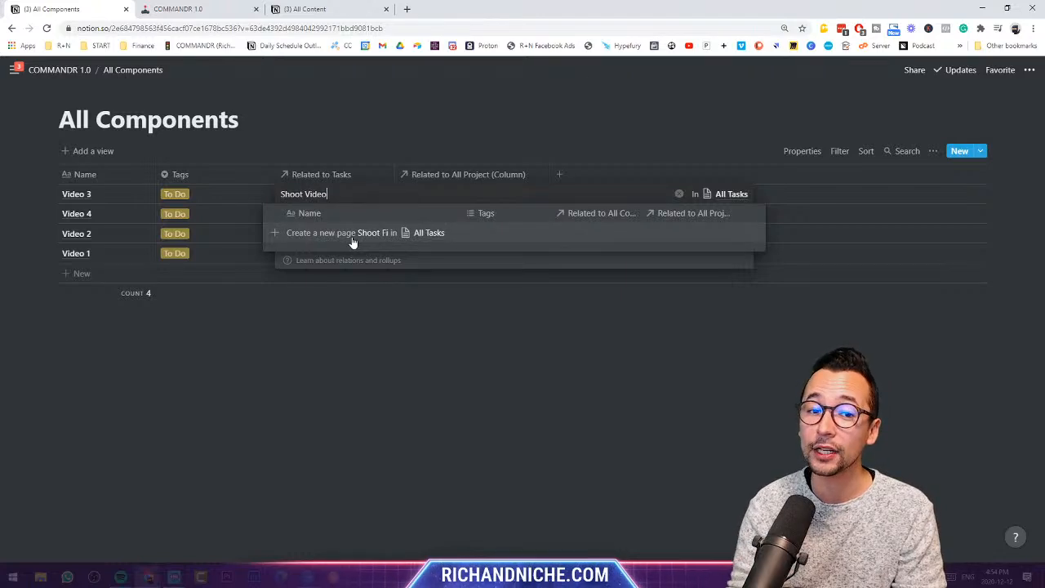
left_click(353, 238)
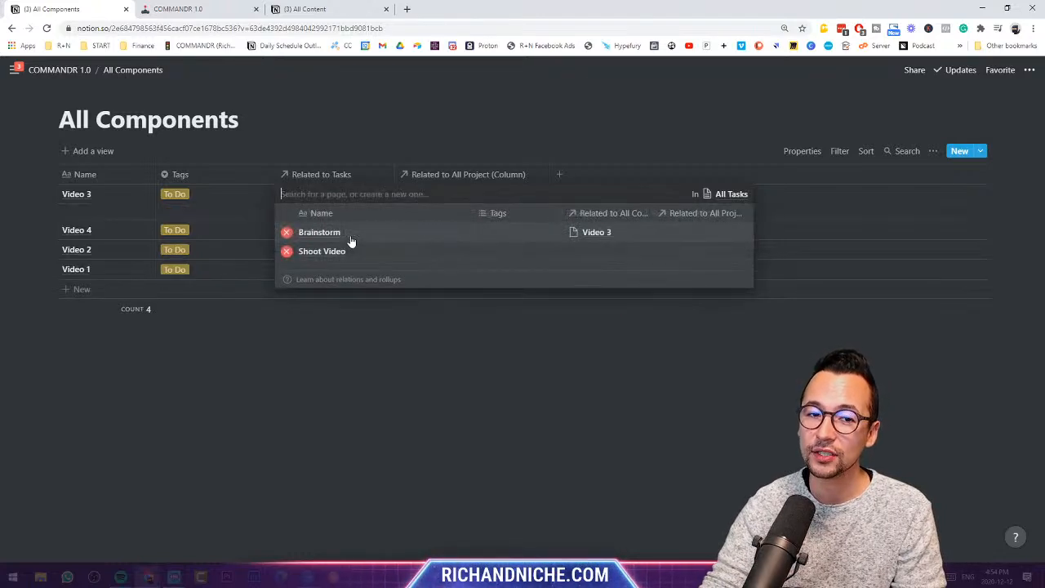
type("Edit E")
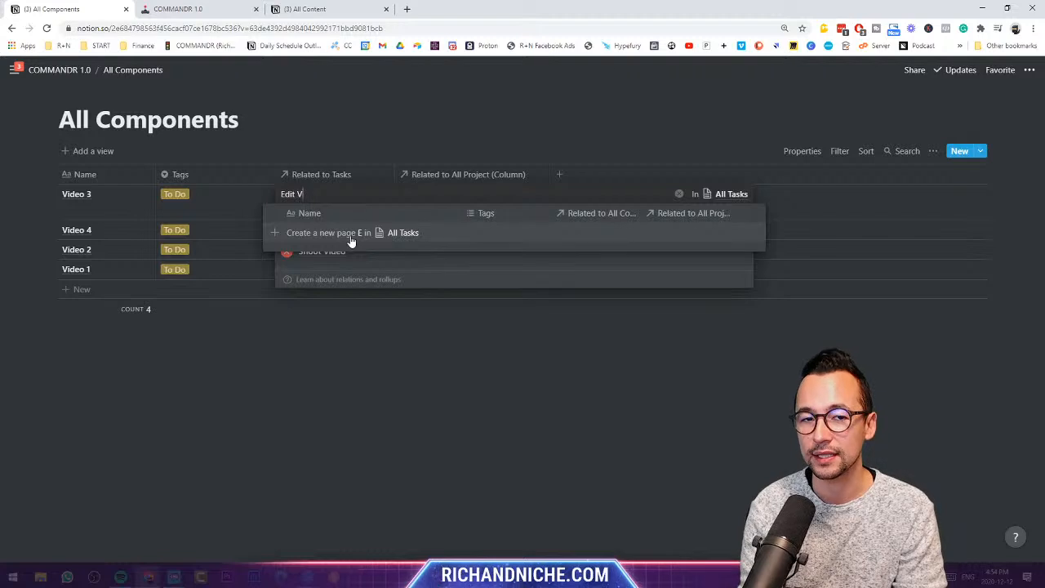
type("ideo")
left_click(351, 238)
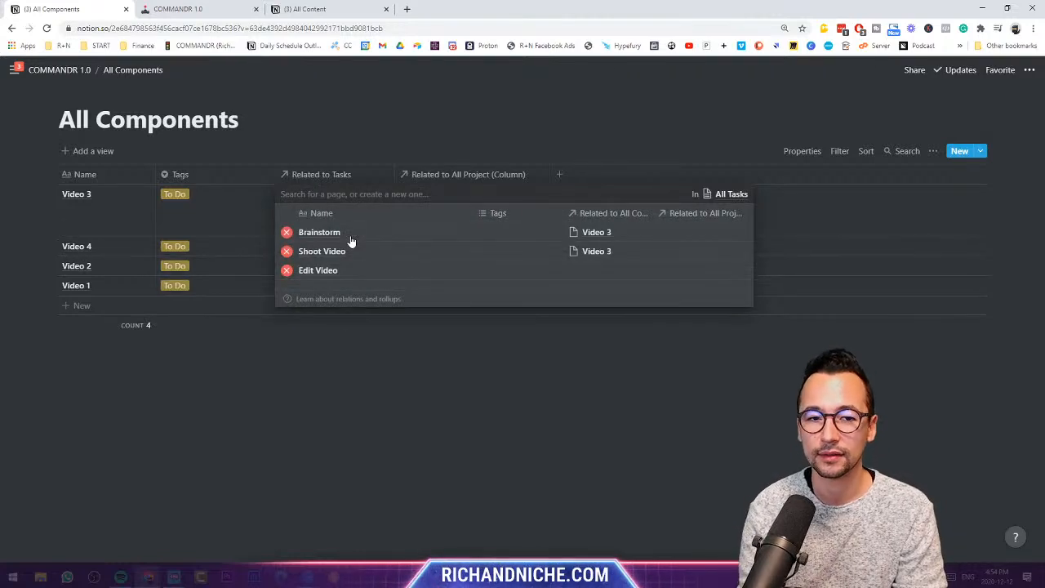
type("Publi")
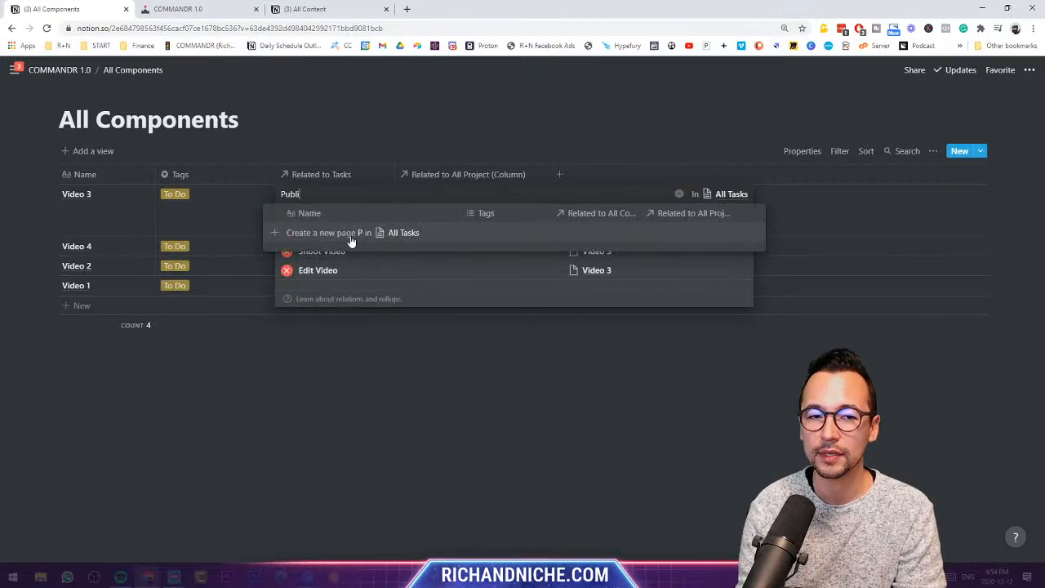
type("sh FV")
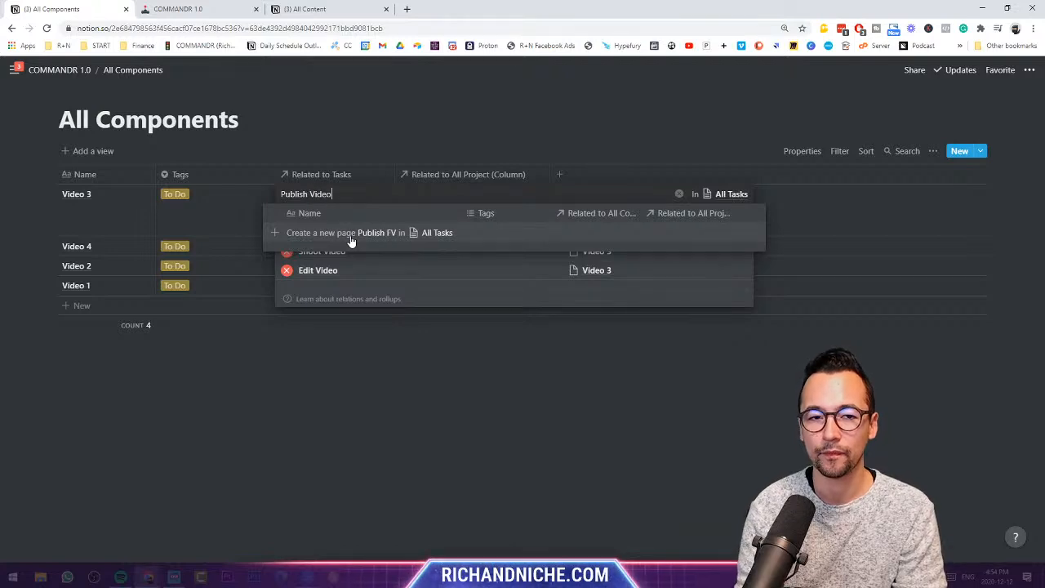
left_click(351, 237)
key("Escape")
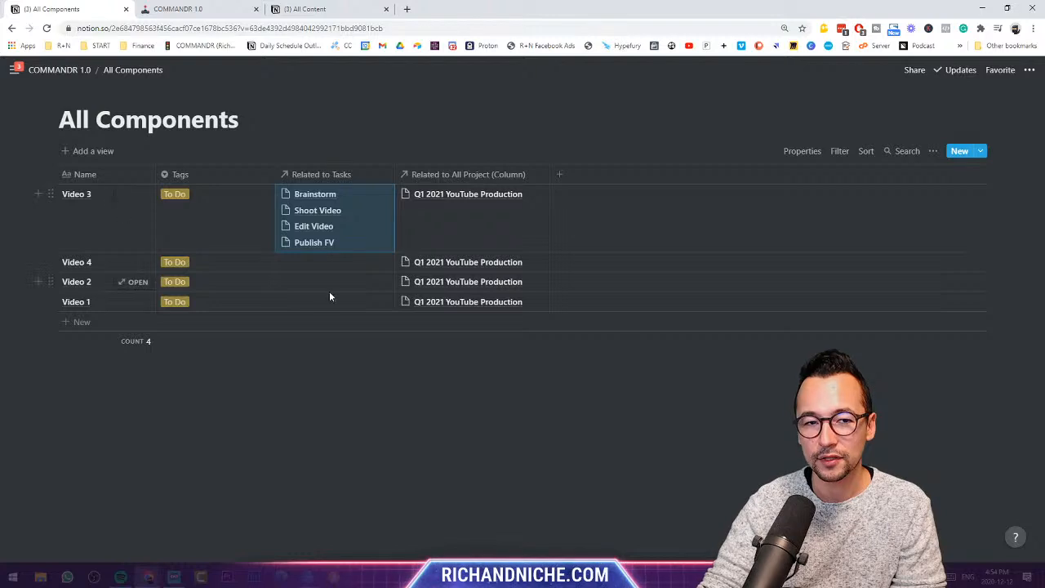
- Paste Video 3's four tasks into Video 4 and Video 2, then return to COMMANDR 1.0
left_click(335, 262)
key("ctrl+v")
key("Escape")
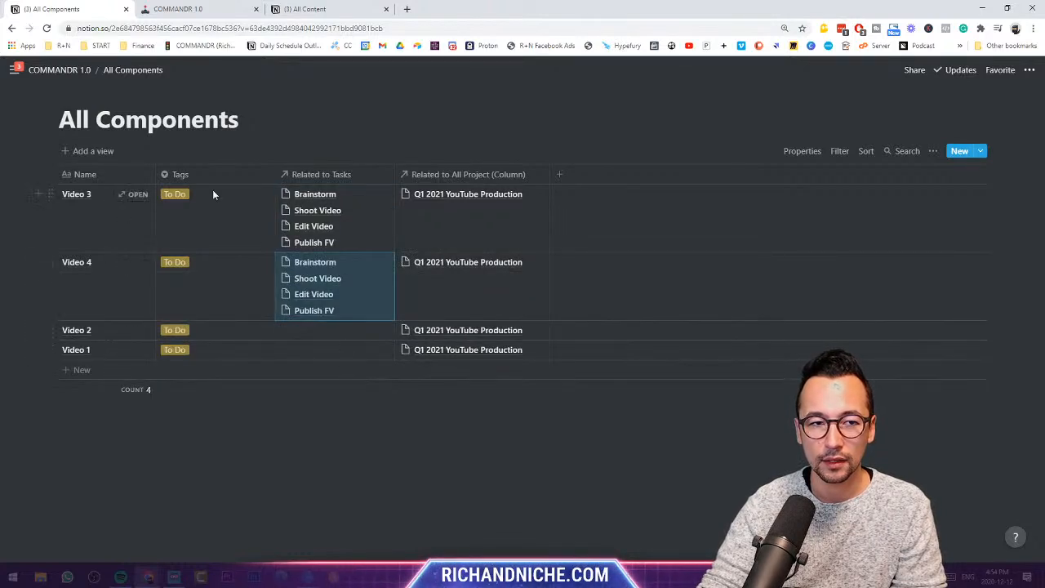
left_click(328, 326)
key("ctrl+v")
key("ctrl+v")
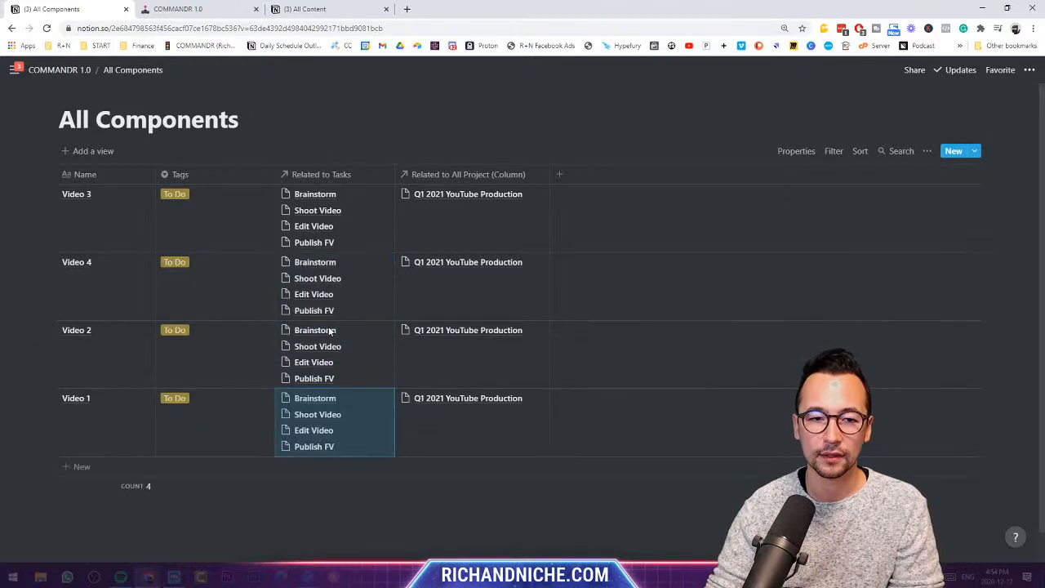
left_click(67, 70)
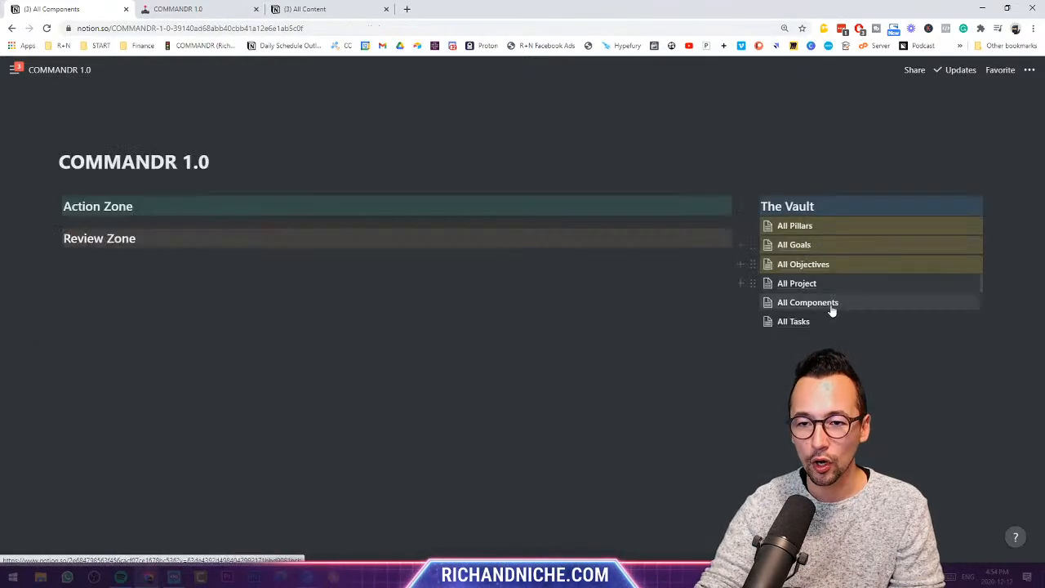
- Review the video links in All Tasks, then reopen All Components from COMMANDR 1.0
left_click(828, 319)
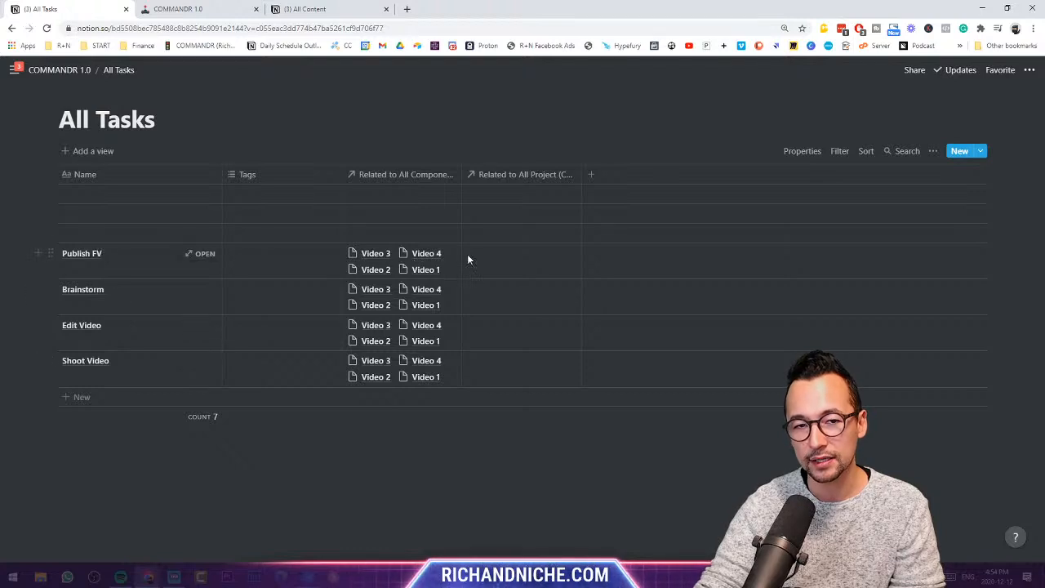
left_click(59, 69)
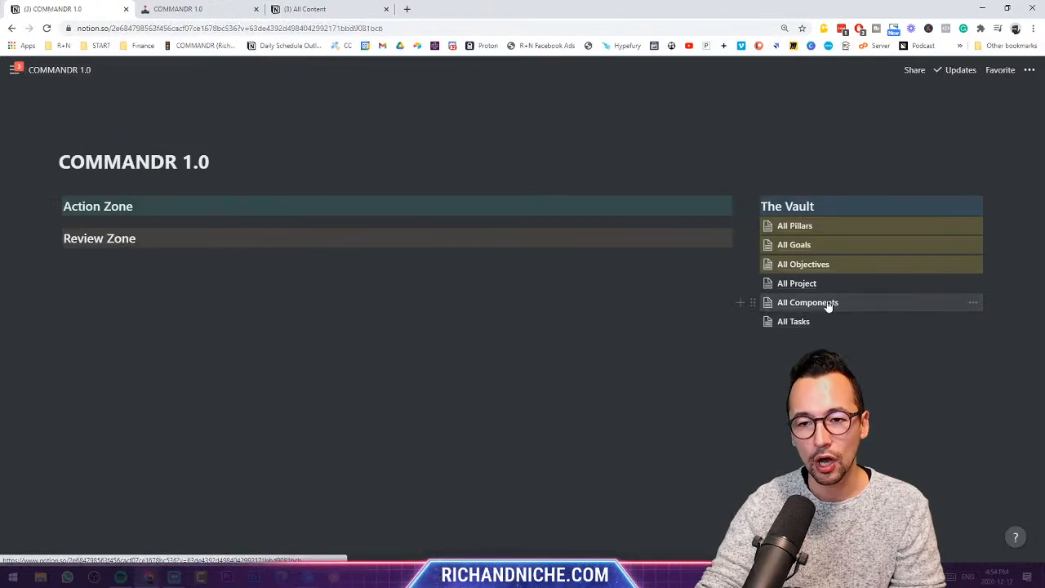
left_click(829, 305)
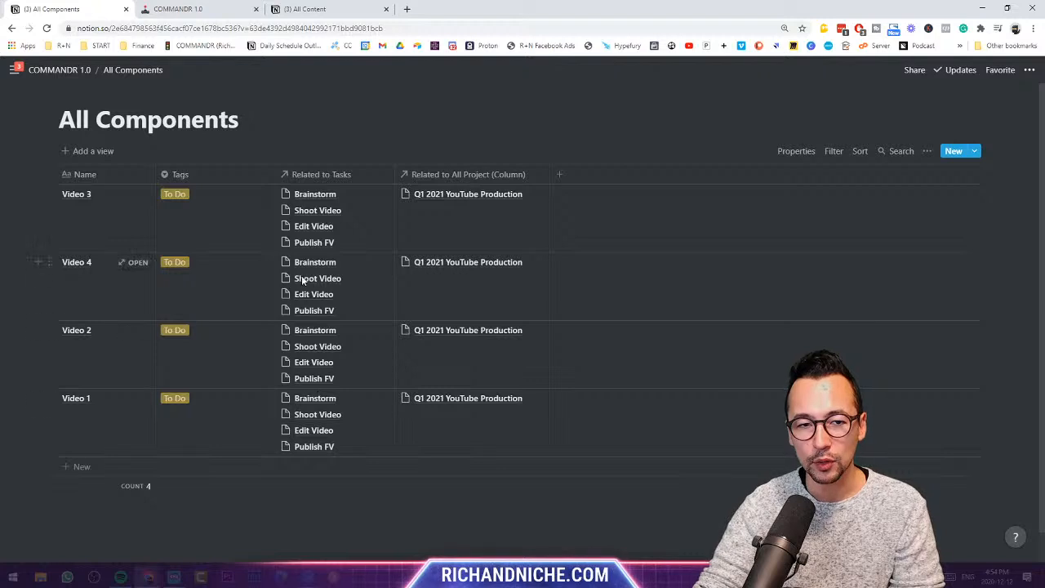
- Unlink every task from Video 4, Video 2 and Video 1
left_click(363, 276)
left_click(287, 302)
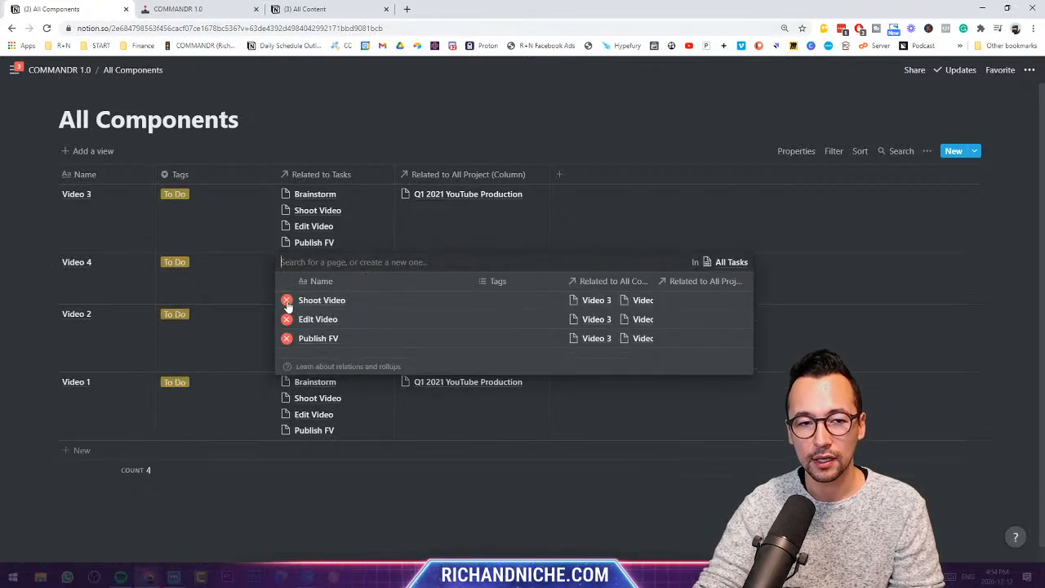
left_click(287, 301)
left_click(287, 301)
left_click(287, 301)
key("Escape")
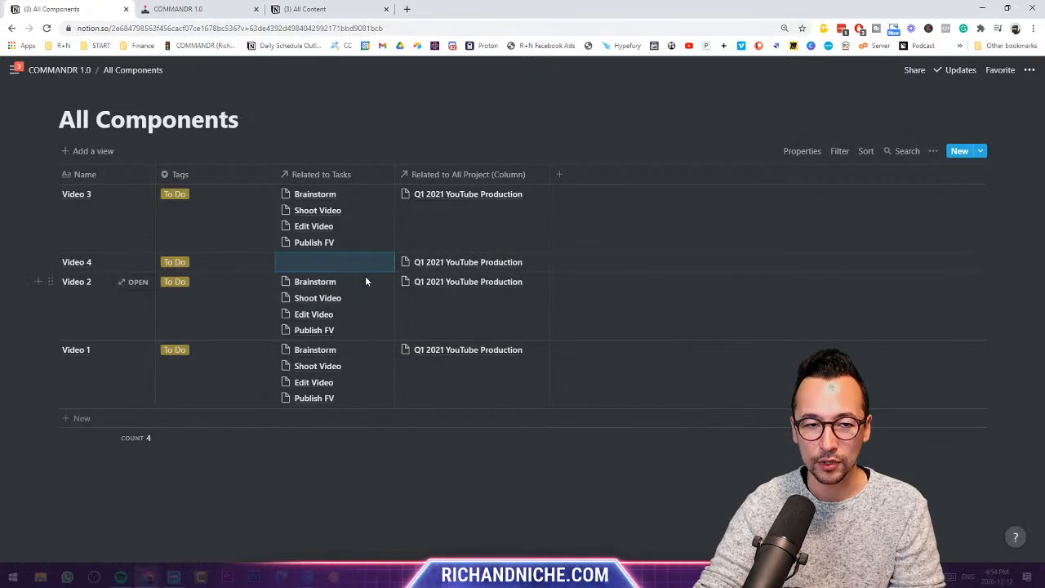
left_click(365, 280)
left_click(286, 319)
left_click(286, 319)
left_click(286, 320)
left_click(286, 320)
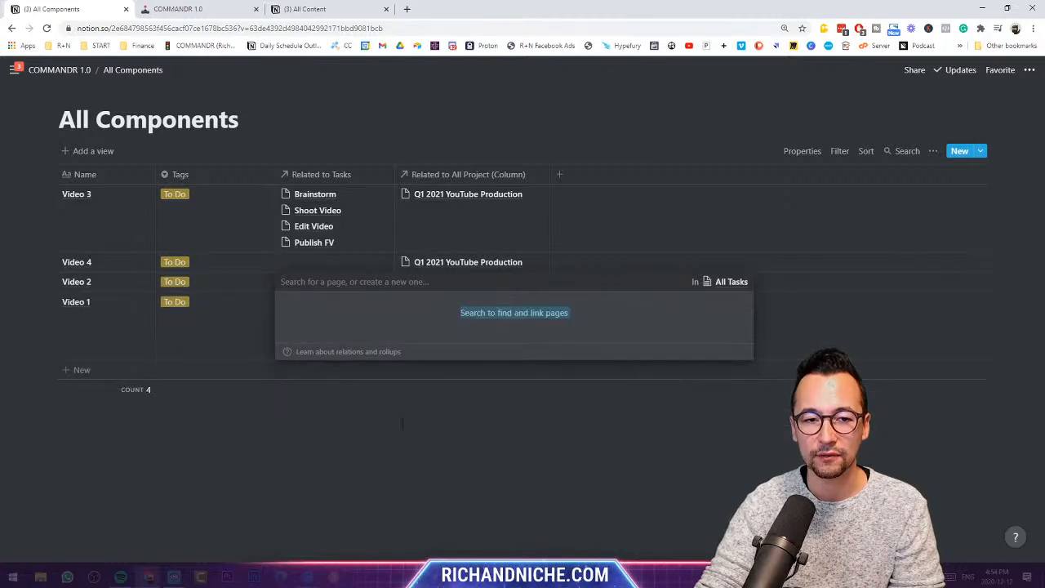
key("Escape")
left_click(365, 304)
left_click(285, 338)
left_click(285, 338)
left_click(286, 338)
left_click(286, 338)
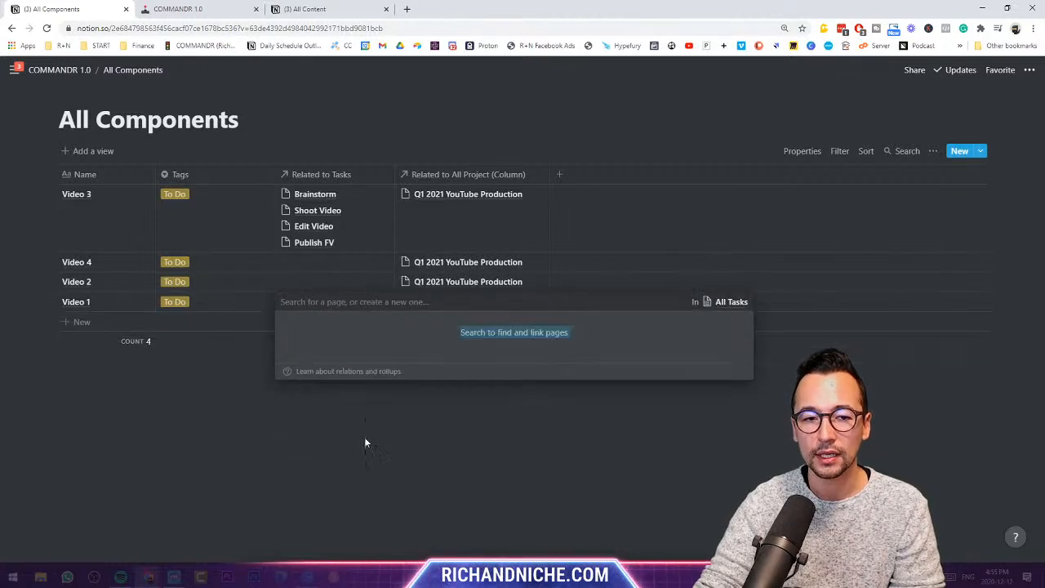
key("Escape")
- Link only the Brainstorm task to Video 4, leaving Video 2 without tasks
left_click(320, 262)
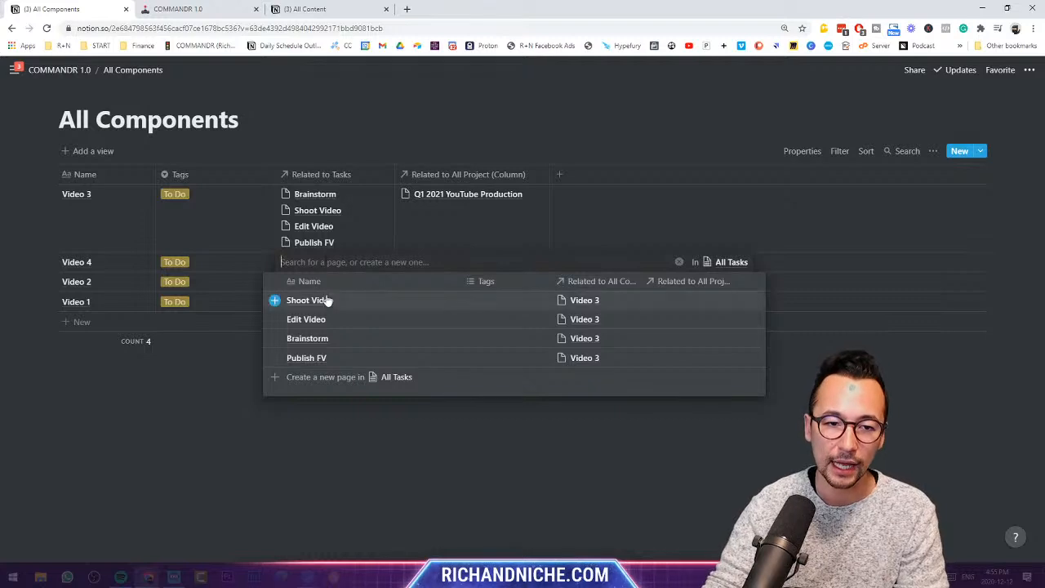
type("Brai")
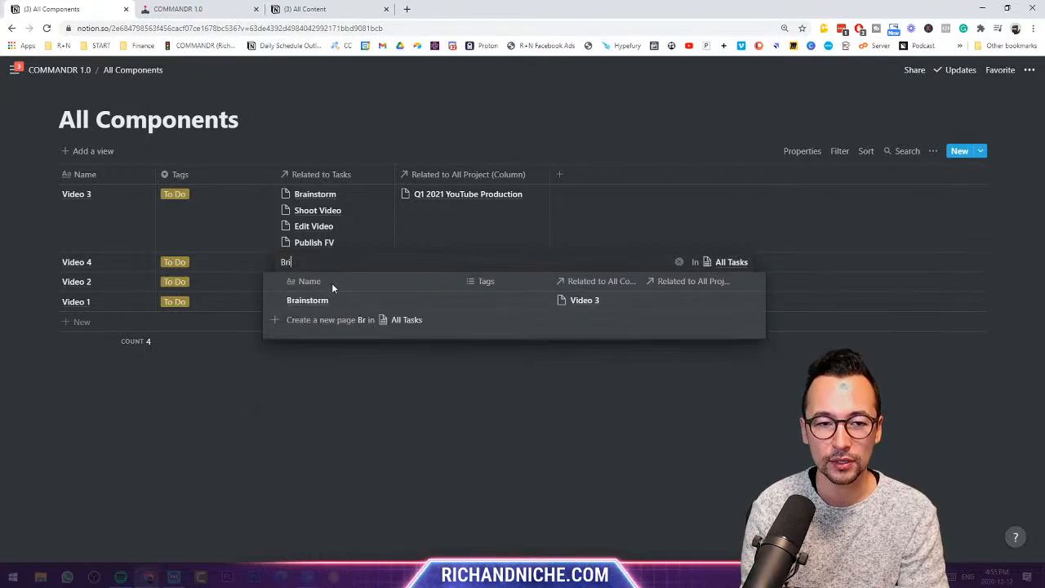
key("BackSpace")
type("aind")
type("t")
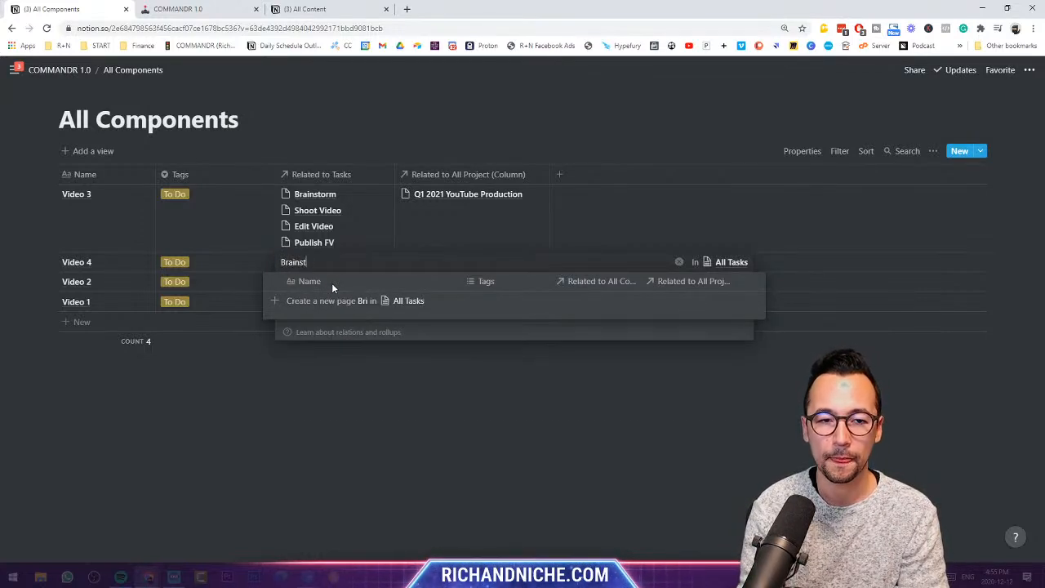
type("orm")
left_click(346, 300)
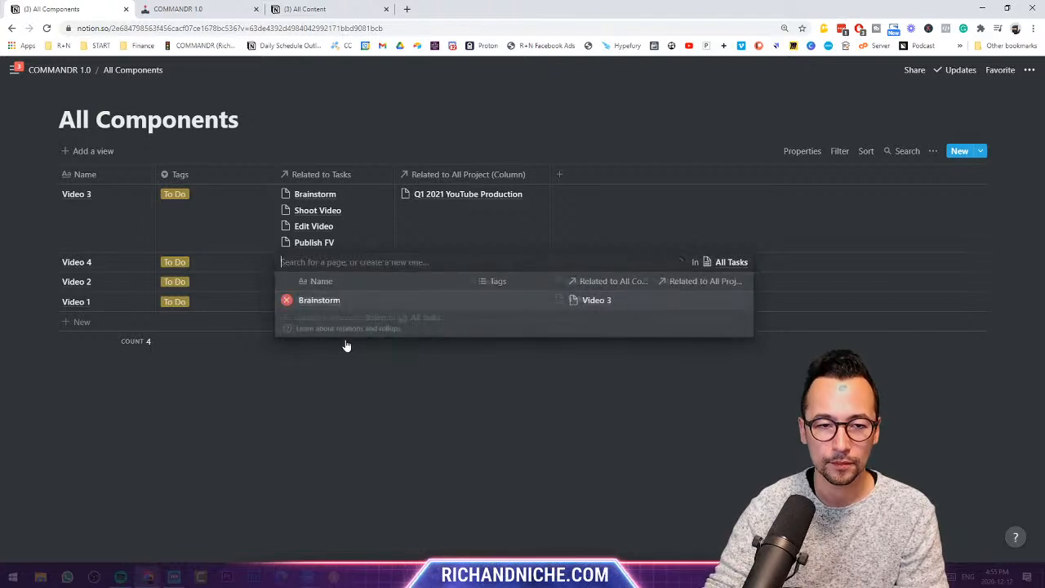
left_click(345, 400)
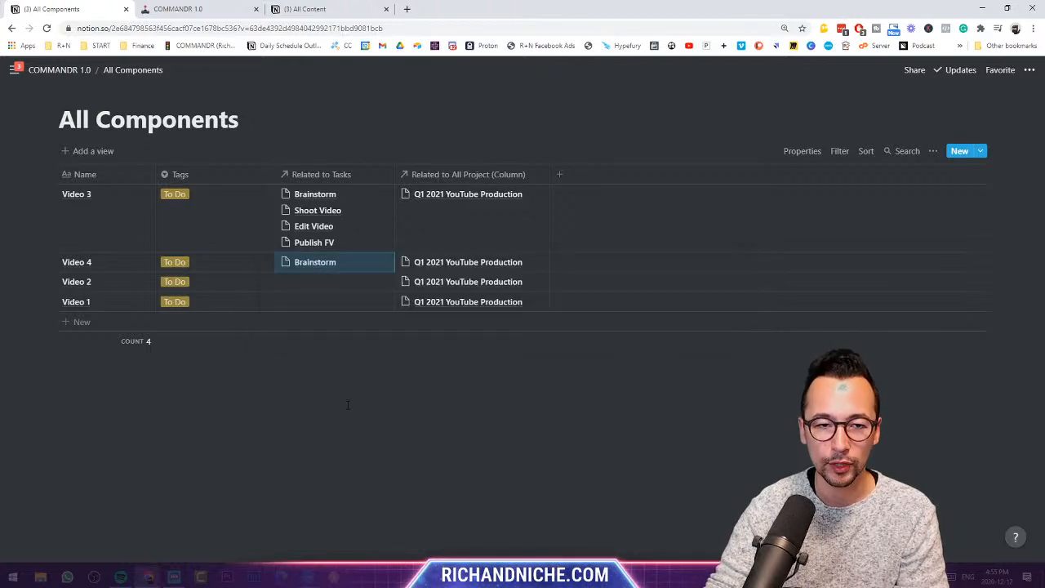
left_click(368, 282)
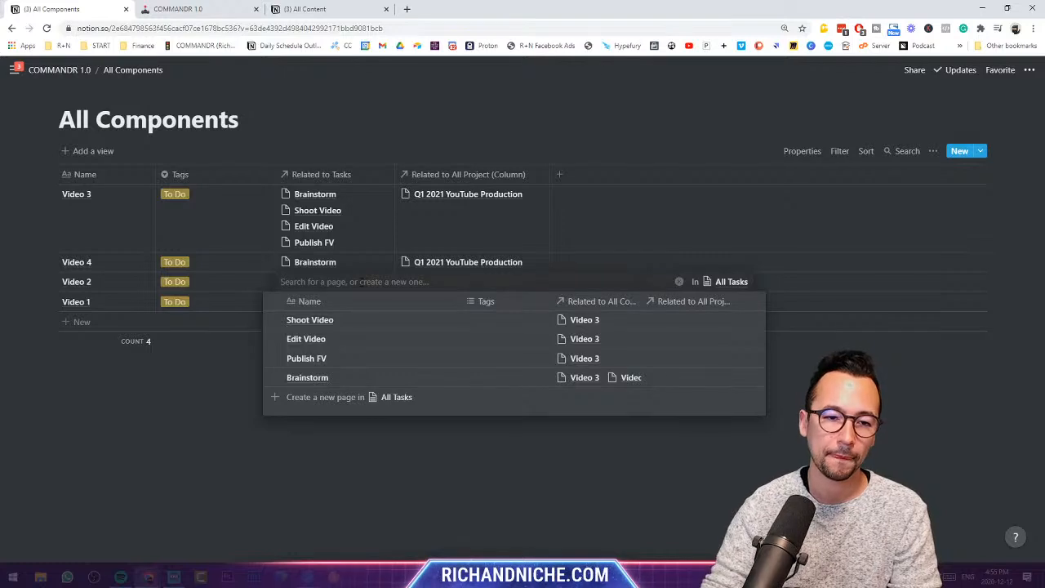
key("Escape")
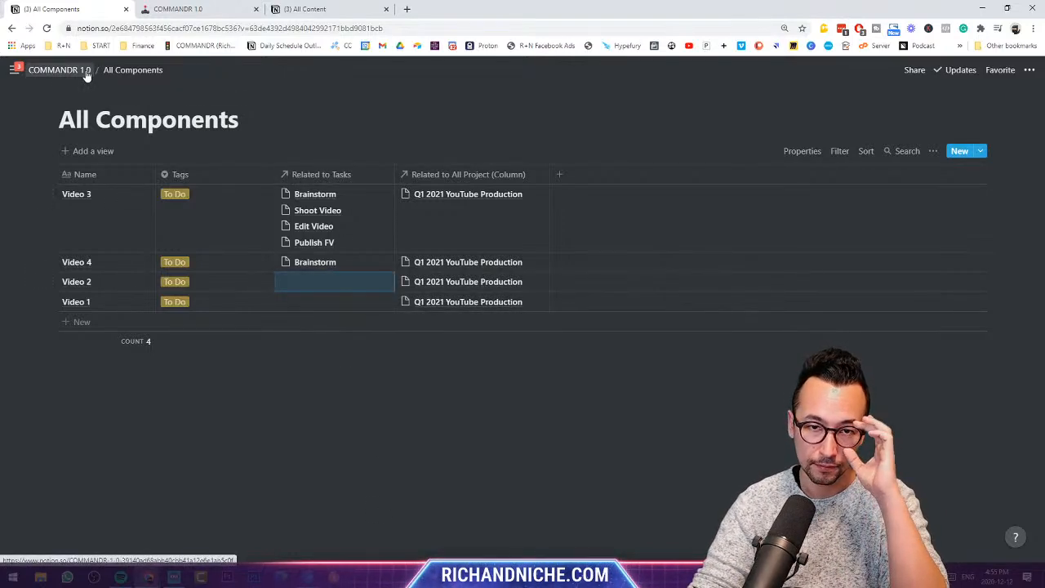
- Add a new Date-type property after Tags and name it Date
left_click(559, 174)
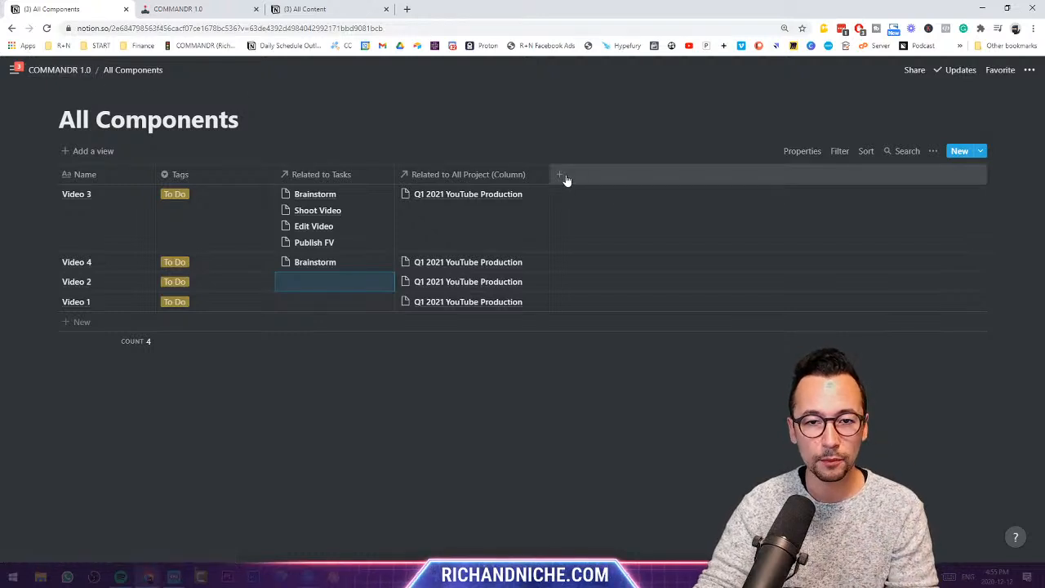
left_click(586, 241)
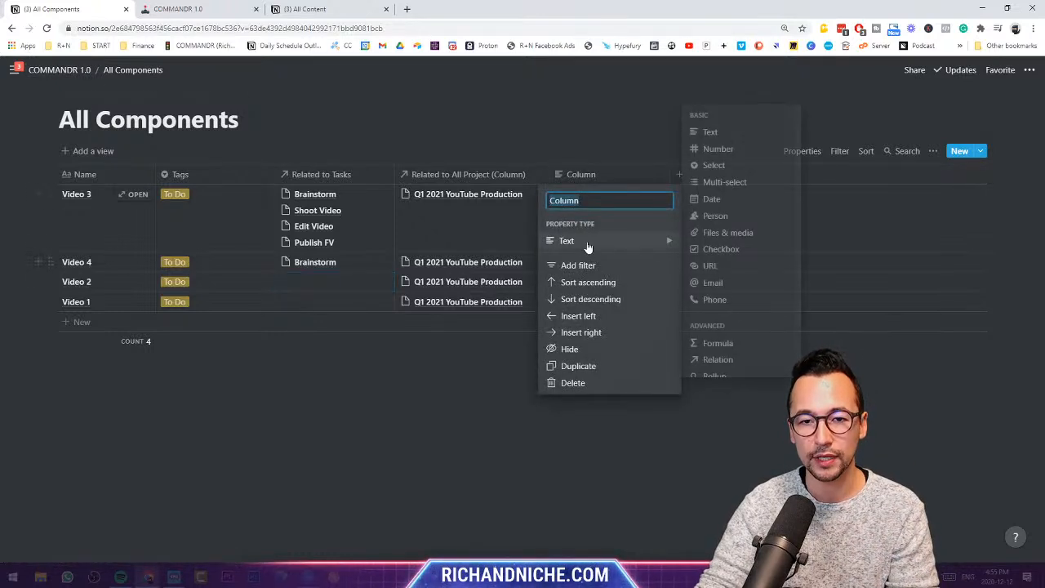
left_click(727, 217)
left_click_drag(584, 174, 334, 178)
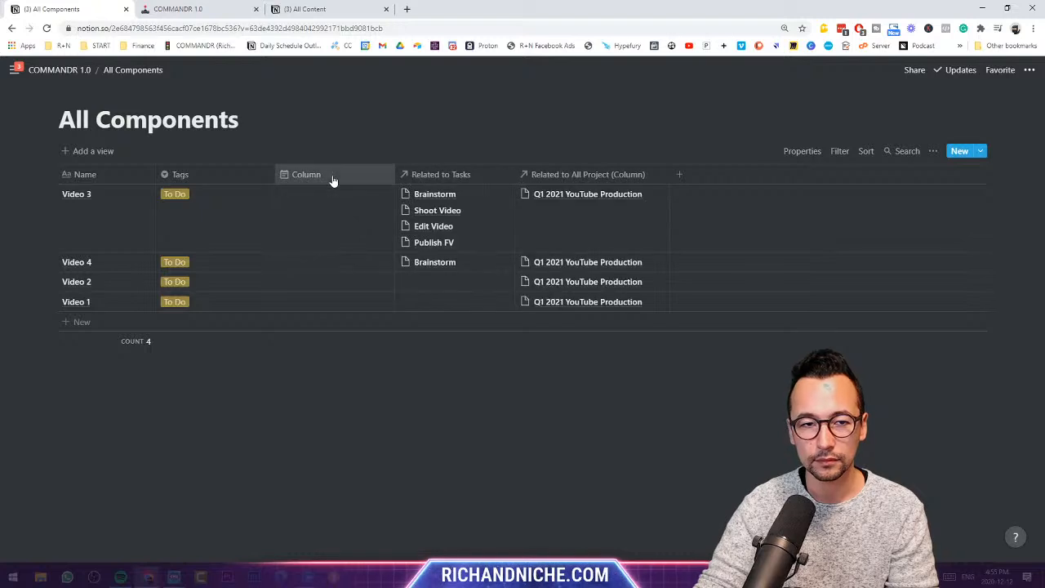
left_click(334, 177)
left_click(320, 240)
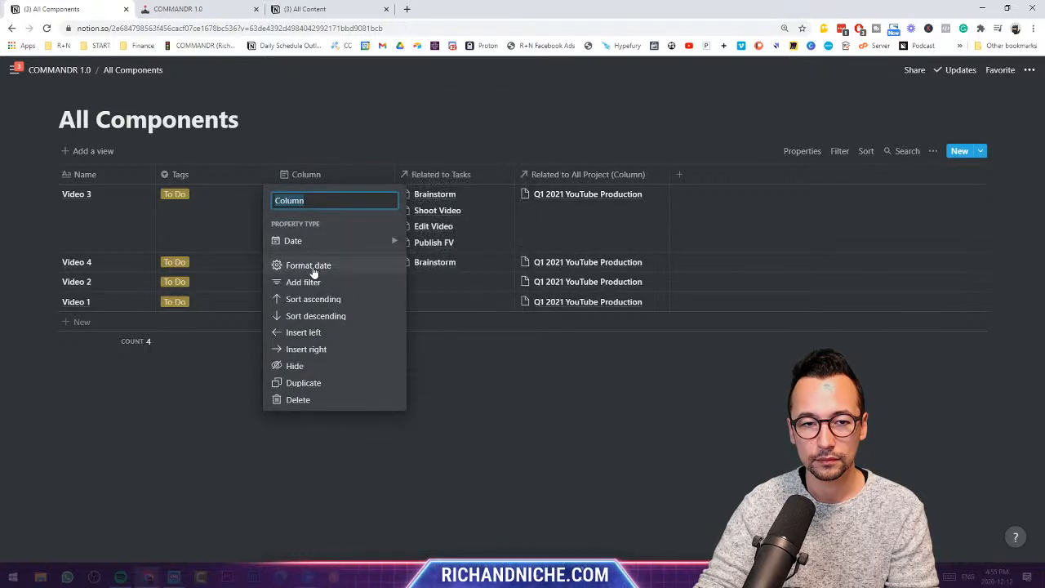
type("Date")
key("Return")
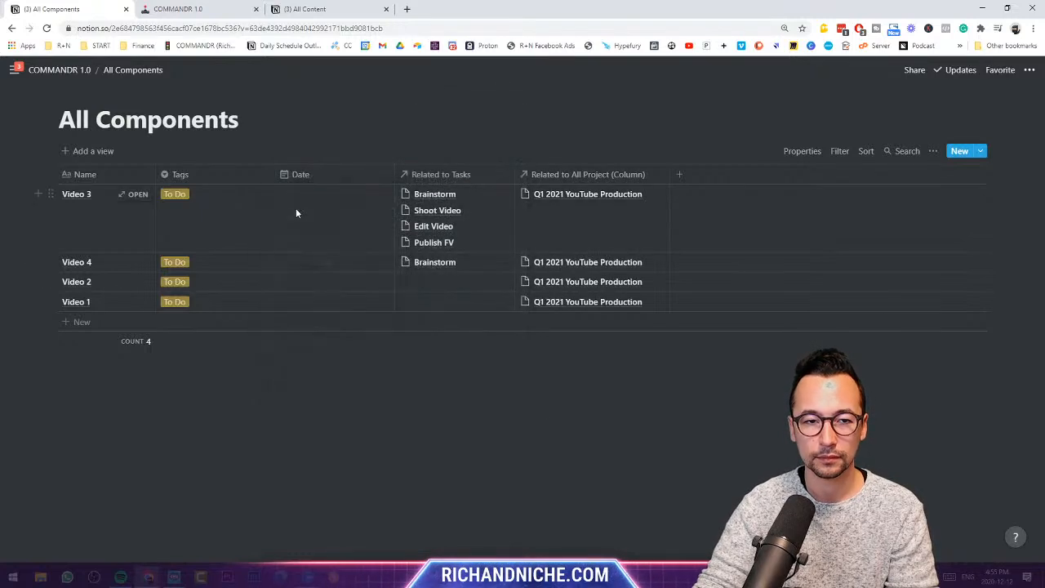
- Date the videos: Video 1 Dec 19, Video 2 Dec 26, Video 3 Jan 2, Video 4 Jan 9
left_click(296, 213)
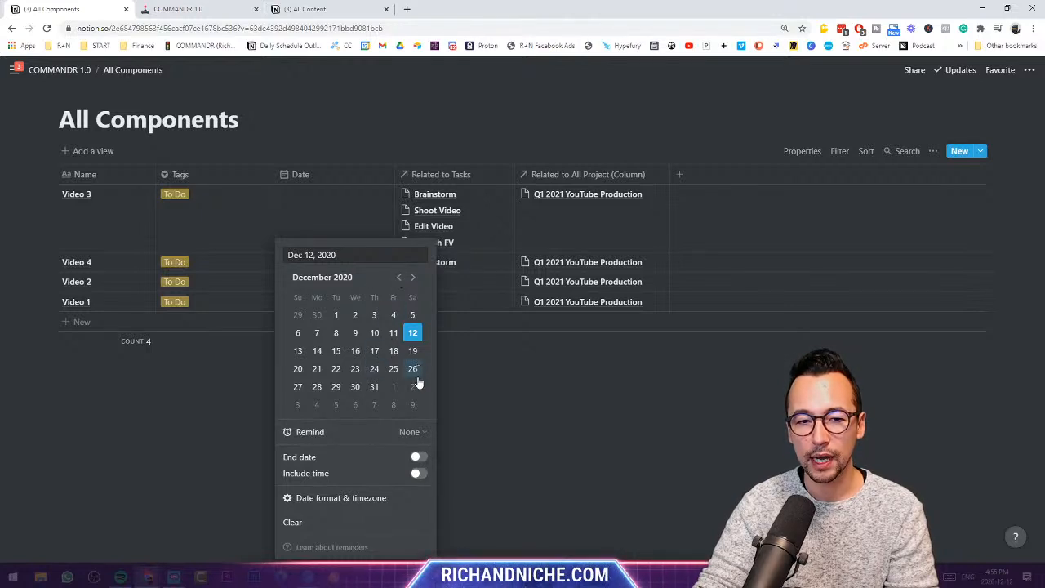
left_click(413, 350)
left_click(456, 346)
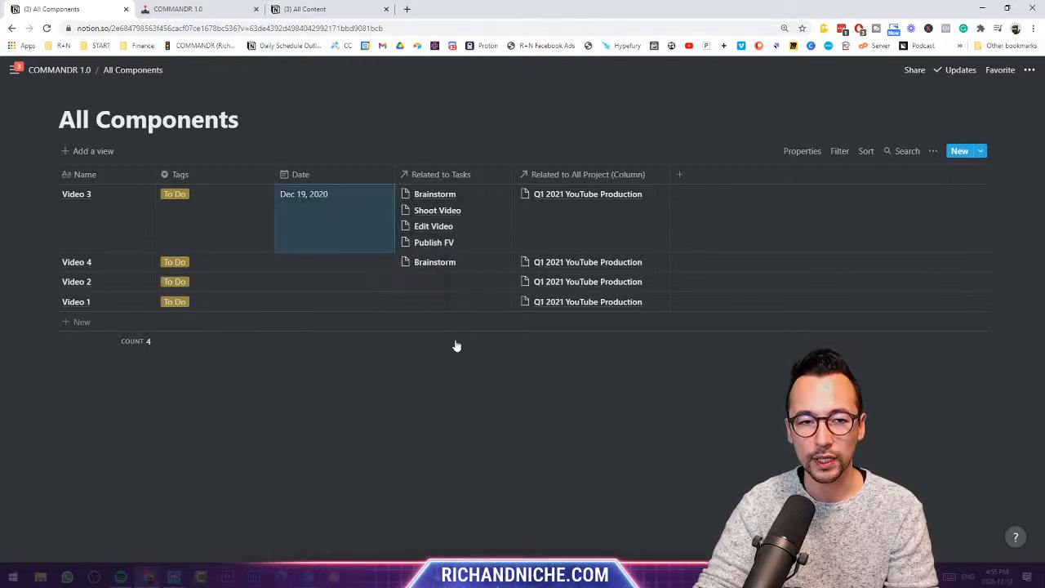
left_click(320, 304)
left_click(413, 350)
left_click(355, 287)
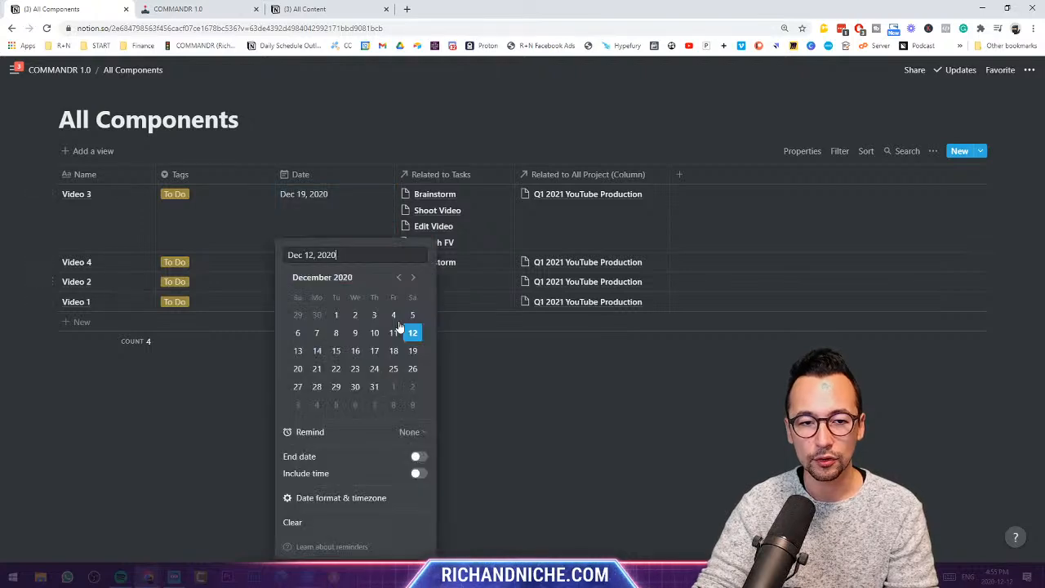
left_click(413, 369)
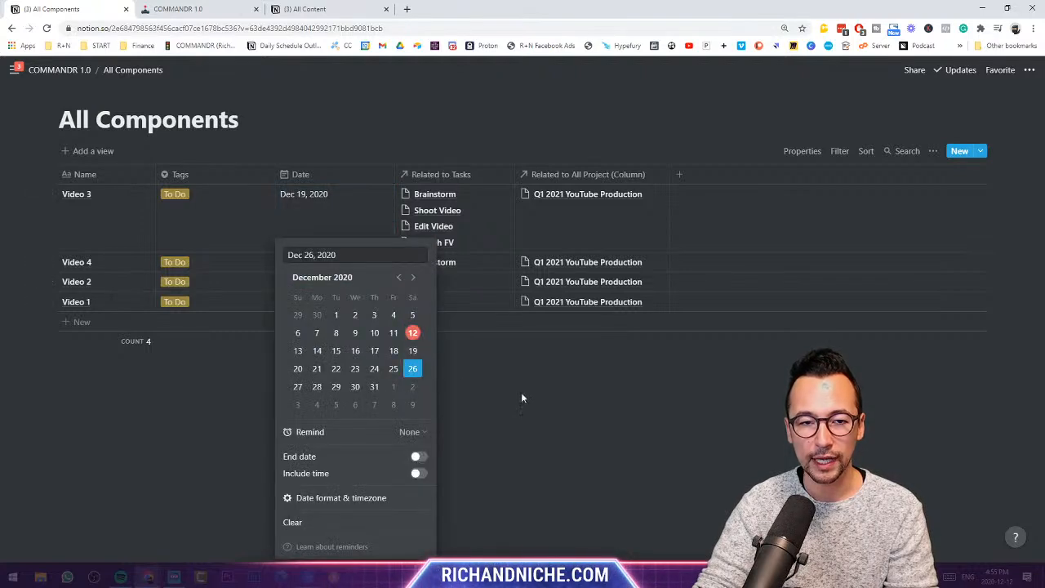
left_click(346, 205)
left_click(412, 386)
left_click(476, 330)
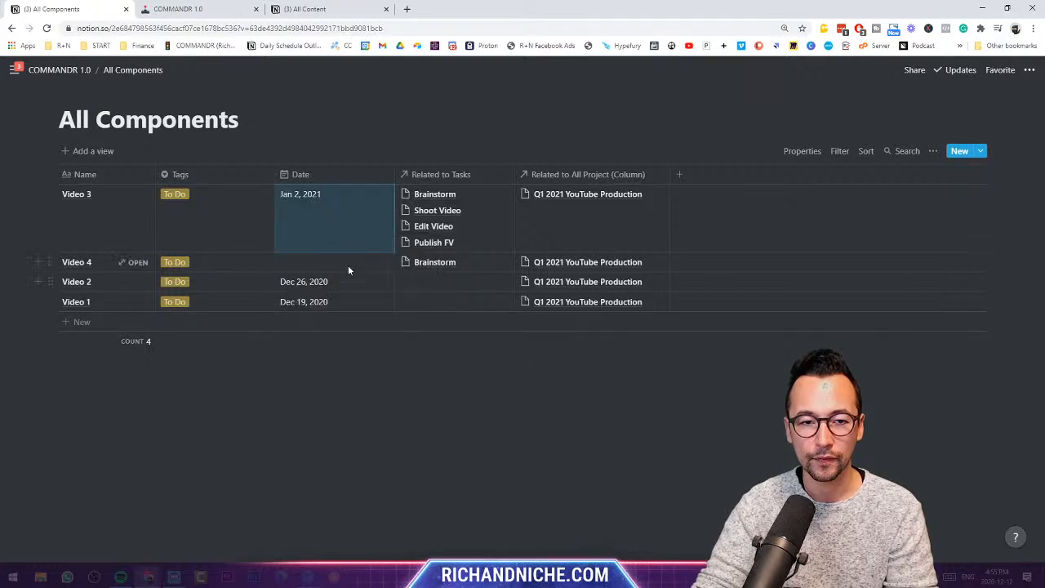
left_click(347, 263)
left_click(412, 404)
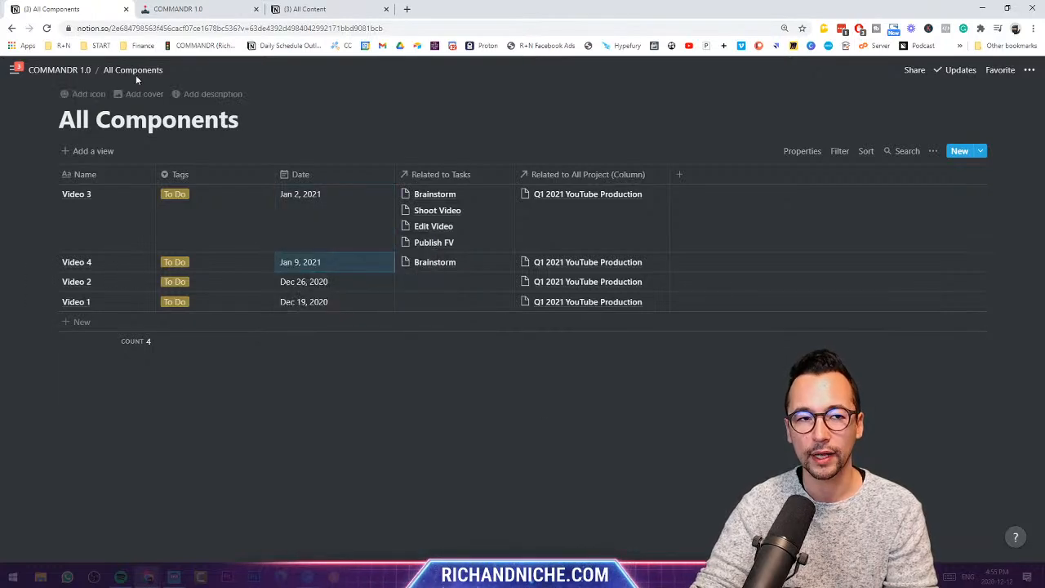
- Go to All Project via COMMANDR 1.0 and view Q1 2021 YouTube Production's linked tasks
left_click(91, 72)
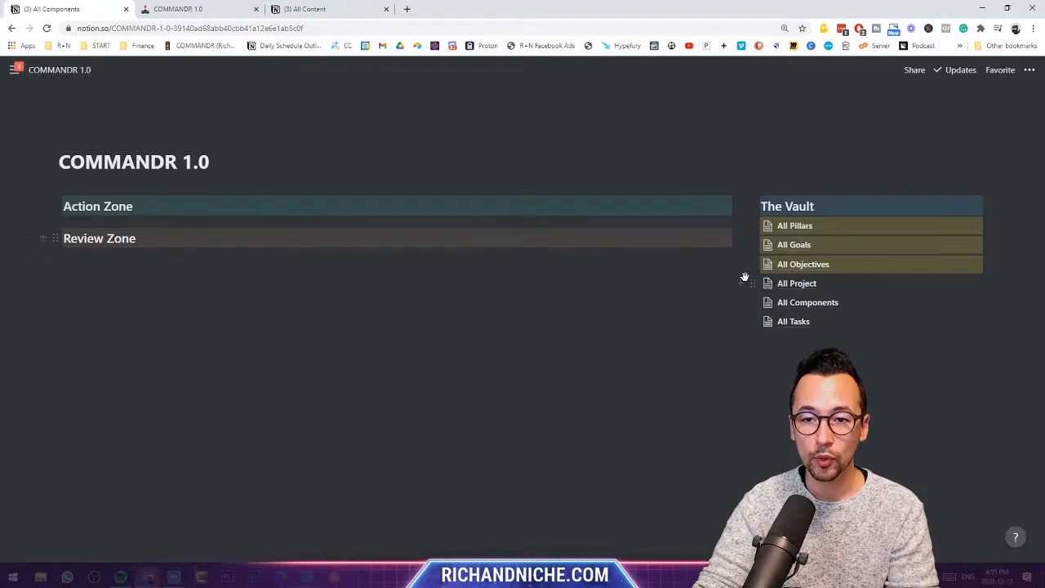
left_click(804, 283)
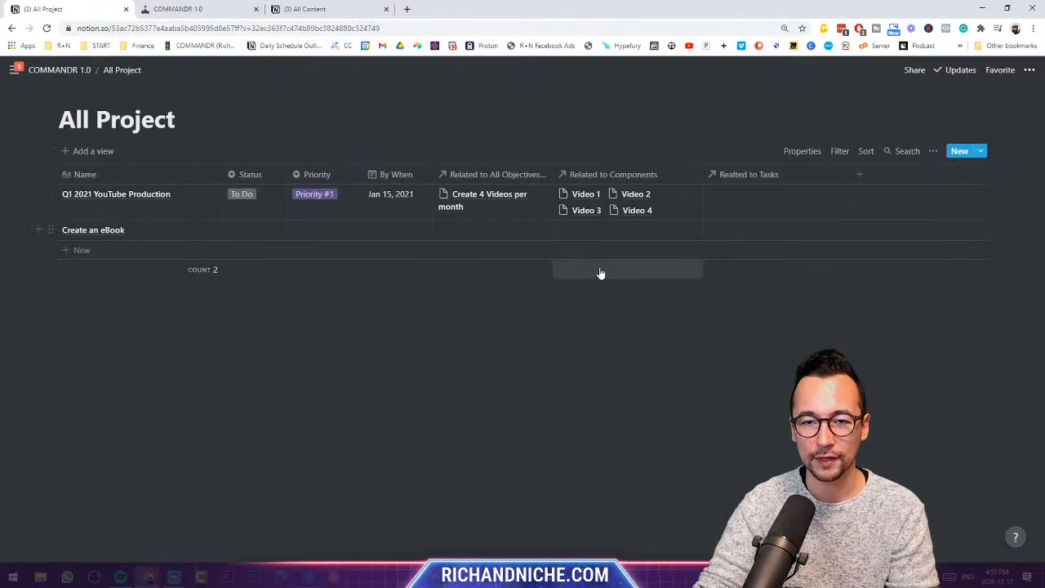
left_click(759, 196)
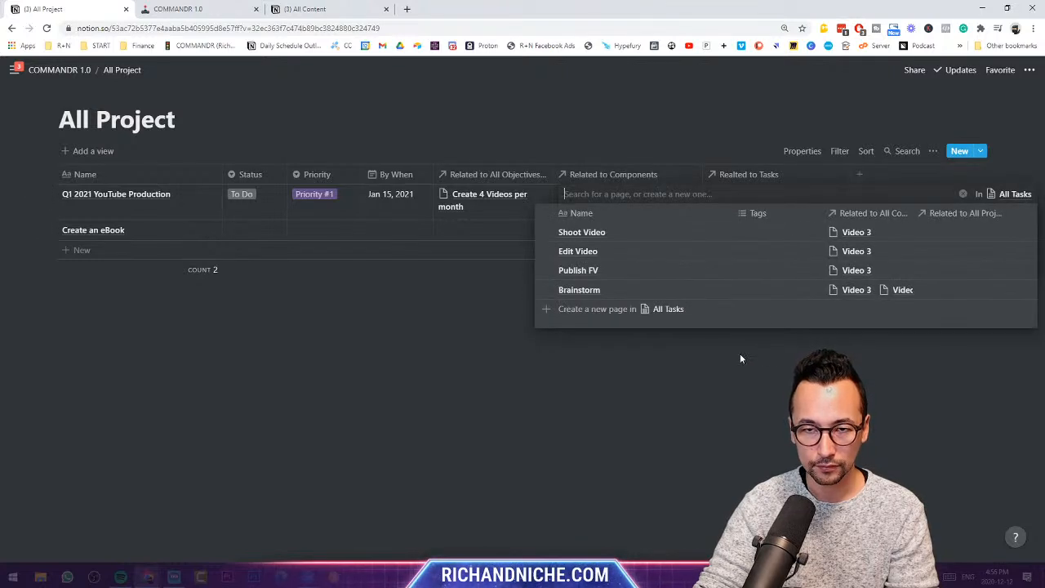
key("Escape")
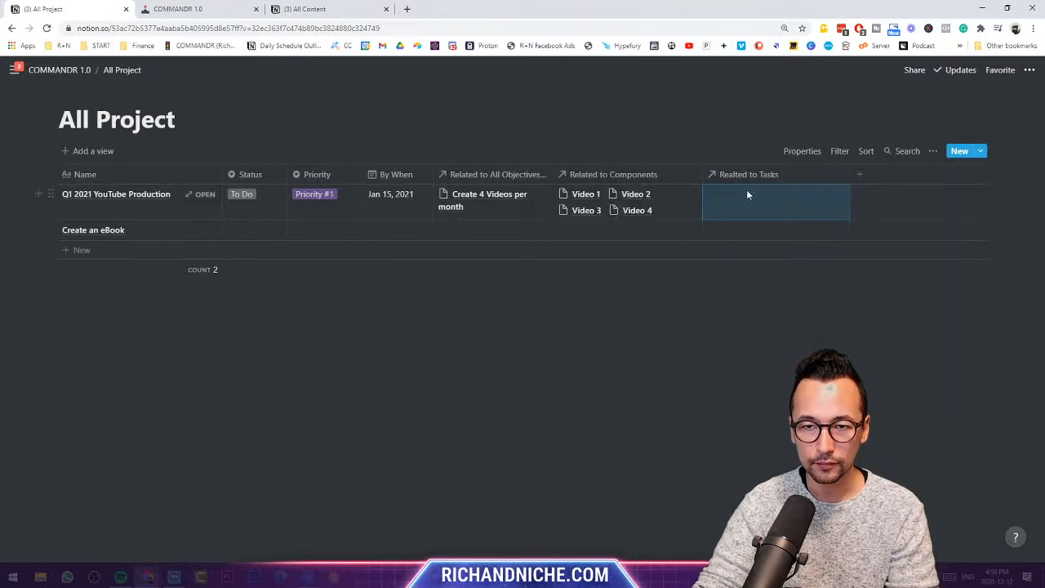
- Add a rollup property through Related to Components that rolls up Related to Tasks
left_click(859, 176)
mouse_move(897, 241)
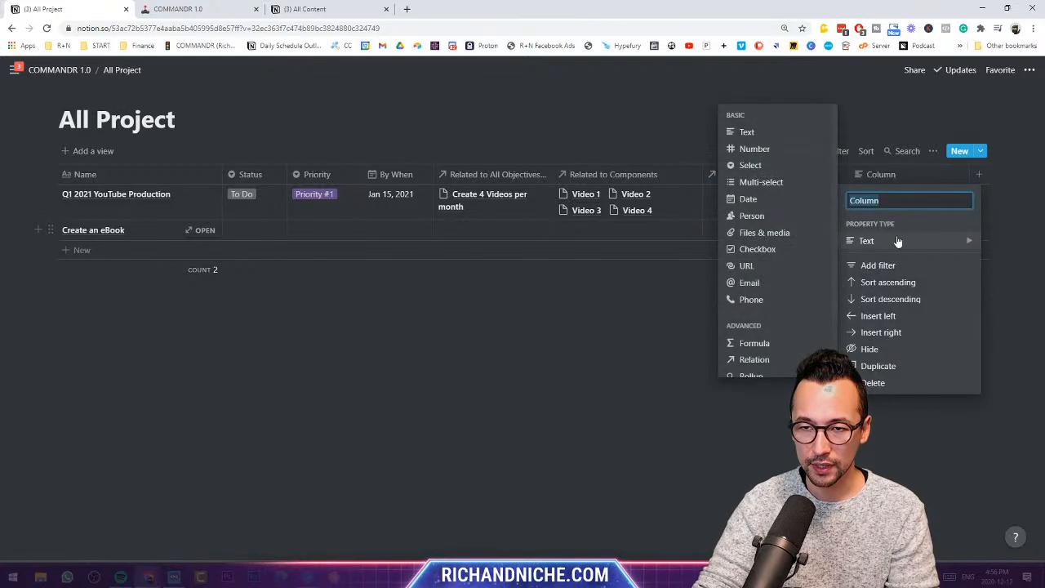
left_click(775, 372)
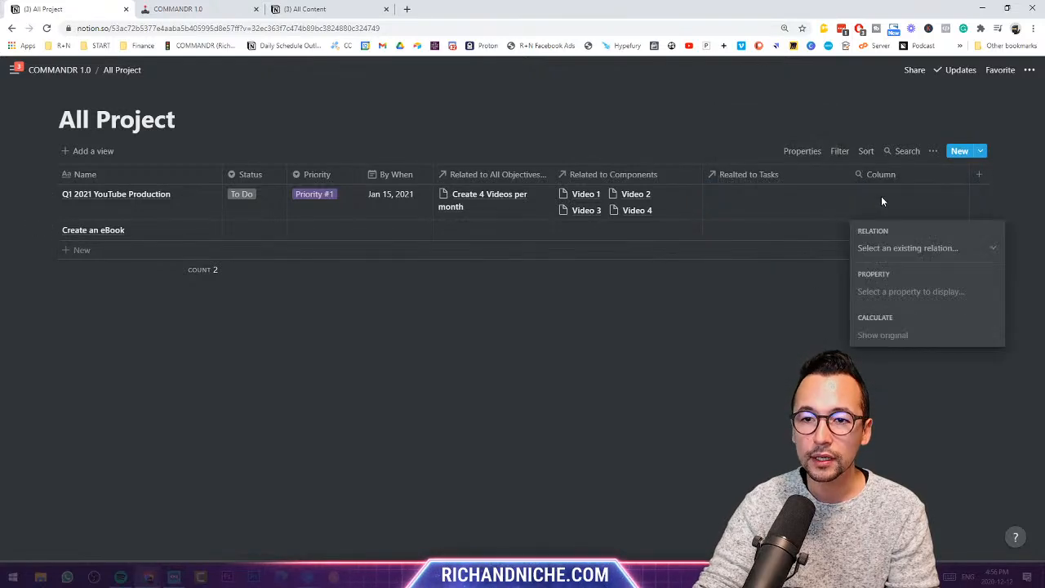
left_click(898, 248)
left_click(922, 330)
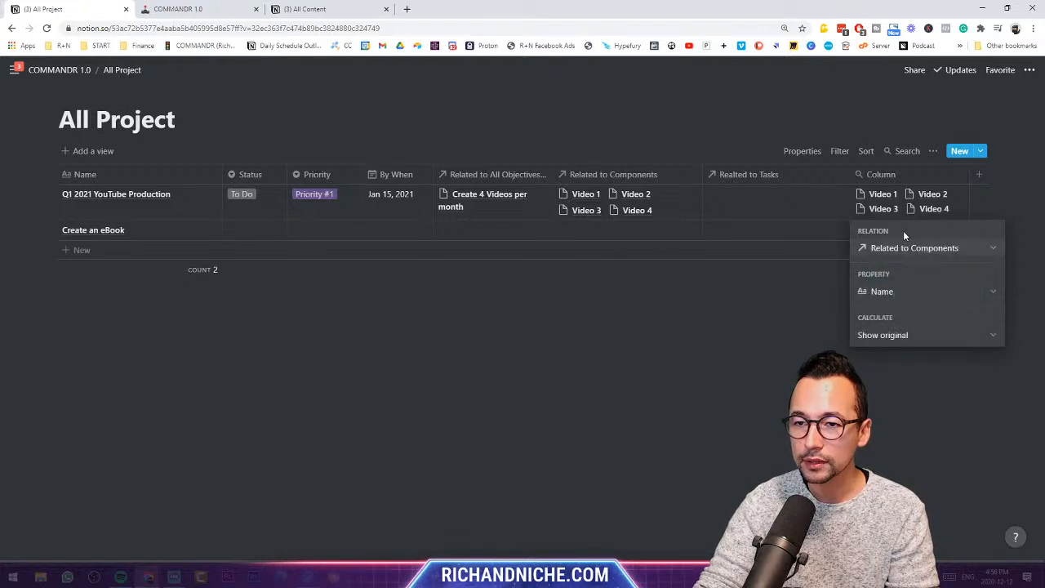
left_click(911, 291)
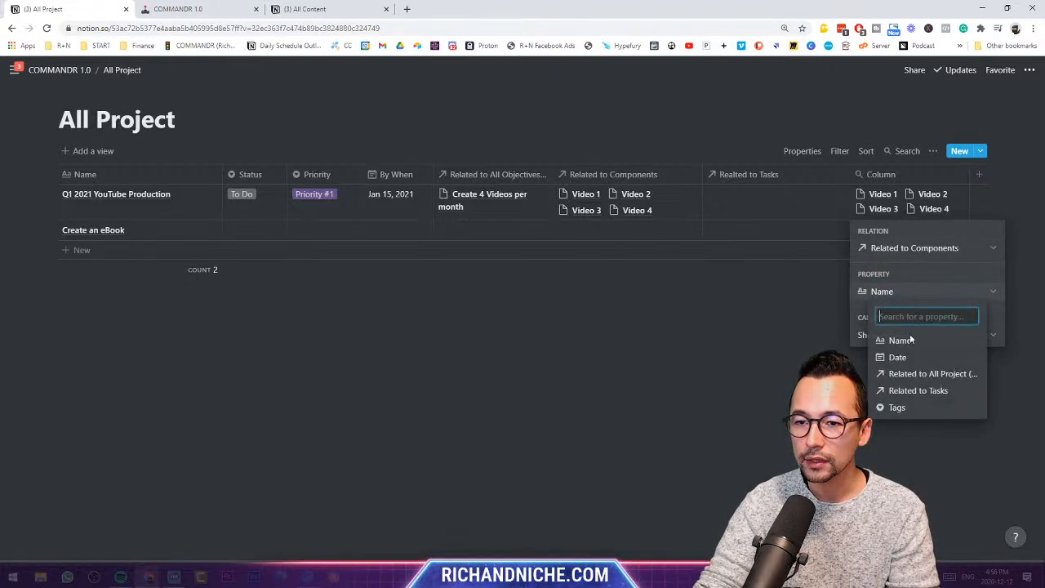
left_click(917, 390)
key("Escape")
- Check the Realted to Tasks settings and choose to delete the Column property
left_click(748, 174)
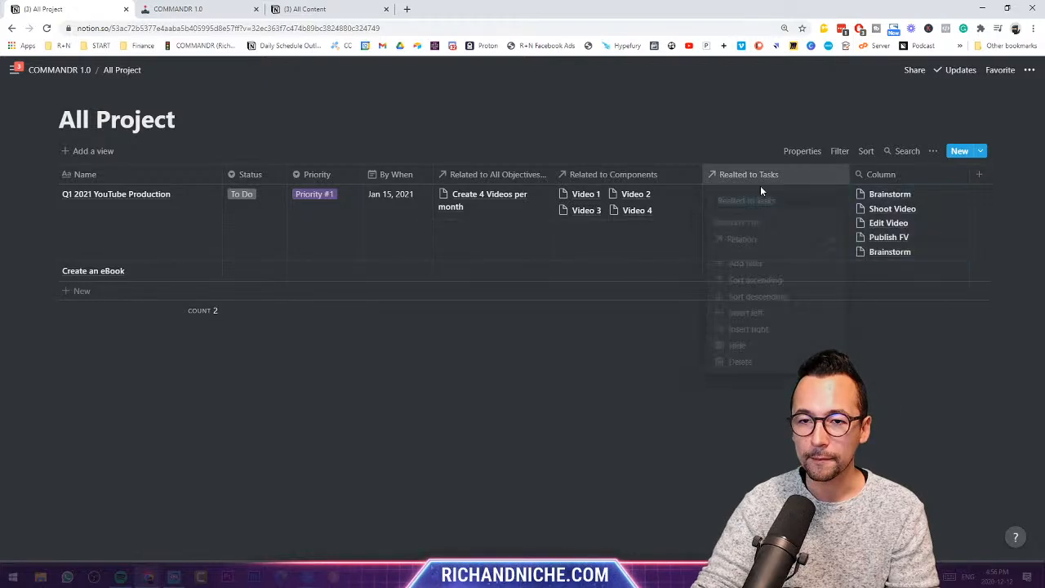
key("Escape")
left_click(936, 175)
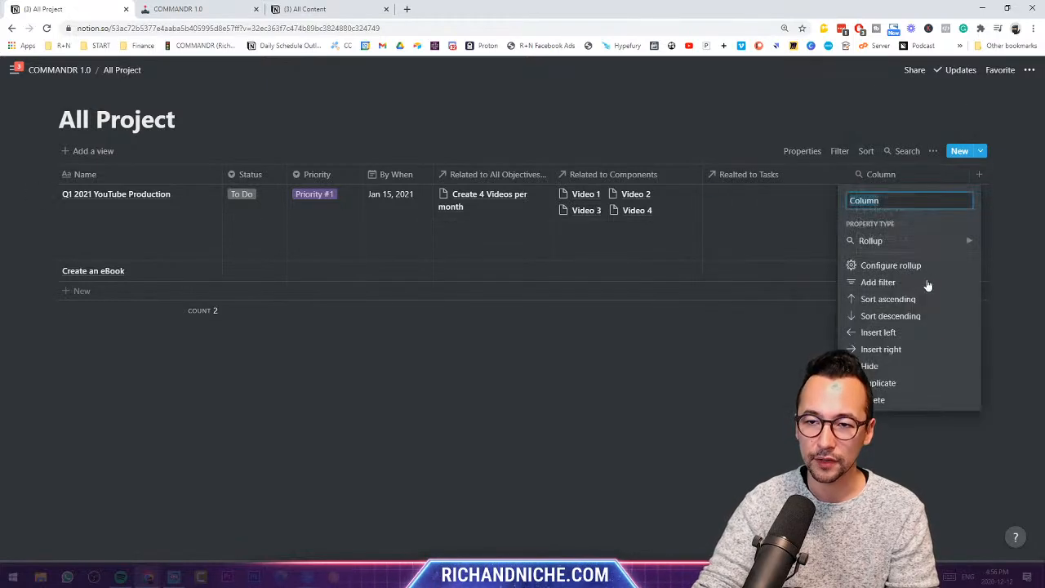
left_click(911, 399)
- Confirm deletion of the trial Column rollup, then delete the Realted to Tasks property too
left_click(524, 321)
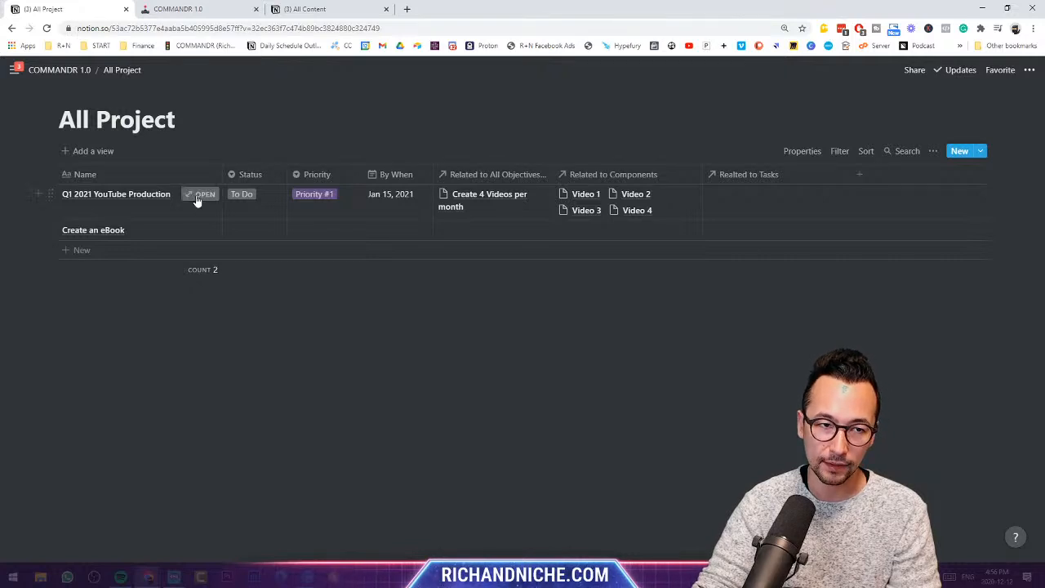
left_click(750, 196)
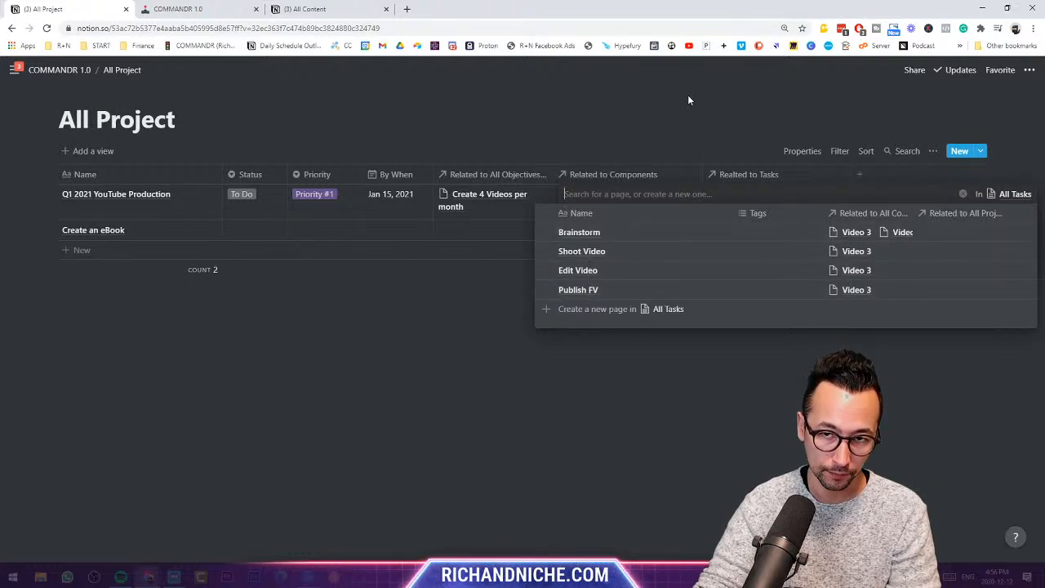
key("Escape")
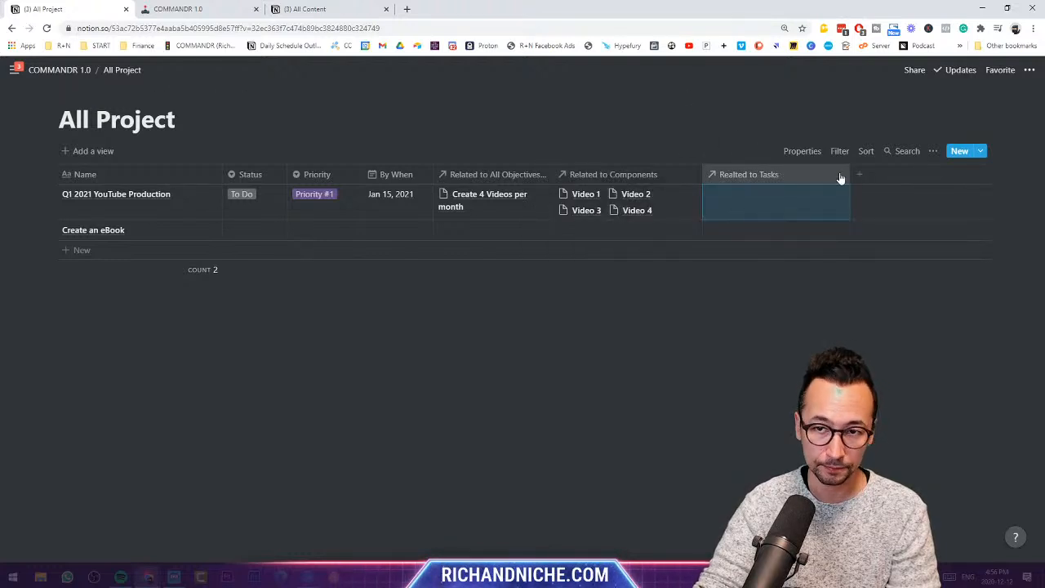
left_click(790, 176)
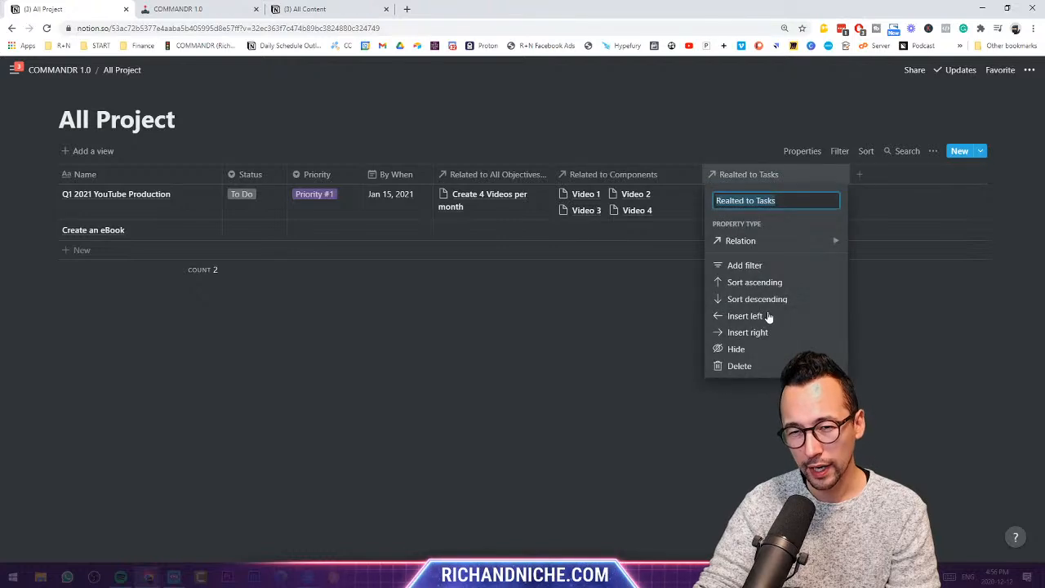
left_click(762, 366)
left_click(586, 320)
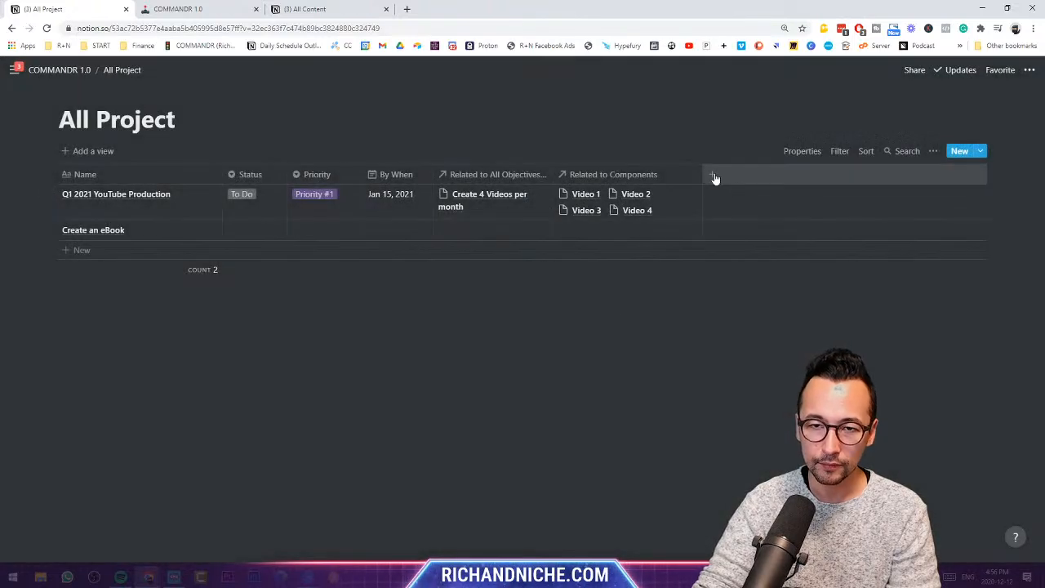
- Add a new property to All Project and make it a Rollup
left_click(714, 176)
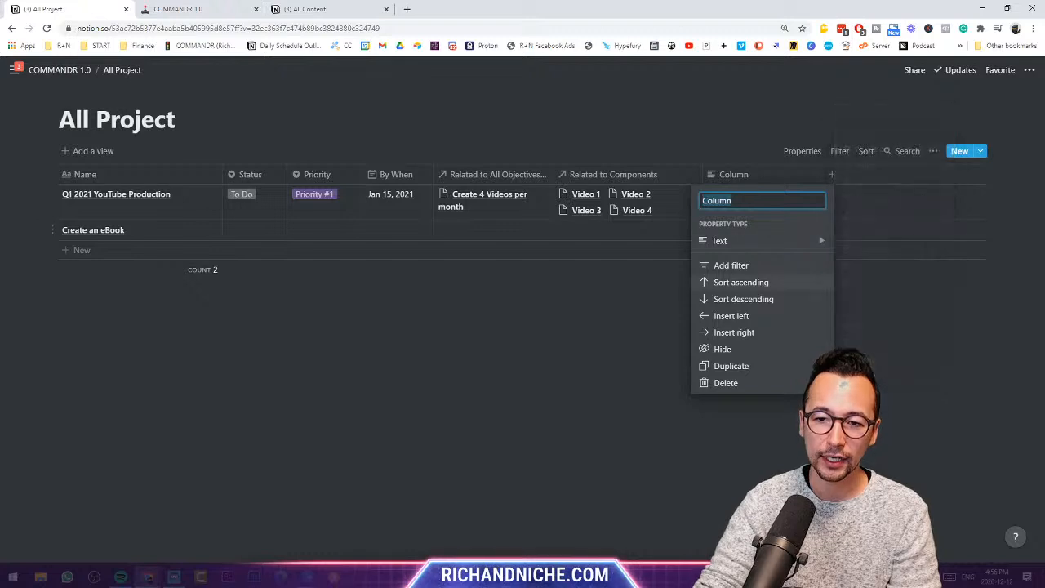
mouse_move(755, 236)
scroll(890, 277, "down", 3)
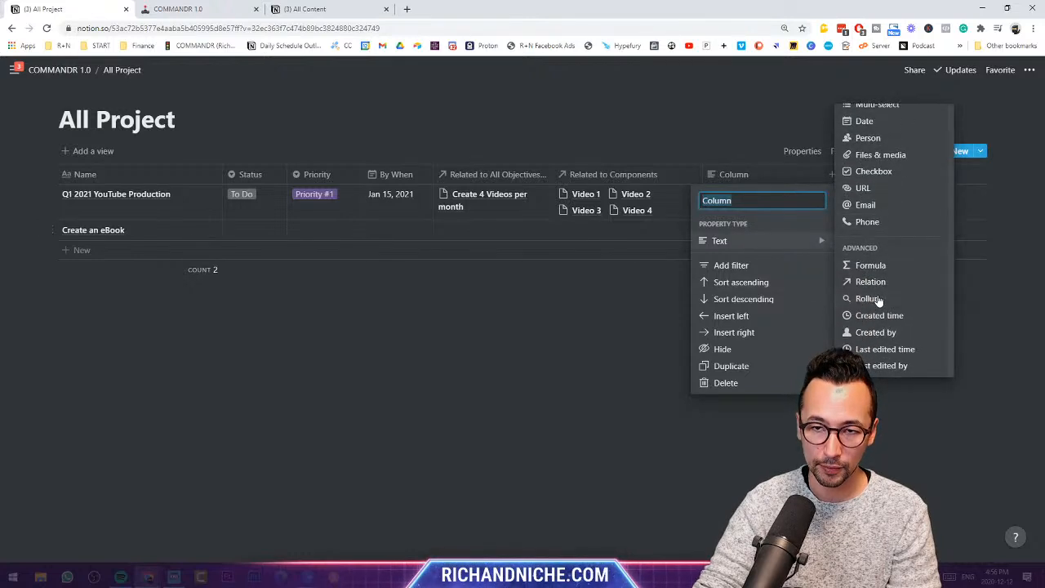
left_click(872, 298)
left_click(745, 176)
mouse_move(814, 239)
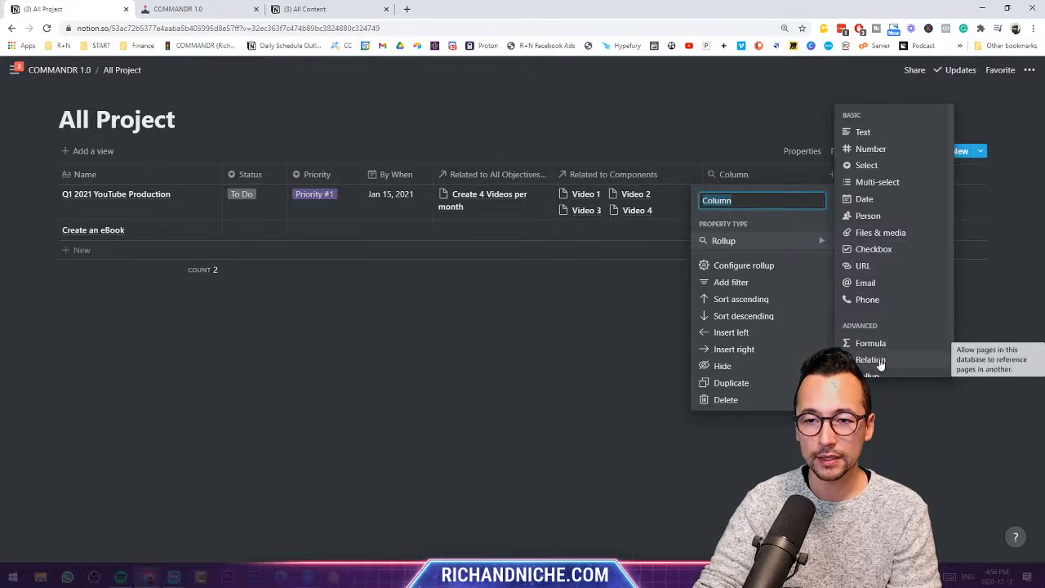
left_click(772, 261)
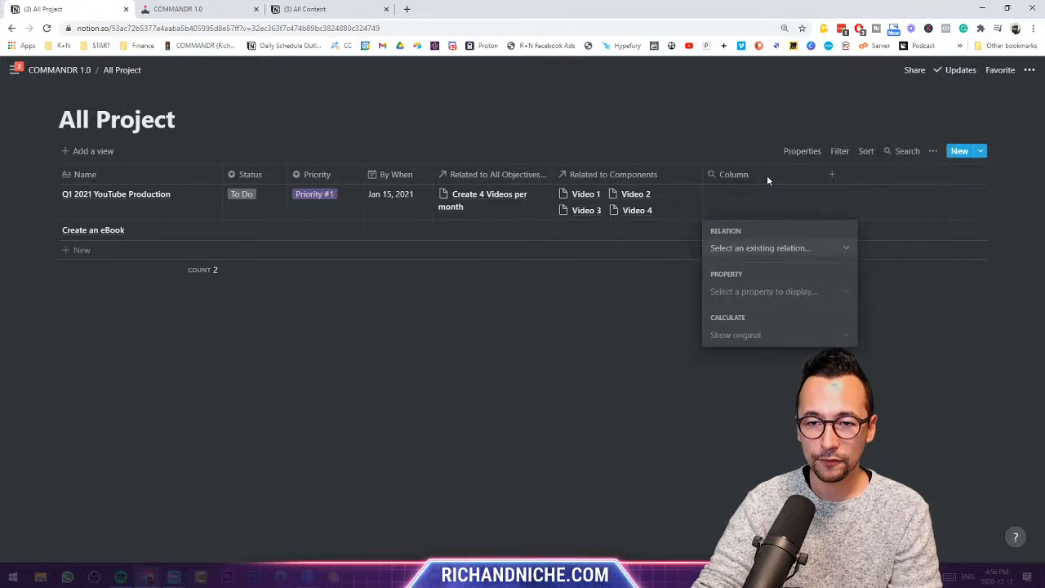
key("Escape")
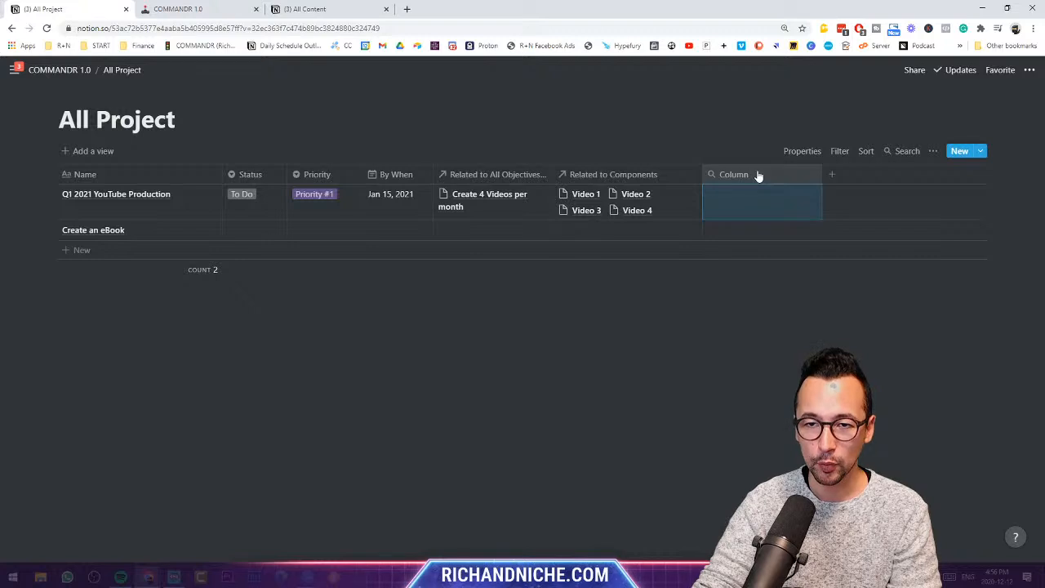
- Configure the rollup with relation Related to Components and property Related to Tasks
left_click(758, 176)
left_click(748, 265)
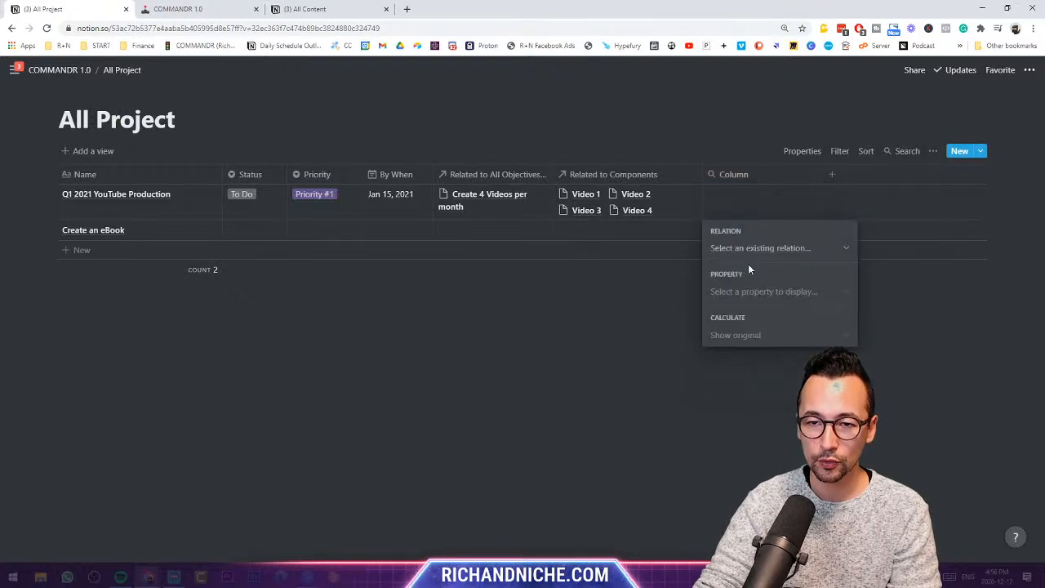
left_click(771, 249)
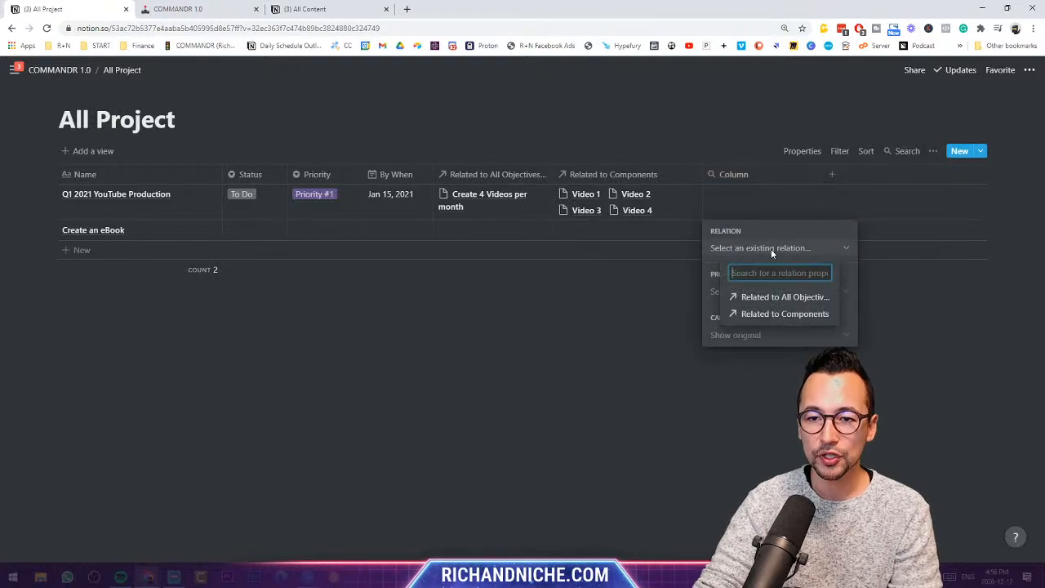
left_click(776, 313)
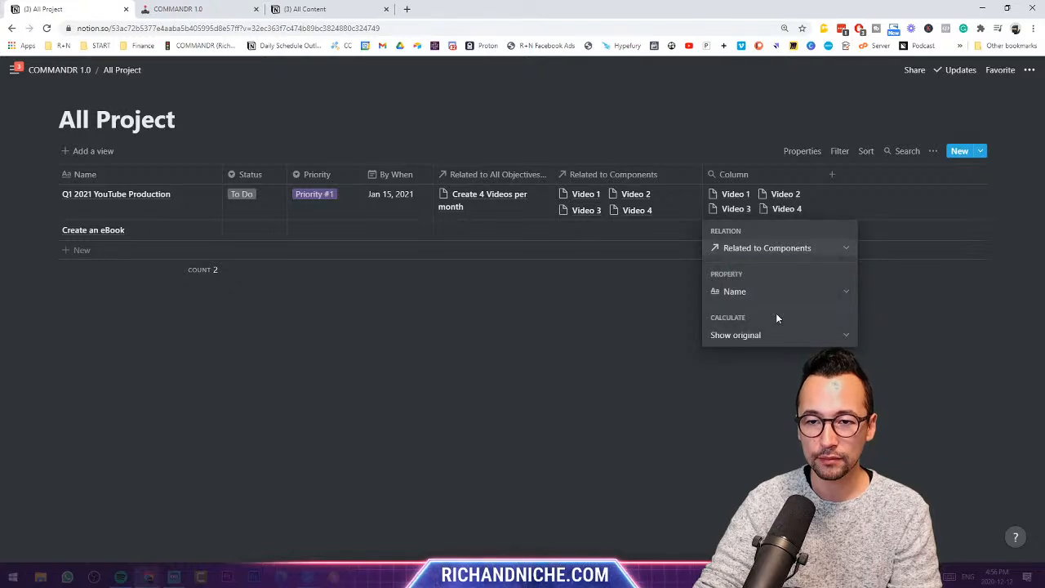
left_click(785, 249)
left_click(786, 249)
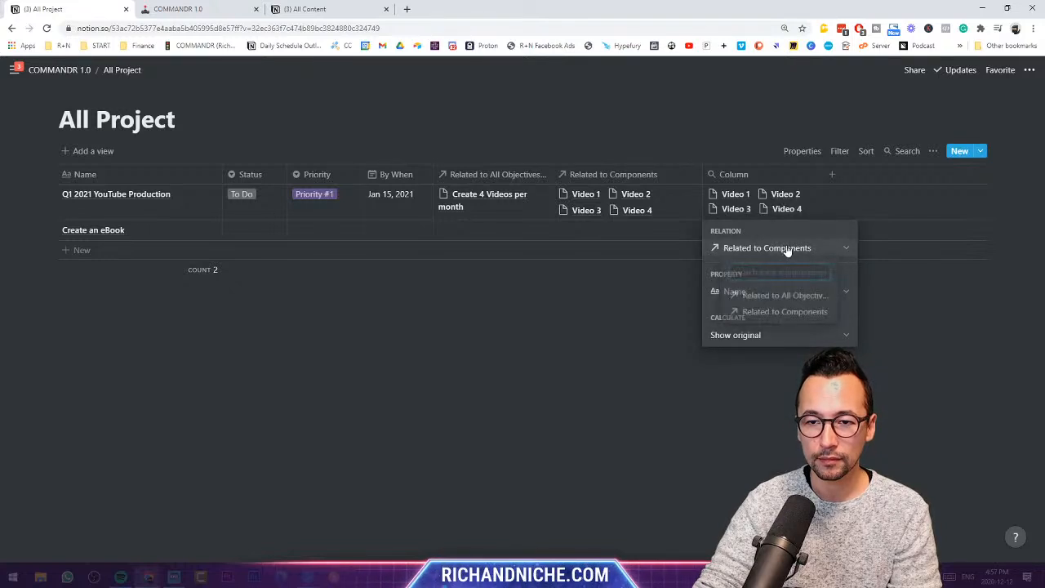
left_click(799, 291)
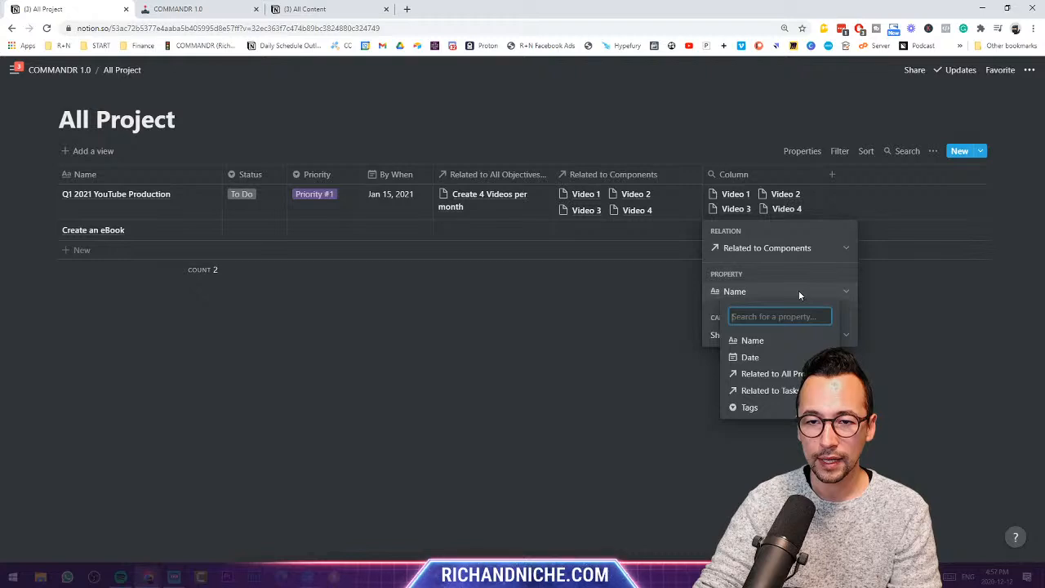
left_click(781, 392)
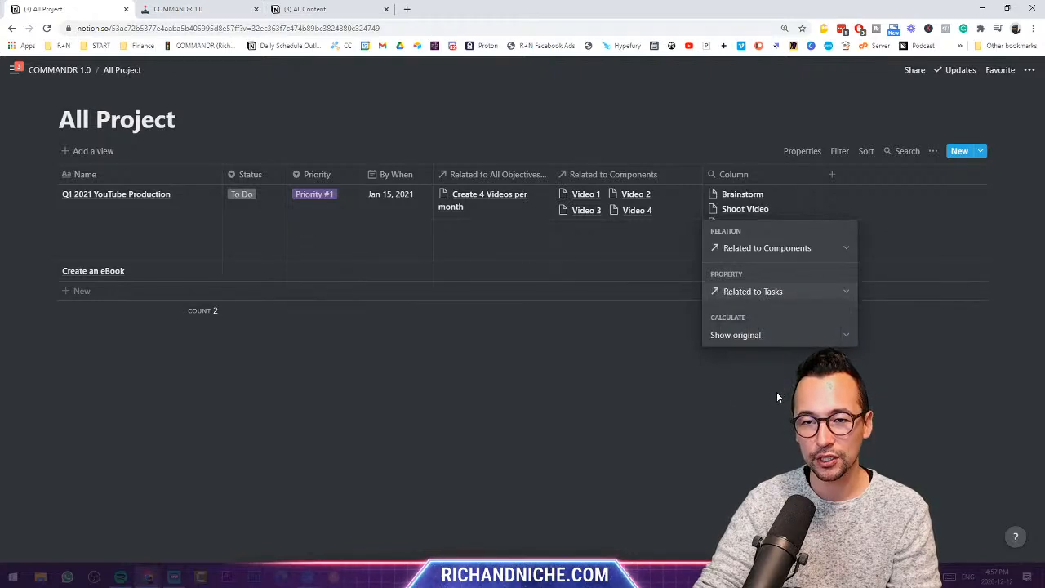
key("Escape")
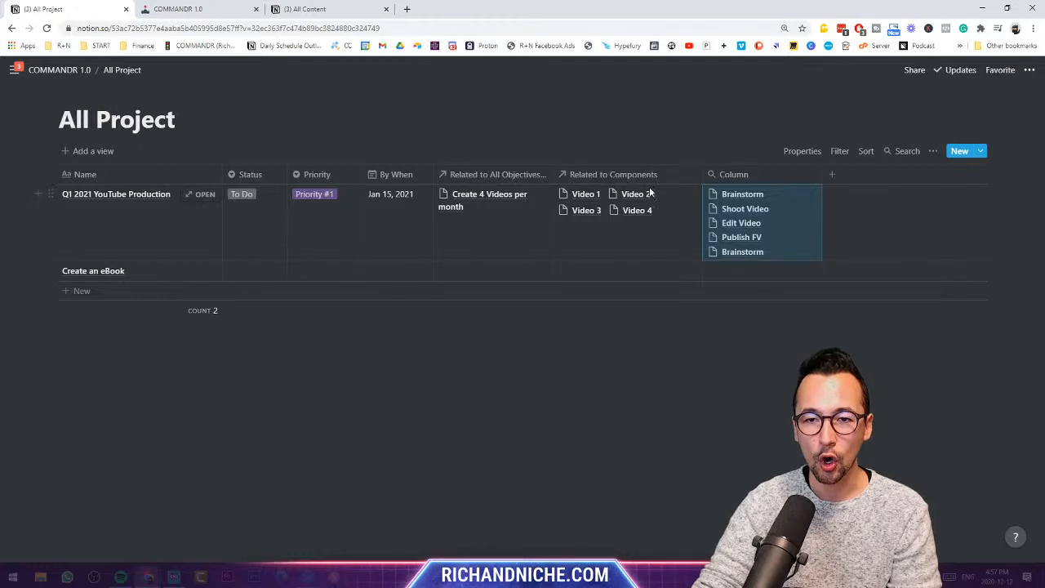
- Unlink the extra videos, including Video 4, from Q1 2021 YouTube Production's components
left_click(657, 233)
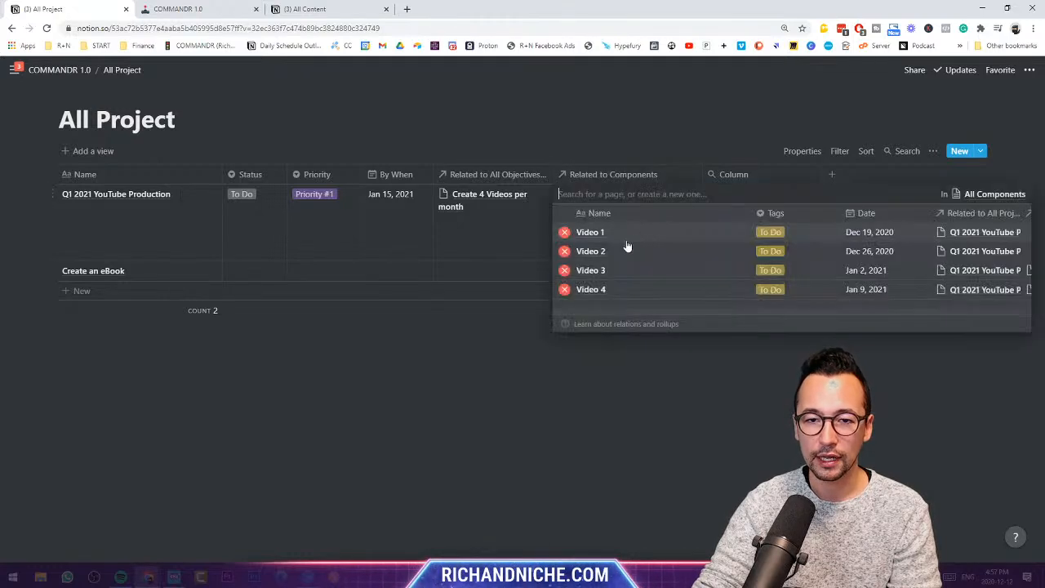
left_click(564, 251)
left_click(564, 250)
left_click(564, 251)
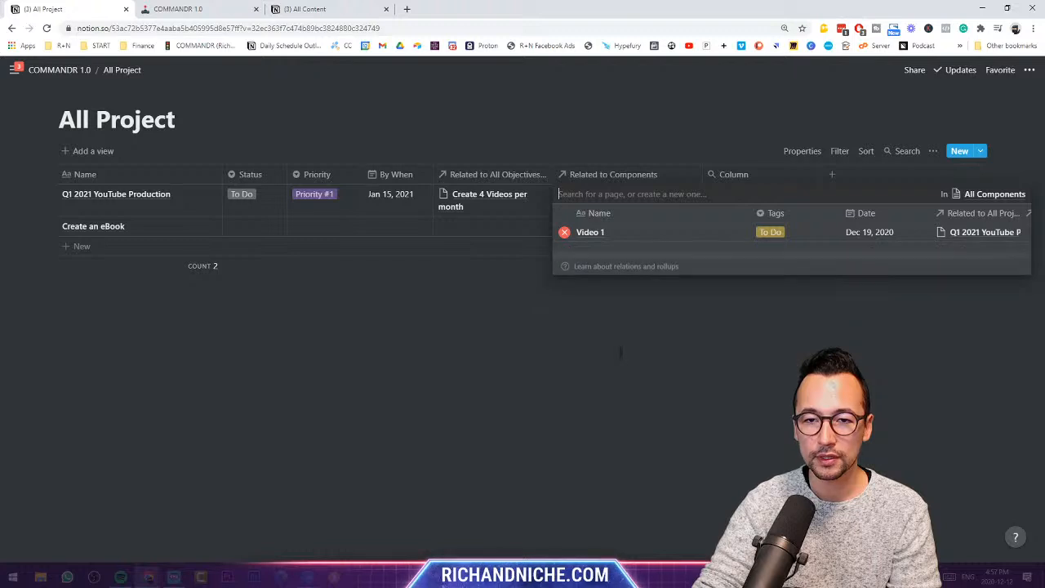
left_click(621, 350)
left_click(735, 205)
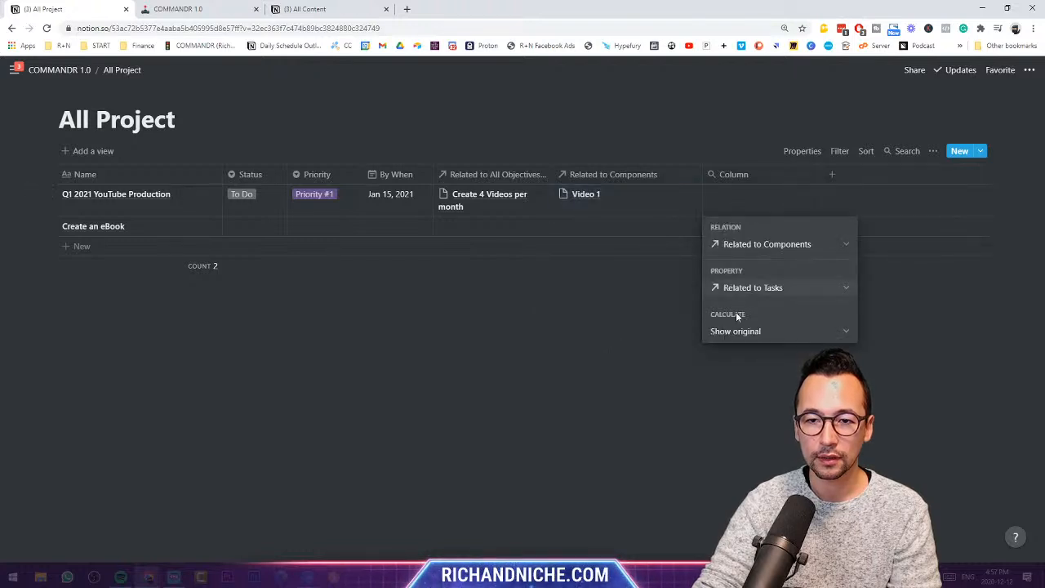
left_click(658, 332)
- Remove Video 1 and link Video 3 as the project's only component
left_click(665, 196)
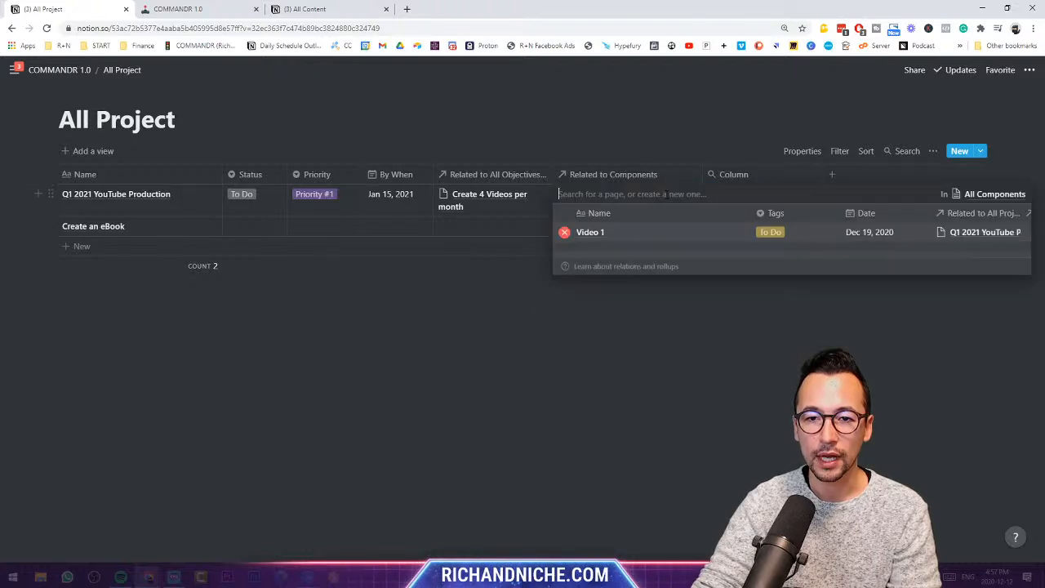
left_click(564, 232)
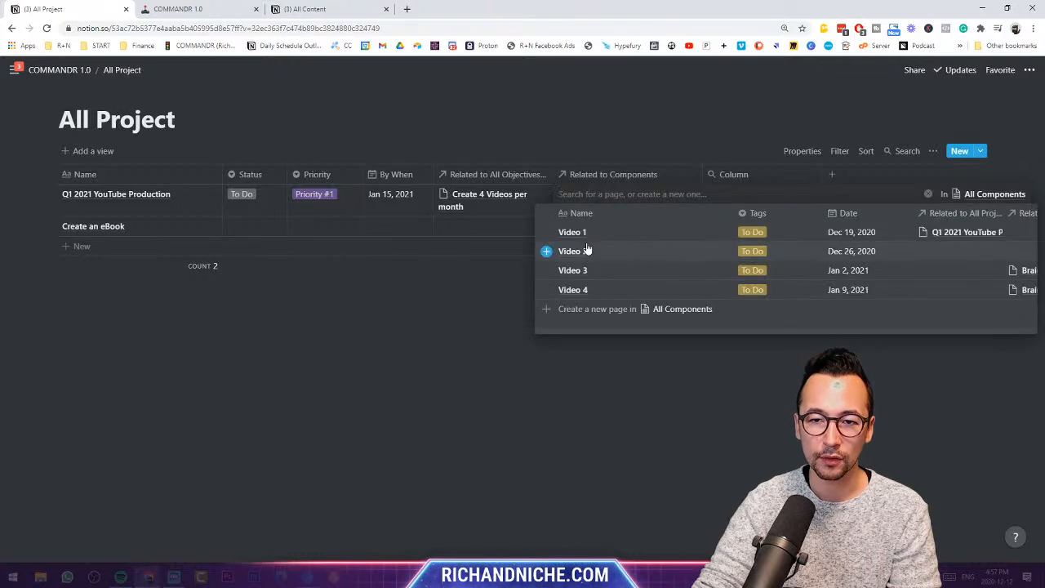
left_click(588, 269)
key("Escape")
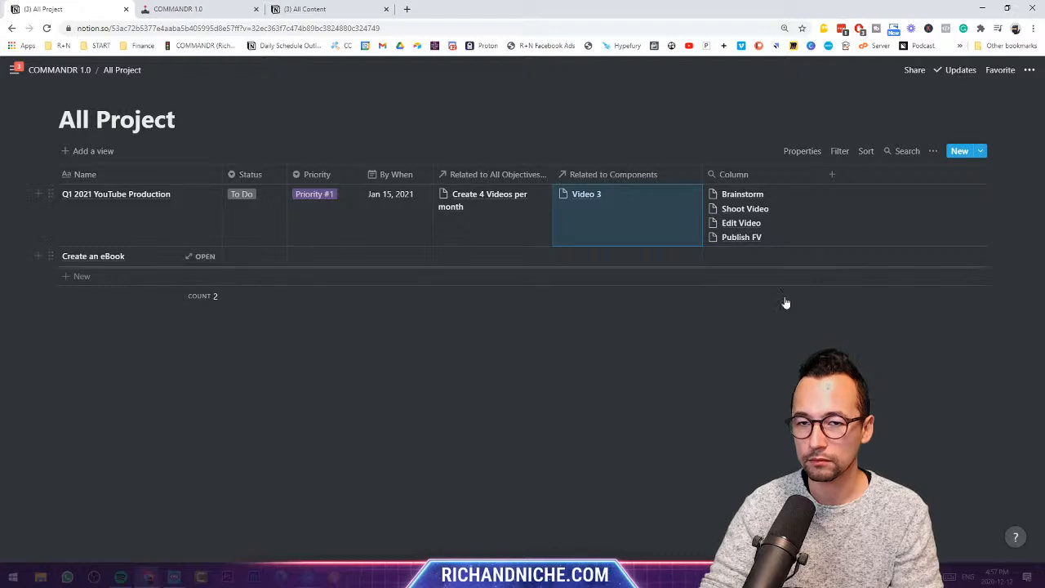
left_click(630, 347)
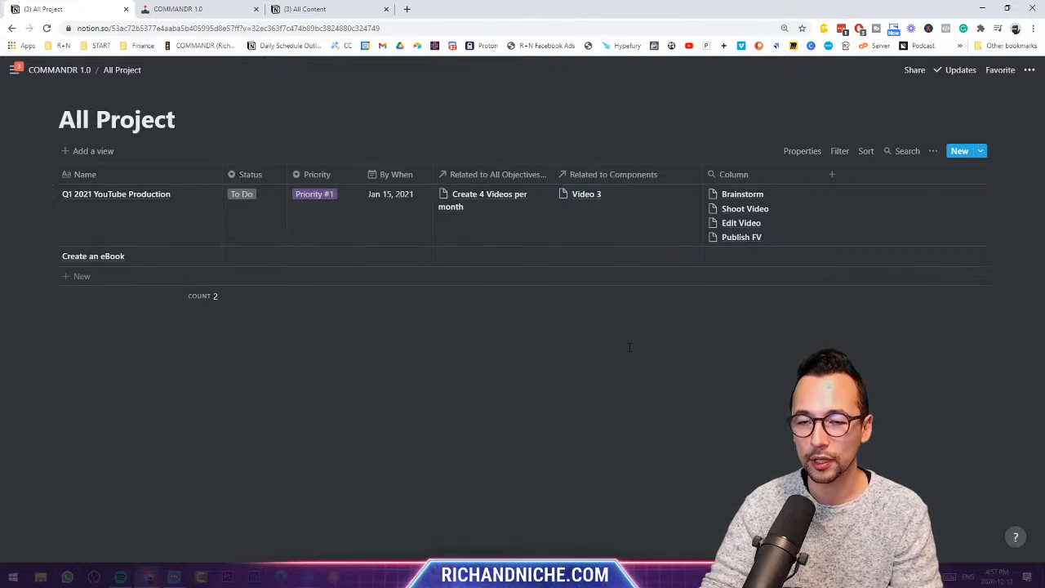
- Rename the Column rollup to 'Rolled up Tasks' and go back to the COMMANDR 1.0 page
left_click(760, 179)
key("BackSpace")
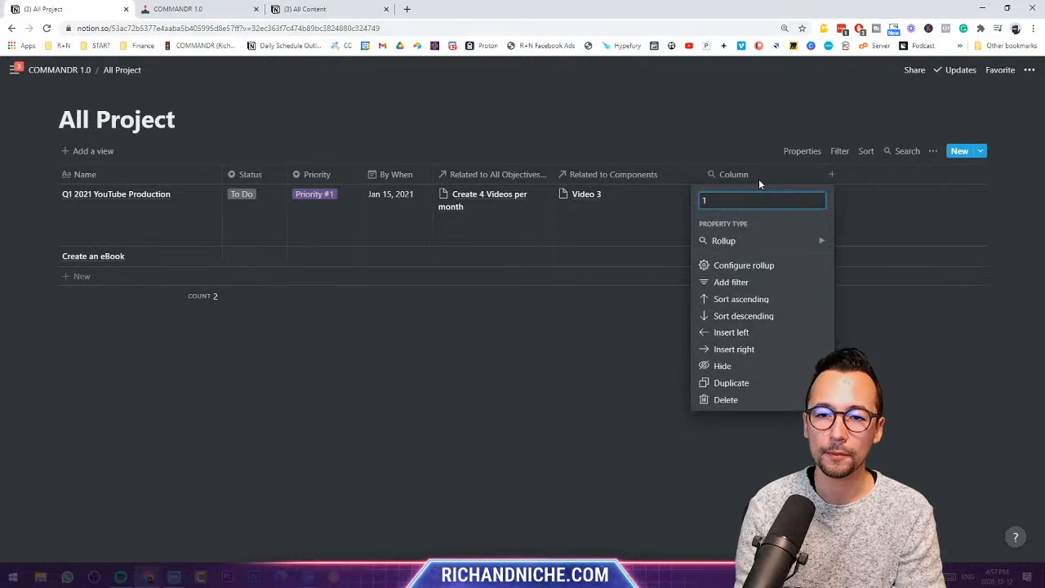
type("Rolled up ")
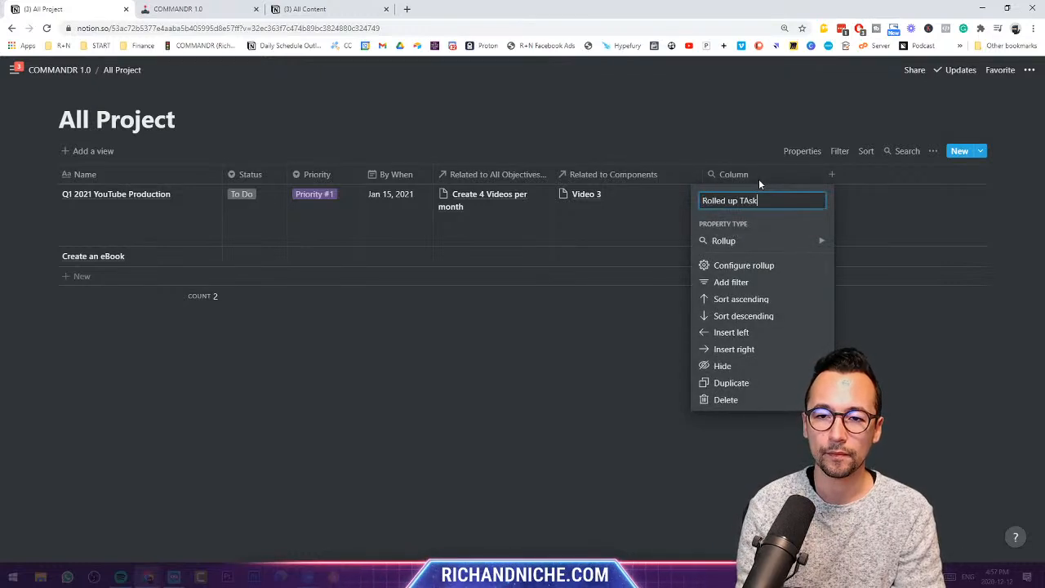
type("Tasks")
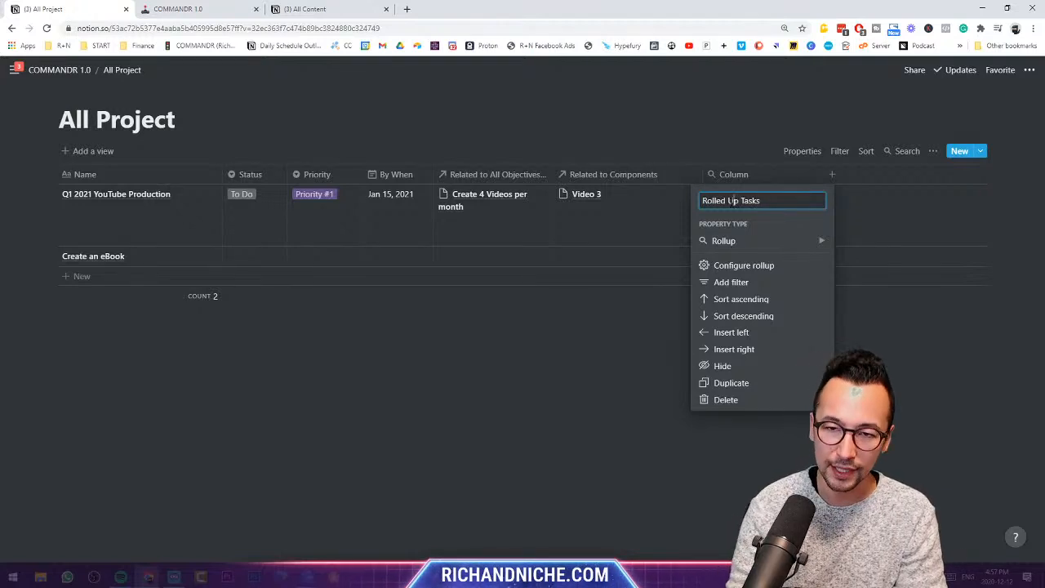
key("Return")
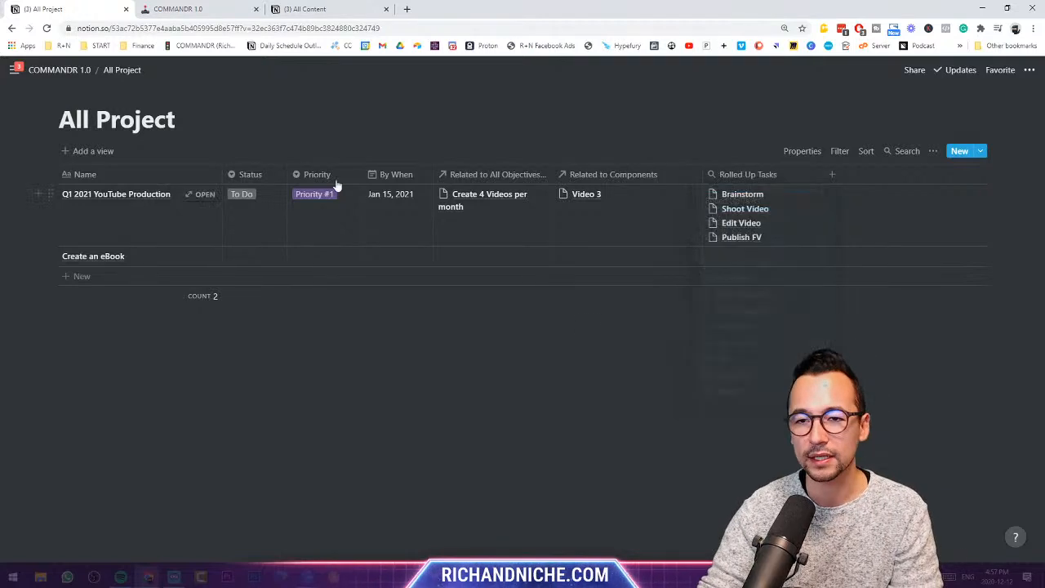
left_click(82, 70)
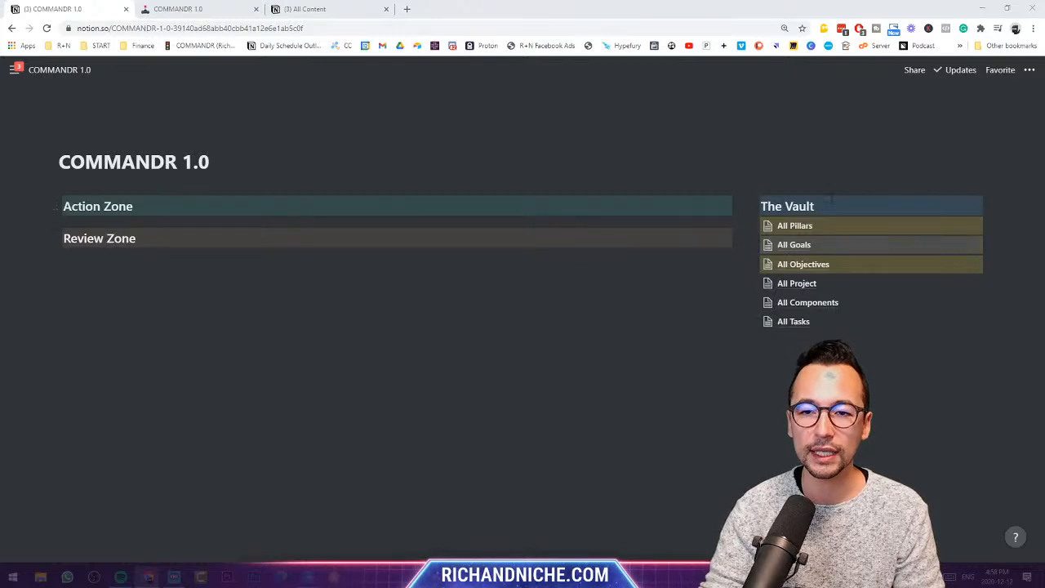
- Give the All Project, All Components and All Tasks links green backgrounds
left_click(752, 283)
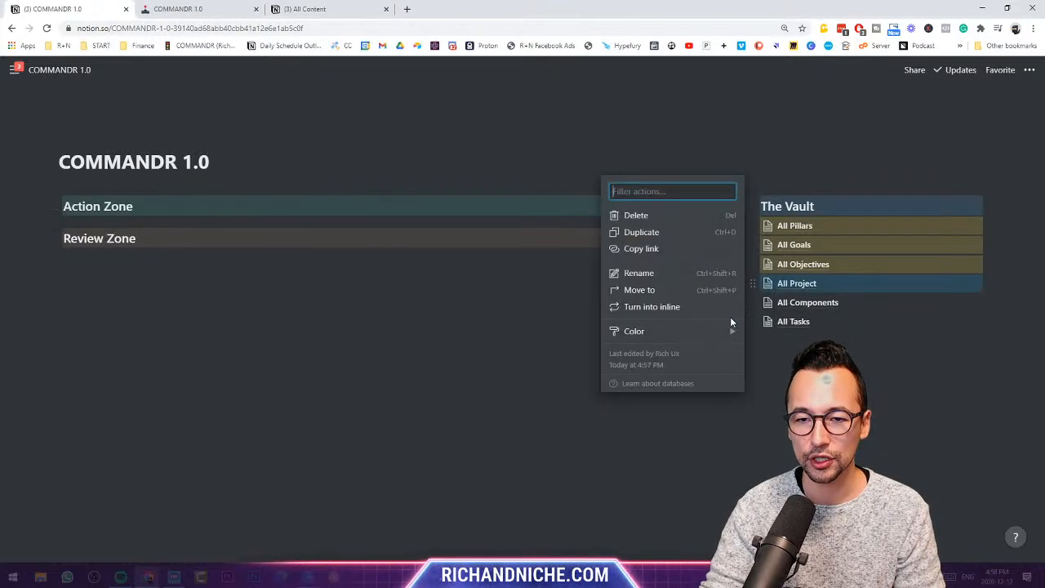
mouse_move(730, 331)
left_click(786, 502)
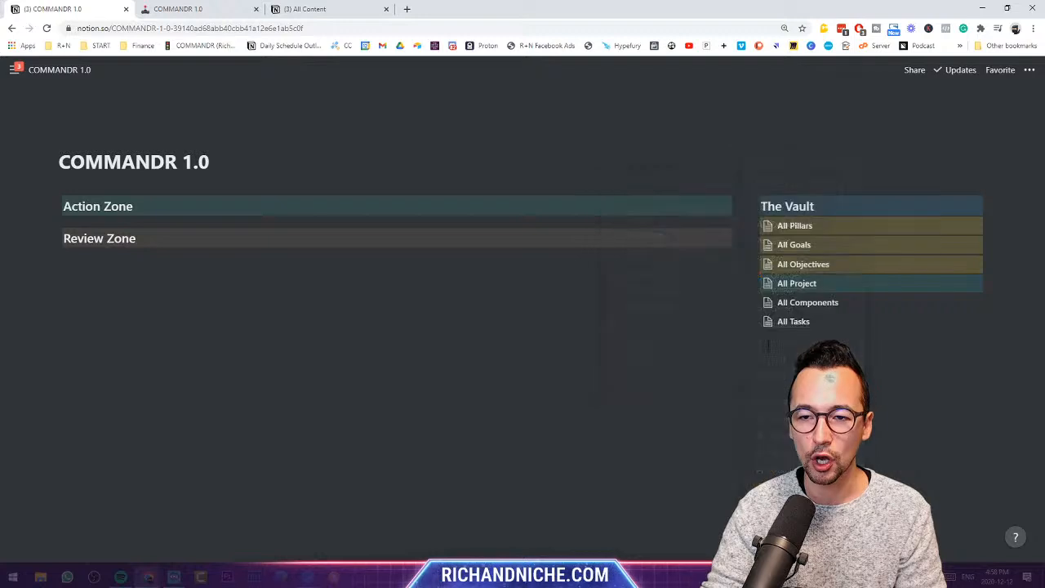
left_click(752, 303)
mouse_move(711, 358)
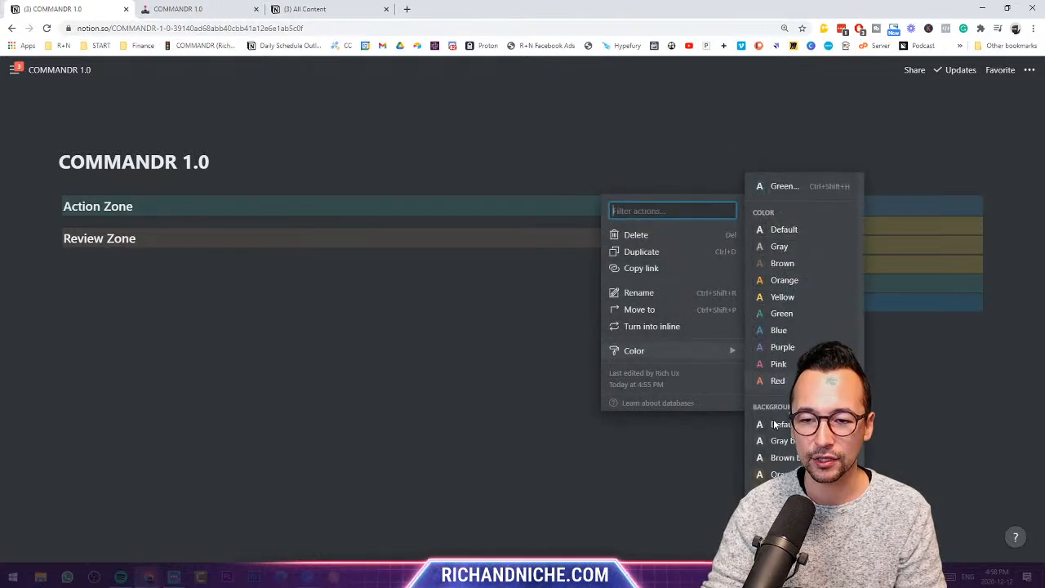
scroll(784, 469, "down", 2)
left_click(783, 452)
left_click(754, 322)
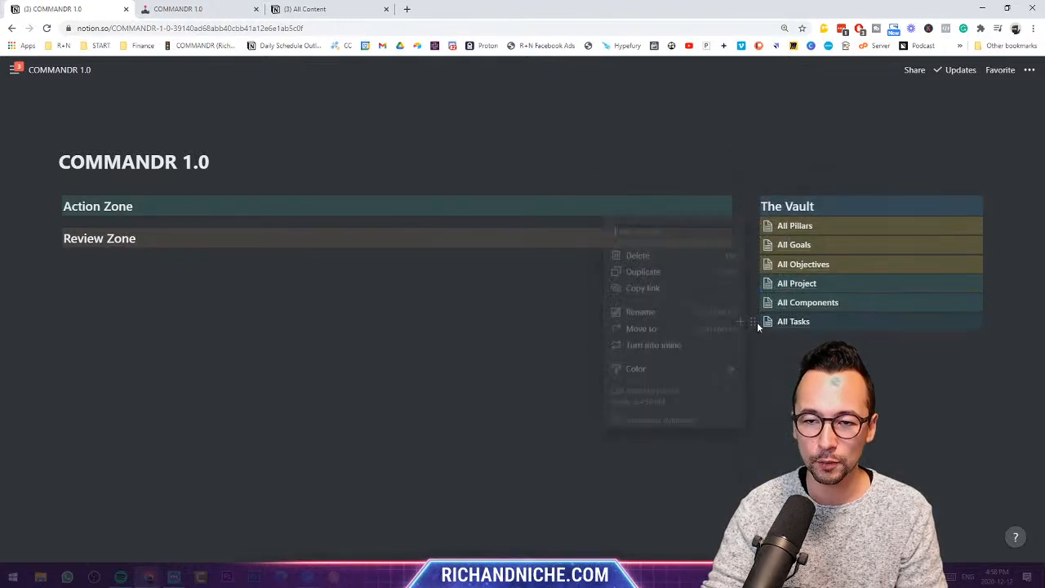
mouse_move(704, 383)
scroll(786, 418, "down", 2)
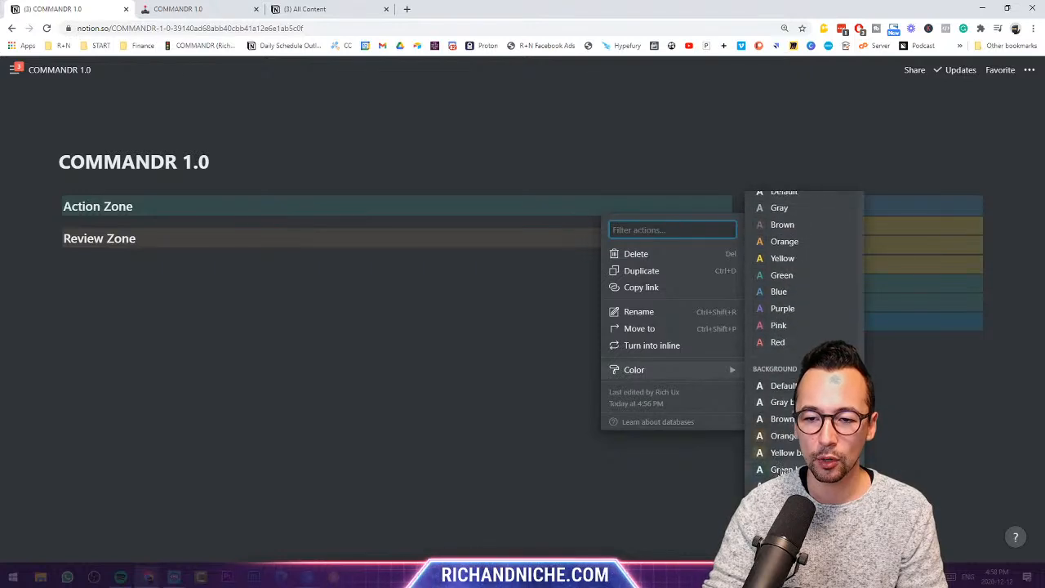
left_click(784, 470)
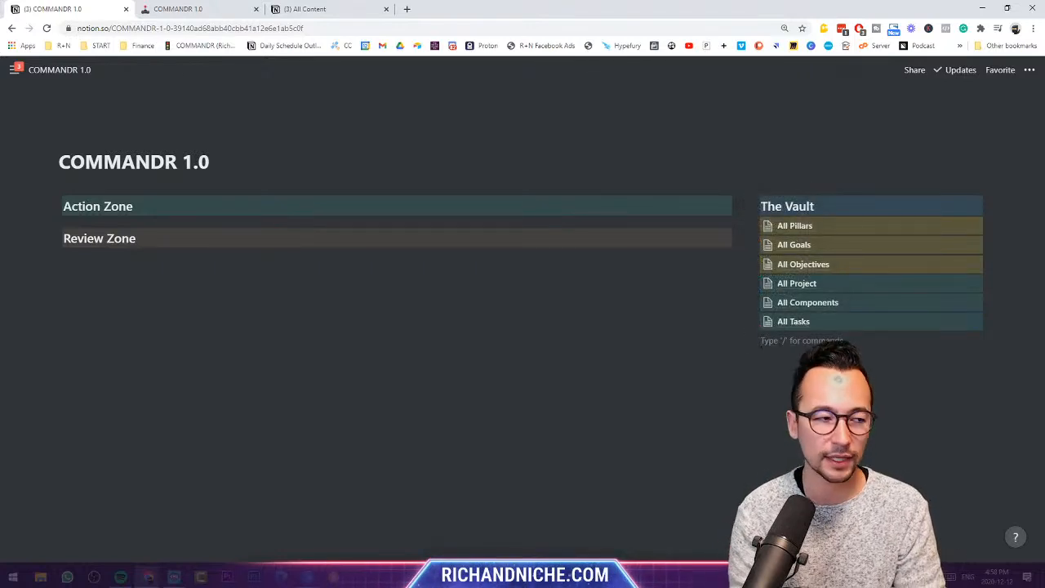
- Add Notes, Contacts, Reports and Services lines below All Tasks
type("Notes")
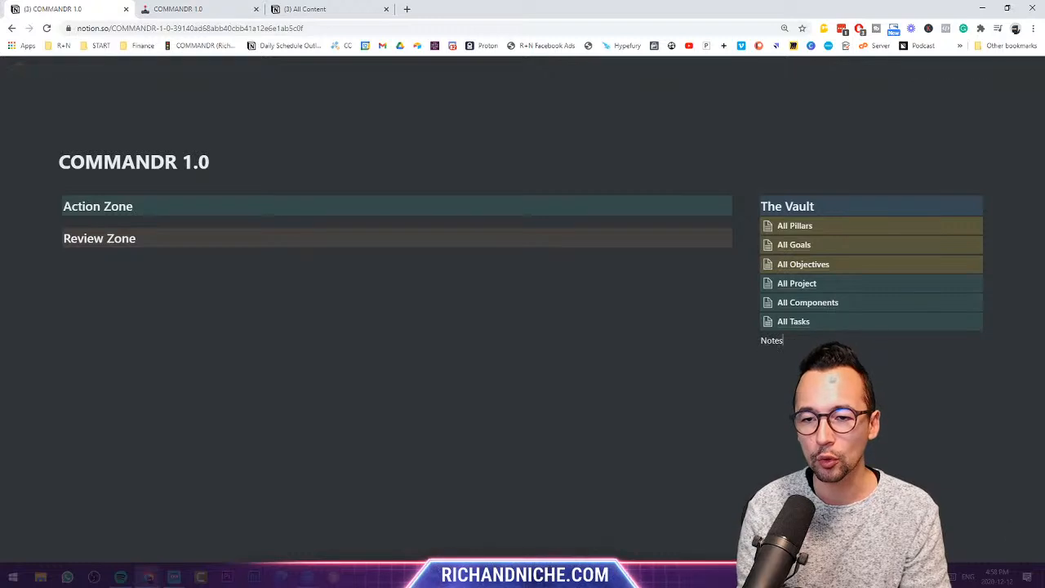
key("Return")
type("Contacts")
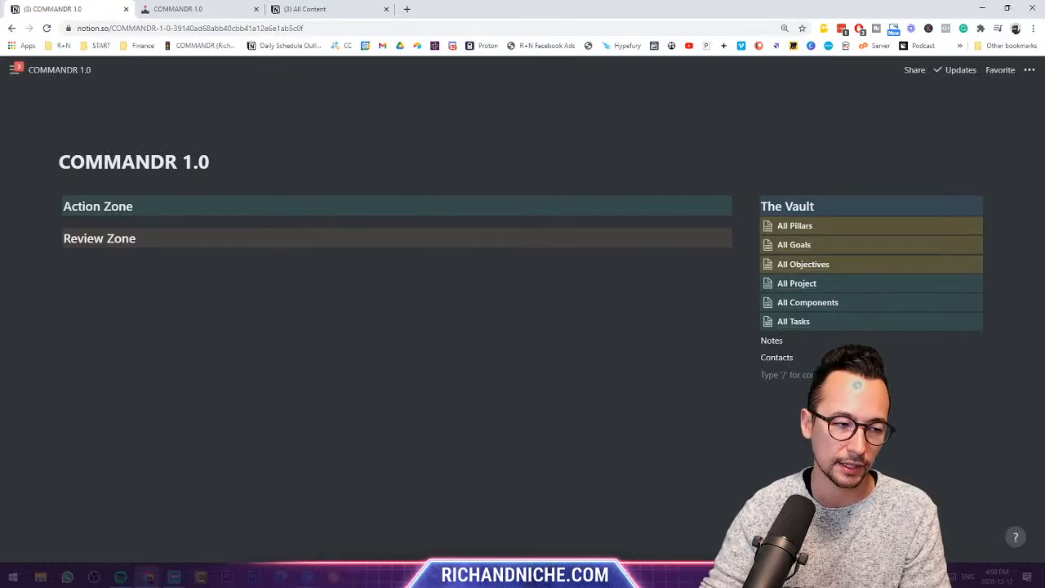
left_click(792, 376)
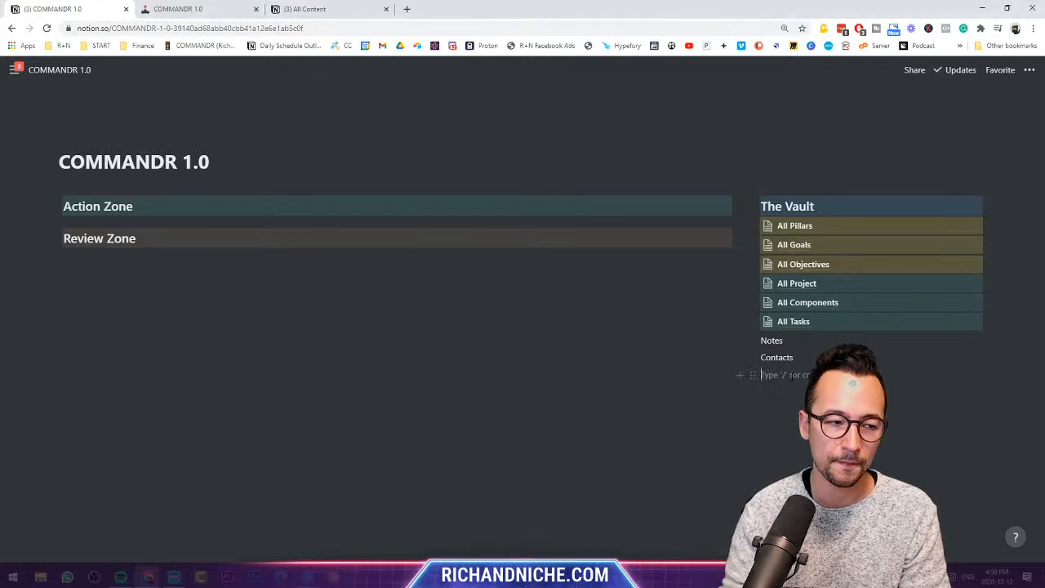
type("Reports")
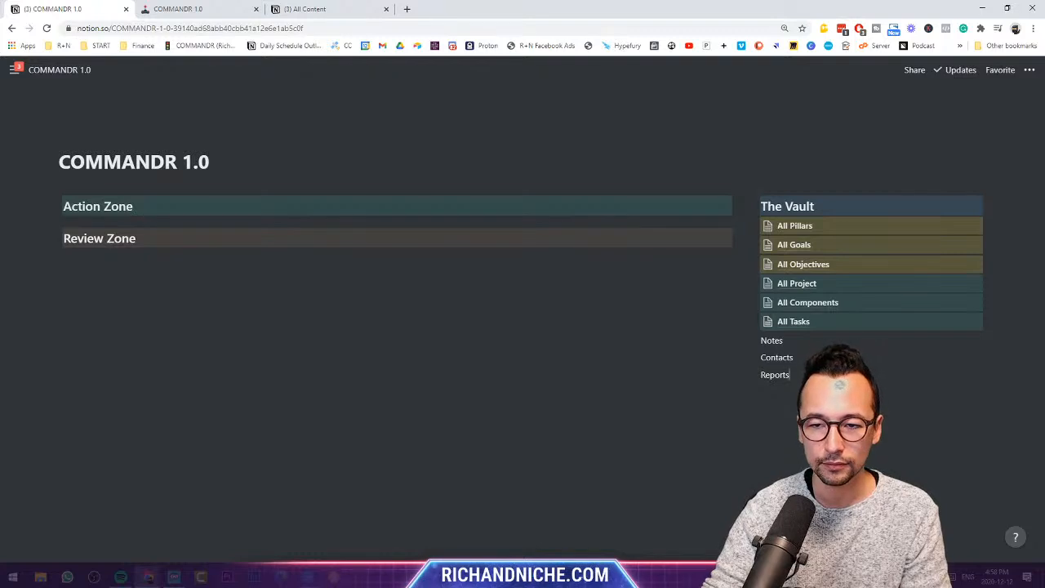
type("Services")
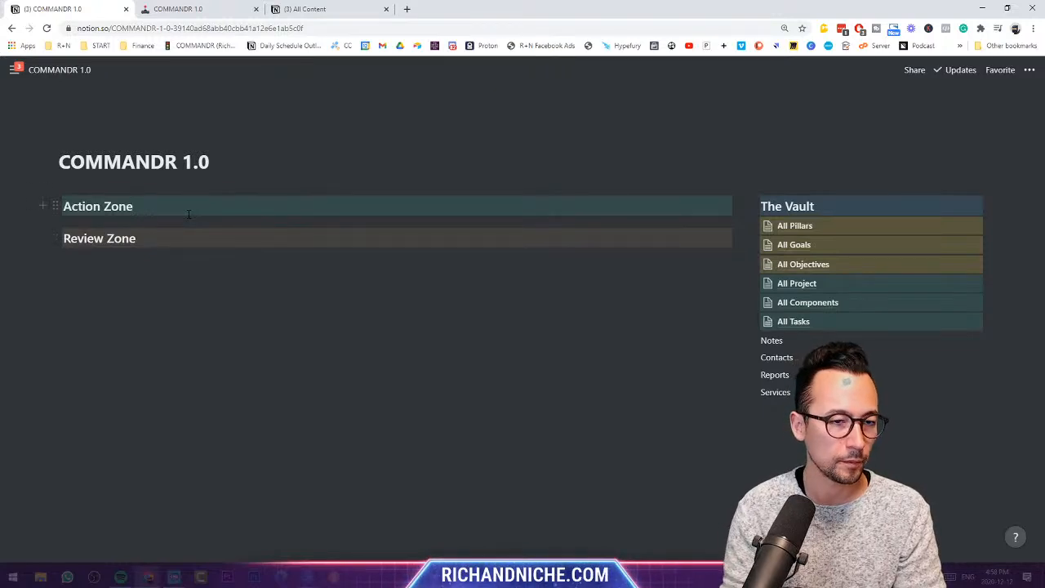
- Under Action Zone, list Fast Checklists, Urgent & Important Tasks, and 'Ability to take a note and save it'
key("Return")
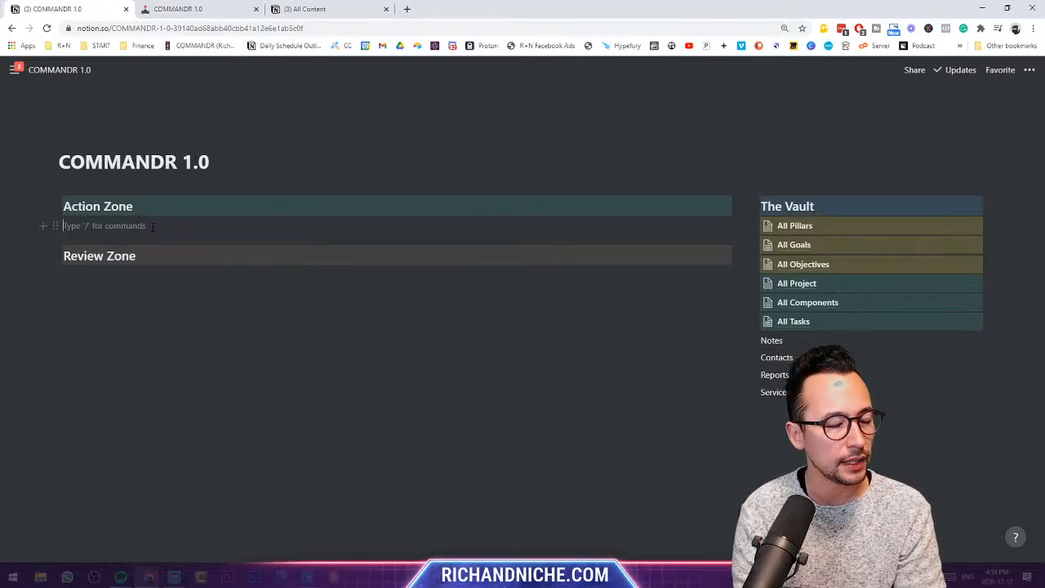
type("Fast Checklists")
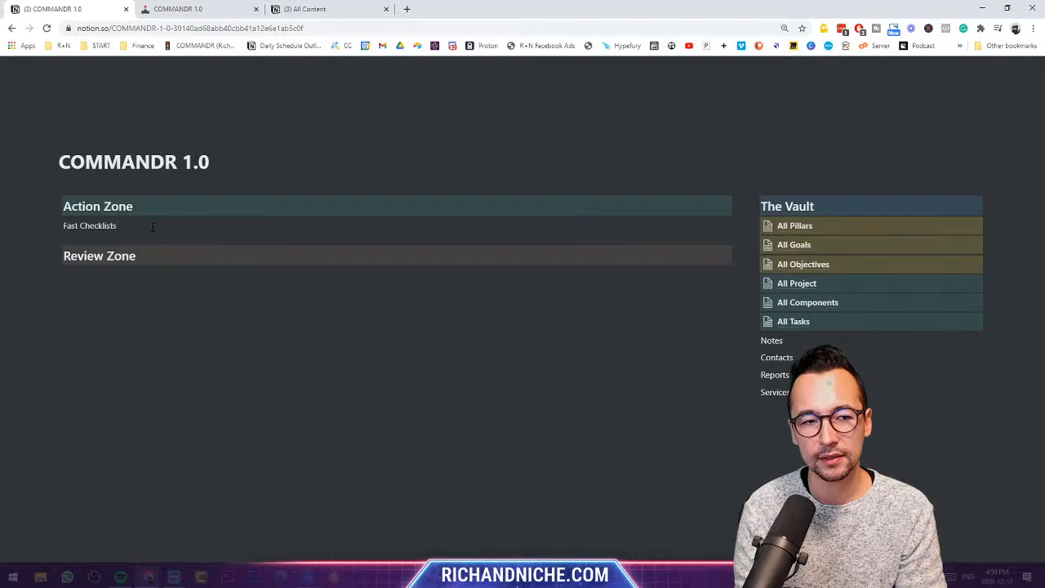
key("Return")
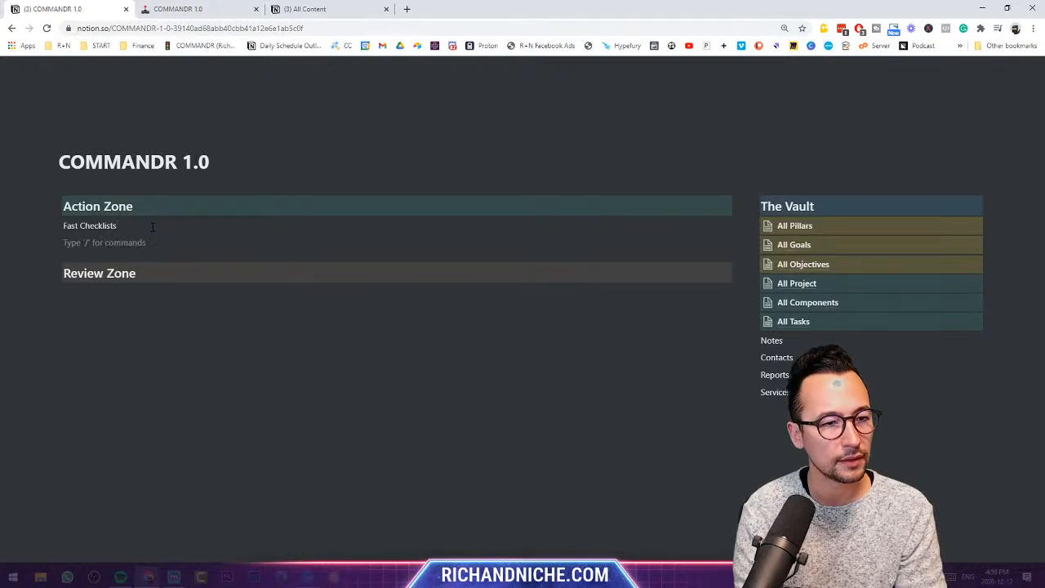
type("Urgest Tas")
key("BackSpace")
key("BackSpace")
key("BackSpace")
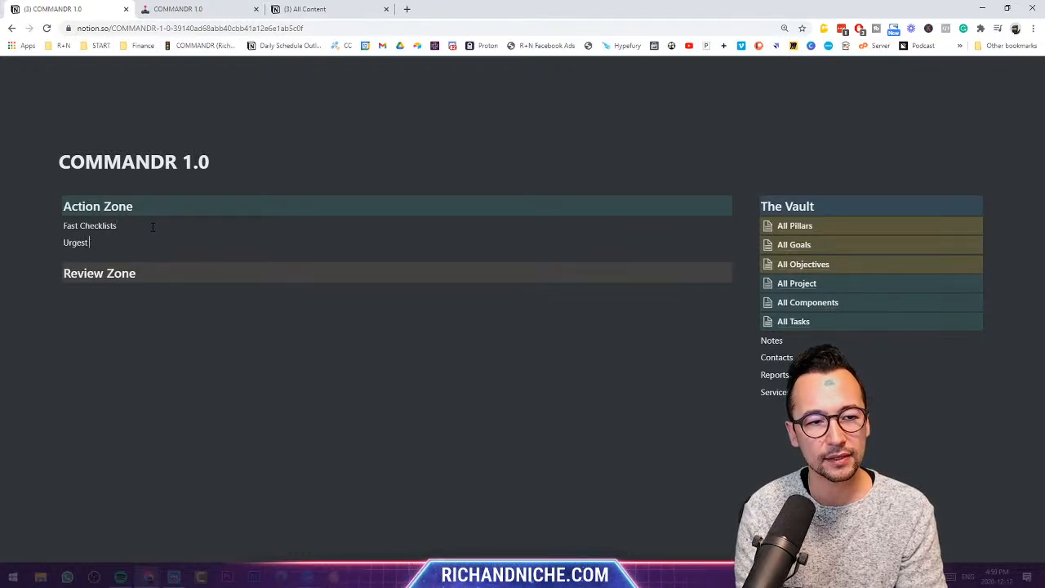
key("BackSpace")
key("BackSpace")
type("nt & imm")
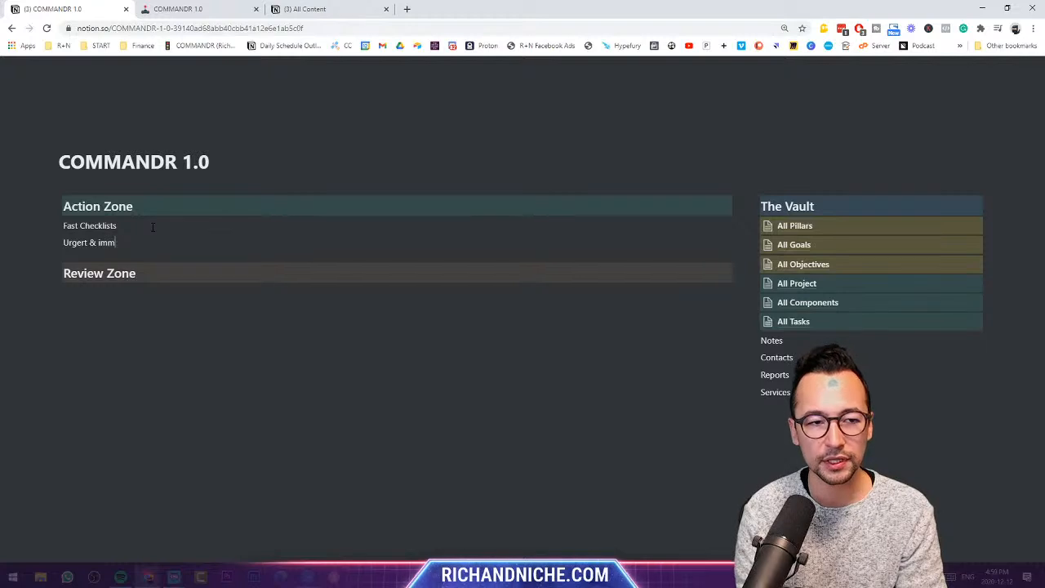
key("BackSpace")
key("BackSpace")
key("BackSpace")
type("Important Ta")
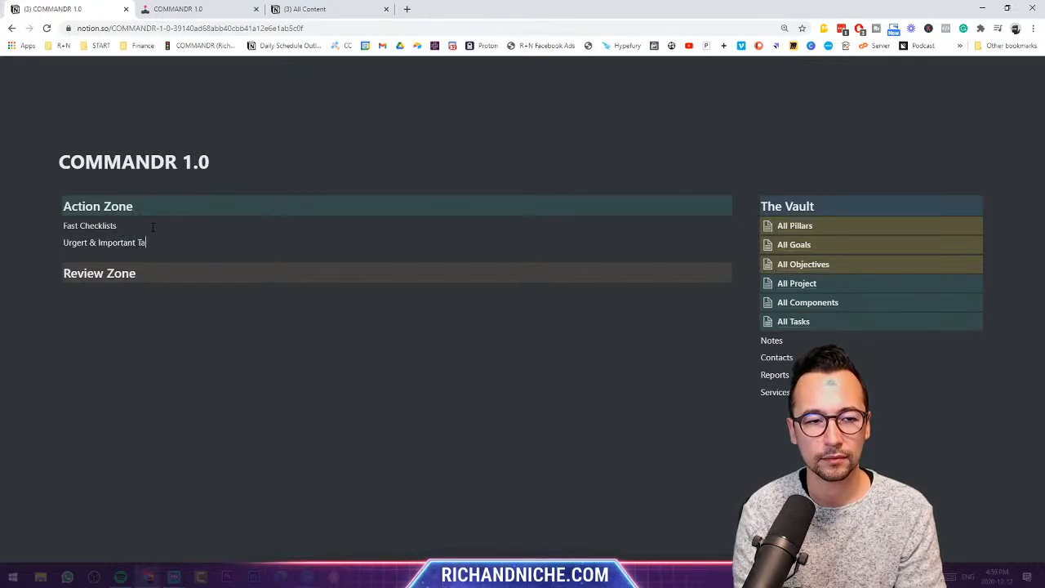
type("sks")
key("Return")
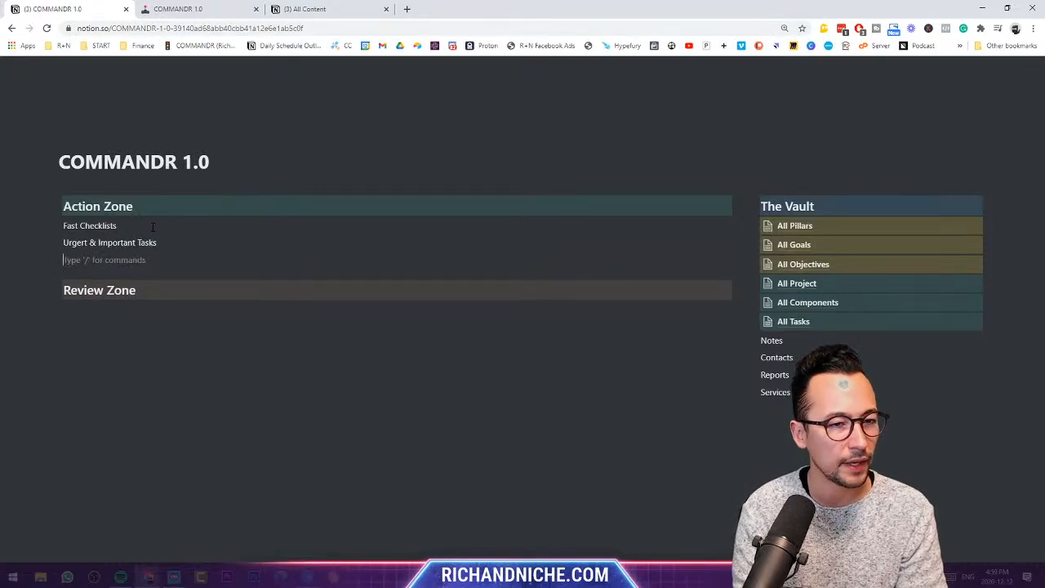
type("Add")
key("BackSpace")
key("BackSpace")
type("b")
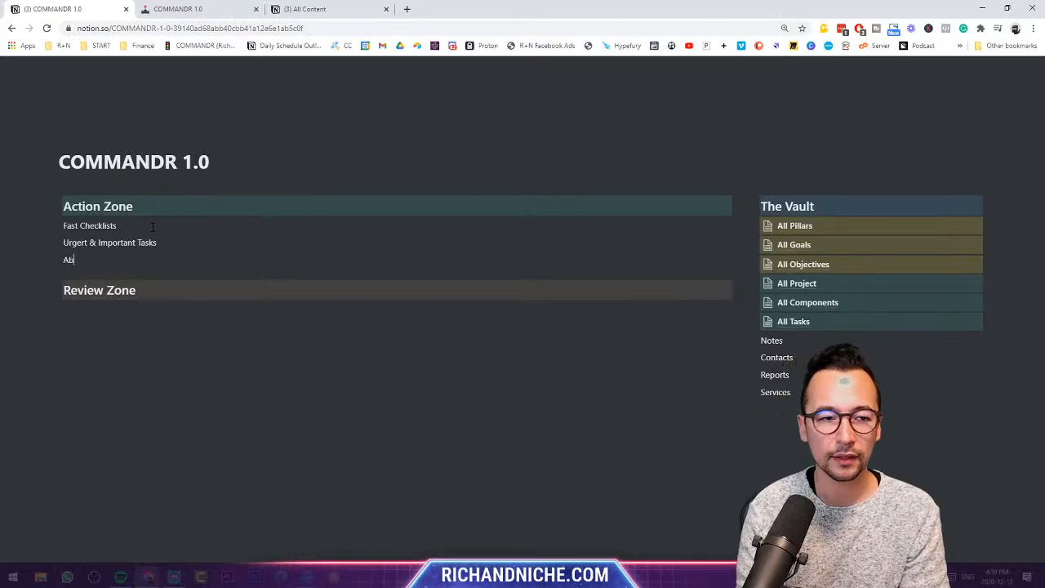
type("ility to take a note a")
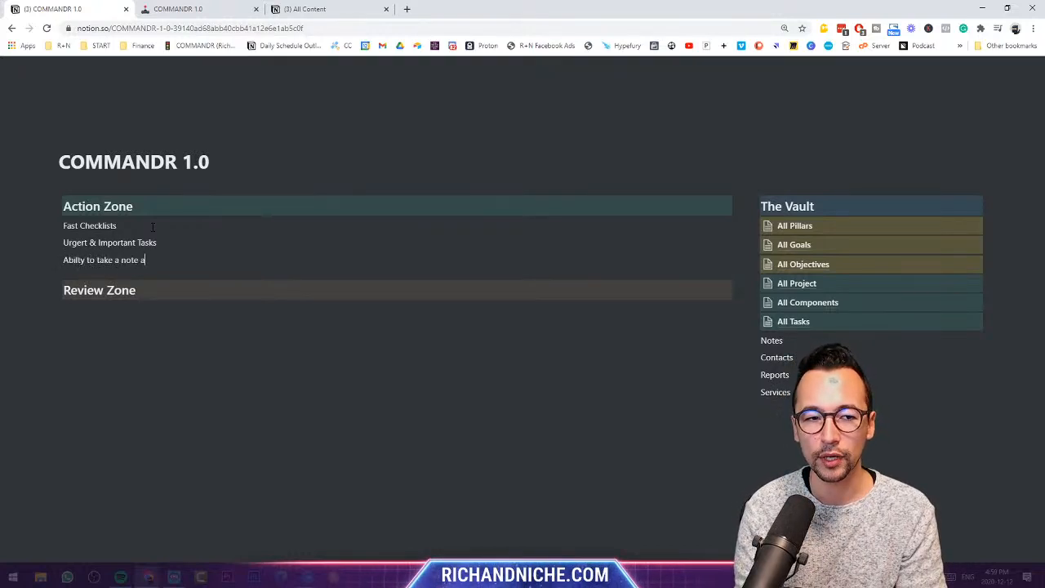
type("nd save it")
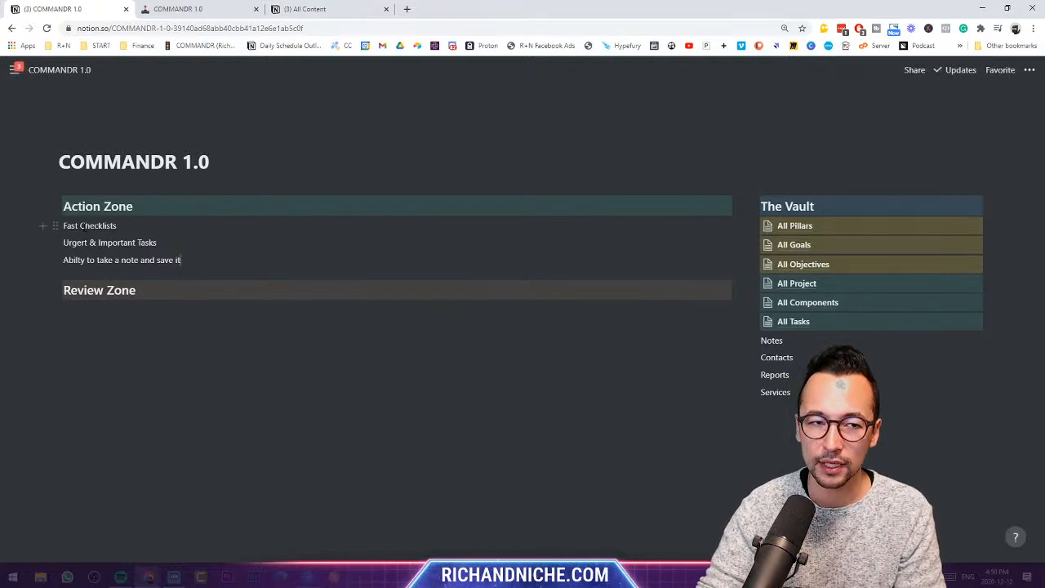
- Insert blank lines above Fast Checklists
left_click(64, 226)
key("Return")
key("Return")
key("Return")
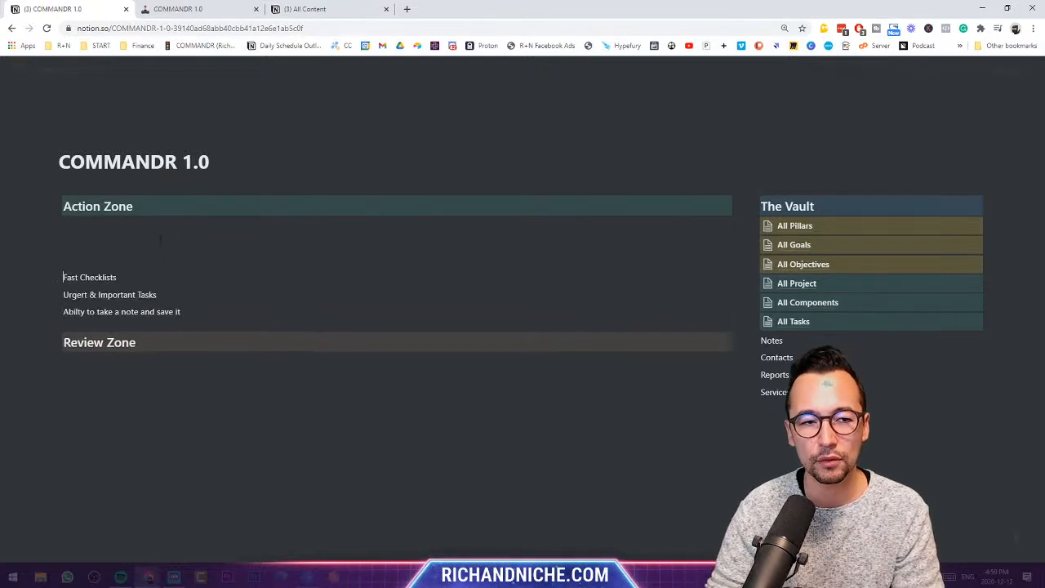
key("Return")
key("Return")
key("Return")
- Create toggles Start Quick Routines, Do Tasks and Create Note, expanding Start Quick Routines
left_click(160, 227)
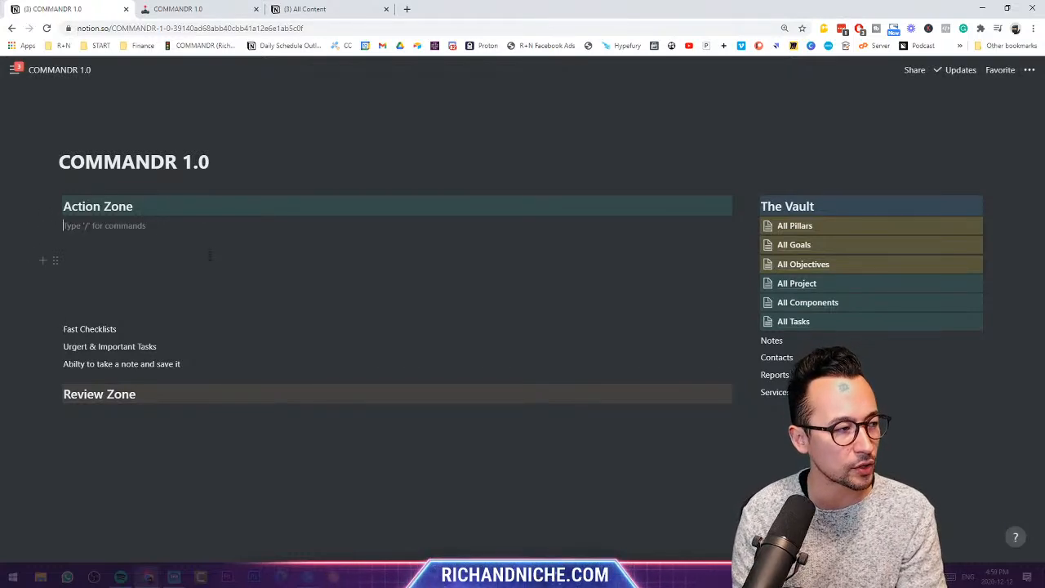
type("/toggle")
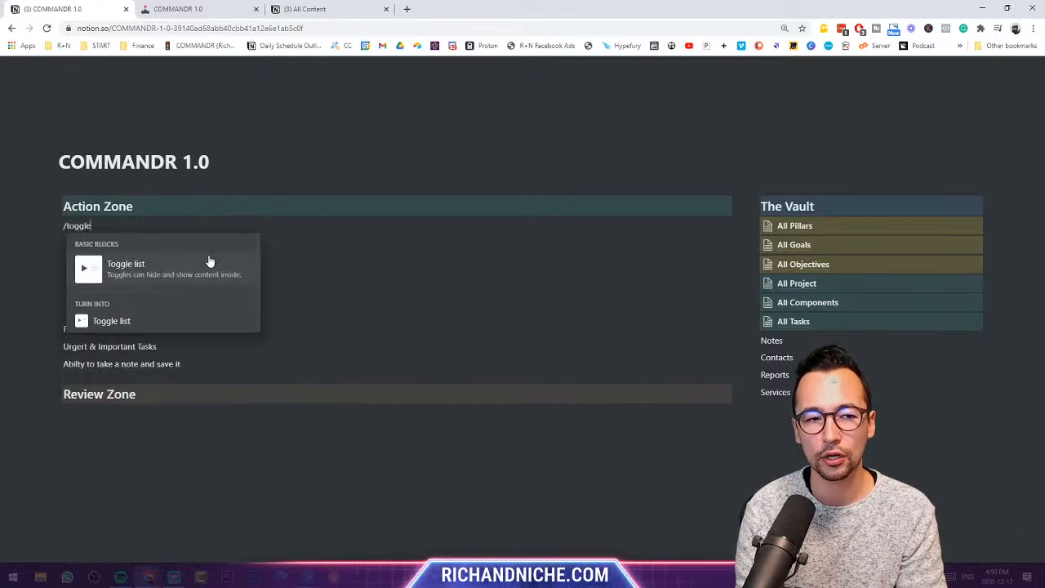
left_click(209, 261)
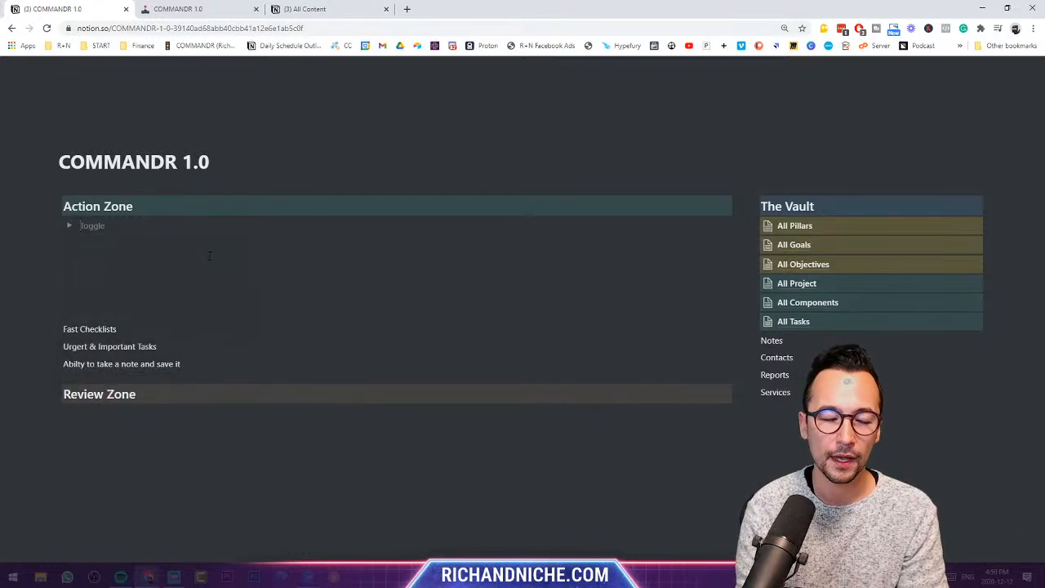
type("Quick Routines")
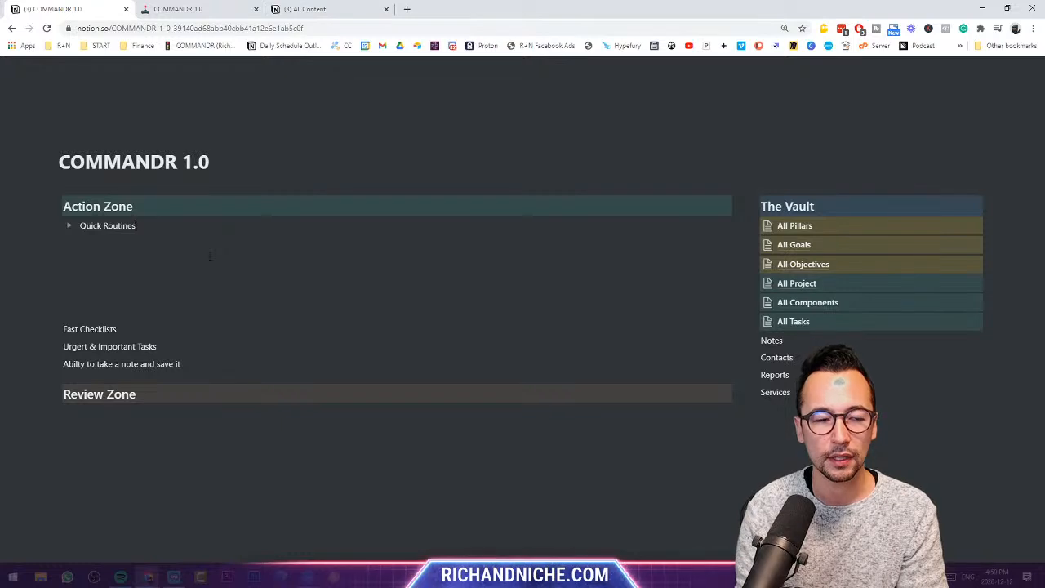
key("Return")
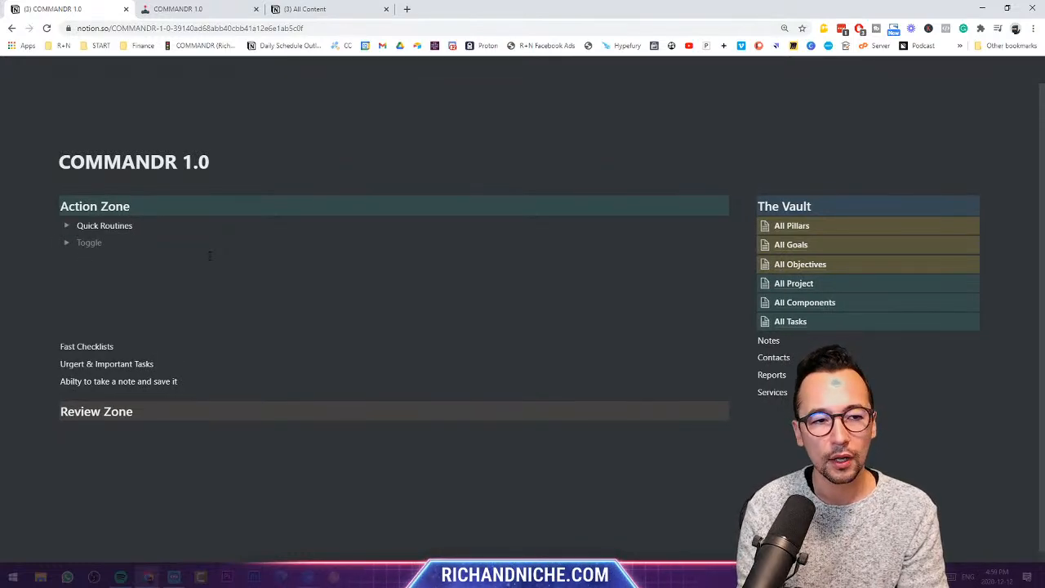
type("Tasks")
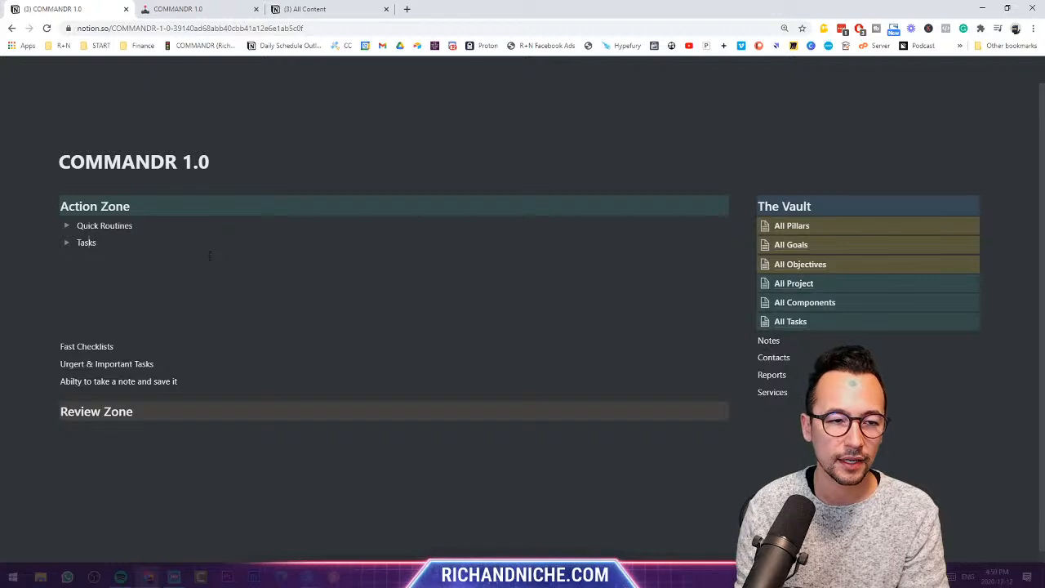
type("Do ")
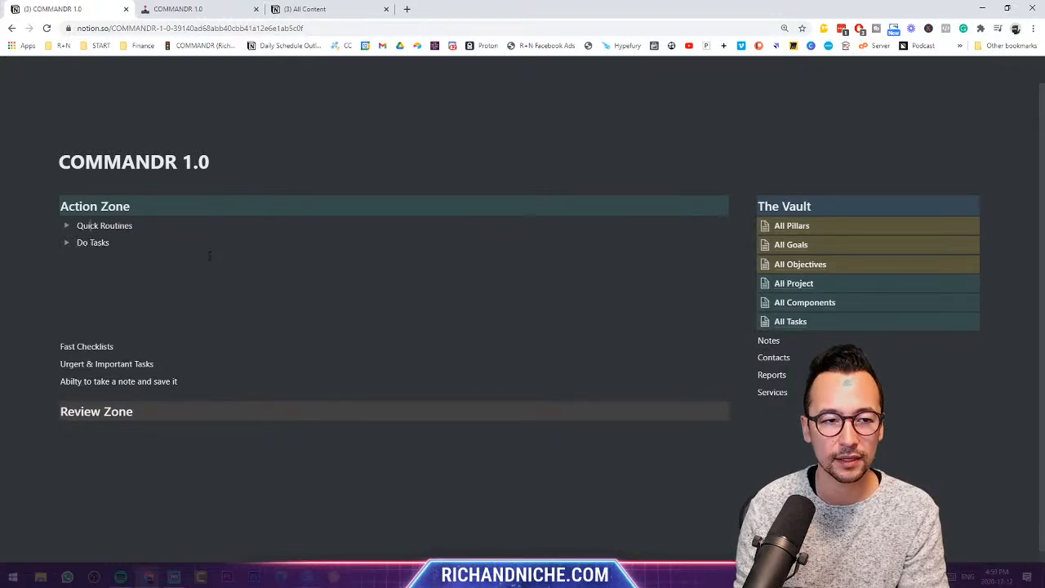
type("Start")
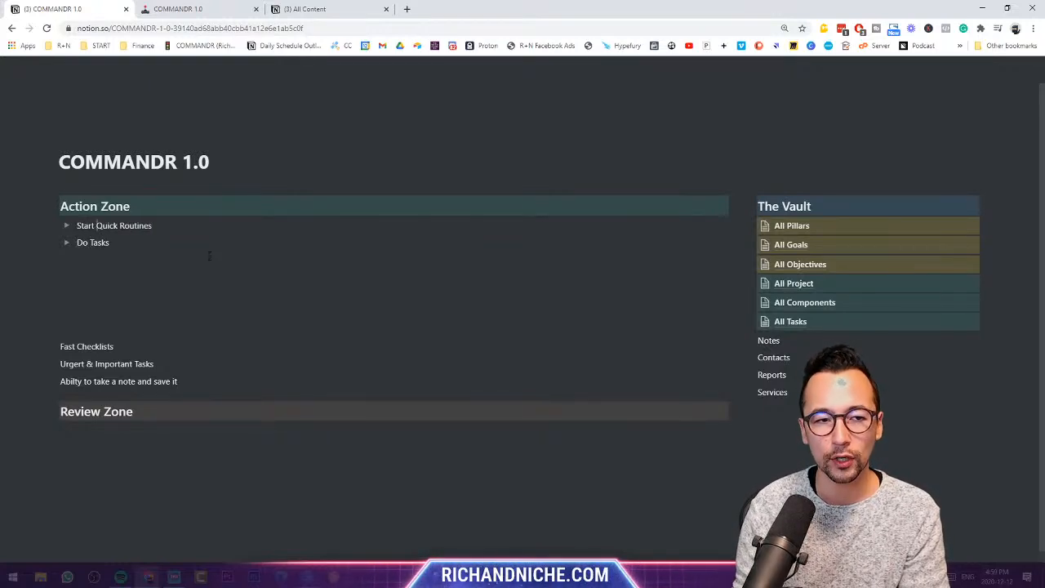
left_click(209, 255)
type("> ")
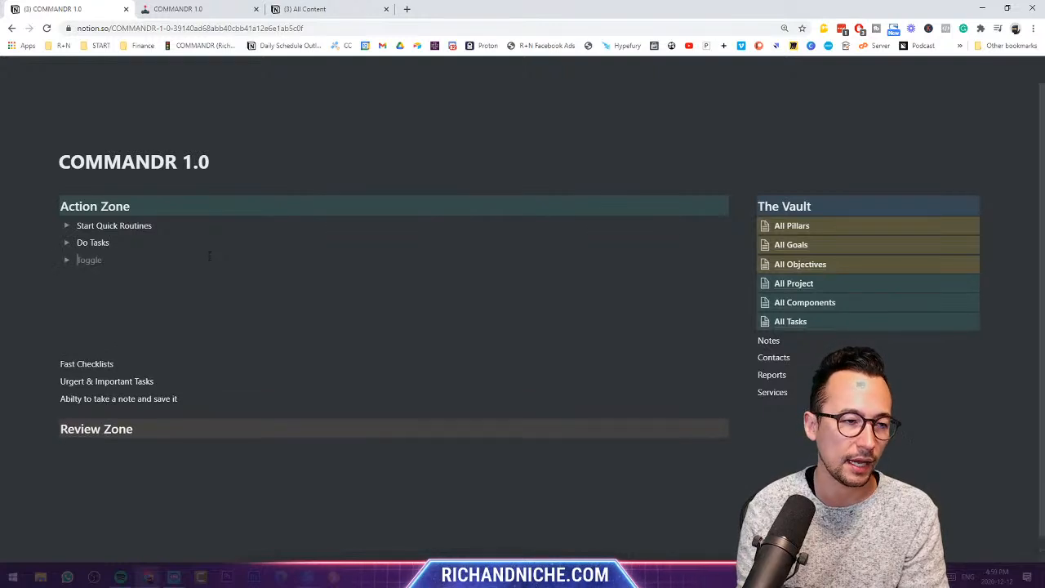
type("Create Note")
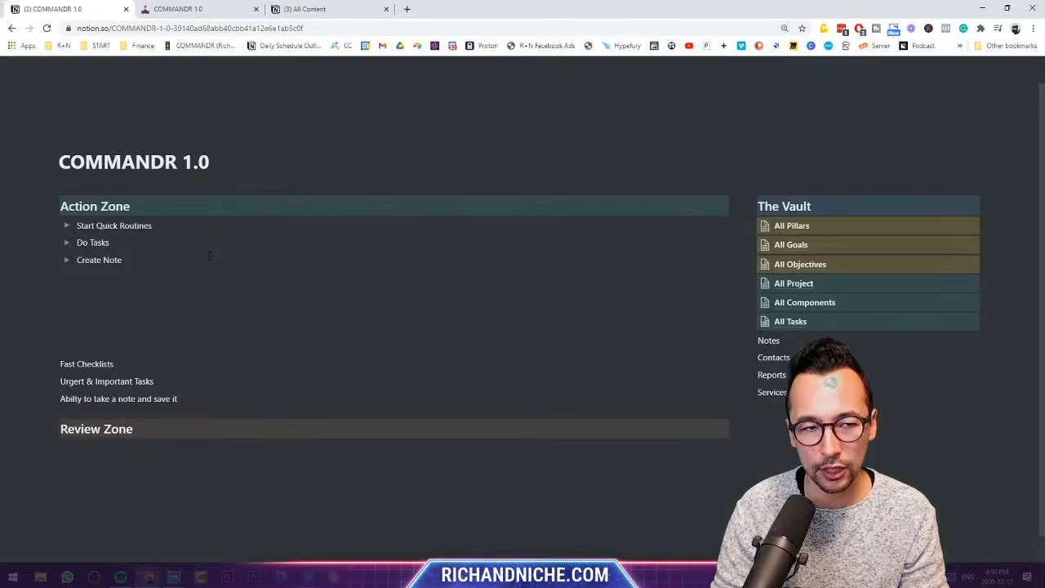
left_click(67, 225)
left_click(114, 242)
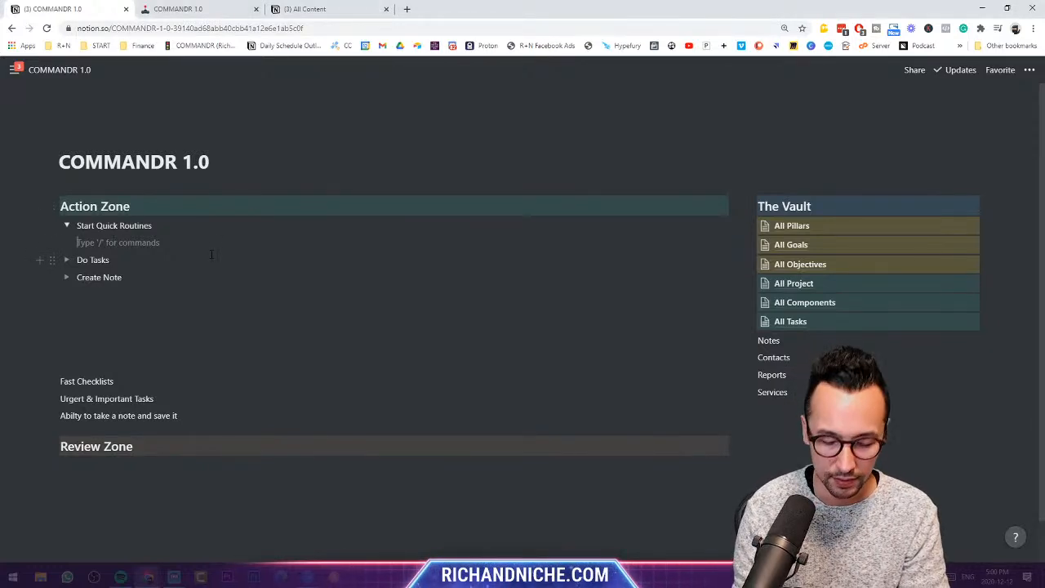
- Insert a Template button block inside Start Quick Routines using /temp
left_click(56, 242)
scroll(239, 283, "down", 15)
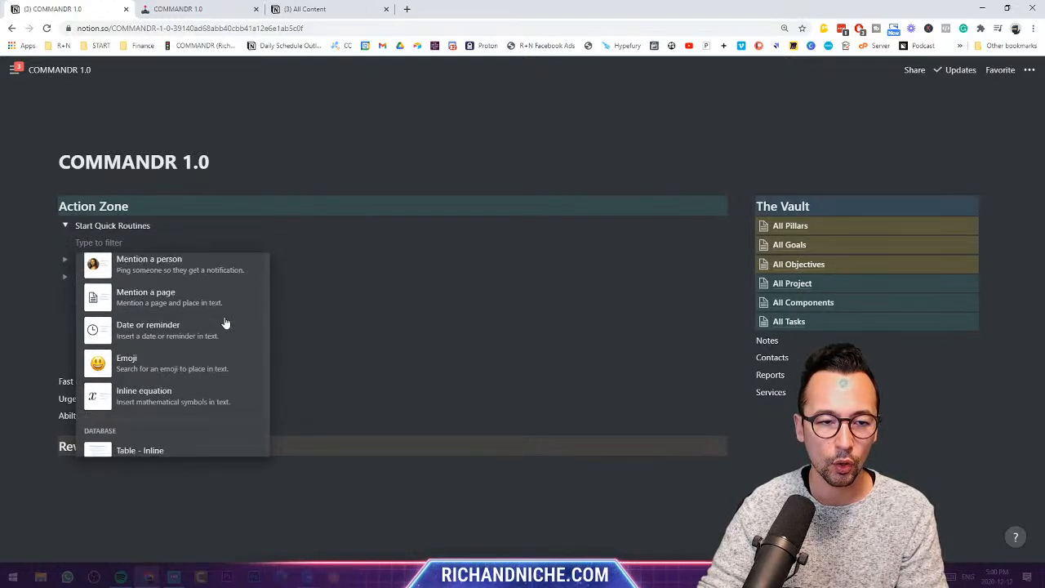
scroll(225, 347, "down", 5)
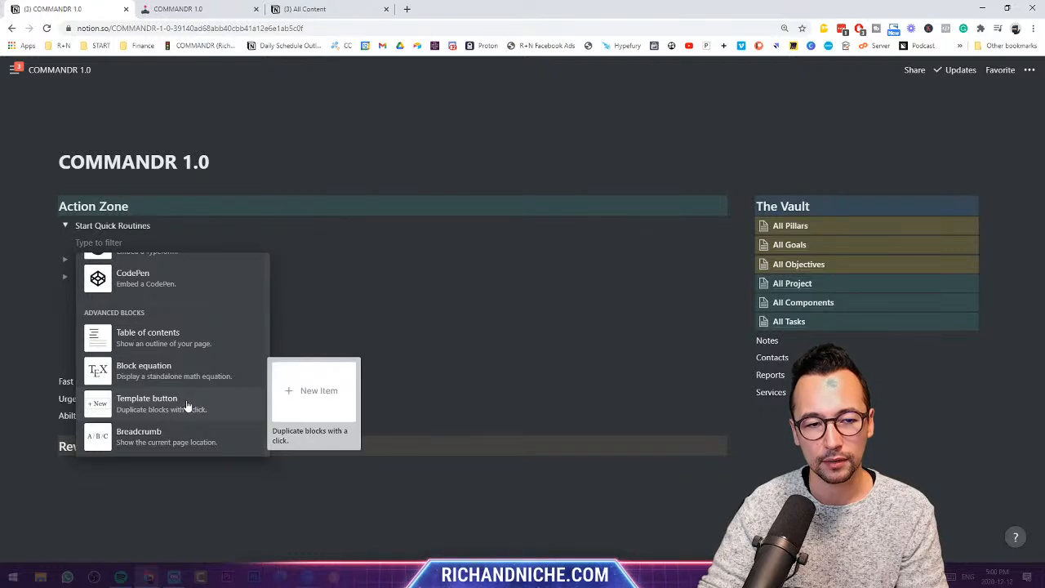
left_click(137, 245)
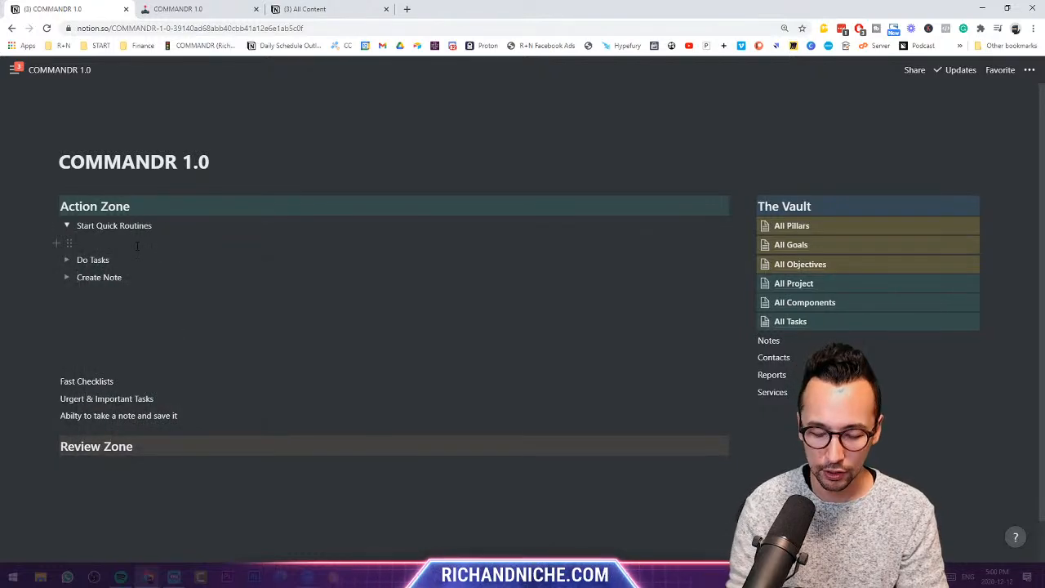
type("/")
left_click(137, 245)
type("/")
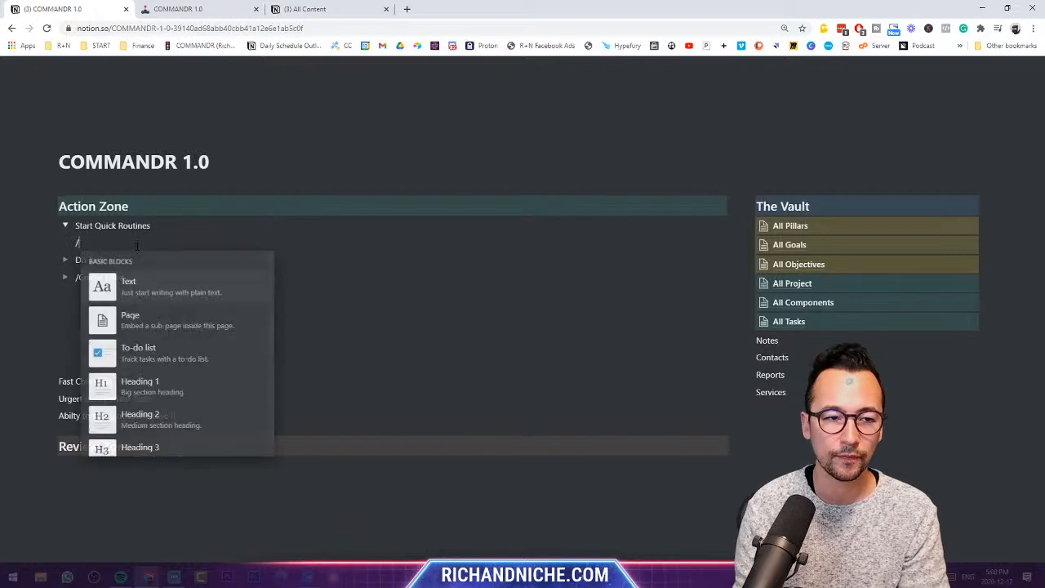
type("temp")
key("Return")
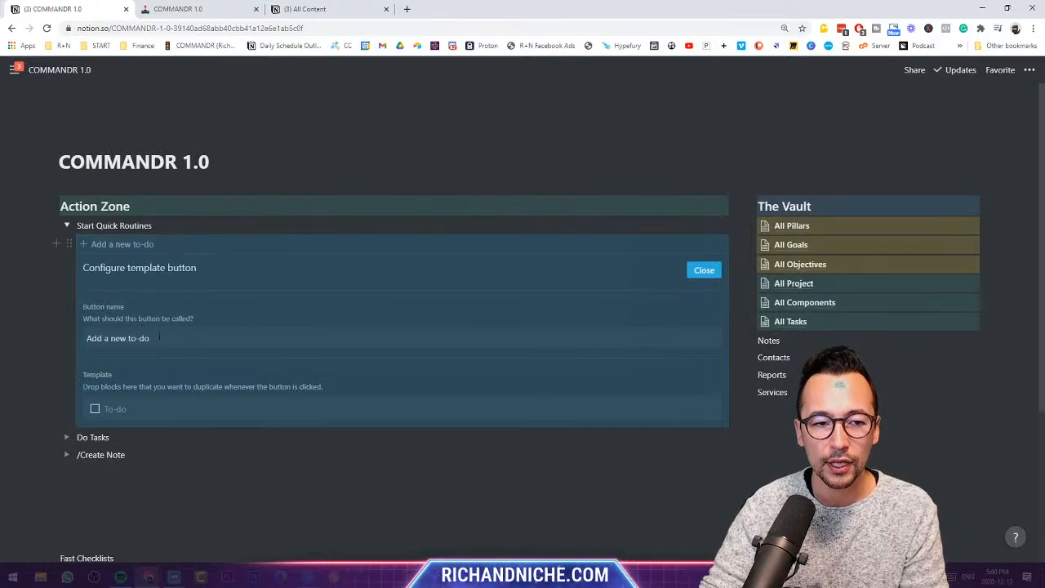
- Rename the template button to 'Morning Routine'
left_click_drag(153, 338, 92, 338)
triple_click(116, 338)
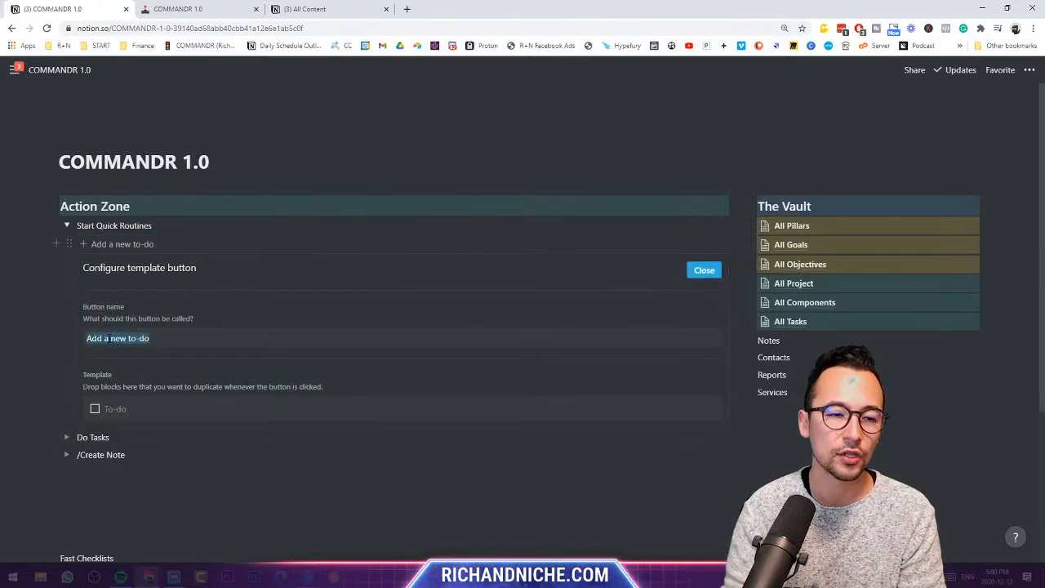
type("Morn")
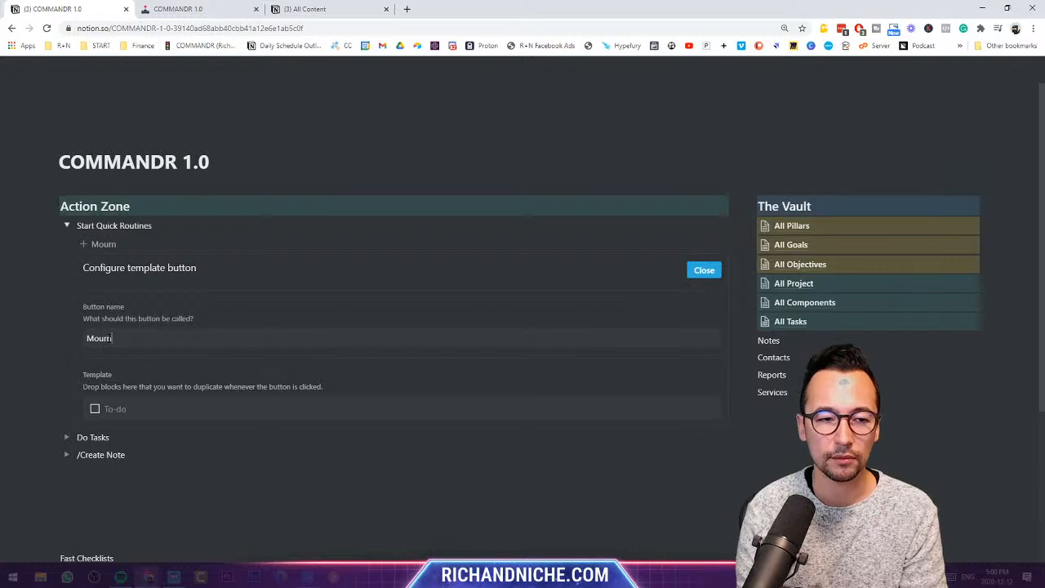
type("ing Routine")
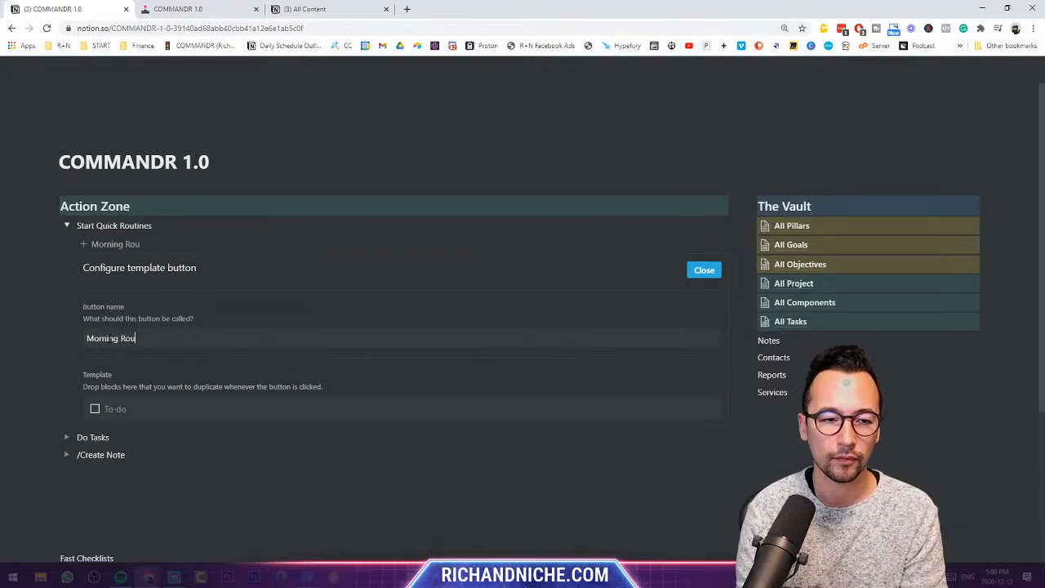
- Fill its template with to-dos Brush Teeth, Meditation, Reading and Coffee, and finish the settings
left_click(144, 411)
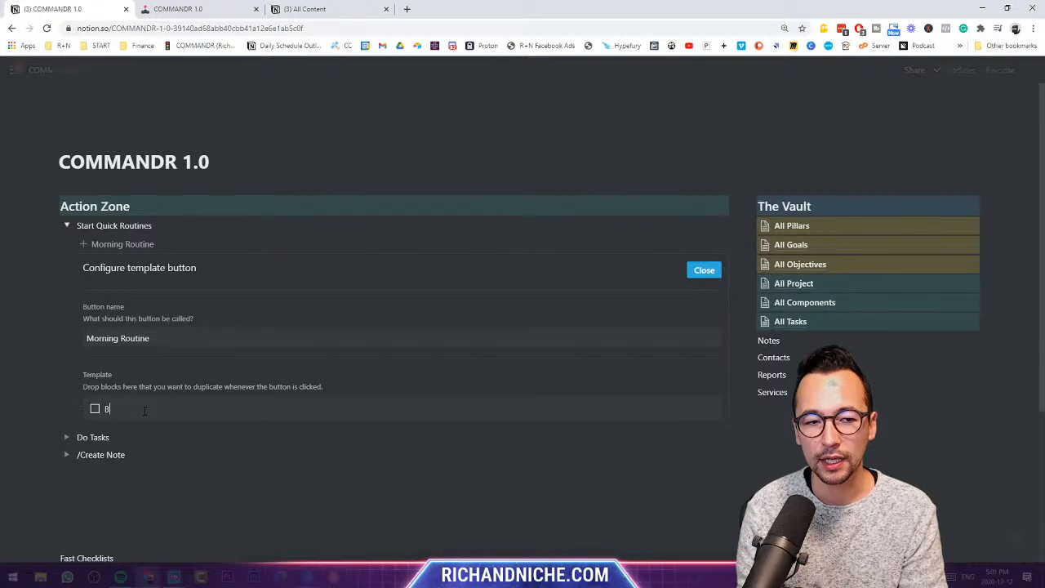
type("Brush Teeth")
key("Return")
type("Meditation")
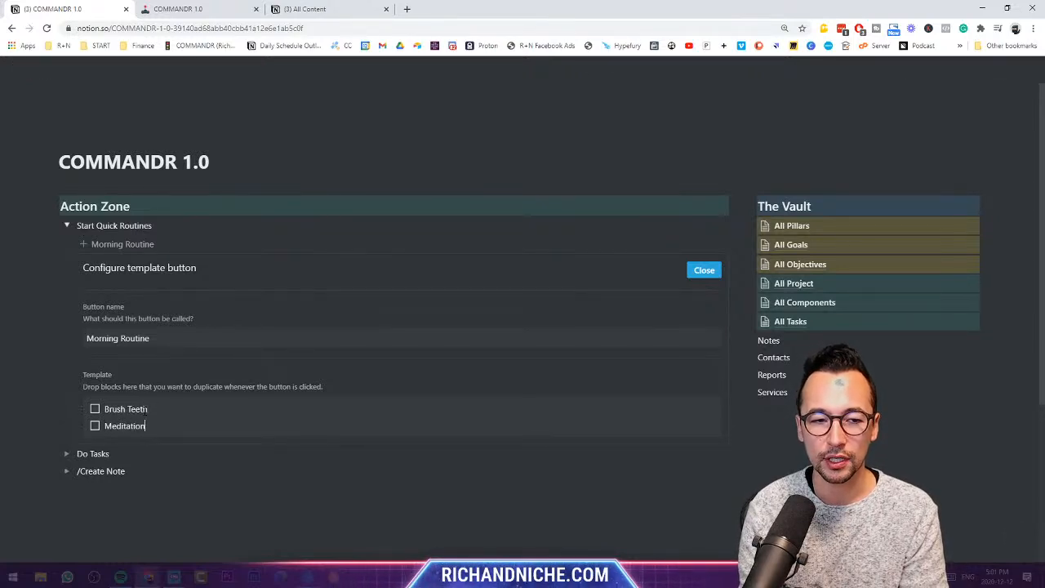
key("Return")
type("Reading")
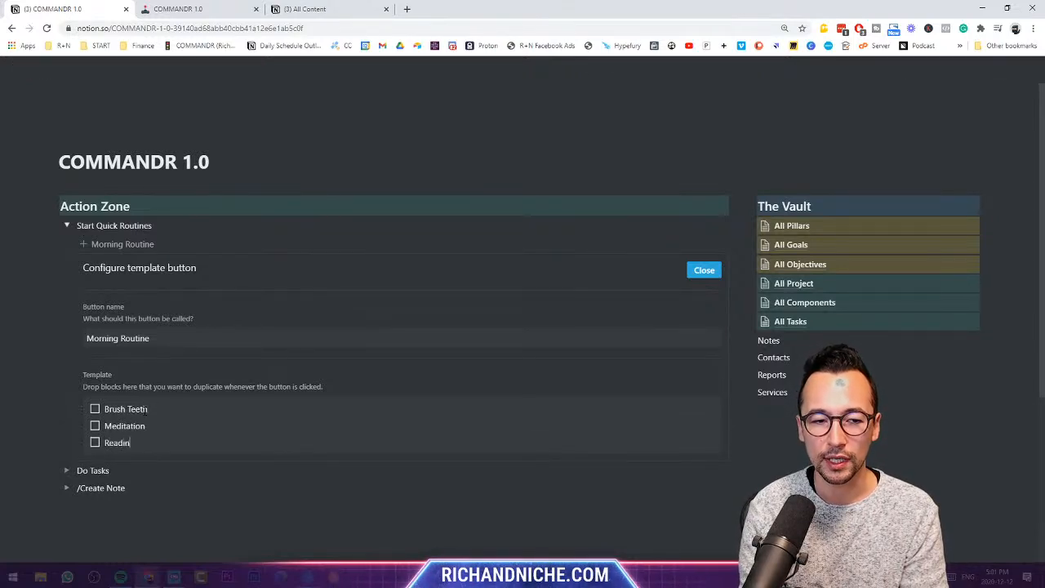
key("Return")
type("Coffee")
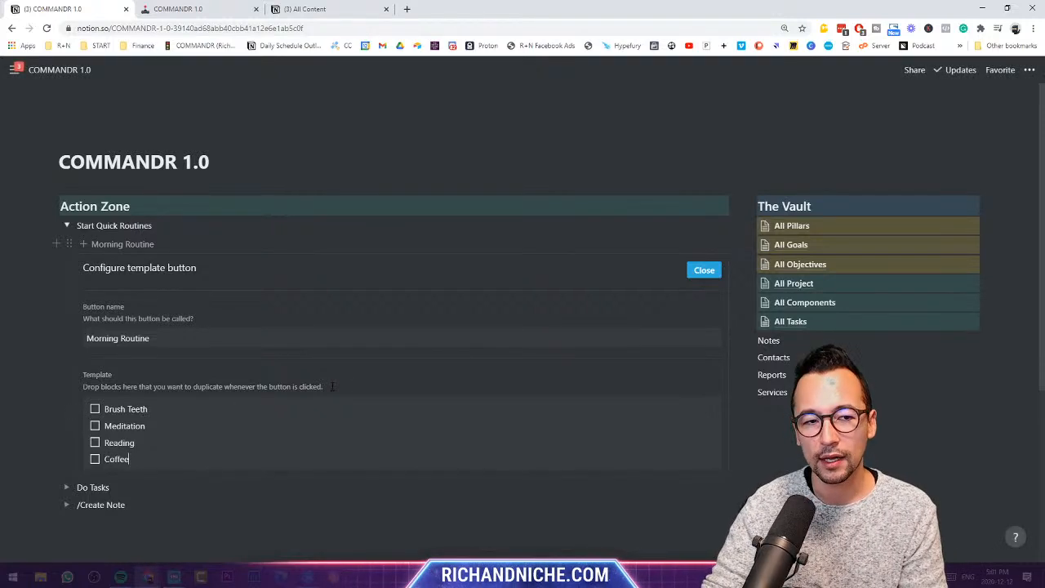
left_click(704, 271)
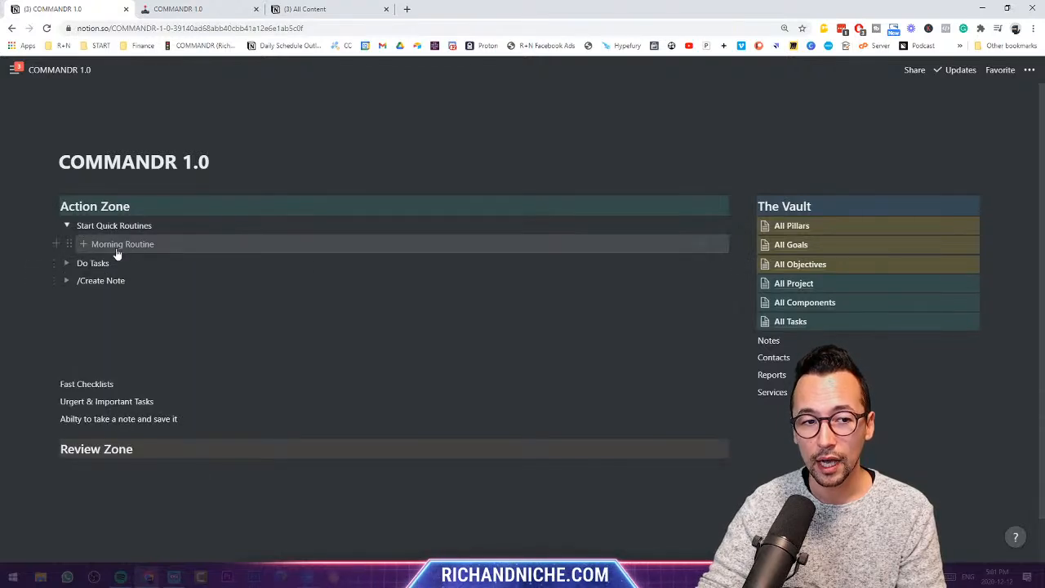
- Remove the stray slash before Create Note and insert the Morning Routine checklist
left_click(81, 280)
key("BackSpace")
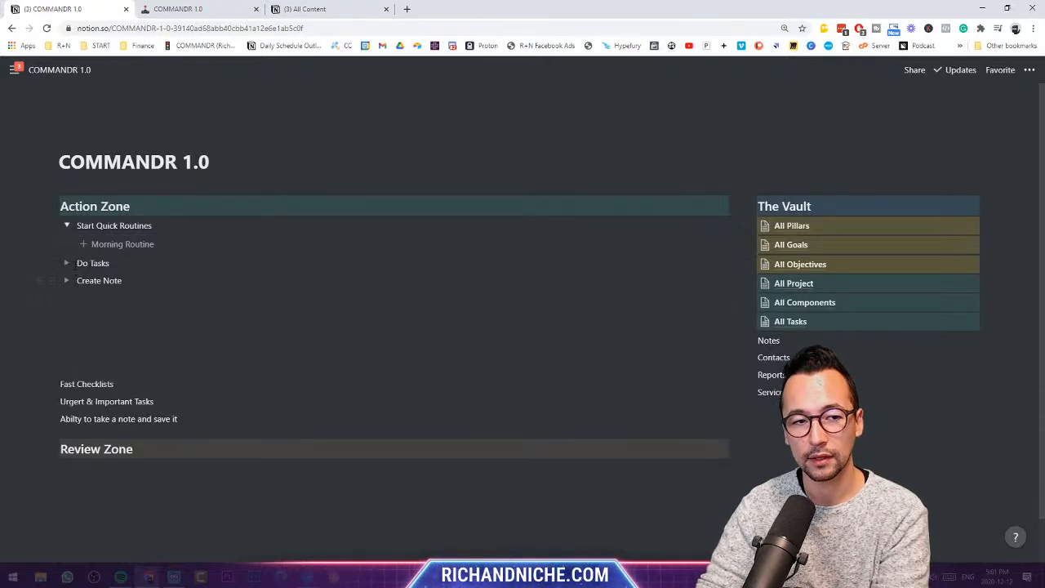
left_click(67, 226)
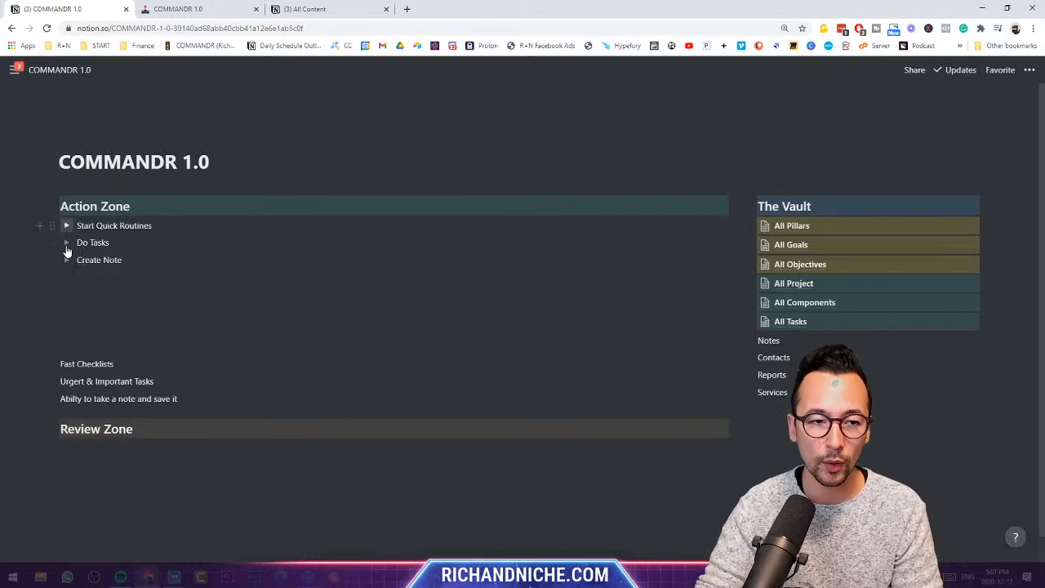
left_click(66, 226)
left_click(122, 243)
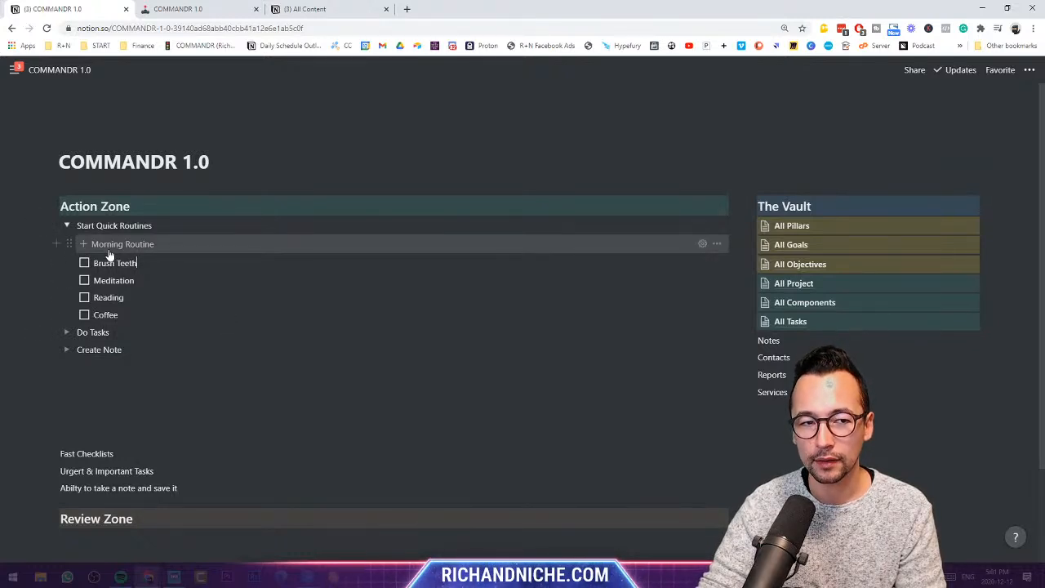
- Empty the Morning Routine button's template by deleting its four to-dos
left_click(702, 243)
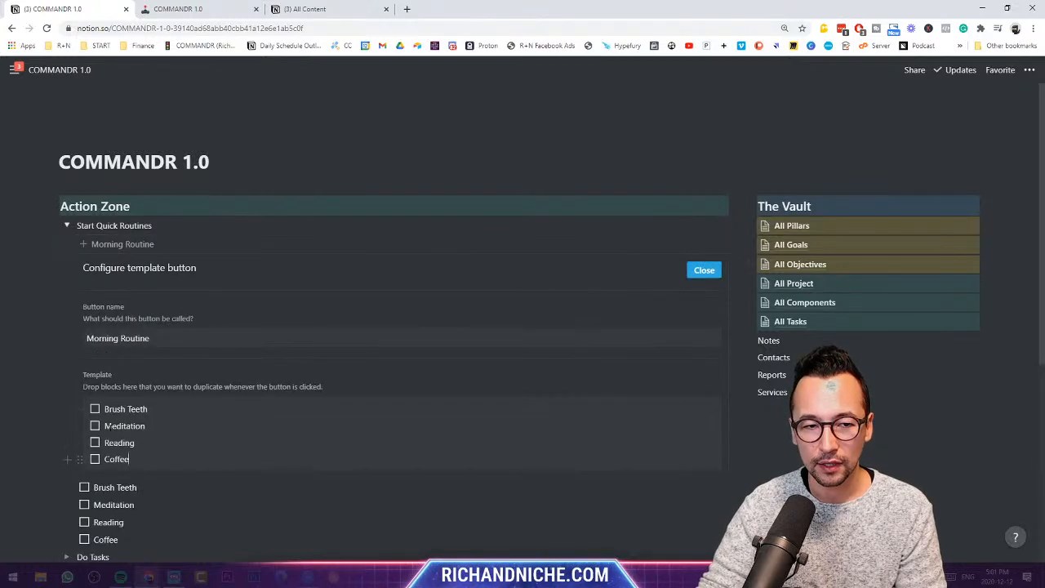
left_click_drag(81, 465, 81, 411)
key("BackSpace")
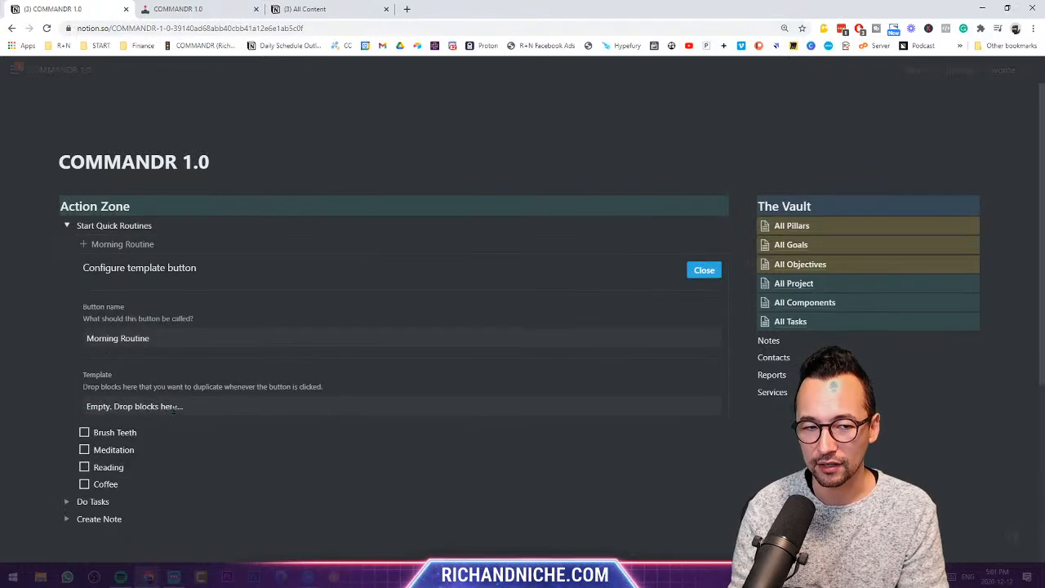
key("Escape")
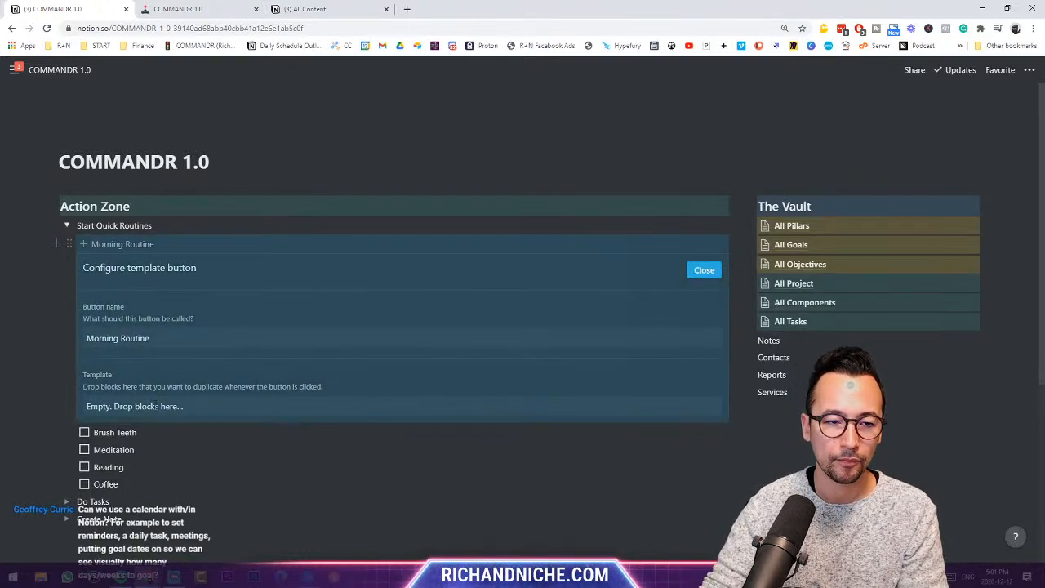
- Delete the four leftover Morning Routine checklist items from Start Quick Routines
left_click(703, 270)
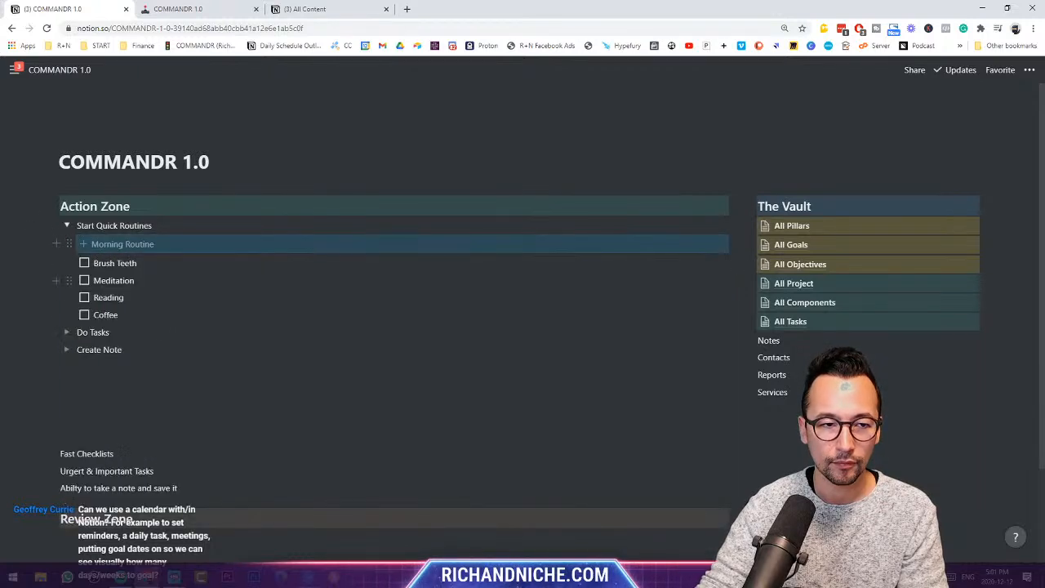
left_click_drag(117, 314, 65, 263)
key("Delete")
- Put the All Pillars link into the Morning Routine button's template
left_click(70, 243)
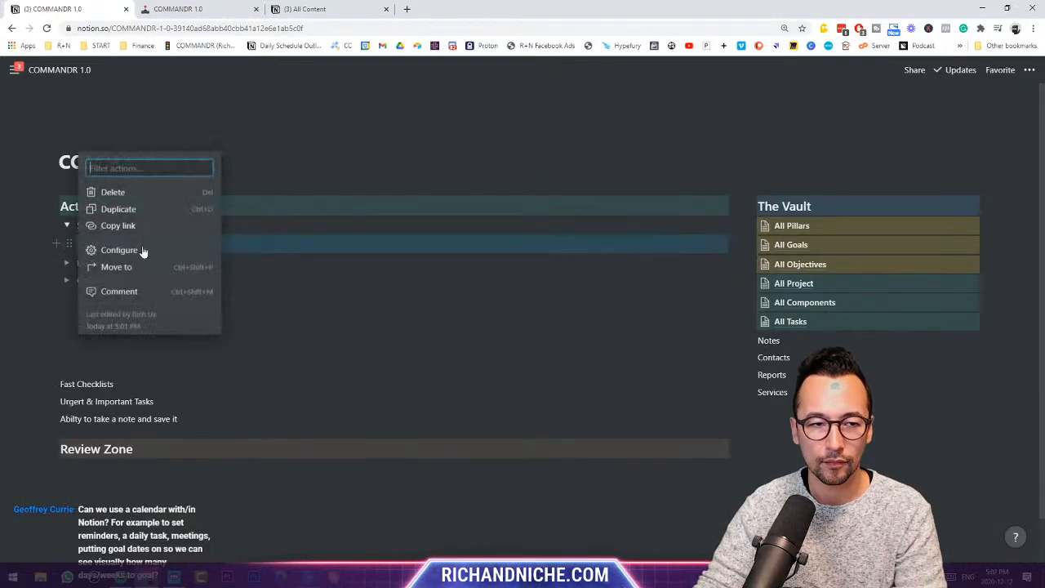
left_click(143, 251)
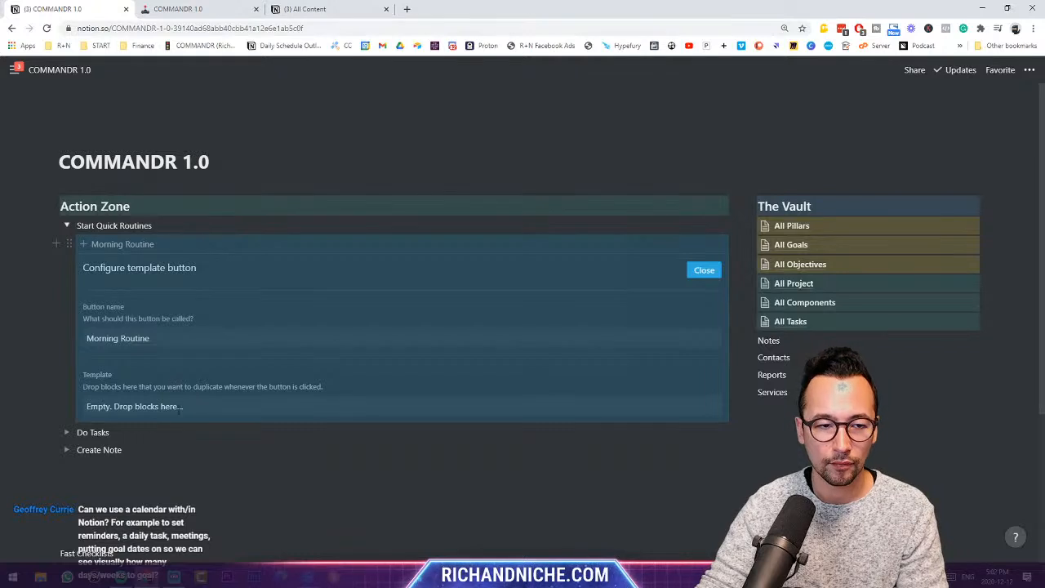
left_click_drag(748, 226, 210, 400)
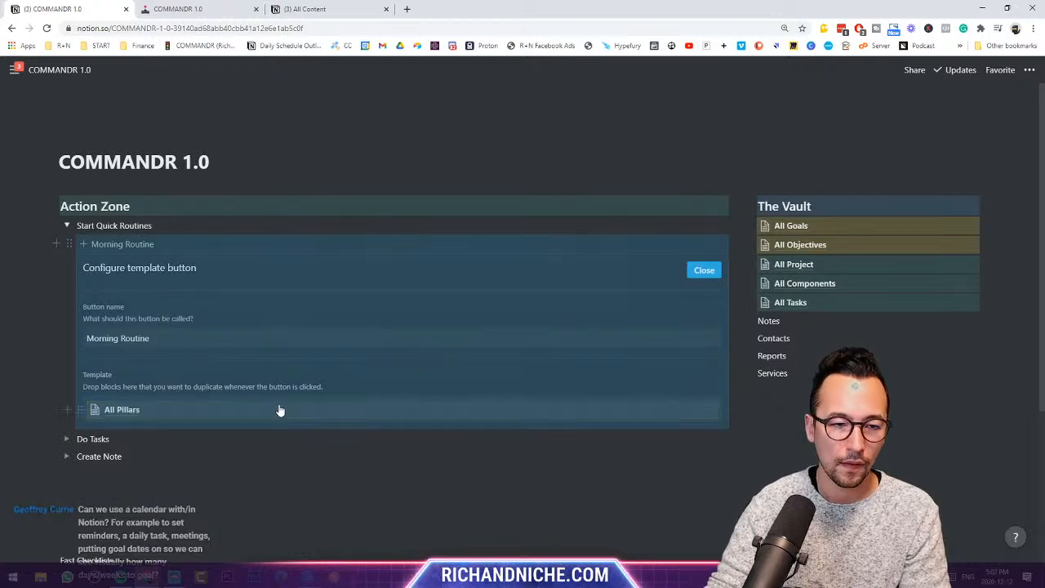
left_click(280, 408)
- Test the Morning Routine button and check the All Pillars link it inserts
left_click(58, 70)
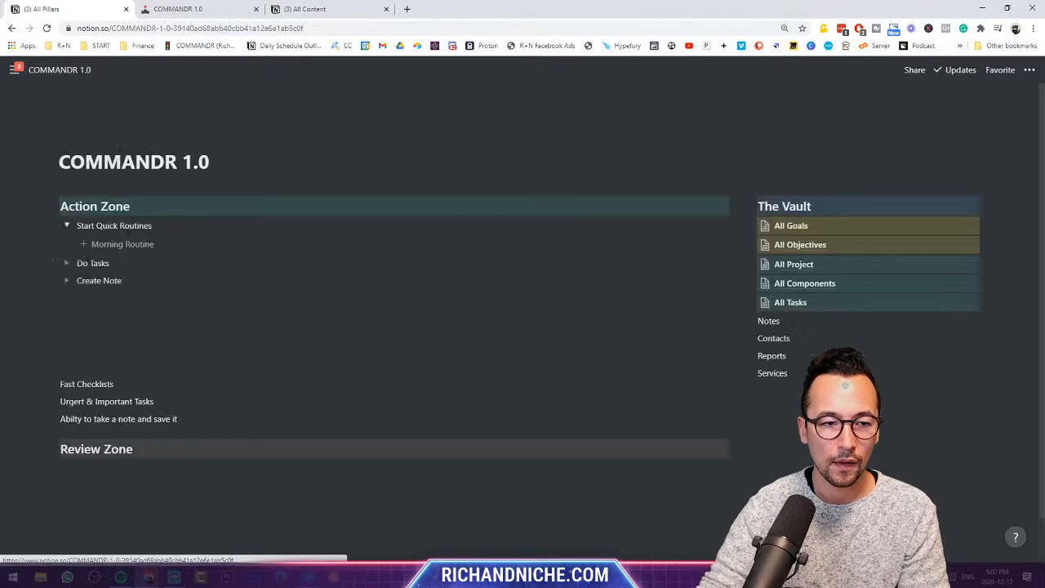
left_click(135, 245)
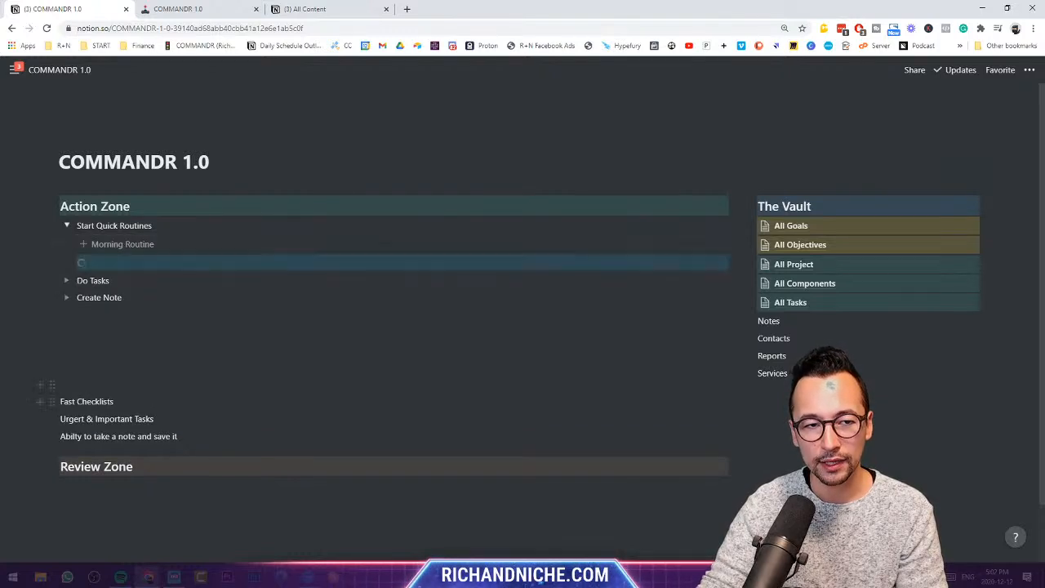
left_click(79, 72)
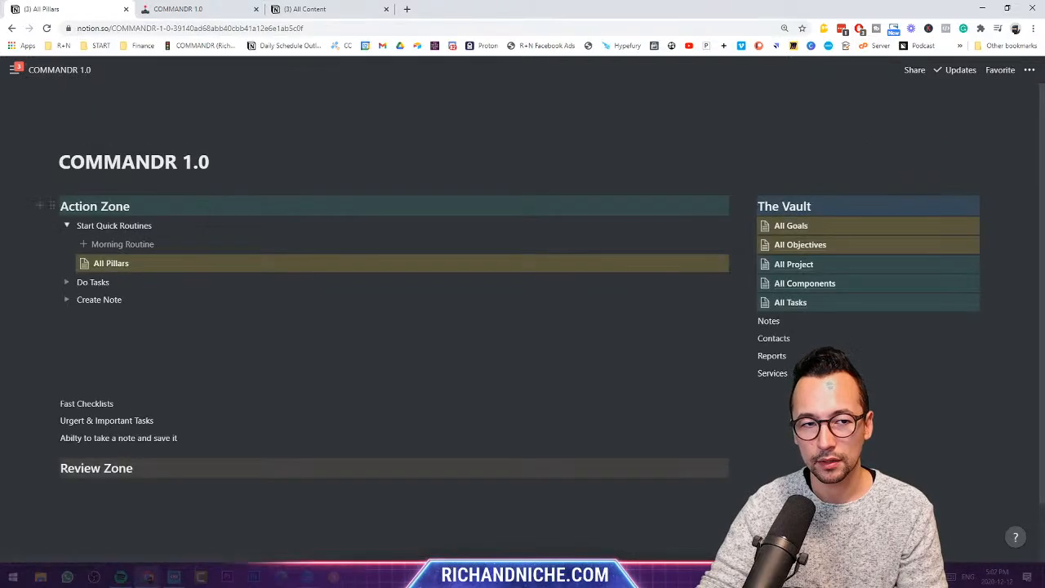
left_click(112, 263)
left_click(76, 72)
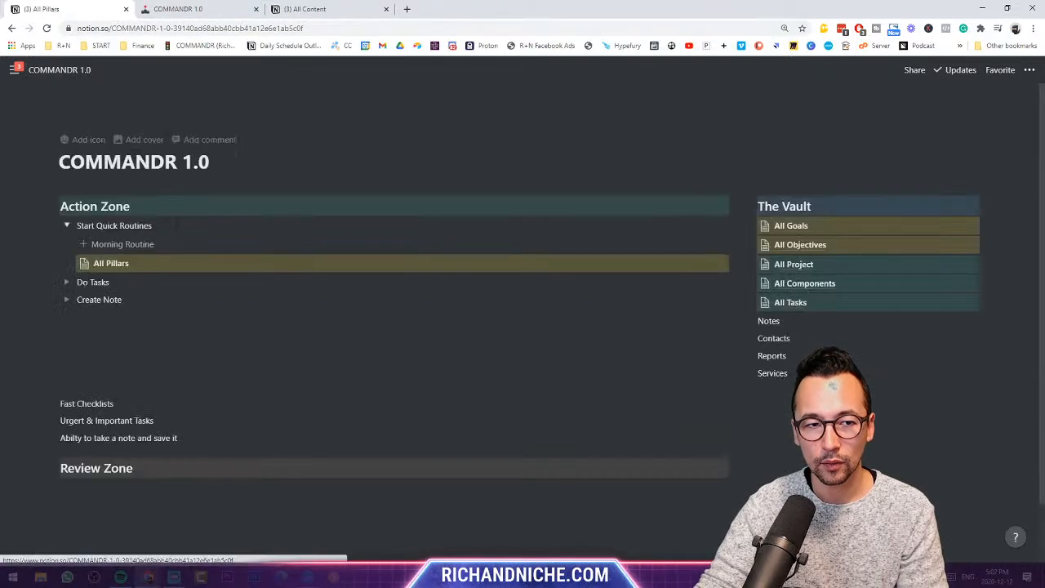
left_click(135, 247)
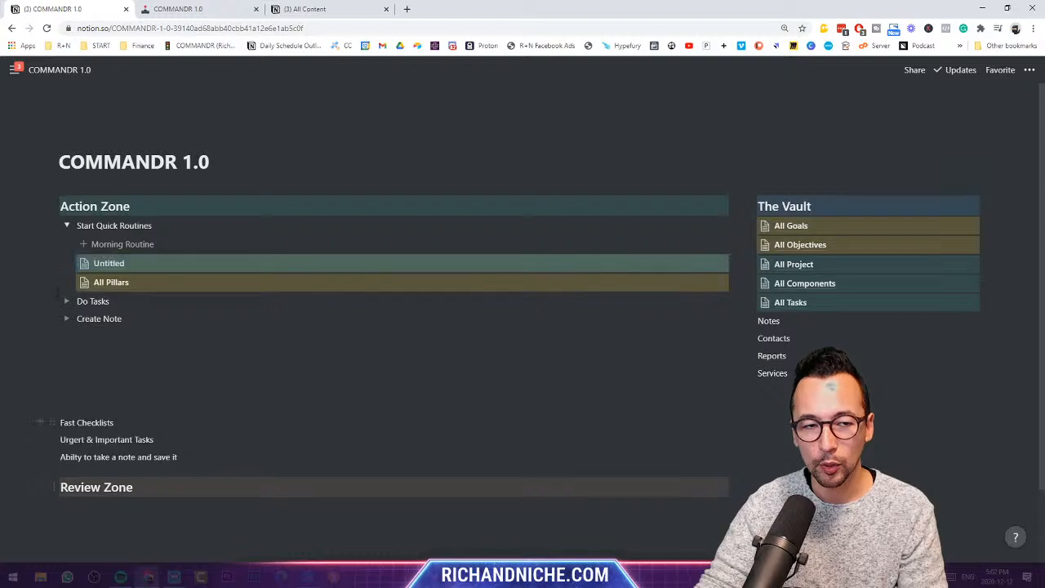
left_click(88, 262)
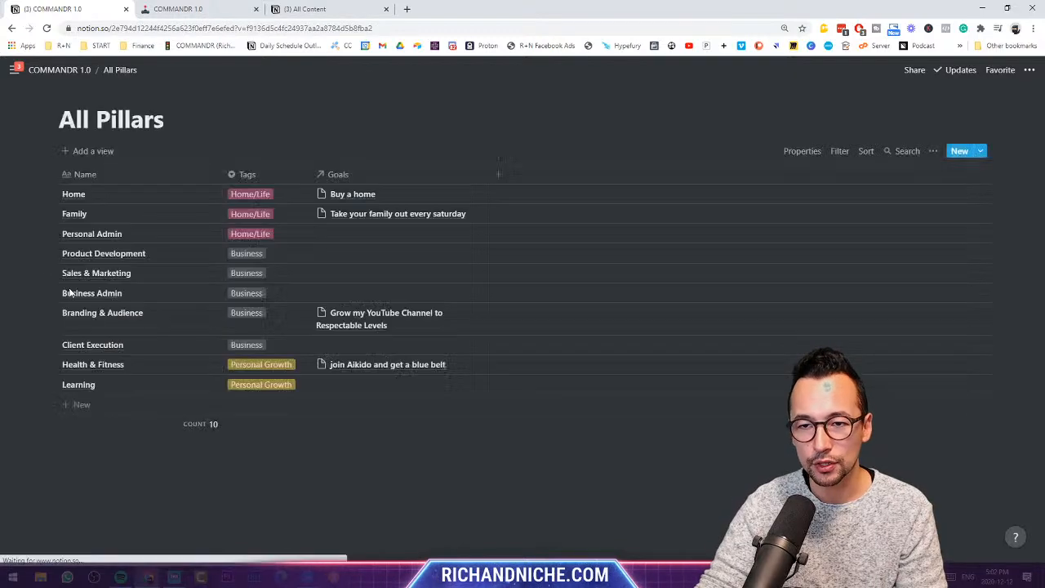
left_click(82, 70)
- Delete the duplicate All Pillars link and move the remaining one back into The Vault
left_click(70, 283)
left_click(110, 215)
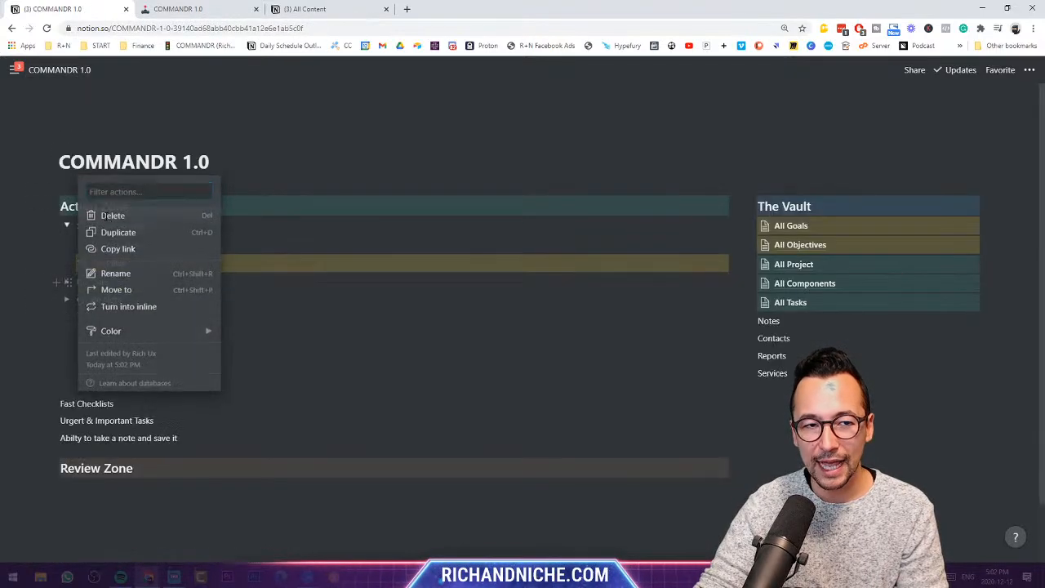
left_click(69, 263)
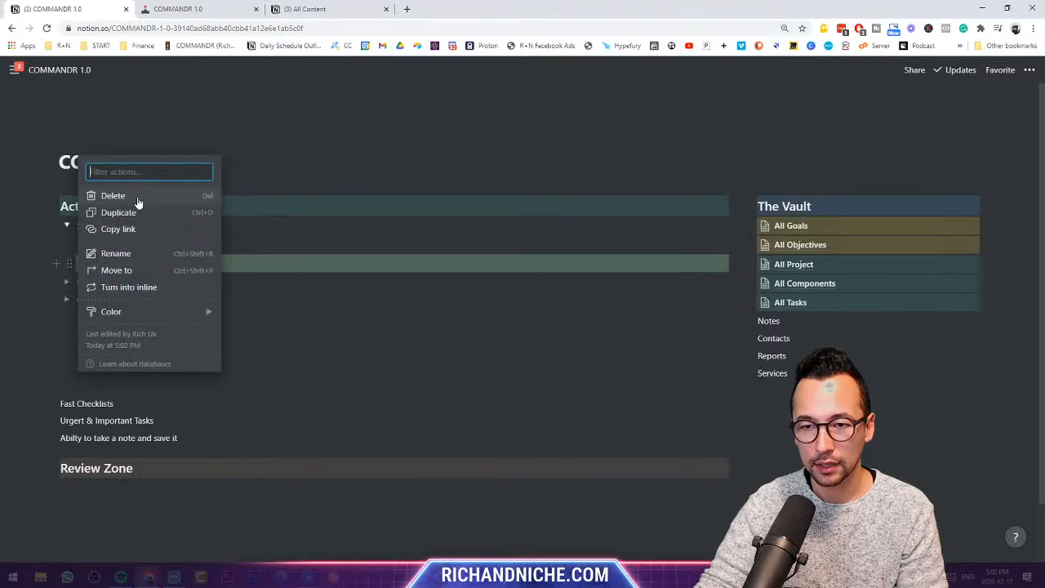
left_click(259, 210)
left_click_drag(67, 262, 828, 225)
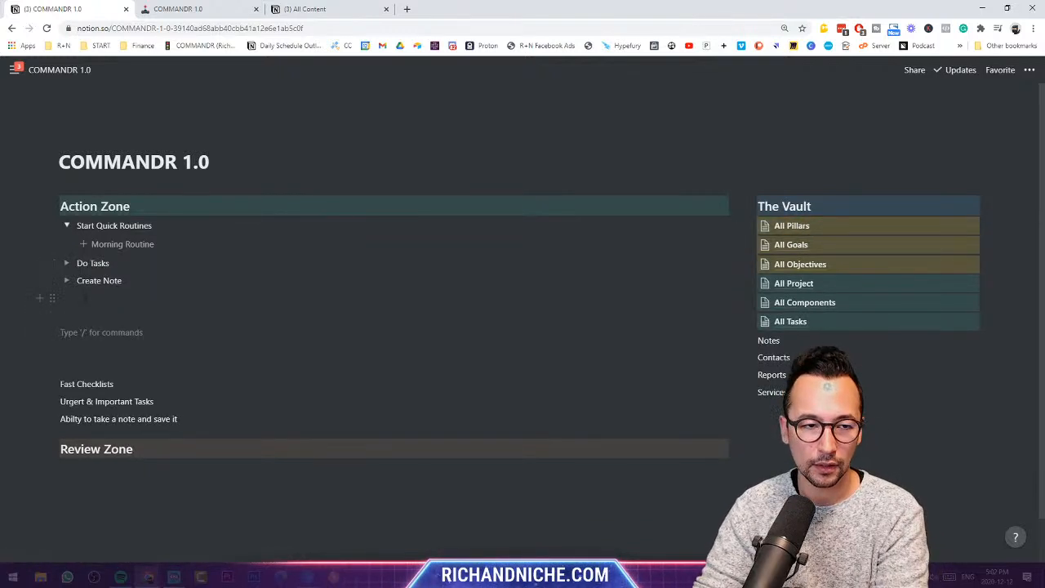
- Remove the empty lines under Create Note and add a template button below Morning Routine
key("BackSpace")
key("BackSpace")
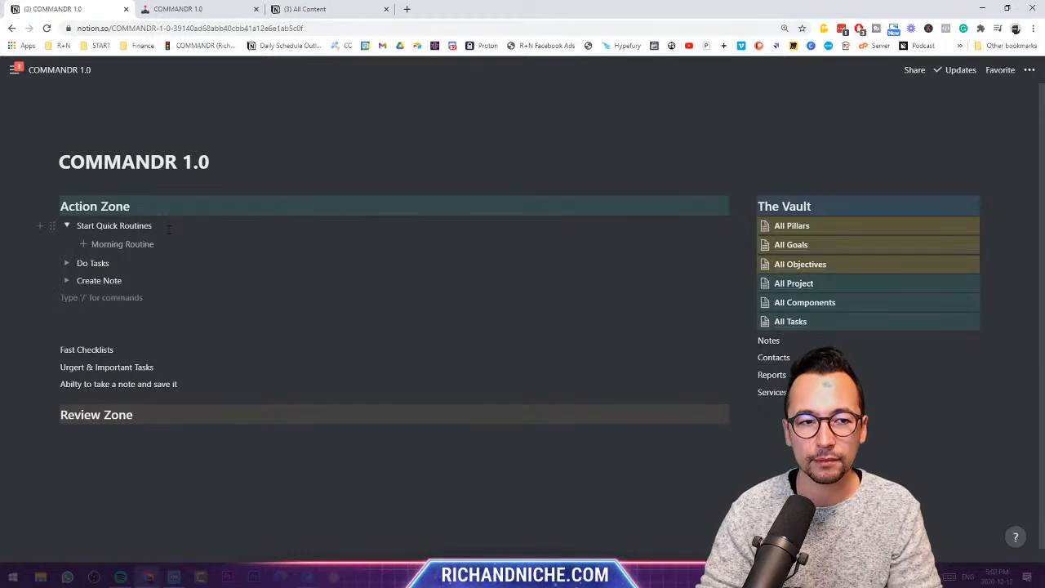
left_click(172, 228)
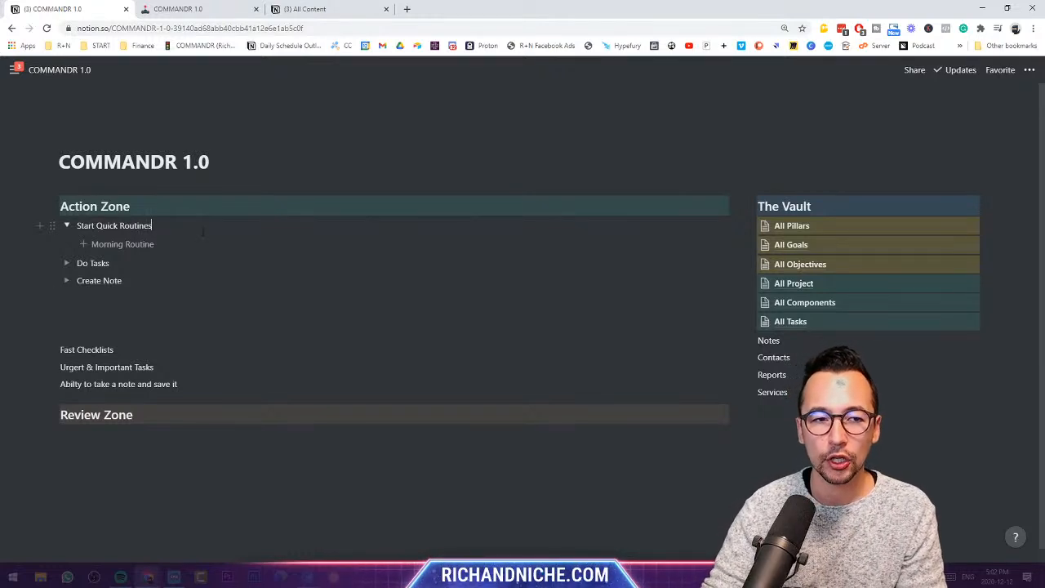
left_click(107, 262)
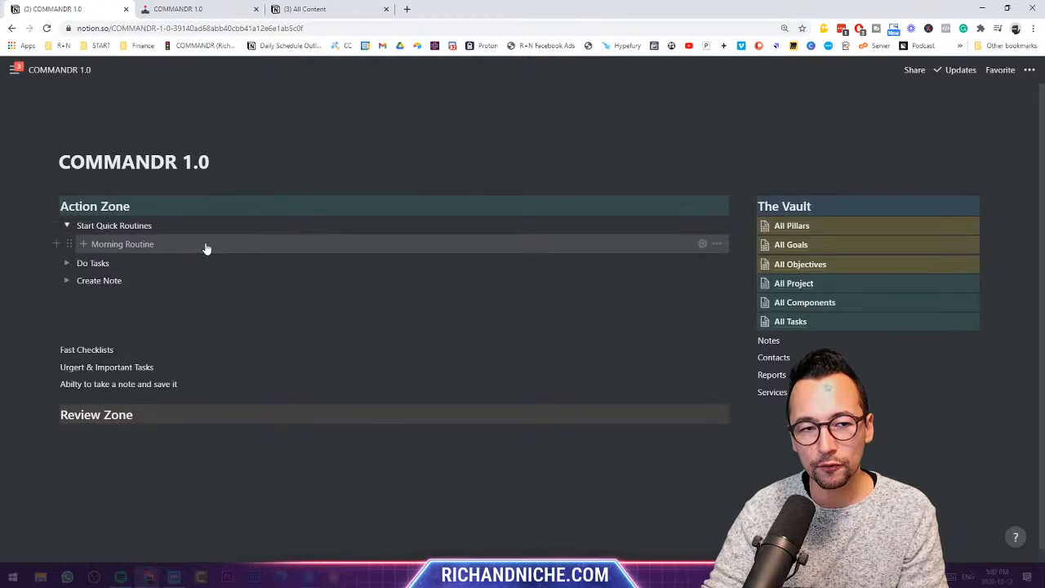
left_click(59, 245)
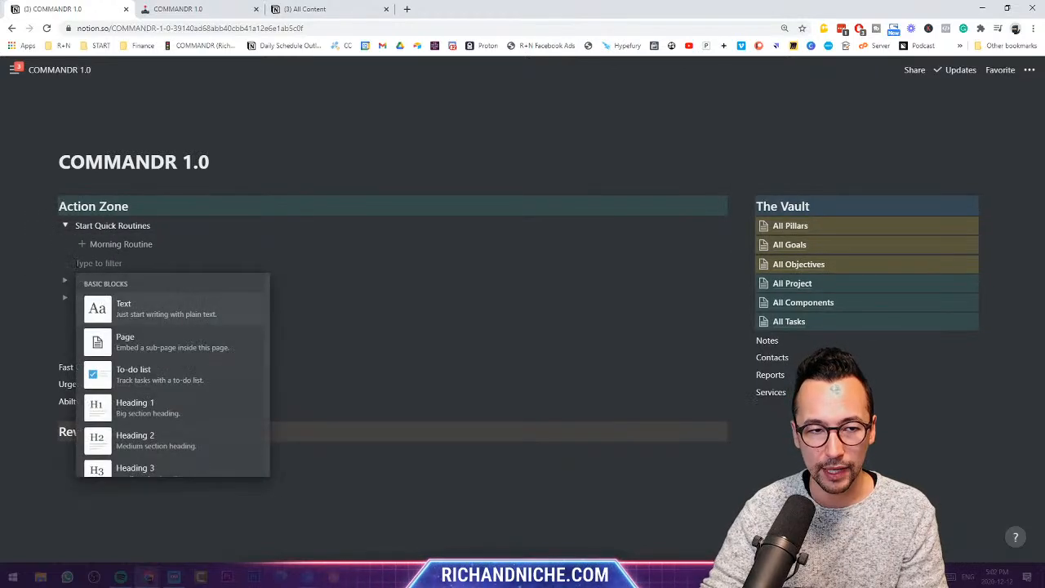
type("tem")
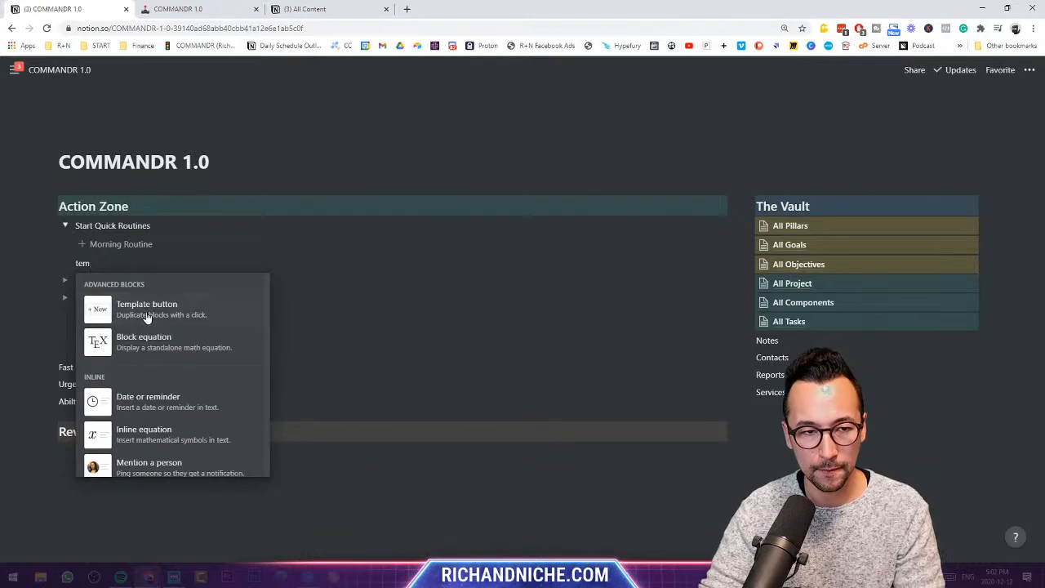
left_click(139, 316)
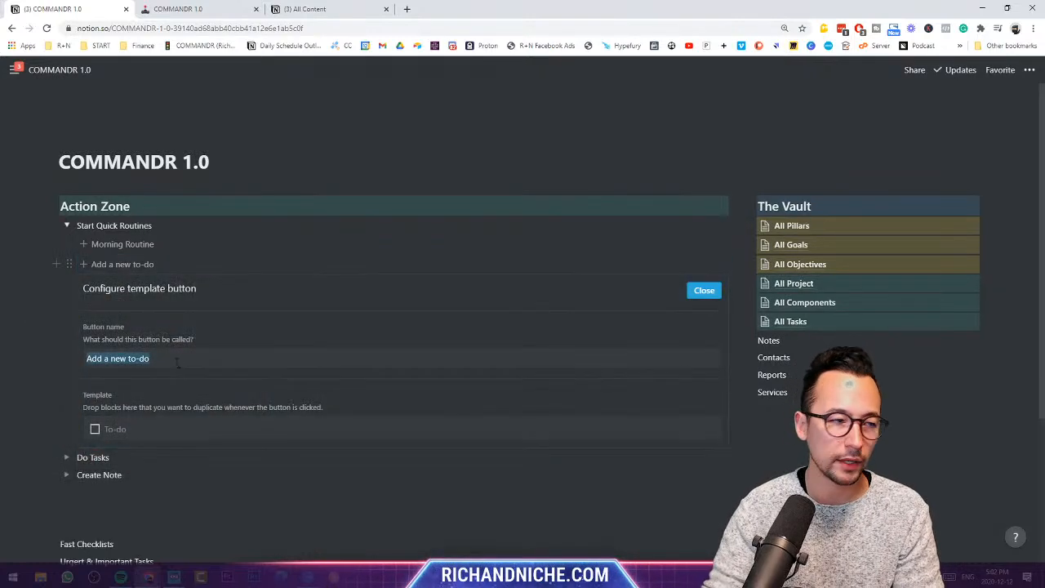
- Name it Client Sweep with to-dos Check Slack, Instagram, FB Page, Twitter and Linkedin
type("Client Sw")
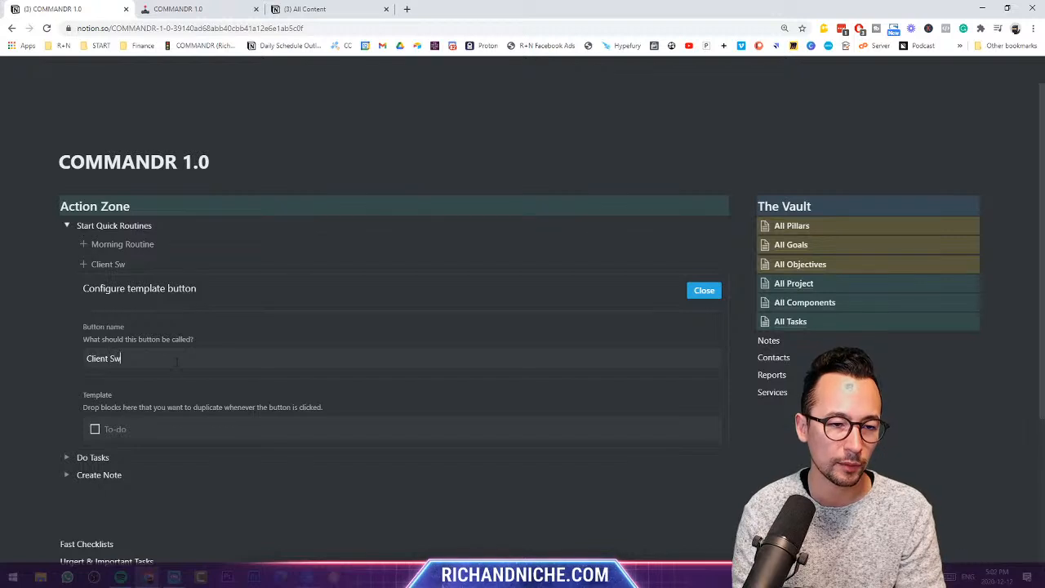
type("eep")
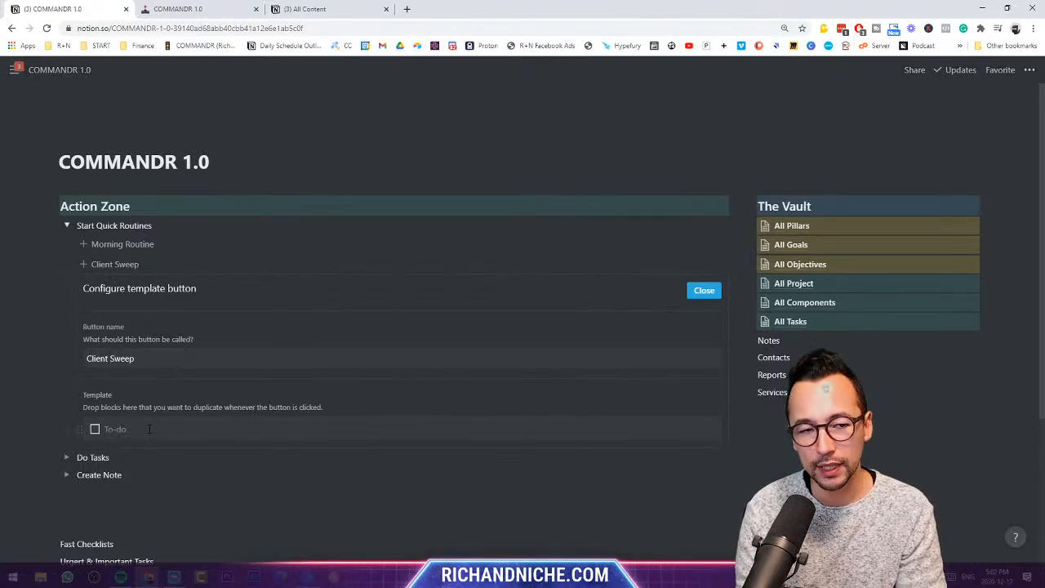
type("Check Slack")
key("Return")
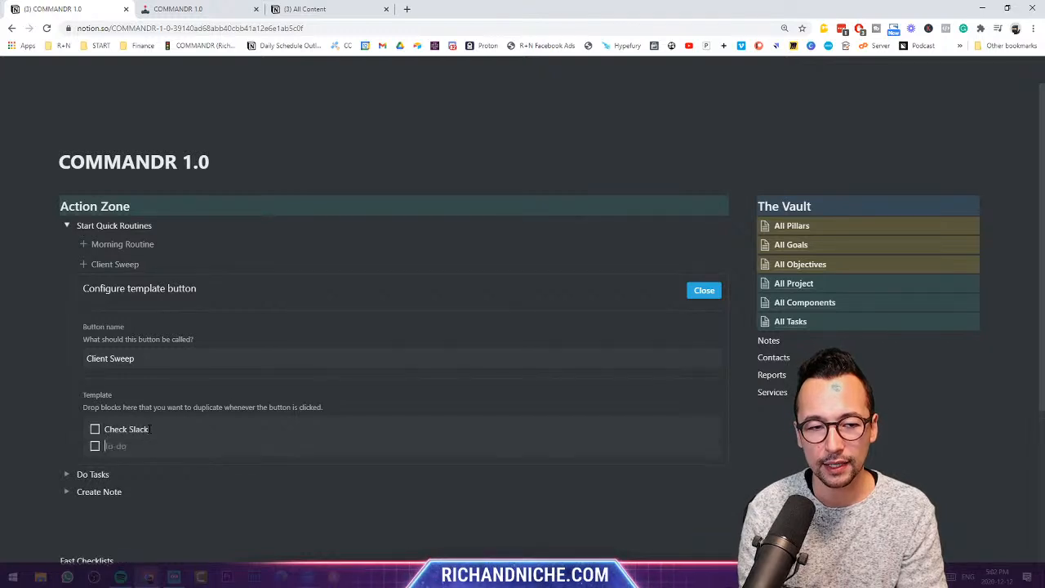
type("Check Instg")
type("gram")
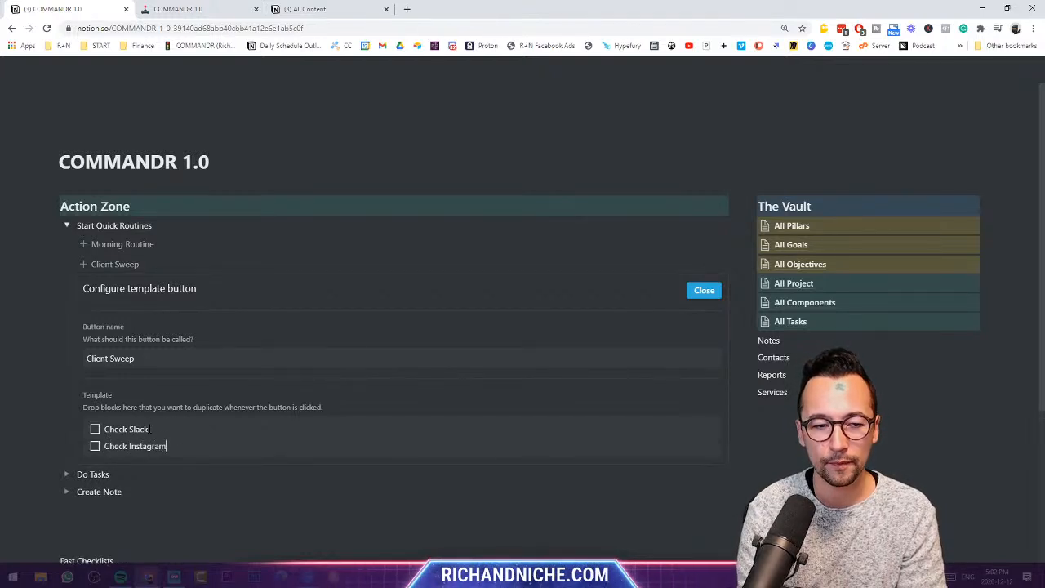
key("Return")
type("Check FB Page")
key("Return")
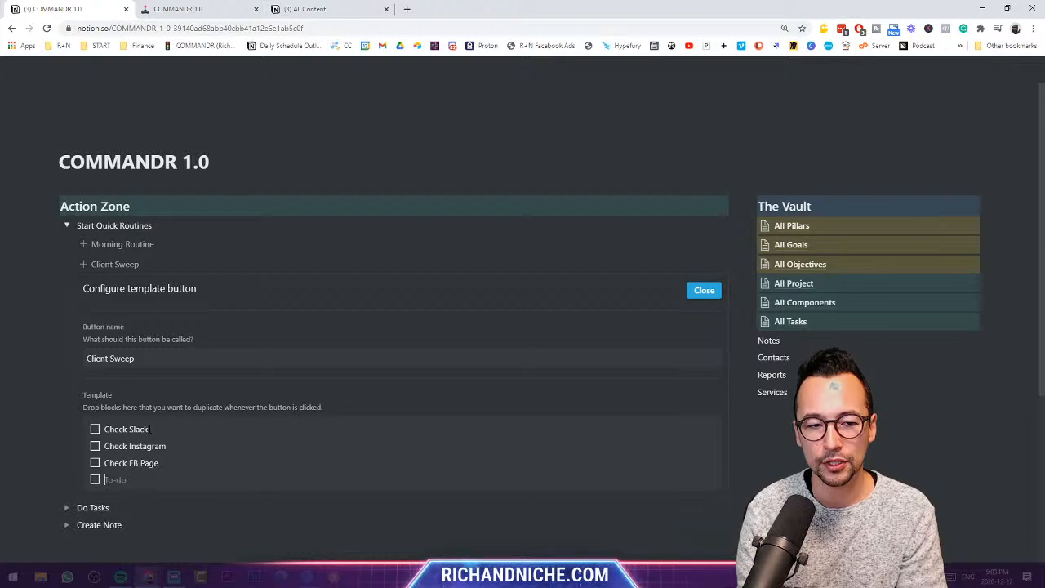
type("Check Twitter")
key("Return")
type("Chec")
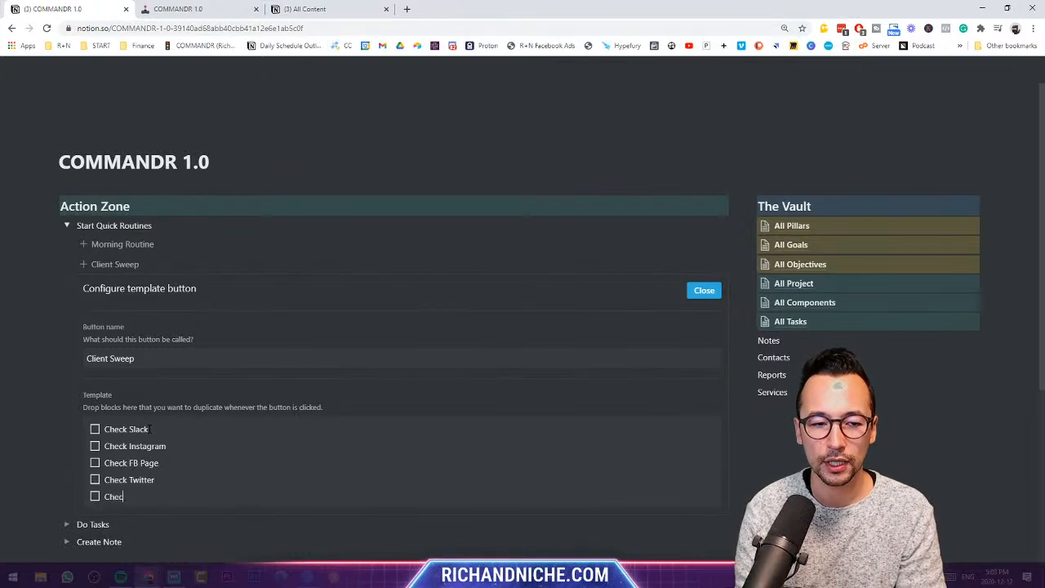
type("k Linked")
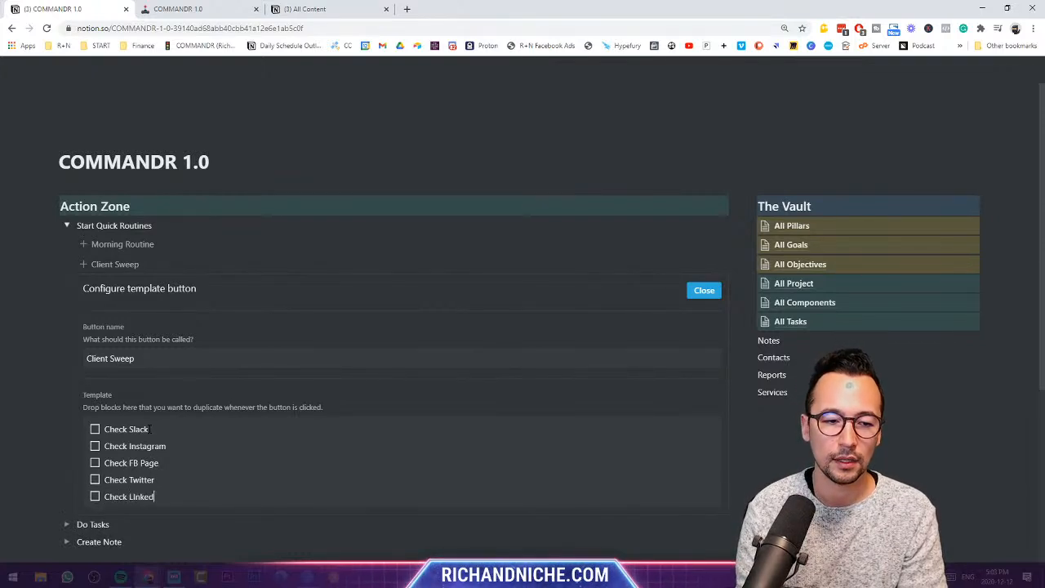
key("BackSpace")
key("BackSpace")
key("BackSpace")
key("BackSpace")
key("BackSpace")
type("ind")
key("BackSpace")
type("kedin")
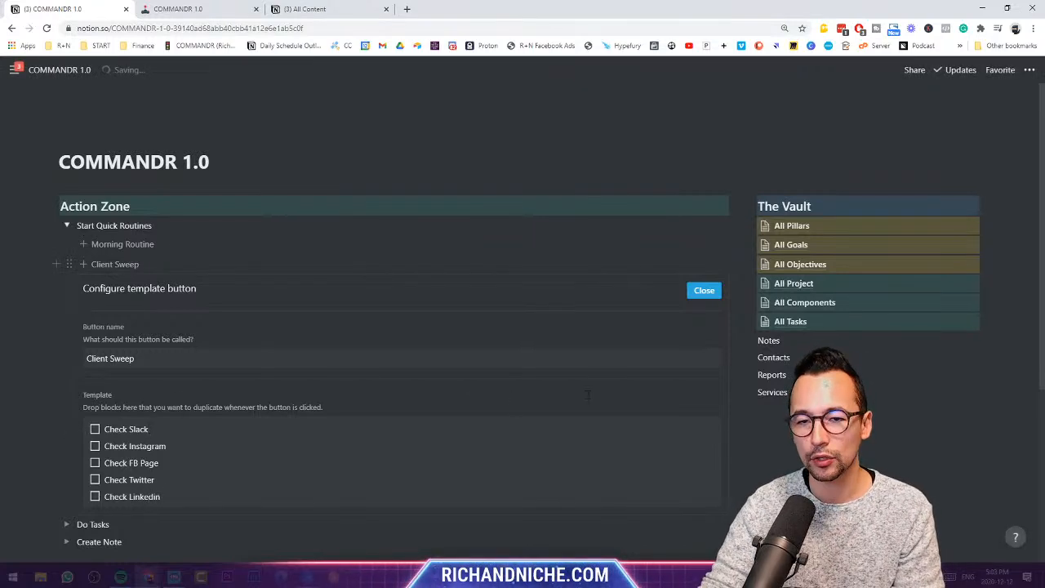
- Run Client Sweep to insert its five to-dos, ticking Check Slack, Check Instagram and Check FB Page
left_click(706, 292)
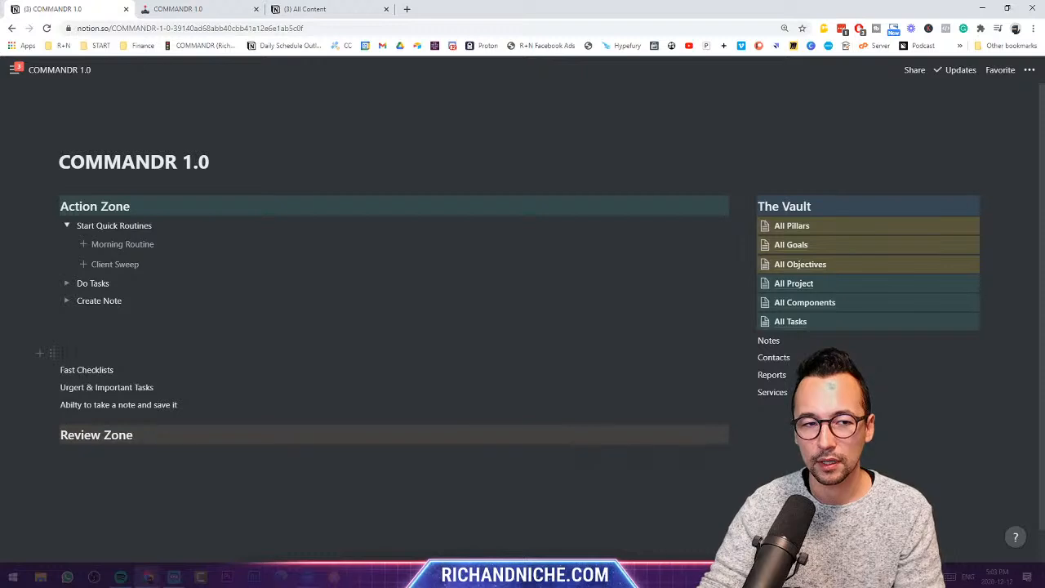
left_click(121, 269)
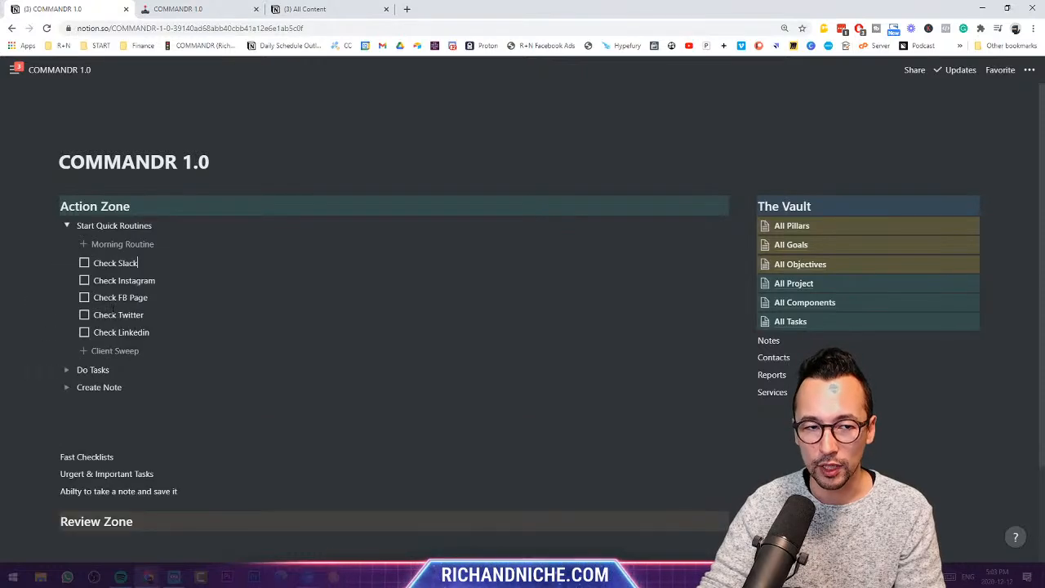
left_click(84, 262)
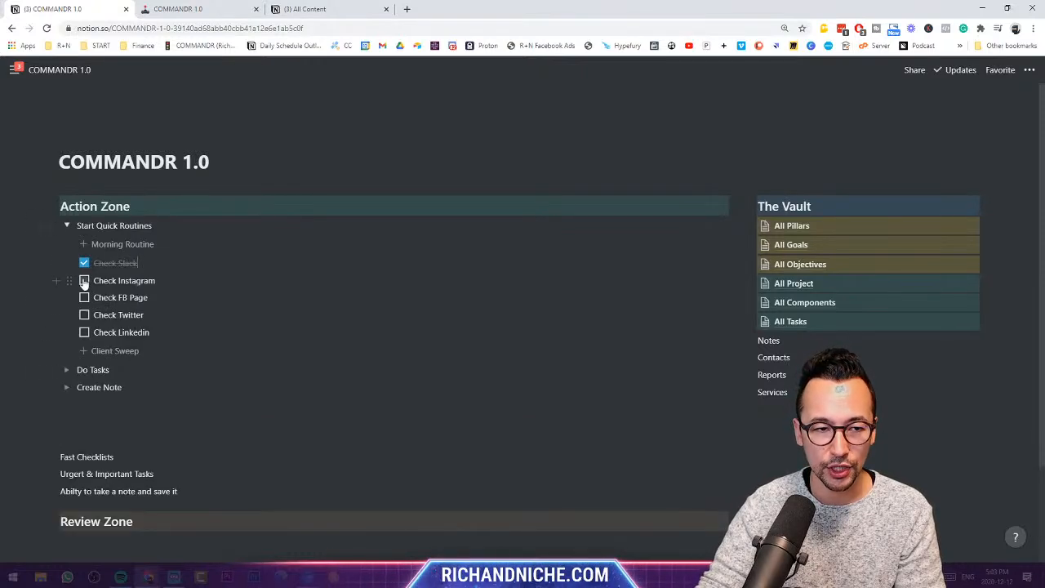
left_click(84, 281)
left_click(84, 297)
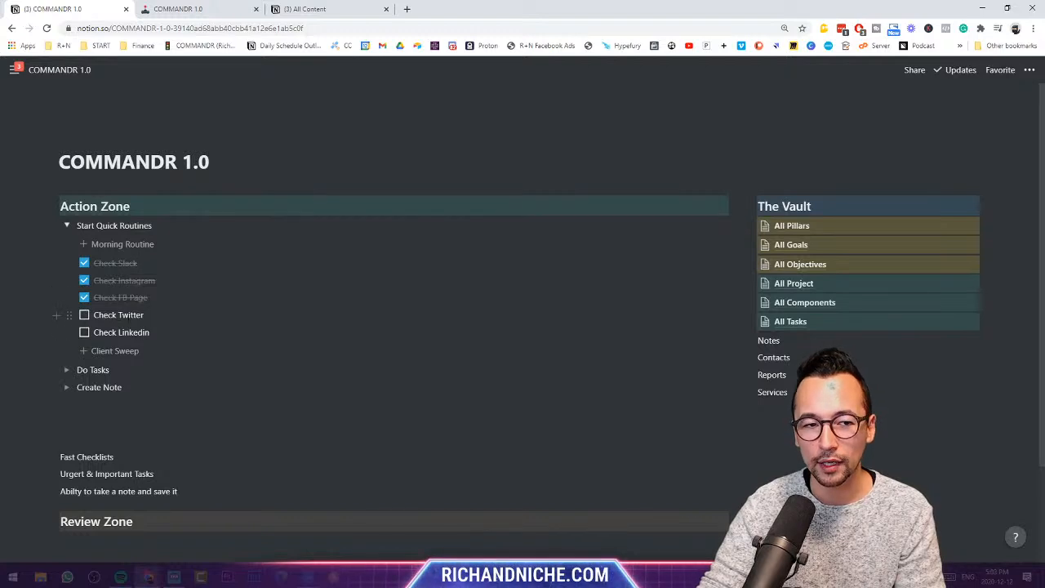
left_click_drag(120, 314, 145, 315)
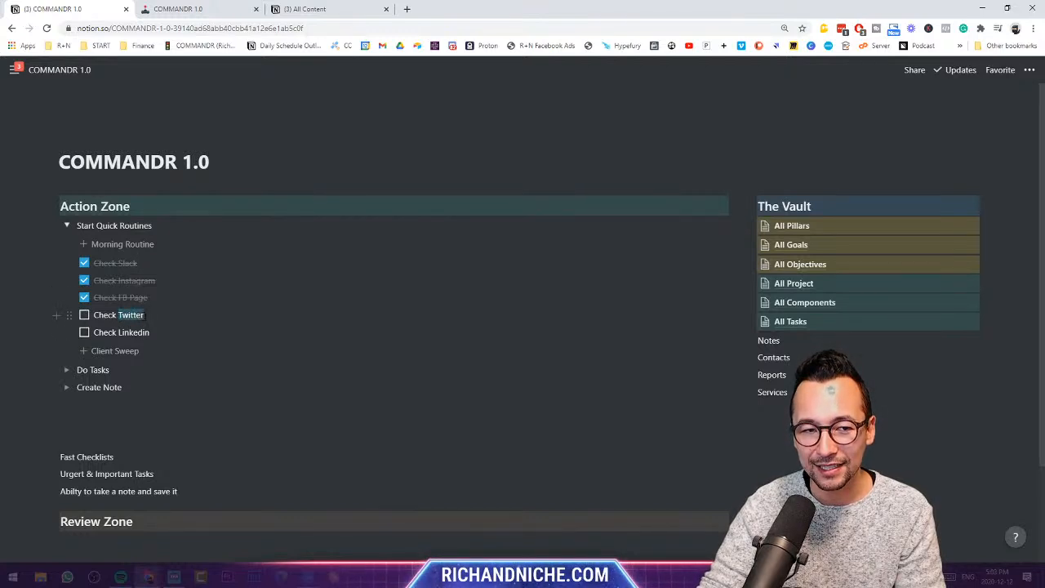
- Link the word Twitter to the Twitter profile URL and open the link
left_click(173, 295)
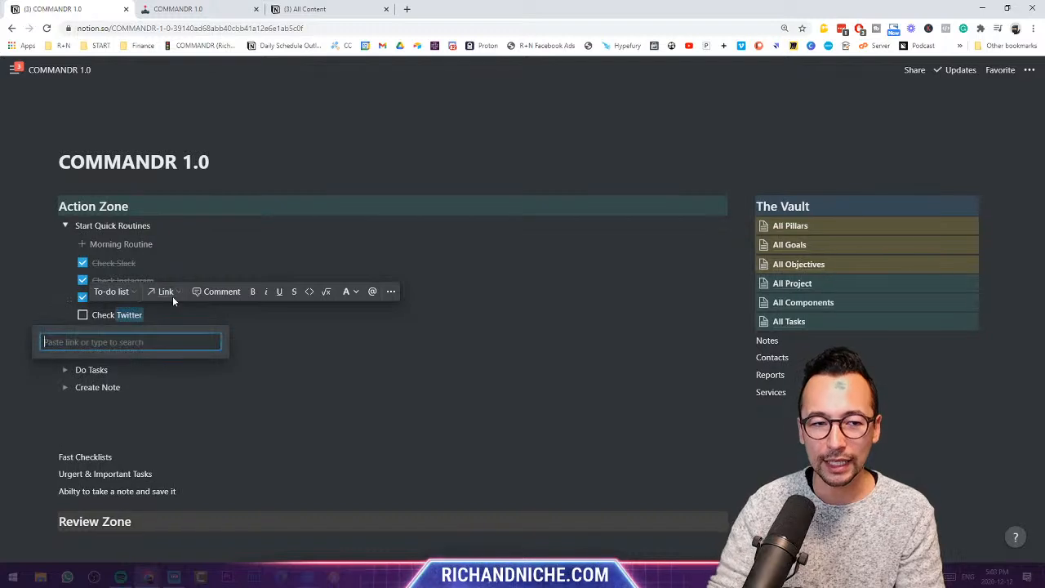
type("twitter")
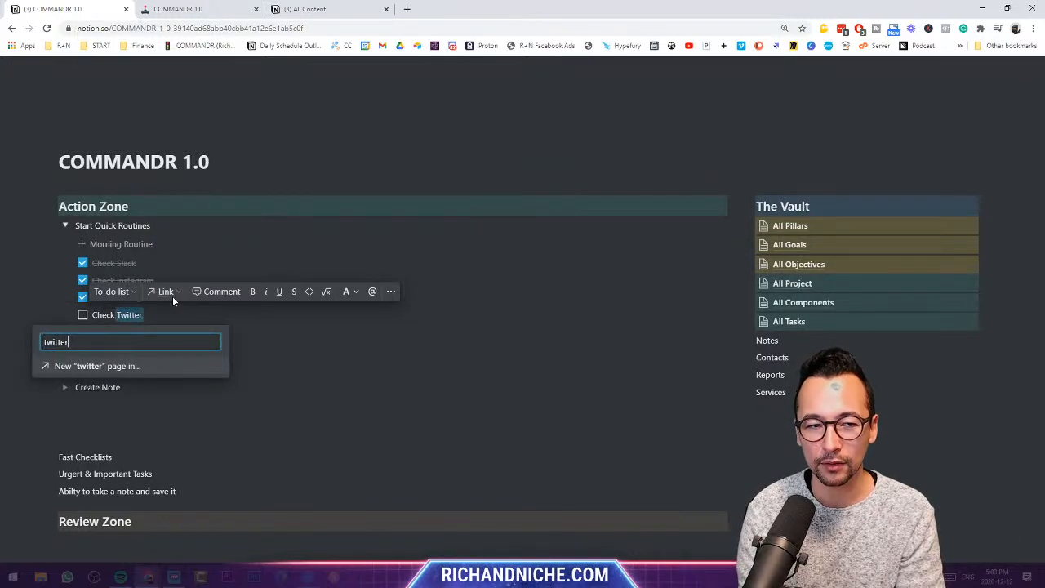
type(".com/richandniche")
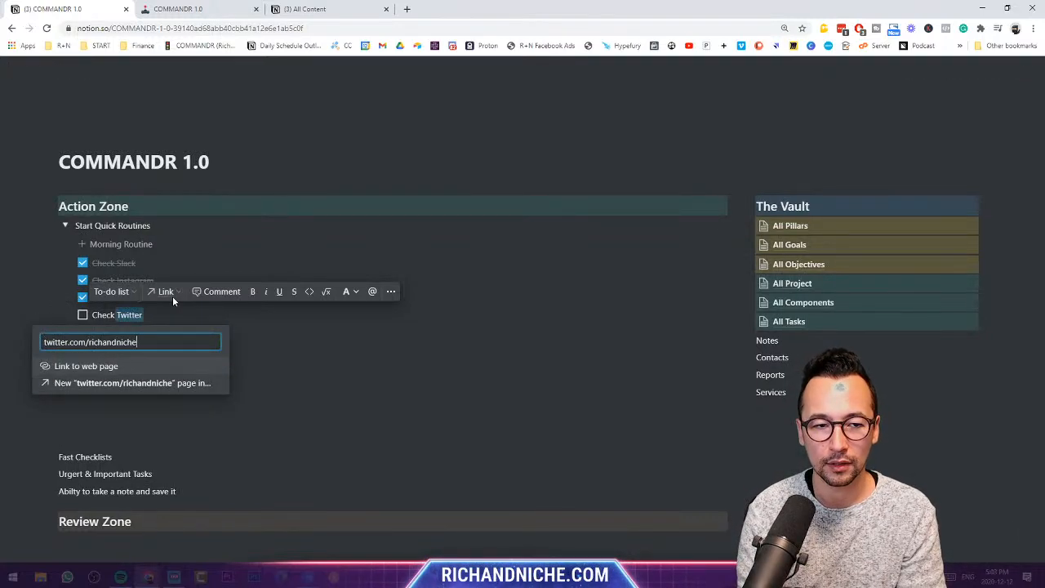
key("Return")
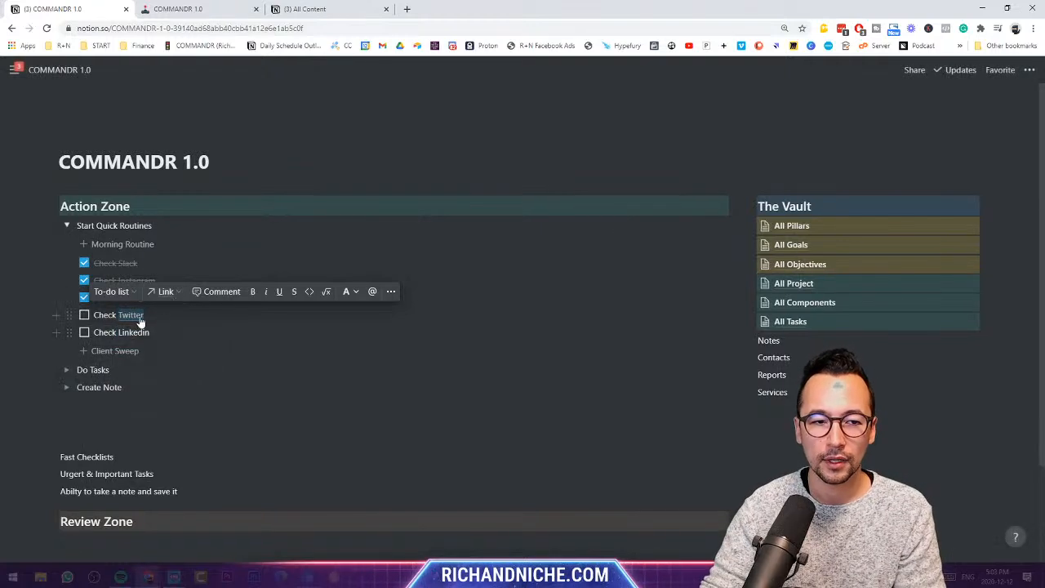
left_click(131, 315)
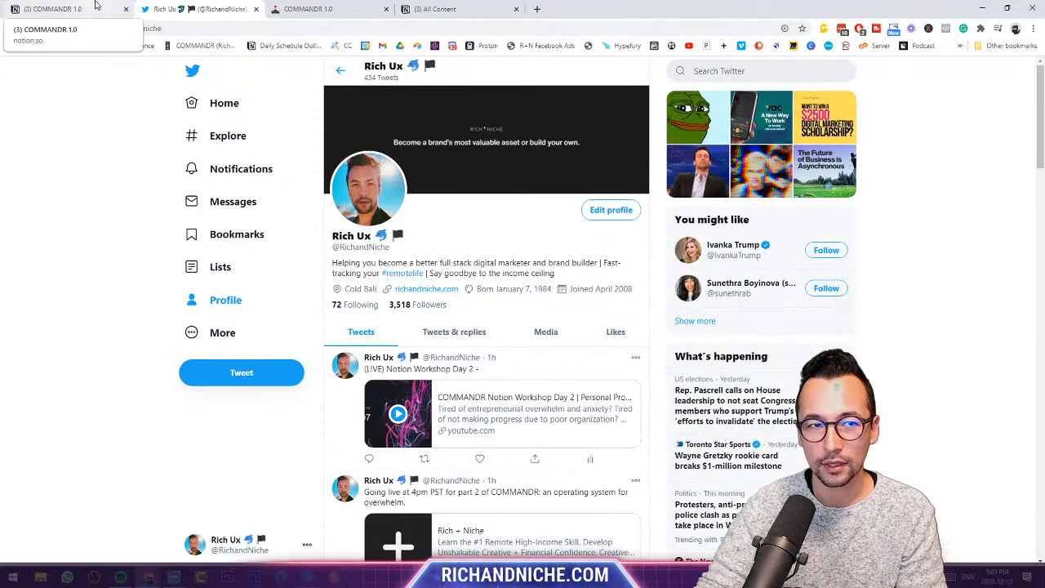
- Close the Twitter profile tab to get back to the COMMANDR 1.0 page
left_click(255, 9)
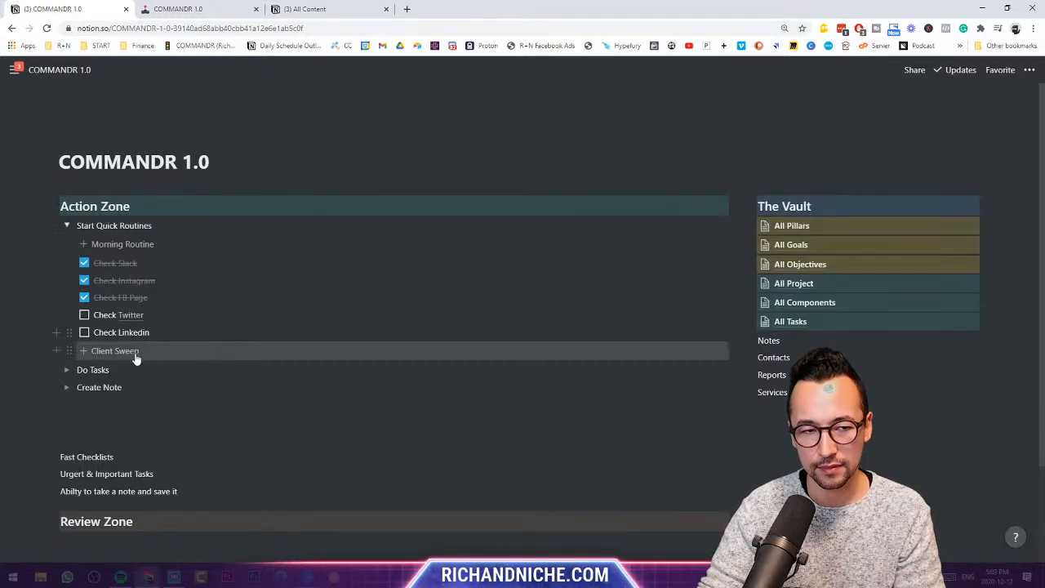
- Delete the five Check items and append '(KEEP IT CLEAN)' to the Start Quick Routines heading
left_click_drag(142, 334, 81, 261)
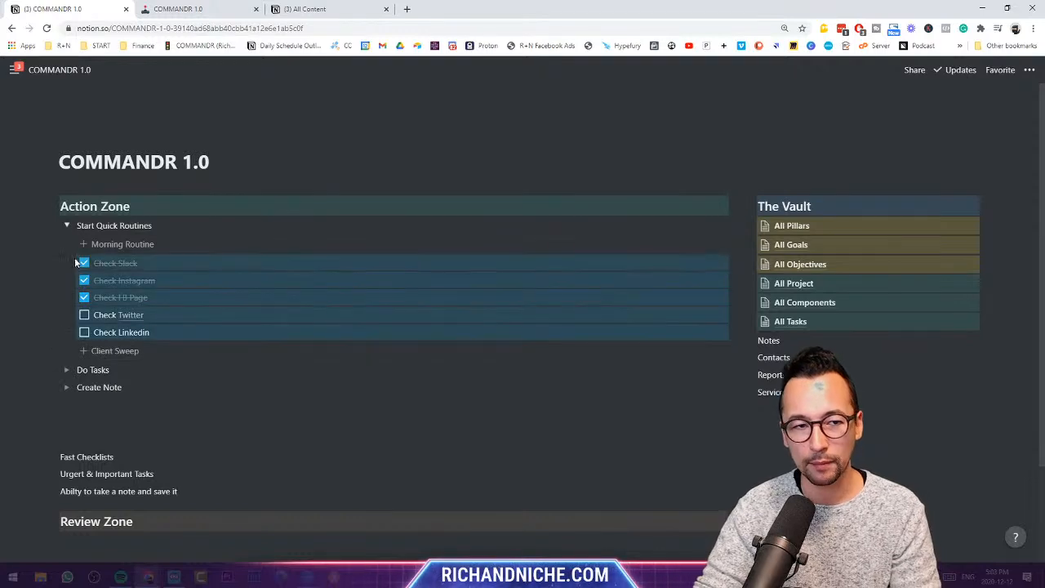
key("Delete")
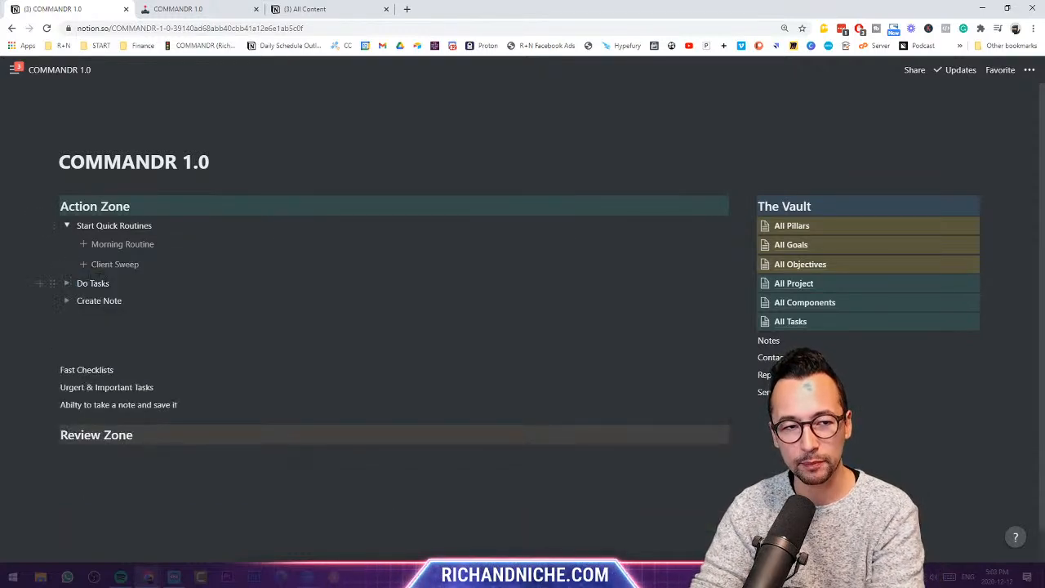
type("(")
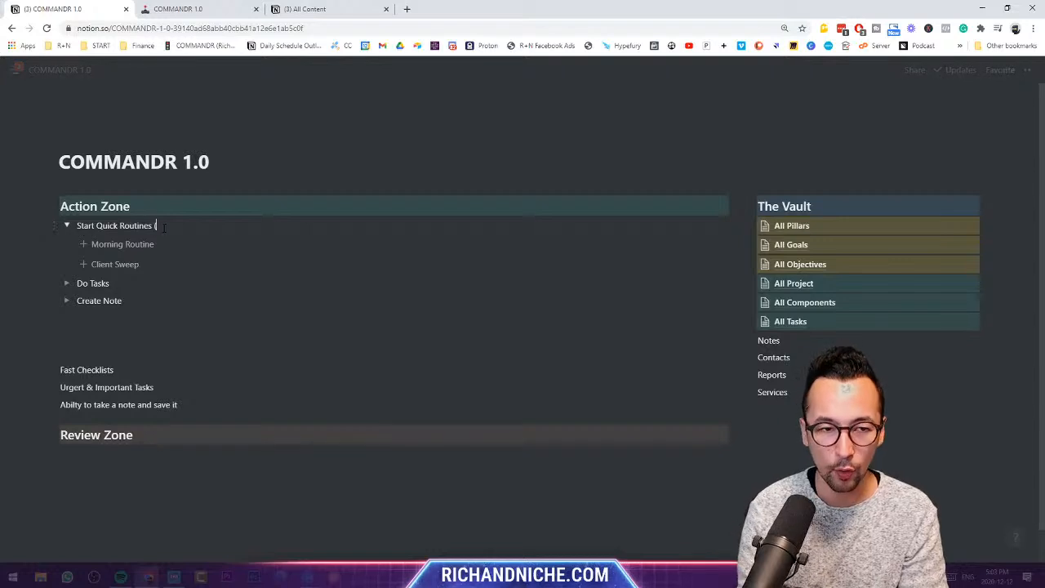
type("KEEP IT CLEAN)")
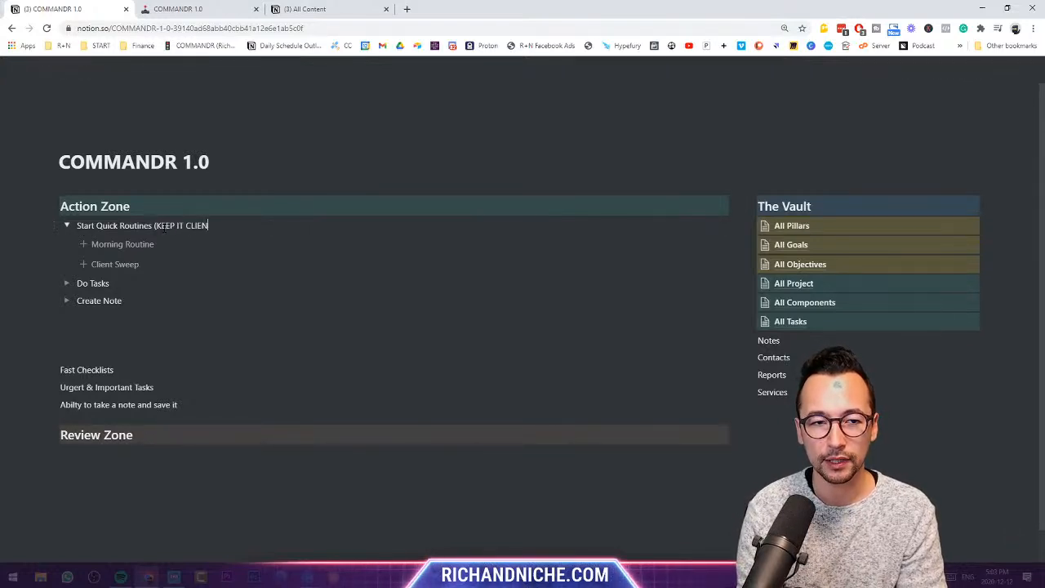
key("BackSpace")
key("BackSpace")
type(")")
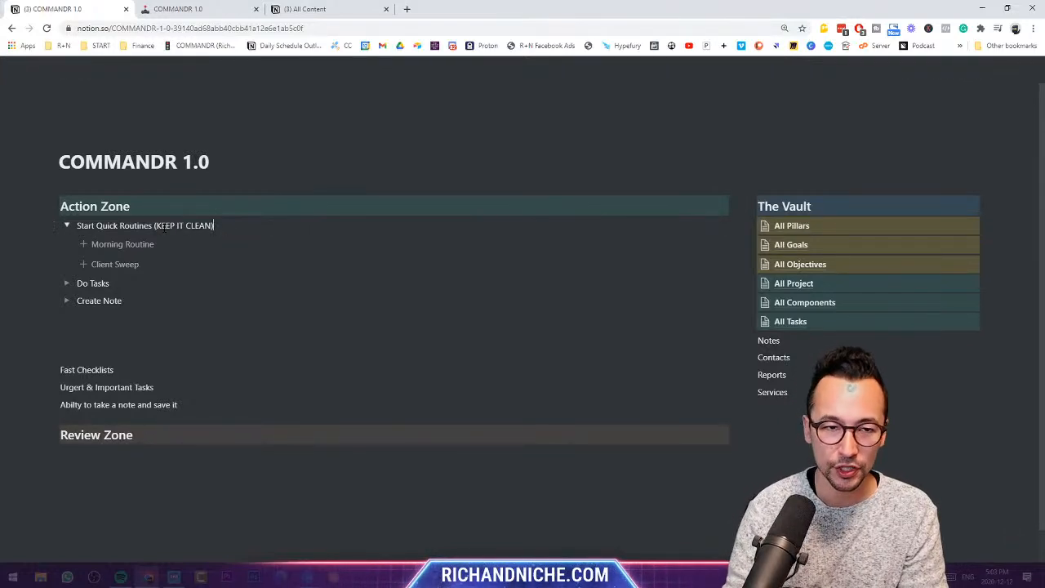
- Colour the '(KEEP IT CLEAN)' text orange
left_click_drag(155, 225, 215, 226)
left_click(383, 202)
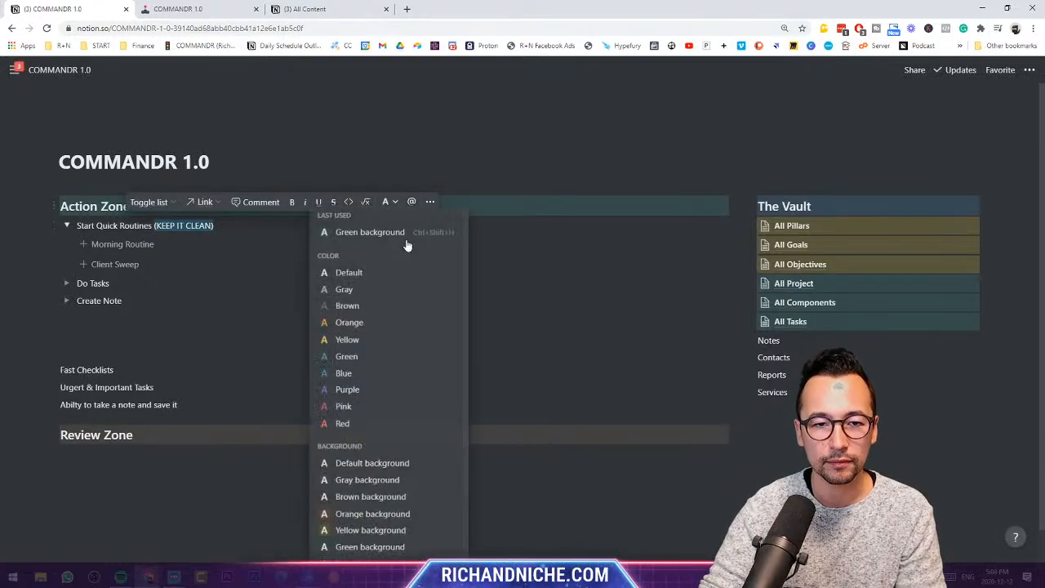
left_click(361, 320)
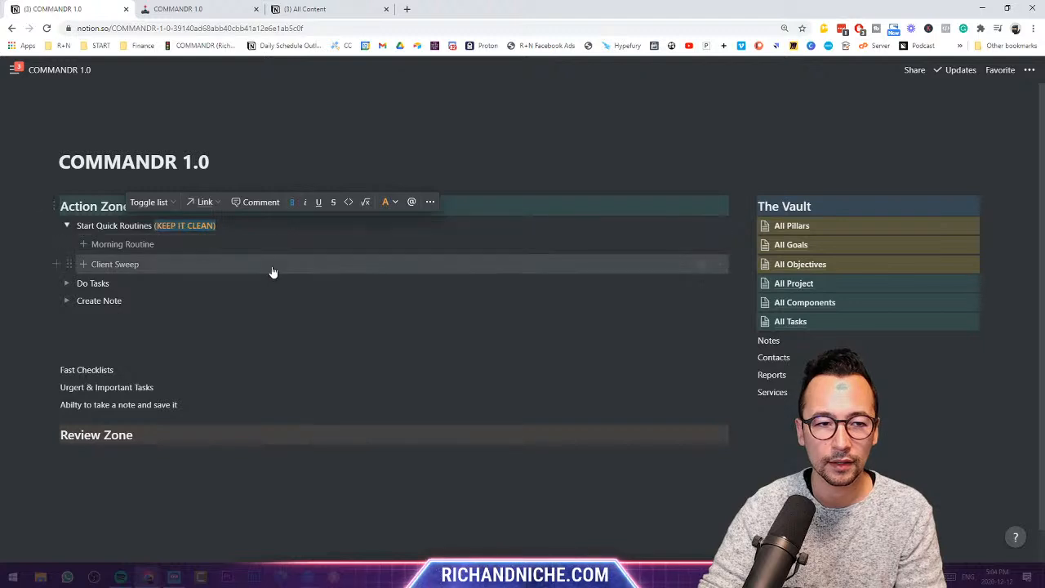
left_click(110, 226)
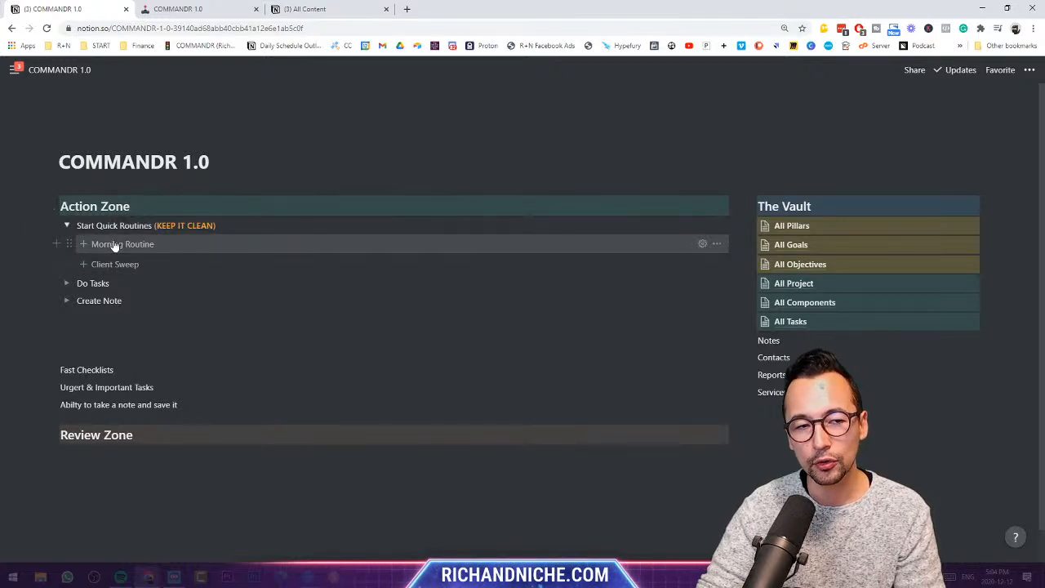
- Insert Morning Routine's content, then delete the inserted All Pillars block
left_click(115, 244)
left_click(118, 264)
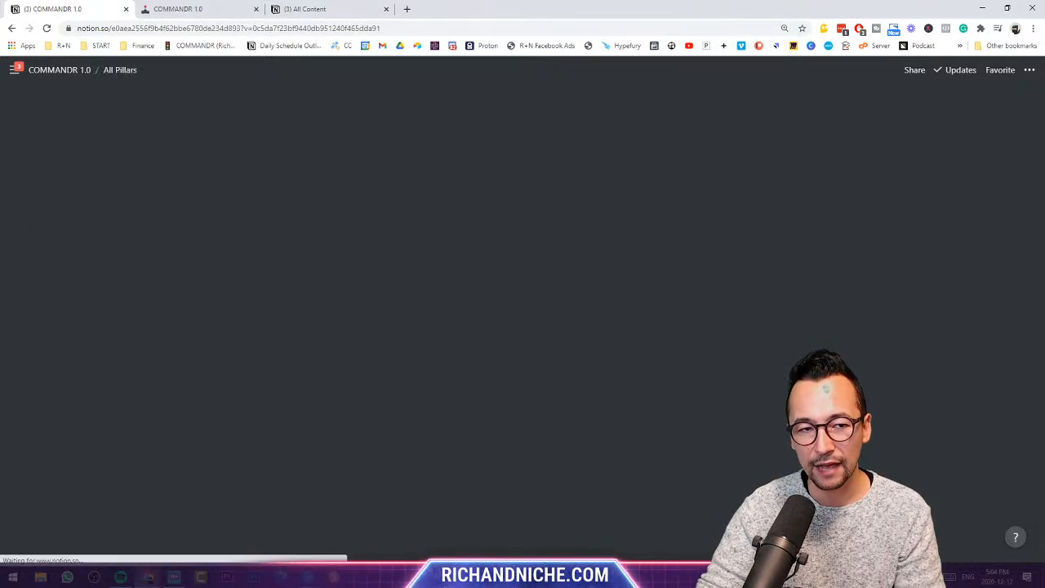
left_click(65, 73)
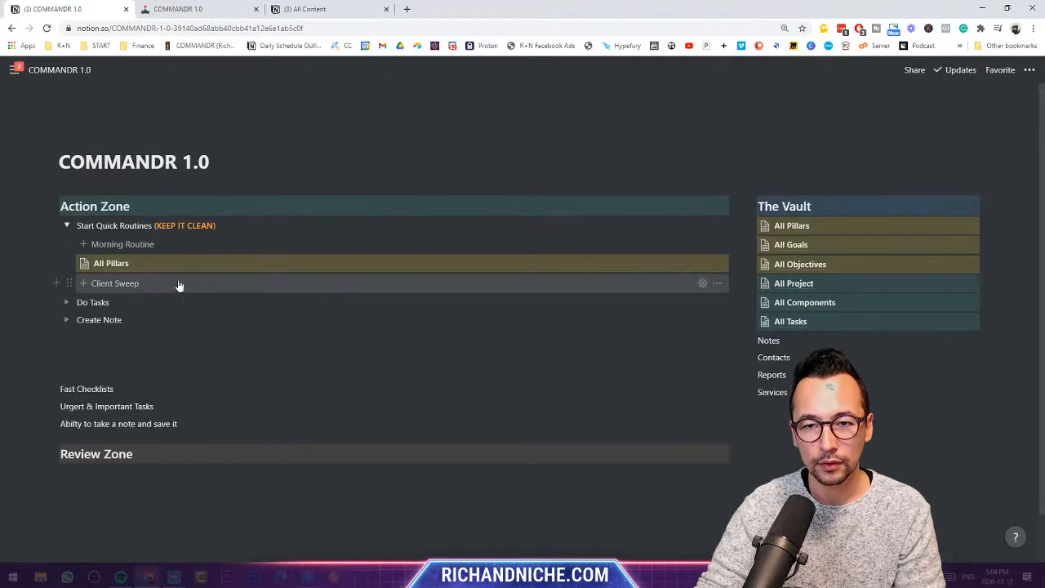
left_click(69, 263)
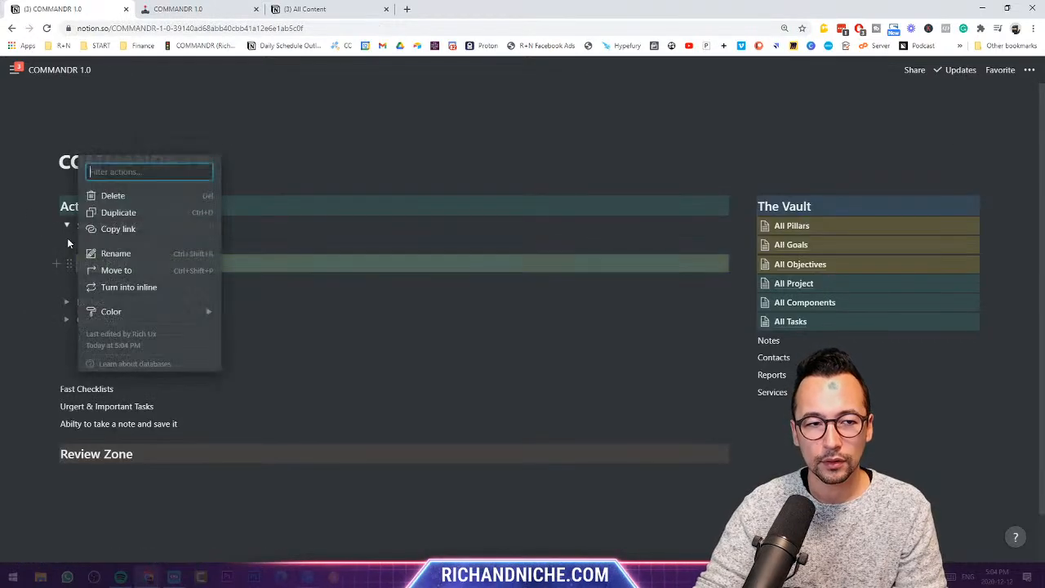
left_click(105, 195)
left_click(702, 245)
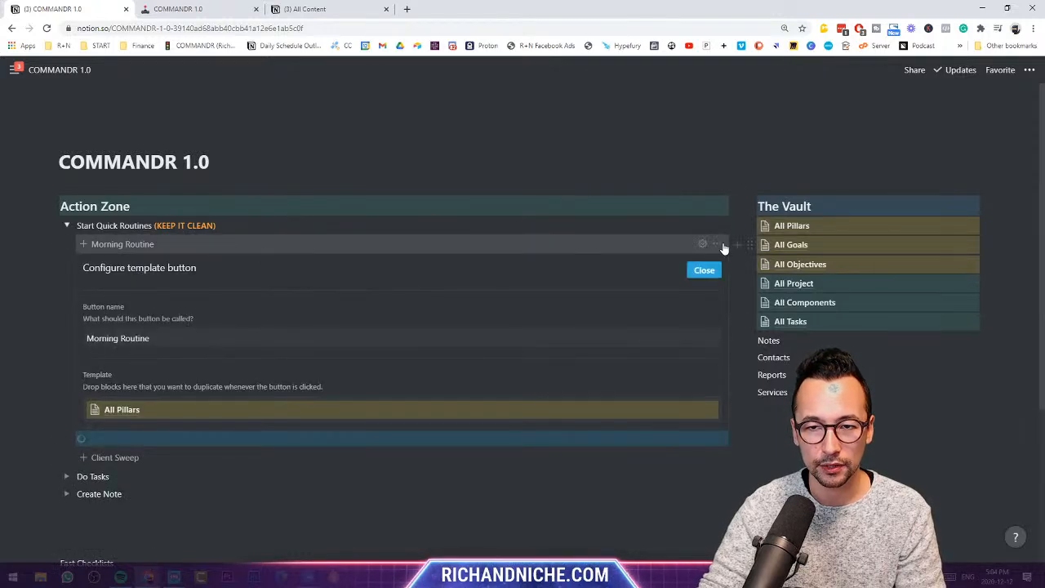
left_click(717, 244)
left_click(182, 439)
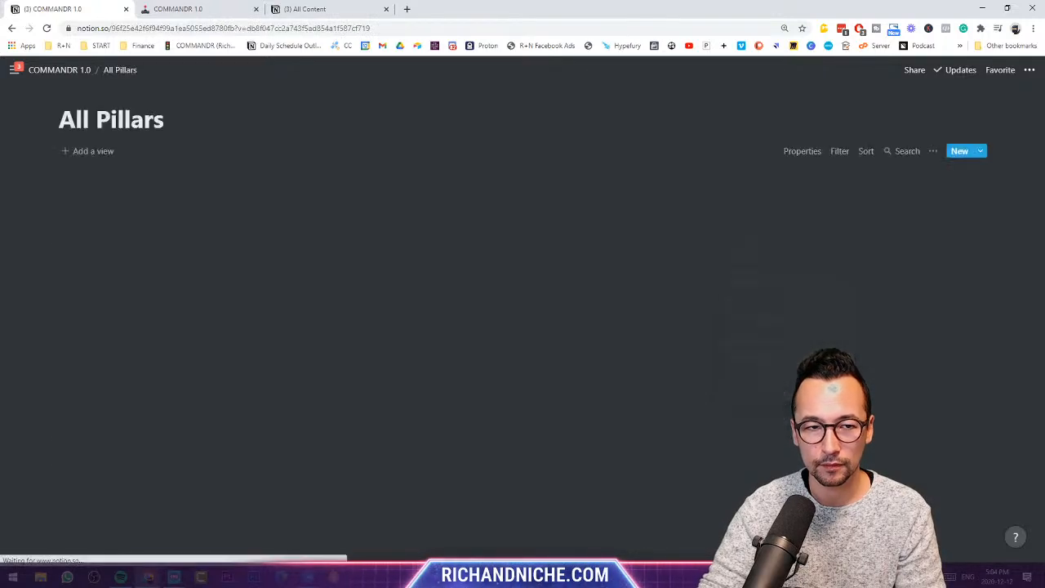
left_click(75, 72)
left_click(69, 263)
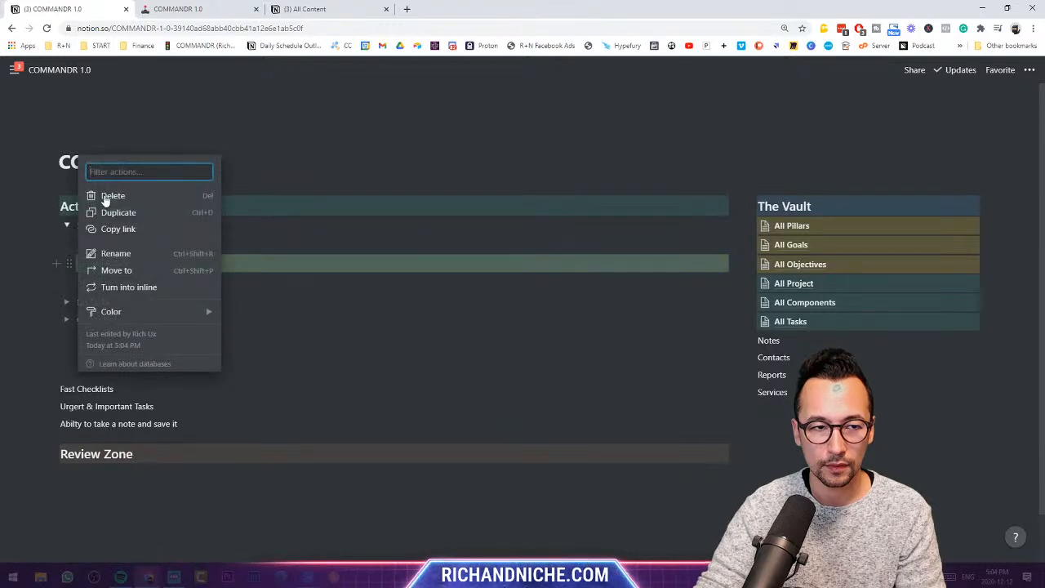
left_click(105, 197)
- Delete the Morning Routine button, then run Client Sweep and tick Check Slack
left_click(68, 243)
left_click(105, 191)
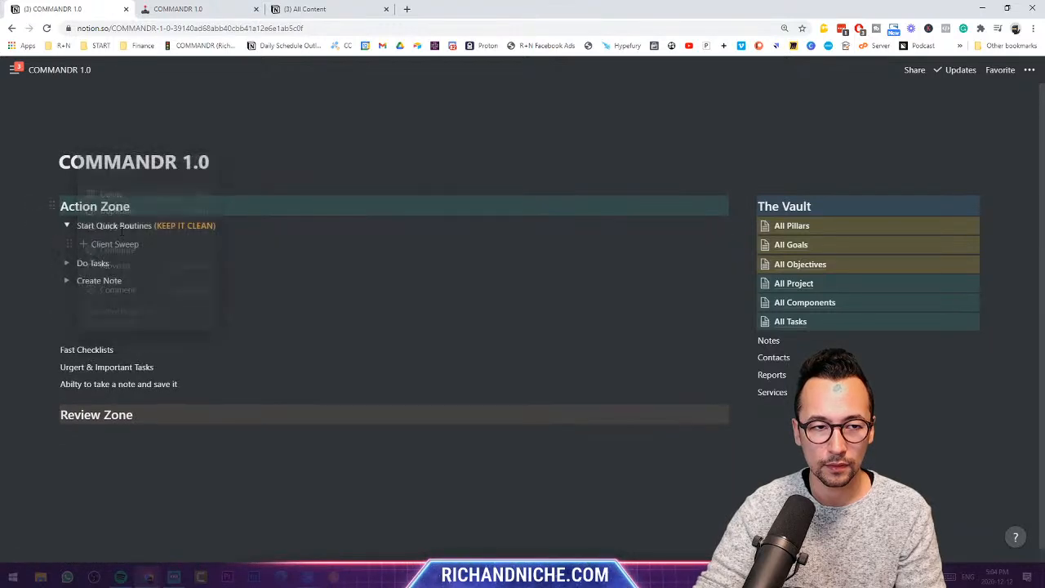
left_click(139, 246)
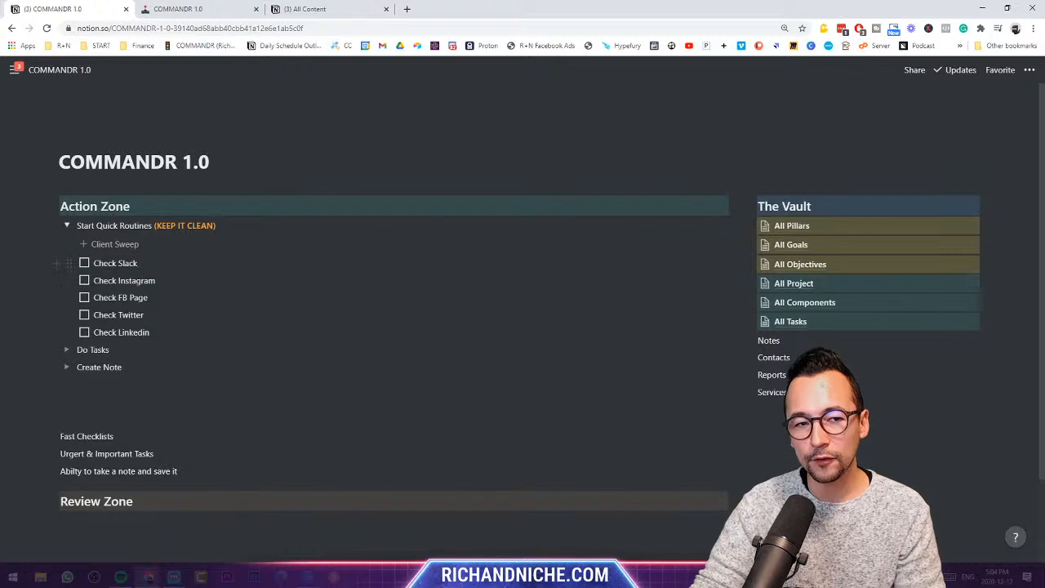
left_click(84, 263)
- Tick off Check Instagram and Check FB Page
left_click(84, 280)
left_click(84, 297)
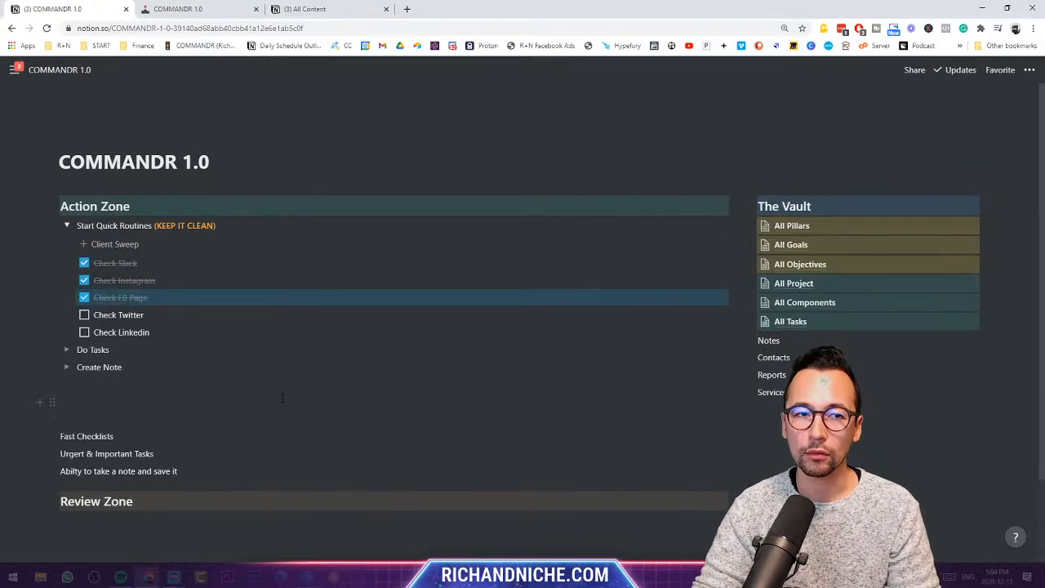
left_click(192, 9)
left_click(69, 9)
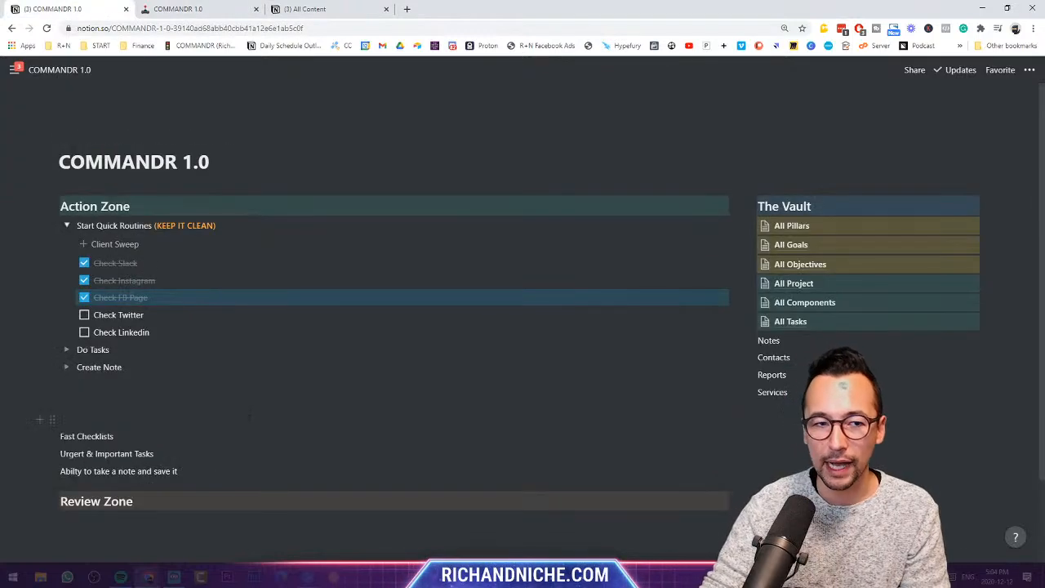
left_click(136, 314)
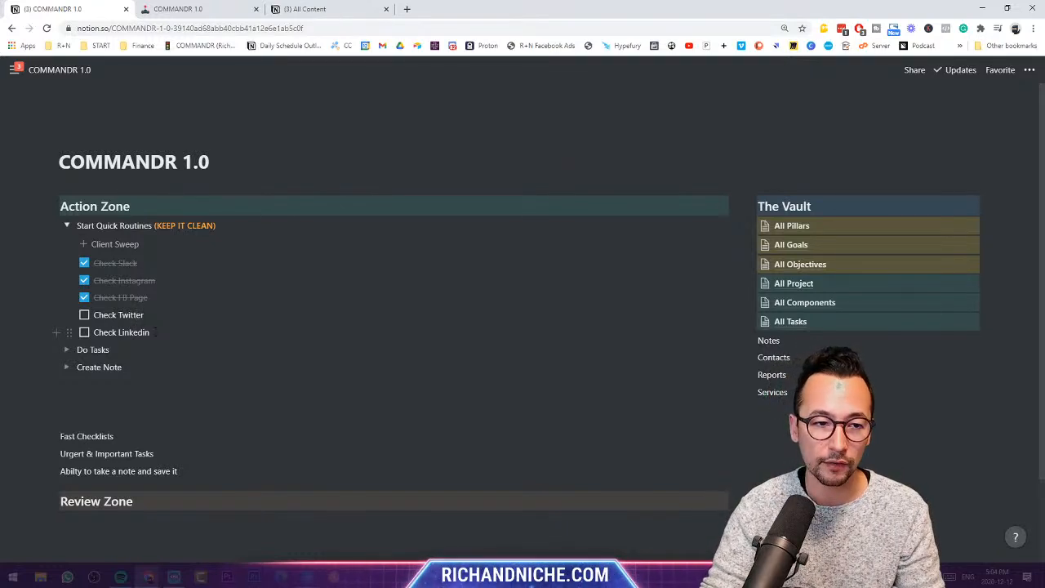
- Tick Check Twitter and Check Linkedin, then delete all five finished items
left_click(84, 315)
left_click(84, 332)
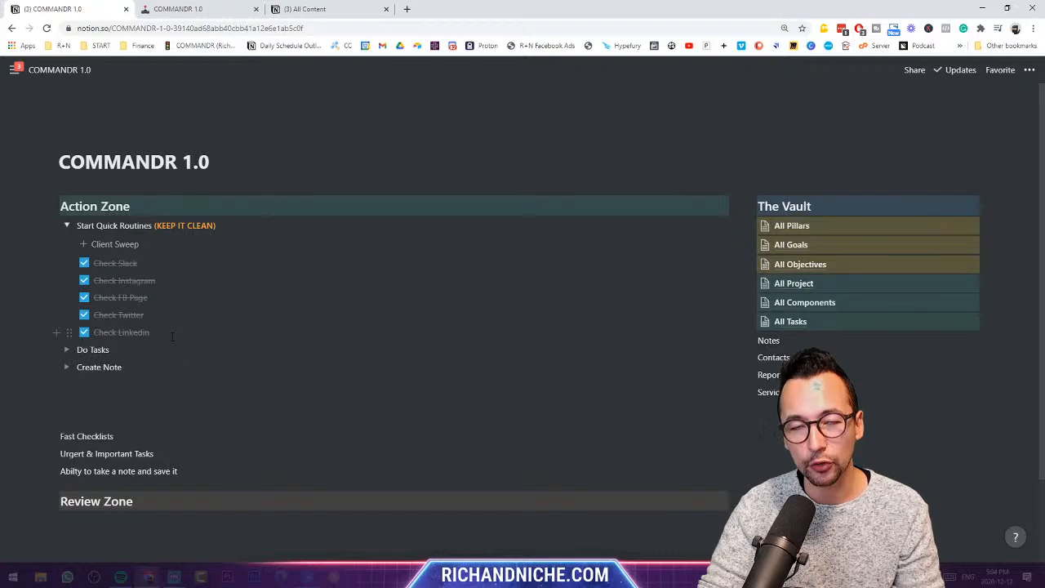
left_click_drag(126, 310, 57, 257)
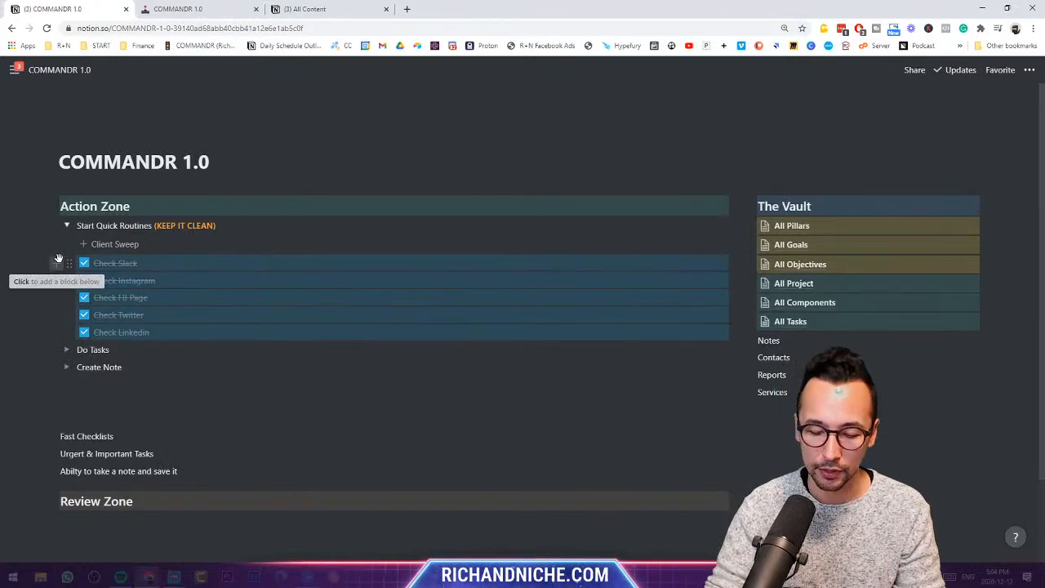
key("BackSpace")
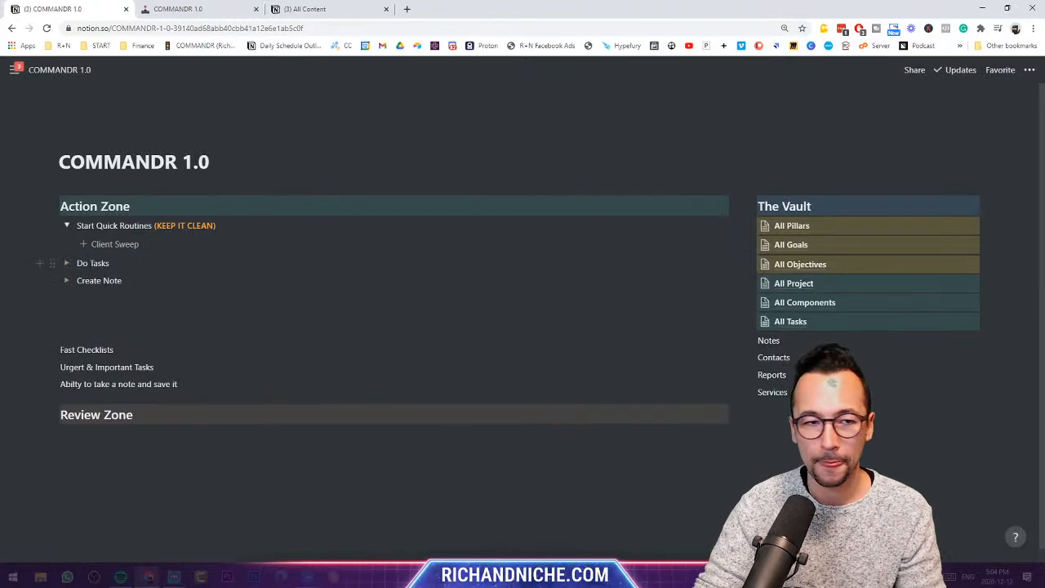
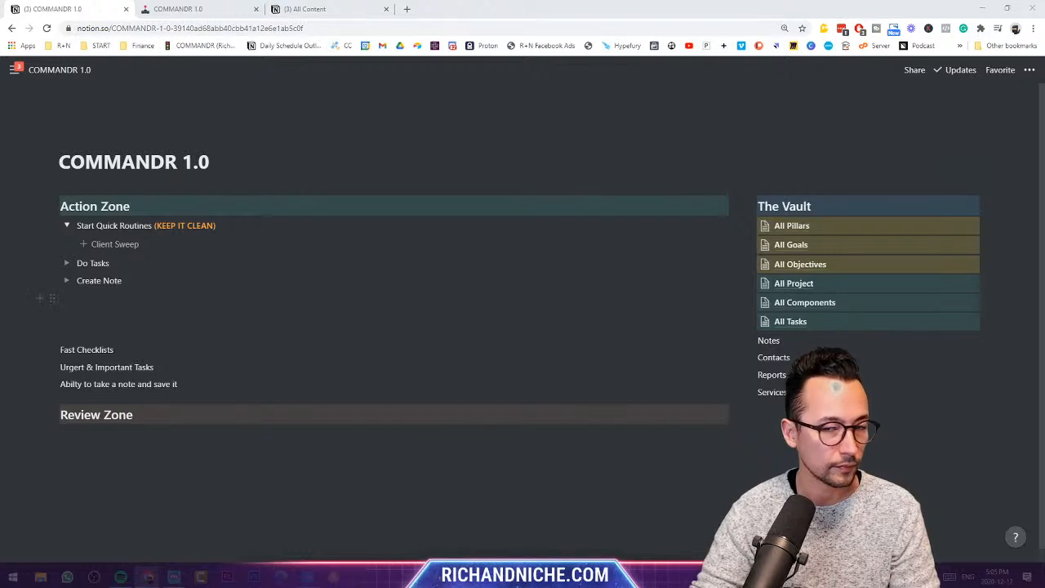
- Collapse the Start Quick Routines toggle and expand the still-empty Do Tasks toggle
left_click(68, 226)
left_click(70, 244)
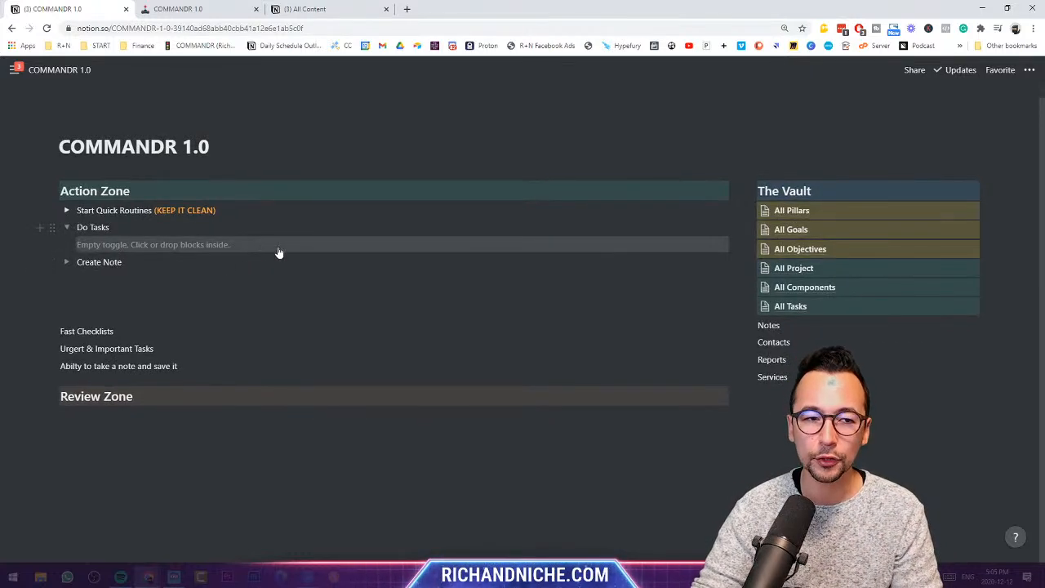
- In All Tasks, delete the three empty task rows
left_click(799, 315)
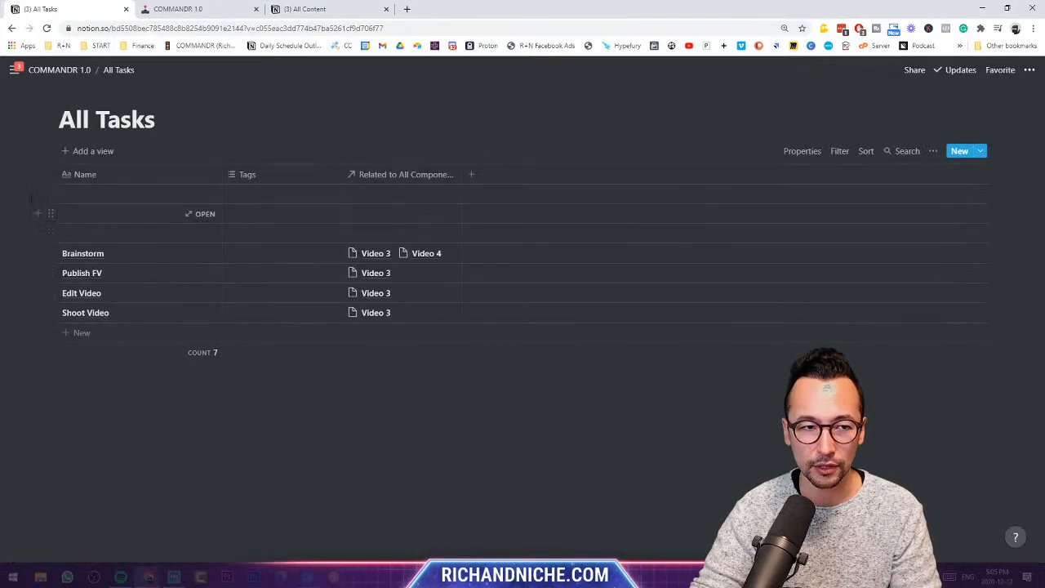
left_click_drag(31, 198, 149, 228)
key("BackSpace")
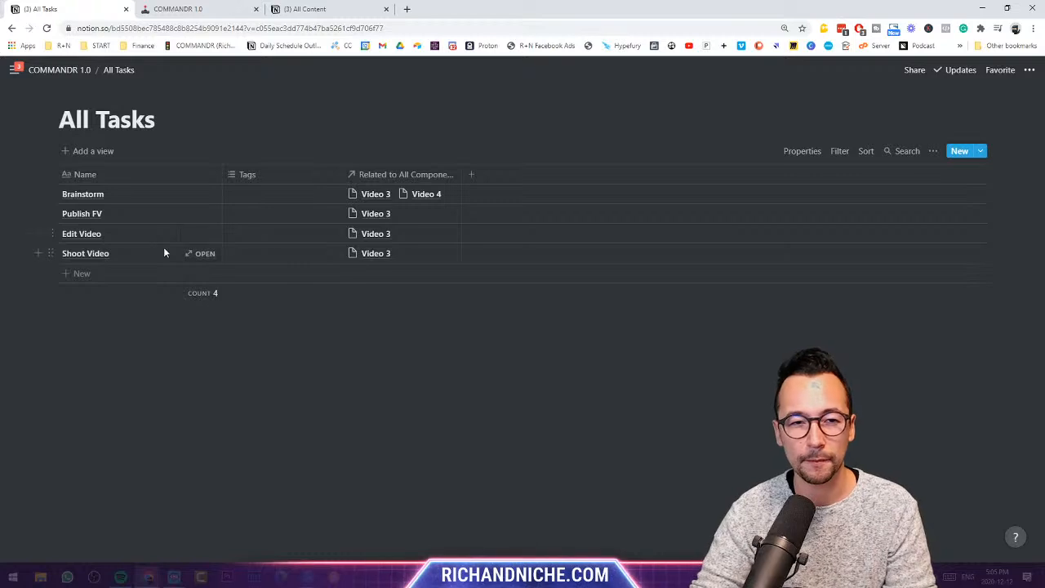
- Unlink Video 4 from Brainstorm's components, add a blank task row, and return to COMMANDR 1.0
left_click(455, 193)
left_click(352, 251)
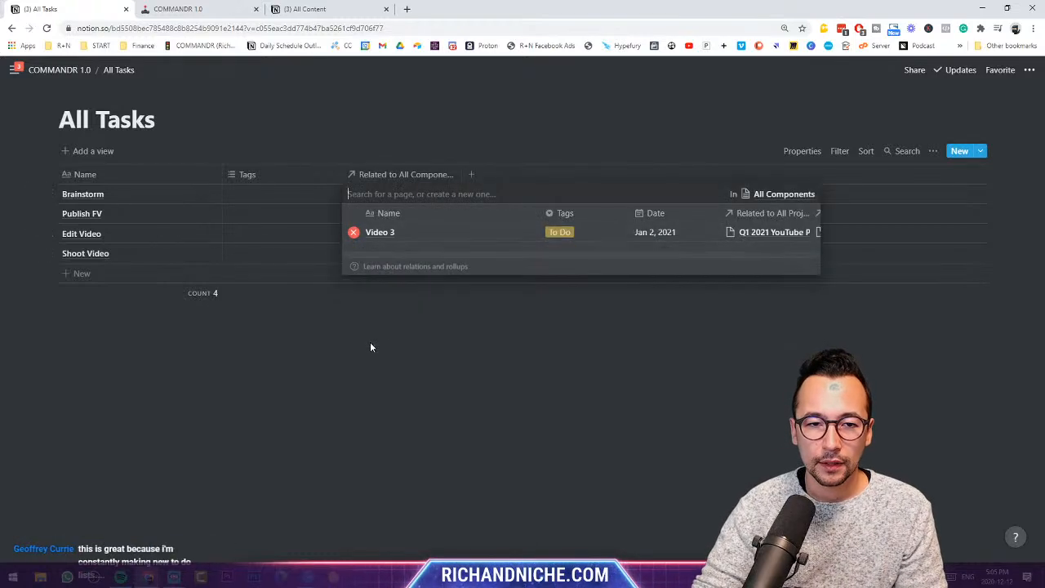
key("Escape")
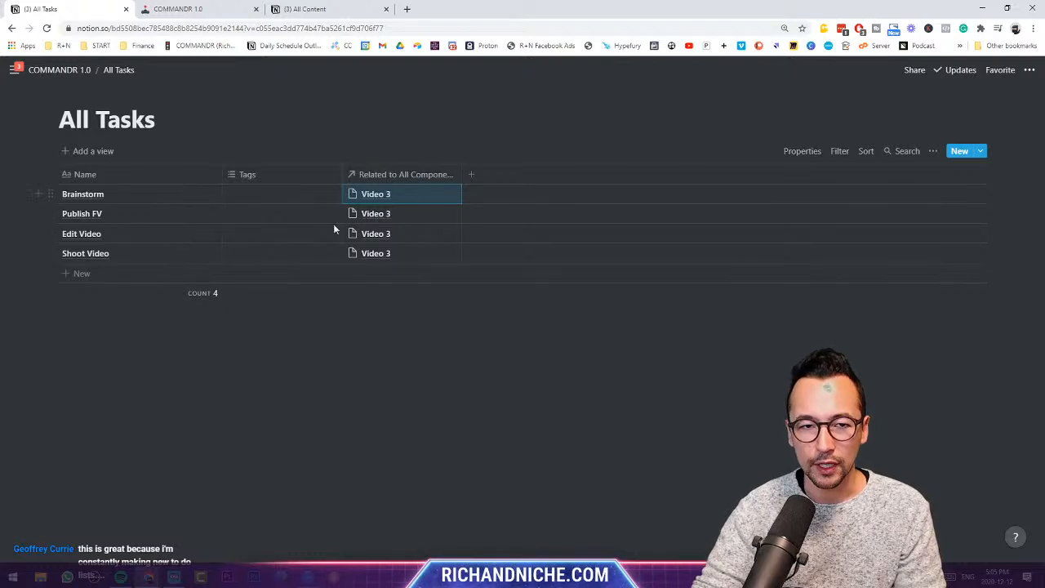
left_click(72, 275)
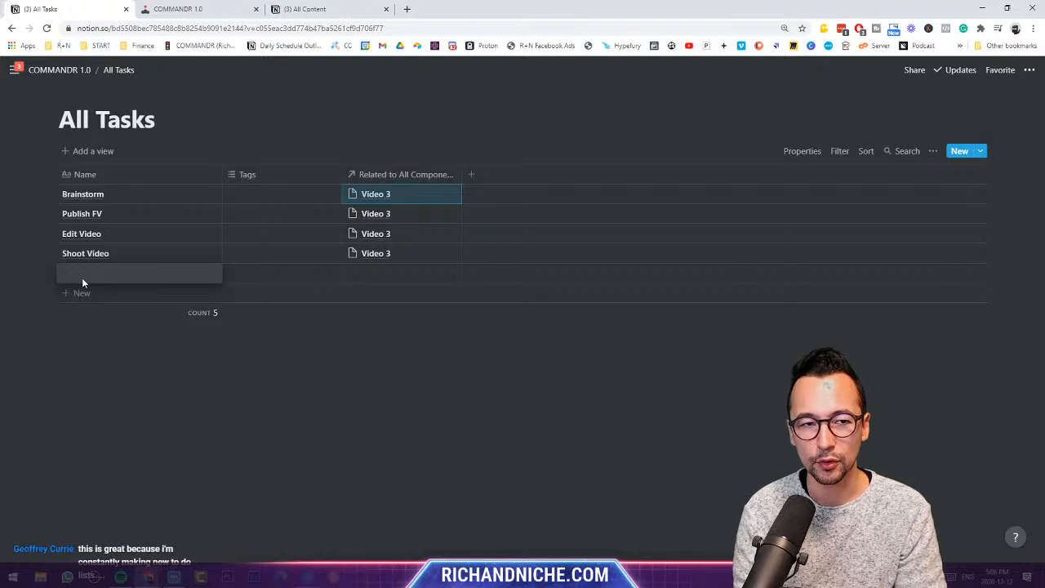
left_click(77, 70)
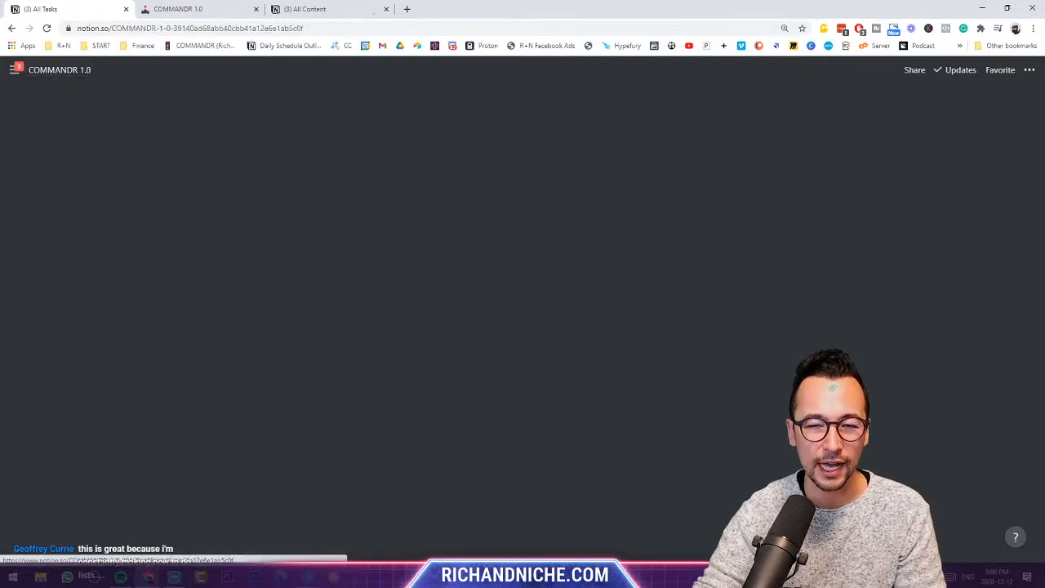
- Add a new project named Xmas Campaign in All Project
left_click(807, 283)
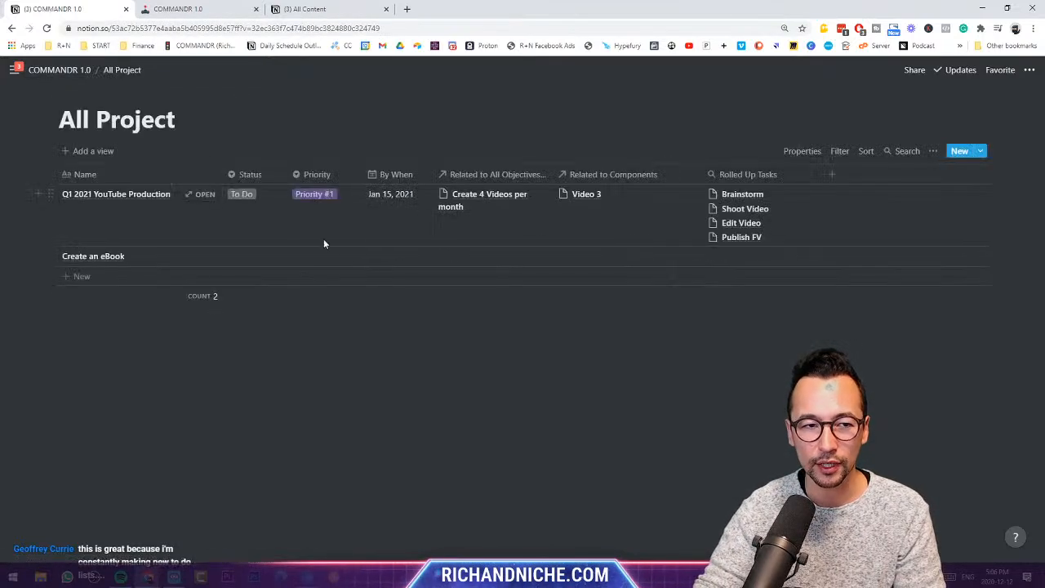
left_click(97, 277)
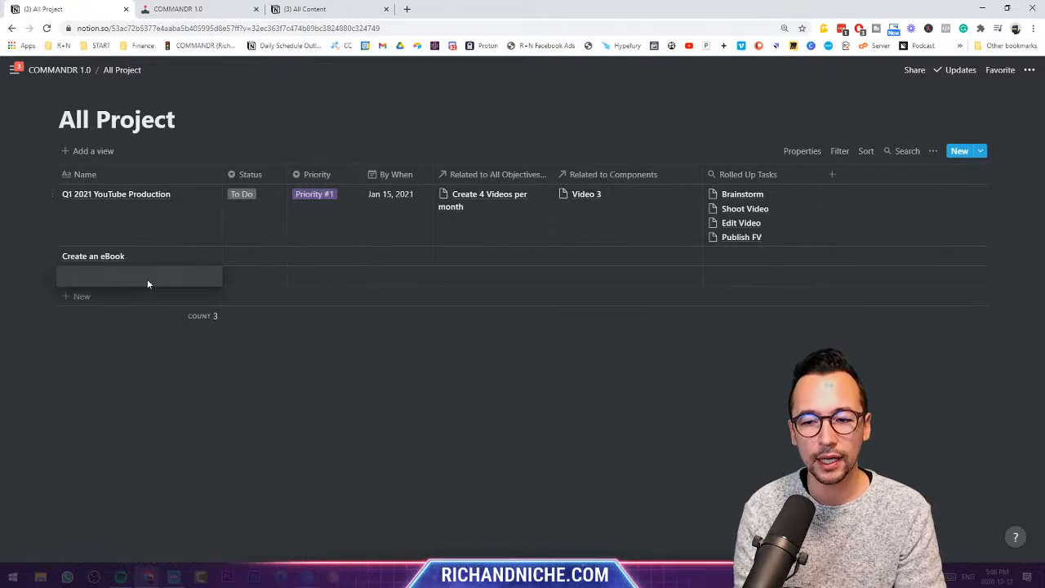
type("Xmas C")
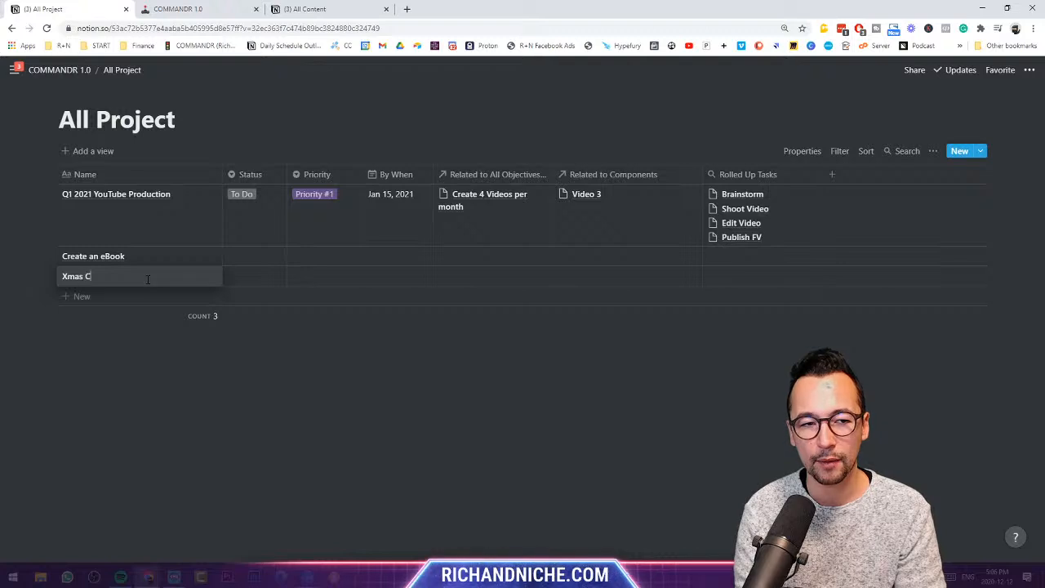
type("ampaign")
key("Tab")
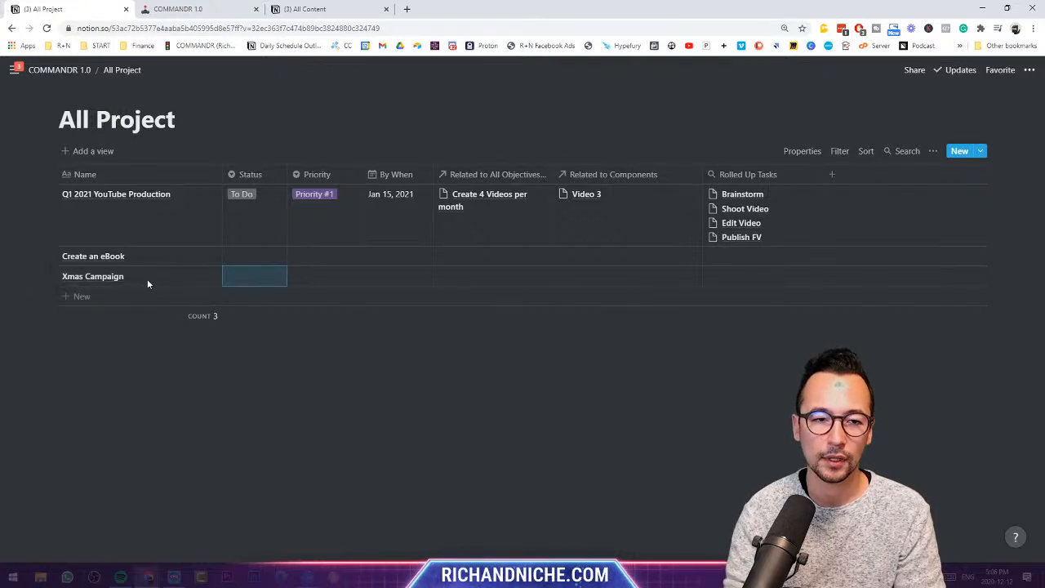
- Set Xmas Campaign to In Progress, Priority #1, due Dec 25, 2020, then return to COMMANDR 1.0
left_click(249, 284)
left_click(269, 331)
left_click(329, 281)
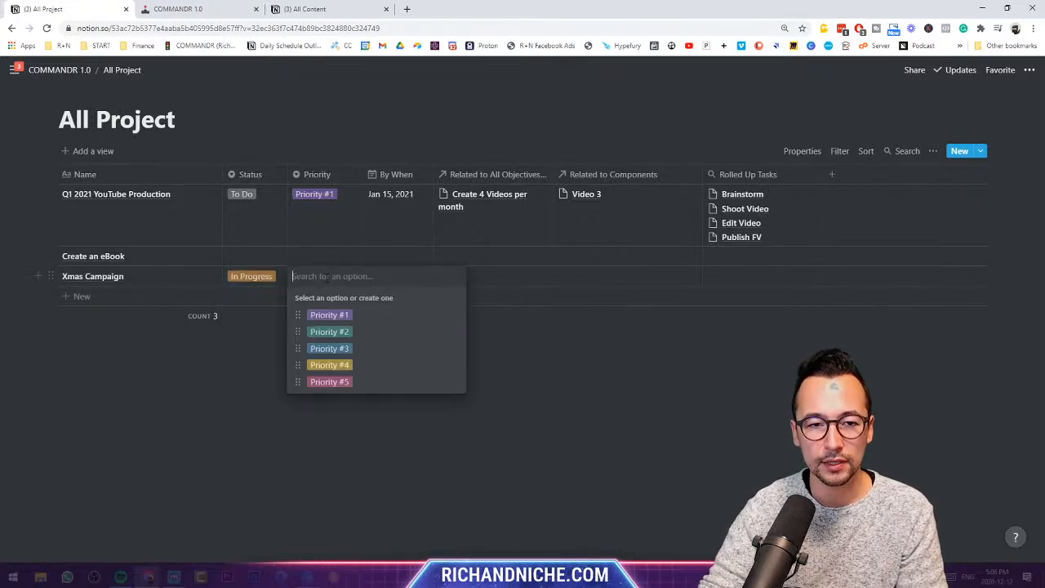
left_click(347, 317)
left_click(400, 272)
left_click(481, 368)
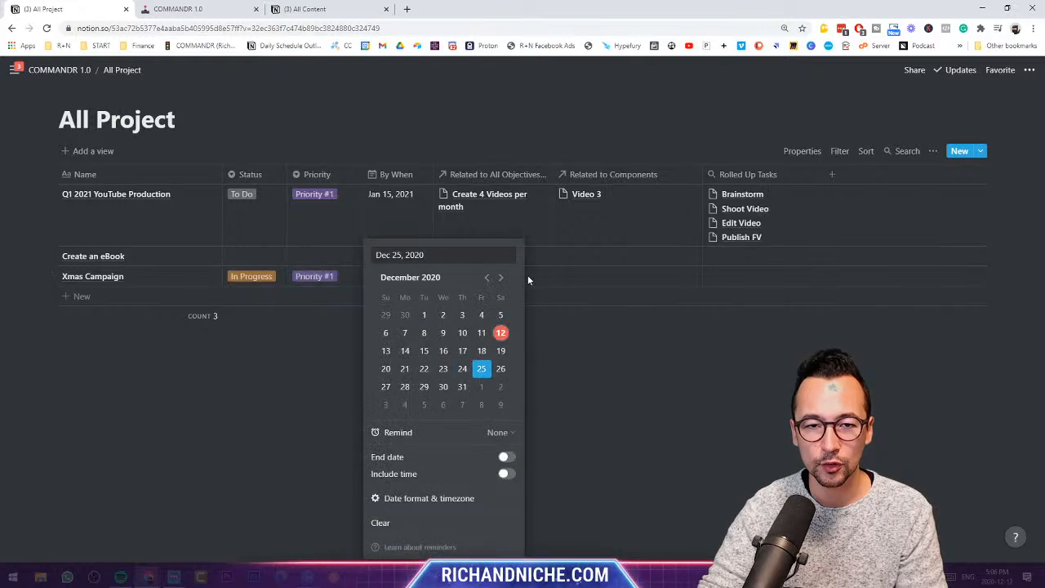
left_click(533, 269)
left_click(482, 278)
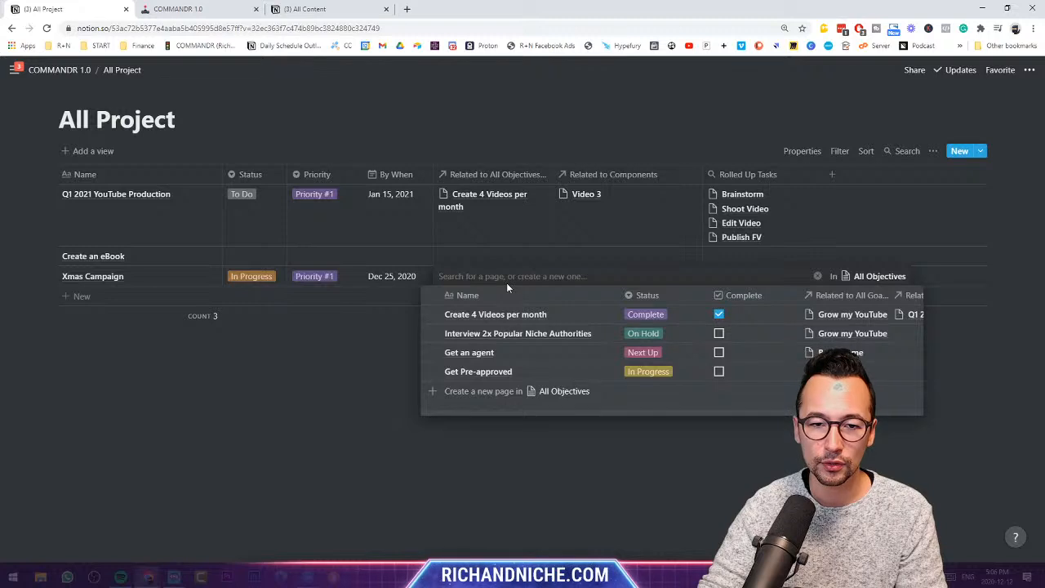
left_click(395, 346)
left_click(61, 71)
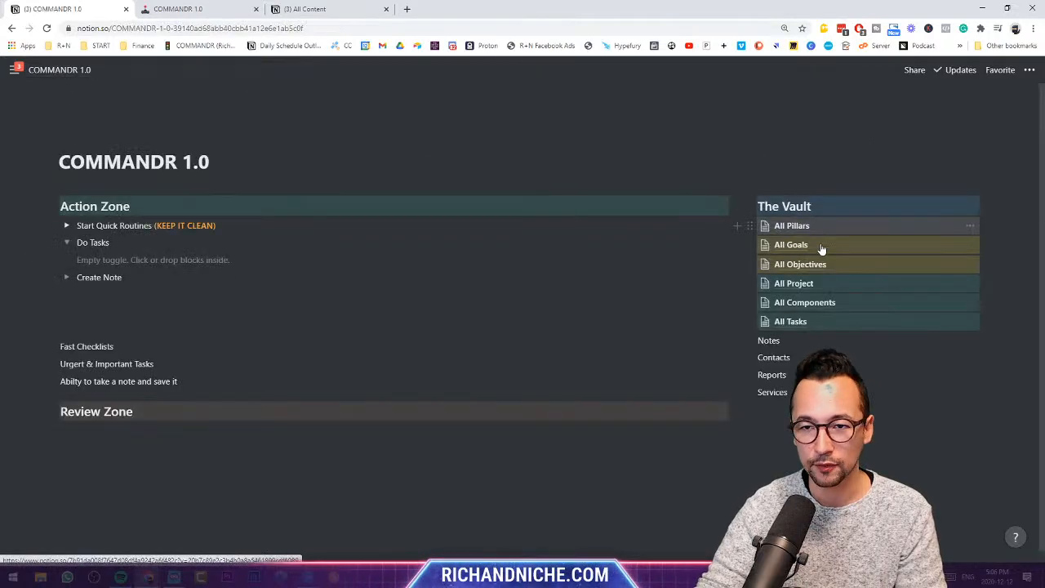
- In All Pillars, start a long goal wording for Sales & Marketing, then discard it
left_click(804, 264)
left_click(60, 70)
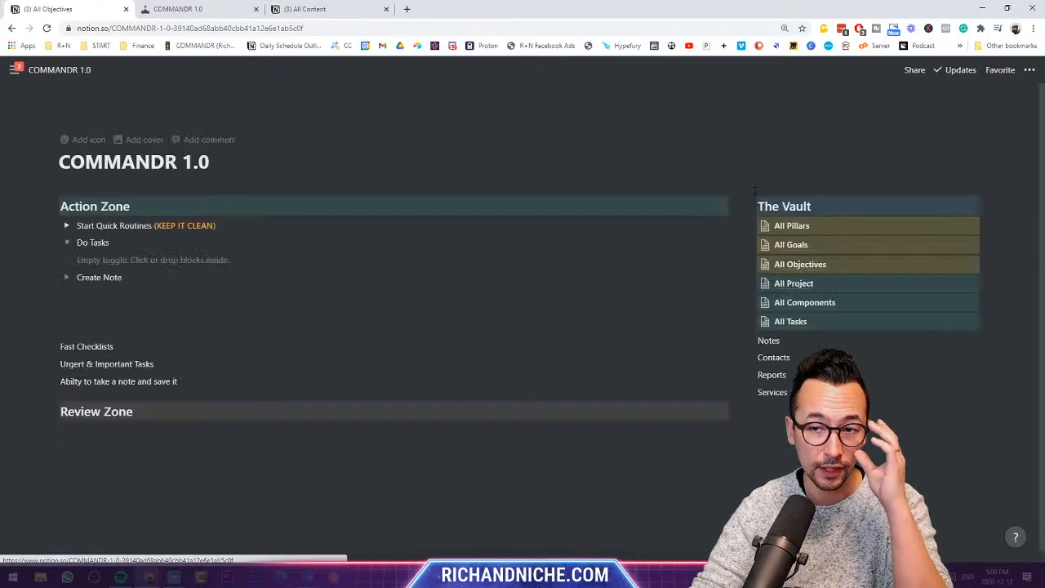
left_click(847, 231)
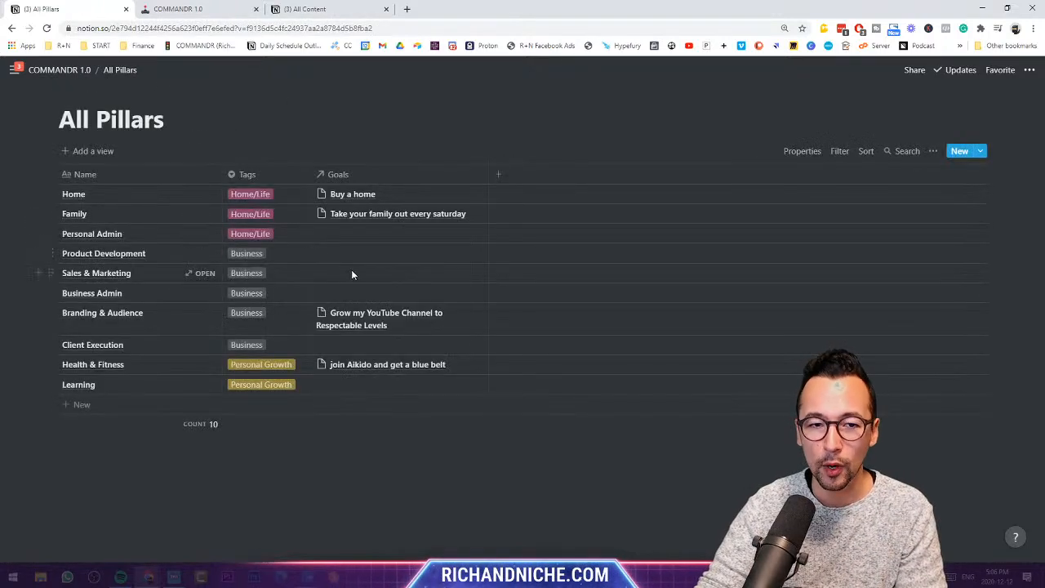
left_click(352, 275)
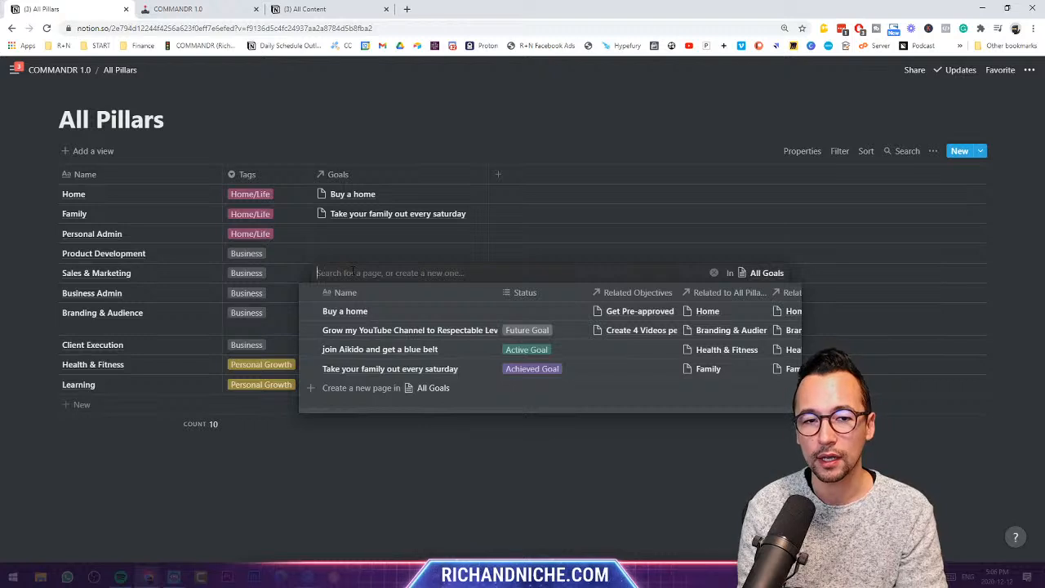
type("I want to d")
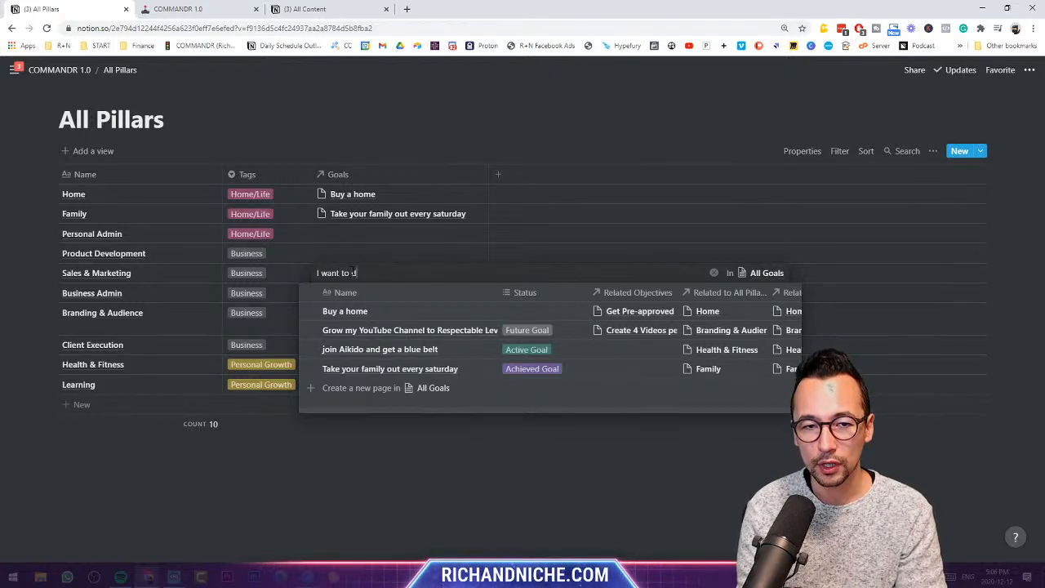
type("rive $1000-0")
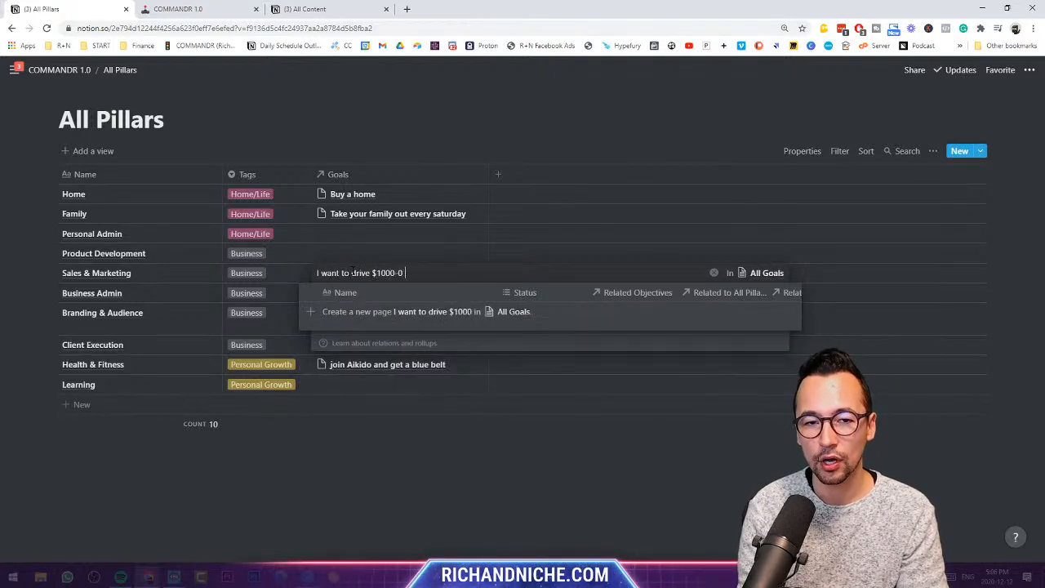
key("BackSpace")
key("BackSpace")
type("9 of sales in Dec.")
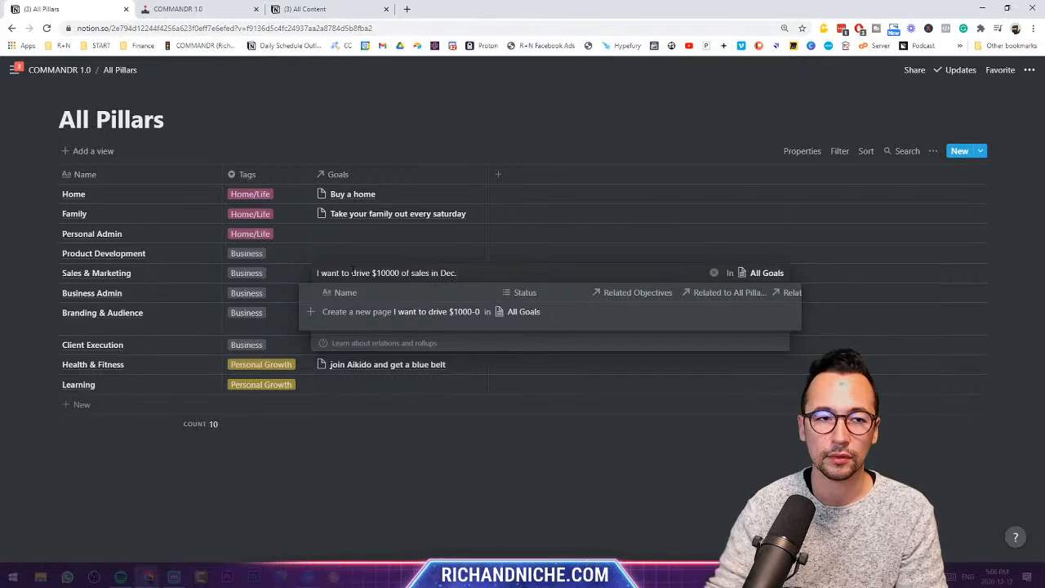
key("Escape")
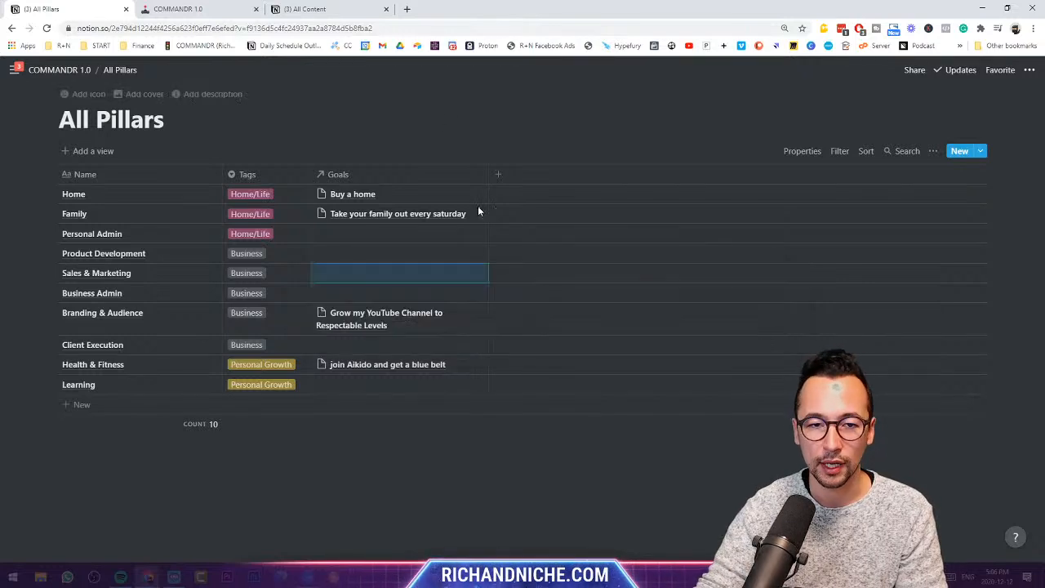
- Create a Drive $10000 goal for Sales & Marketing, preview it, then unlink it again
left_click(408, 270)
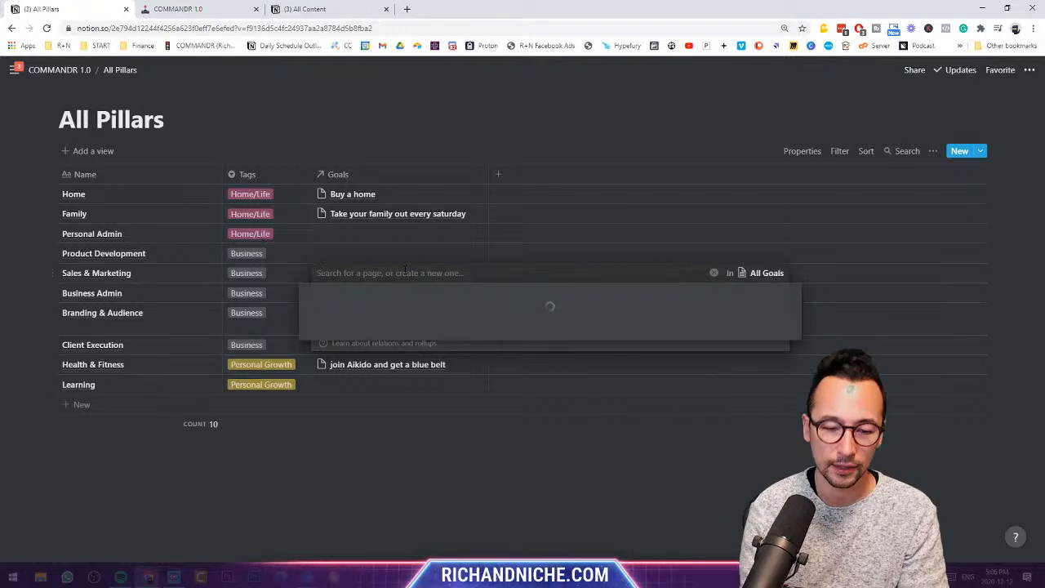
type("Drive")
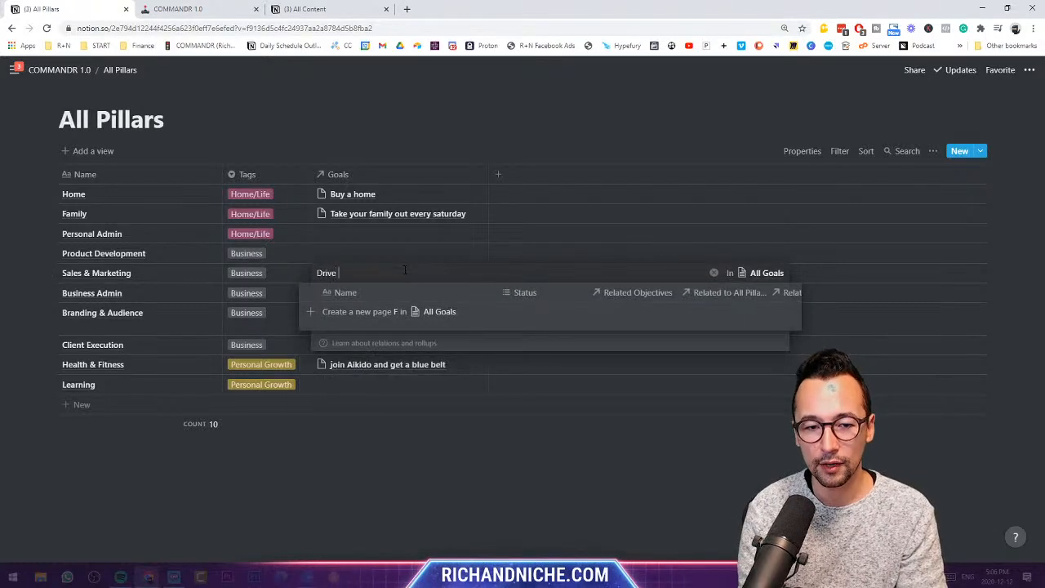
type(" $10000 sales ")
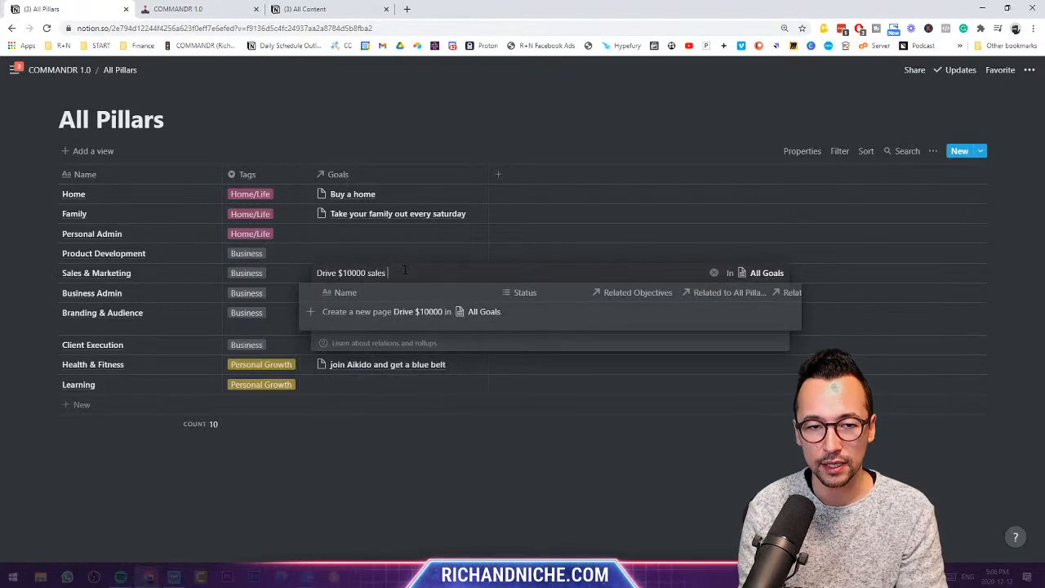
type("December")
key("Return")
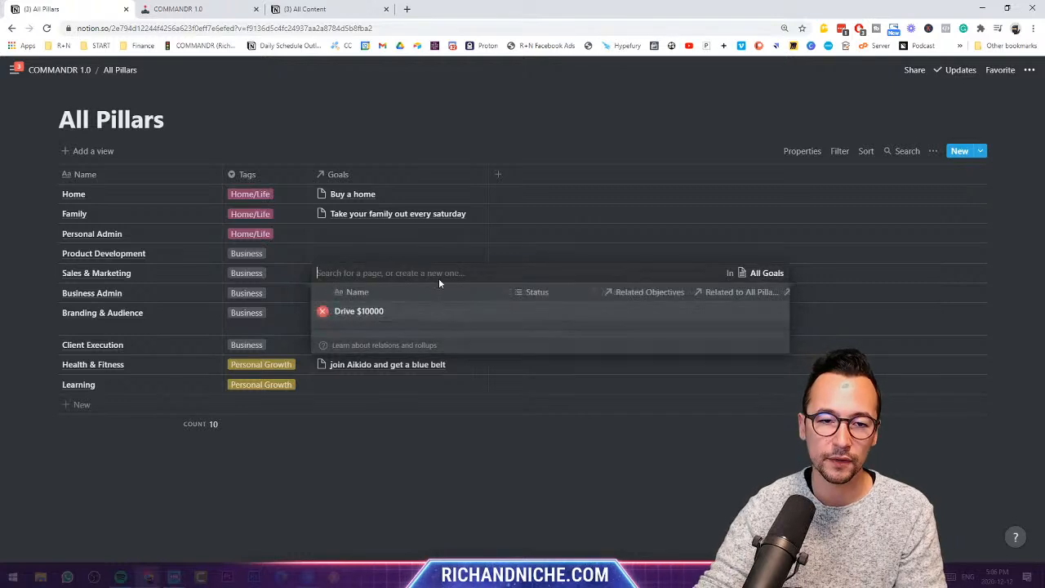
left_click(465, 118)
left_click(415, 269)
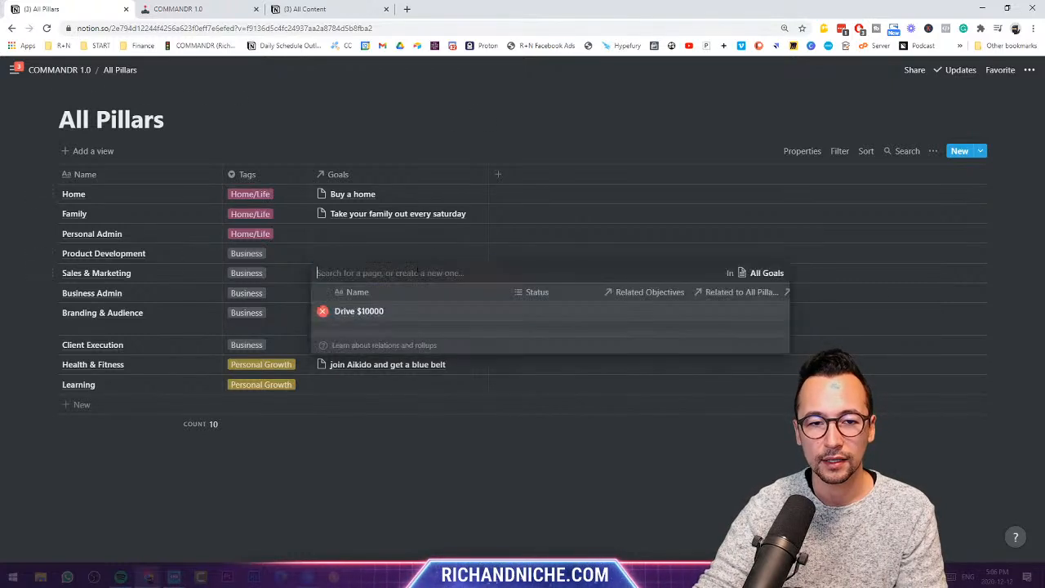
left_click(371, 311)
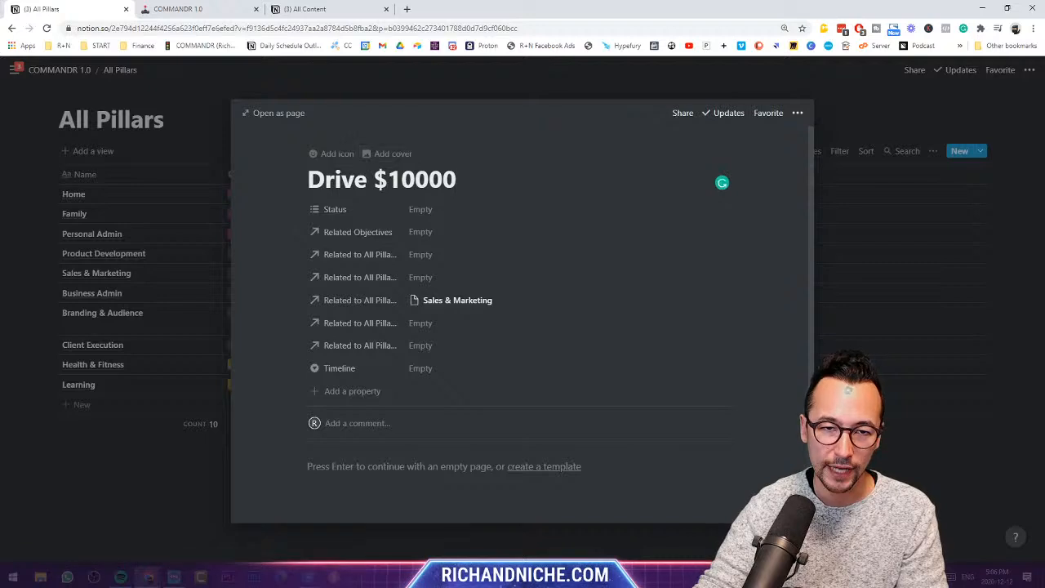
key("Escape")
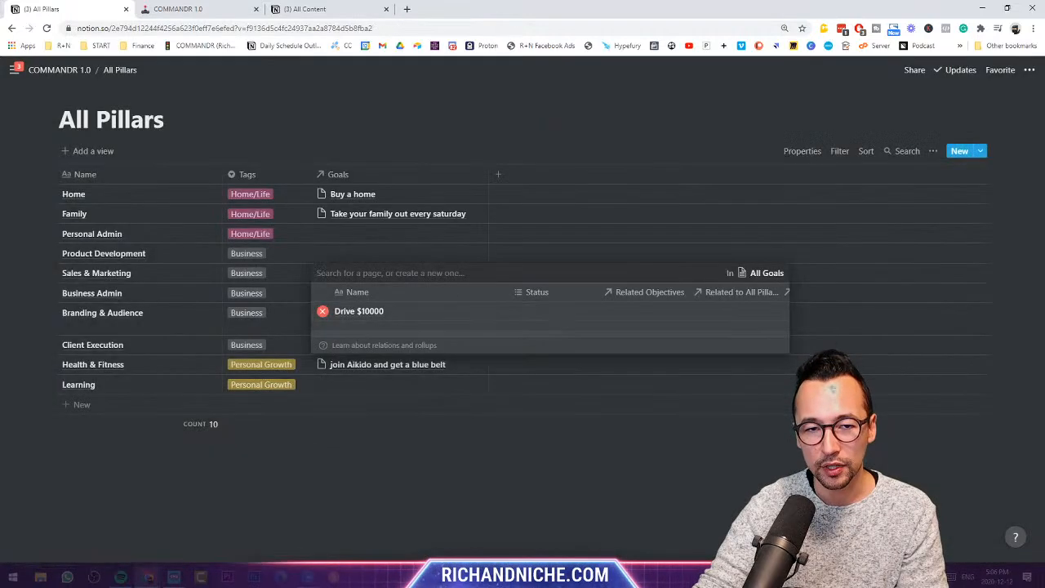
left_click(322, 314)
key("Escape")
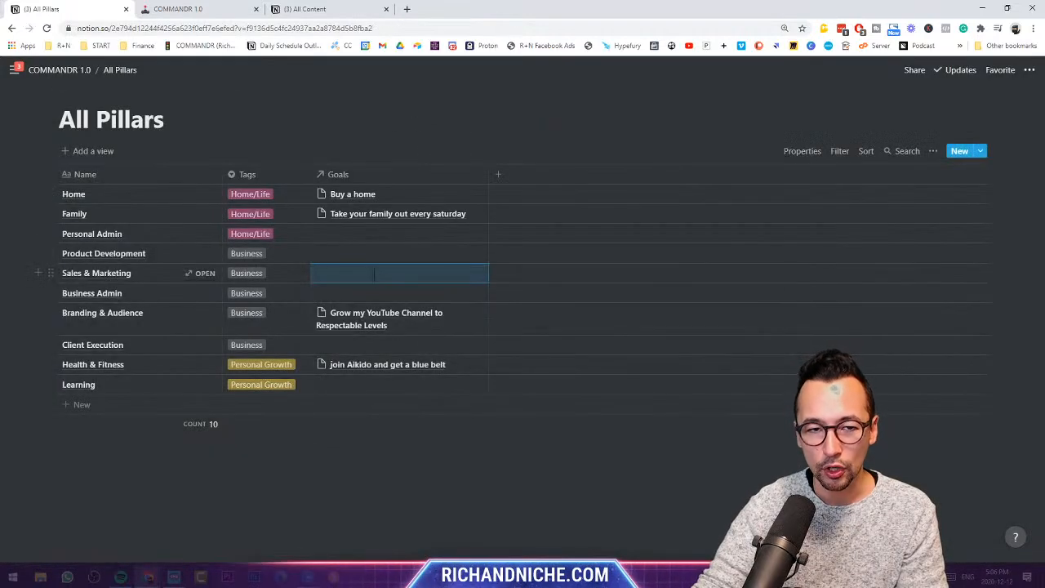
- Create and link the goal 'Drive $10000 of December Revenue', then return to COMMANDR 1.0
left_click(376, 273)
type("Drive $1000")
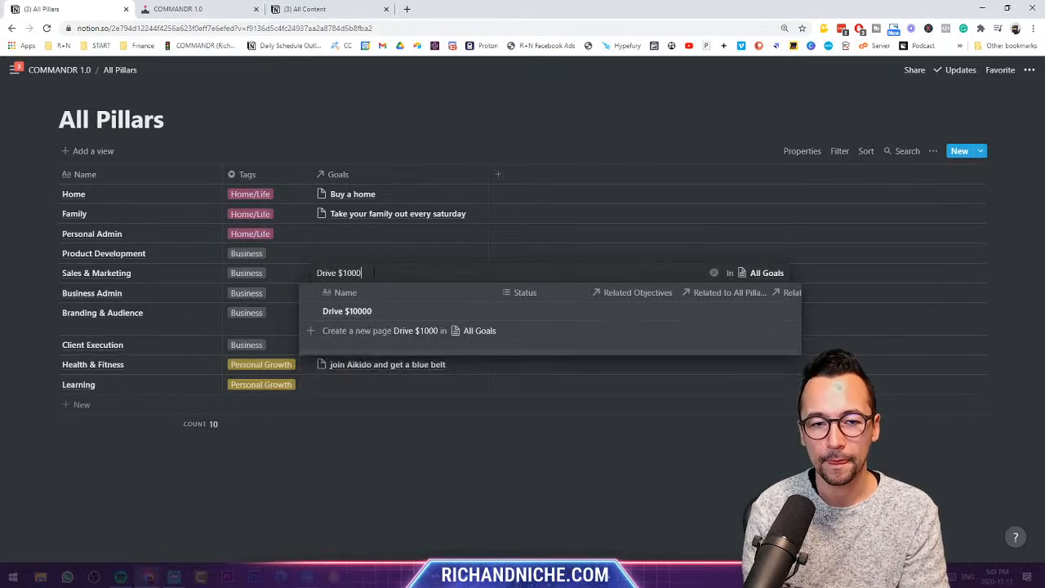
type("0 of December Revenue")
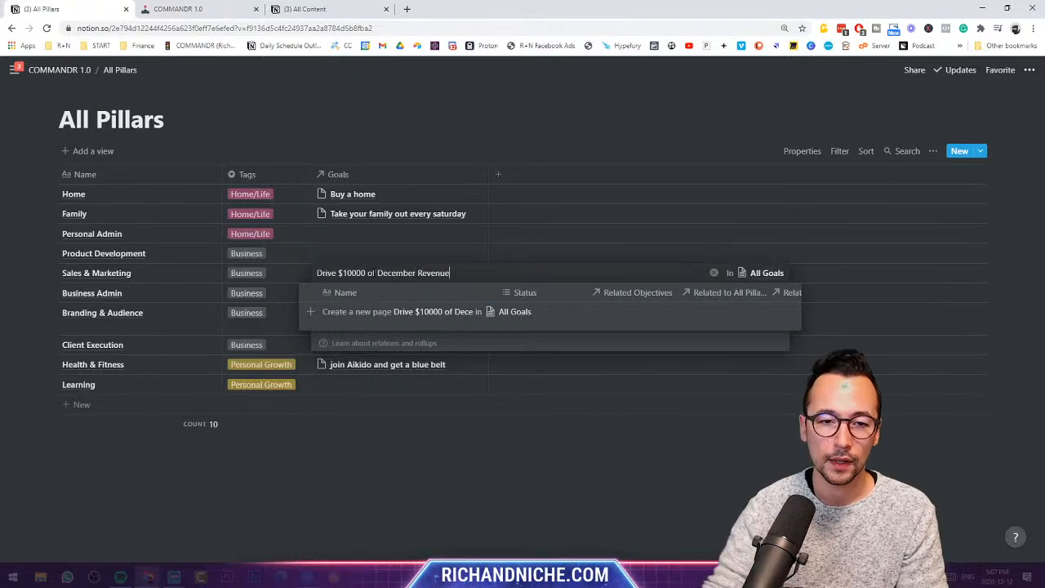
left_click(419, 313)
left_click(388, 248)
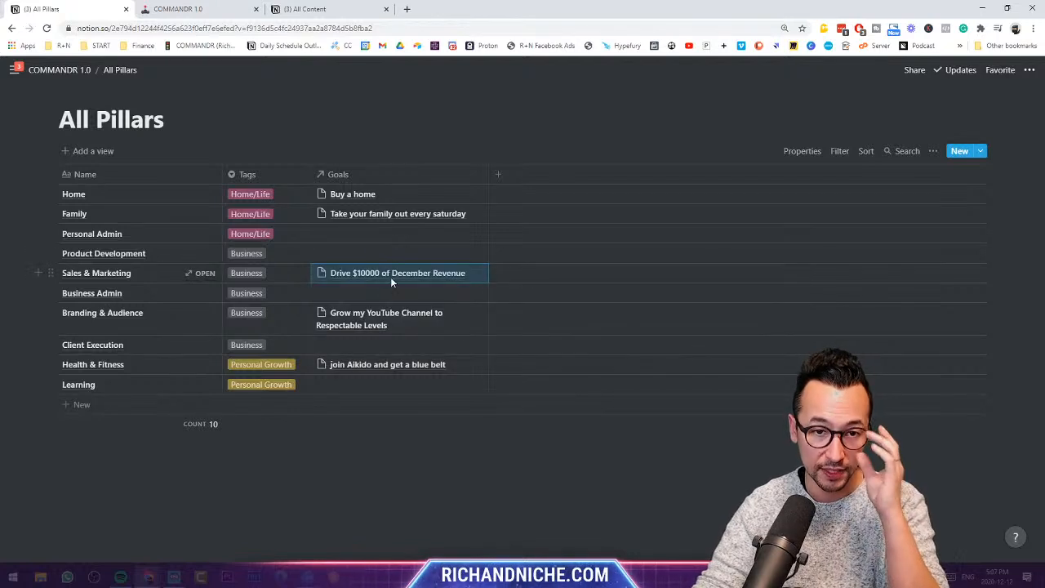
left_click(57, 70)
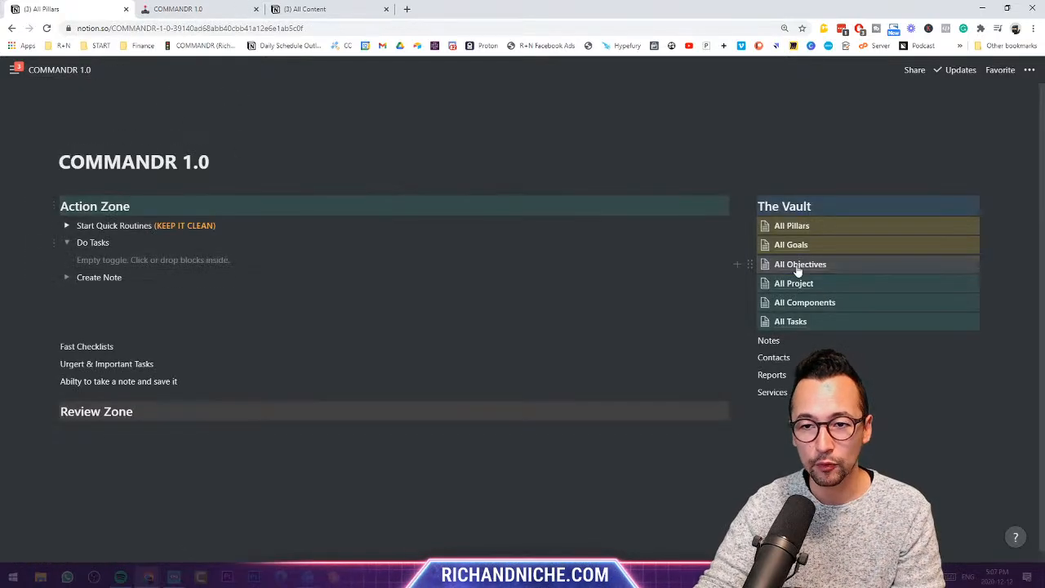
- Add a blank objective row, then delete the leftover Drive $10000 row in All Goals
left_click(797, 266)
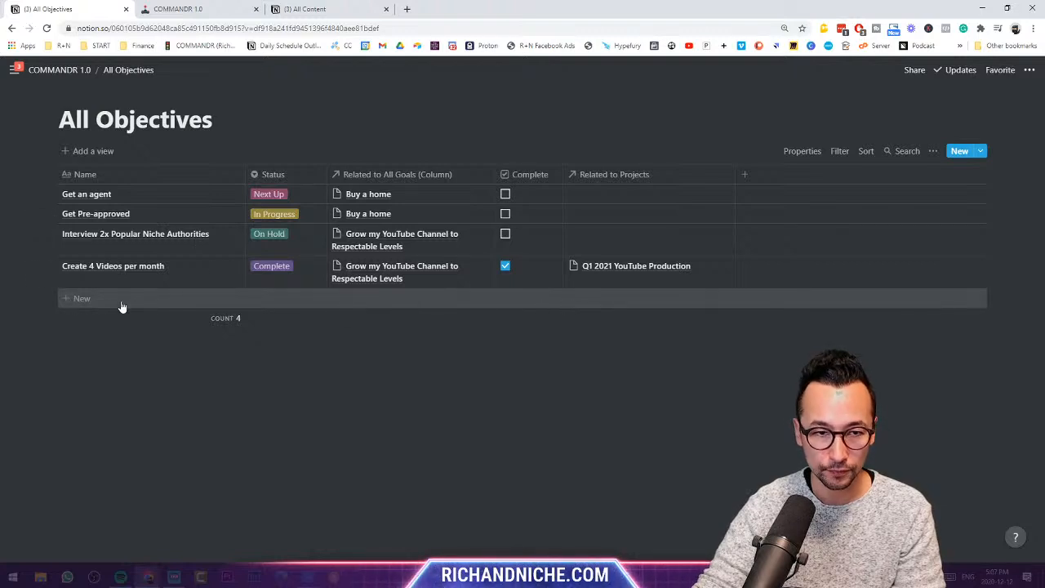
left_click(80, 303)
left_click(59, 69)
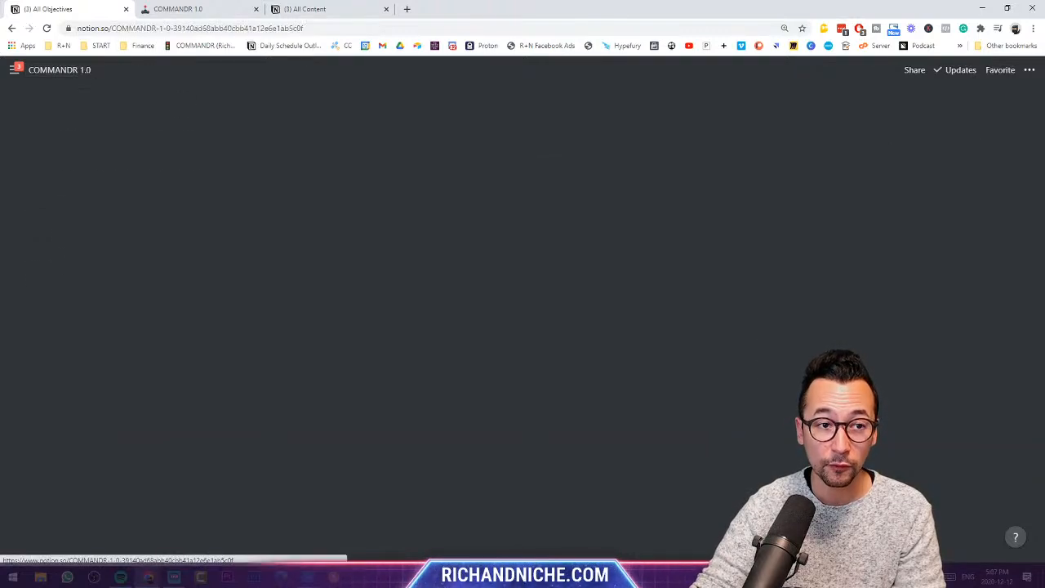
left_click(834, 256)
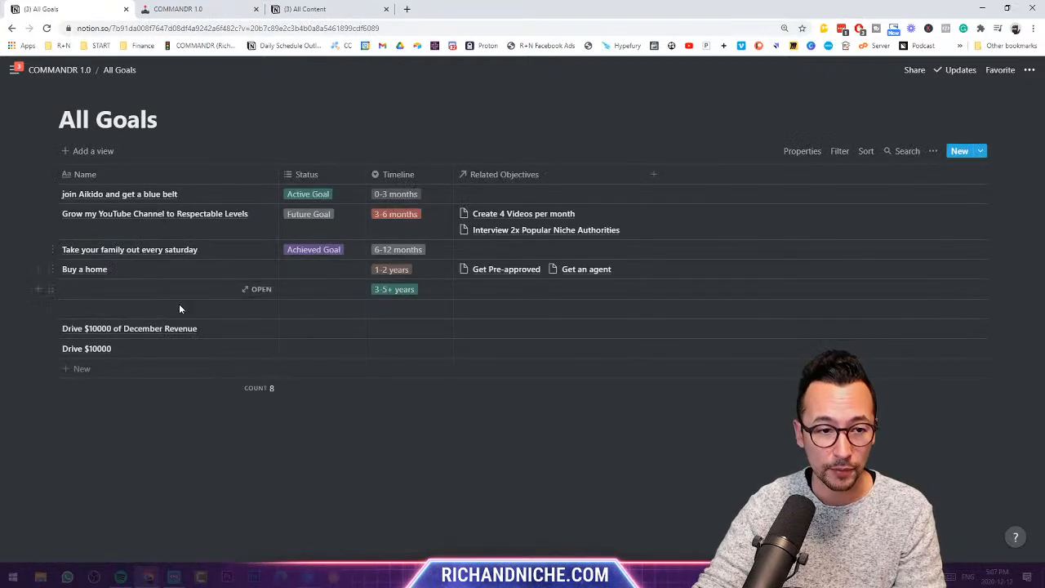
left_click(51, 348)
left_click(79, 307)
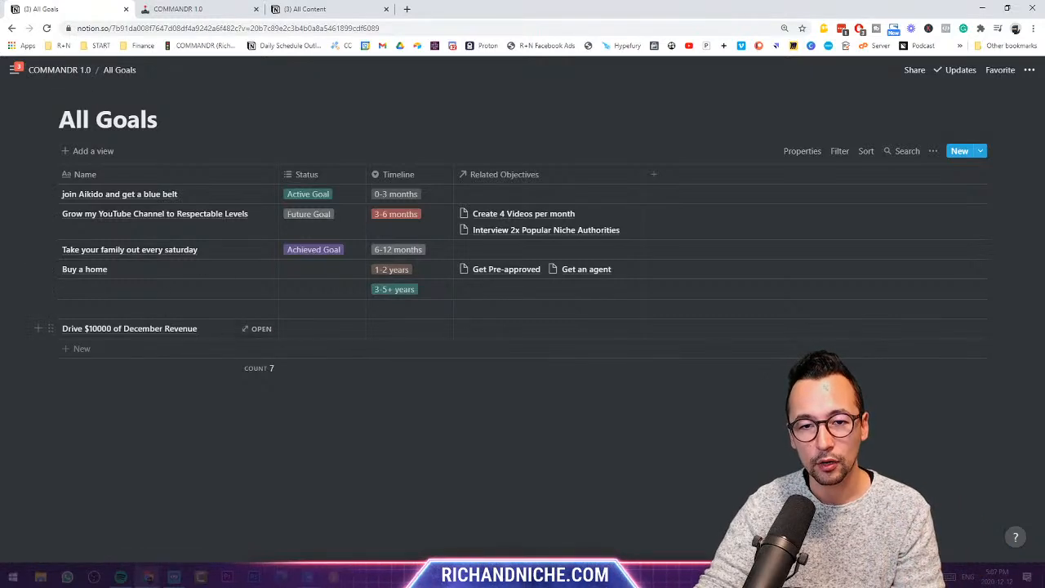
- Create and link the objective 'Run a Xmas Campaign for 14 days' to December Revenue, then return to COMMANDR 1.0
left_click(506, 328)
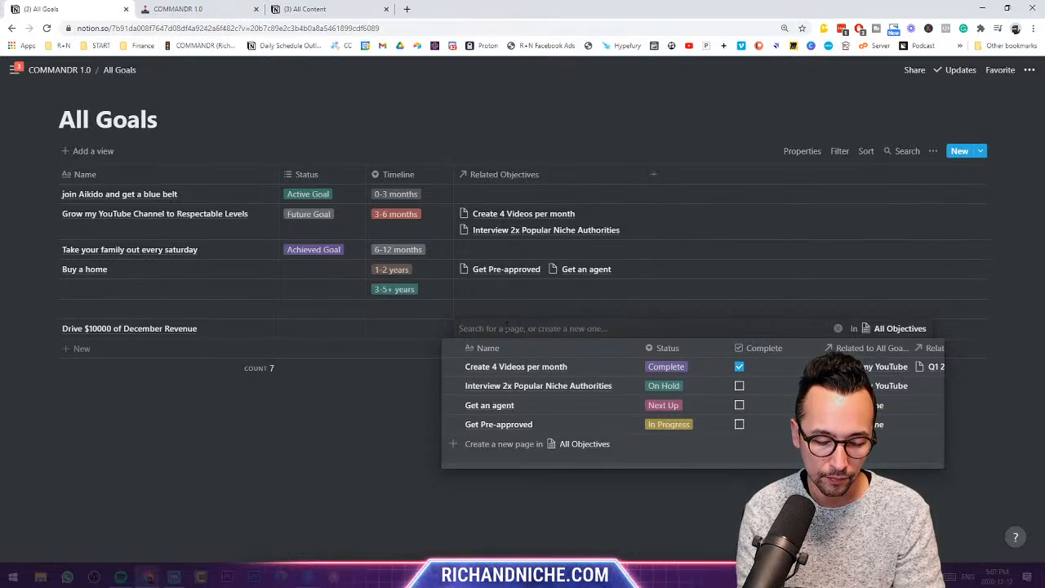
type("Run a Xma")
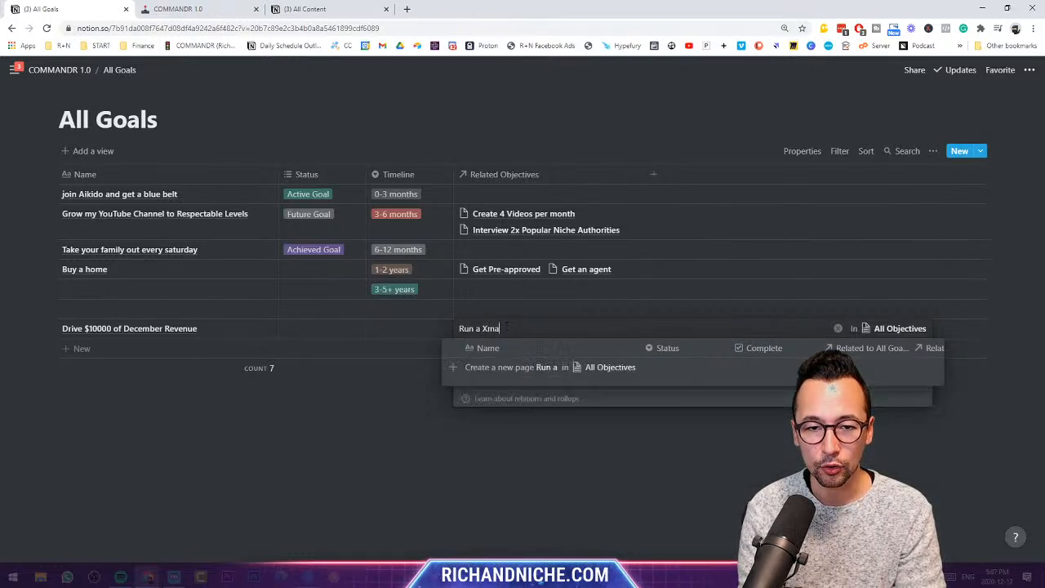
type("s Campaign")
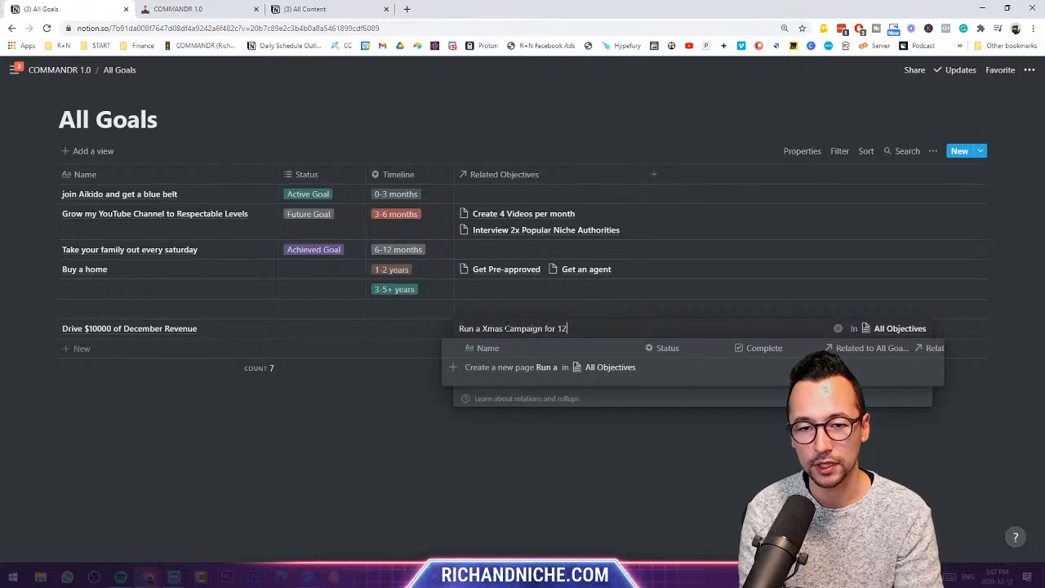
type(" for 14 days.")
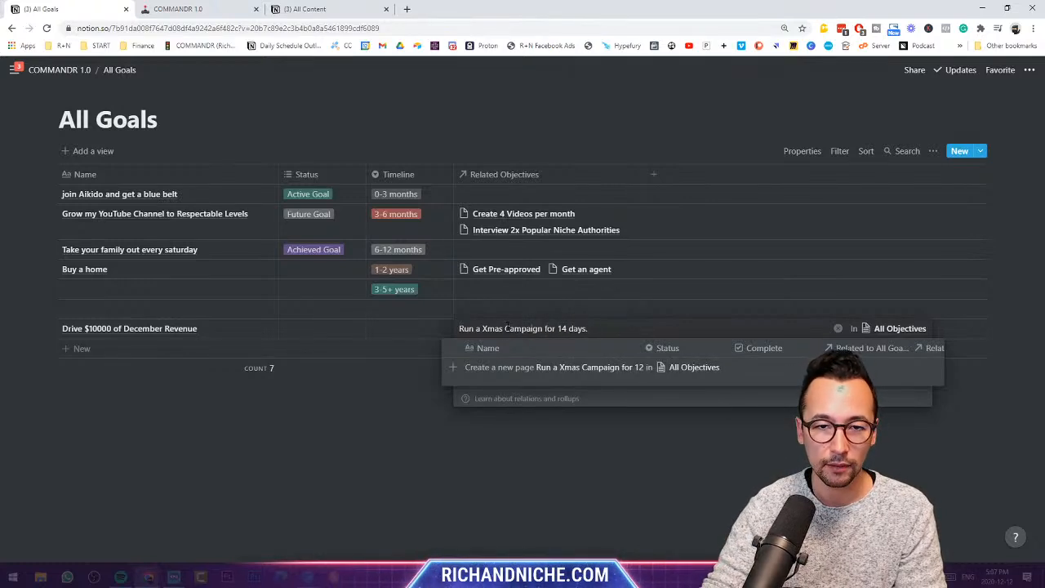
left_click(538, 367)
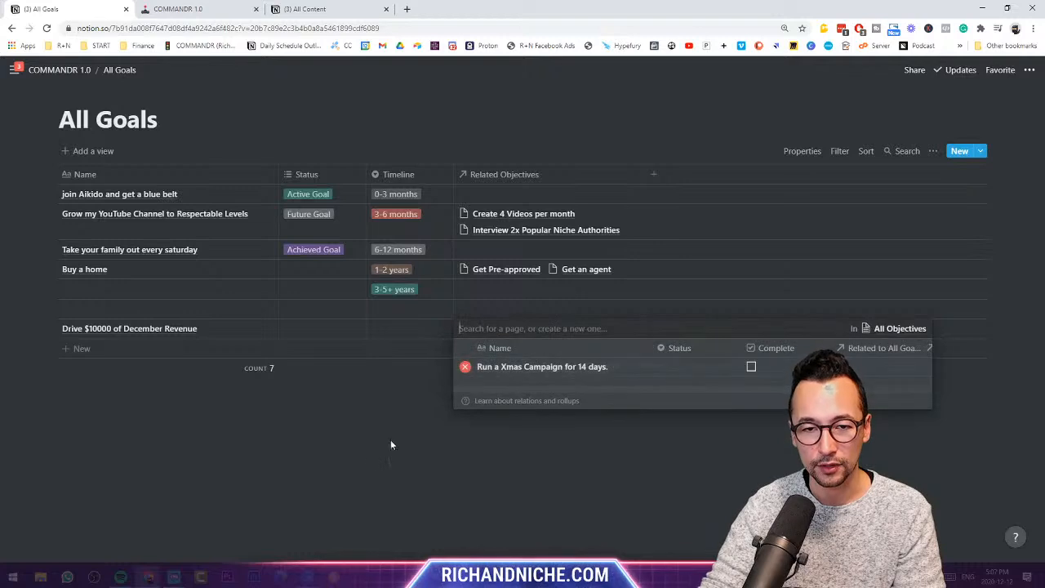
key("Escape")
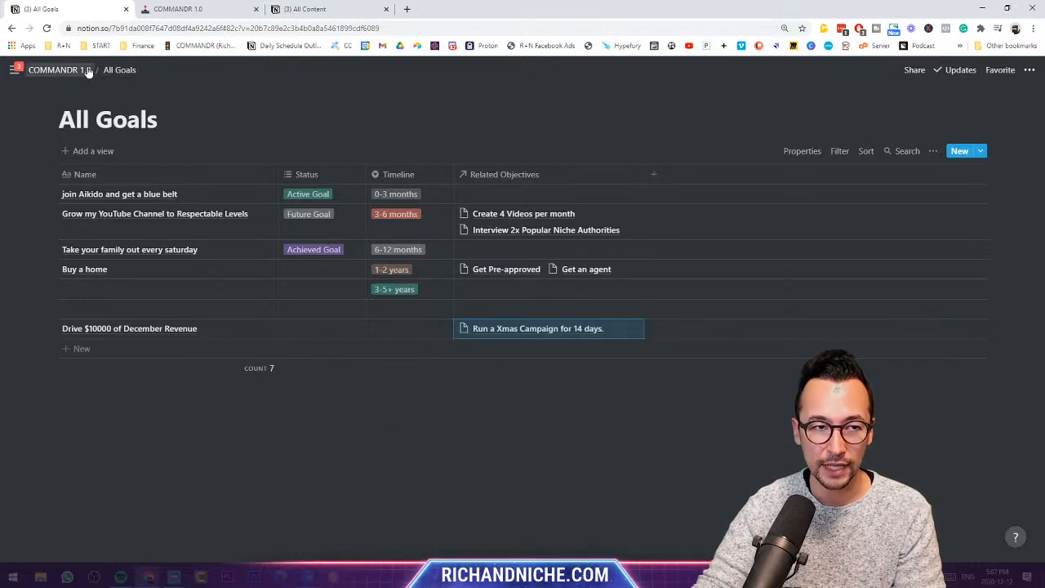
left_click(121, 70)
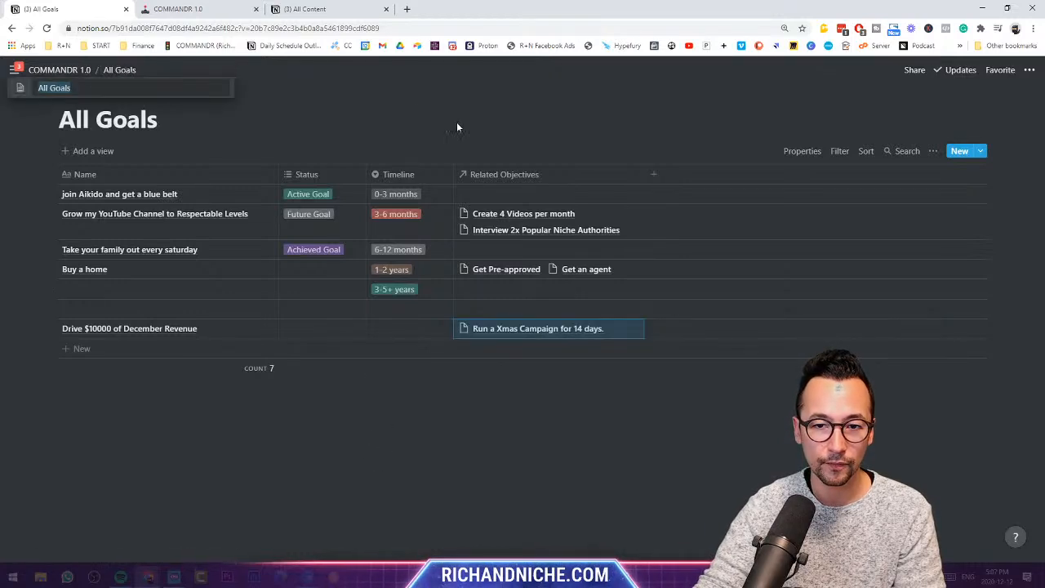
left_click(70, 71)
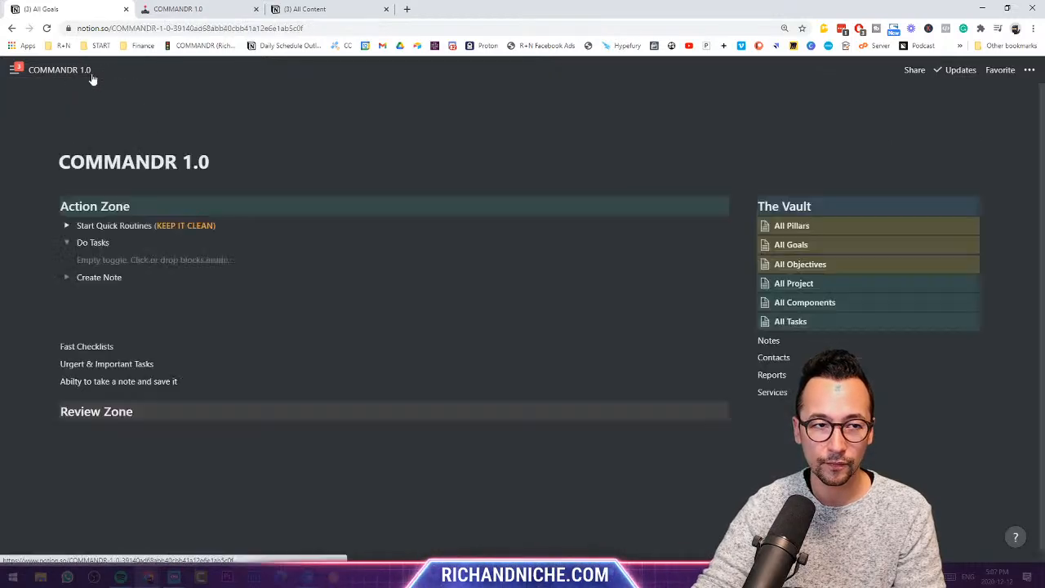
- In All Objectives, create Instagram Contest from the Xmas objective's Related to Projects cell
left_click(795, 269)
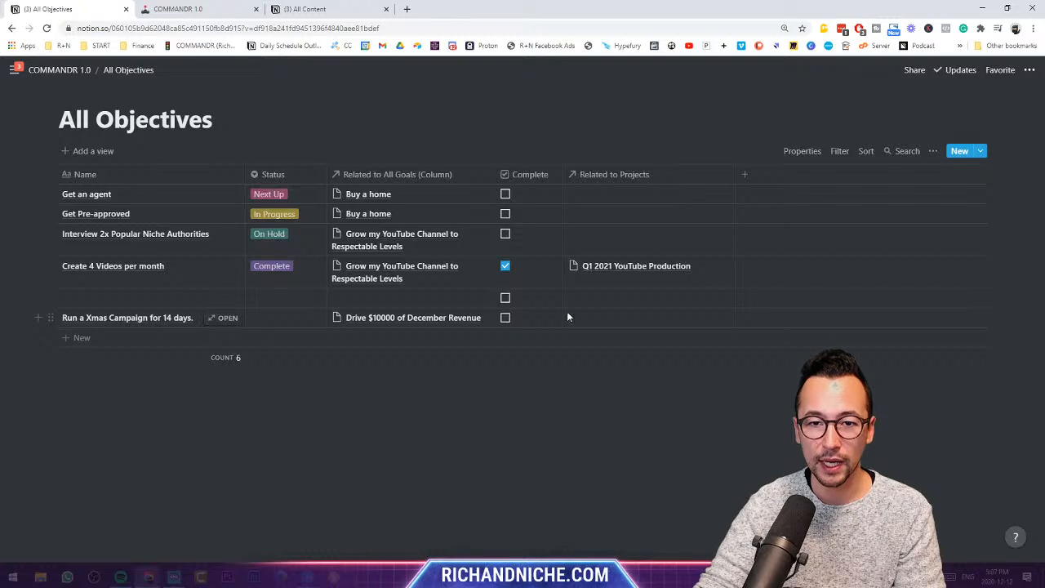
left_click(601, 319)
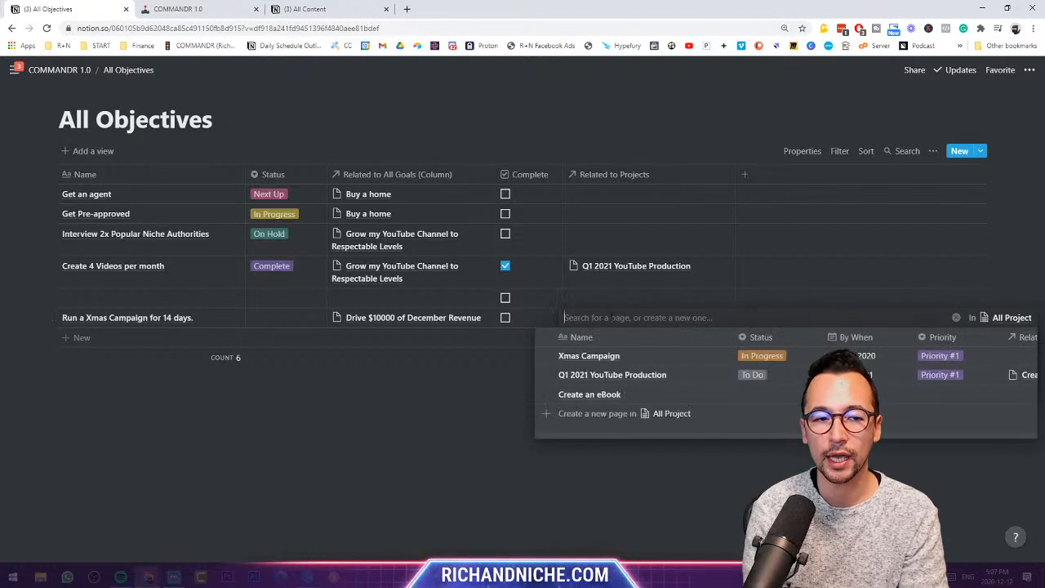
type("I")
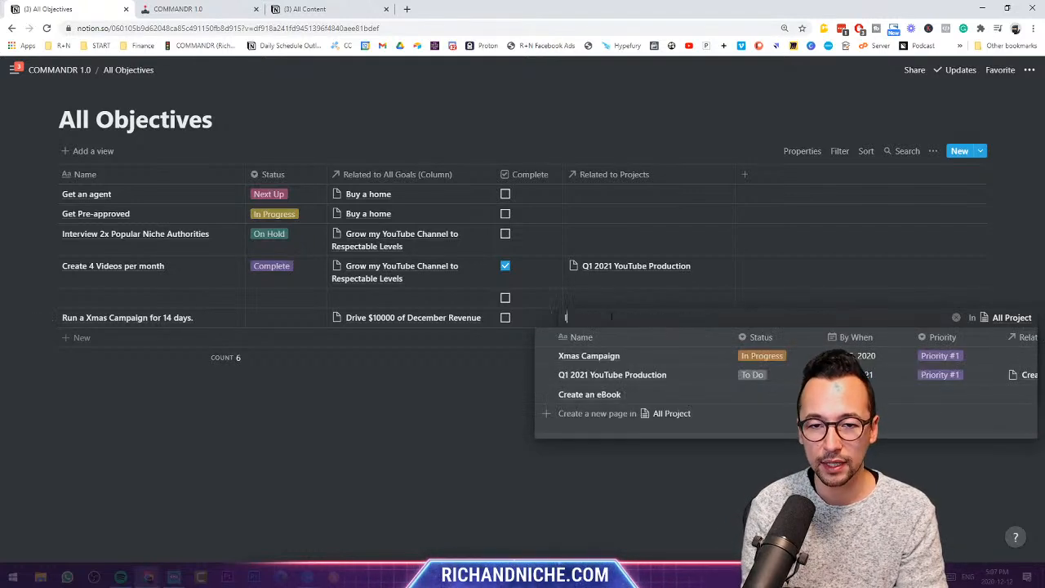
type("nsta")
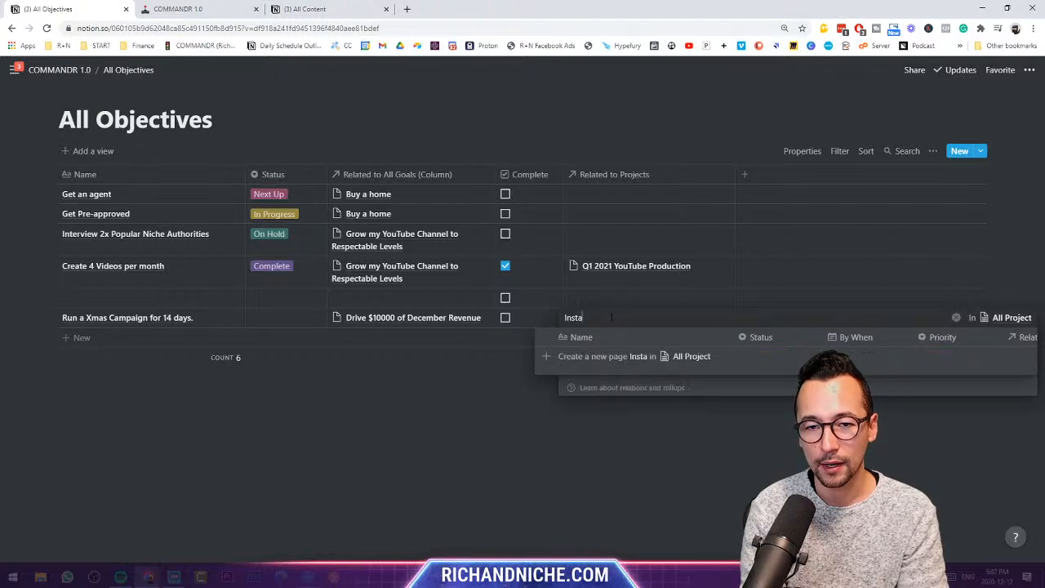
type("gram")
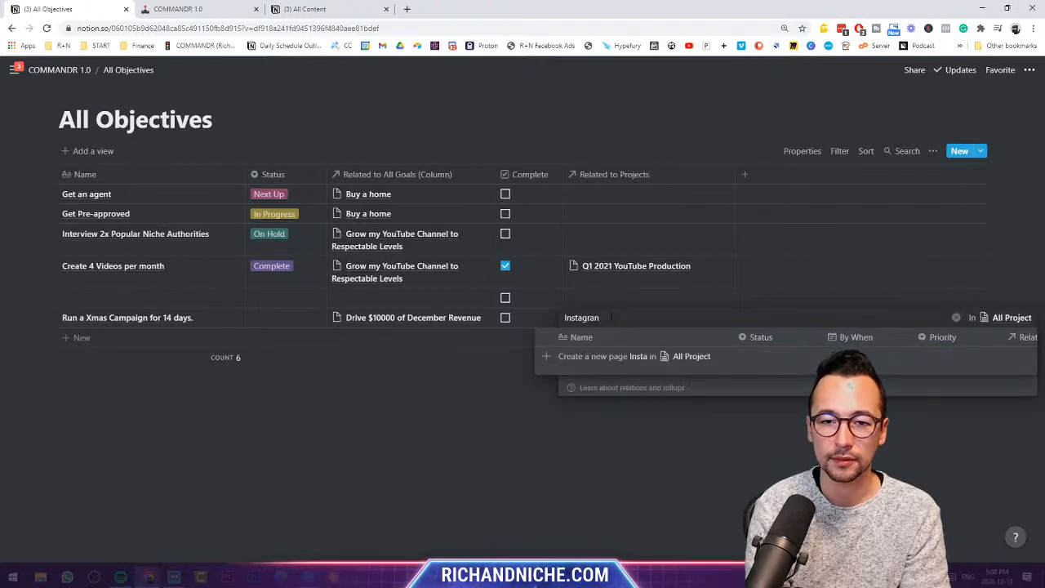
type(" Con Conten")
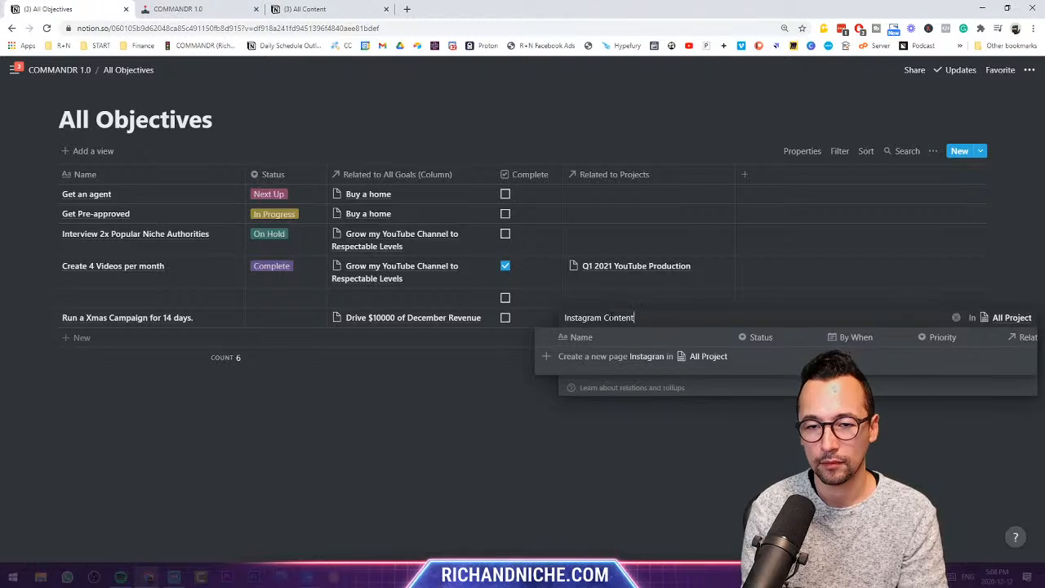
key("BackSpace")
type("s")
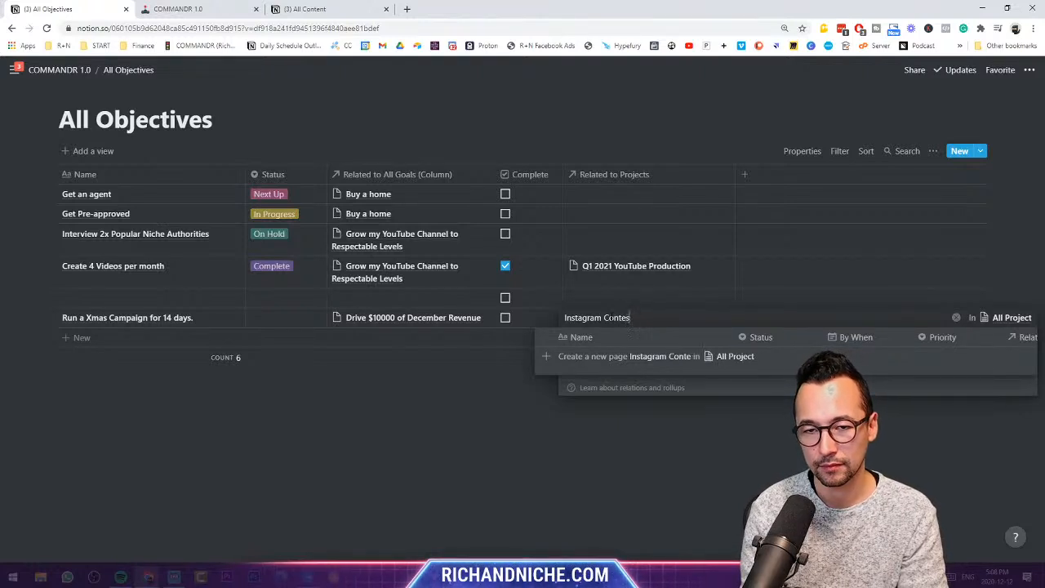
left_click(674, 356)
left_click(577, 438)
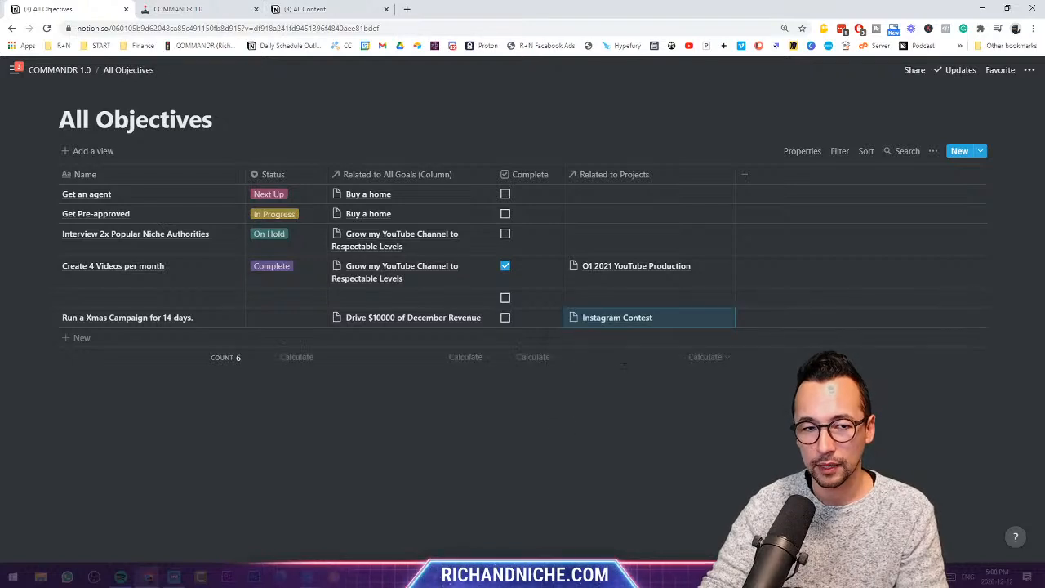
- Preview the new Instagram Contest page and close the project picker
left_click(629, 320)
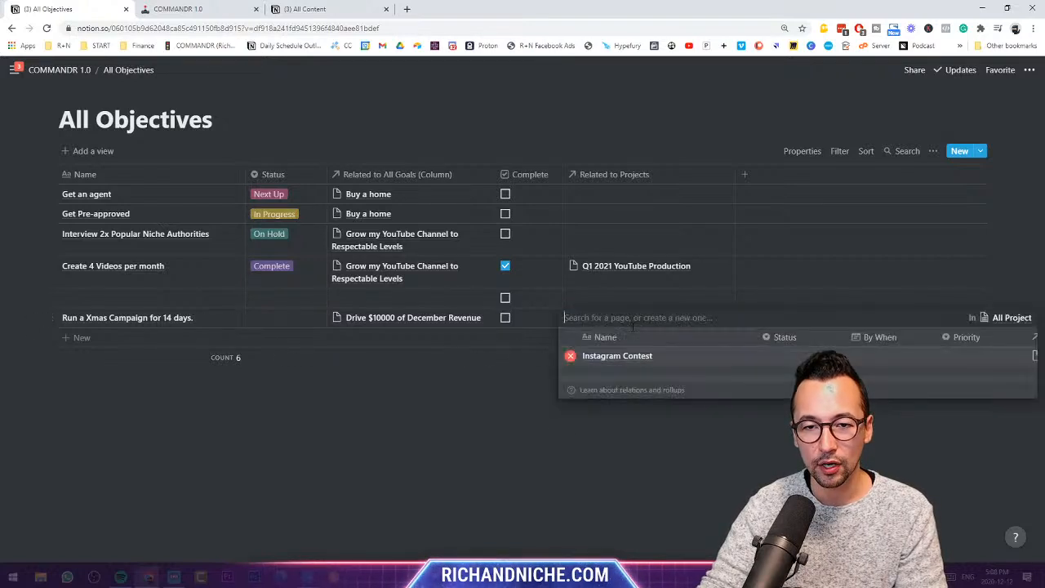
left_click(636, 355)
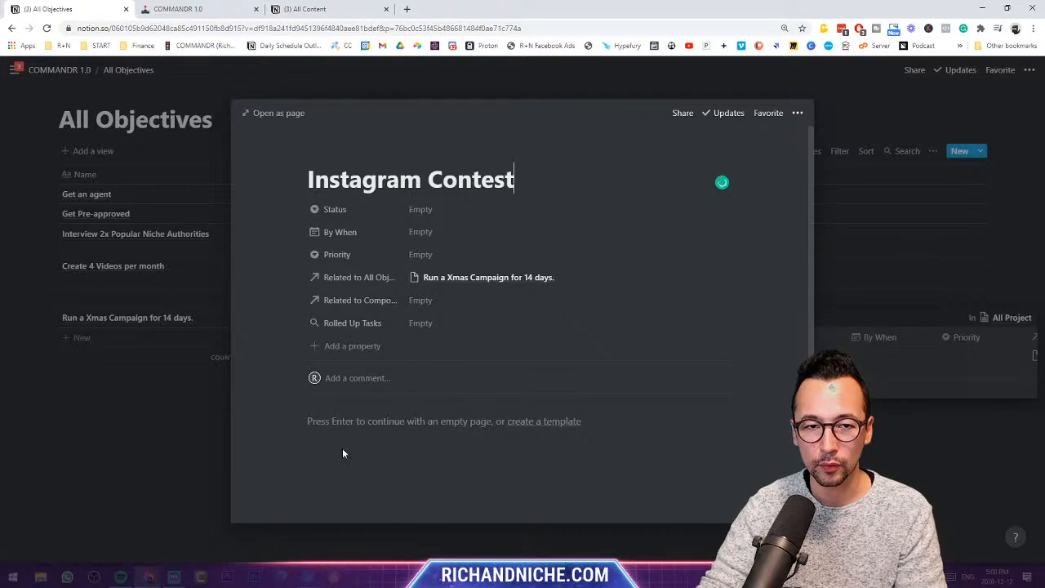
left_click(183, 403)
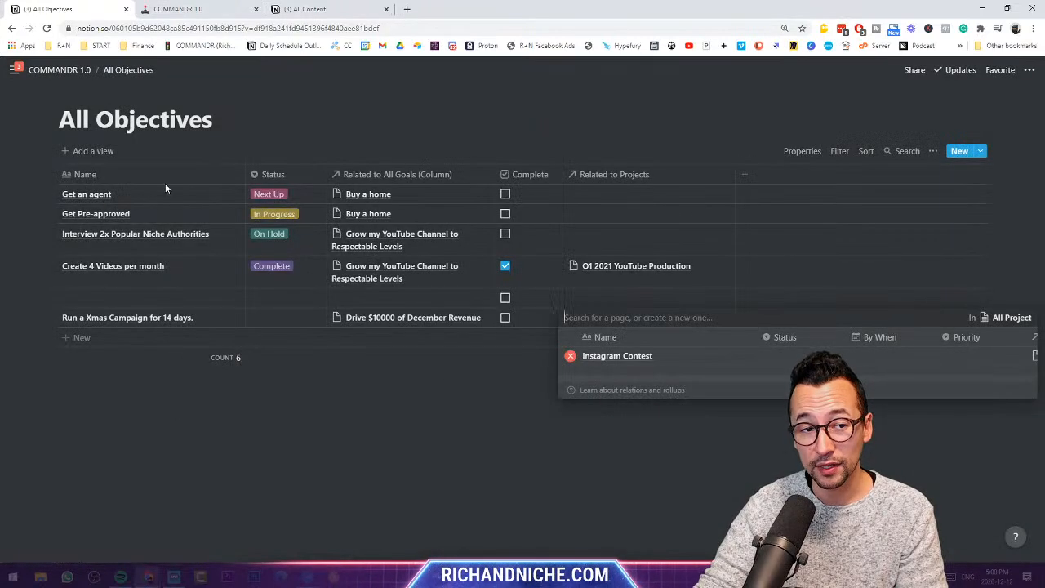
left_click(164, 185)
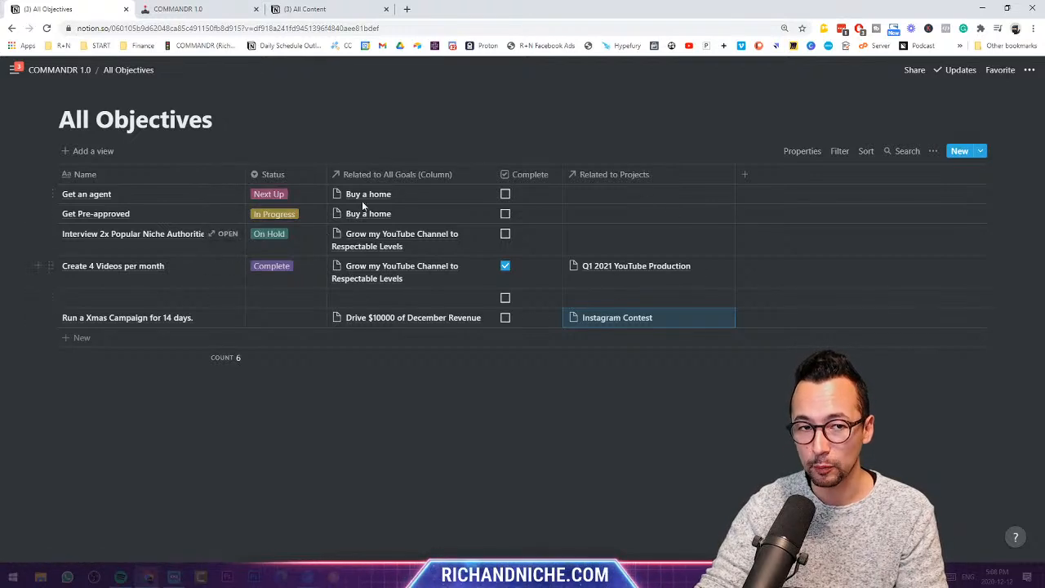
- Open the Get an agent objective page and type stray text into its body
left_click(222, 194)
left_click(380, 376)
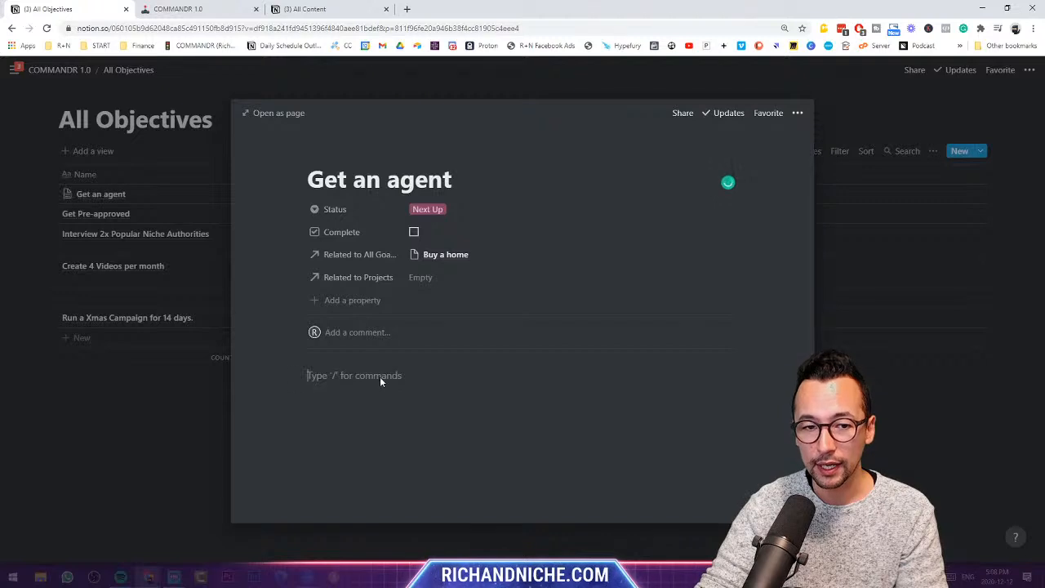
type("awetweatawetwatawtwaetawetawet")
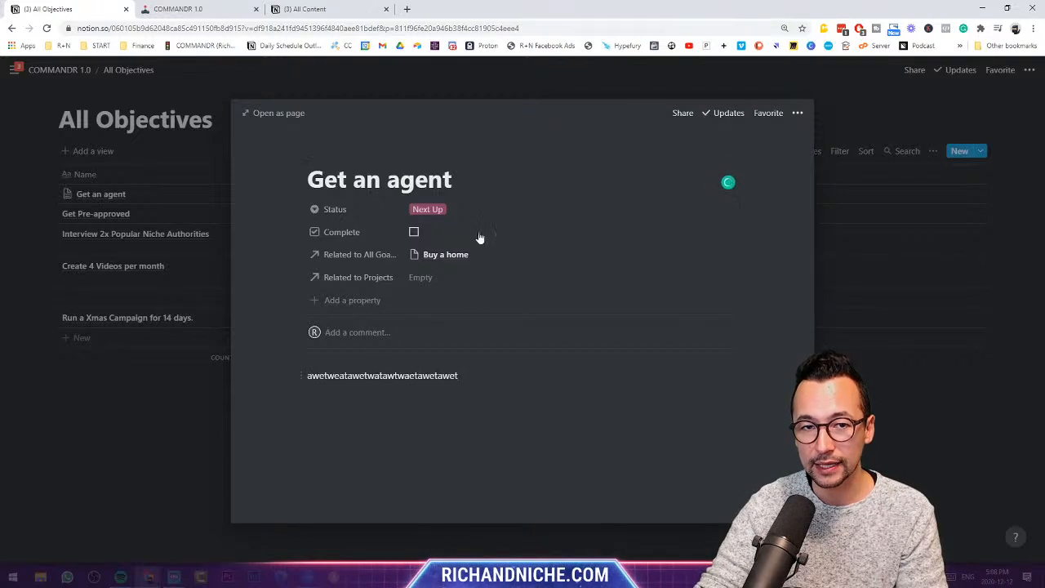
left_click(122, 426)
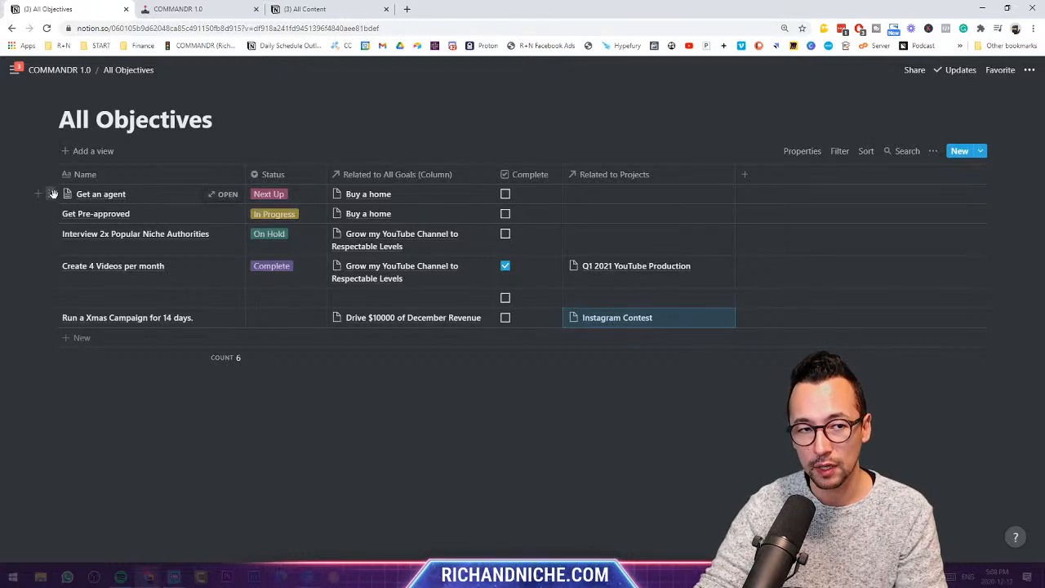
- Delete the stray line from Get an agent and go back to COMMANDR 1.0
left_click(224, 194)
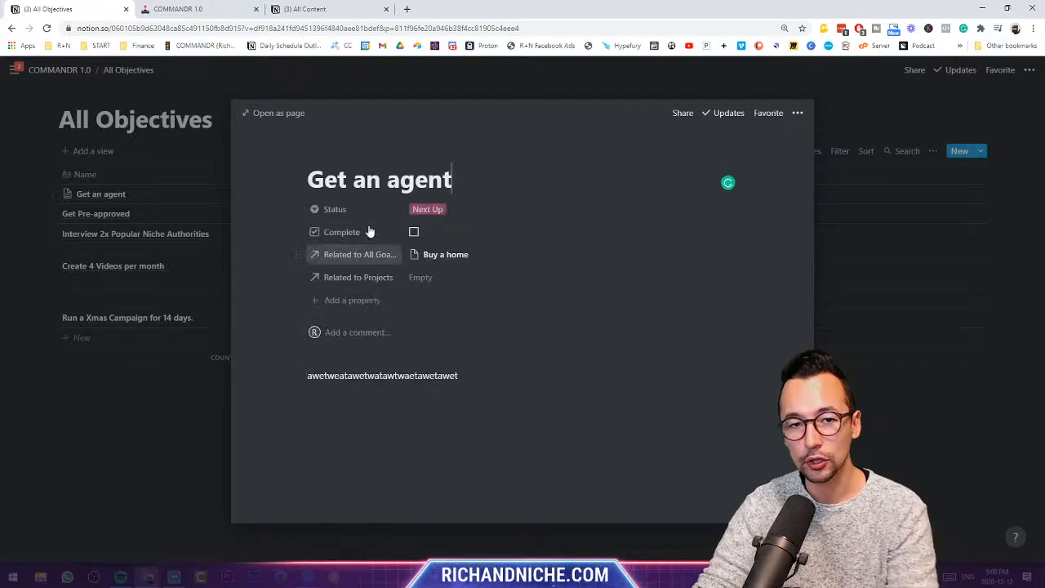
double_click(405, 375)
key("BackSpace")
left_click(119, 395)
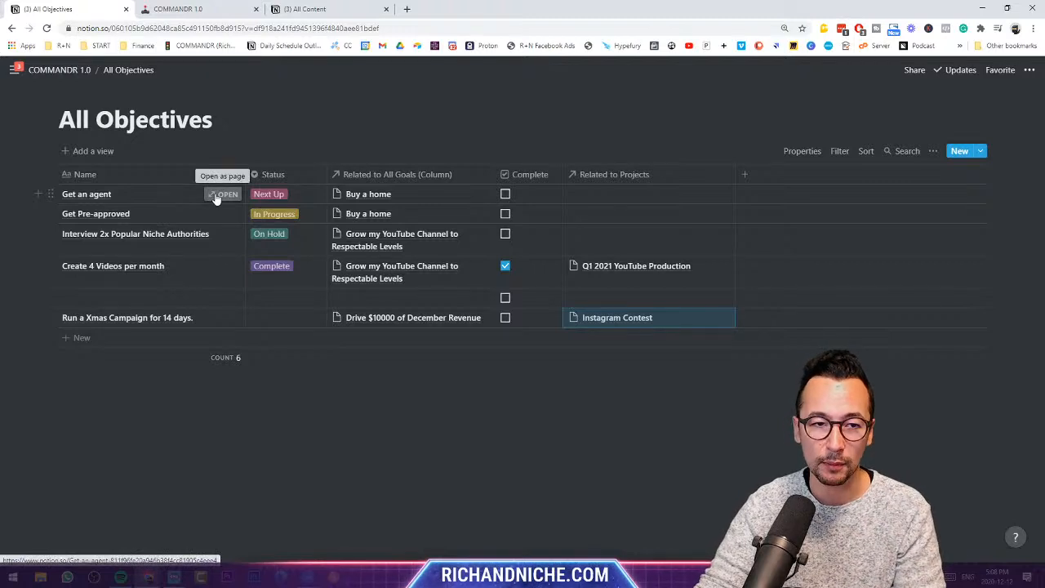
left_click(561, 393)
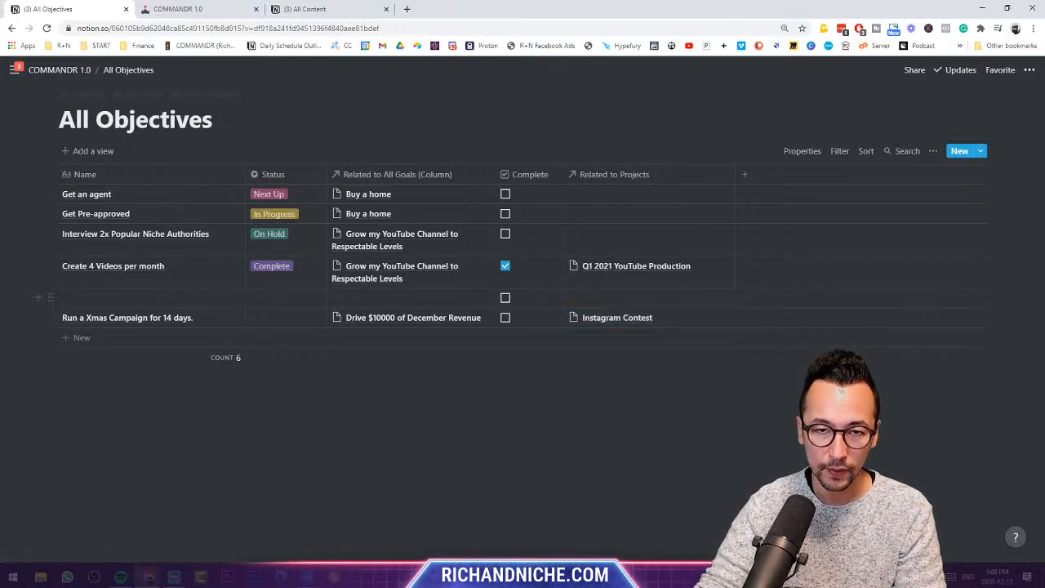
left_click(72, 74)
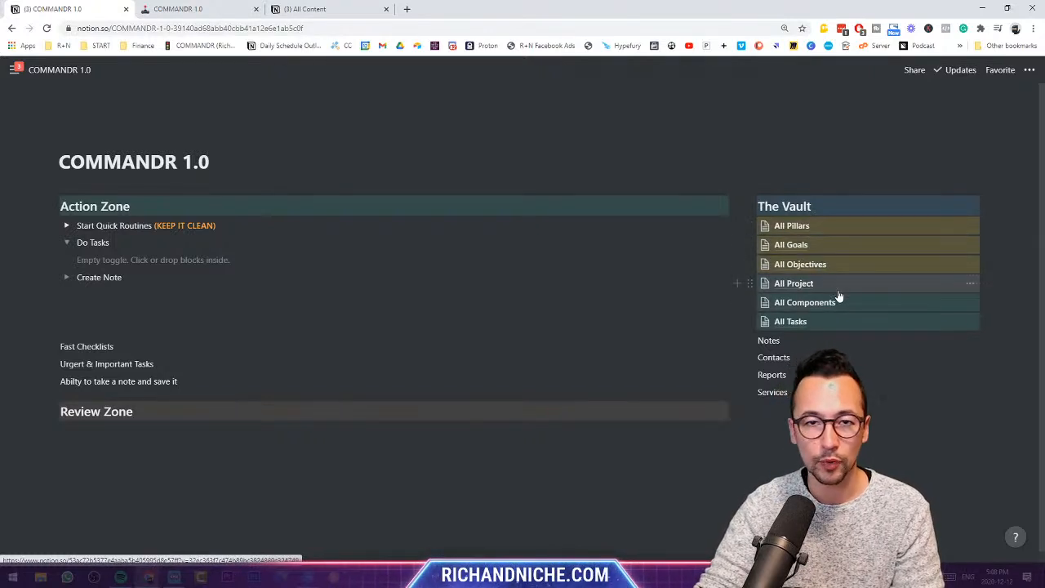
- Create The Content for IG, Draw Mechanism and The Contest Live Stream Plan from Instagram Contest's components cell
left_click(804, 292)
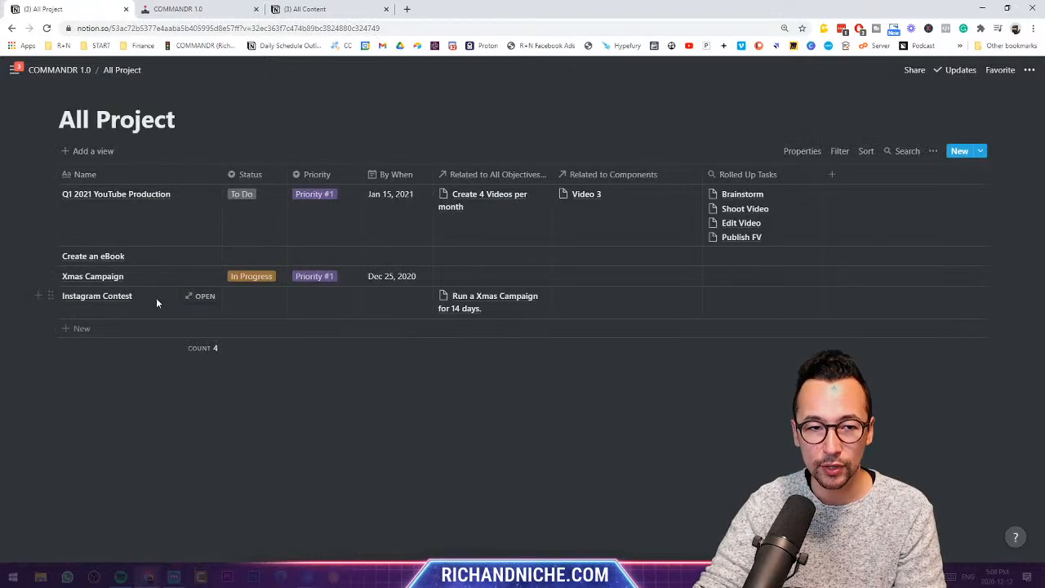
left_click(616, 310)
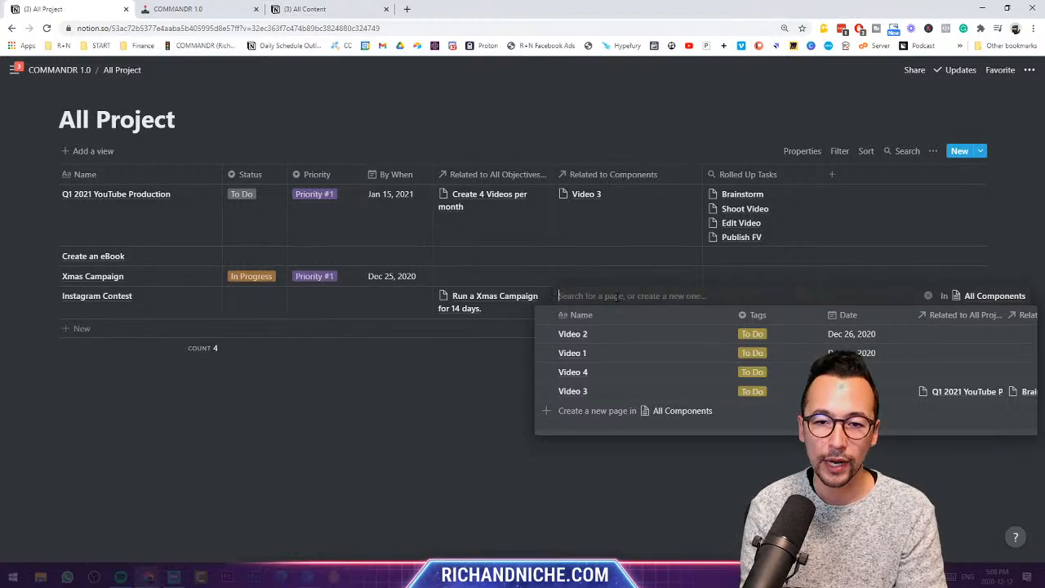
type("The Content for IG")
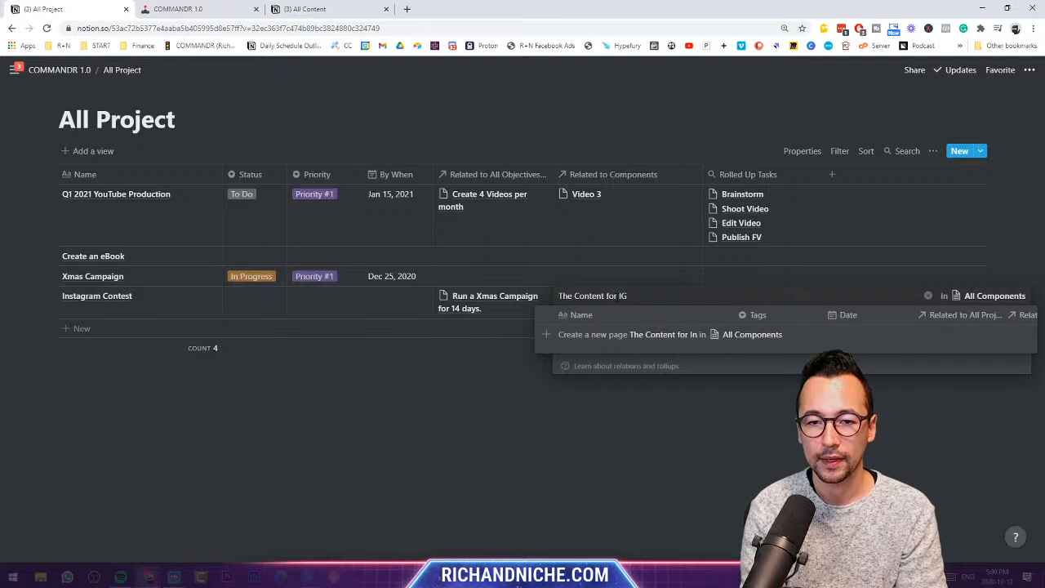
key("Return")
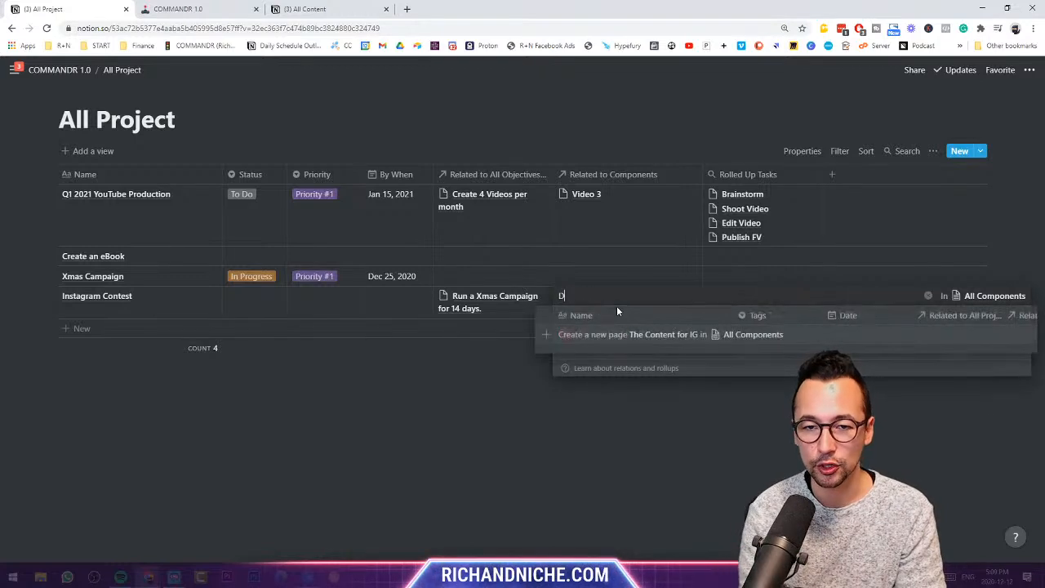
type("Draw Mec")
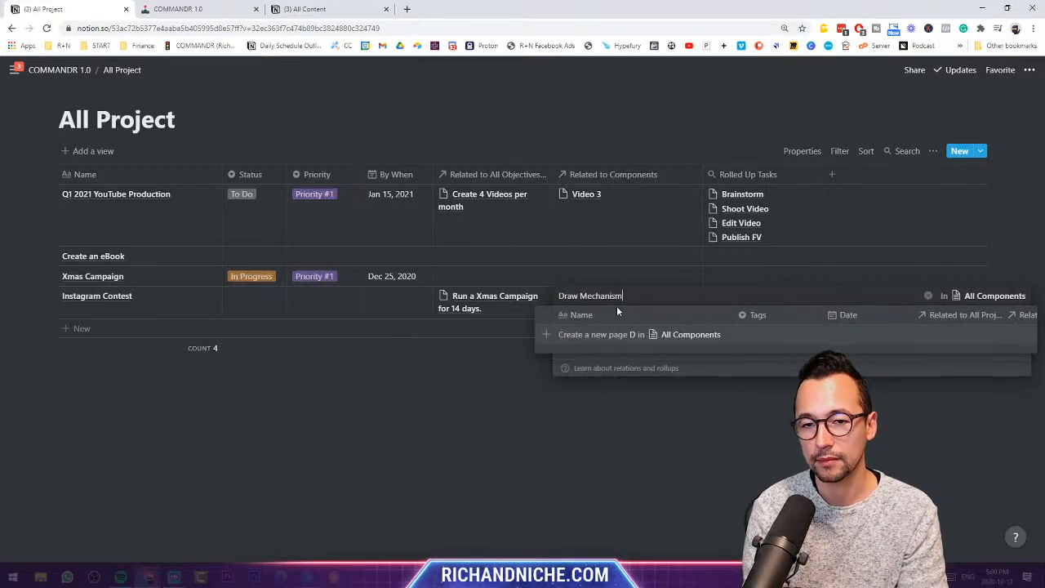
type("hanism")
left_click(630, 335)
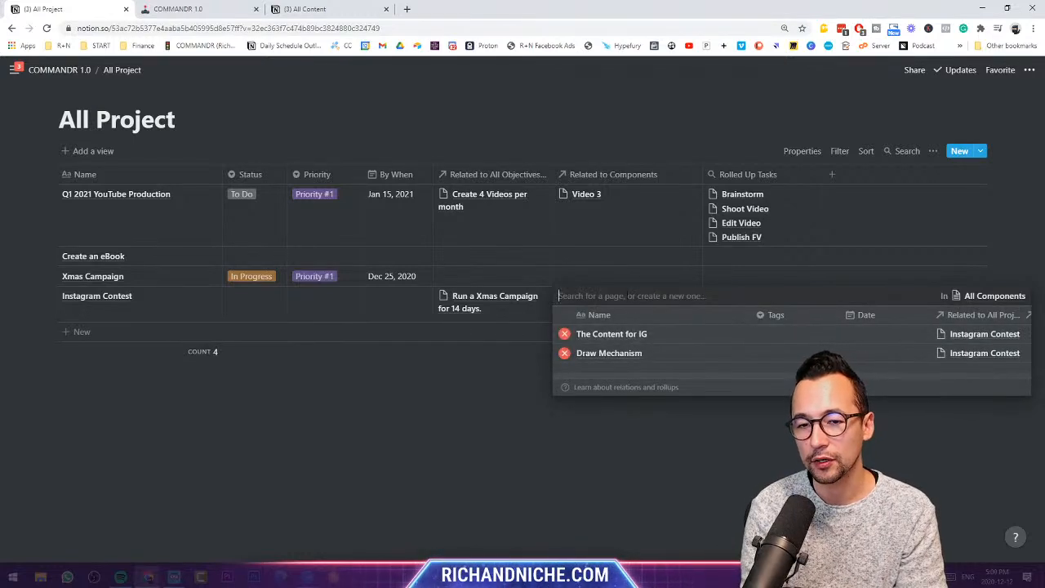
type("The Content")
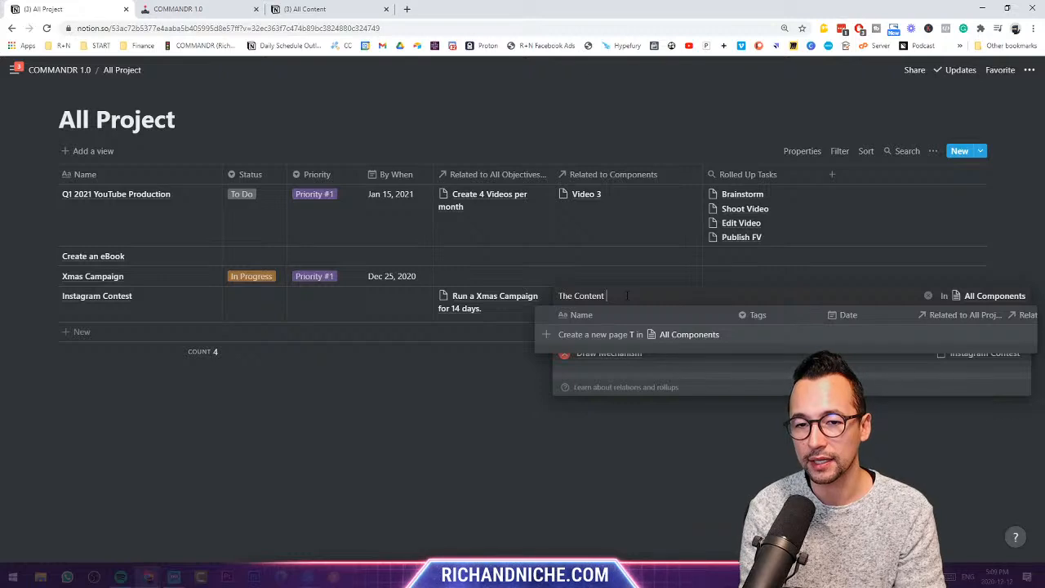
type(" Plan")
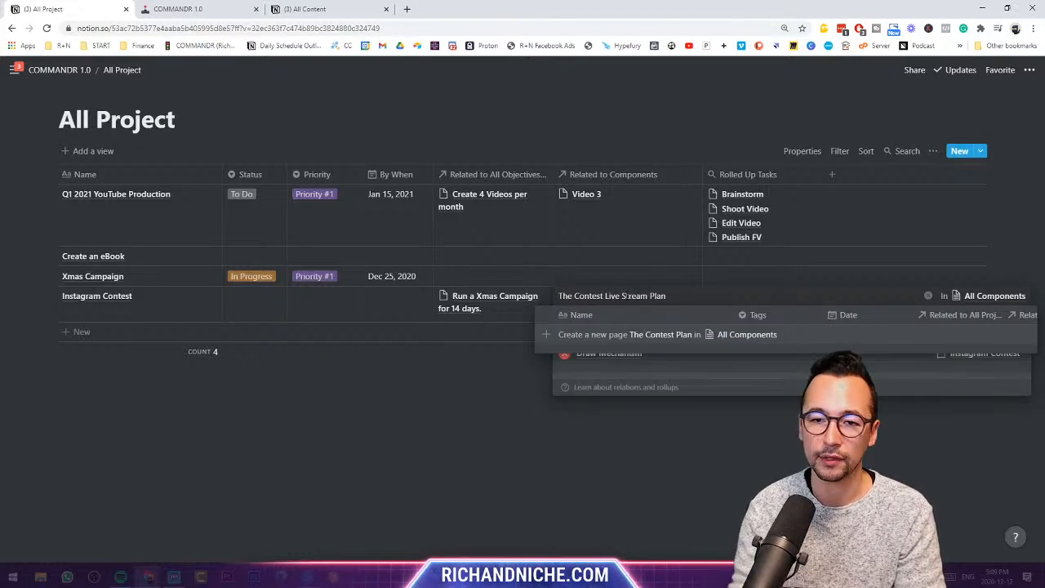
left_click(647, 334)
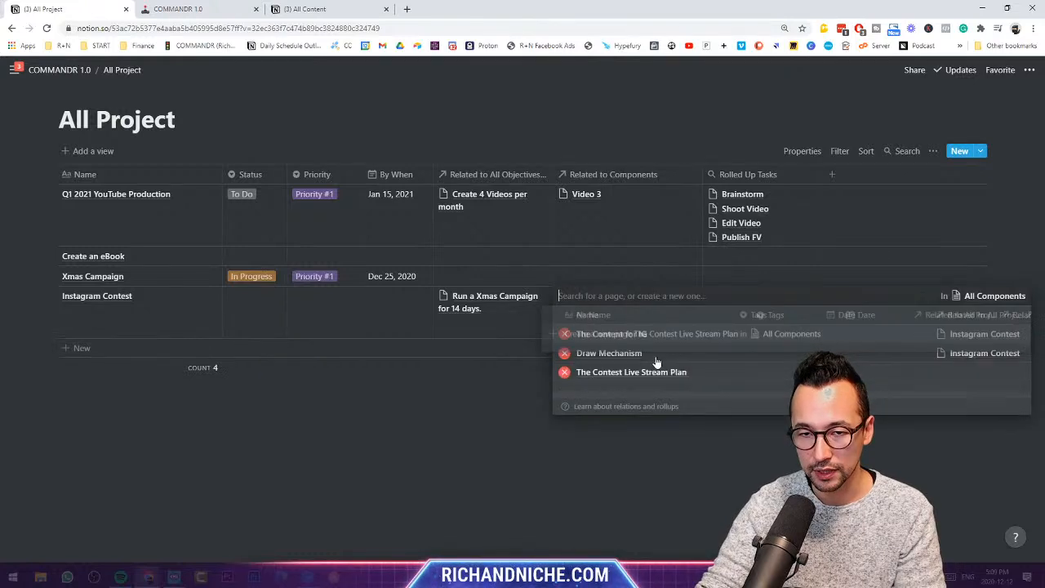
left_click(677, 489)
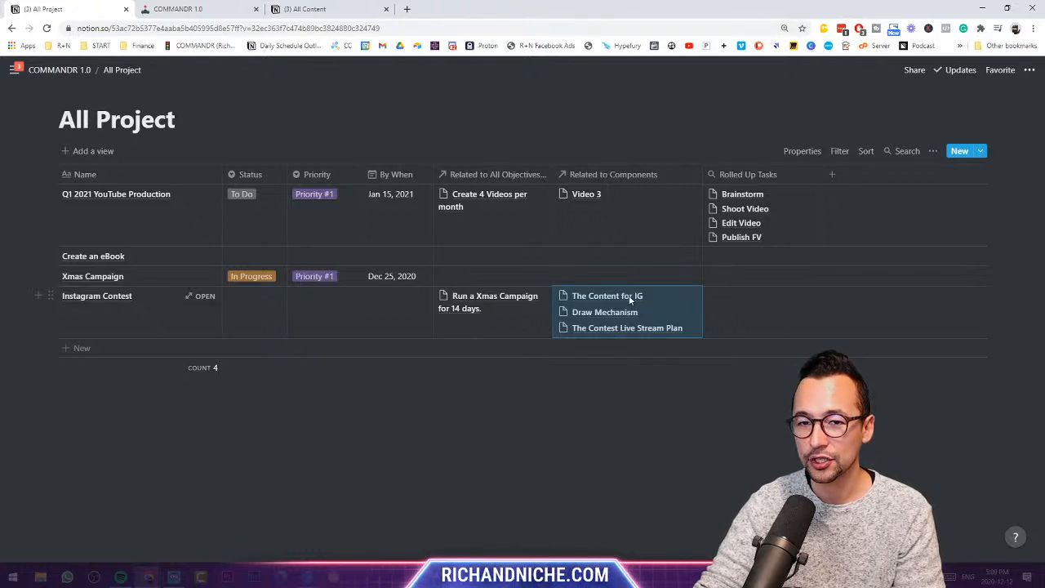
left_click(690, 445)
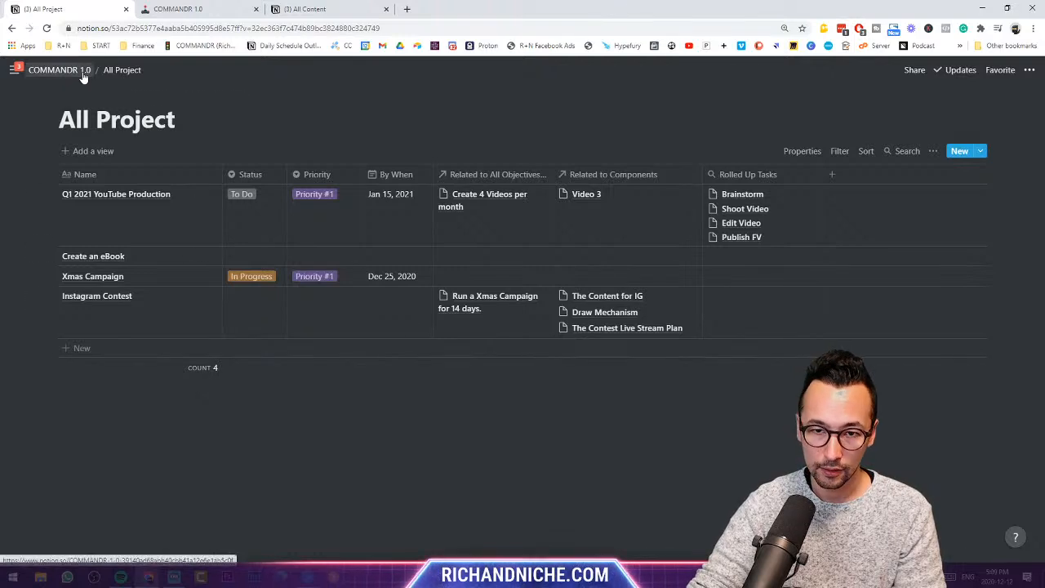
- In All Components, link the Draft Content task to The Content for IG
left_click(83, 72)
left_click(808, 304)
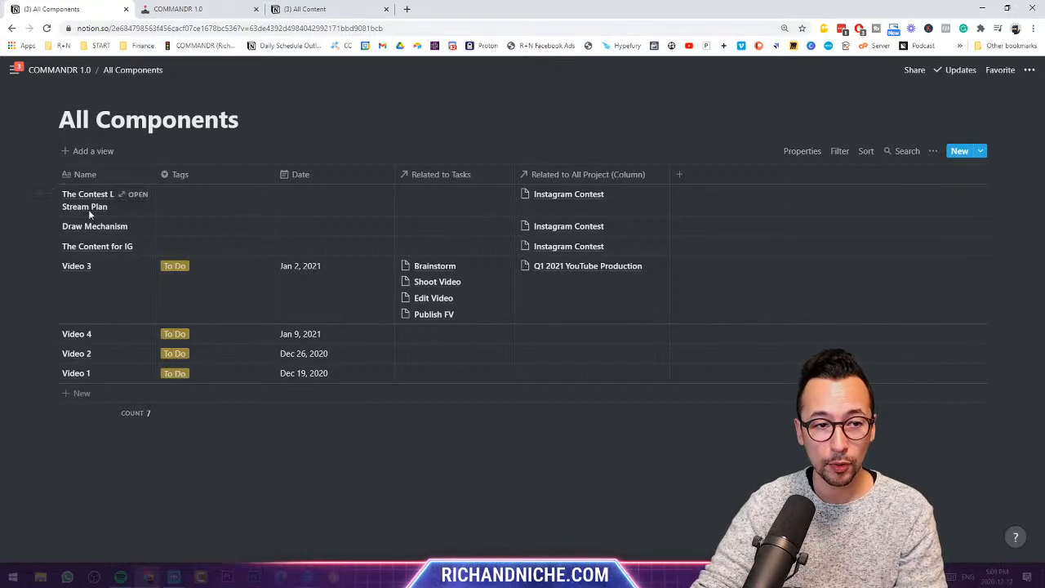
left_click(428, 193)
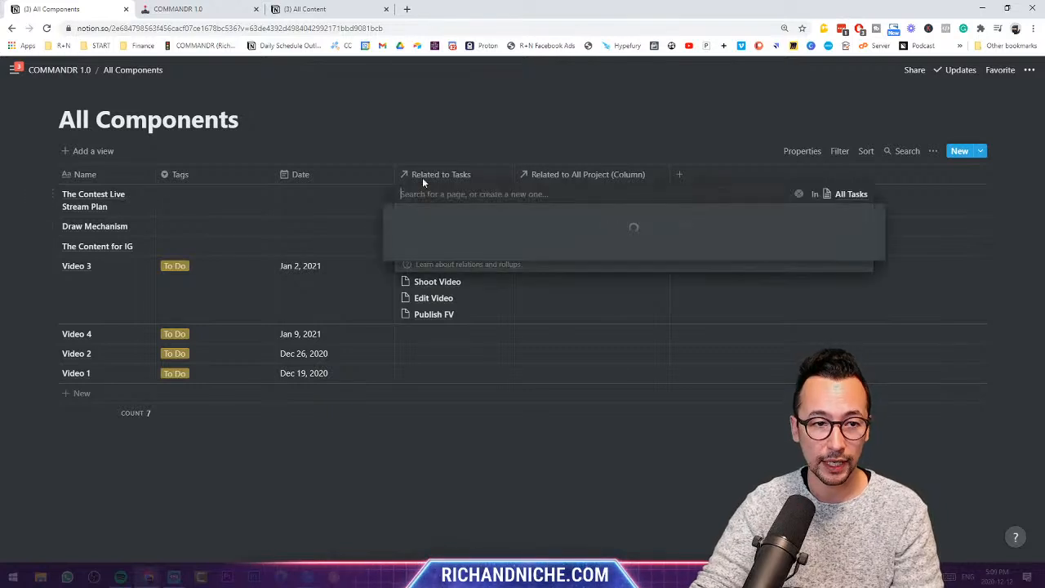
left_click(444, 124)
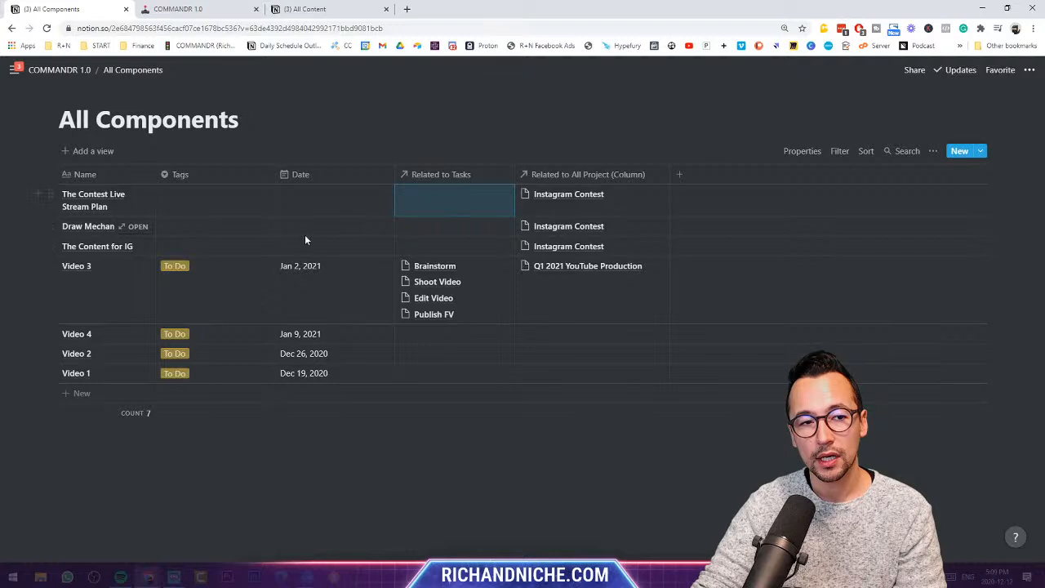
left_click(461, 242)
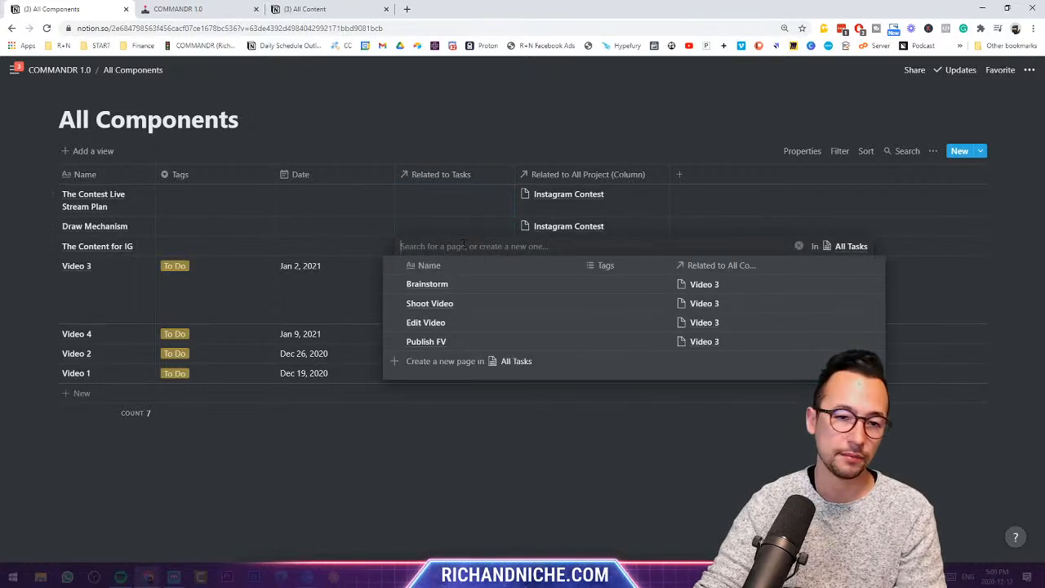
type("Draft Content")
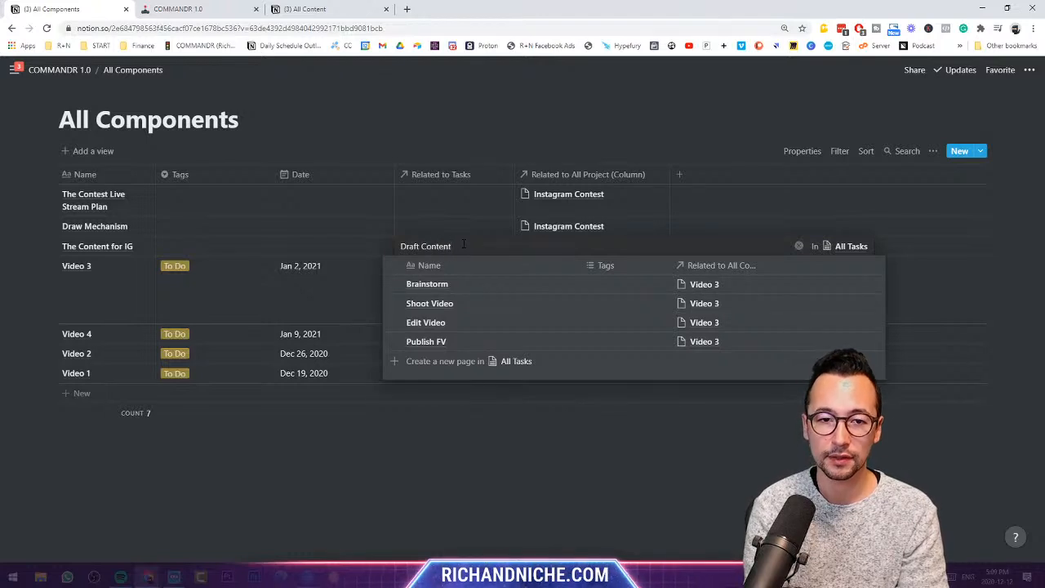
key("ctrl+a")
key("BackSpace")
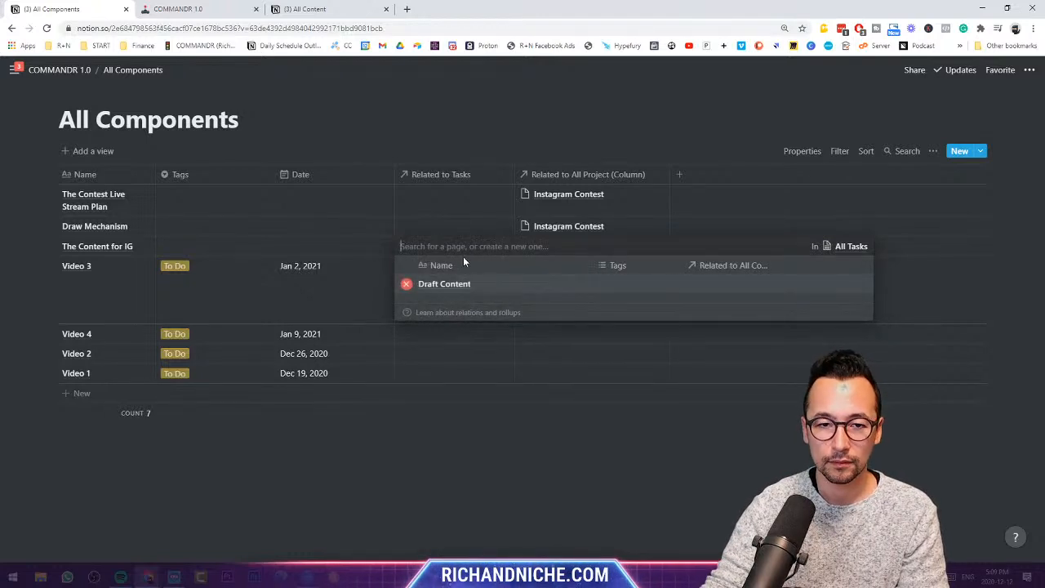
- Link new tasks Develop Images and Upload & Caption to The Content for IG
type("Develop")
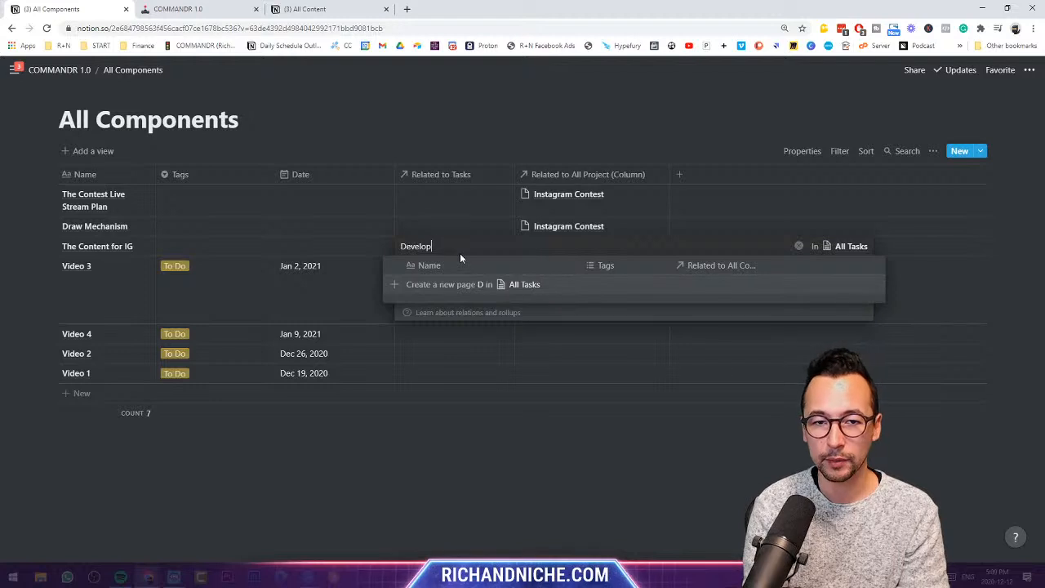
type(" Images")
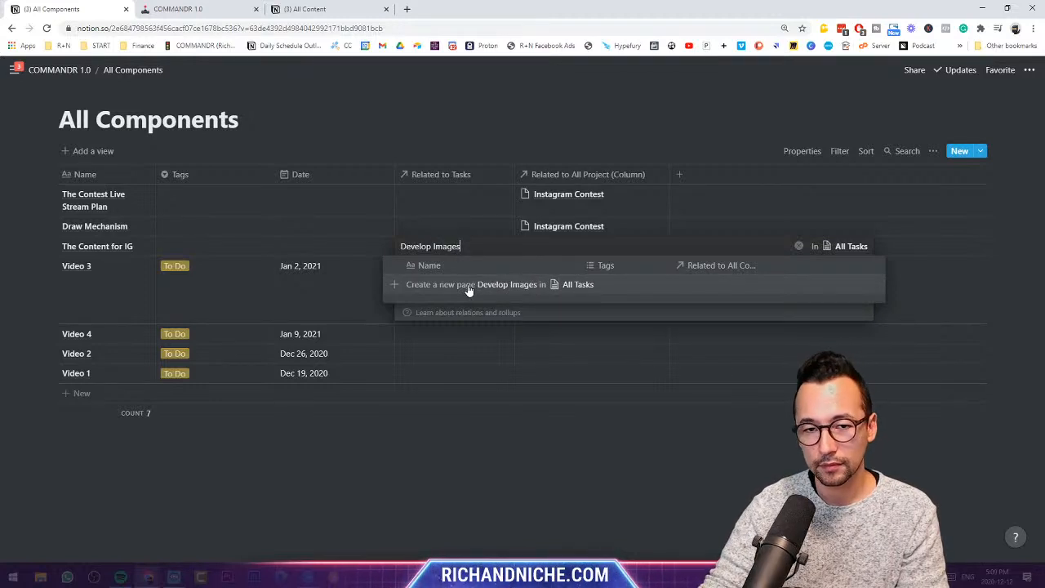
left_click(466, 284)
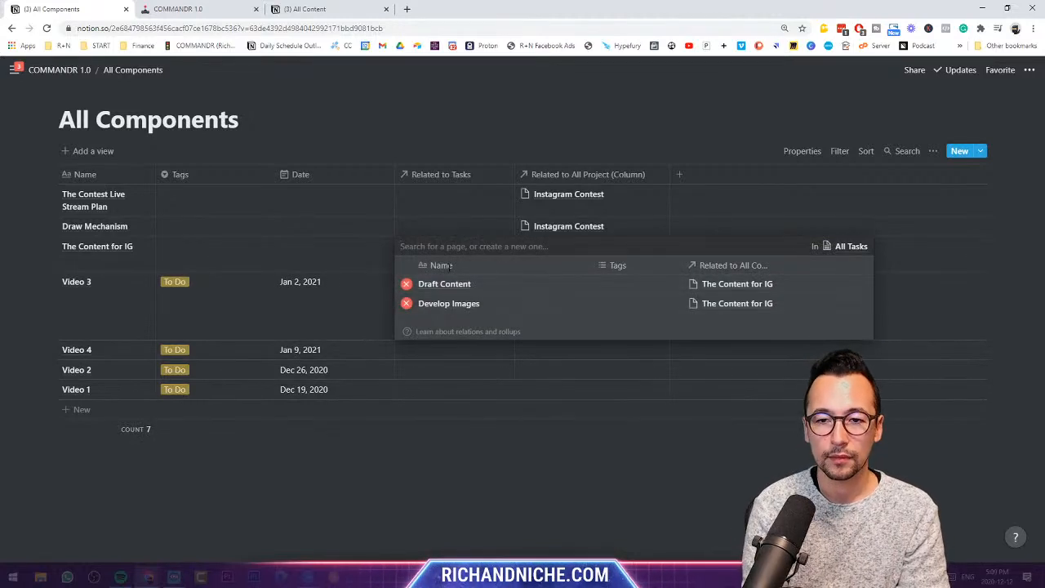
type("Upload & VC")
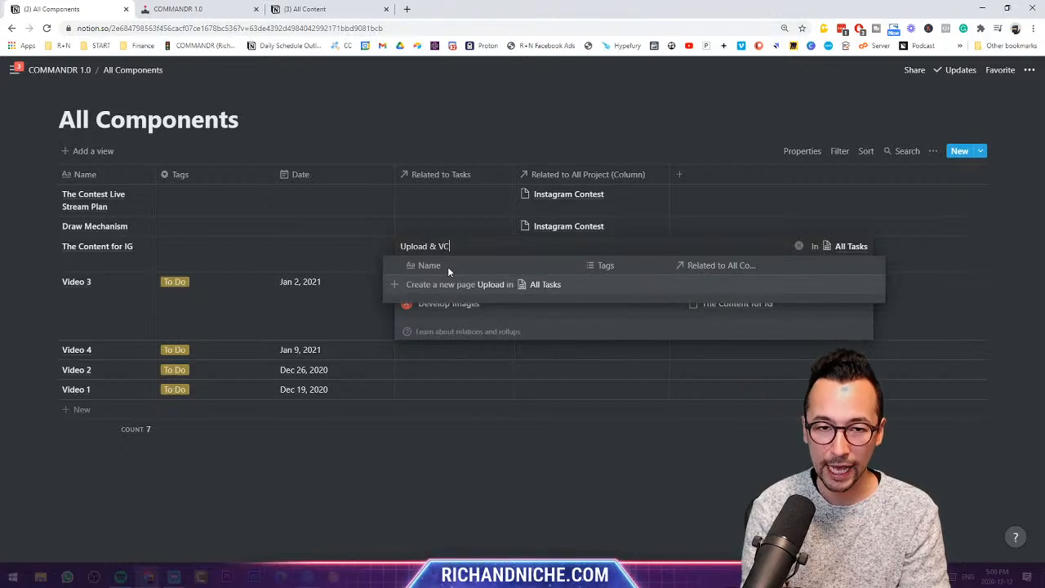
type("ap")
key("ctrl+BackSpace")
type("Ca")
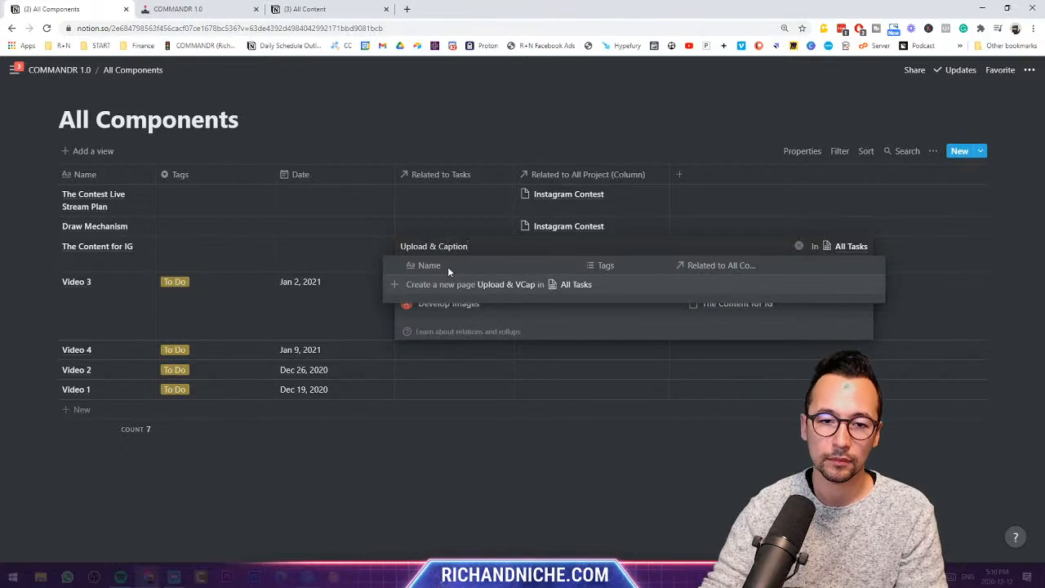
left_click(459, 286)
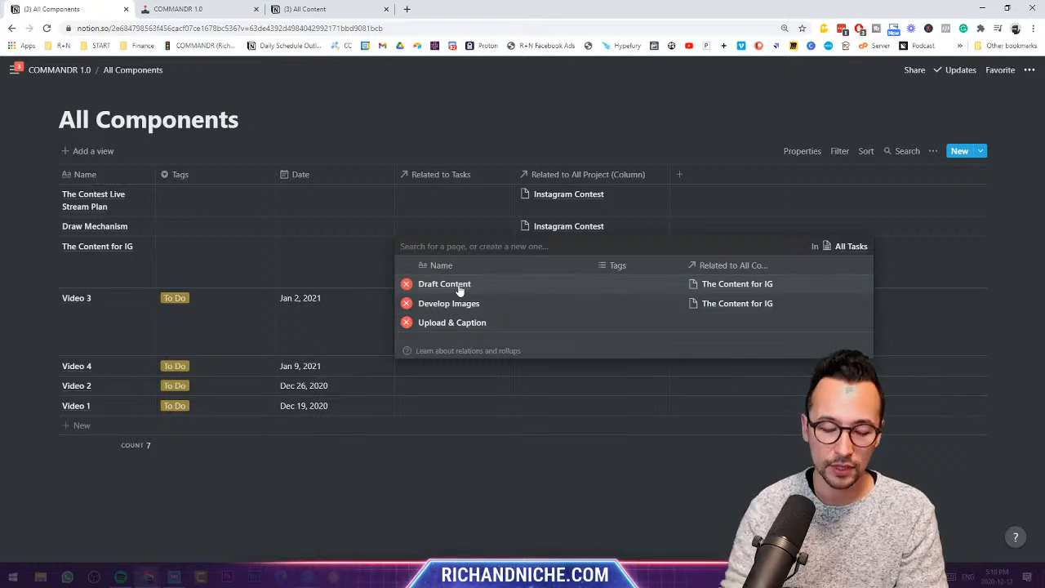
- Add a new Schedule Automation task to The Content for IG and return to COMMANDR 1.0
type("Schedule Au")
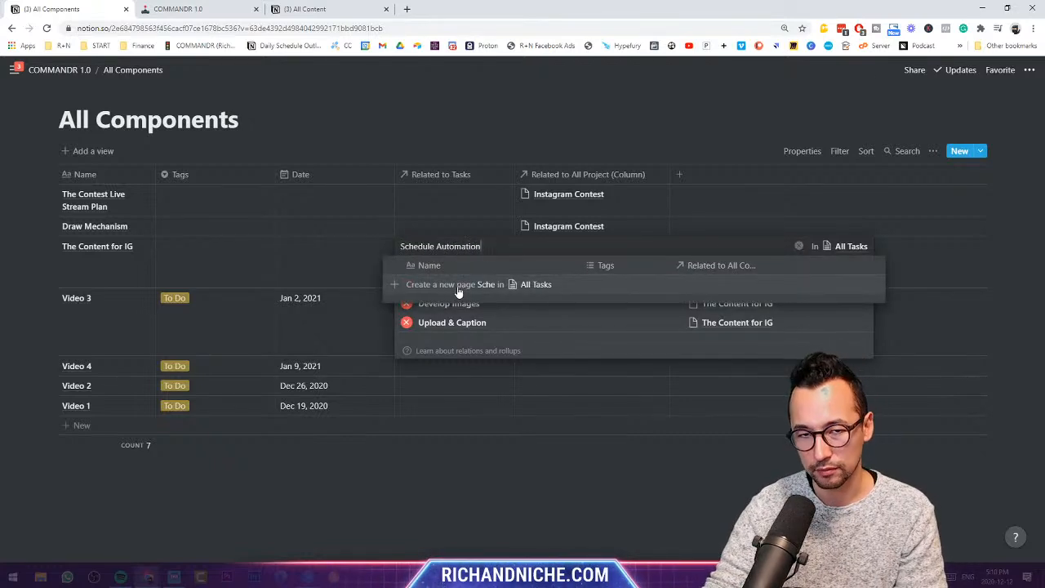
type("tomation")
left_click(457, 285)
key("Escape")
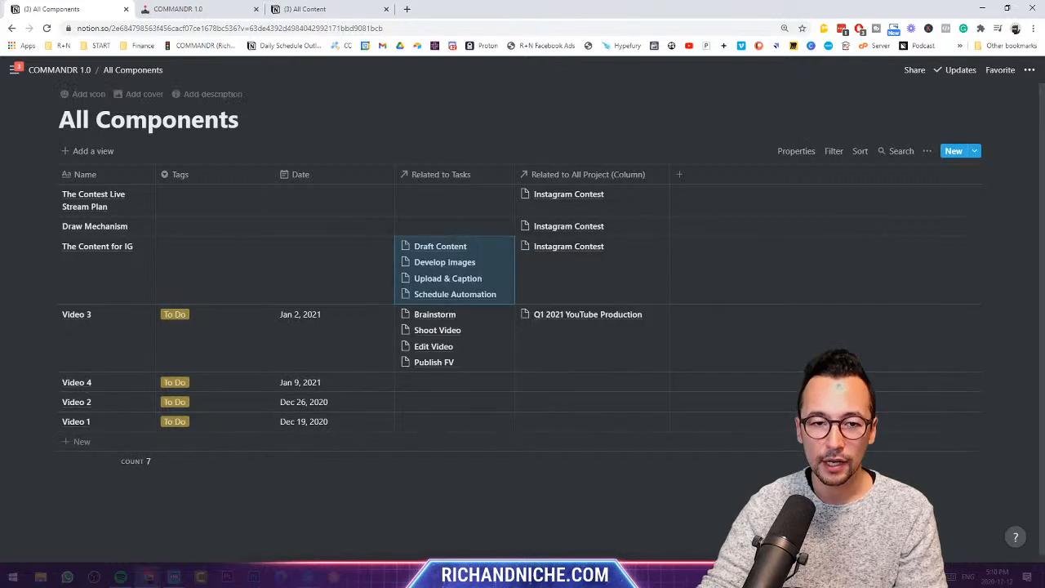
left_click(465, 134)
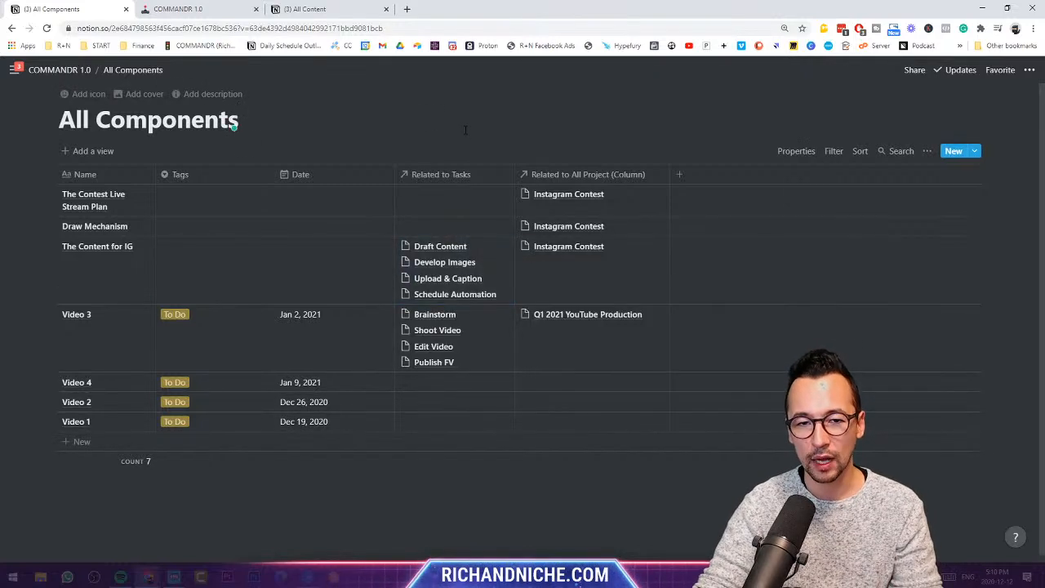
left_click(73, 70)
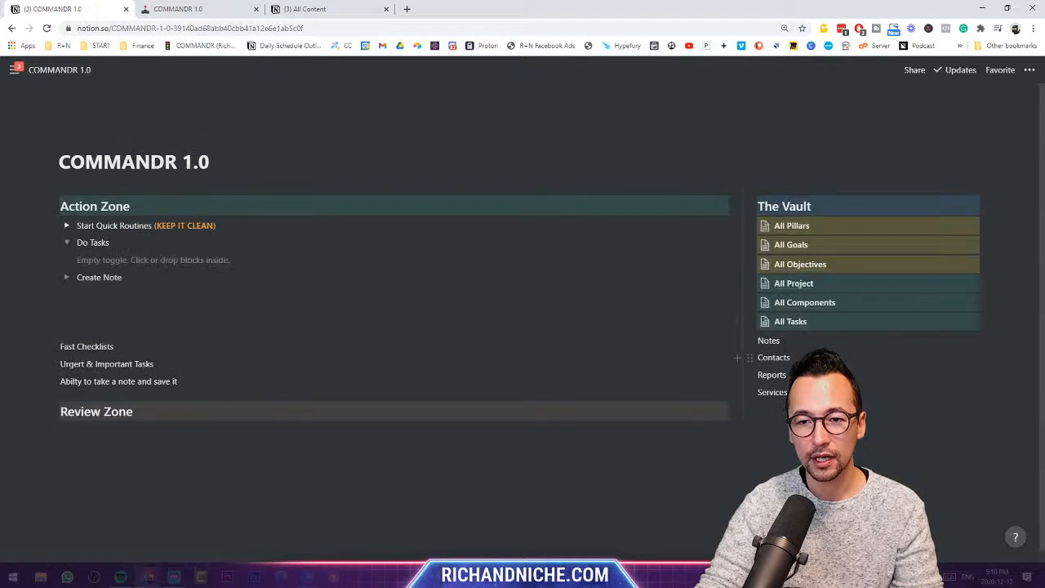
- Open the All Tasks database and delete its empty untitled row
left_click(783, 320)
left_click(50, 272)
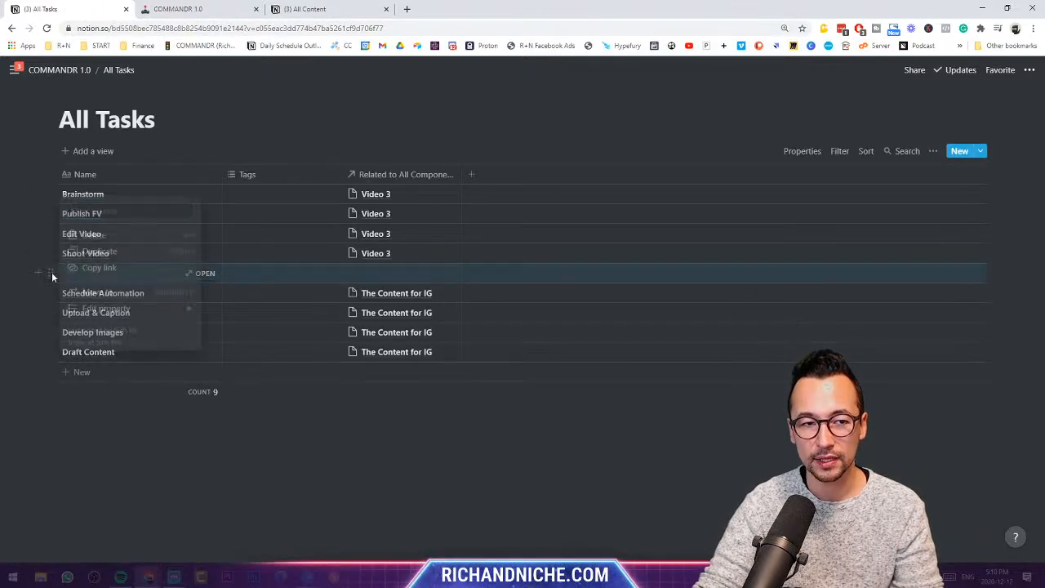
left_click(71, 237)
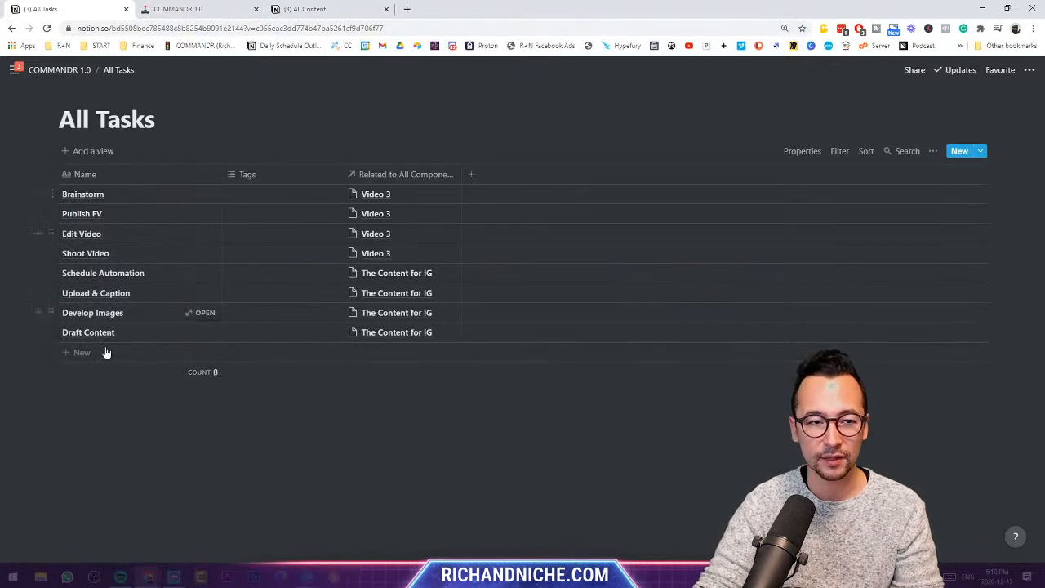
- Tag Brainstorm as To Do and copy that tag into the following task
left_click(312, 196)
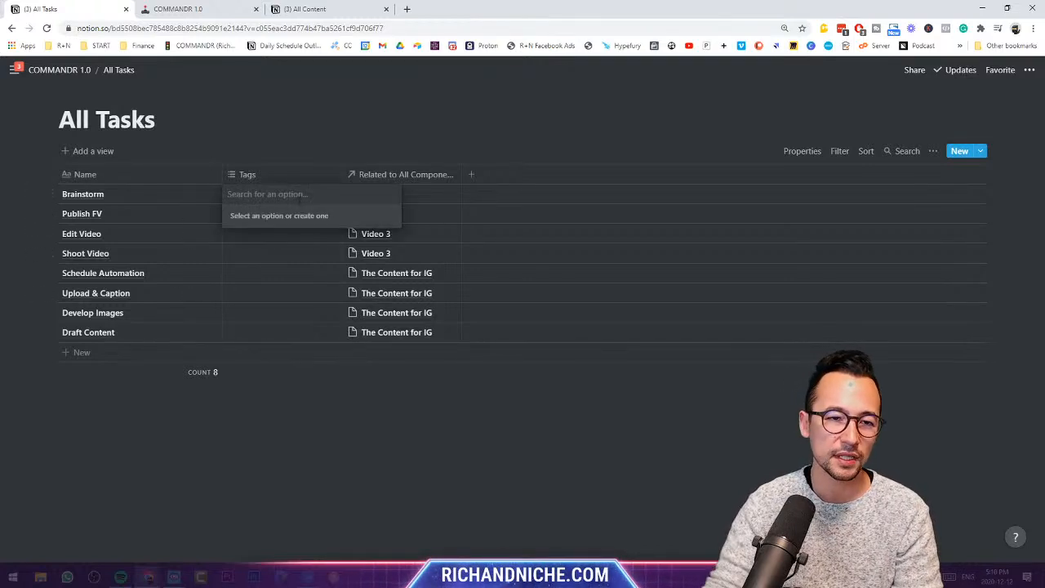
type("To Do")
key("Return")
key("Escape")
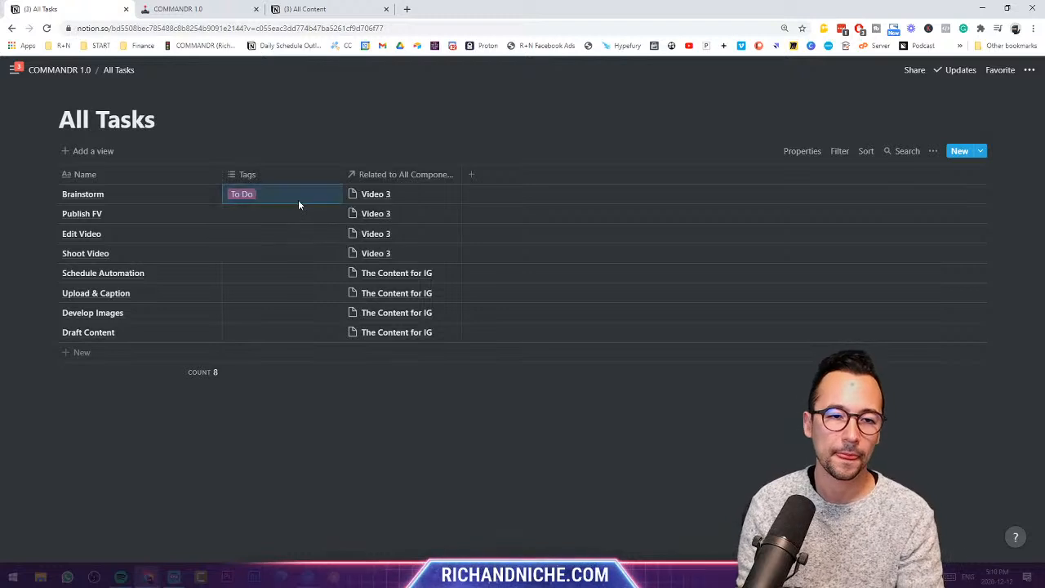
key("ctrl+c")
key("Down")
key("ctrl+v")
key("Down")
key("ctrl+v")
key("Down")
key("ctrl+v")
key("Down")
key("ctrl+v")
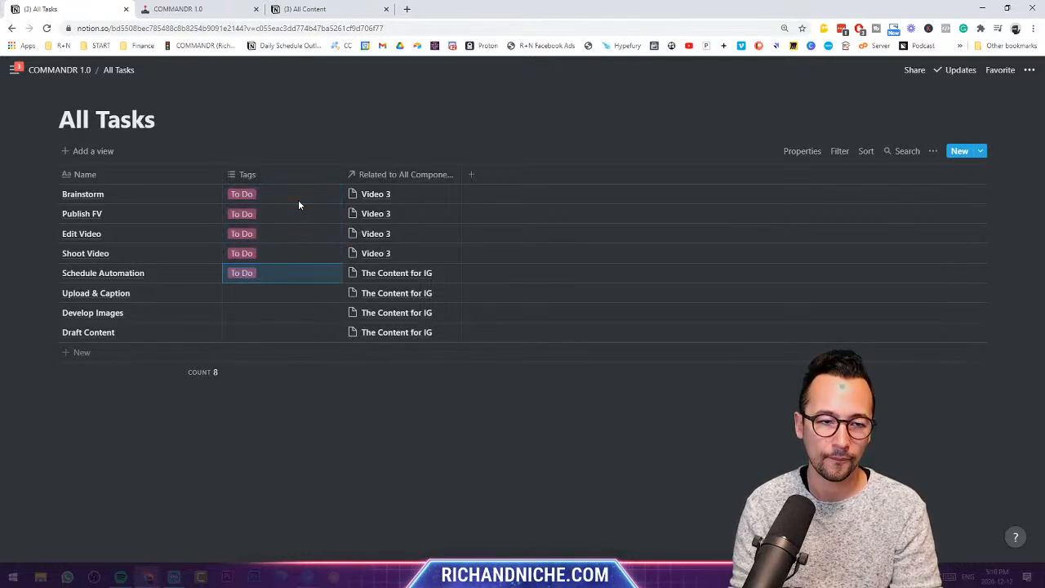
- Replace Schedule Automation's To Do tag with a new In Progress tag
key("Return")
key("Escape")
key("Return")
type("I")
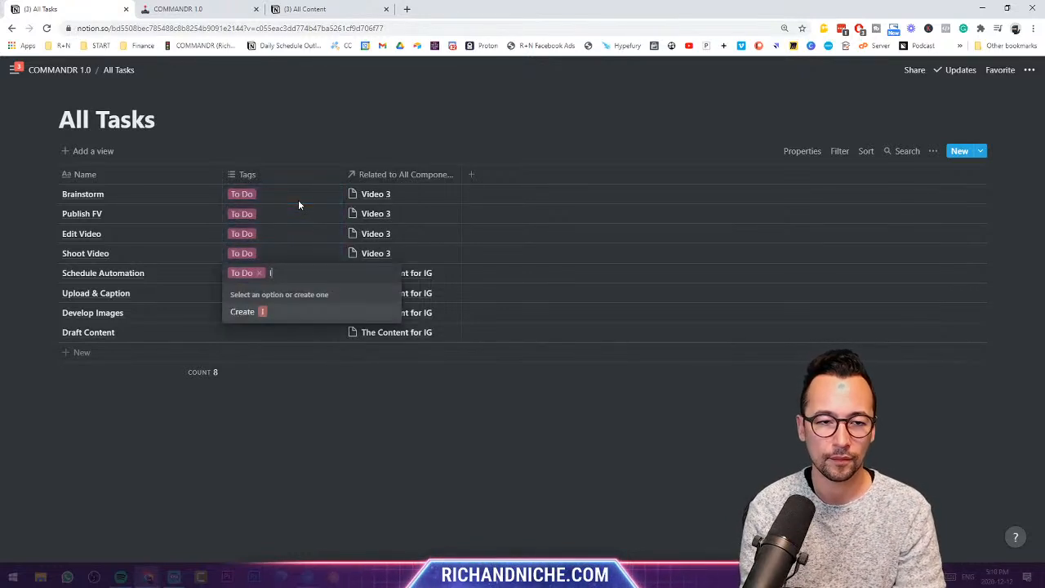
key("BackSpace")
key("BackSpace")
type("In Progress")
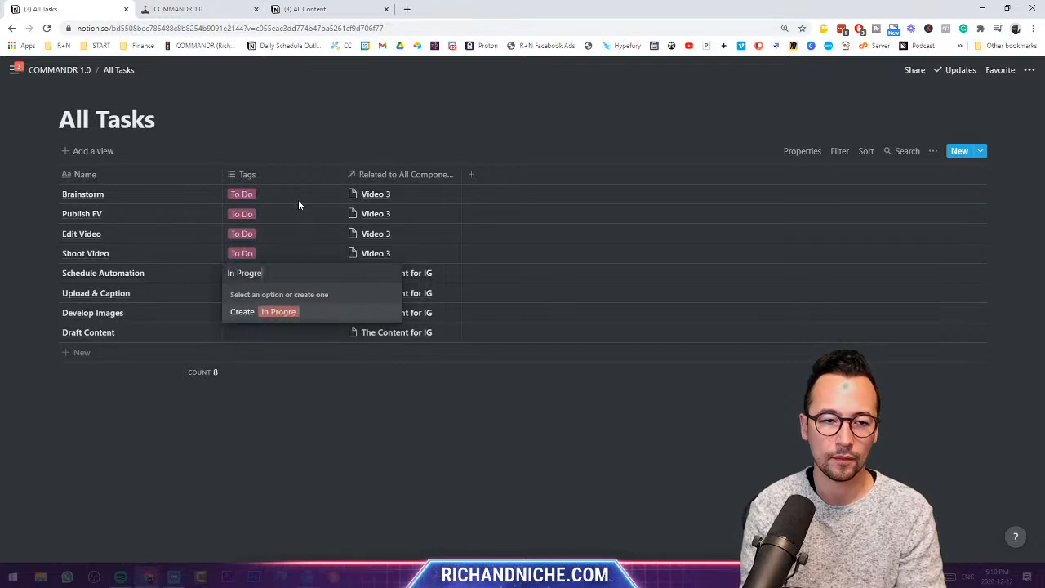
key("Return")
key("Escape")
- Tag Upload & Caption as In Progress
key("Down")
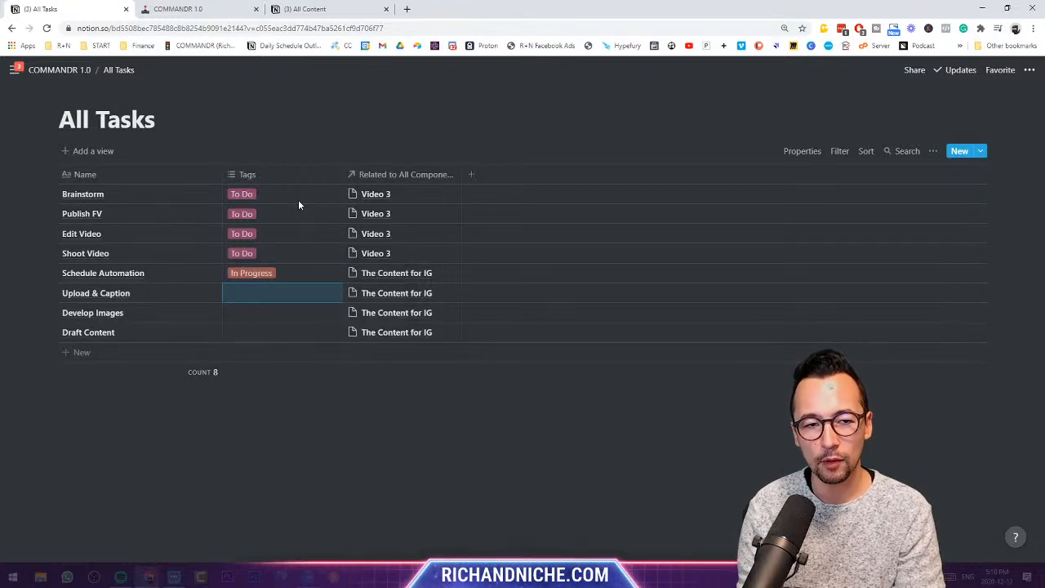
key("Return")
type("In rp")
key("BackSpace")
key("BackSpace")
type("Progress")
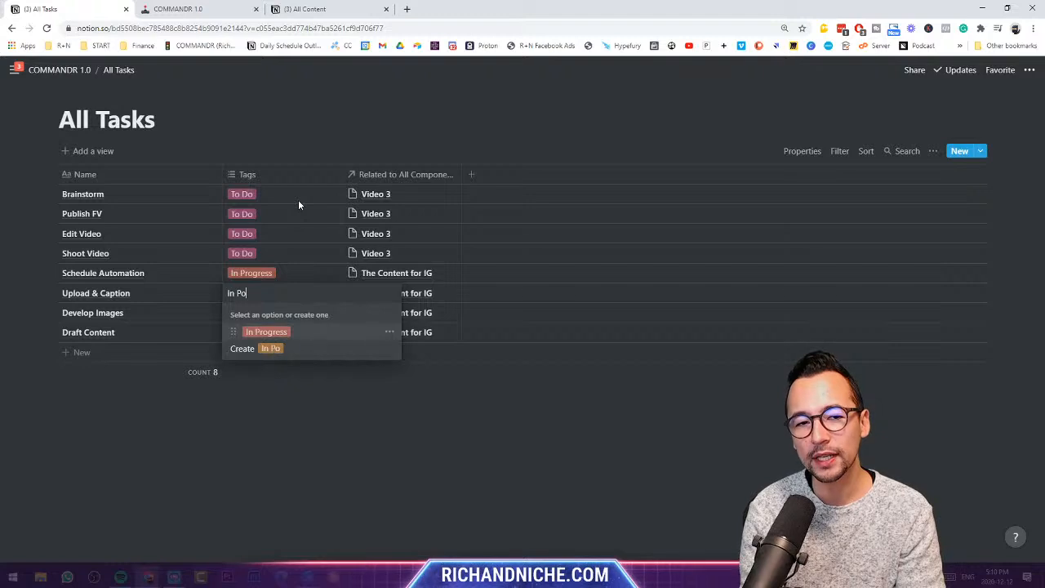
key("Return")
key("Escape")
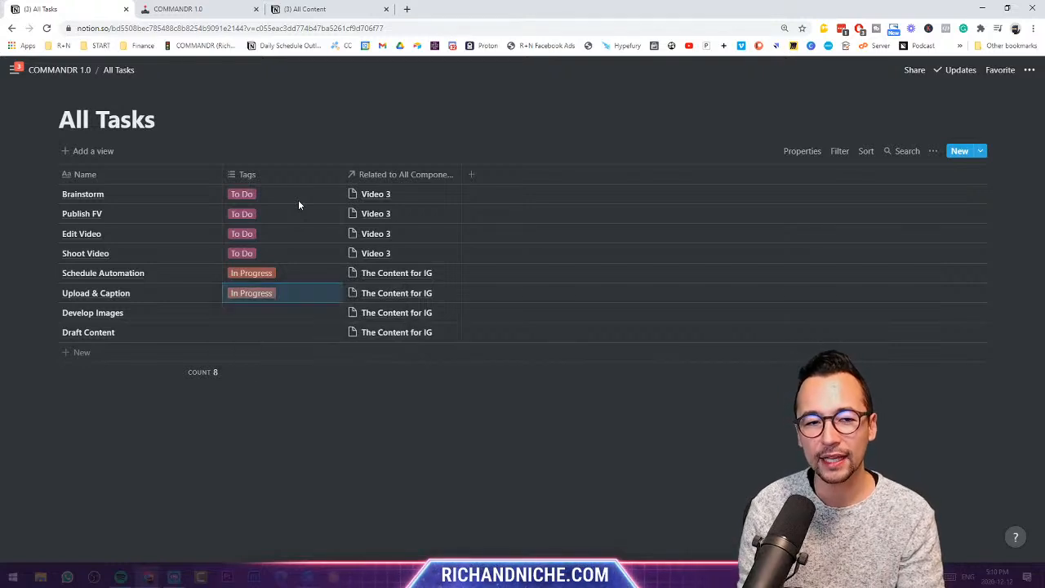
- Tag Develop Images and Draft Content as Complete
key("Down")
key("Return")
type("Complete")
key("Return")
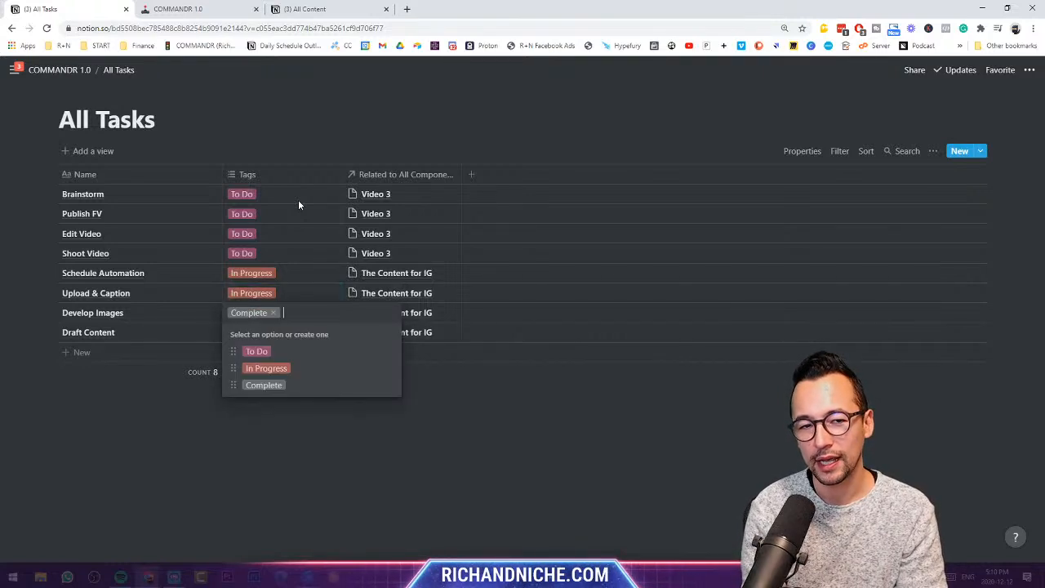
key("Escape")
key("Down")
key("Return")
type("Comple")
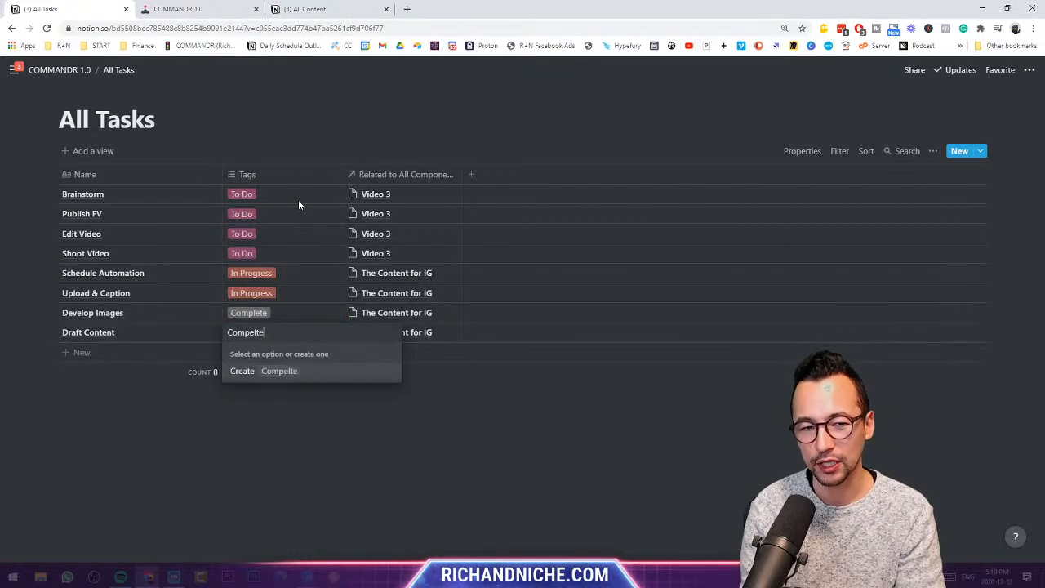
key("Return")
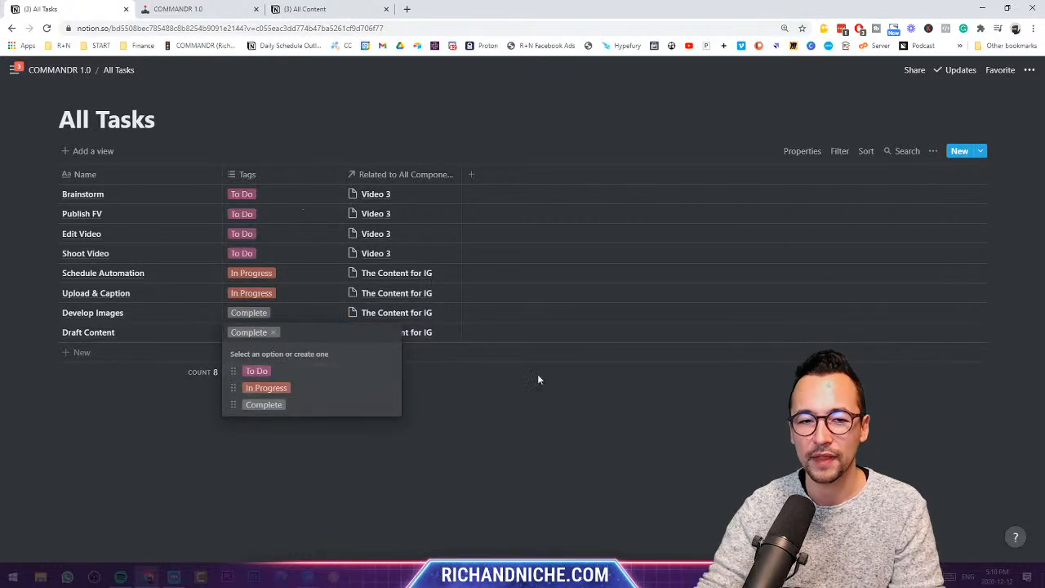
key("Escape")
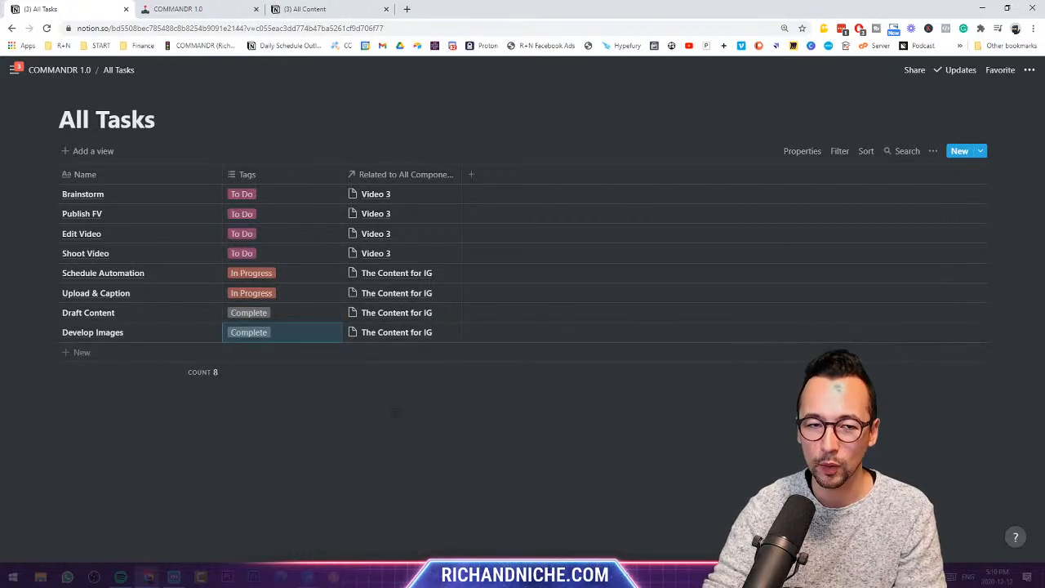
- Change Publish FV's tag from To Do to In Progress
left_click(255, 251)
key("Escape")
left_click(263, 215)
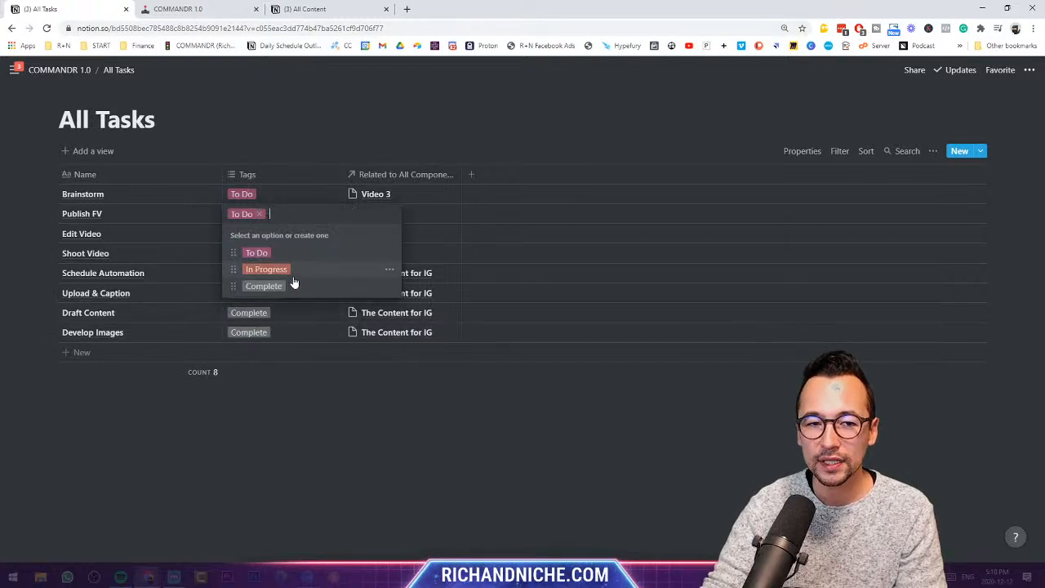
left_click(290, 273)
key("Escape")
left_click(258, 214)
left_click(256, 214)
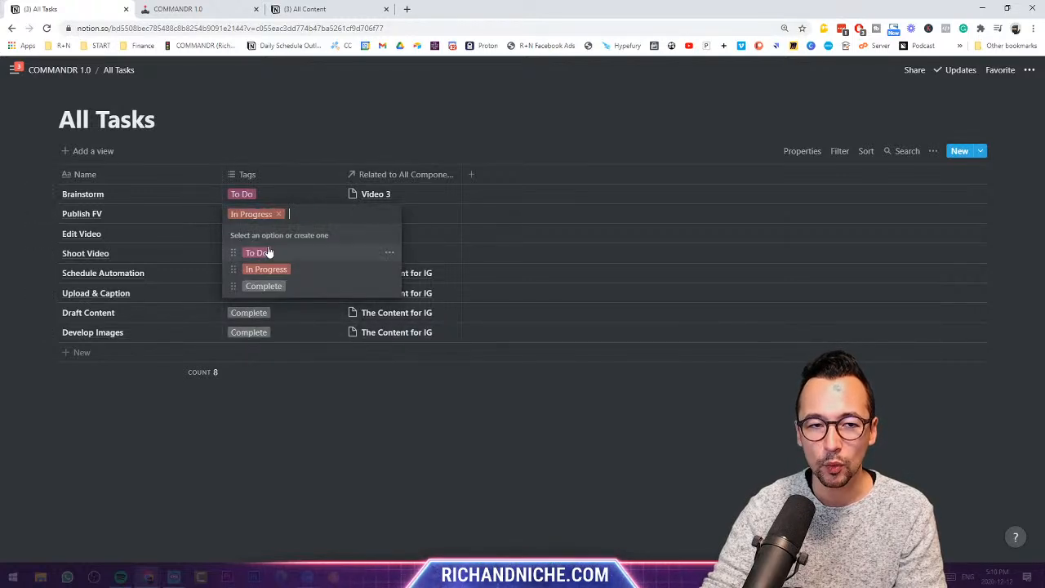
key("Escape")
- Change Shoot Video's tag from To Do to Complete
left_click(289, 253)
left_click(299, 325)
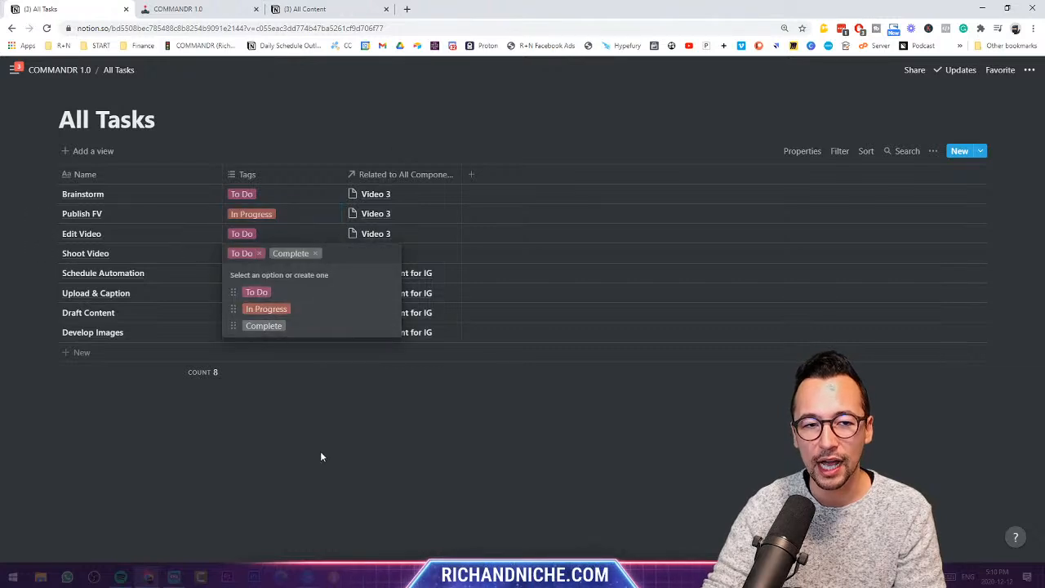
key("Escape")
left_click(249, 257)
left_click(259, 254)
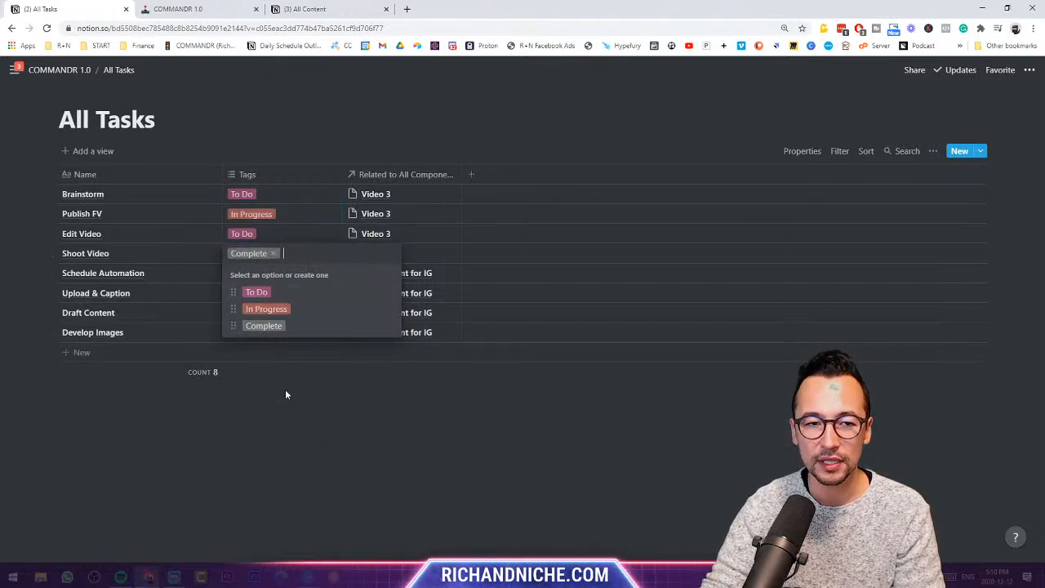
key("Escape")
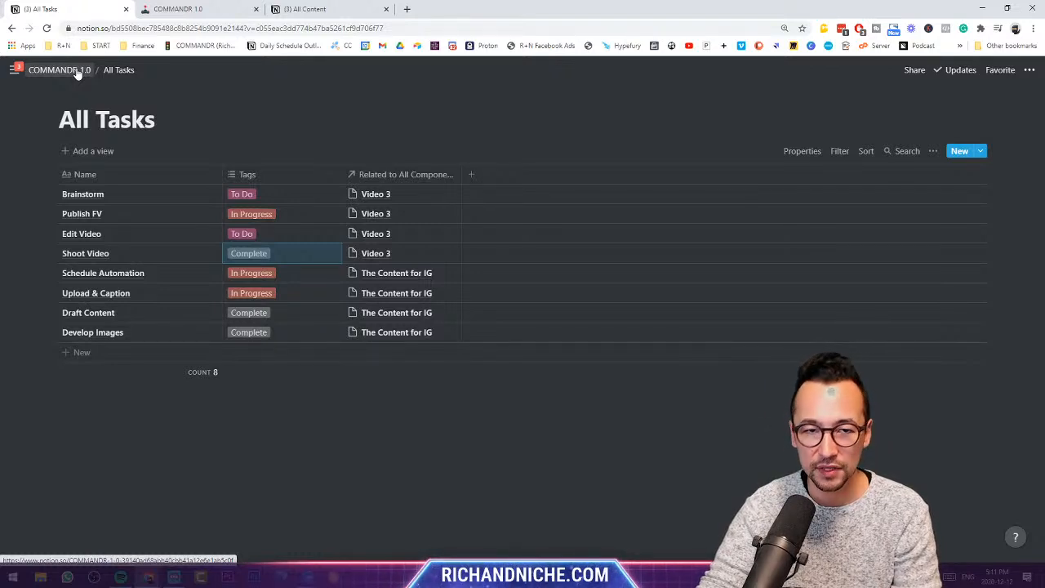
- Add a Due Date property of type Date to the tasks table
left_click(473, 178)
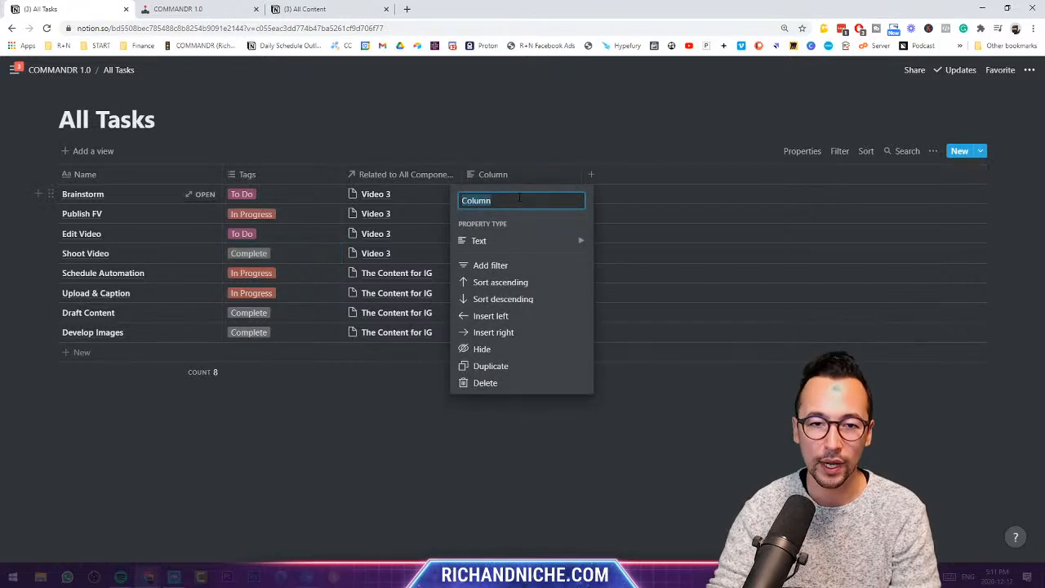
type("Due Date")
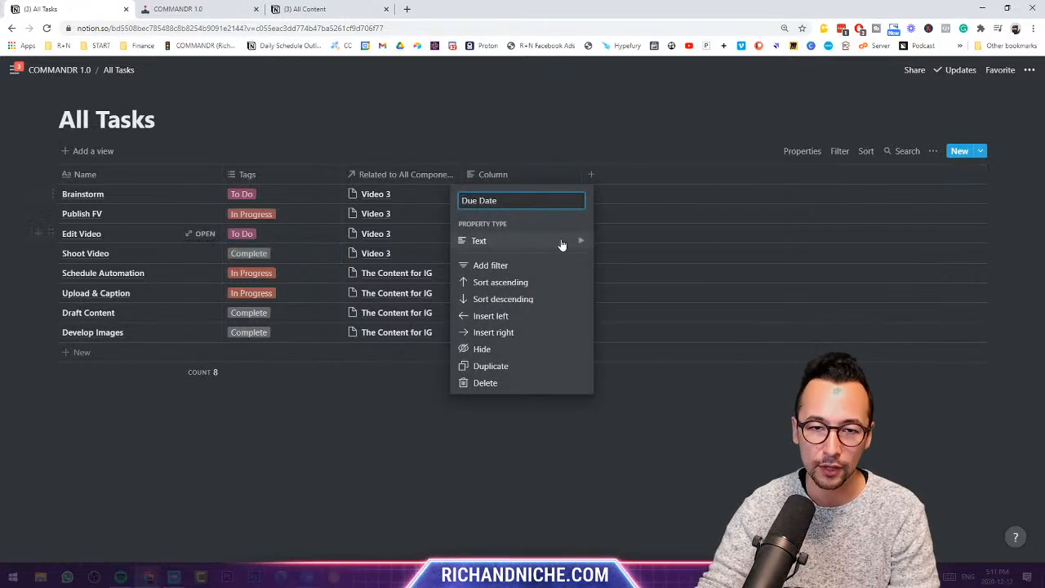
mouse_move(564, 241)
left_click(627, 204)
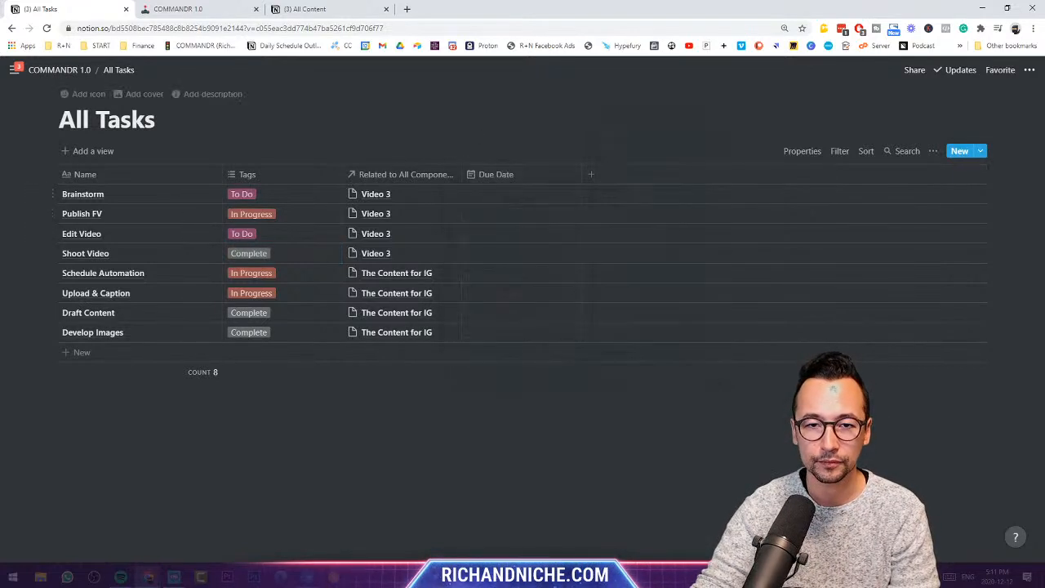
- Set due dates: Brainstorm Dec 15, Publish FV Dec 19, Edit Video Dec 23, Schedule Automation Dec 14, Shoot Video Dec 16
left_click(521, 194)
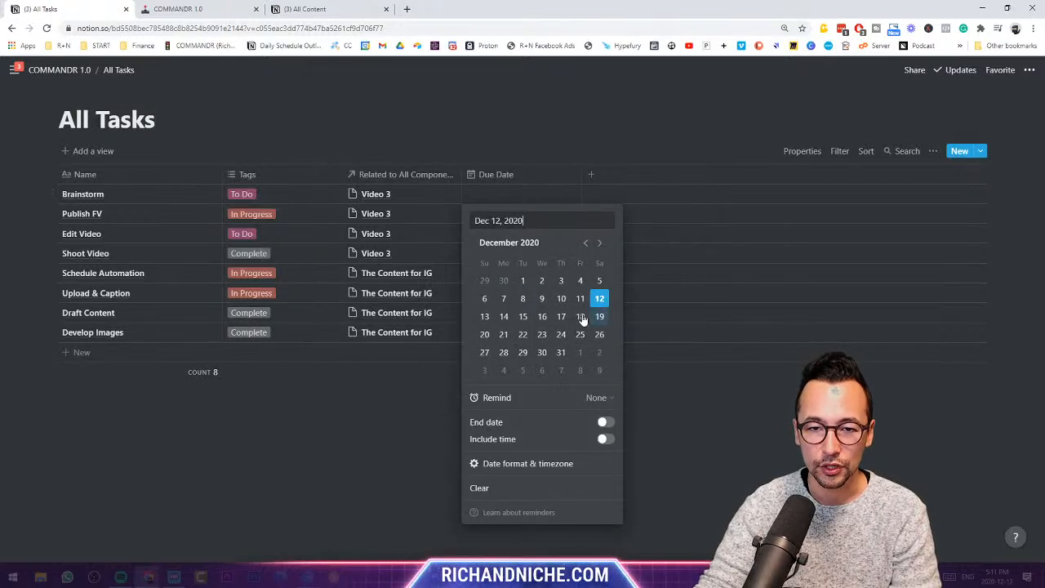
left_click(523, 316)
key("Escape")
left_click(499, 213)
left_click(599, 335)
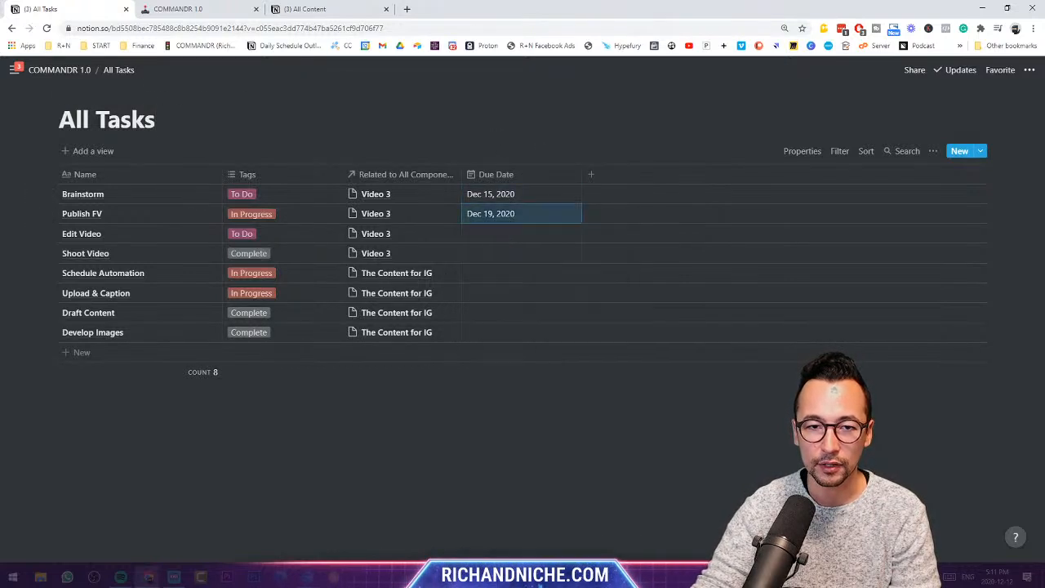
left_click(498, 234)
left_click(541, 373)
key("Escape")
left_click(499, 273)
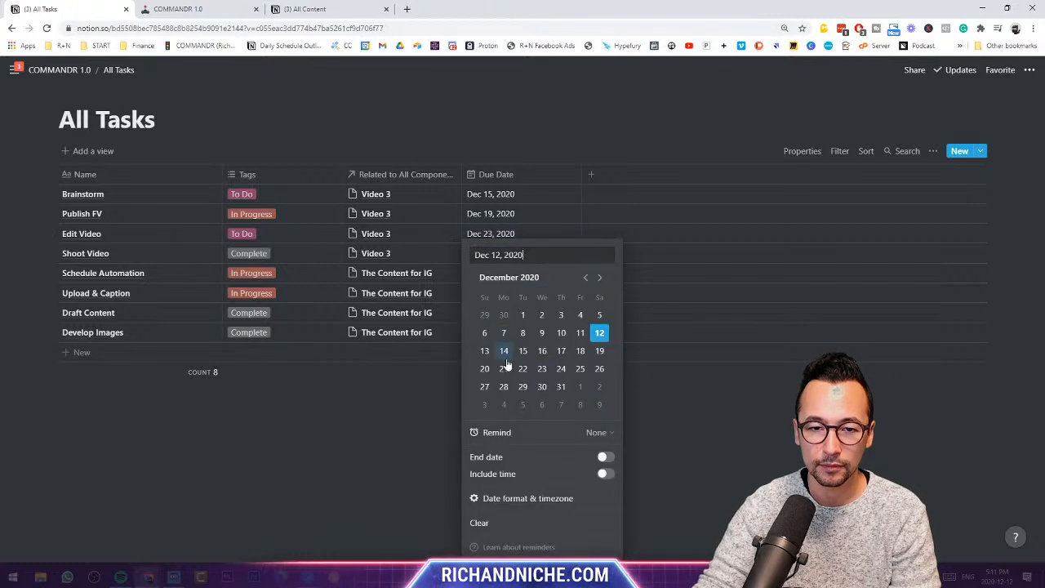
left_click(502, 362)
key("Escape")
left_click(505, 256)
left_click(543, 351)
key("Escape")
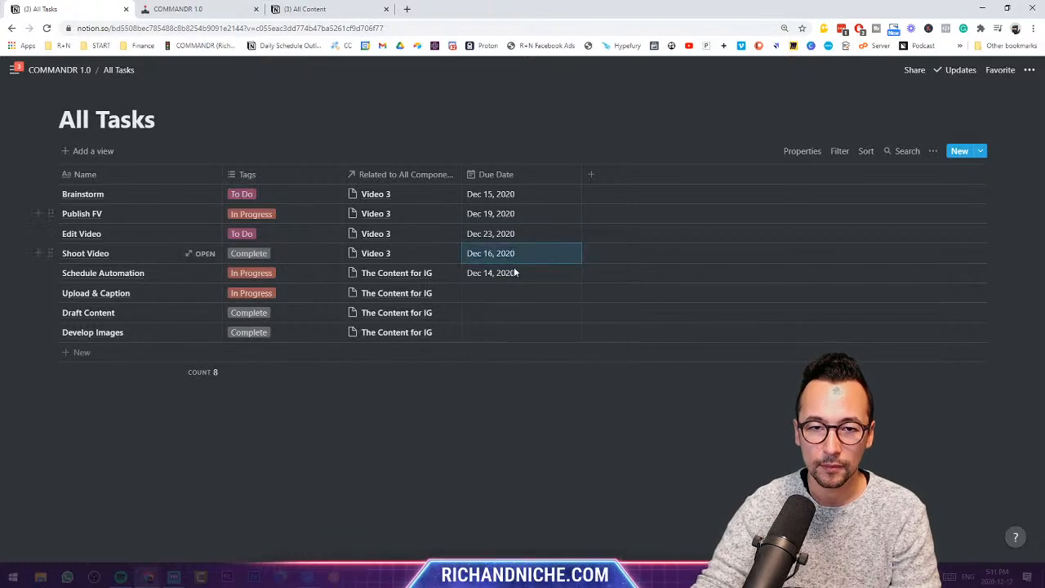
- Date Upload & Caption Dec 23, Draft Content Dec 26, Develop Images Dec 28, narrow Due Date, return to COMMANDR 1.0
left_click(507, 291)
left_click(546, 365)
key("Escape")
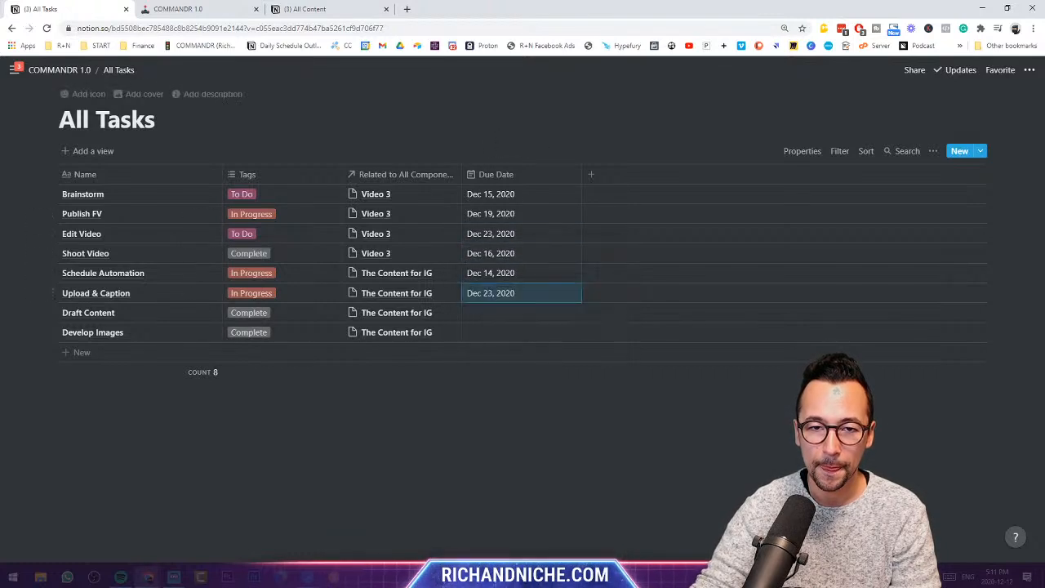
left_click(526, 317)
left_click(599, 369)
key("Escape")
left_click(495, 333)
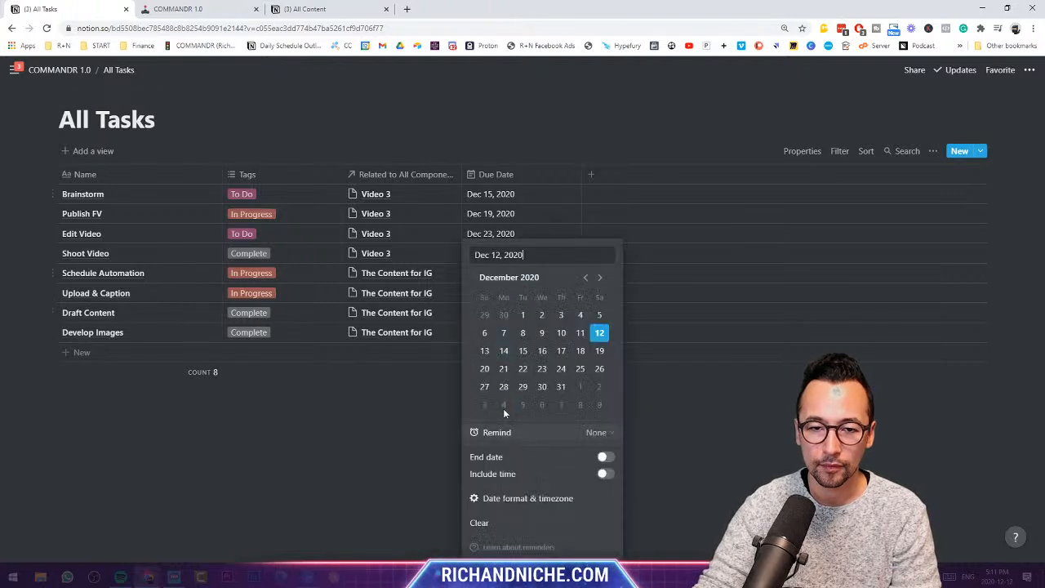
left_click(504, 386)
key("Escape")
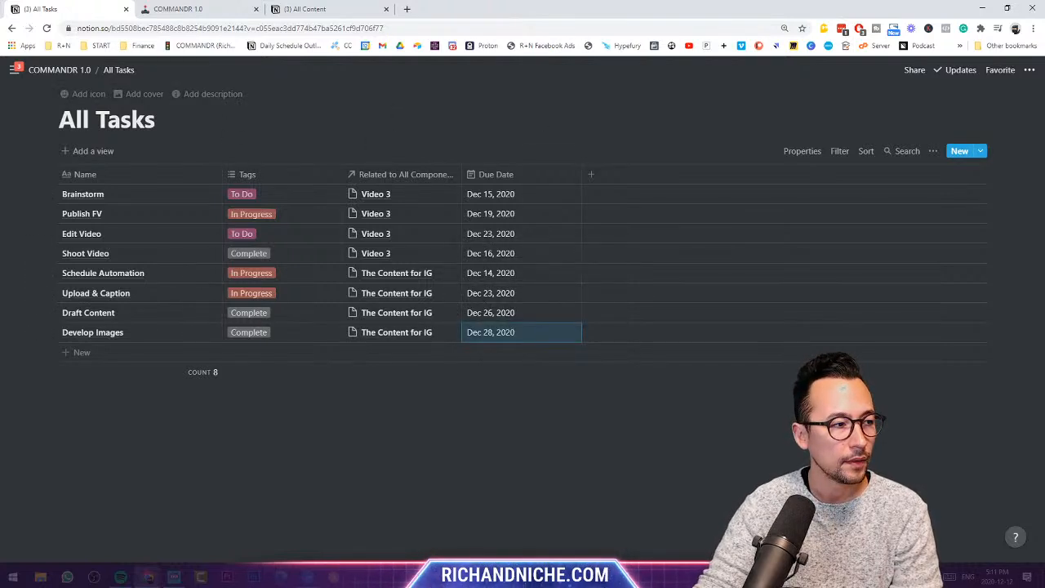
left_click_drag(581, 175, 302, 175)
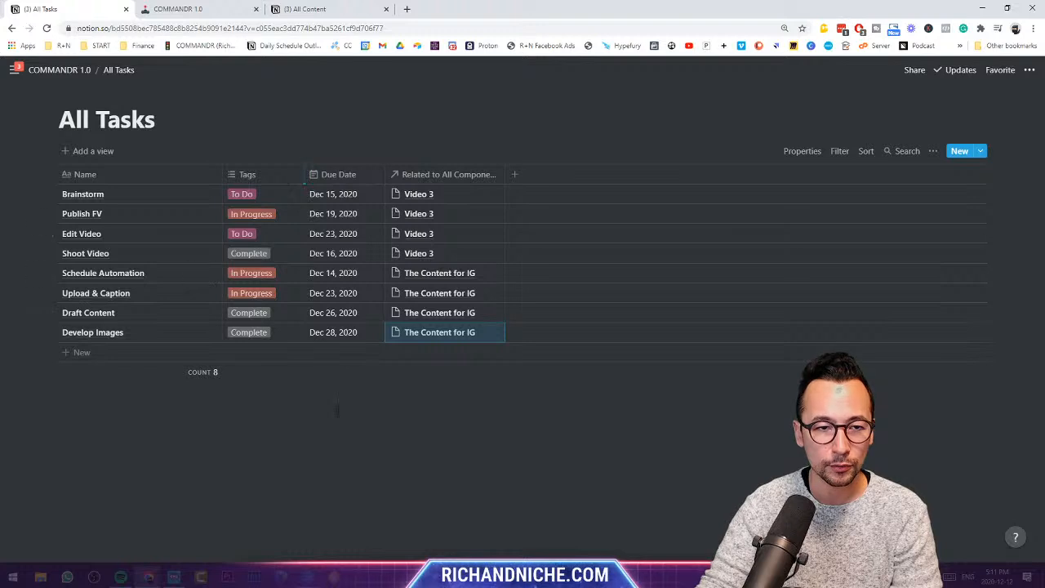
left_click(57, 70)
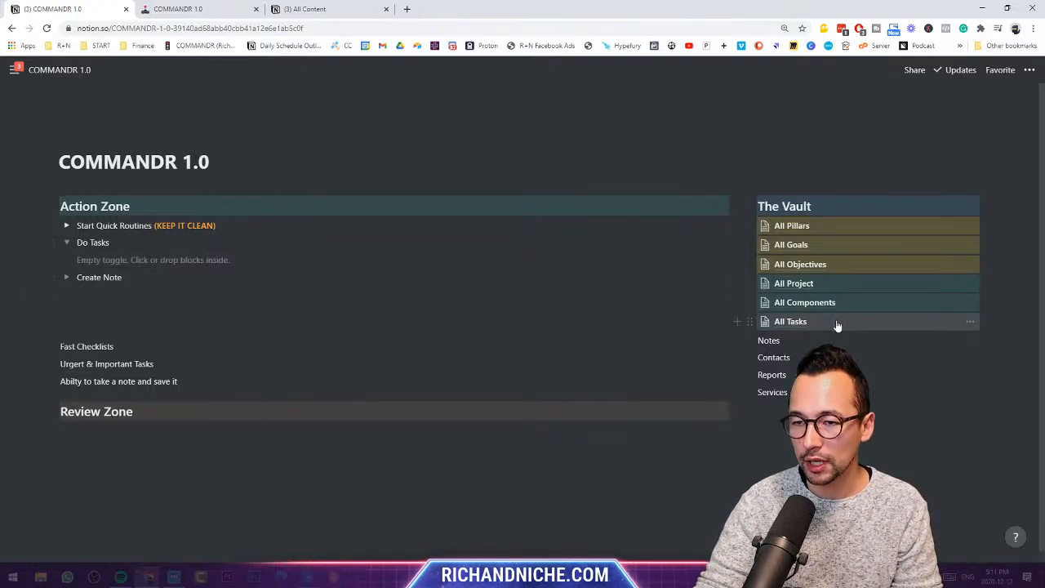
- Paste the All Tasks link into the Do Tasks toggle as a linked database, then open All Tasks
left_click(972, 323)
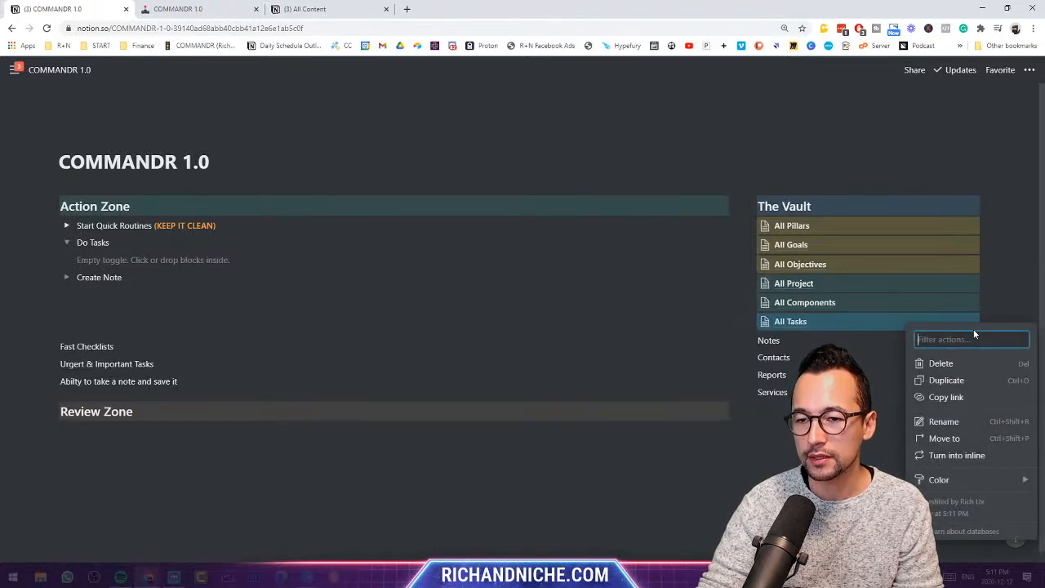
left_click(957, 399)
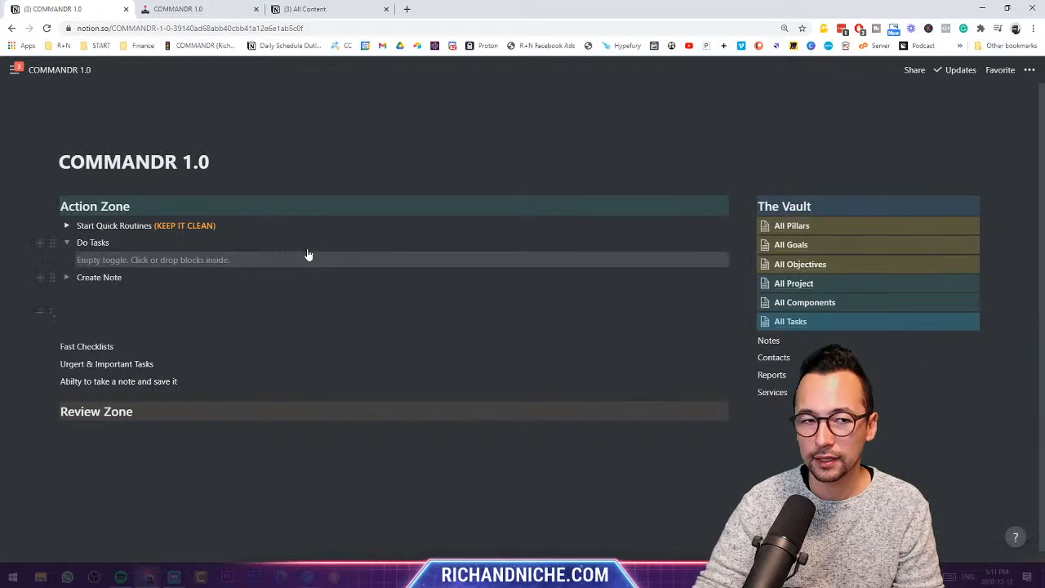
left_click(107, 260)
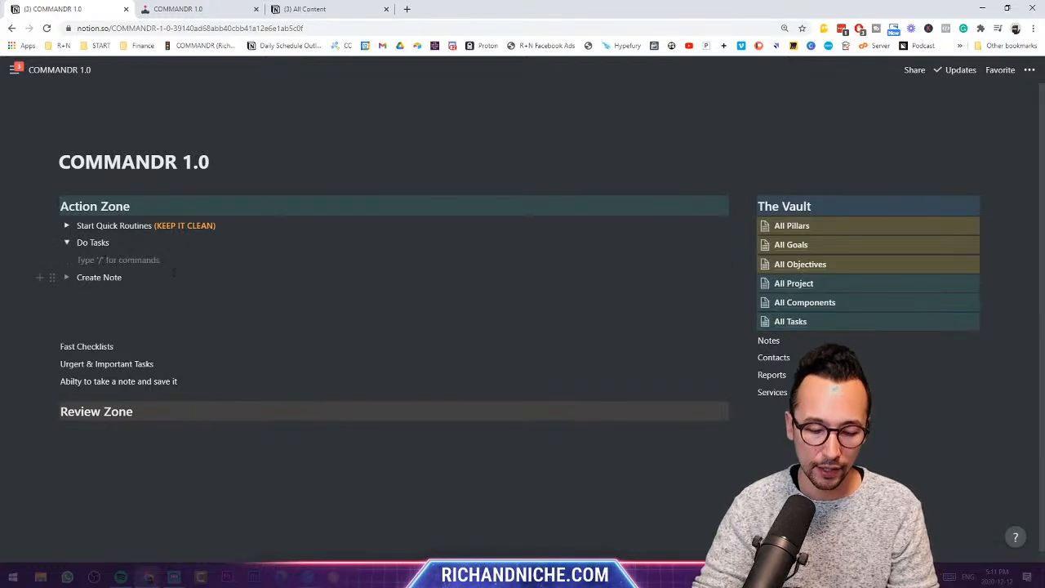
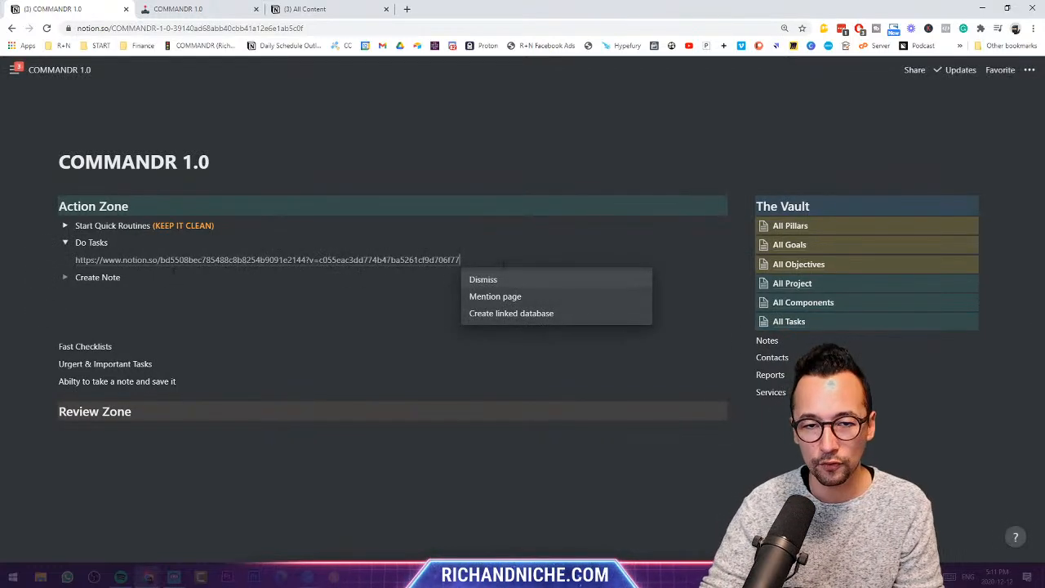
left_click(507, 317)
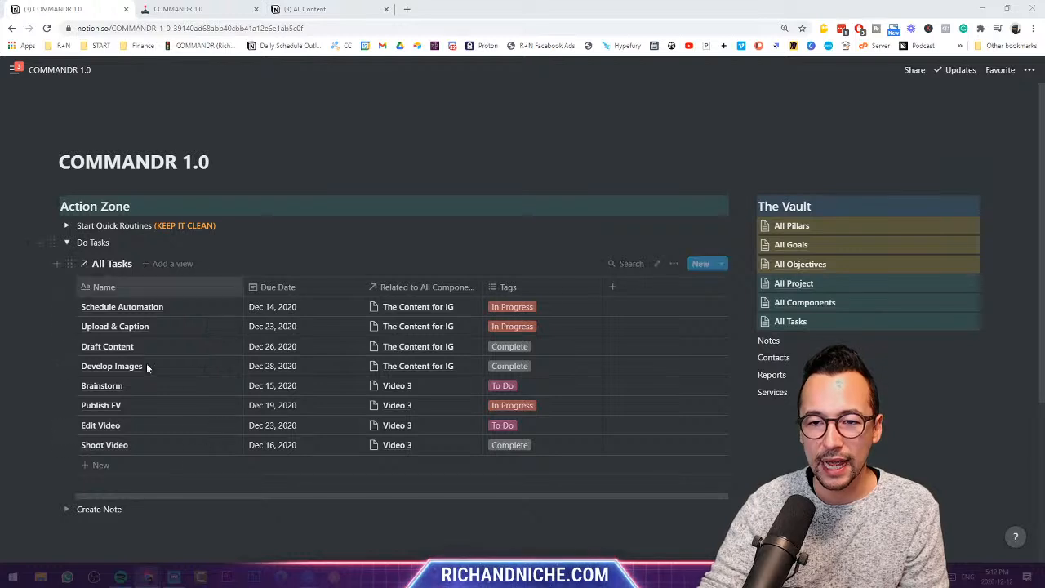
left_click(808, 323)
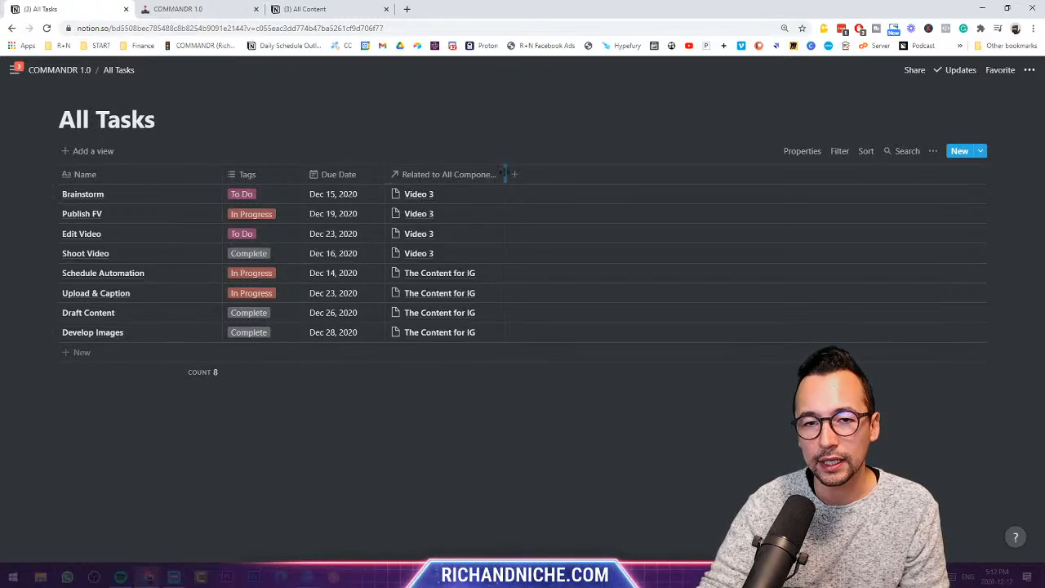
- Move Tags right after Name in the embedded table, narrow Due Date and widen the Related column
left_click_drag(506, 173, 538, 174)
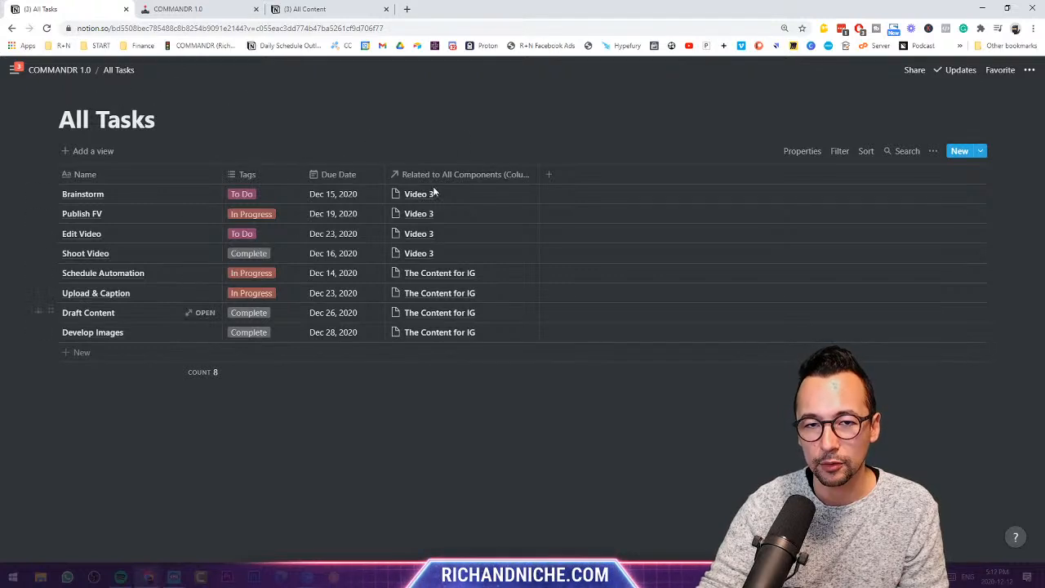
left_click(11, 27)
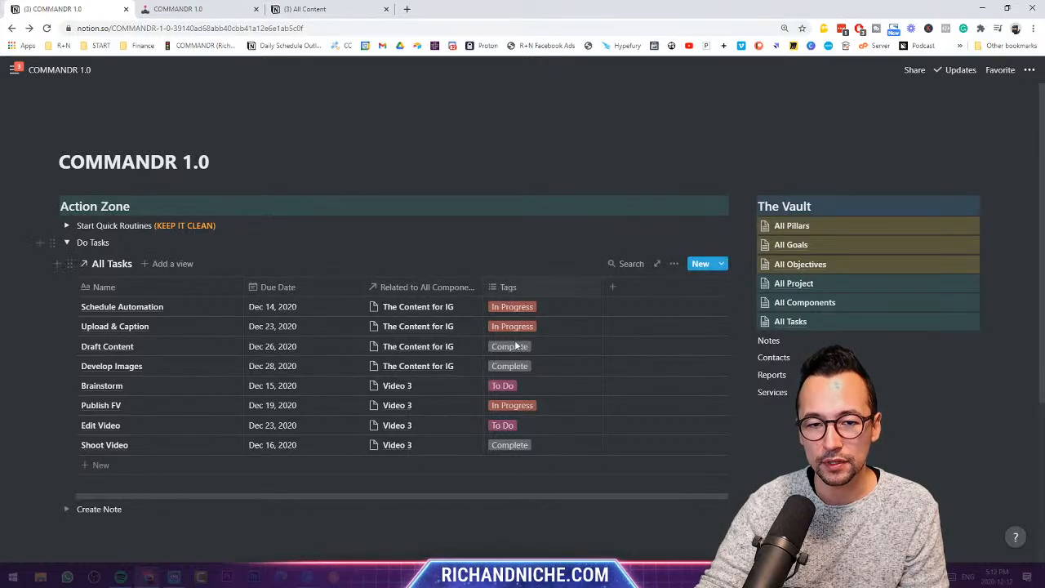
left_click_drag(530, 296, 328, 287)
left_click(362, 285)
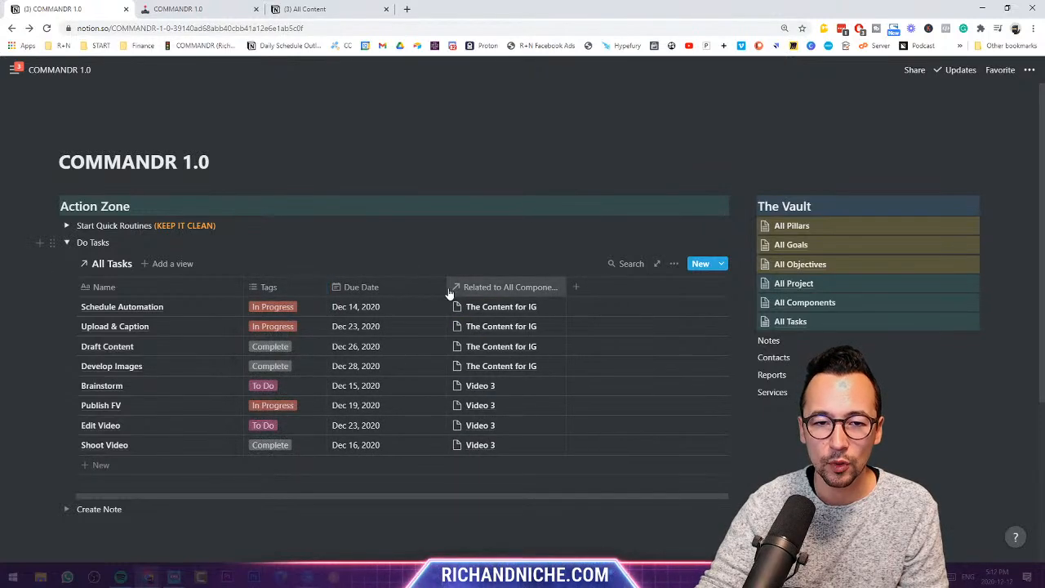
left_click_drag(448, 288, 396, 288)
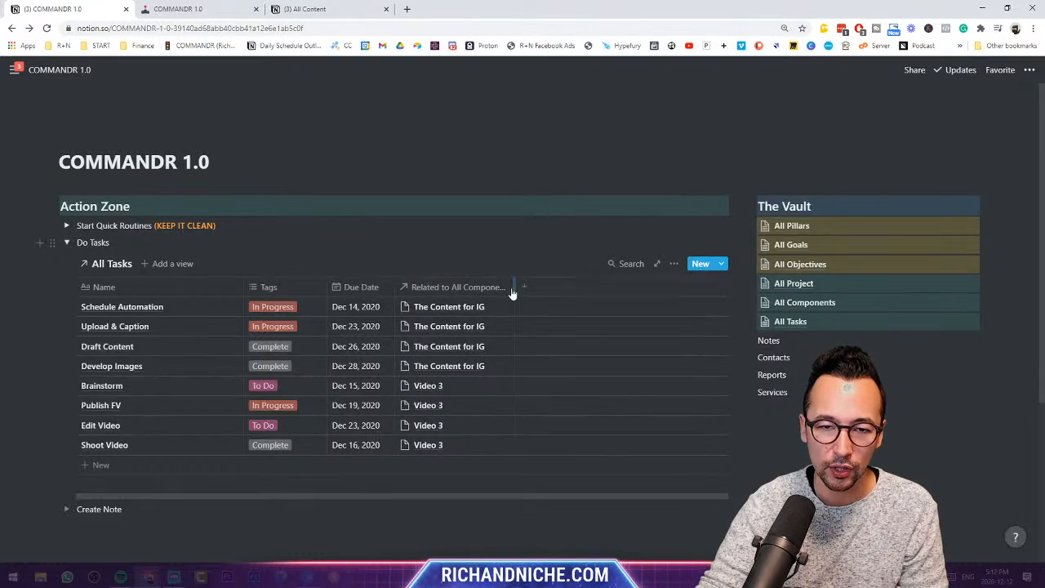
left_click_drag(513, 292, 558, 299)
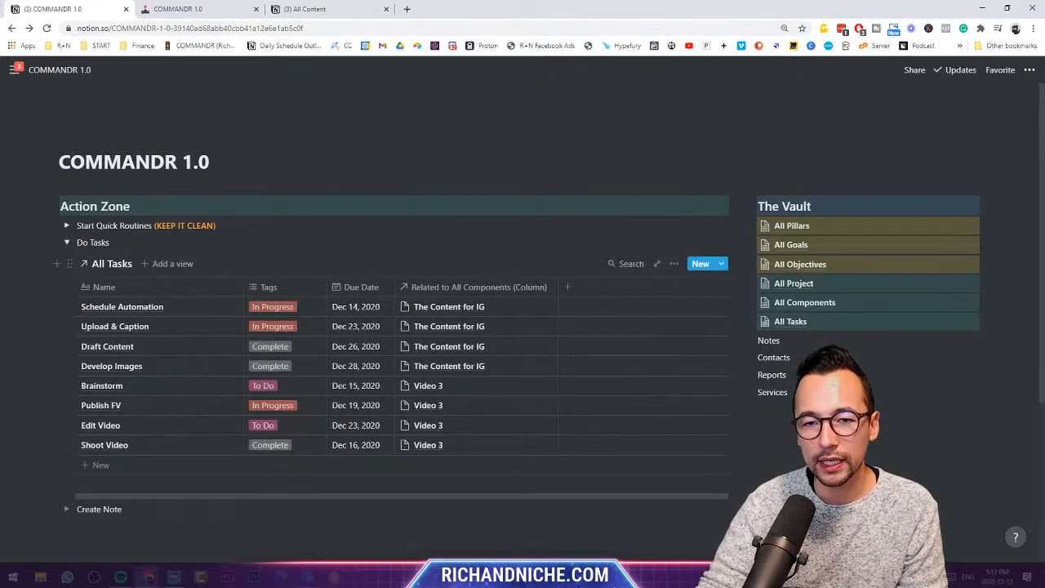
left_click(673, 267)
left_click(638, 260)
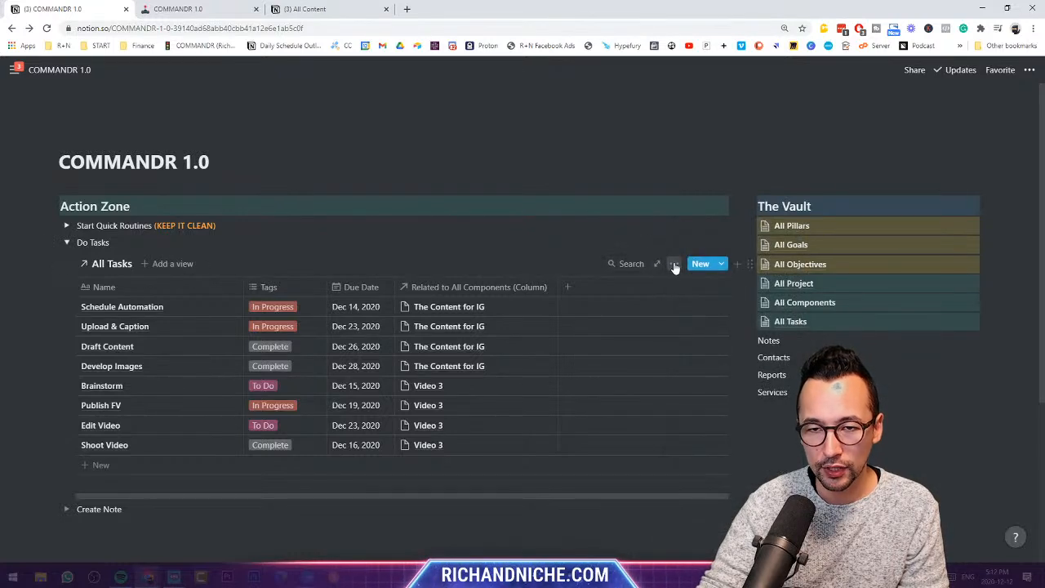
- Add a filter to the embedded All Tasks view: Tags does not contain Complete
left_click(674, 266)
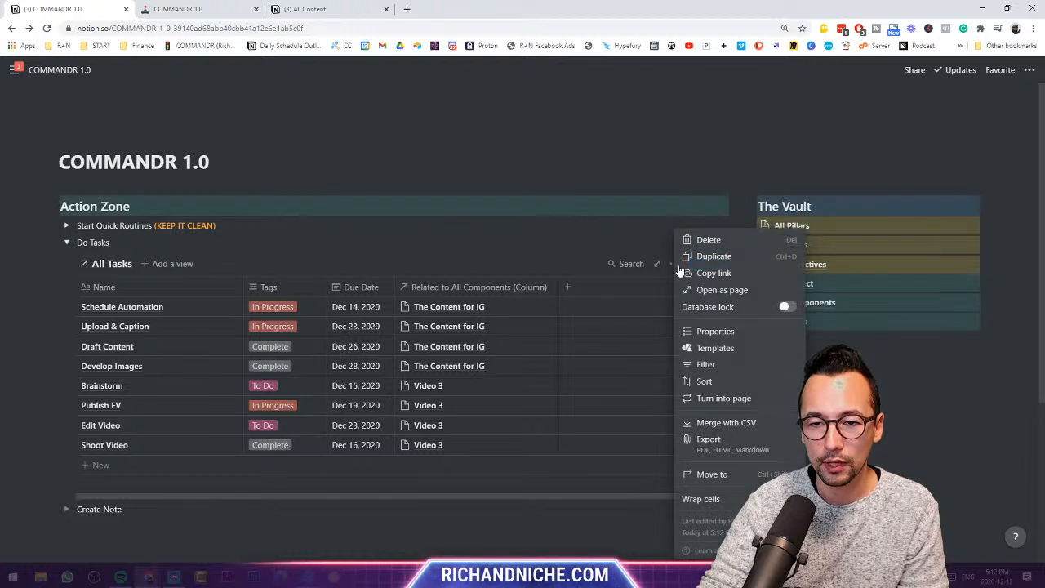
left_click(702, 365)
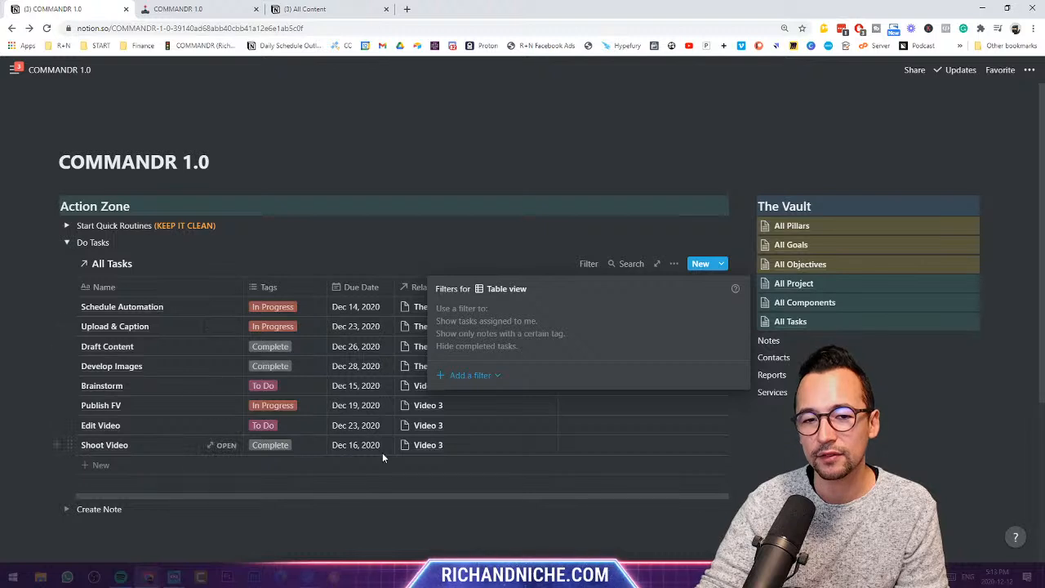
left_click(478, 378)
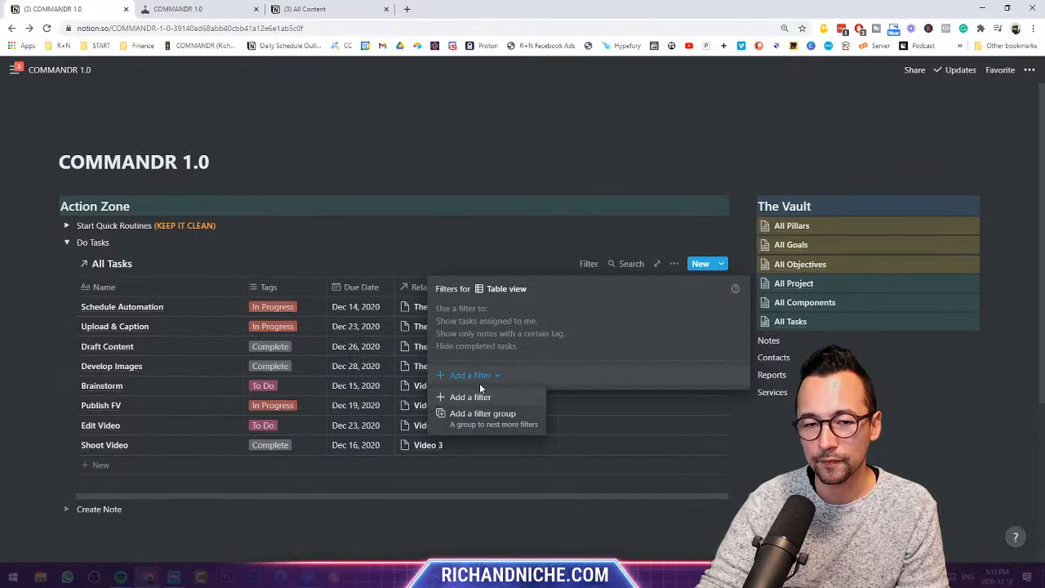
left_click(486, 400)
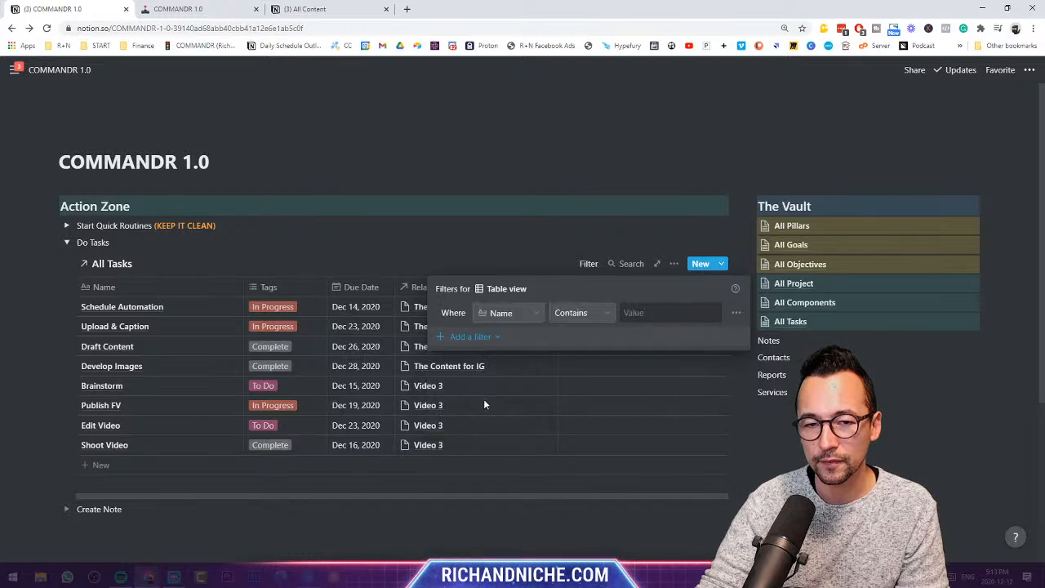
left_click(535, 317)
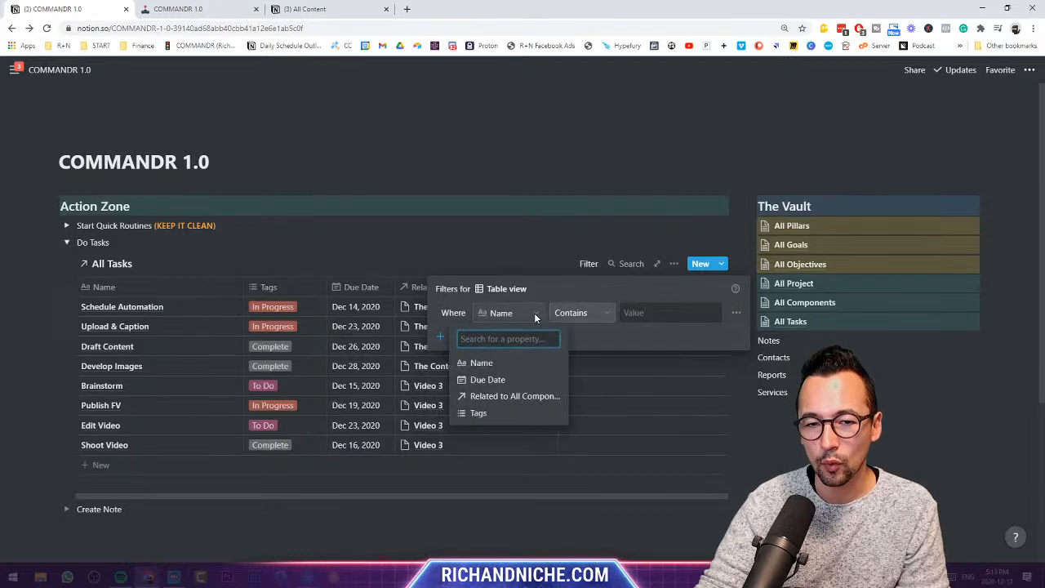
left_click(503, 413)
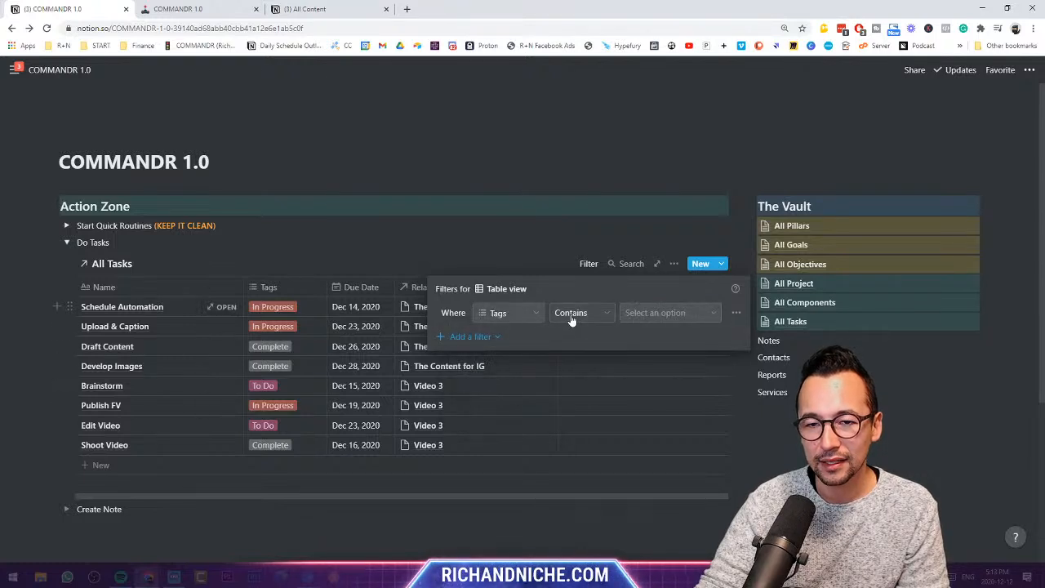
left_click(572, 318)
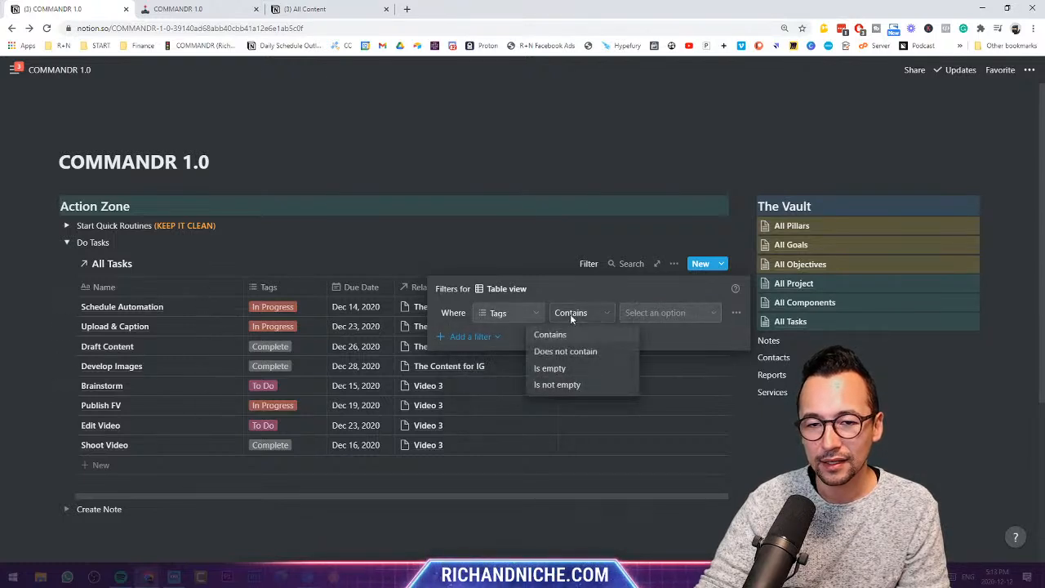
left_click(574, 352)
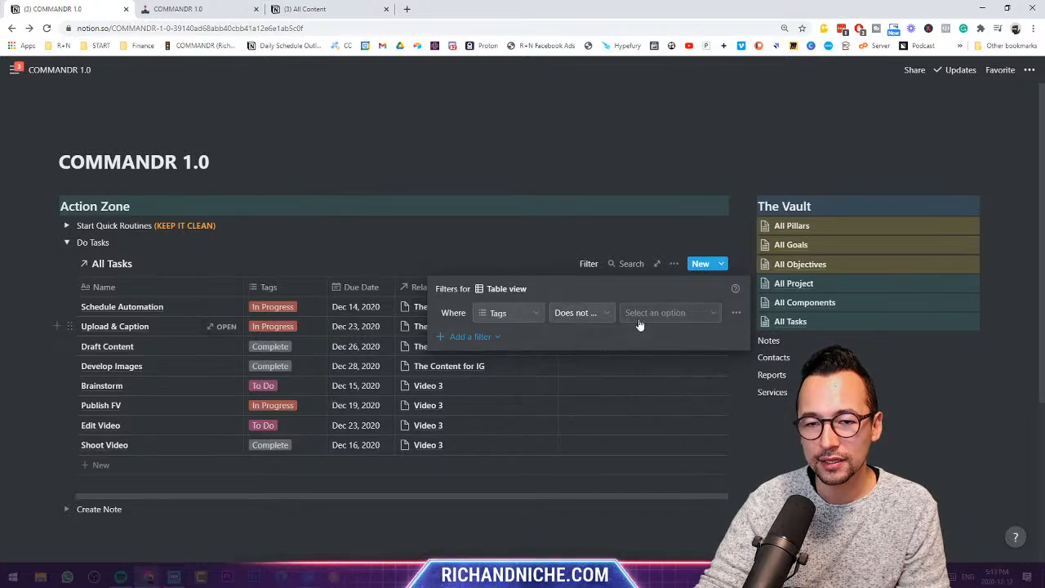
left_click(650, 316)
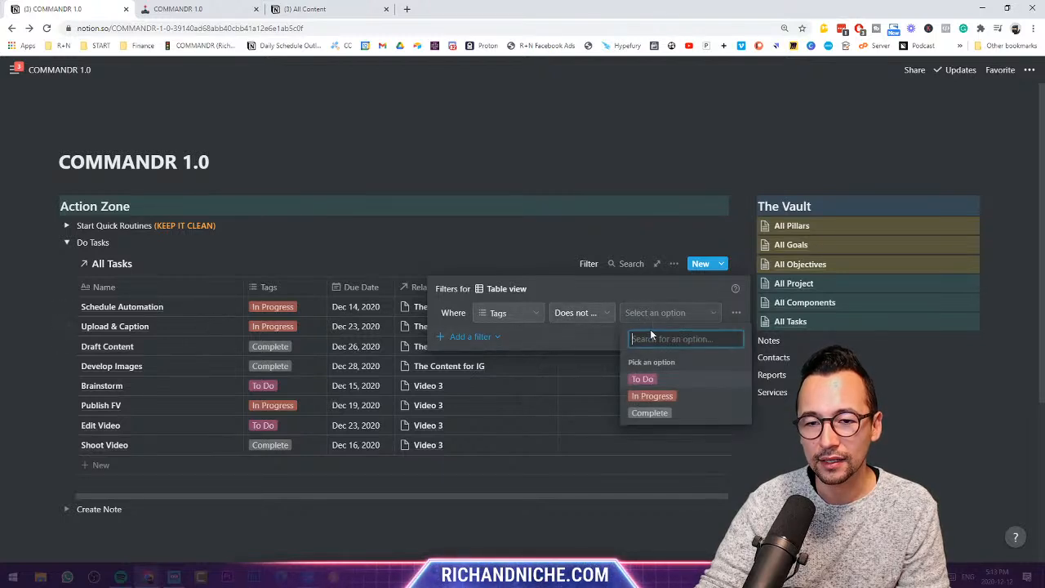
left_click(649, 413)
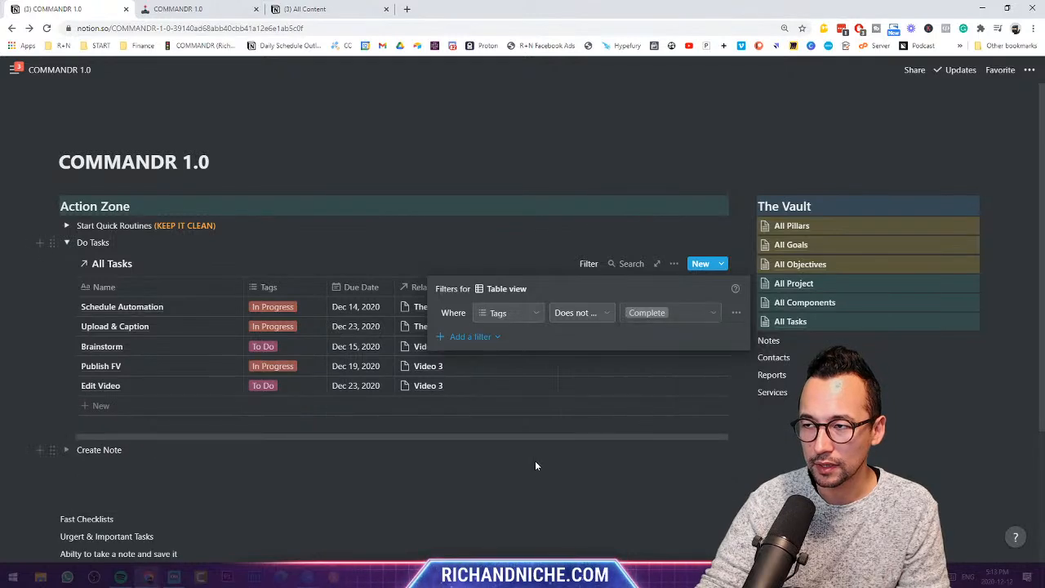
left_click(471, 465)
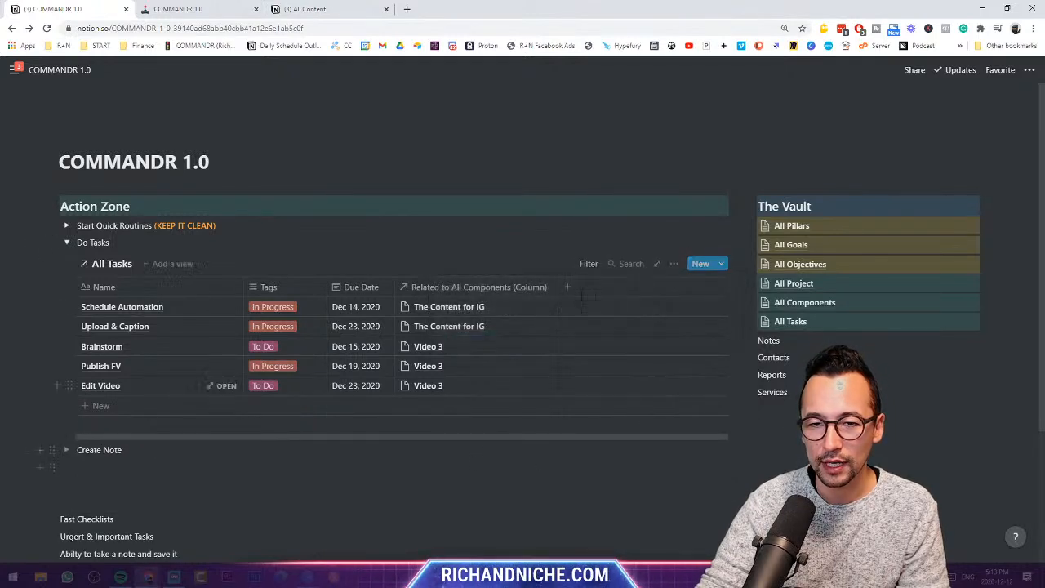
- Rework the Tags filter condition, ending on Does not contain Complete after briefly trying Contains
left_click(589, 263)
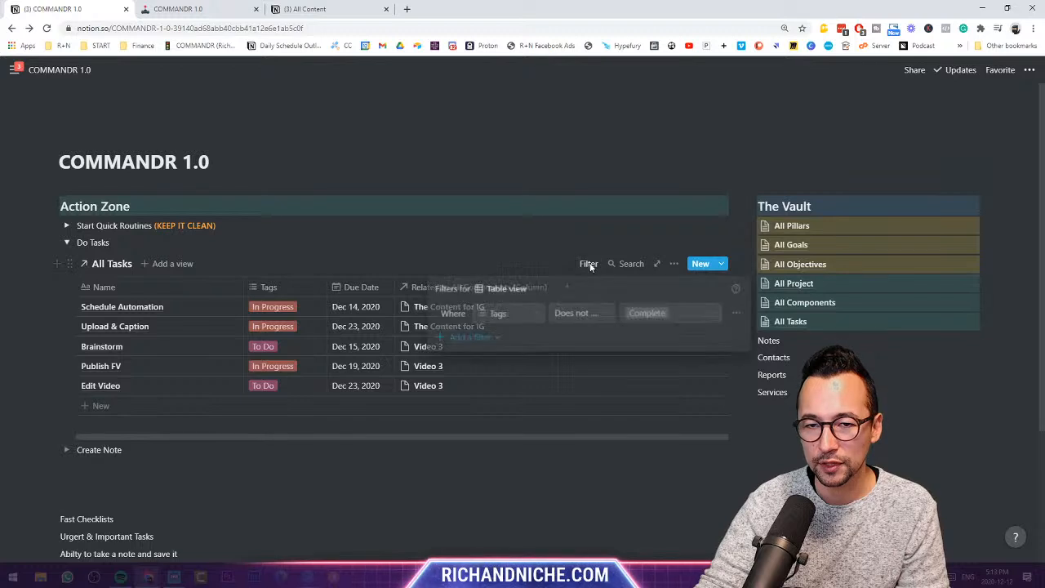
left_click(658, 315)
left_click(587, 317)
left_click(590, 318)
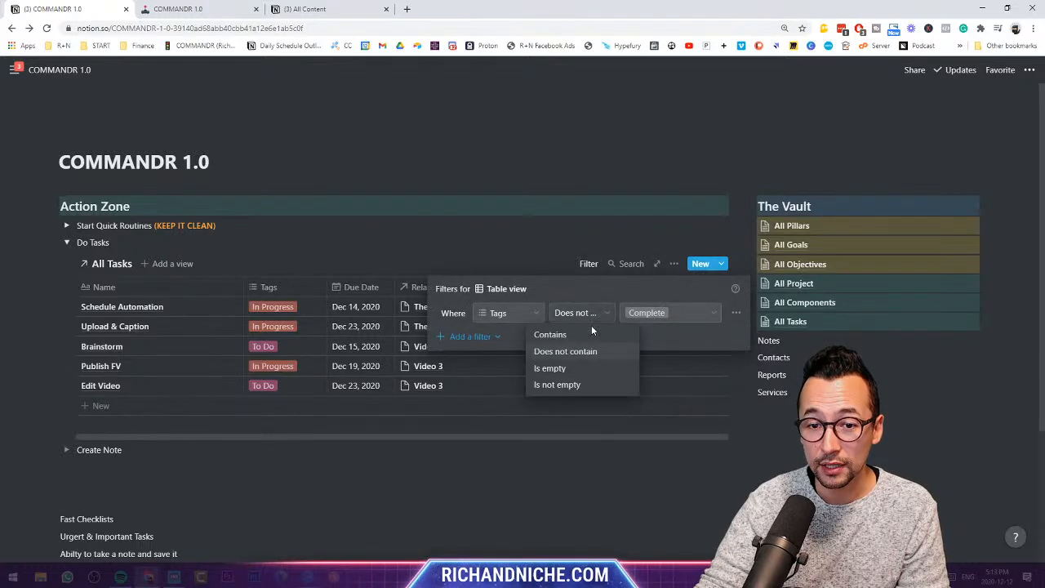
left_click(549, 334)
left_click(550, 262)
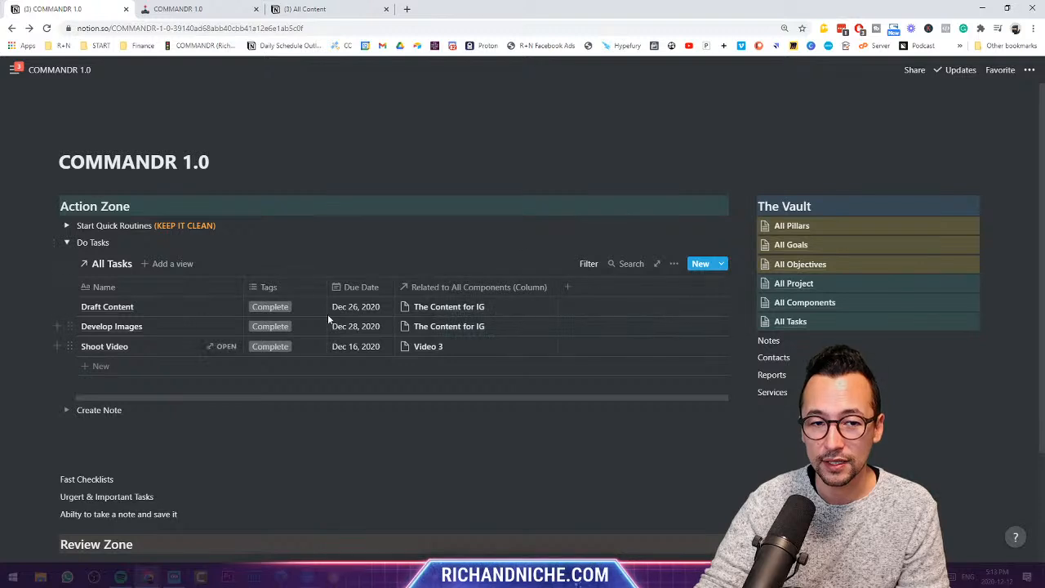
left_click(589, 264)
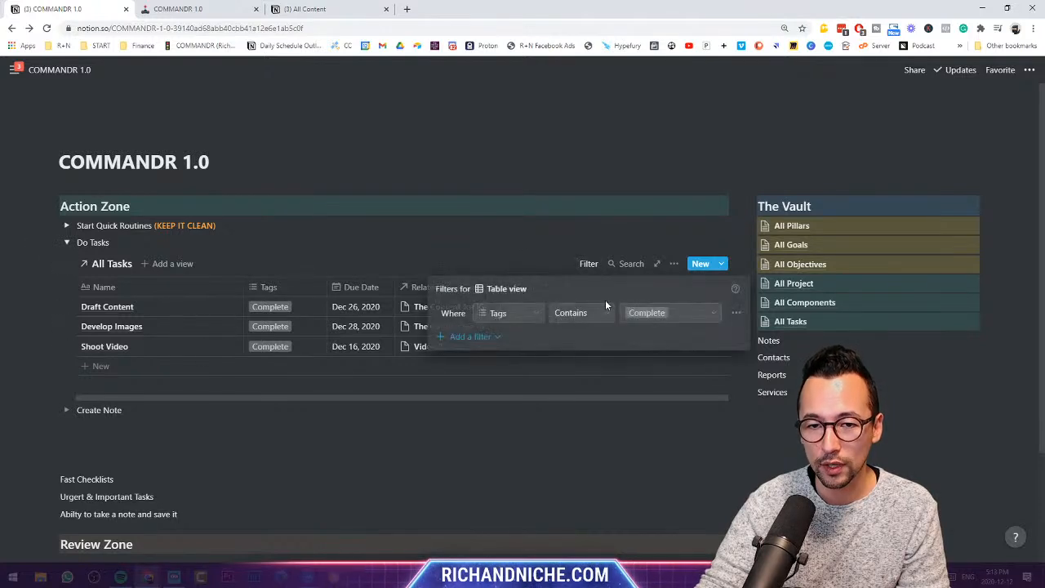
left_click(635, 317)
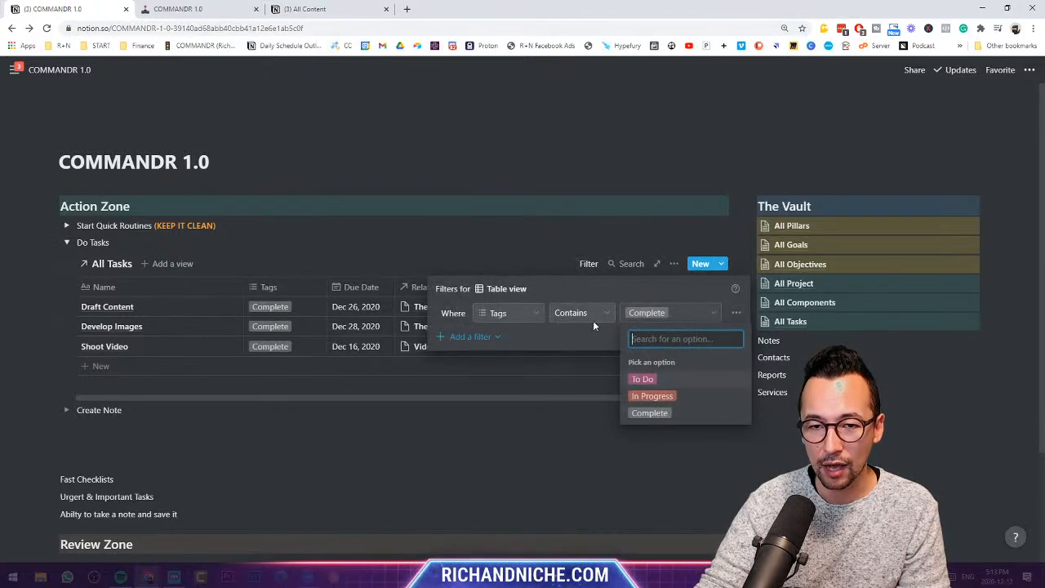
left_click(594, 319)
left_click(594, 318)
left_click(583, 352)
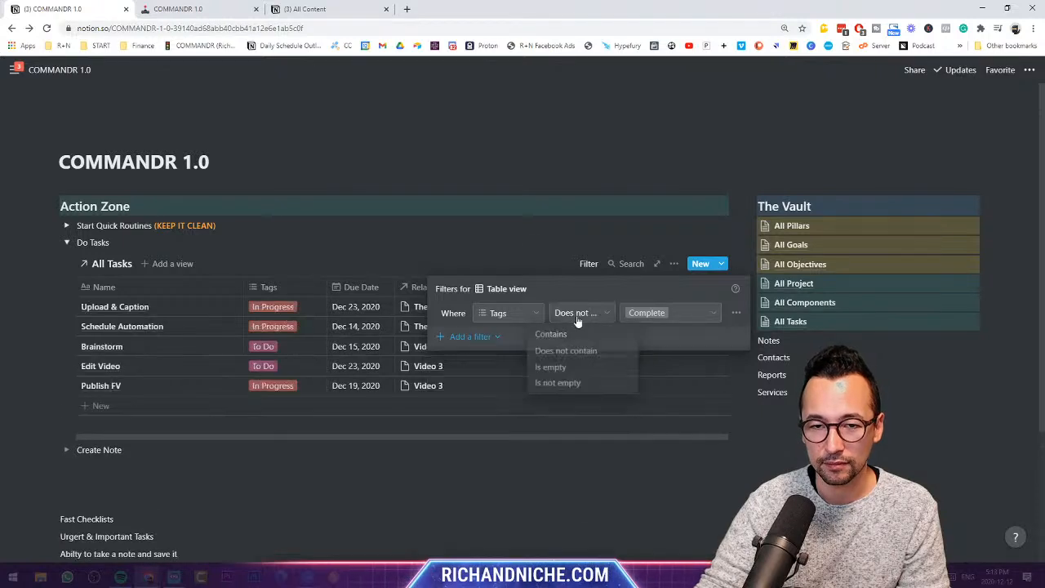
left_click(515, 233)
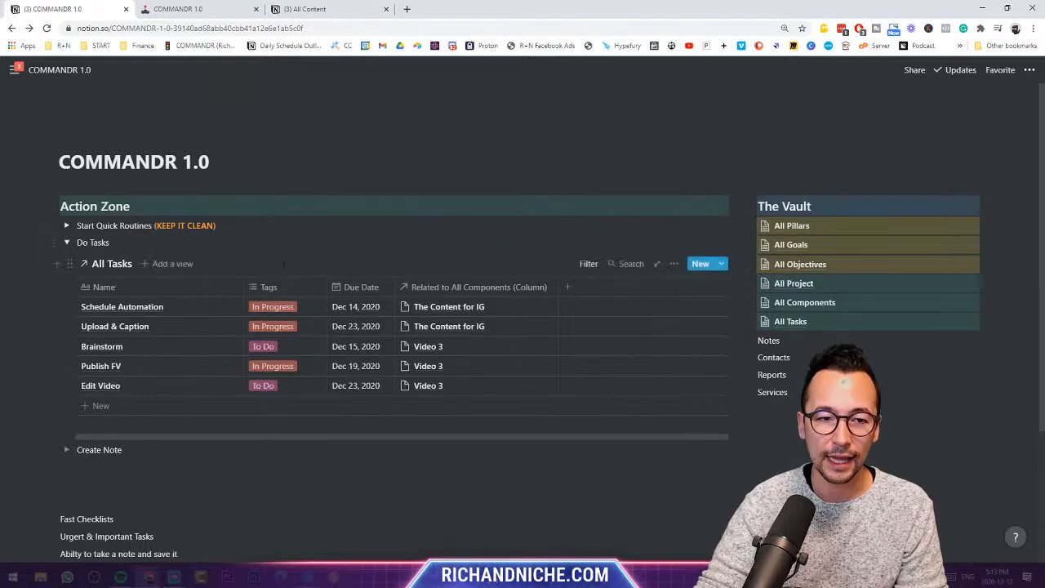
- Narrow the Tags column and try a Due Date sort from its header, then undo it
left_click_drag(327, 287, 312, 287)
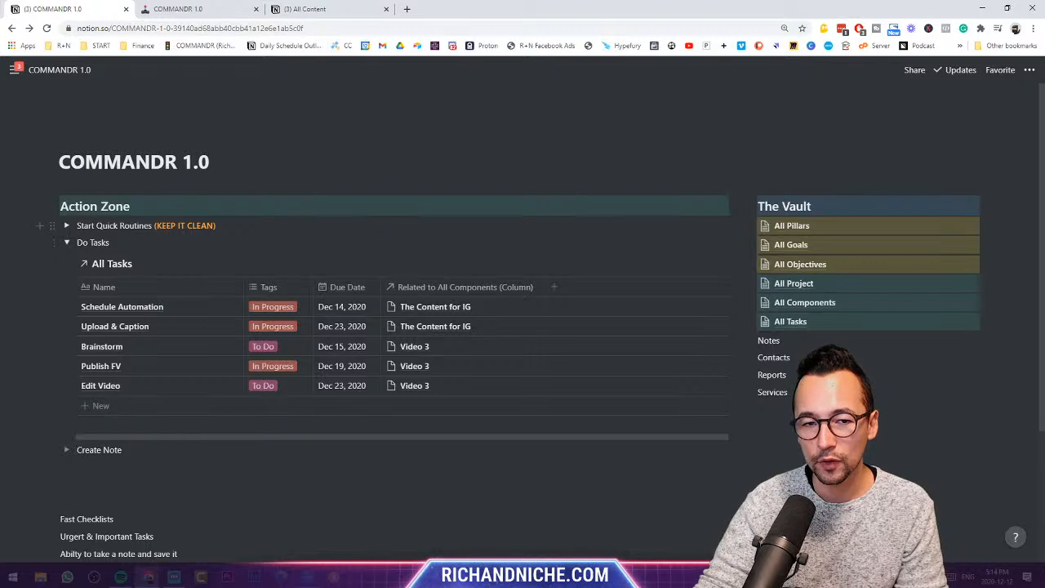
left_click(351, 290)
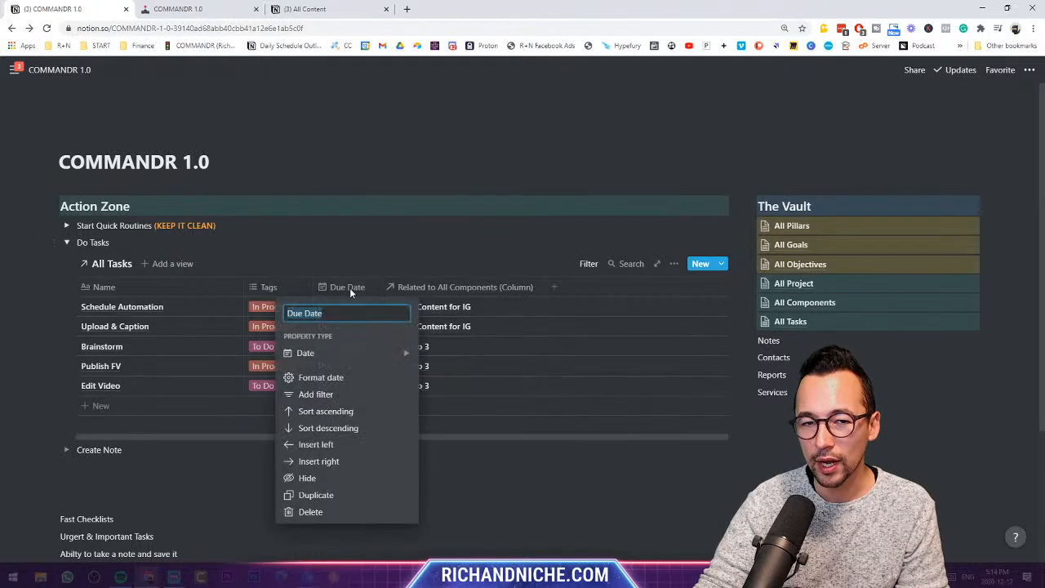
left_click(327, 411)
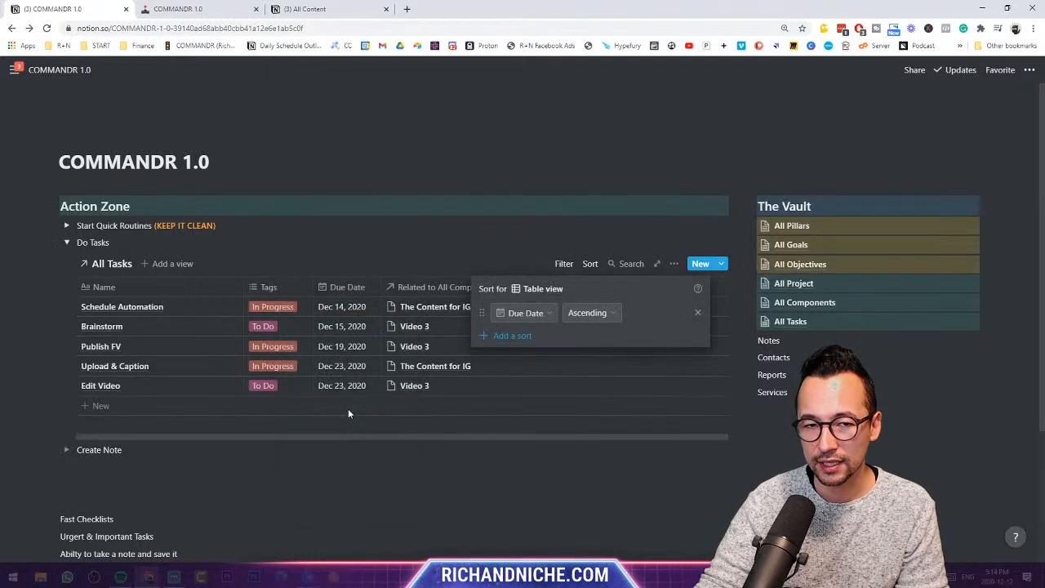
left_click(522, 244)
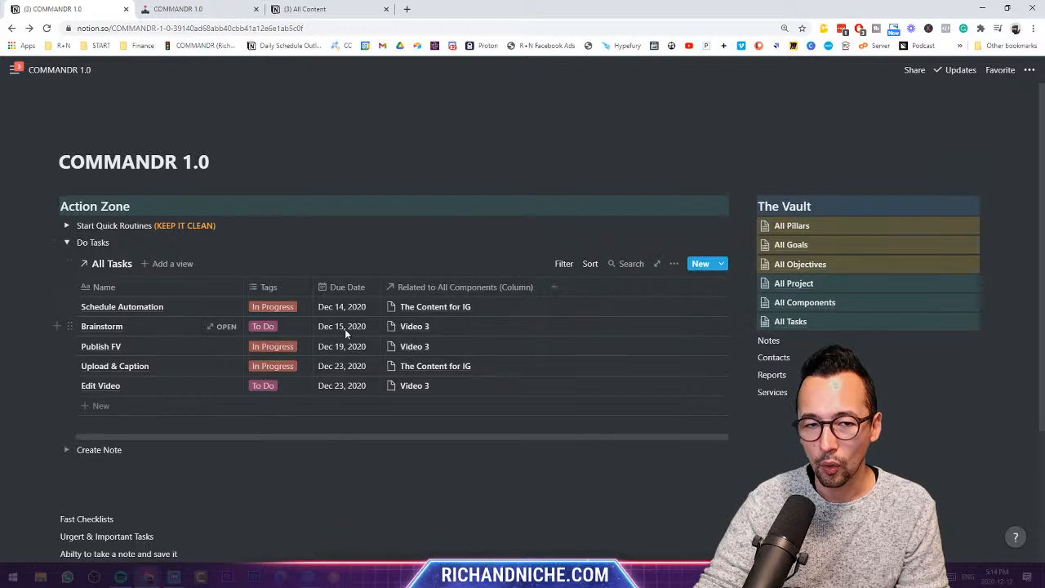
key("ctrl+z")
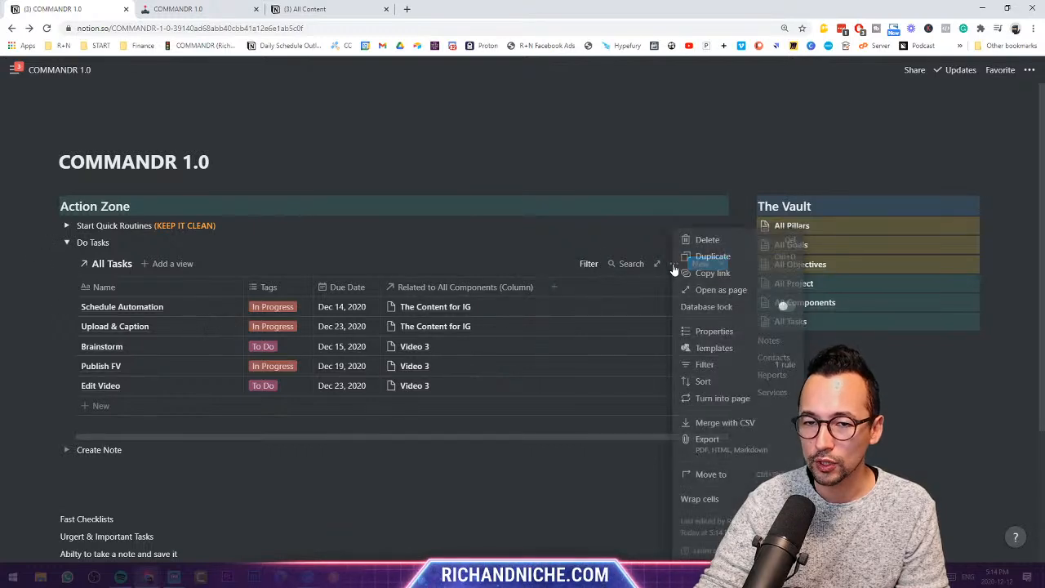
- Sort the embedded table by Due Date ascending and collapse the Do Tasks toggle
left_click(674, 266)
left_click(703, 382)
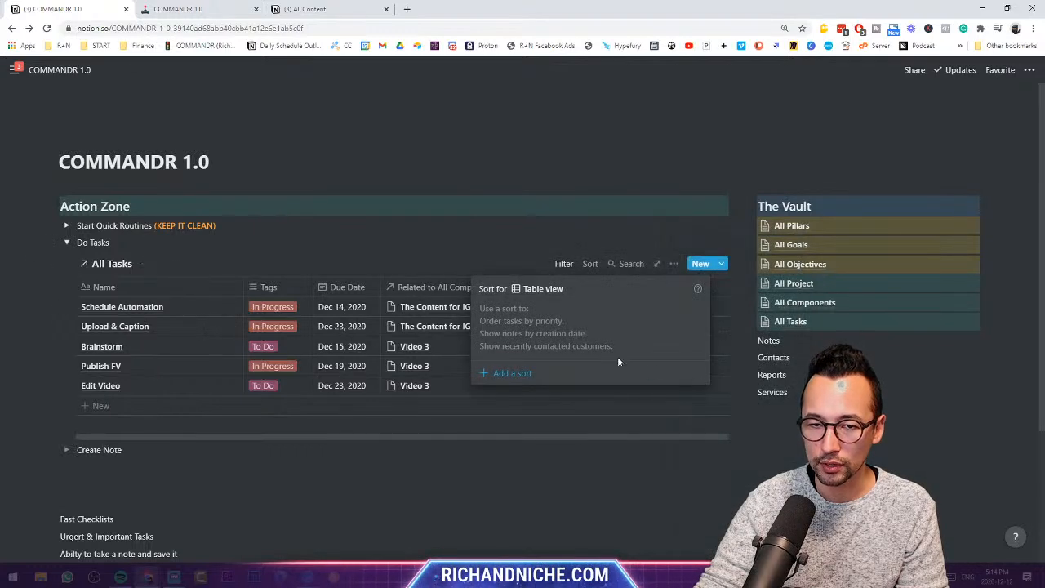
left_click(494, 374)
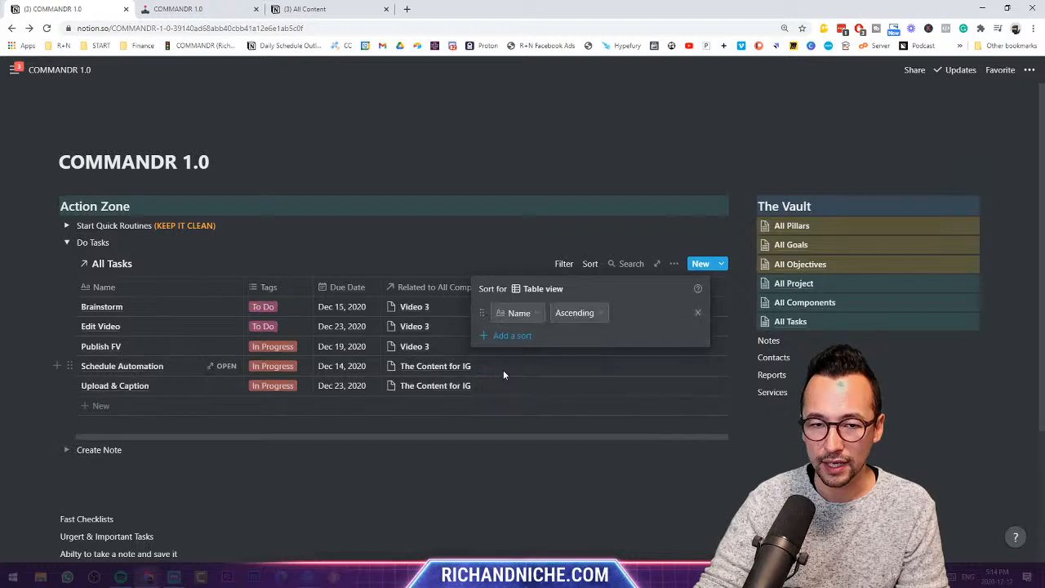
left_click(523, 314)
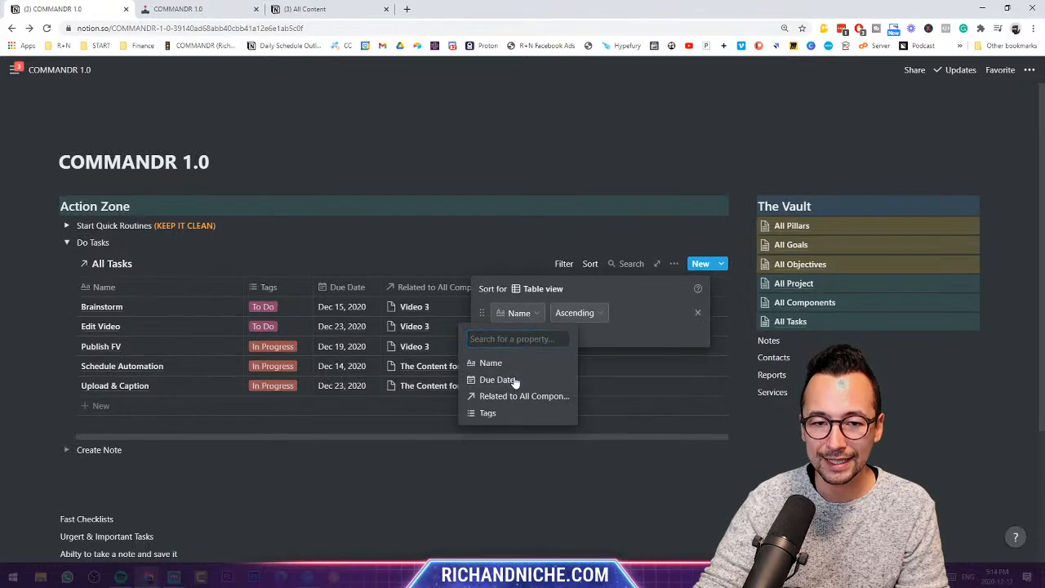
left_click(513, 380)
left_click(408, 249)
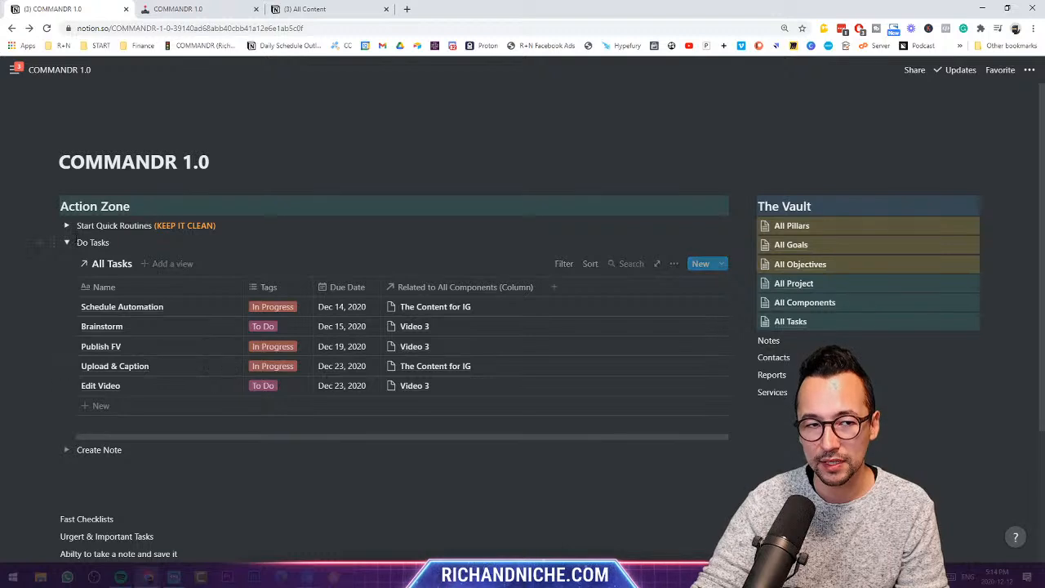
left_click(67, 242)
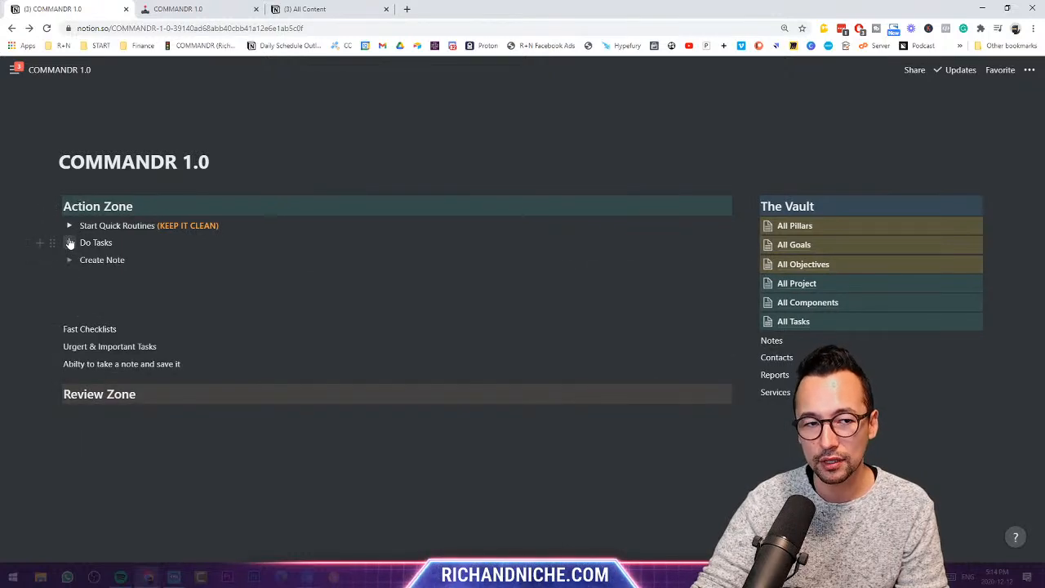
- Expand the Do Tasks toggle to reveal the five date-sorted open tasks
left_click(70, 242)
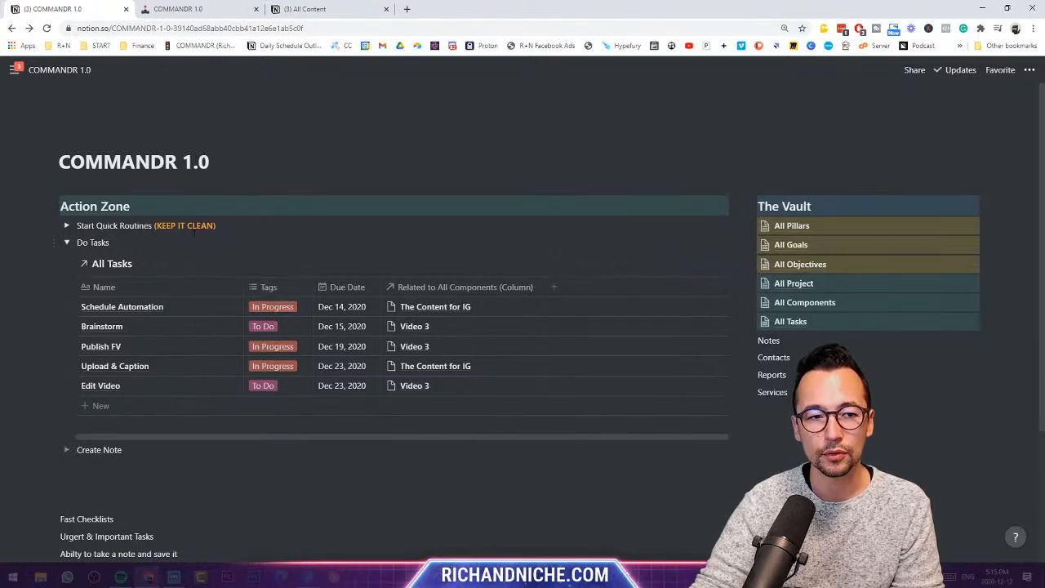
- Add a Tasks To Do toggle under Do Tasks and begin a Tasks In Progress toggle below it
left_click(131, 243)
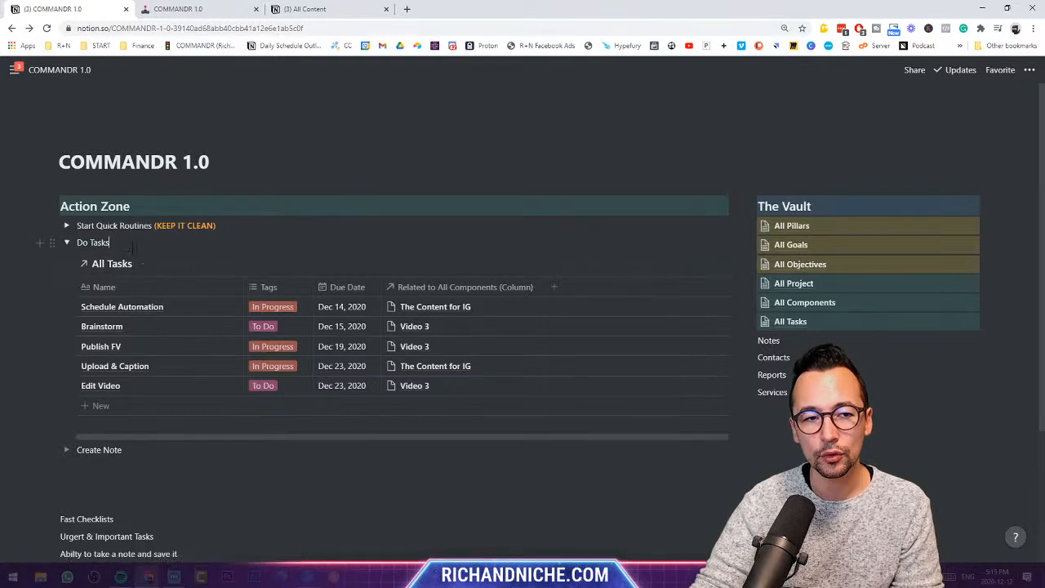
key("Return")
type("/")
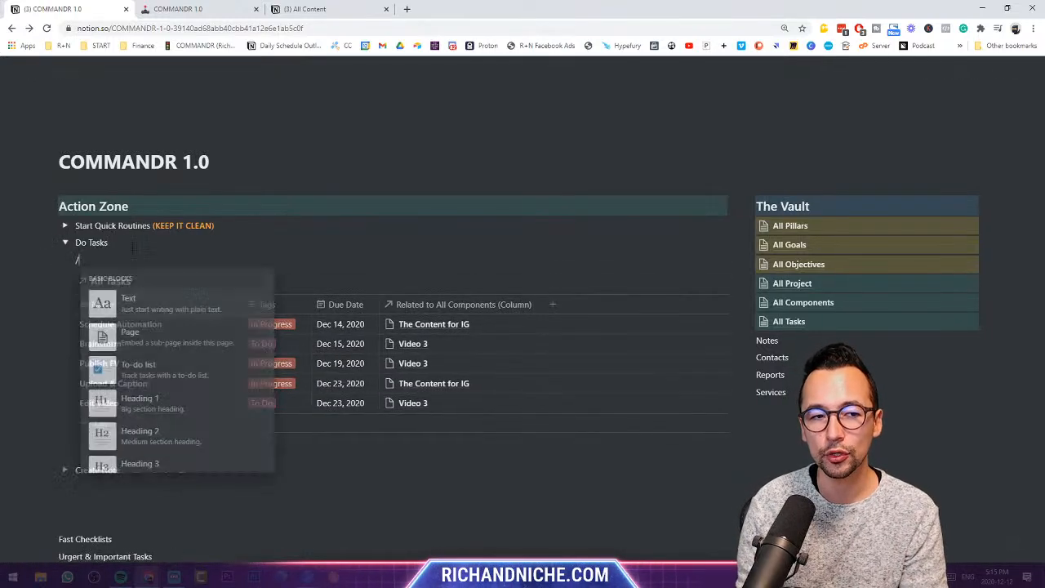
type("toggle")
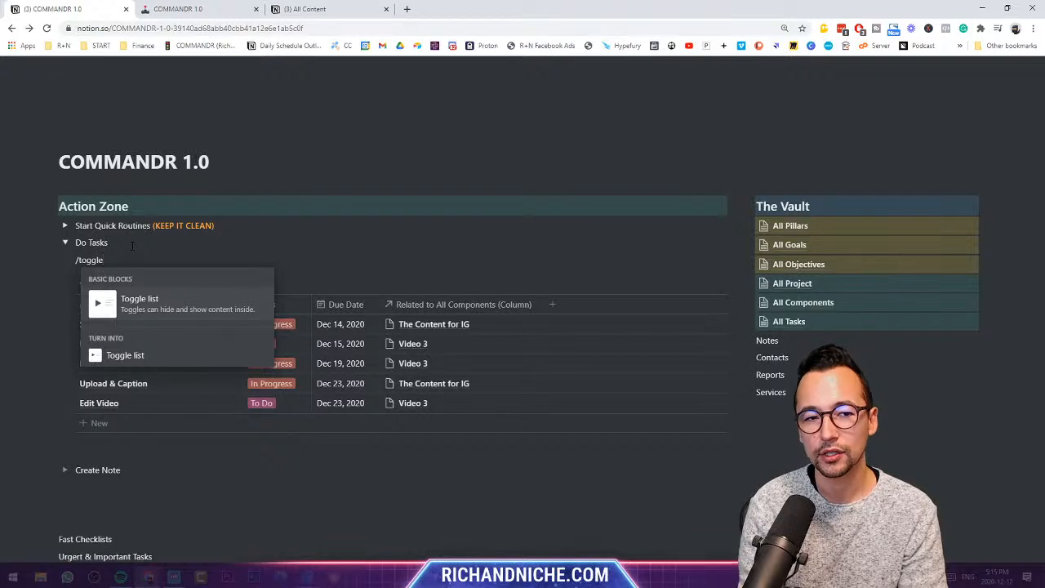
key("Return")
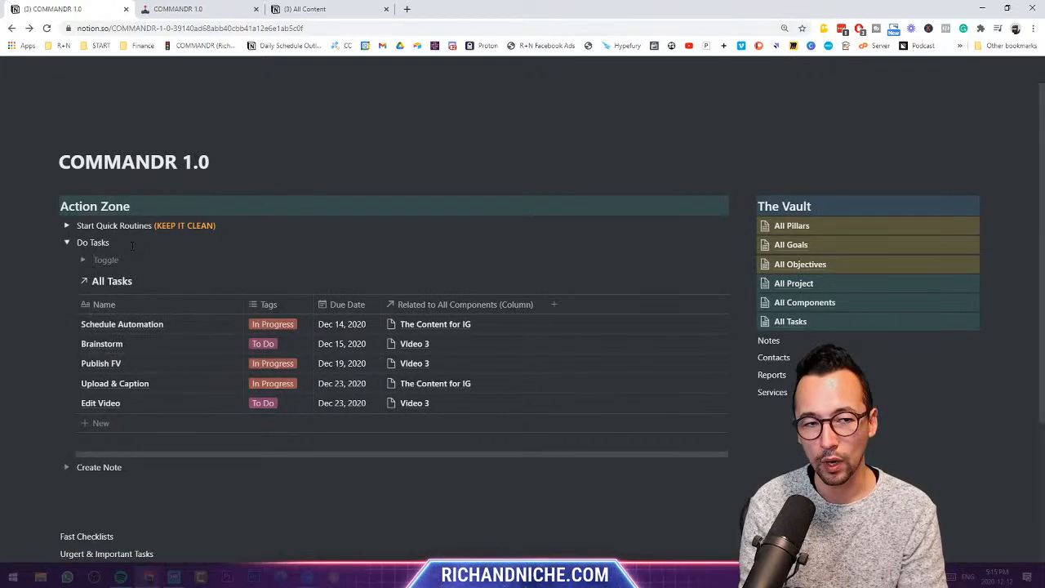
type("Tasks")
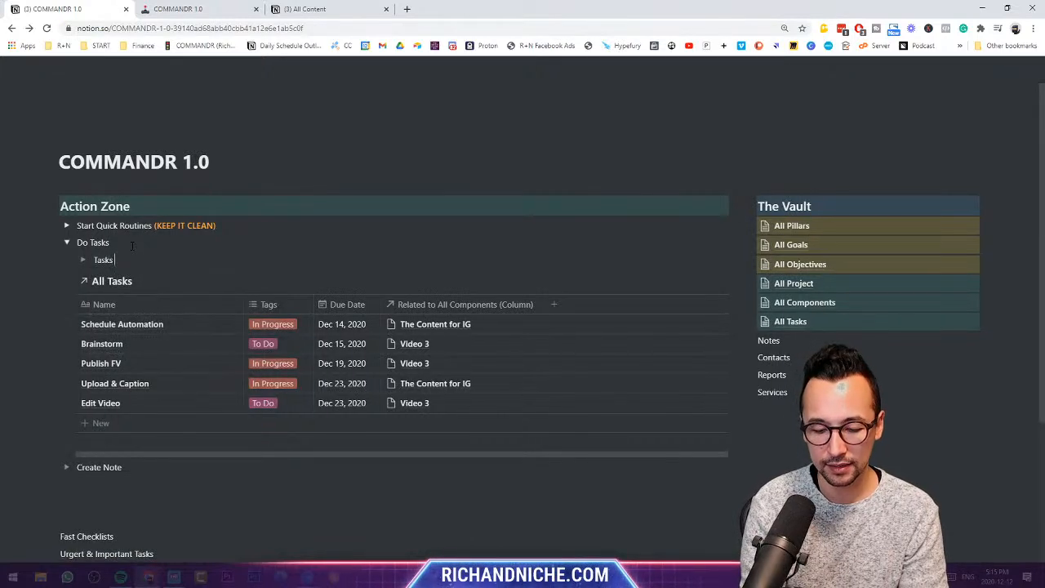
type(" To Do")
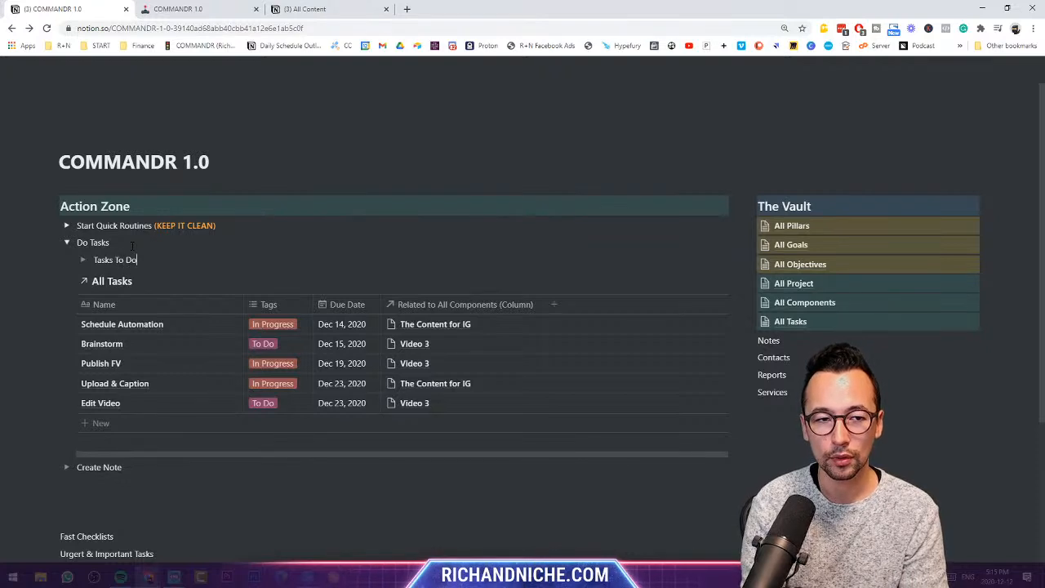
key("Return")
type("Tasks In Progress")
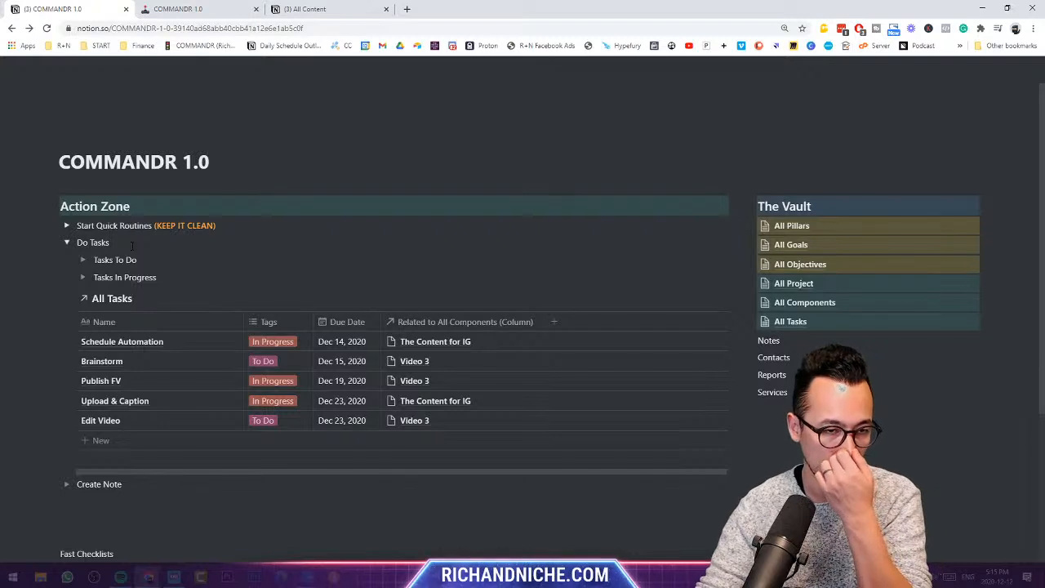
- Filter the All Tasks table to To Do tags and move it inside the Tasks To Do toggle
left_click(562, 299)
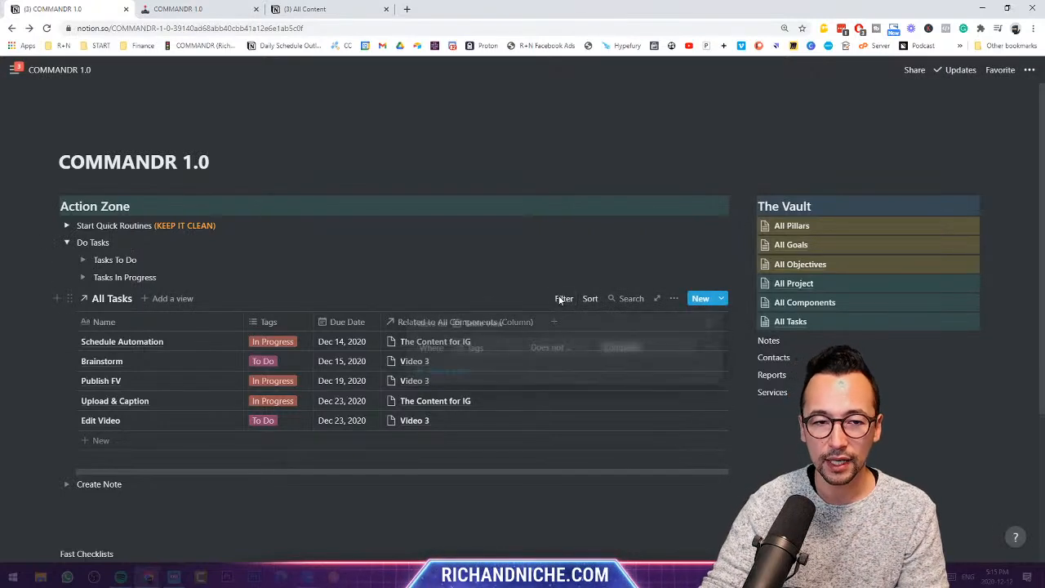
left_click(557, 347)
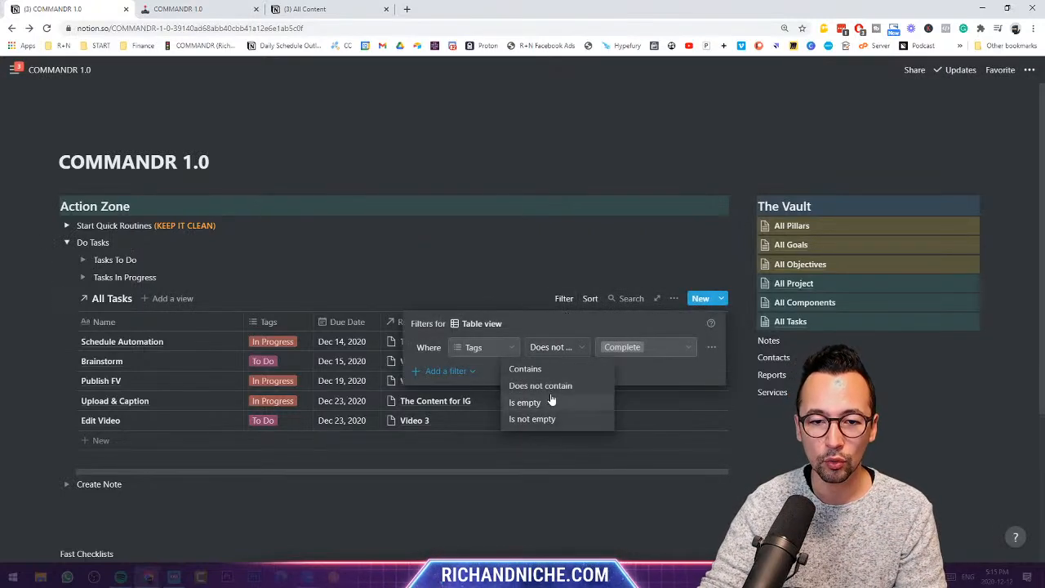
left_click(583, 369)
left_click(623, 358)
left_click(625, 356)
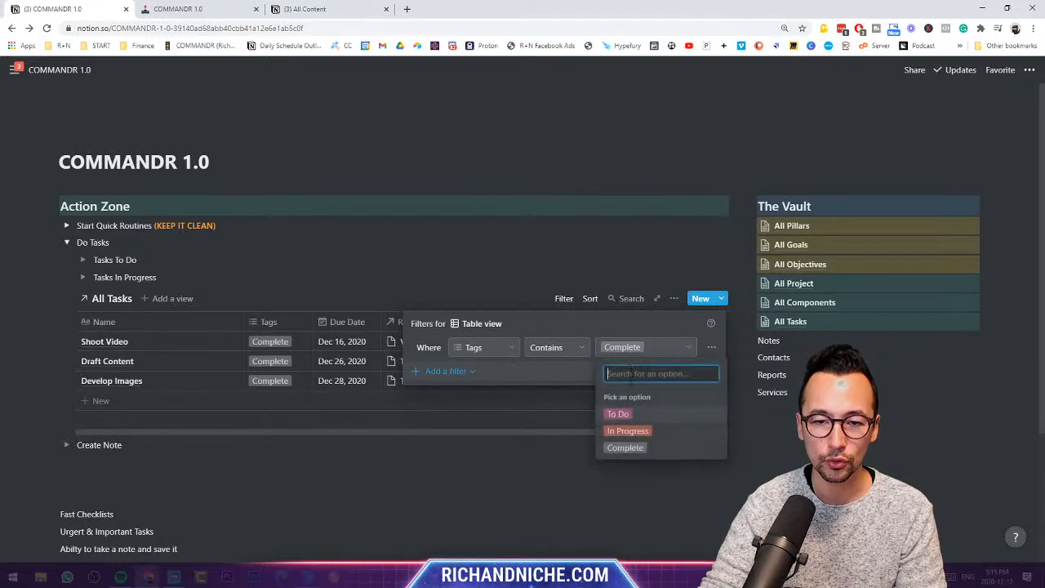
left_click(632, 412)
left_click(416, 263)
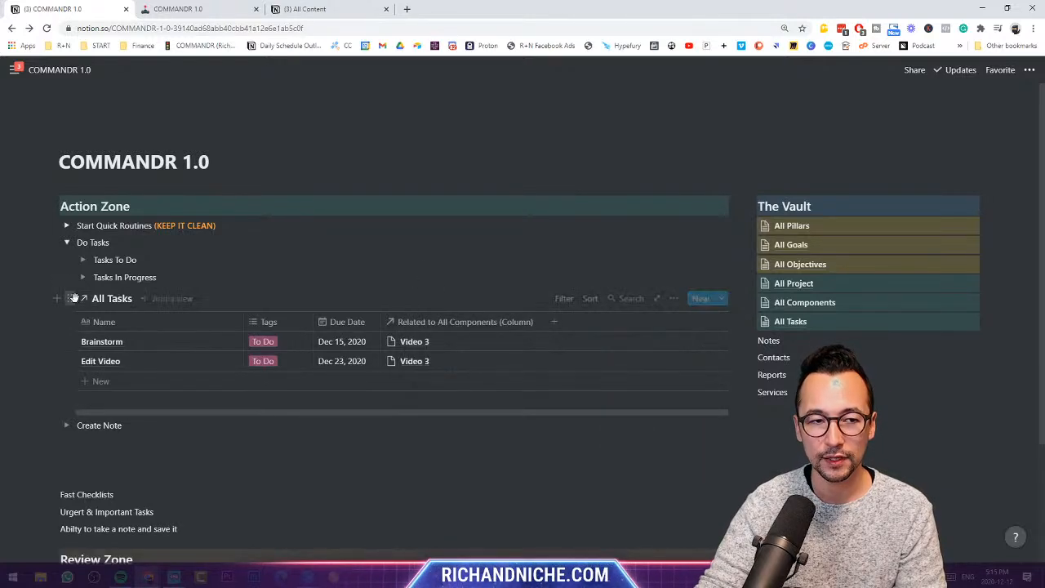
left_click(82, 260)
left_click_drag(71, 314, 104, 263)
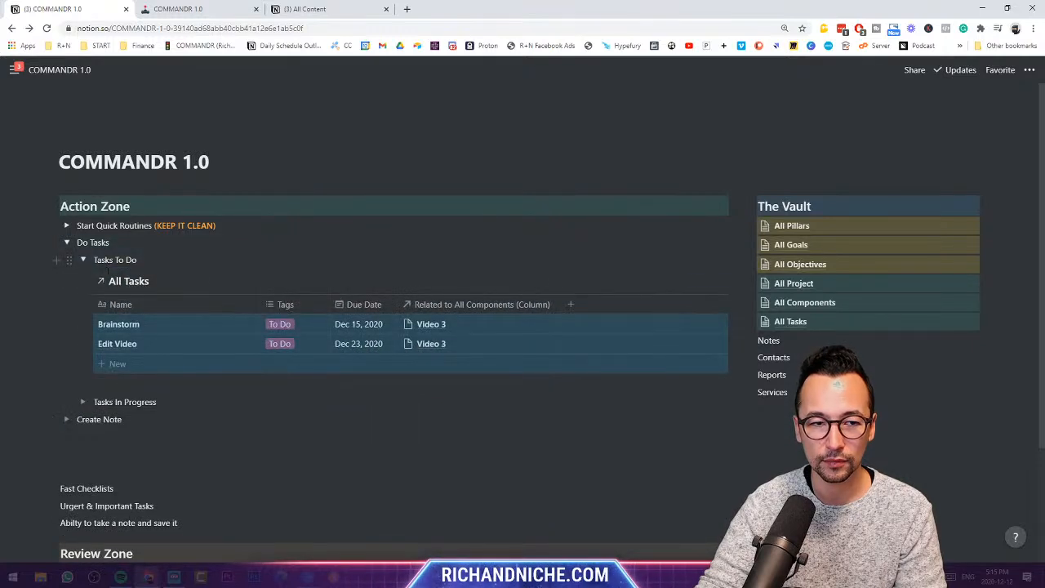
- Duplicate the table, filter the copy to In Progress, and move it into Tasks In Progress
left_click(87, 279)
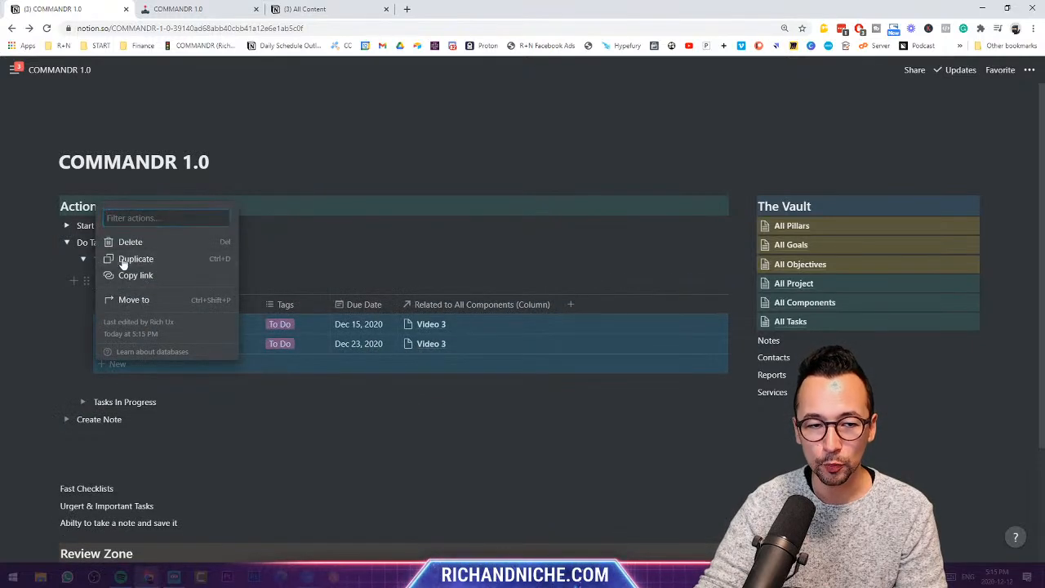
left_click(122, 259)
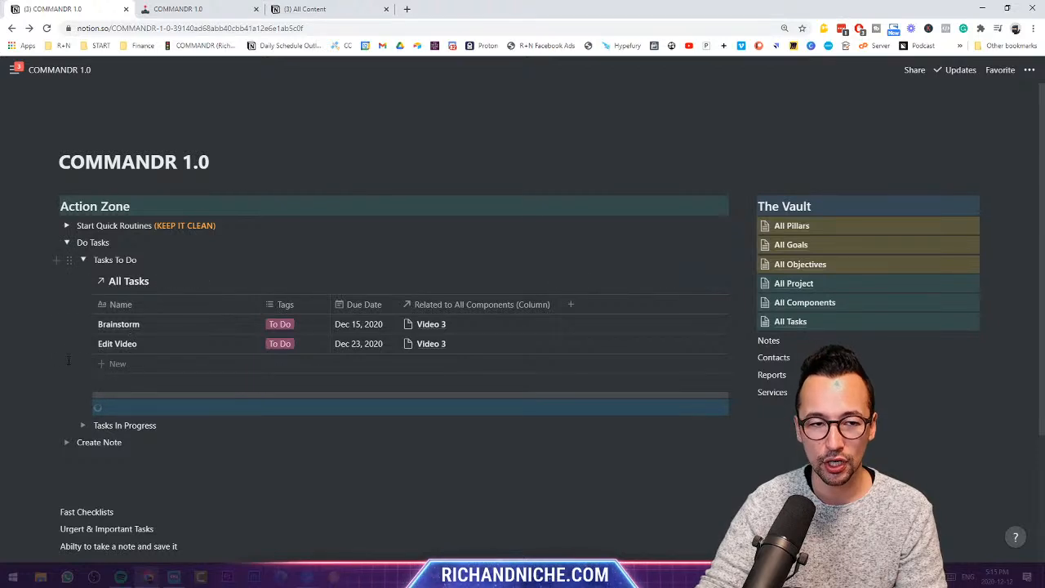
scroll(68, 360, "down", 2)
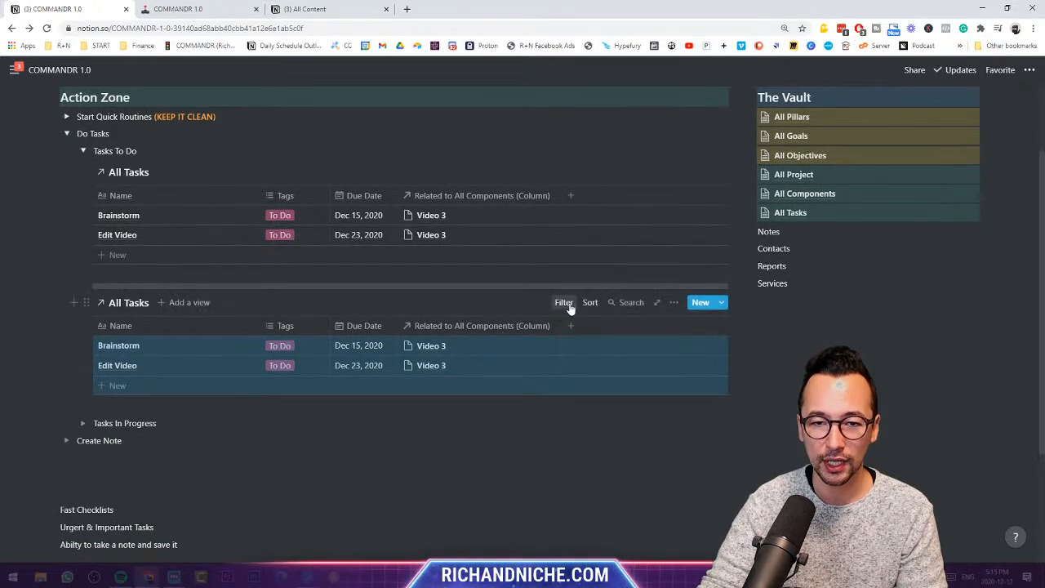
left_click(567, 304)
left_click(615, 356)
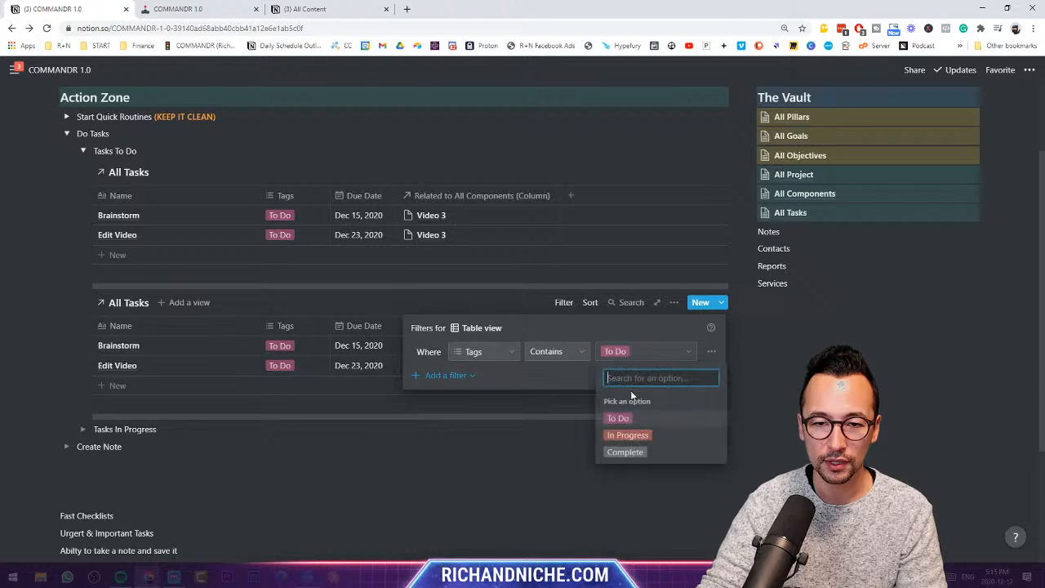
left_click(627, 435)
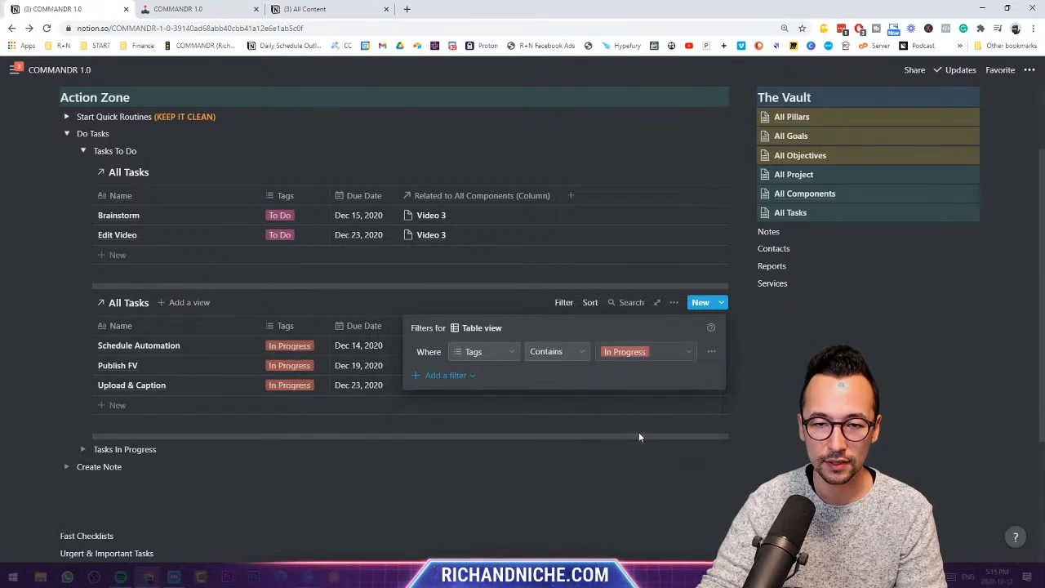
key("Escape")
left_click(82, 449)
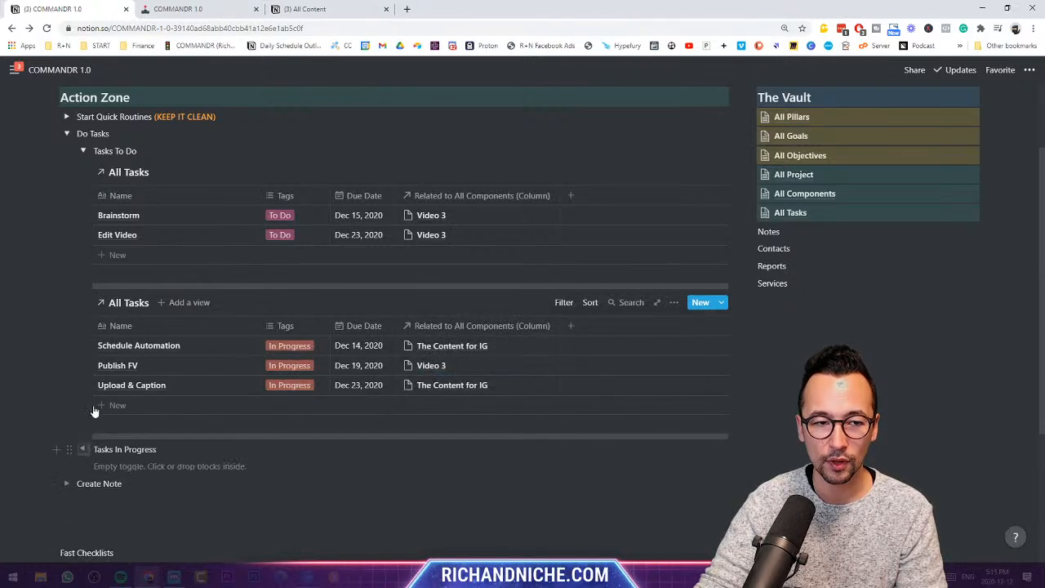
left_click_drag(86, 302, 107, 451)
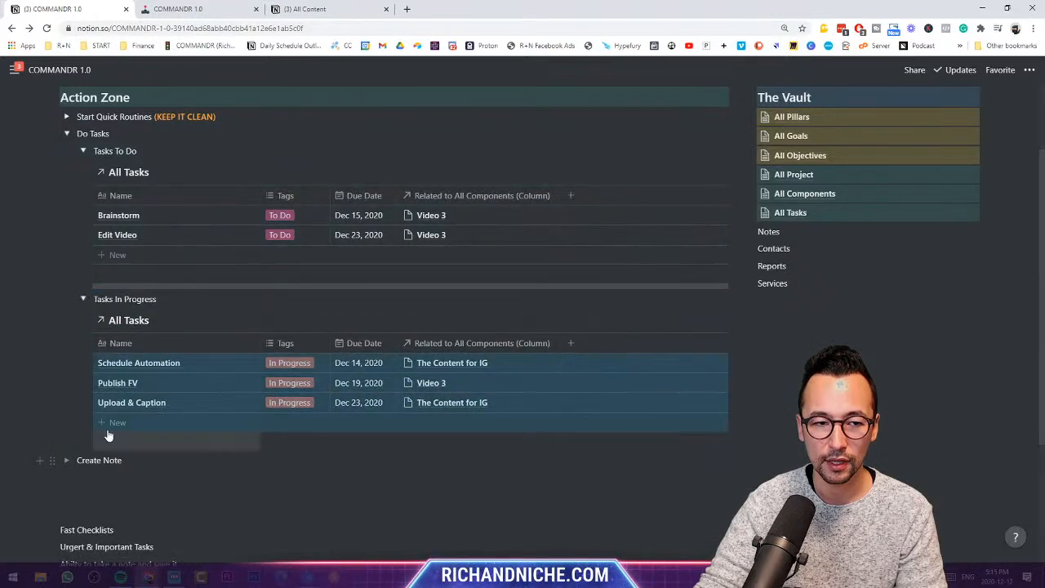
left_click(83, 151)
- Review the Tasks To Do and Tasks In Progress toggles, leaving Tasks In Progress expanded
left_click(83, 169)
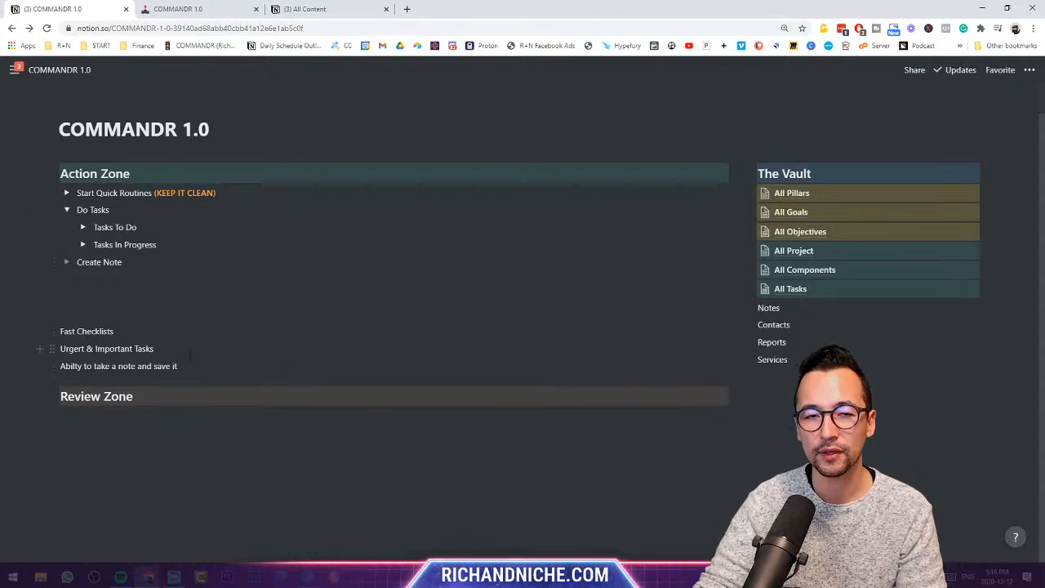
left_click(83, 227)
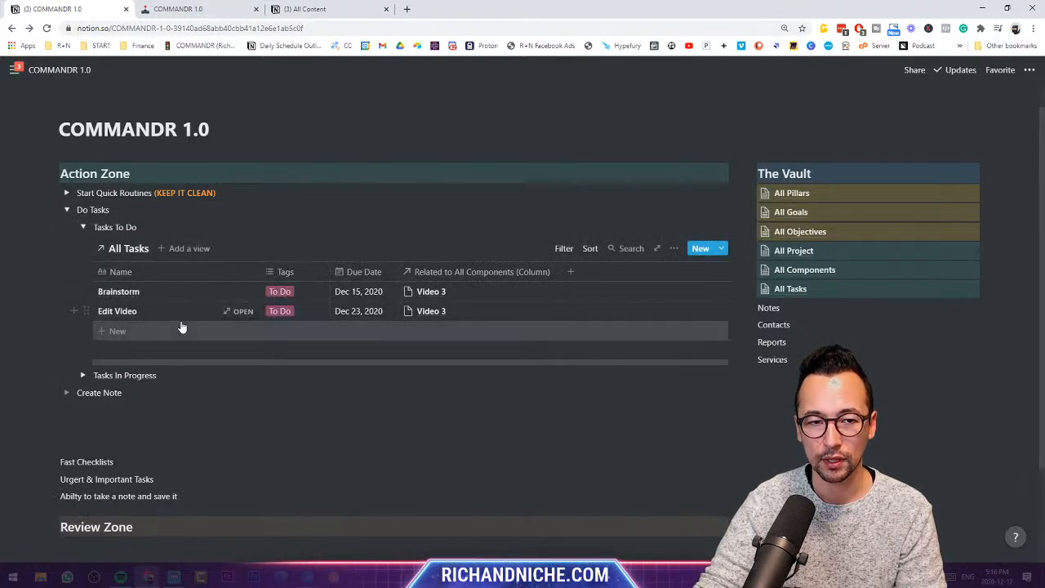
left_click(82, 227)
left_click(82, 245)
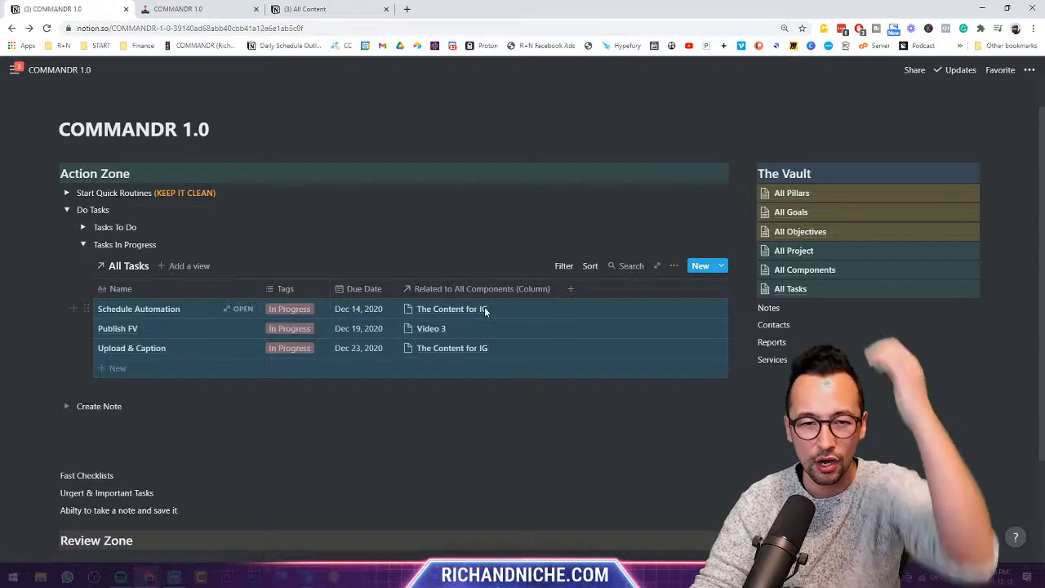
left_click(40, 326)
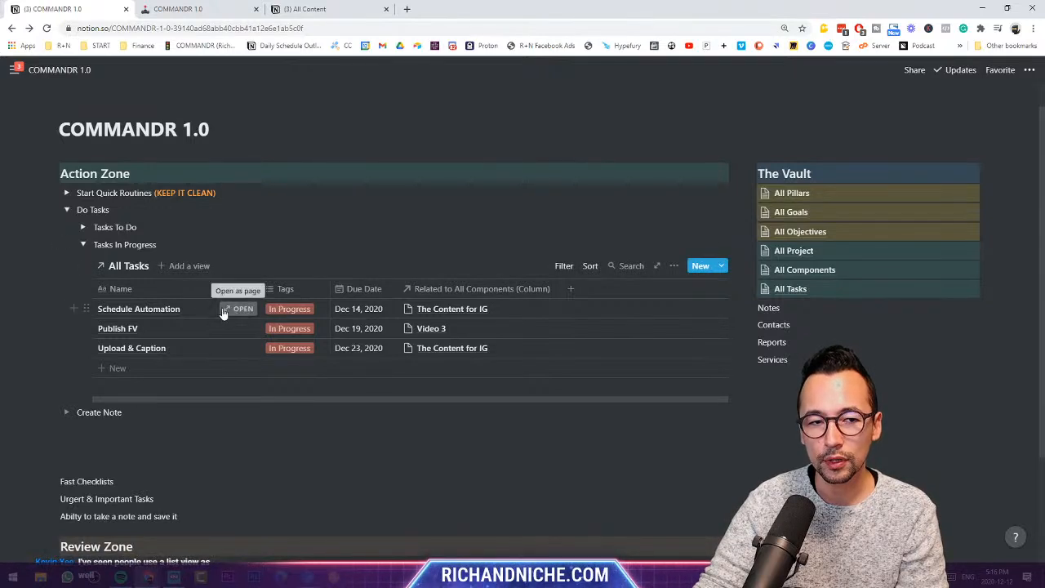
- Open All Tasks as a full page and add a Select property named Nature
left_click(137, 268)
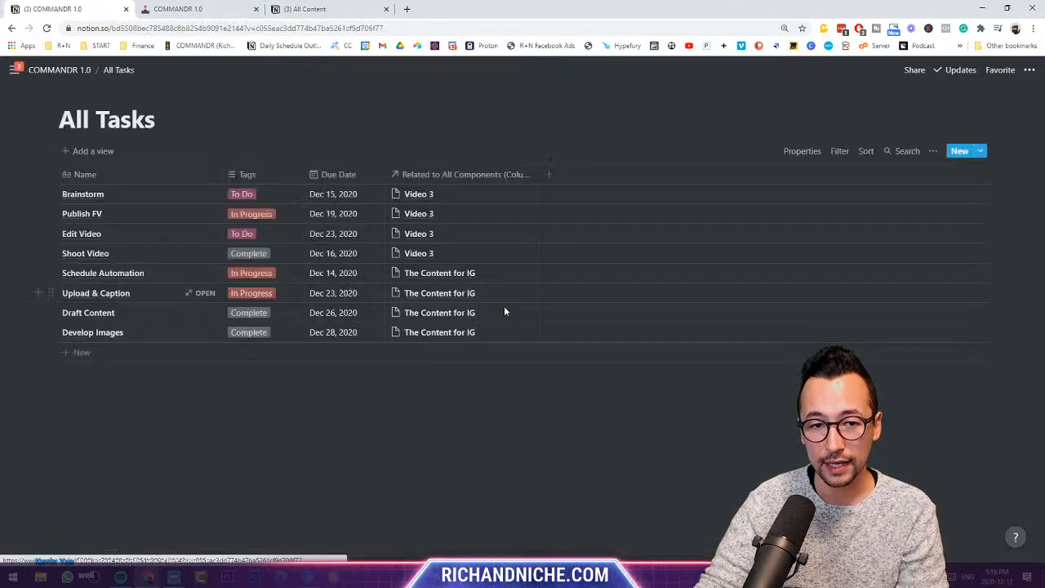
left_click(545, 174)
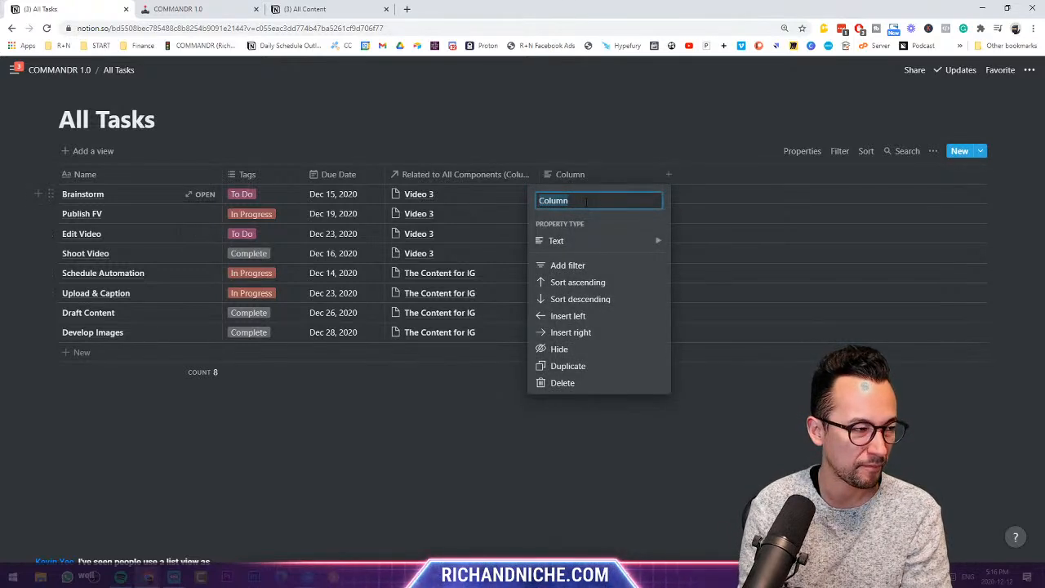
type("Nature")
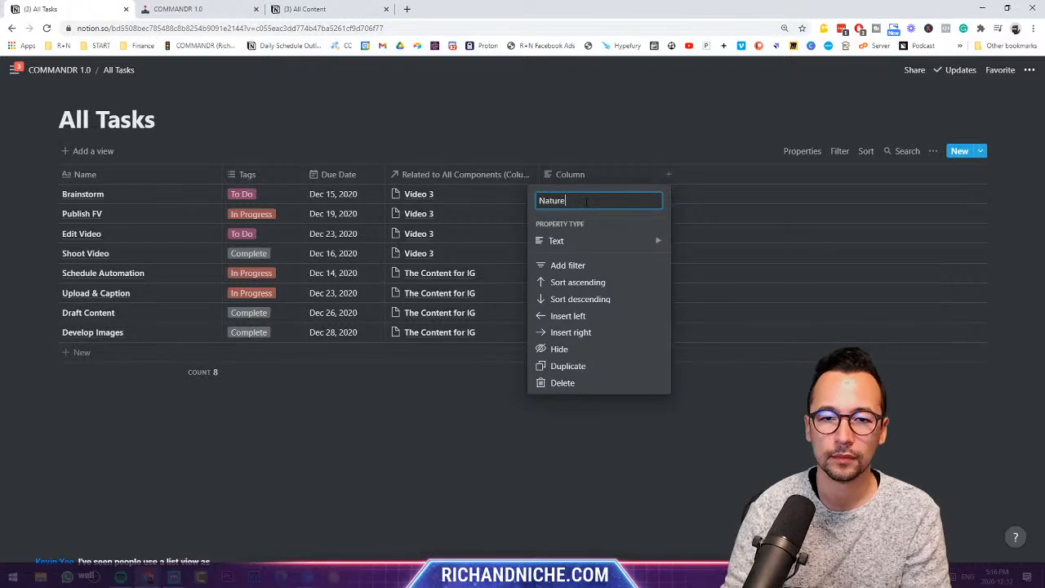
left_click(612, 240)
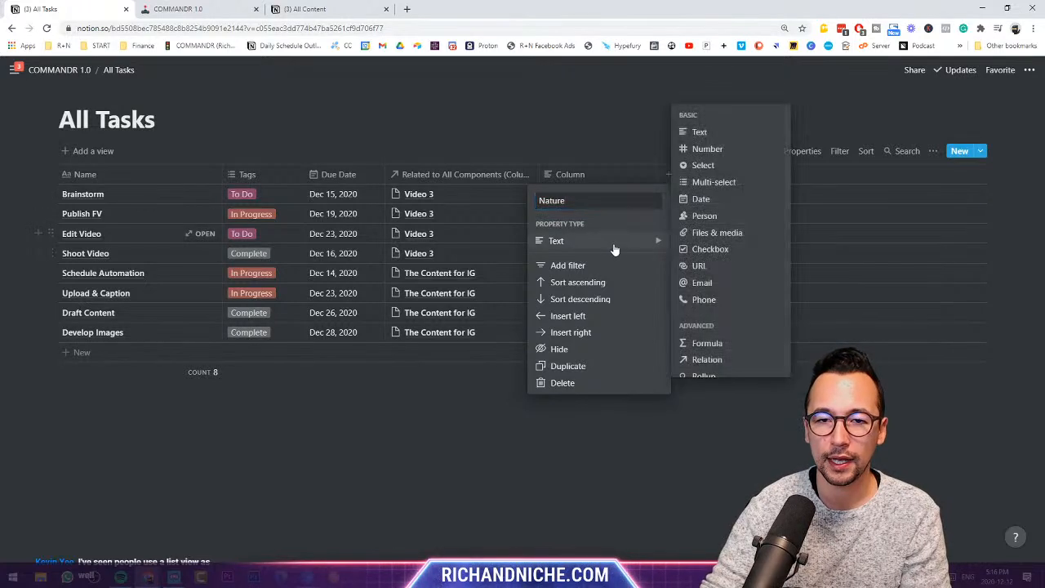
left_click(695, 171)
- Enter Nature tags Urgent, Important, Do it Later and Delegate It for the first four tasks
left_click(583, 194)
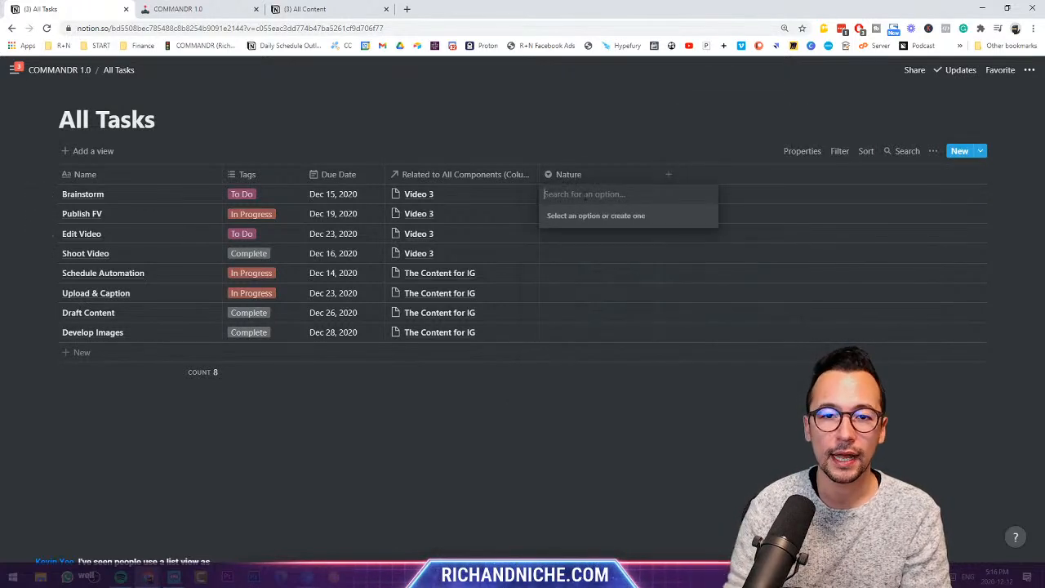
type("Urgent")
key("Return")
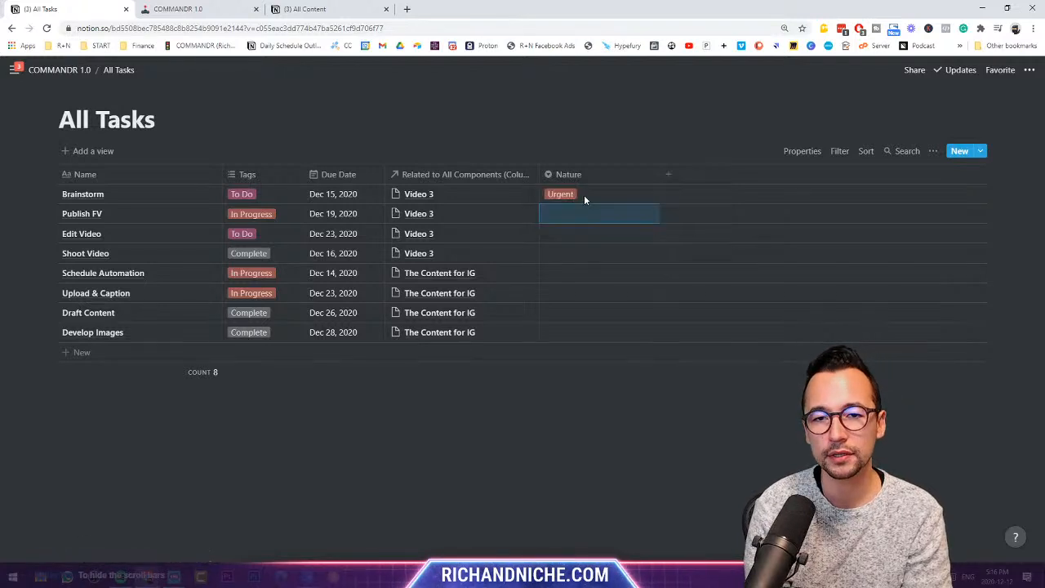
key("Down")
type("Important")
key("Return")
key("Down")
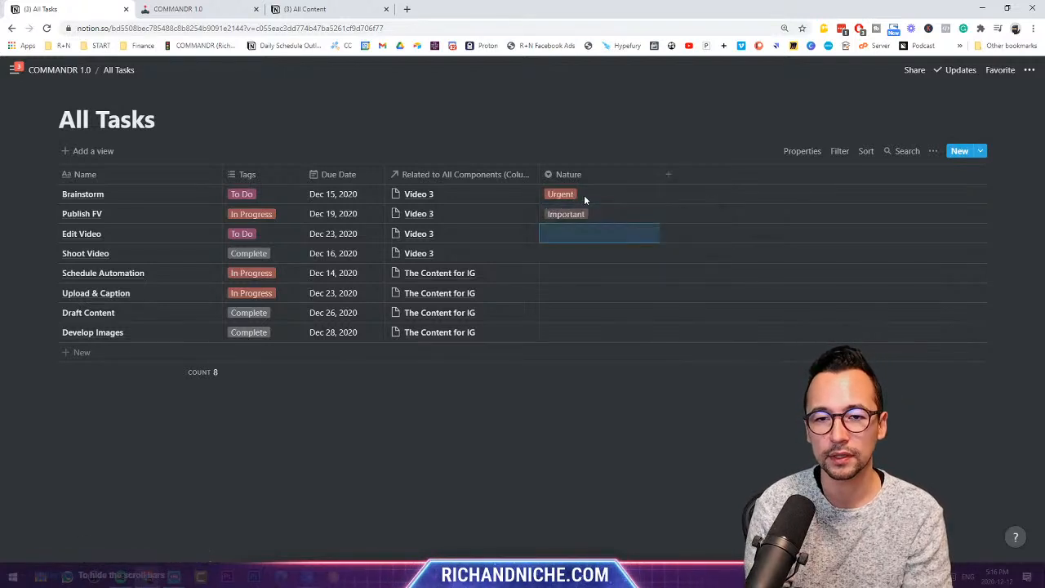
type("Do it Later")
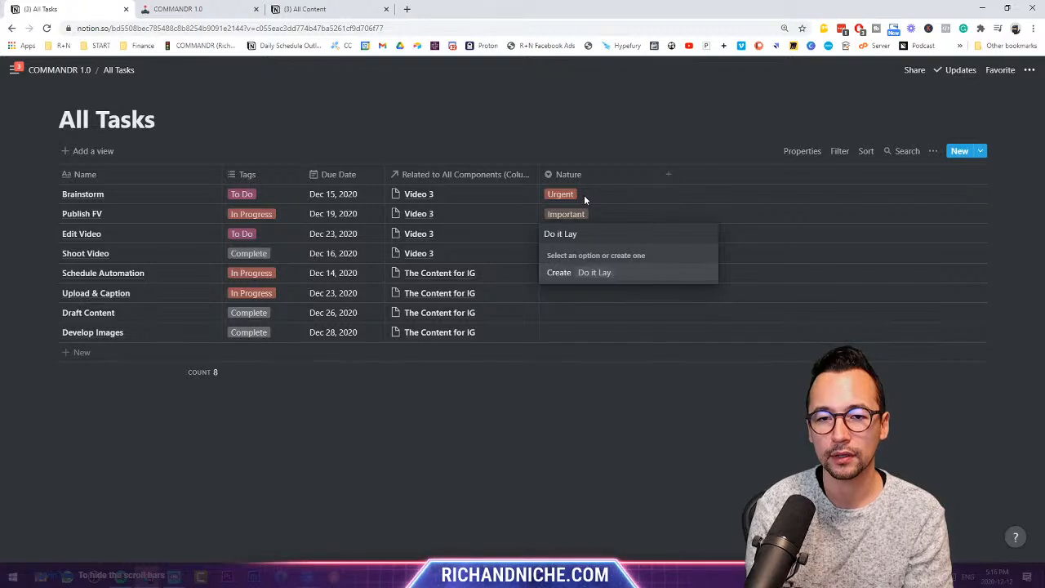
key("Return")
key("Down")
type("Delegate It")
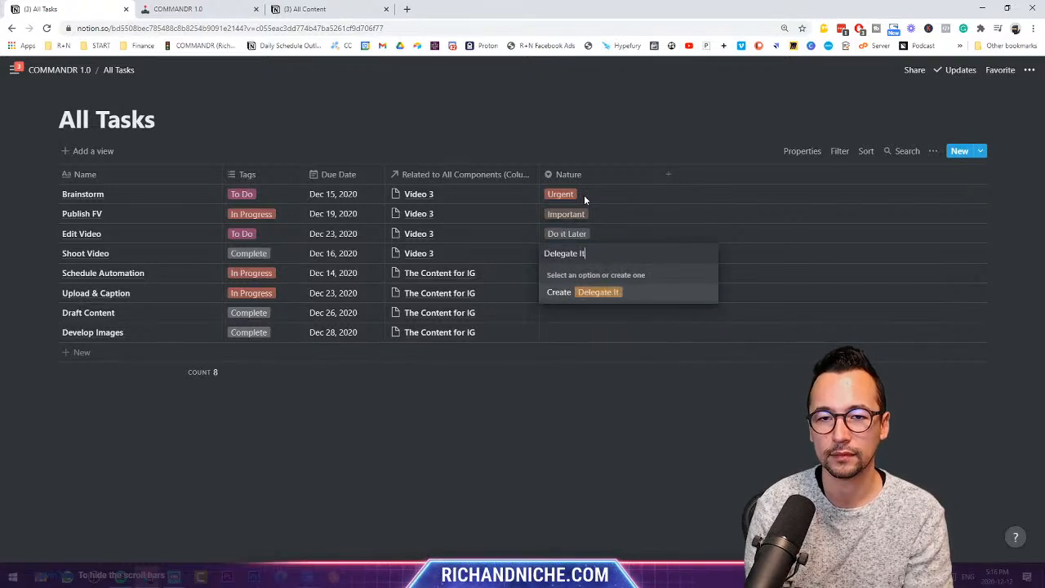
key("Return")
key("Down")
- Move the Nature column next to Tags and clear the Delegate It and Do it Later tags
left_click_drag(586, 180, 369, 174)
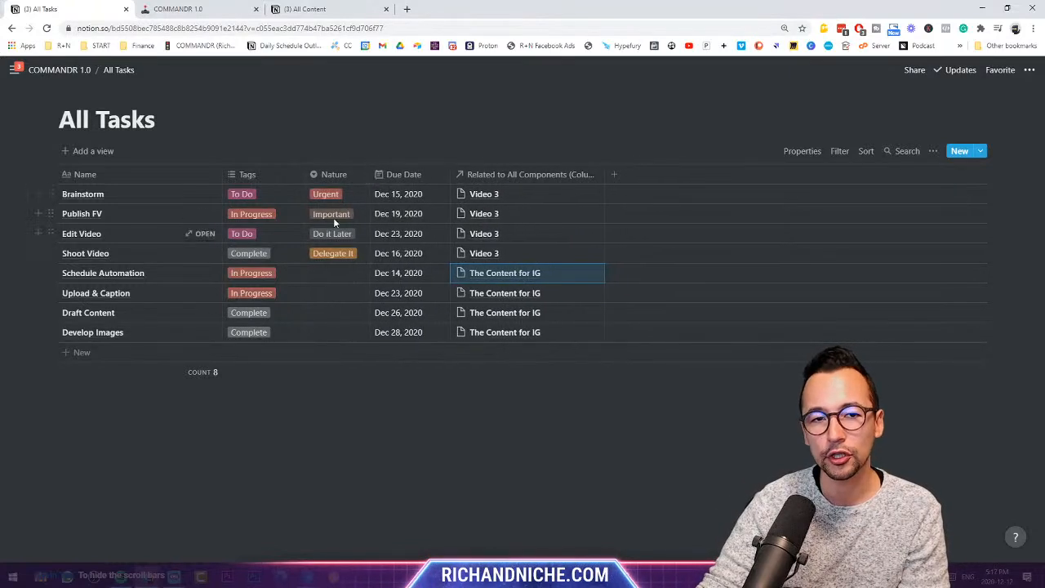
left_click(342, 256)
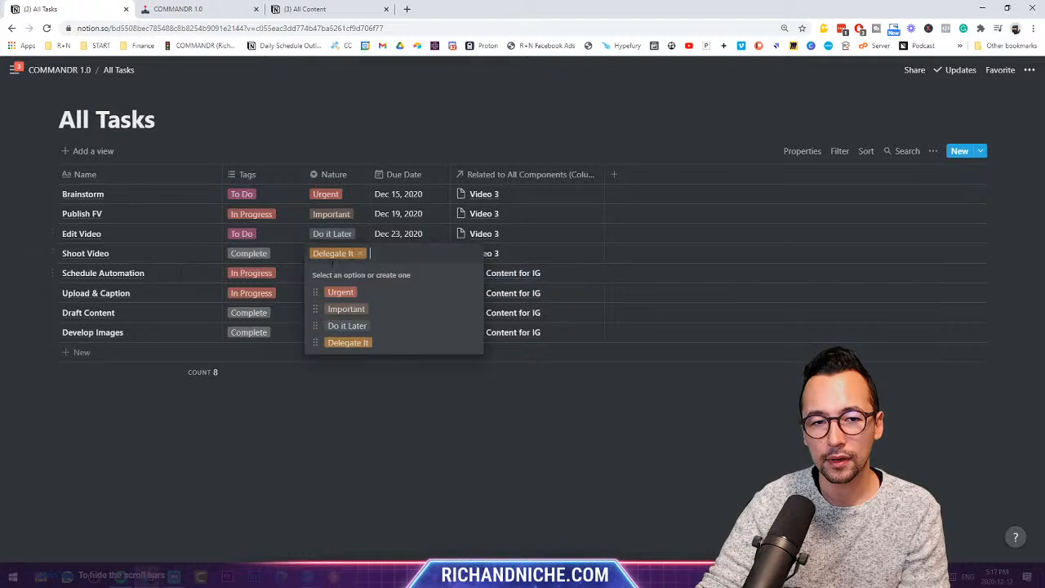
left_click(347, 233)
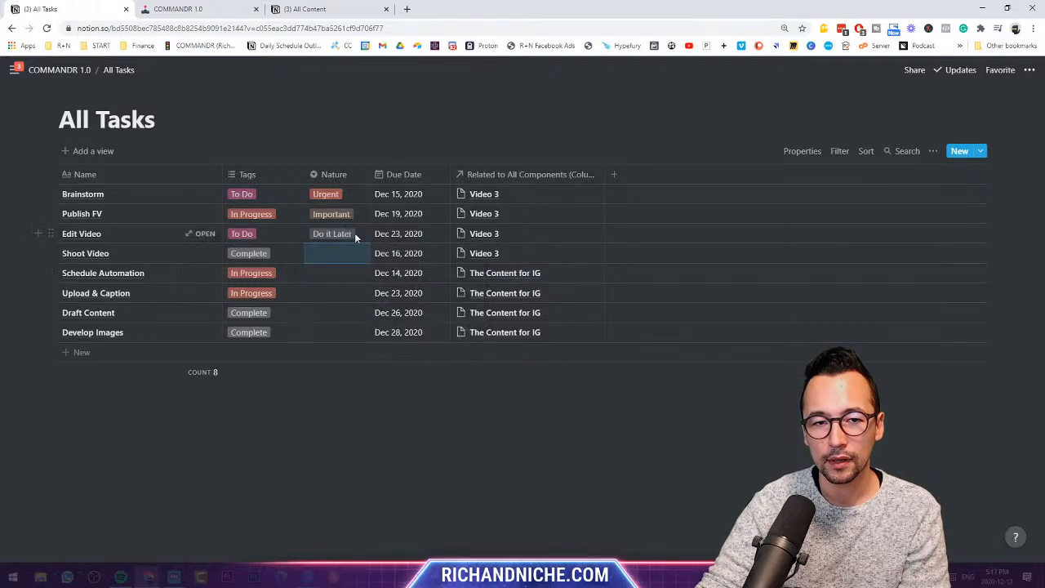
left_click(355, 232)
left_click(356, 234)
key("Escape")
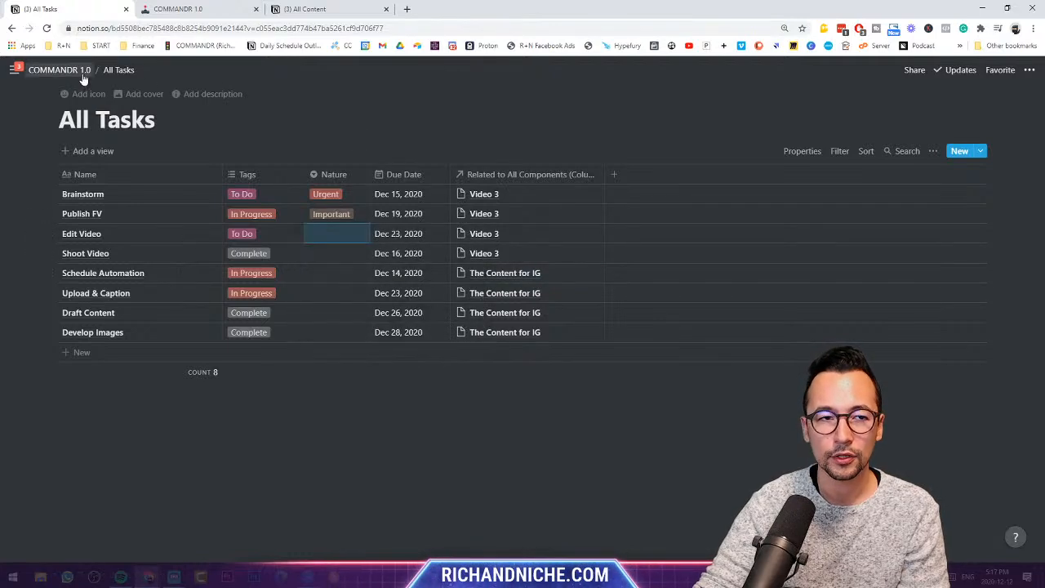
- Back on the dashboard, move Nature before Tags and rename the Tasks To Do toggle to Urgent
left_click(60, 70)
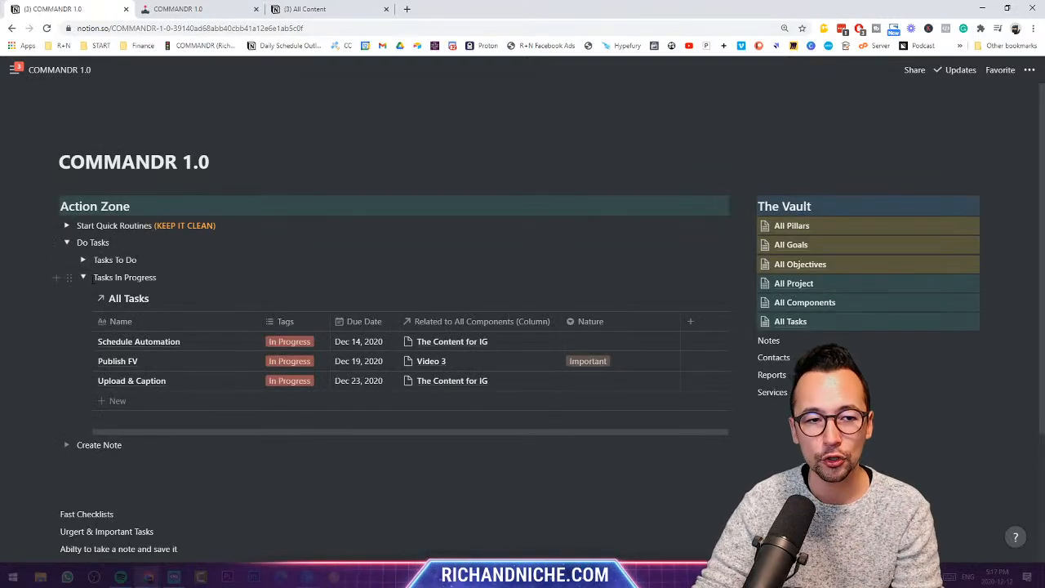
left_click(82, 278)
left_click(83, 260)
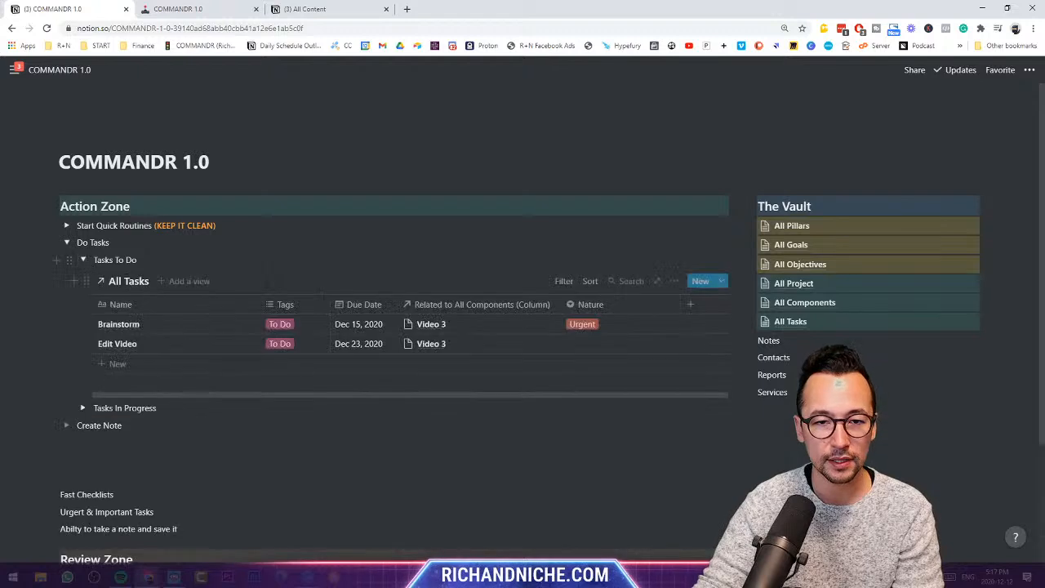
left_click_drag(315, 307, 339, 303)
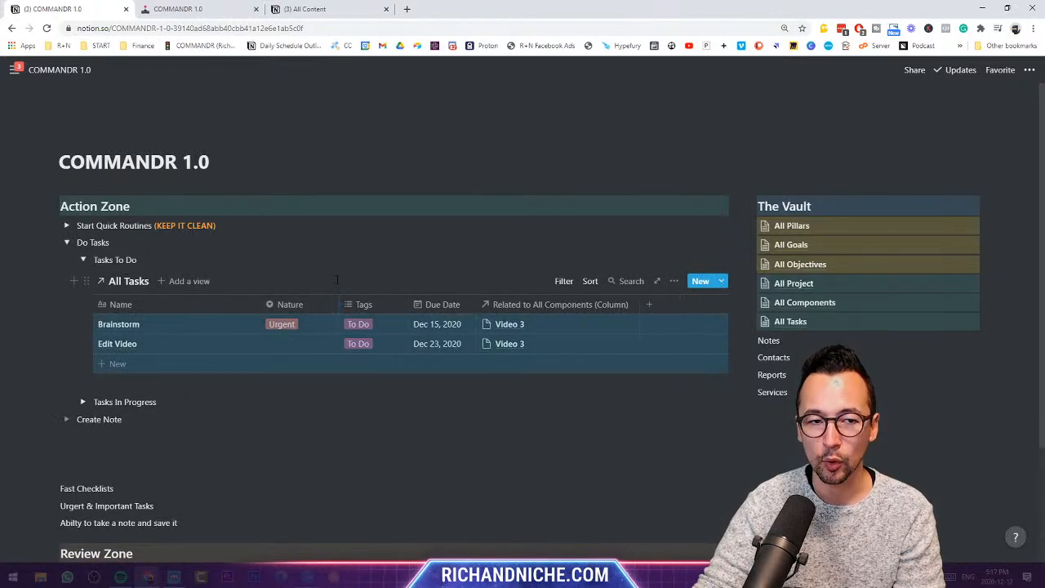
left_click(122, 260)
triple_click(105, 260)
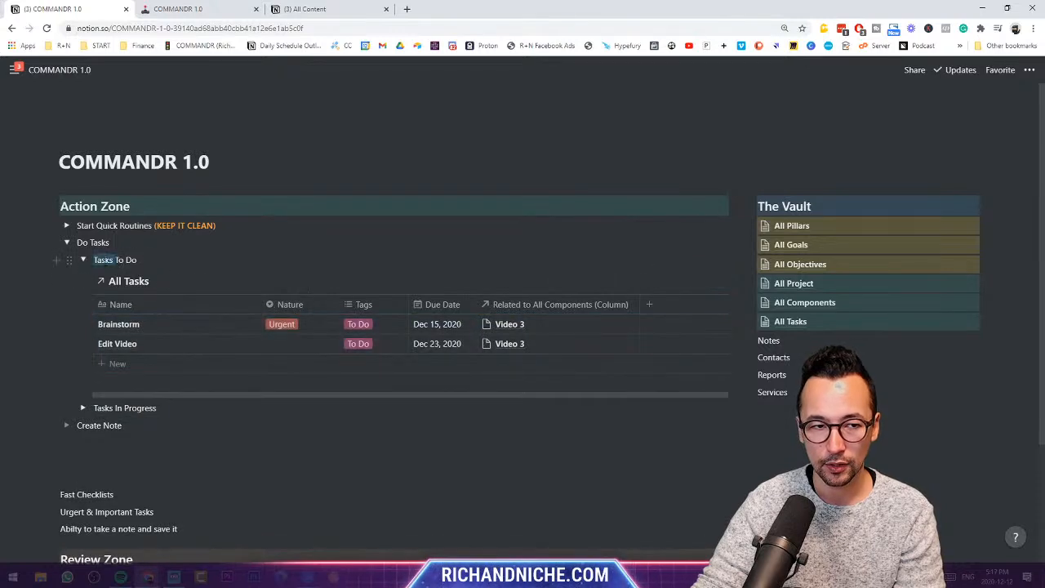
type("Urgent Tasks")
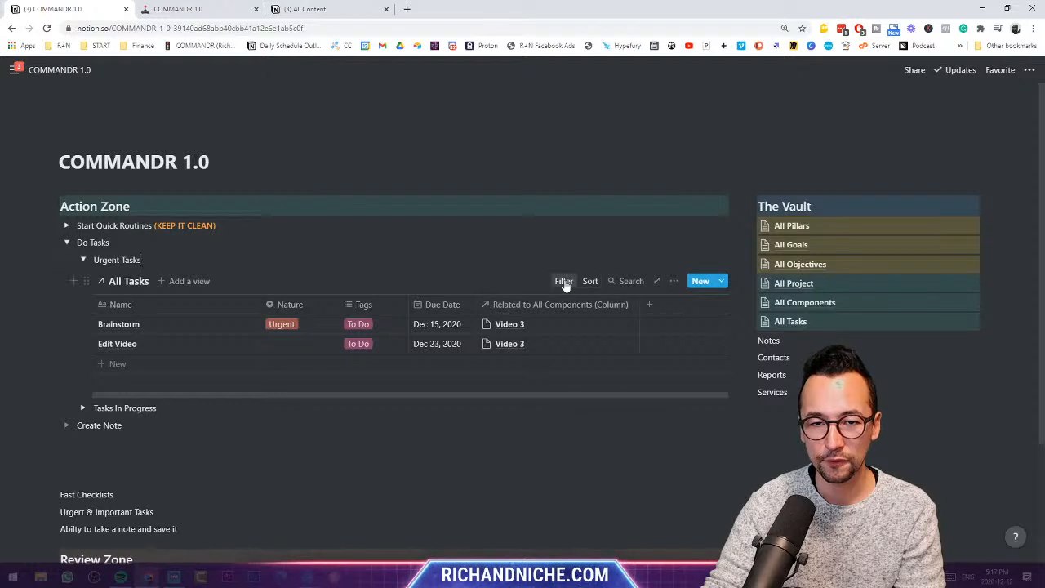
- Add a second filter so the table shows only tasks whose Nature is Urgent
left_click(562, 281)
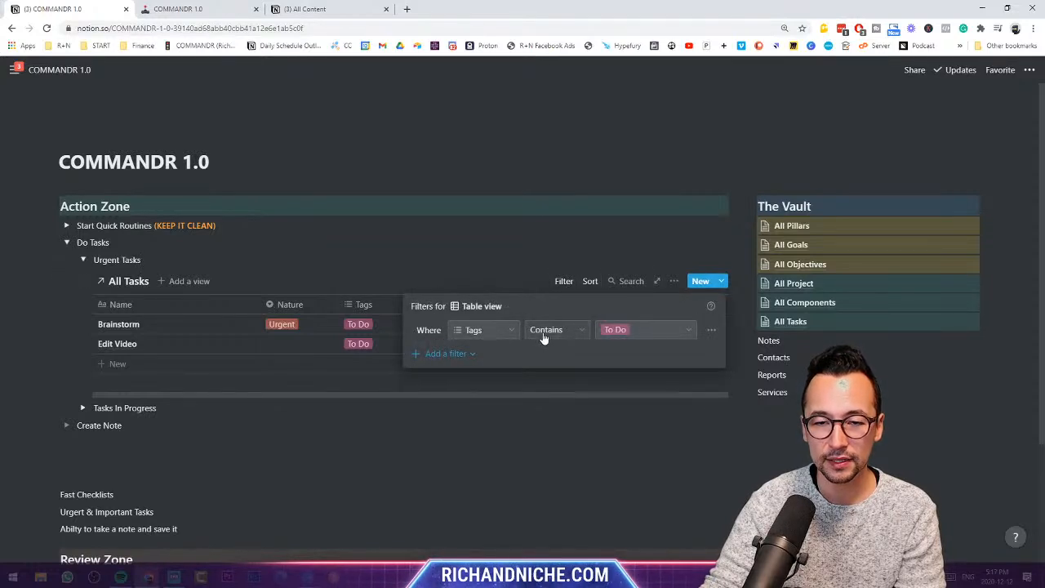
left_click(419, 353)
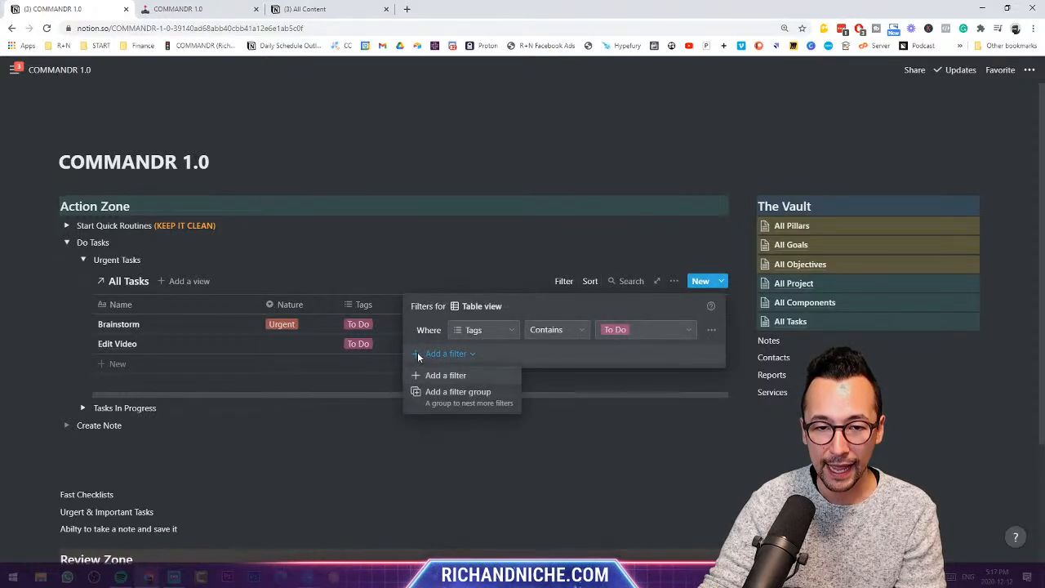
left_click(433, 375)
left_click(604, 355)
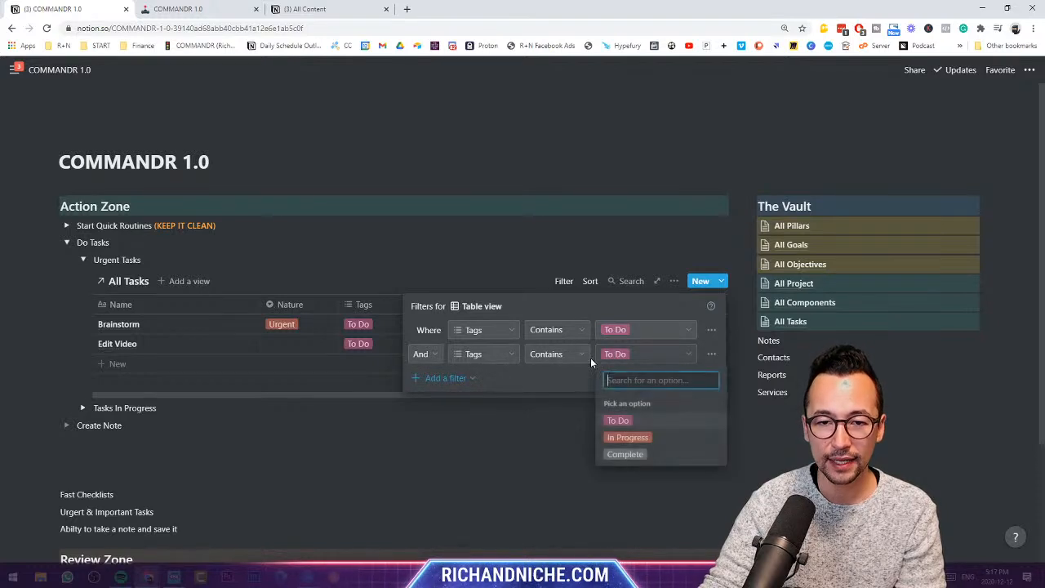
left_click(506, 358)
left_click(485, 433)
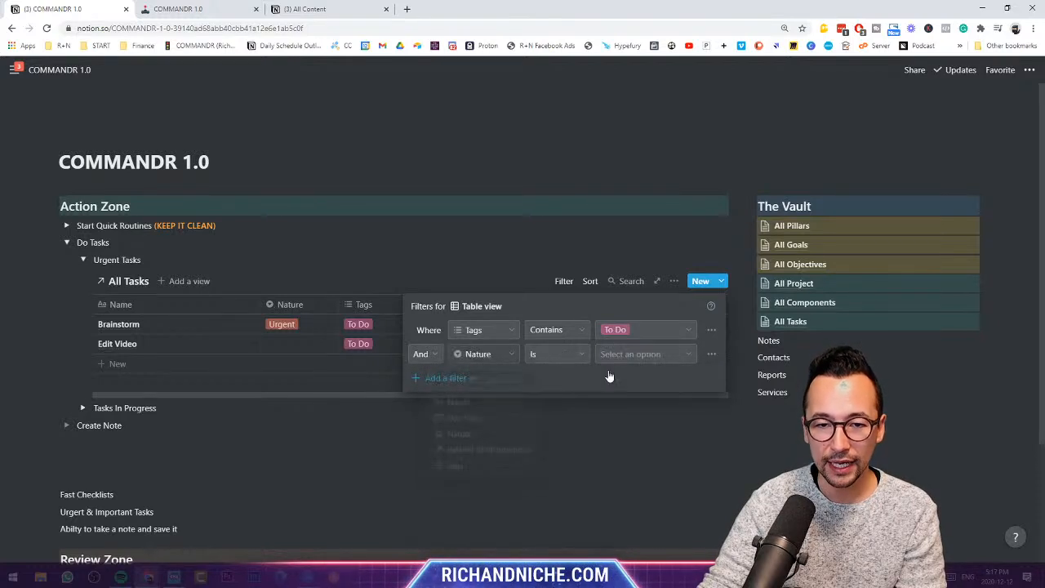
left_click(641, 357)
left_click(629, 422)
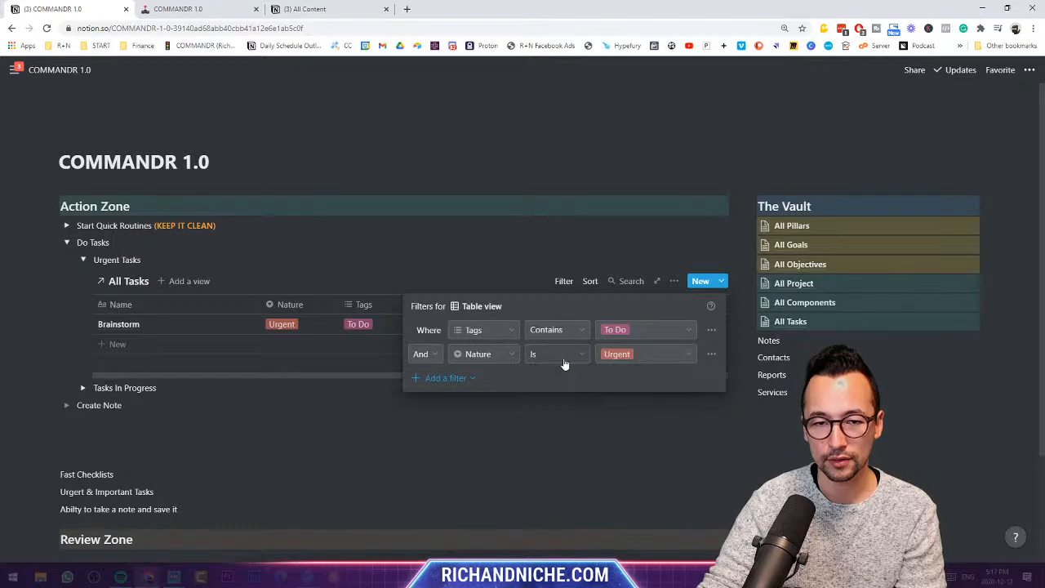
left_click(467, 231)
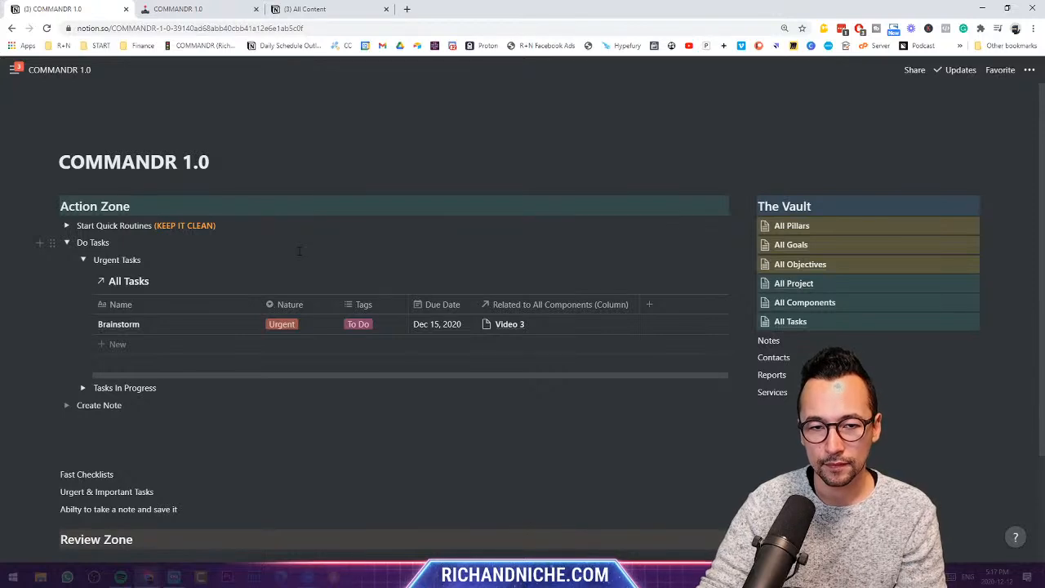
- Toggle the Urgent Tasks and Tasks In Progress sections, ending with Tasks In Progress expanded
left_click(84, 260)
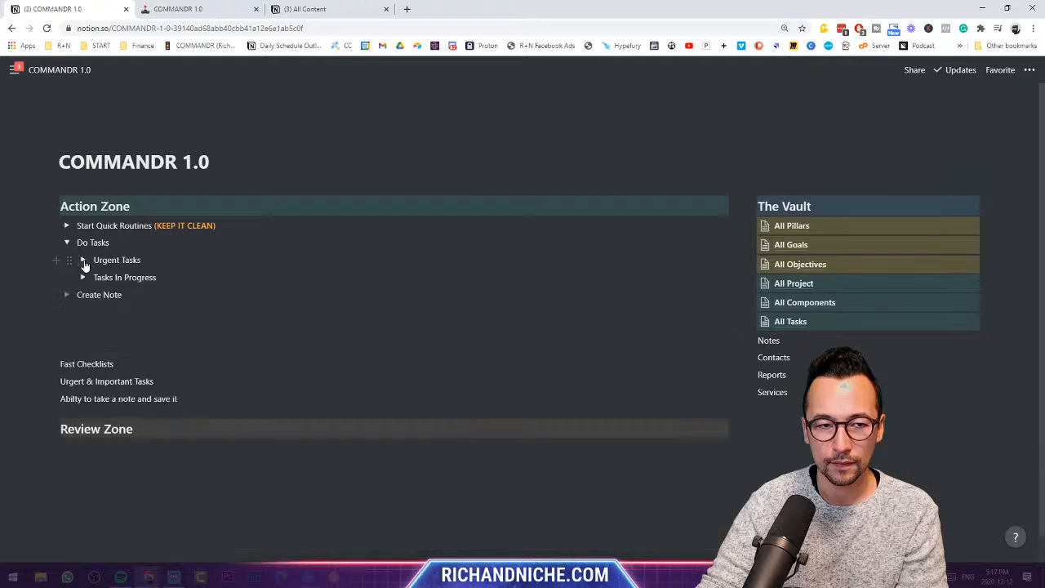
left_click(83, 260)
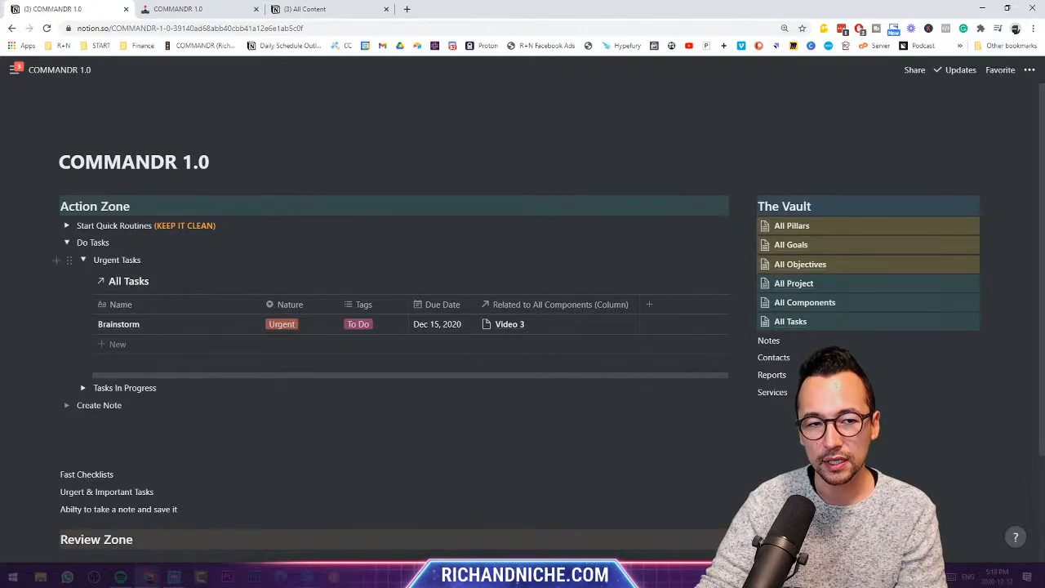
left_click(83, 261)
left_click(82, 276)
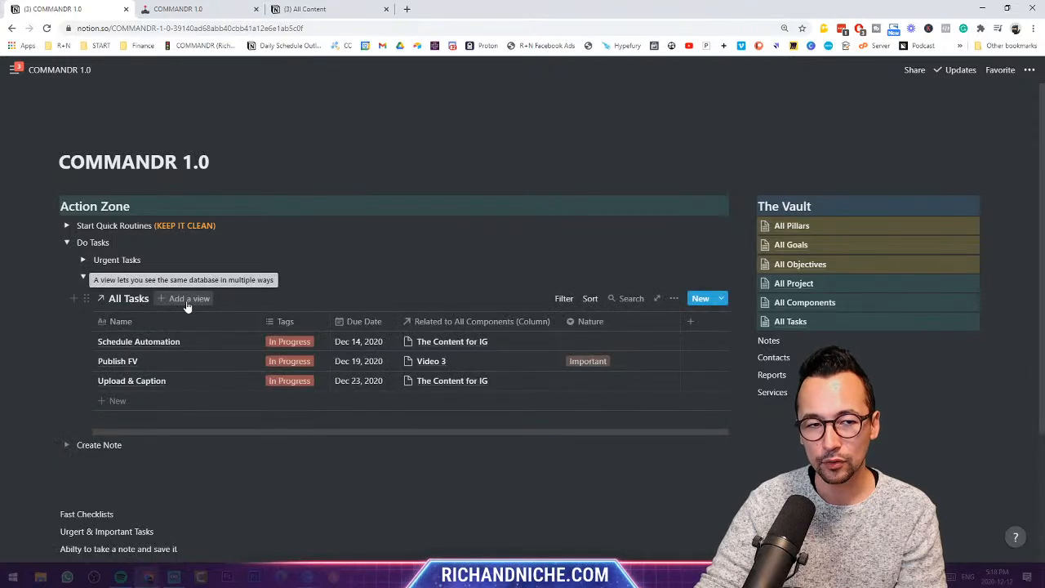
left_click(82, 277)
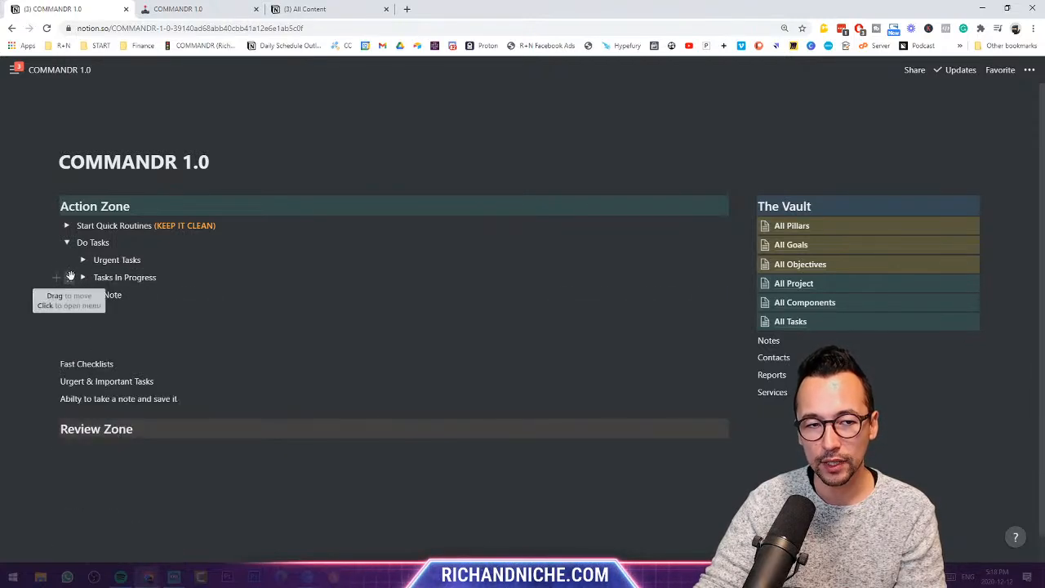
left_click(82, 259)
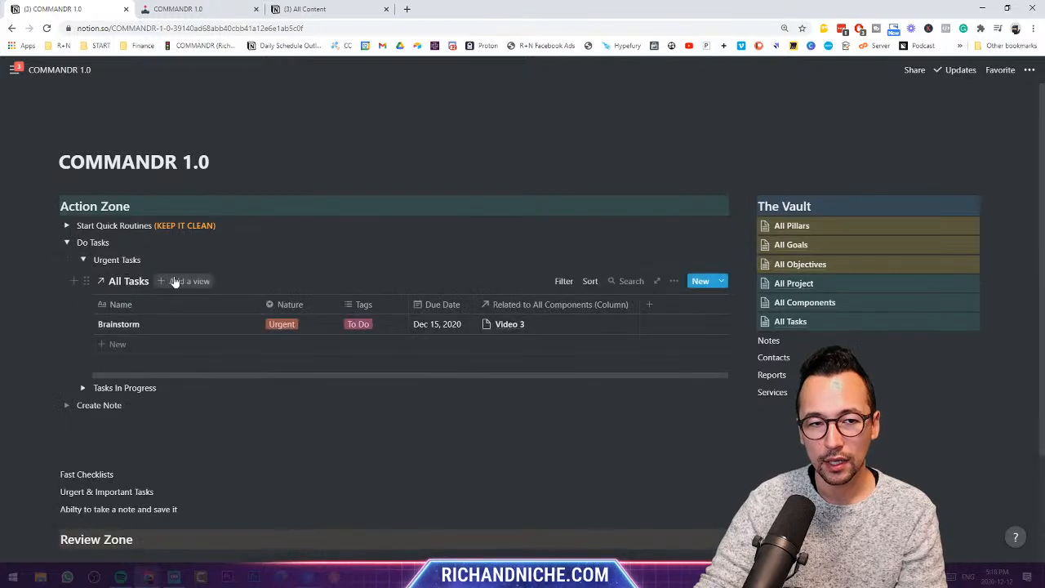
left_click(82, 260)
left_click(82, 276)
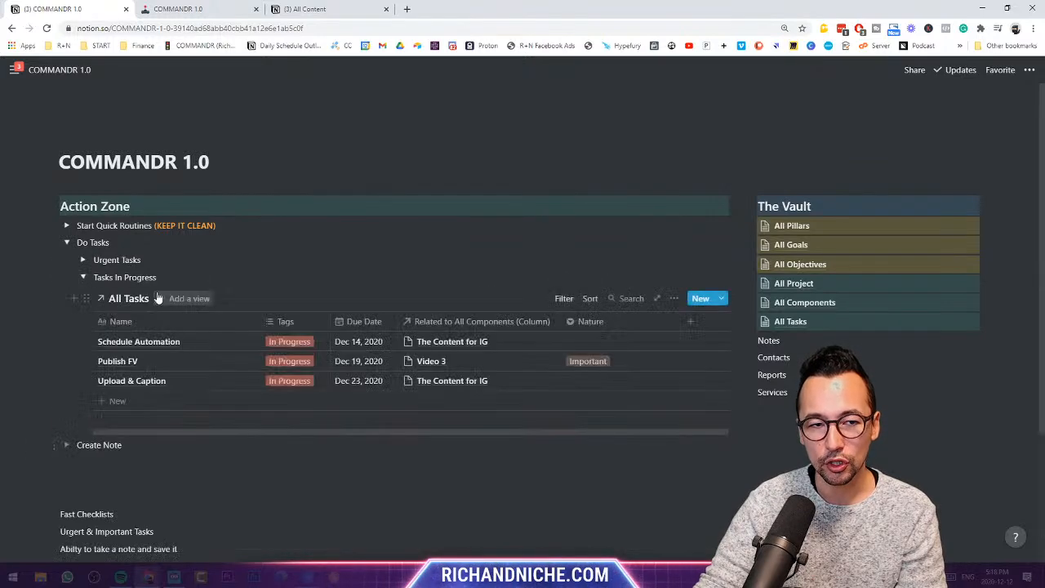
- Create a new table view named Urgent on the task database
left_click(186, 298)
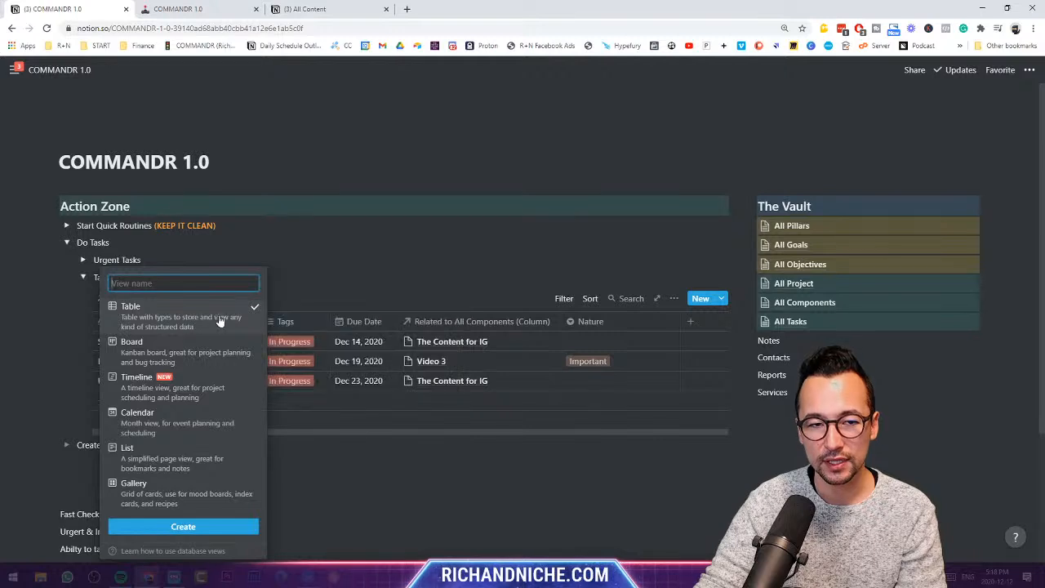
type("Urgent View")
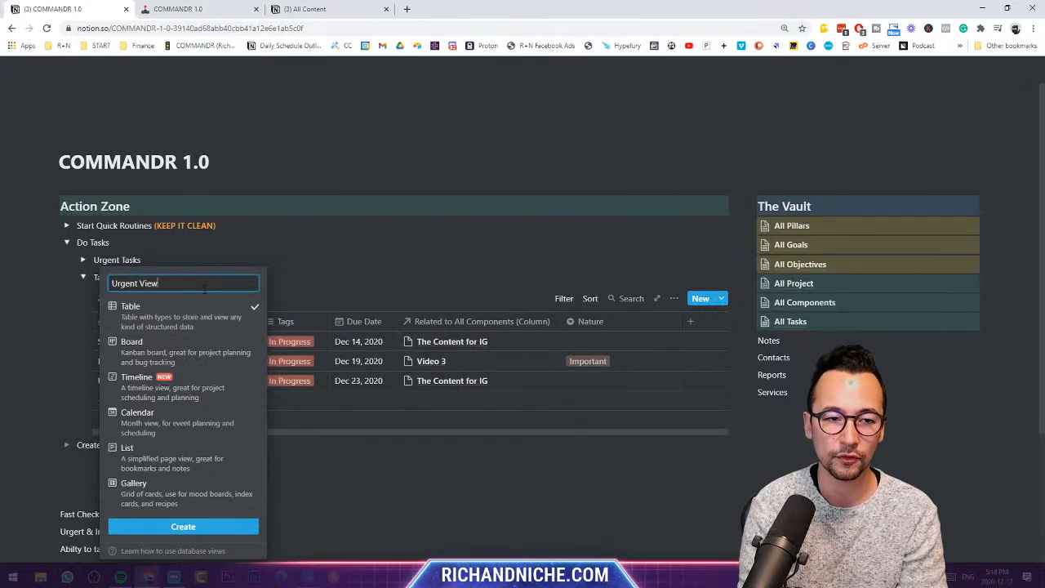
key("Return")
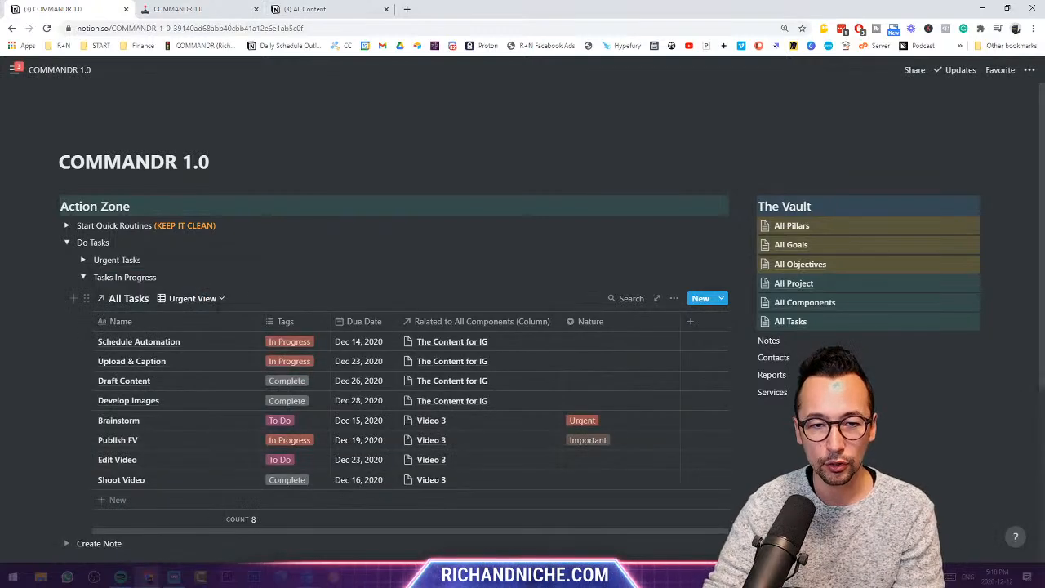
- Filter the Urgent View to tasks whose Nature is Urgent
left_click(671, 299)
left_click(696, 364)
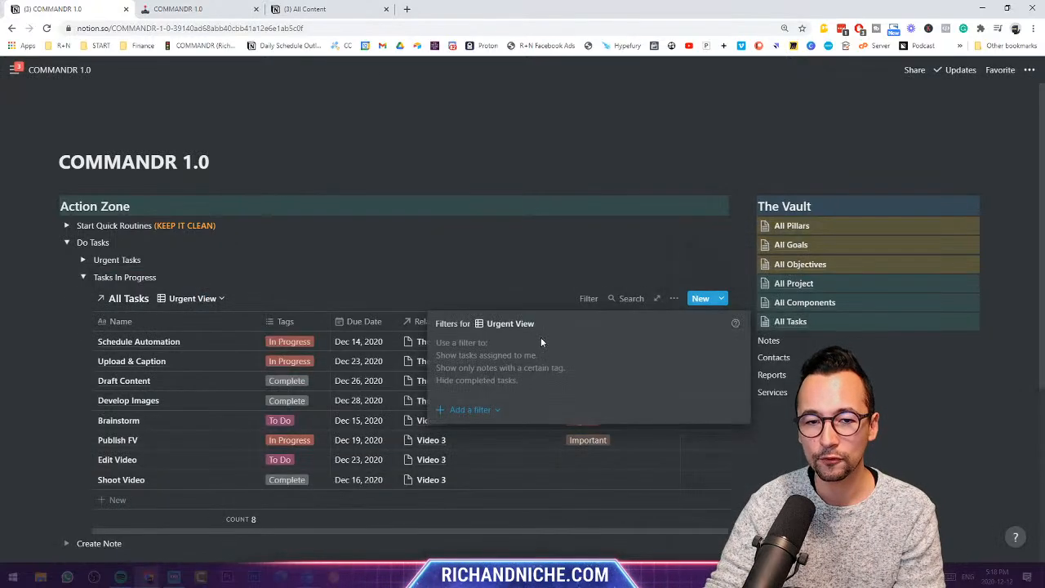
left_click(474, 410)
left_click(461, 430)
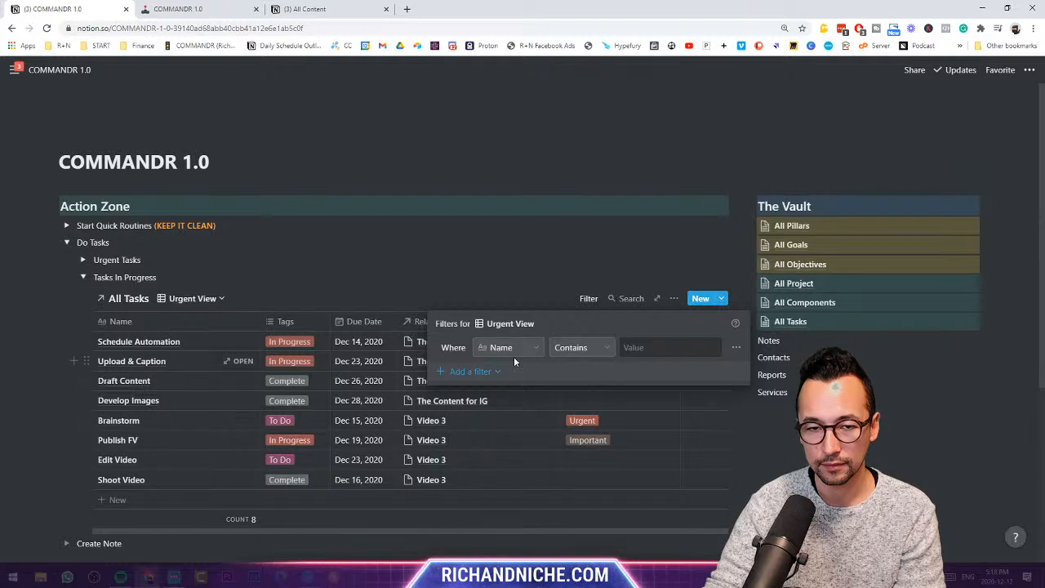
left_click(511, 349)
left_click(511, 446)
left_click(512, 412)
left_click(517, 359)
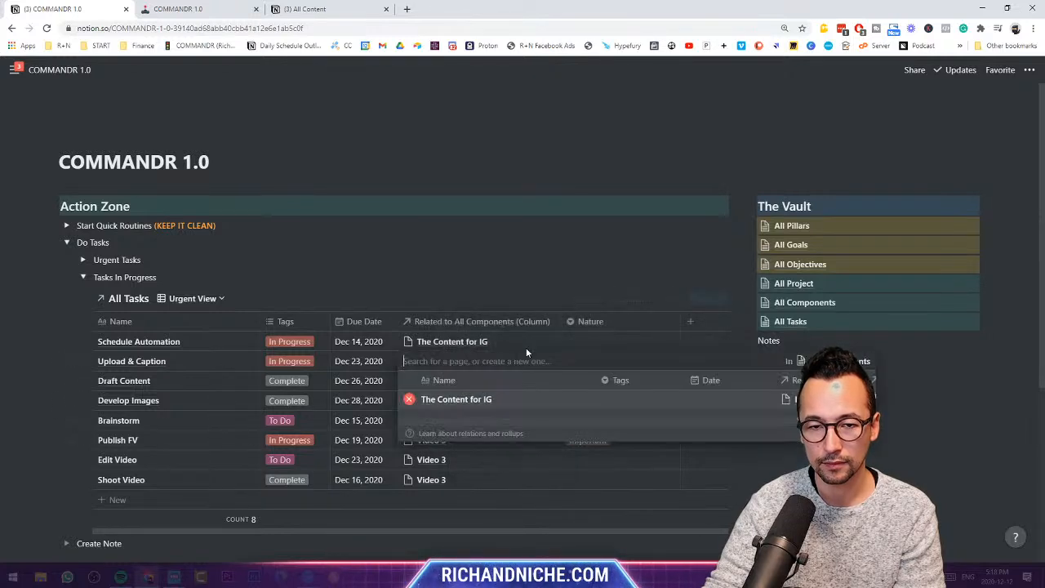
left_click(624, 325)
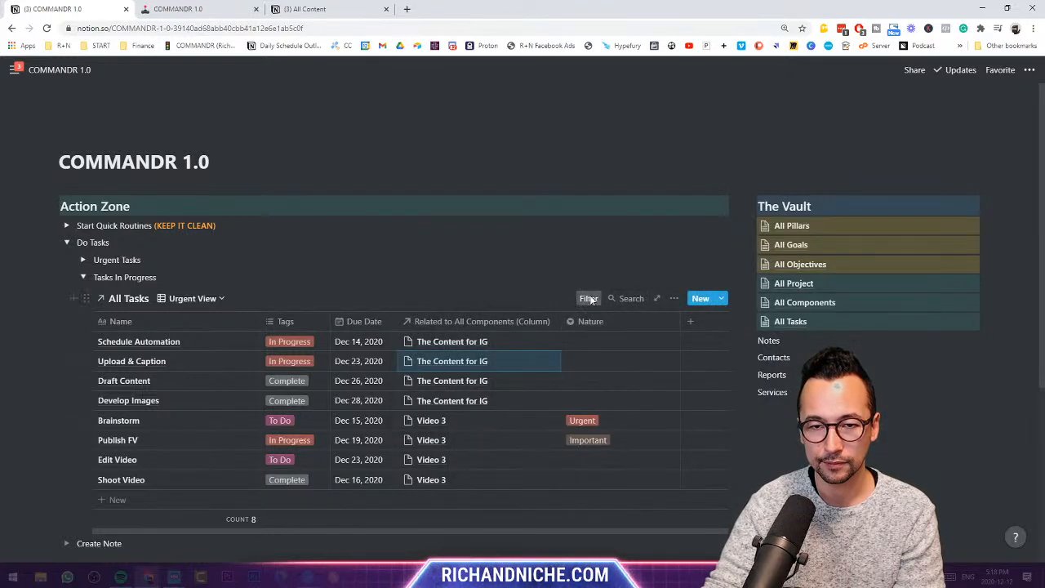
left_click(589, 298)
left_click(522, 349)
left_click(508, 430)
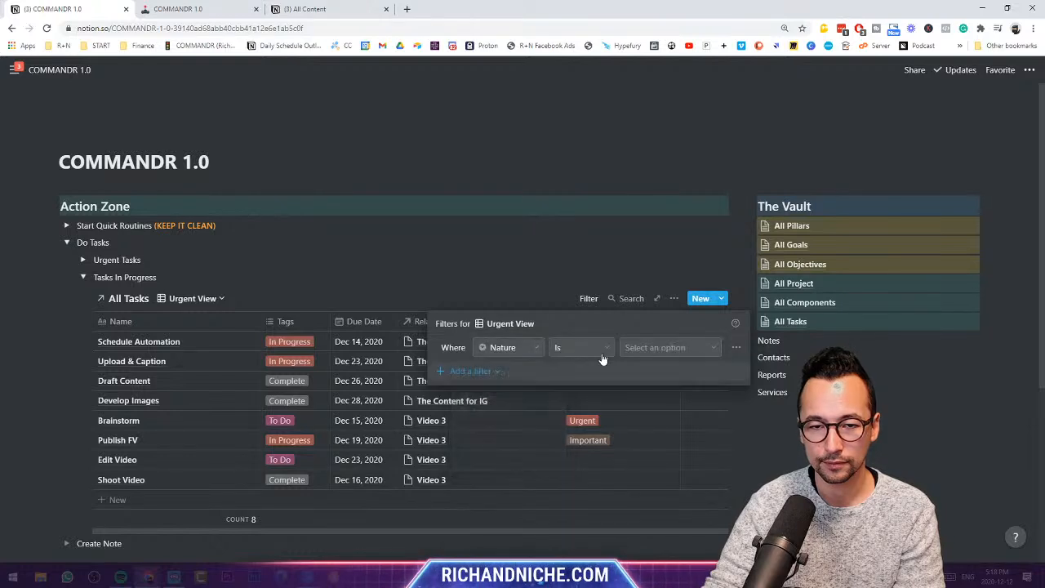
left_click(641, 352)
left_click(642, 415)
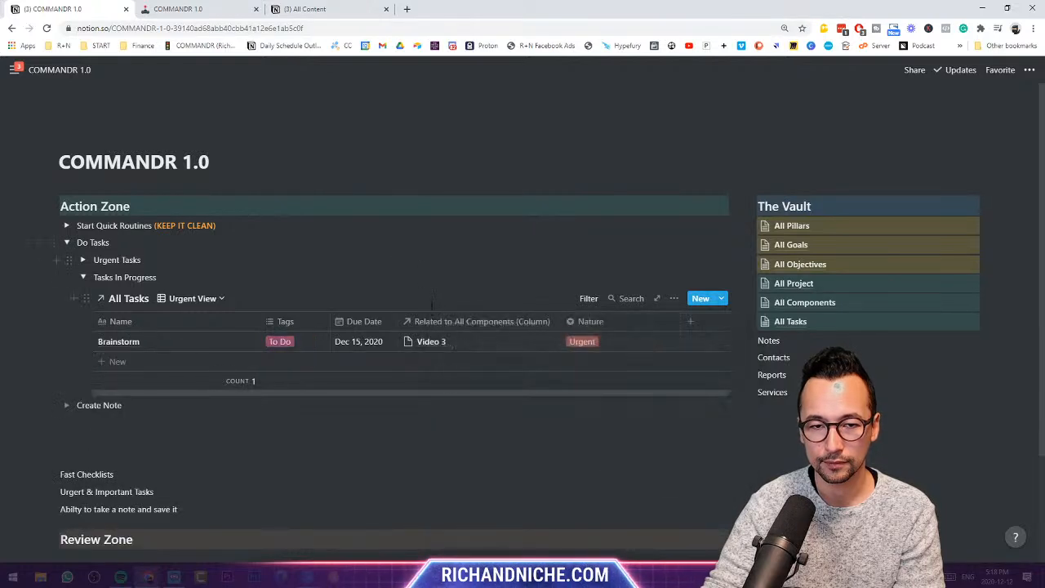
left_click(392, 246)
- Open the All Tasks page and set Edit Video and Shoot Video's Nature to Urgent
left_click(791, 322)
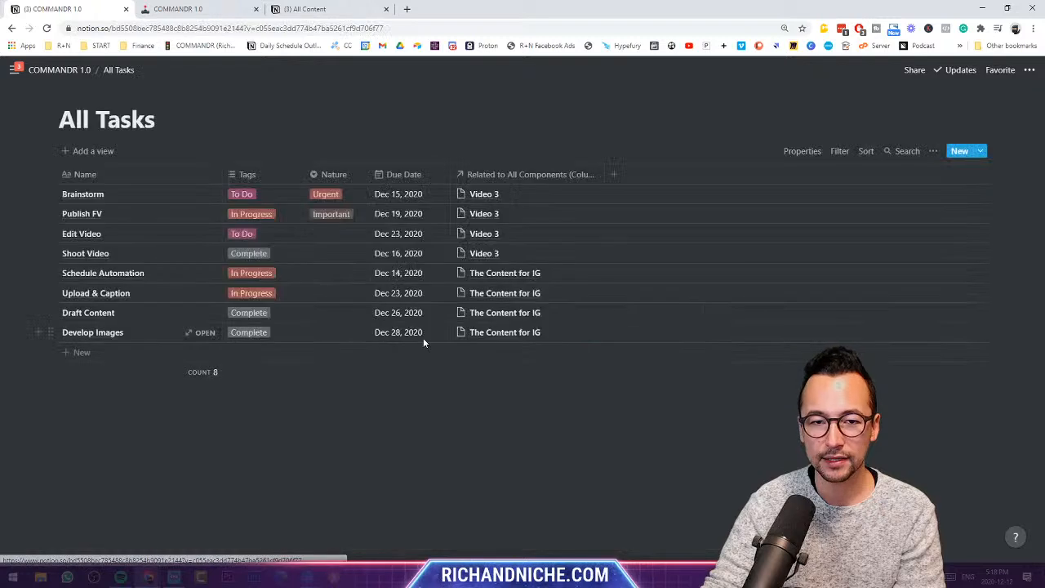
left_click(331, 233)
left_click(341, 271)
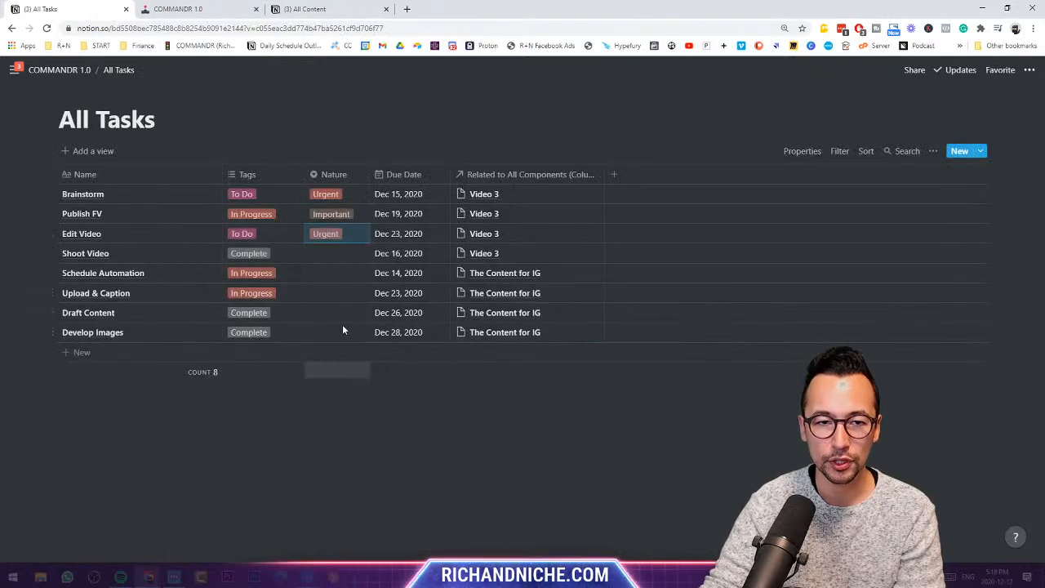
left_click(339, 253)
left_click(341, 291)
- Mark Schedule Automation and Upload & Caption Important, Draft Content and Develop Images Do it Later
left_click(339, 273)
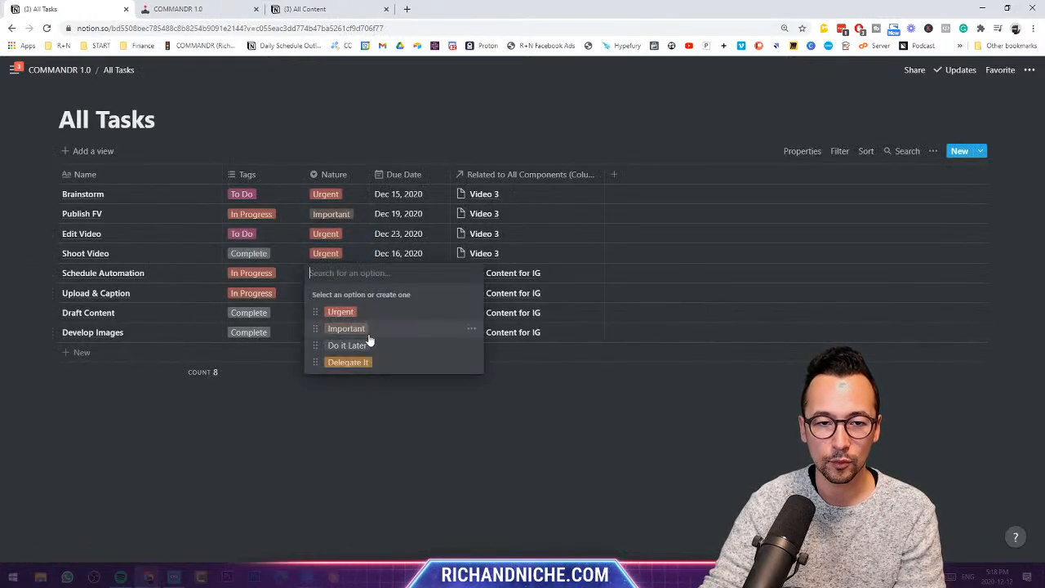
left_click(351, 328)
left_click(338, 292)
left_click(355, 346)
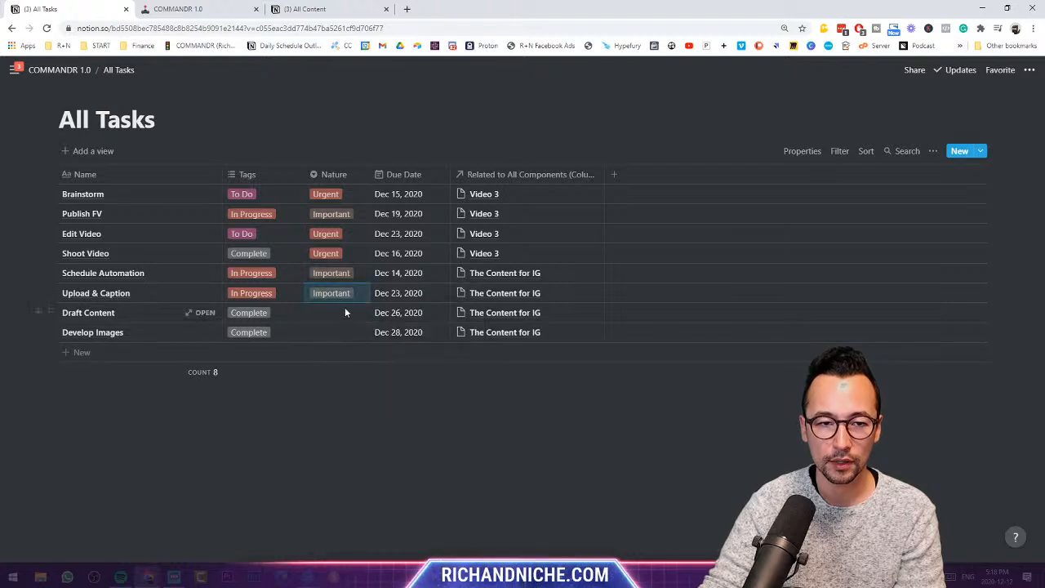
left_click(343, 313)
left_click(351, 382)
left_click(349, 335)
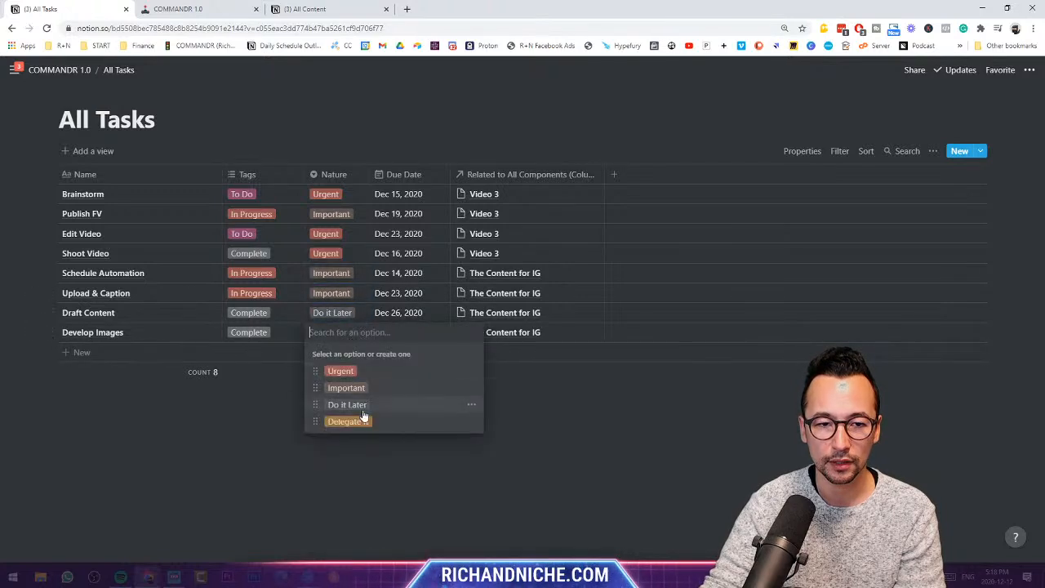
left_click(351, 401)
- On the dashboard, move Nature between Tags and Due Date and remove the Table view's Tags filter
left_click(60, 70)
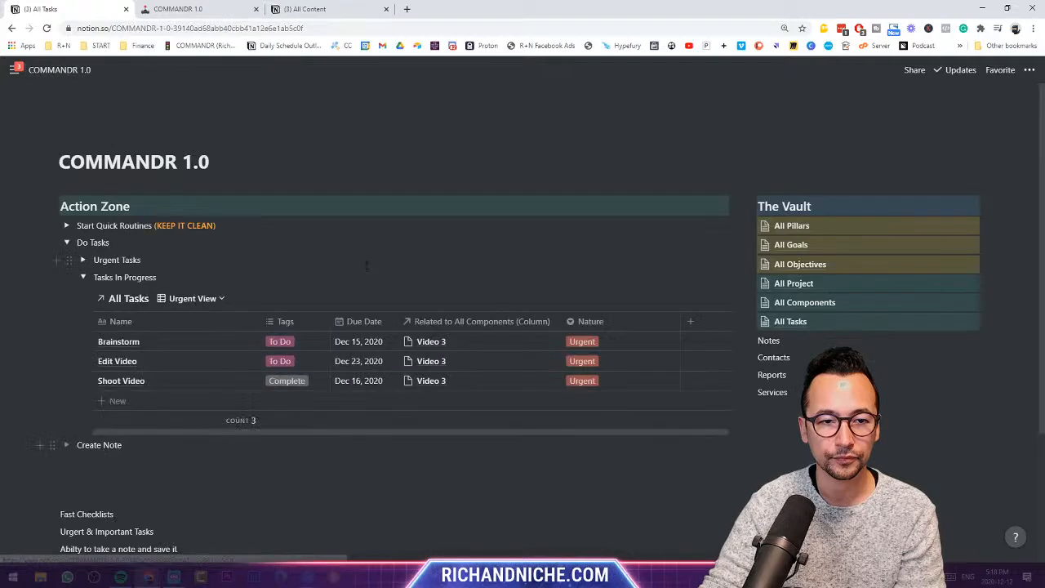
left_click_drag(569, 323, 402, 319)
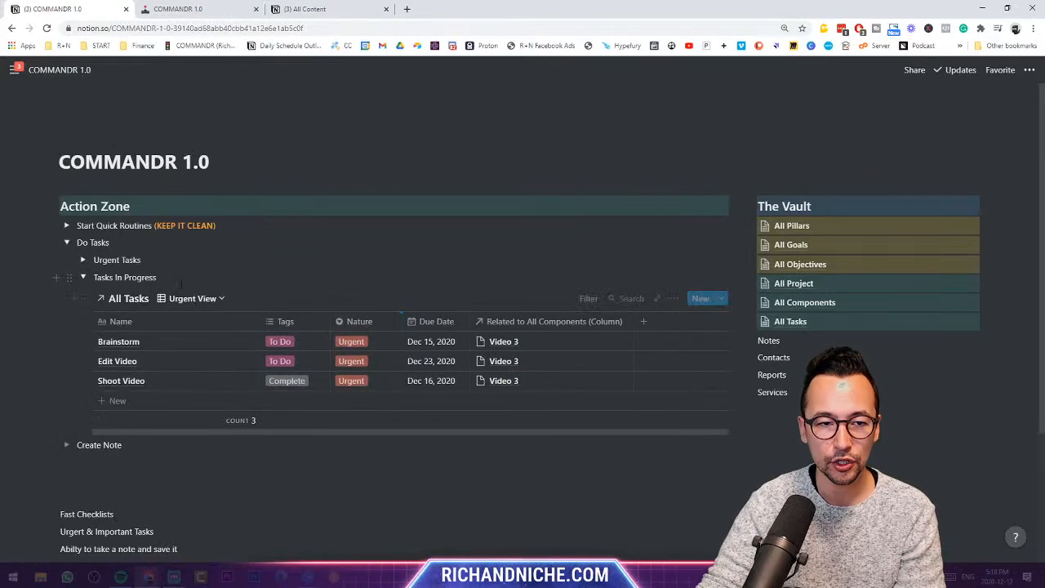
left_click(193, 299)
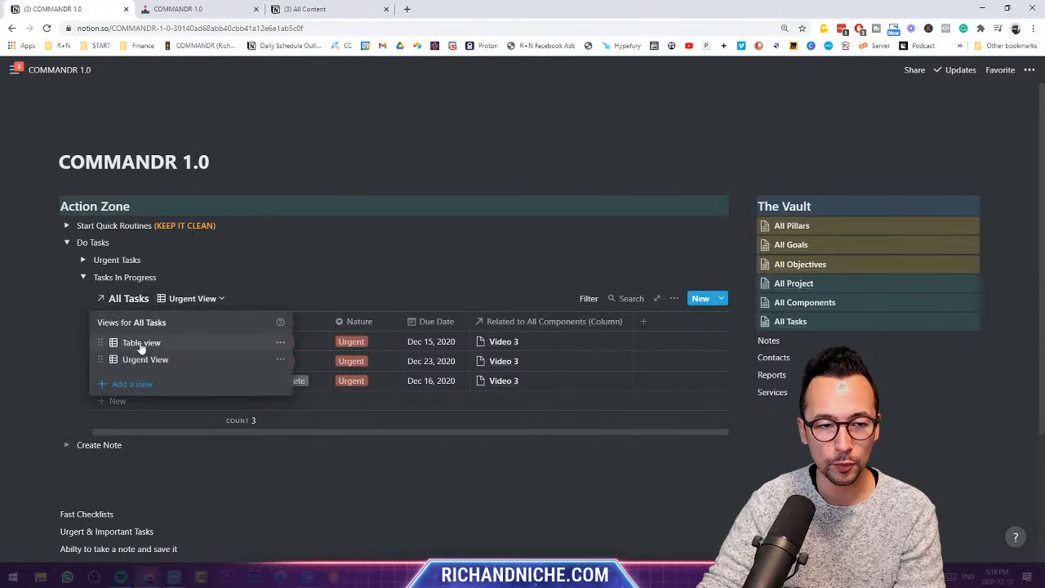
left_click(201, 342)
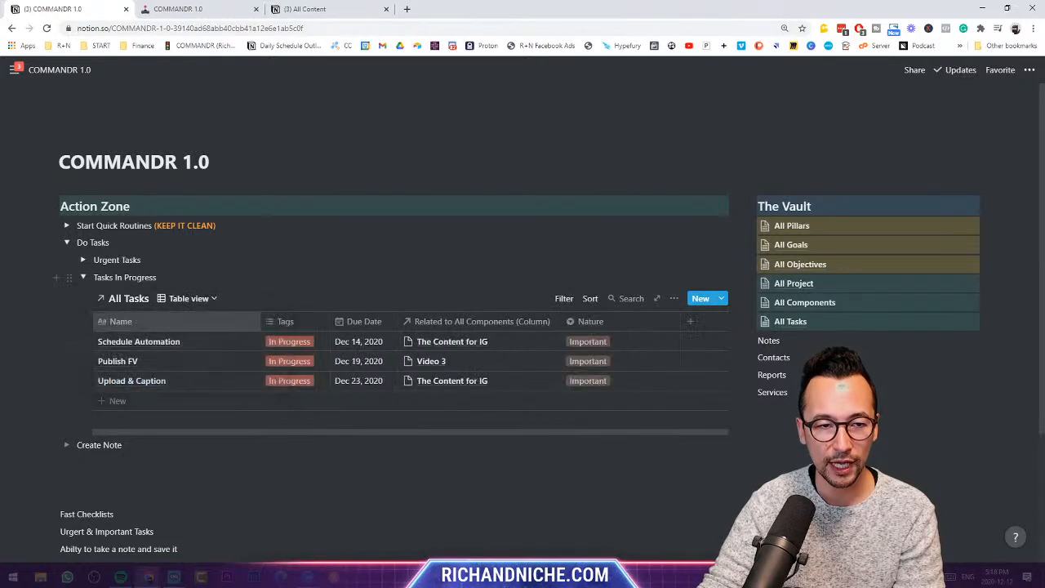
left_click(564, 298)
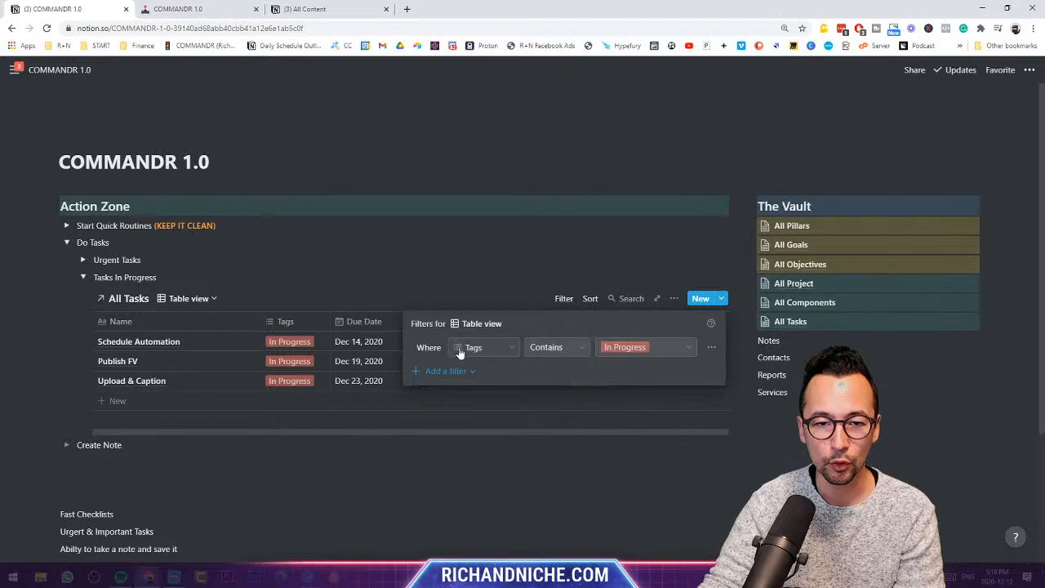
left_click(711, 350)
left_click(700, 366)
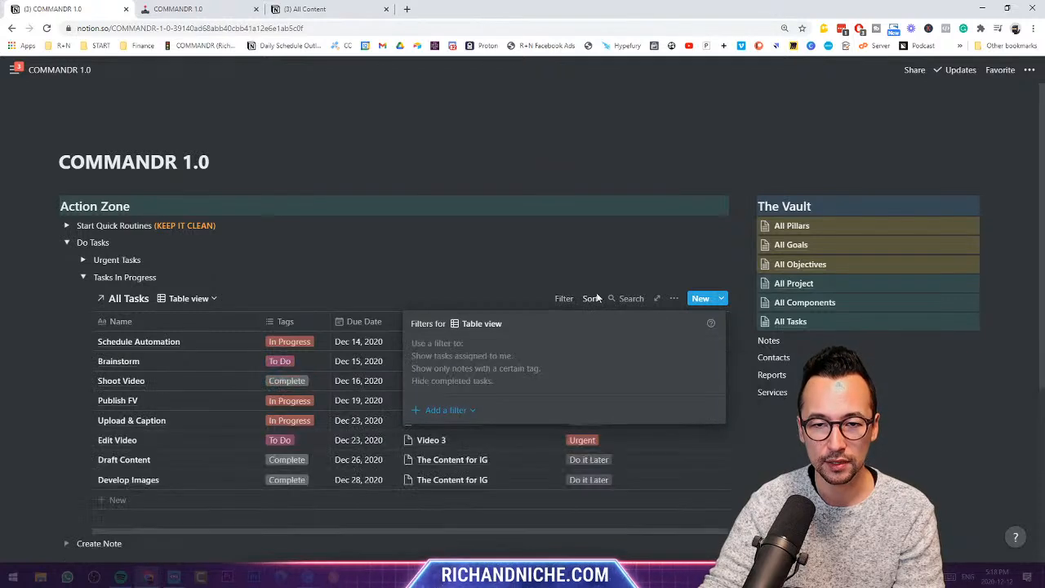
key("Escape")
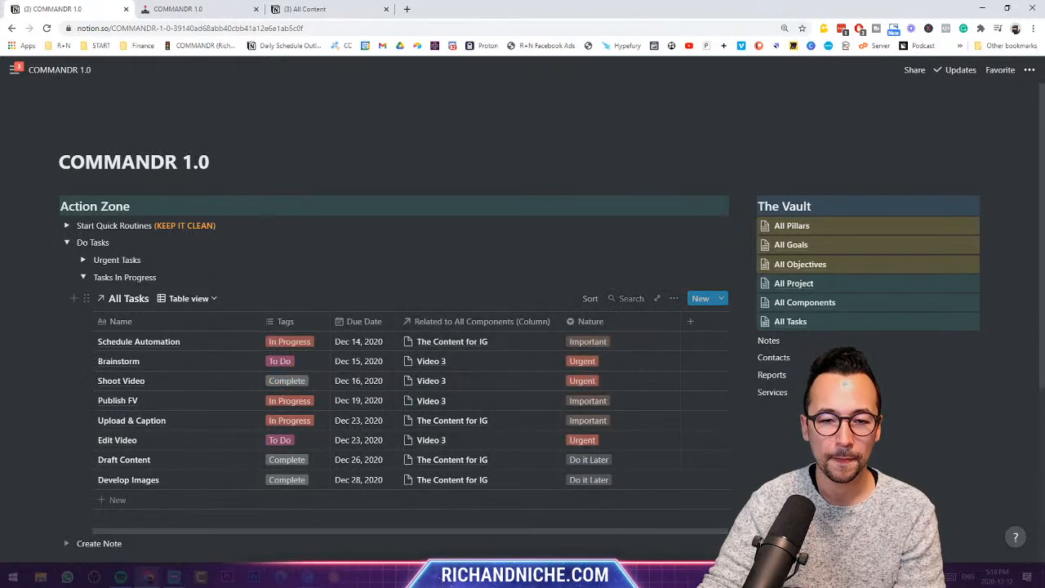
- Rename the Table view to All Tasks, then switch to the Urgent View
left_click(208, 298)
left_click(276, 342)
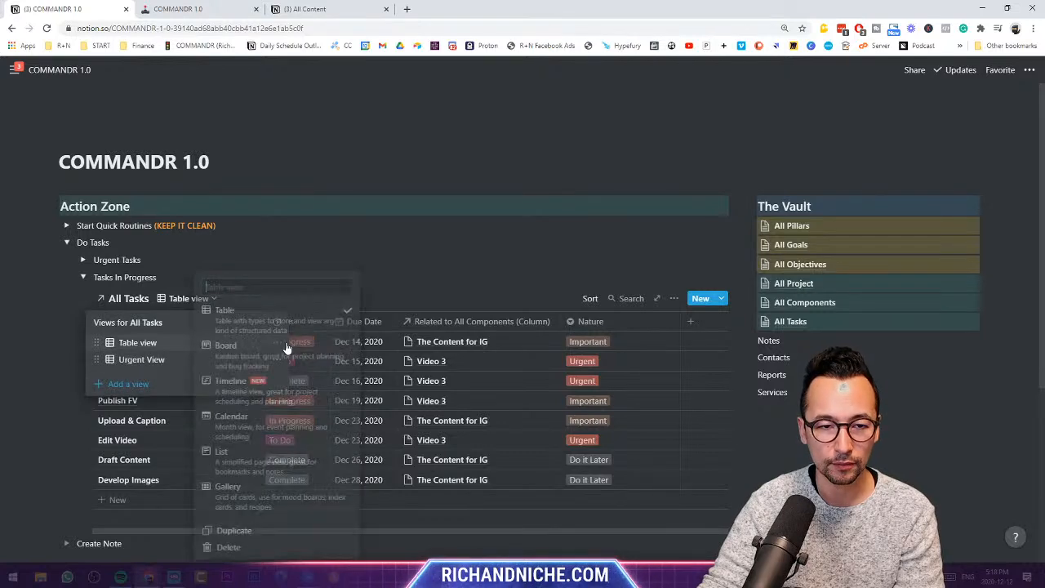
type("All T")
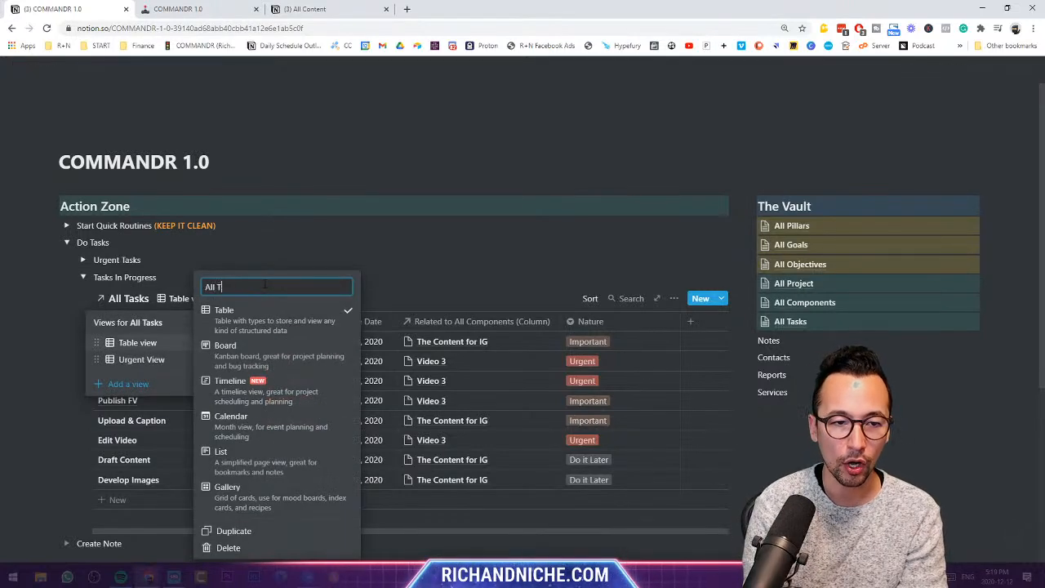
type("asks")
key("Return")
left_click(259, 279)
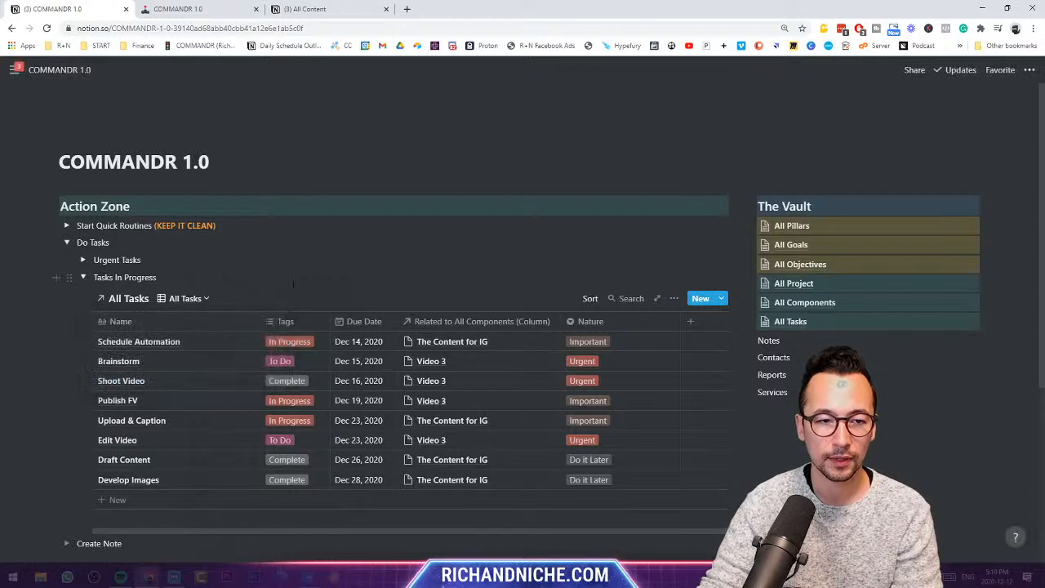
left_click(204, 299)
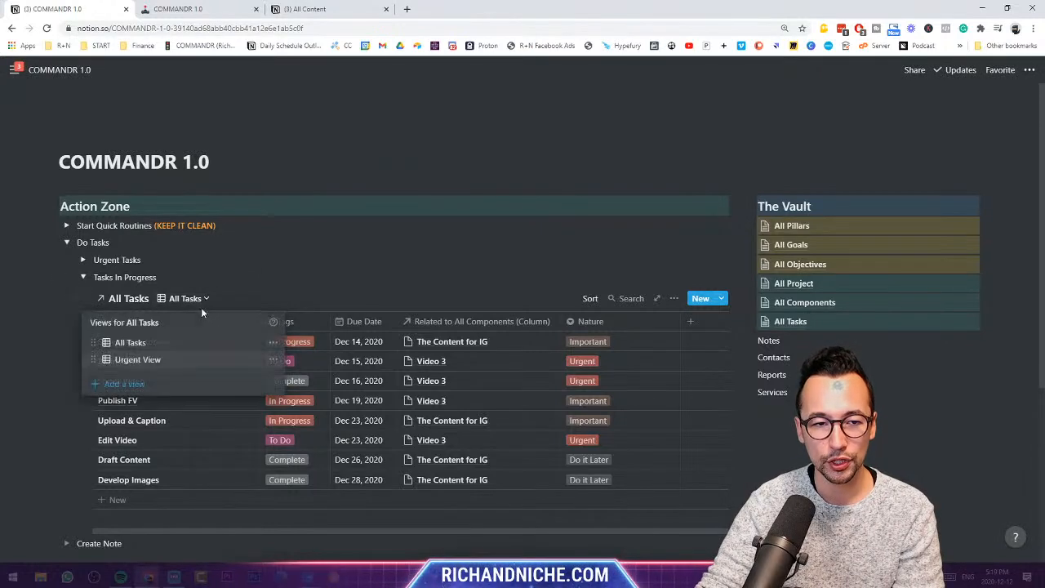
left_click(139, 359)
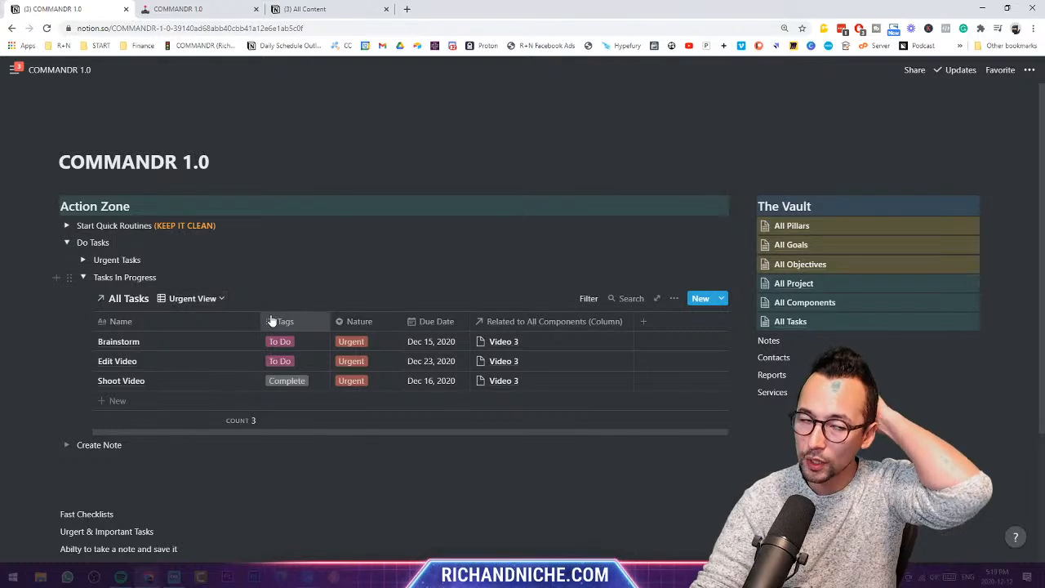
- Create a board view named Kan Ban for the task database
left_click(192, 298)
left_click(144, 389)
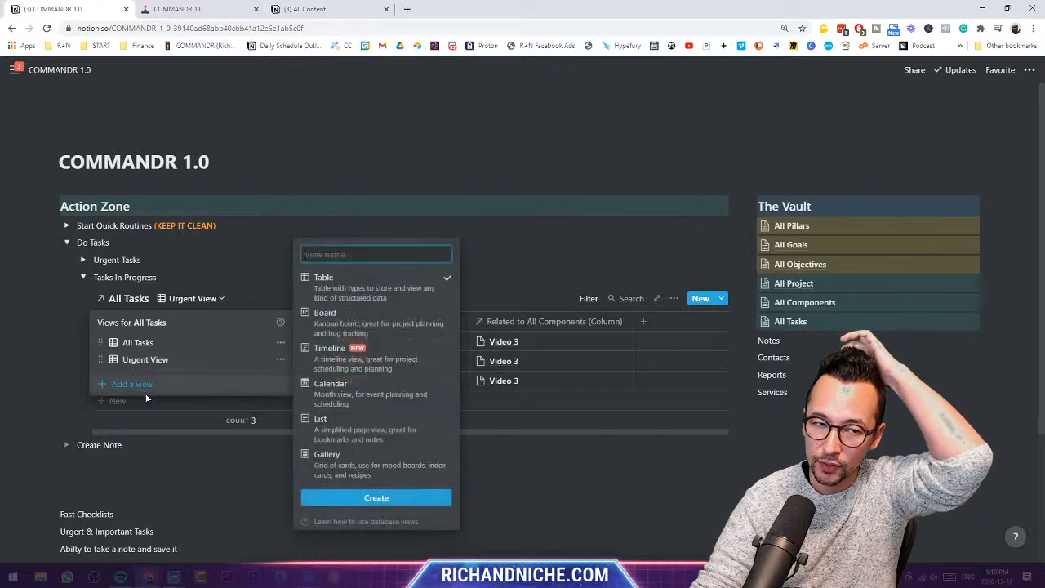
left_click(326, 314)
type("Ka")
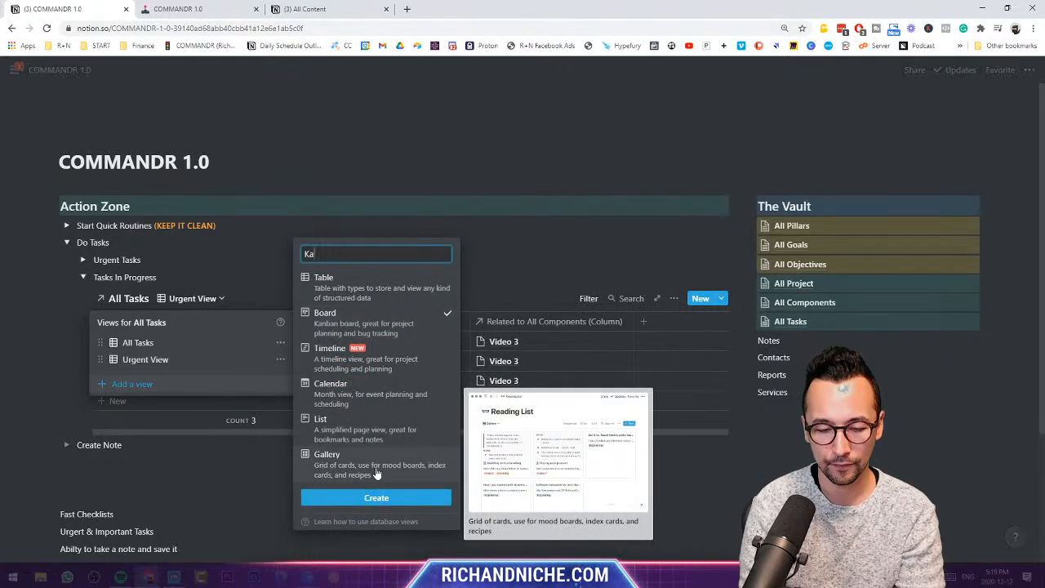
type("n BA")
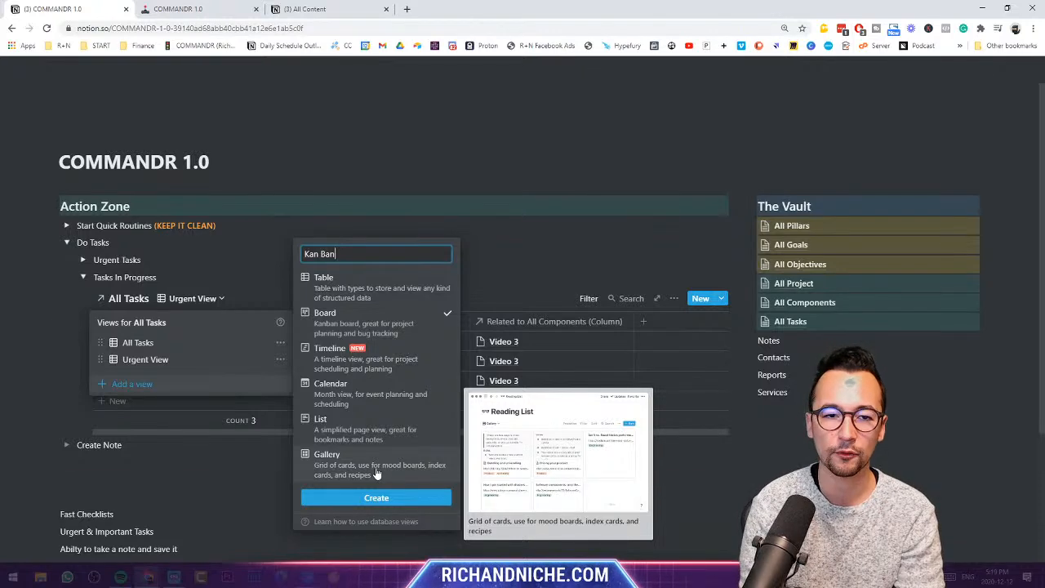
left_click(376, 497)
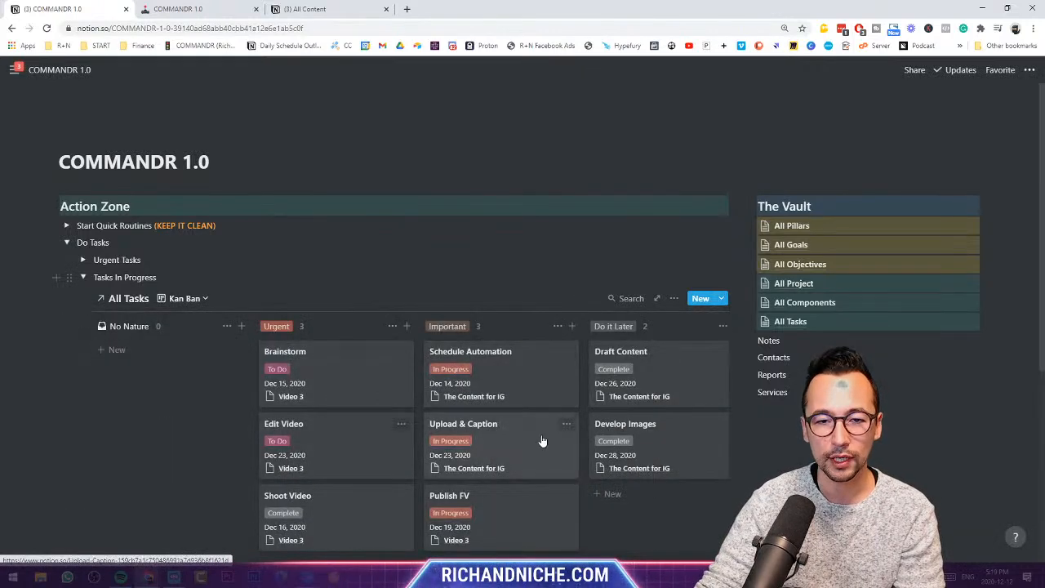
scroll(543, 441, "down", 1)
mouse_move(242, 525)
left_mouse_down()
mouse_move(366, 525)
mouse_move(241, 525)
left_mouse_up()
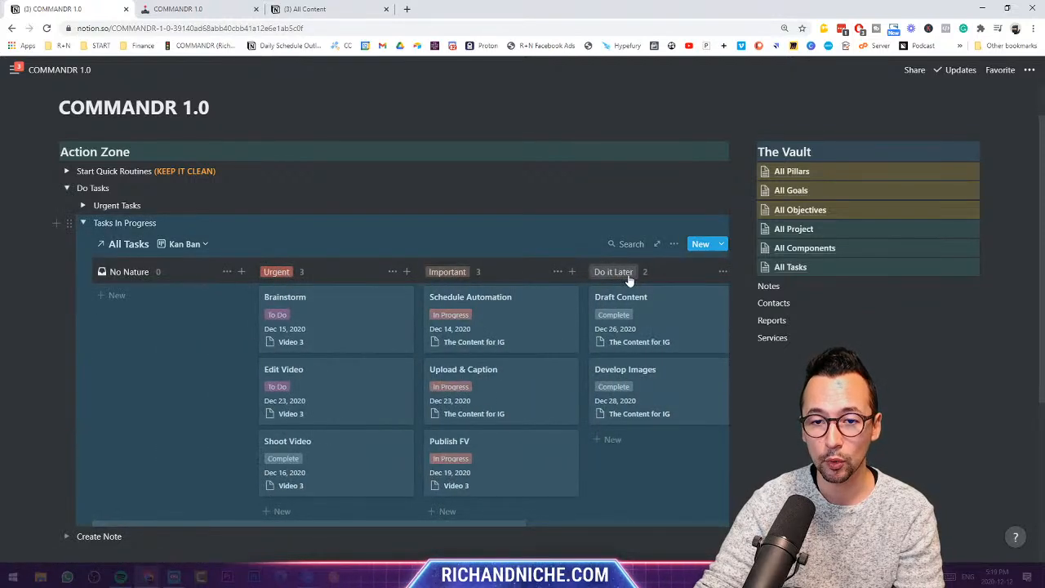
- Group the Kan Ban board by Tags and hide the empty No Tags column
left_click(674, 245)
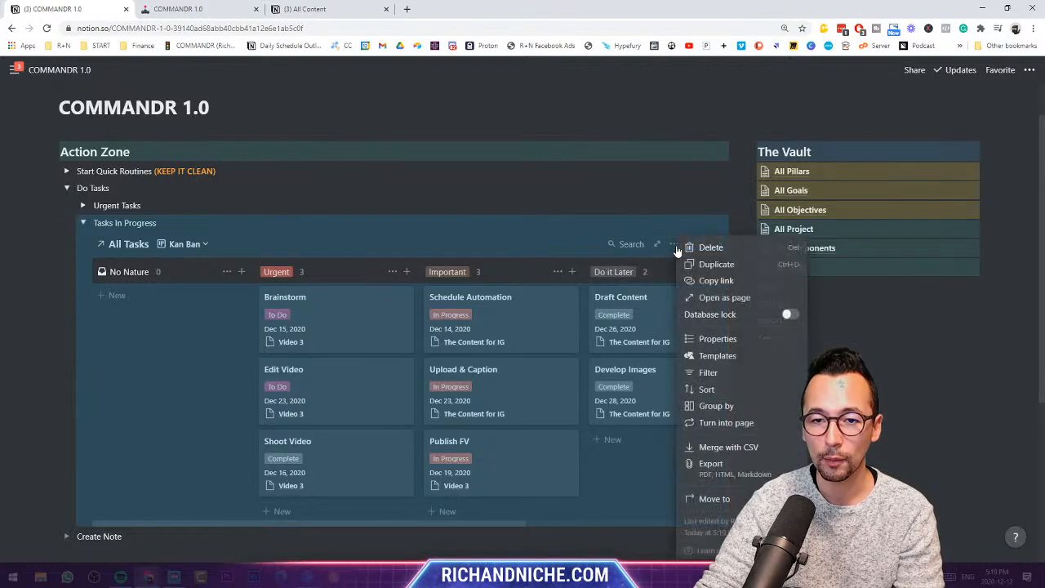
left_click(729, 341)
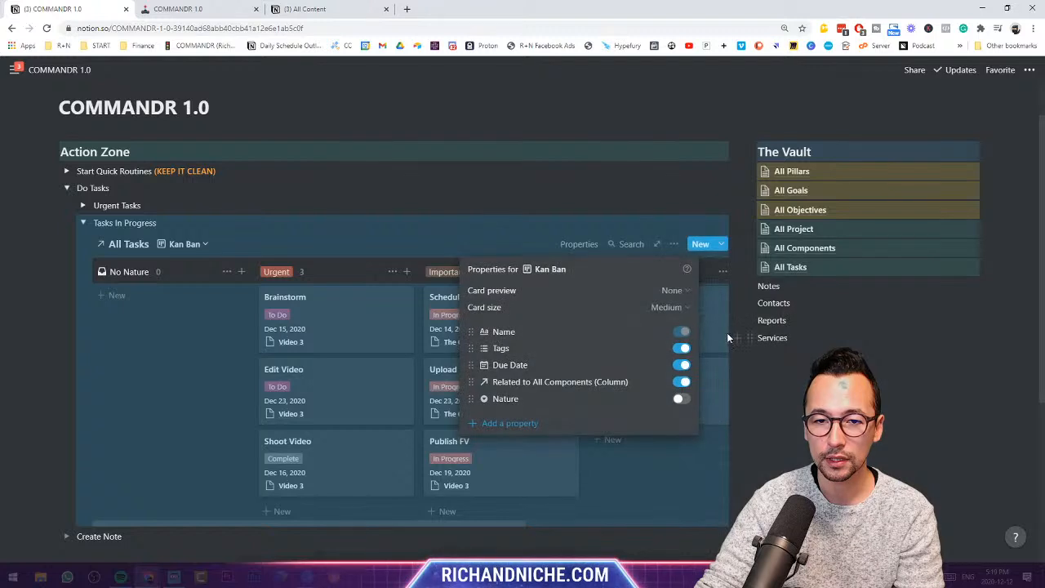
left_click(674, 243)
left_click(674, 244)
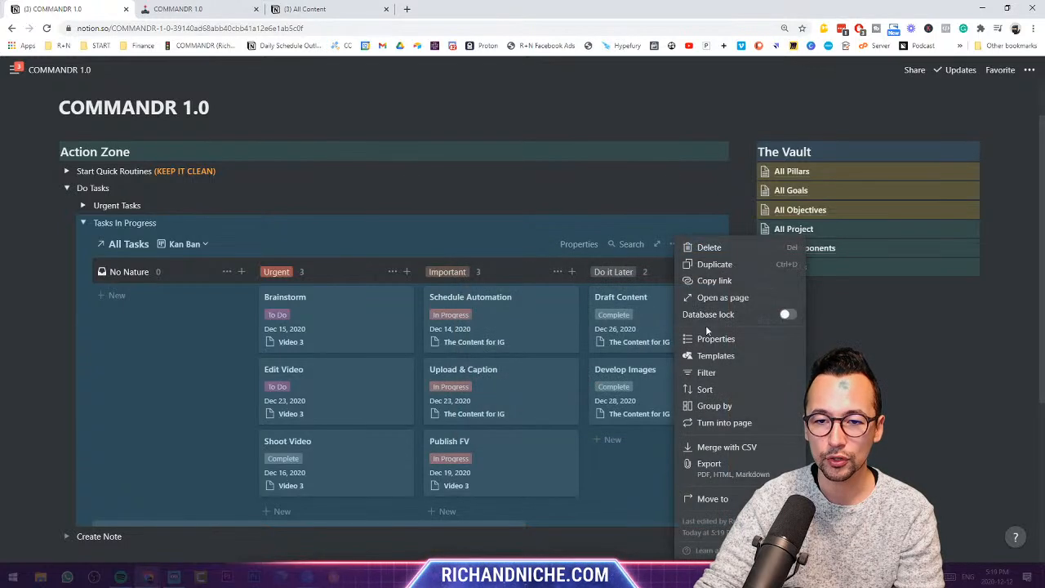
left_click(707, 404)
left_click(587, 270)
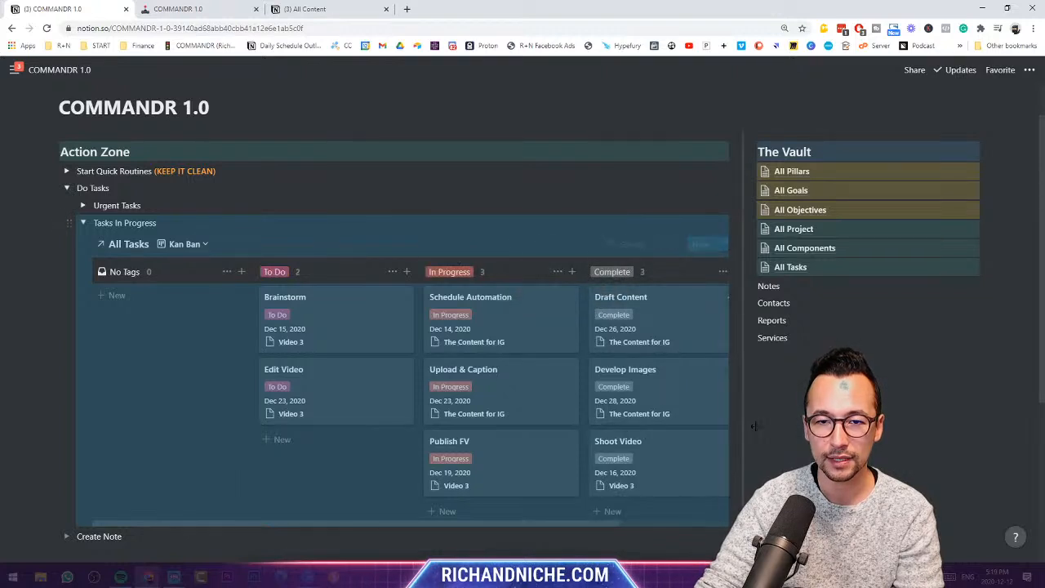
left_click(228, 272)
left_click(217, 288)
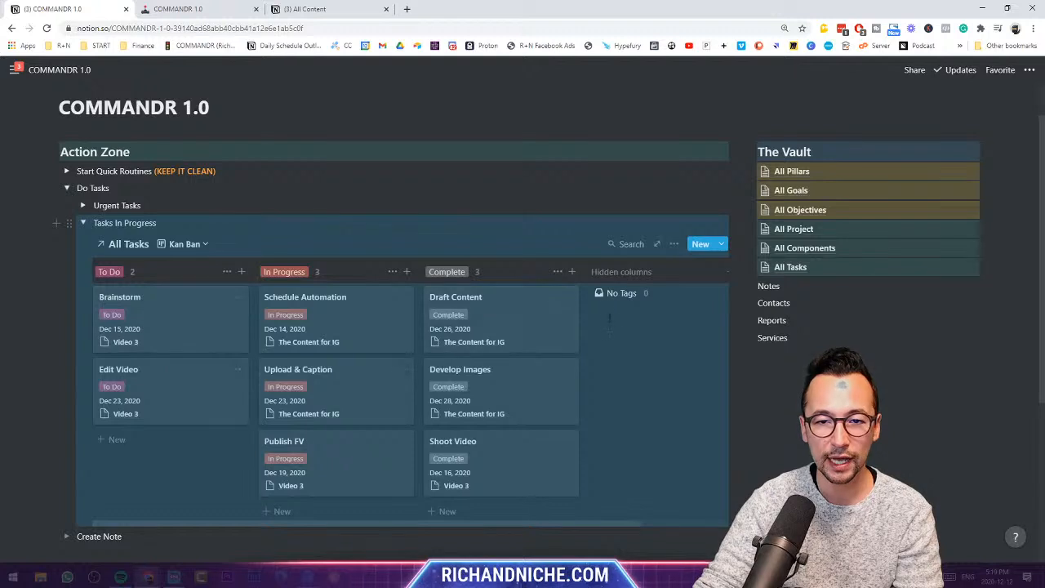
- Undo two trial card moves and switch back to the All Tasks view
left_click_drag(139, 396, 304, 465)
left_click_drag(322, 315, 489, 359)
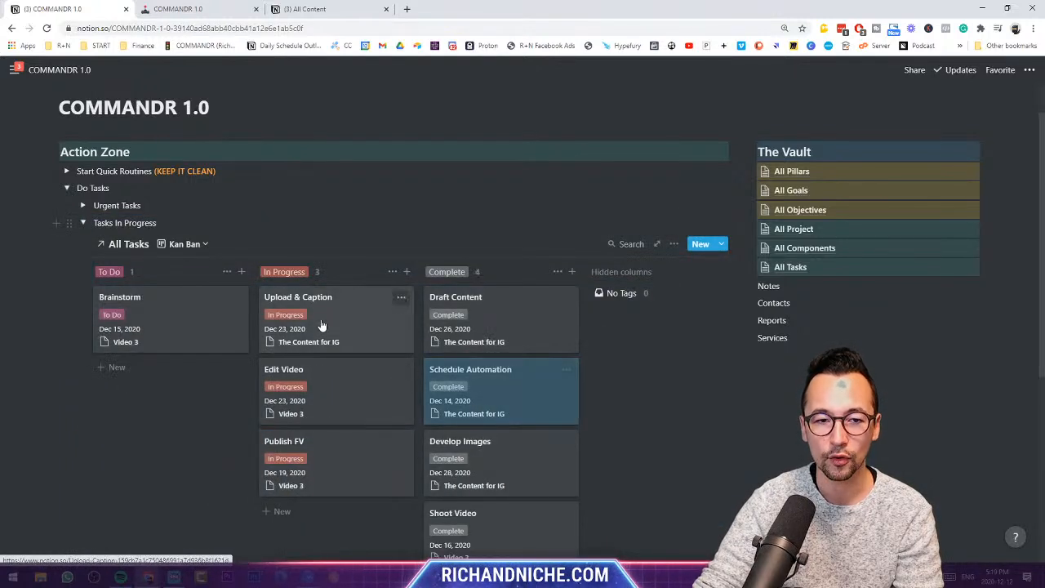
key("ctrl+z")
key("ctrl+z")
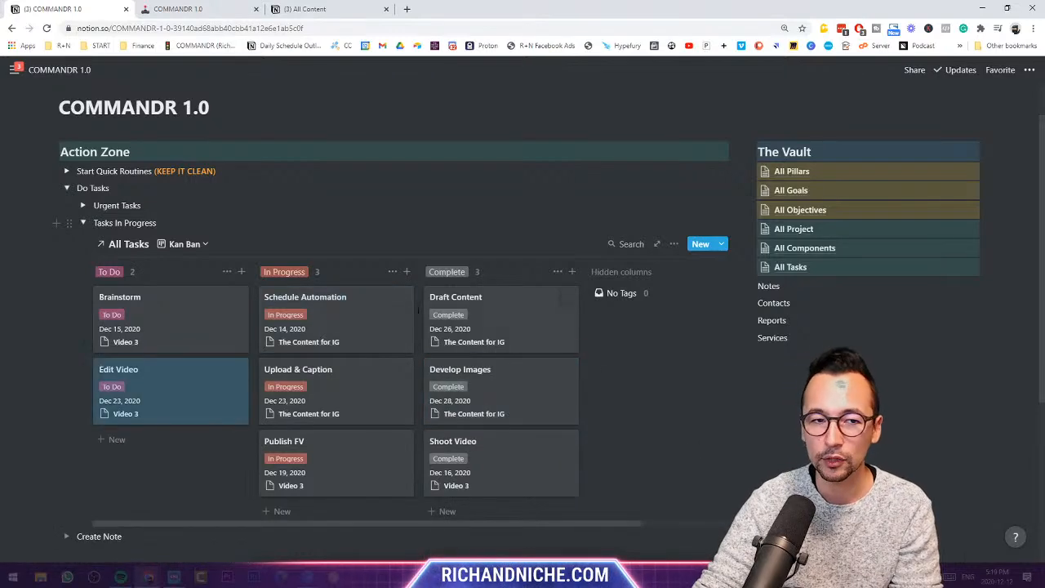
left_click(186, 243)
key("Escape")
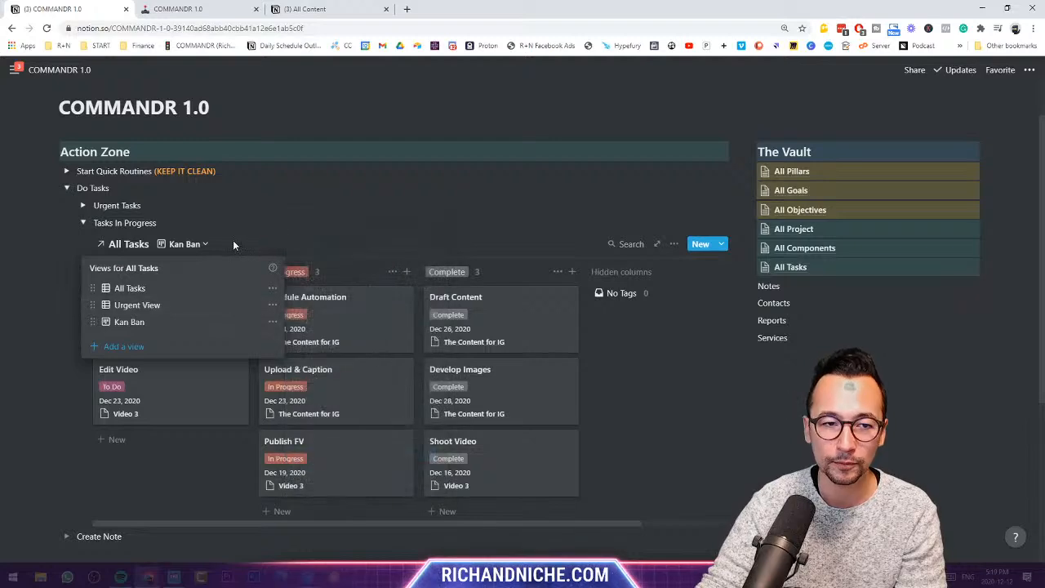
left_click(140, 289)
left_click(204, 247)
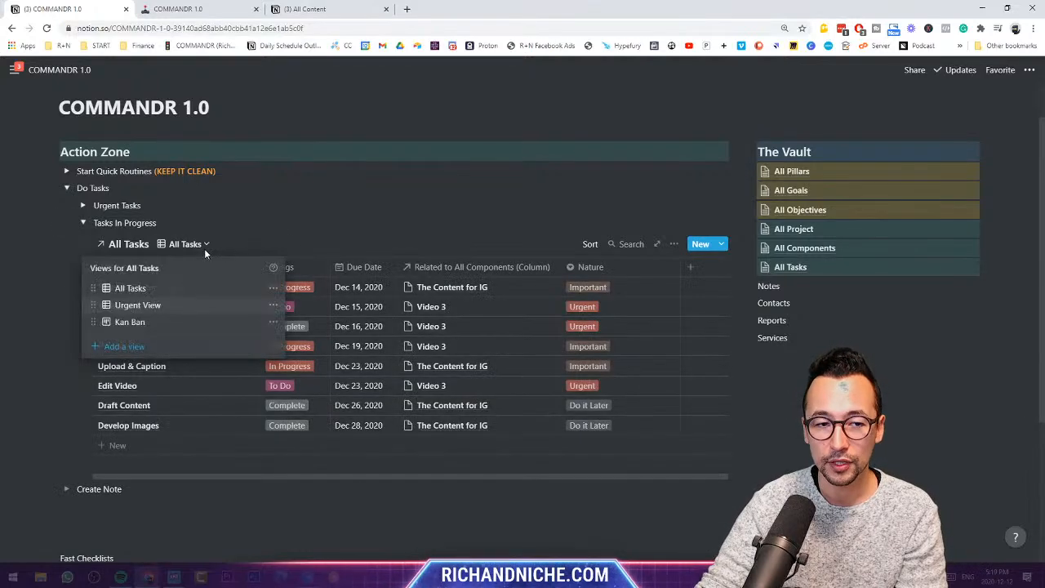
- Create a new list-layout view named 'List View' for the task database
left_click(137, 348)
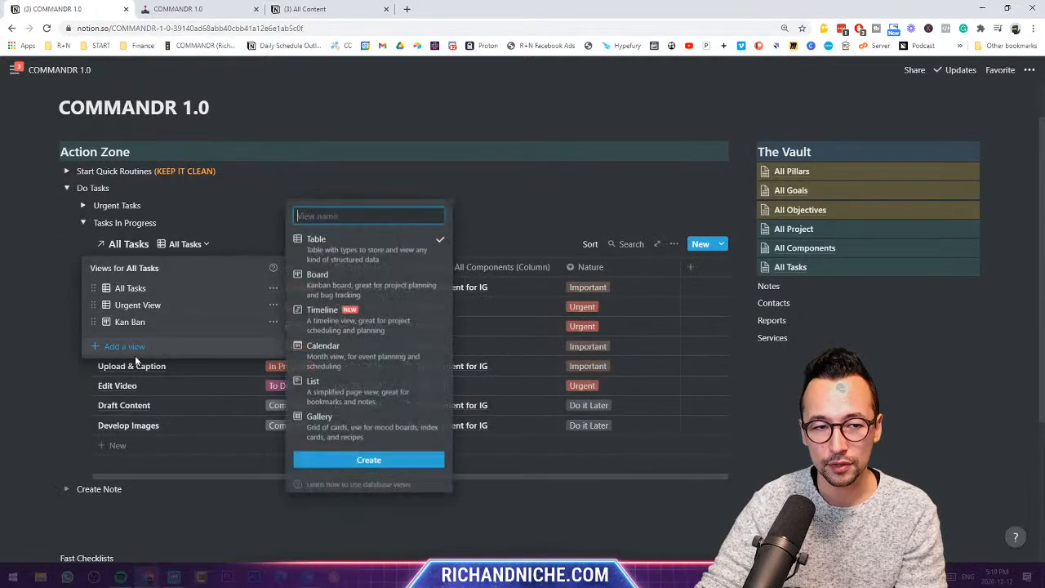
left_click(359, 396)
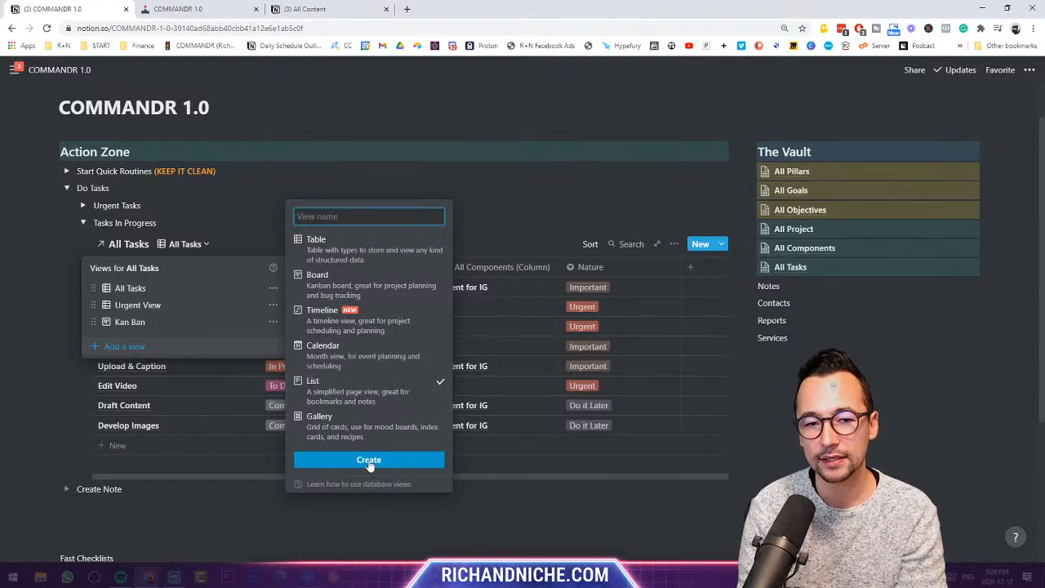
type("List ")
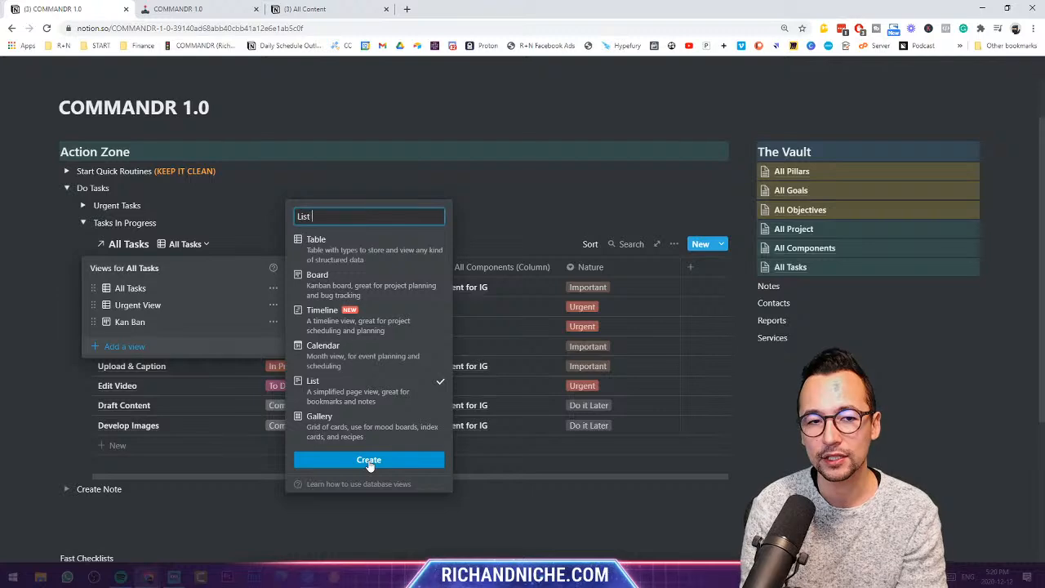
type("View")
left_click(368, 460)
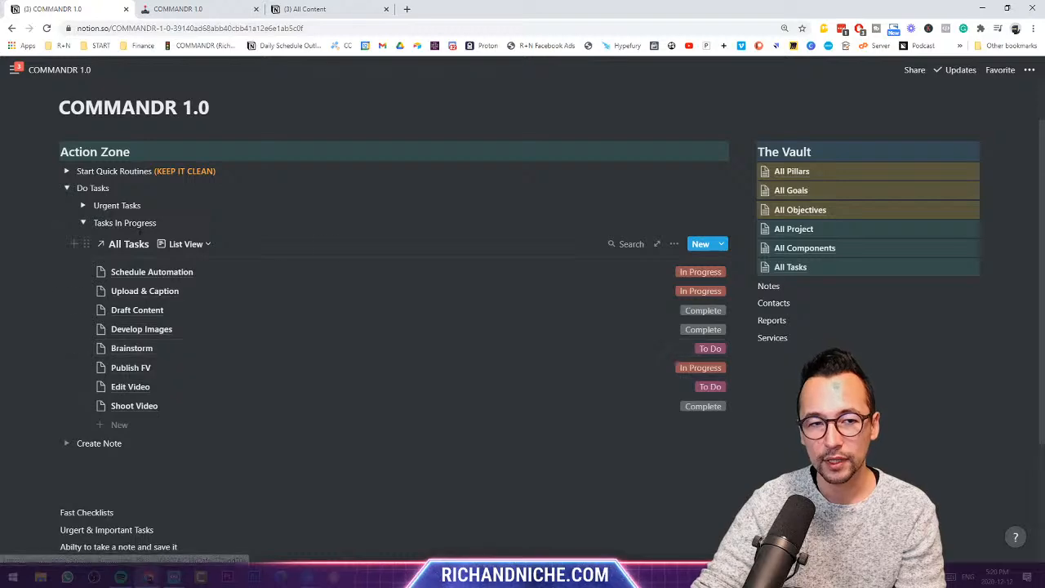
- Return to All Tasks and preview The Content for IG page linked to Schedule Automation
left_click(183, 244)
left_click(170, 289)
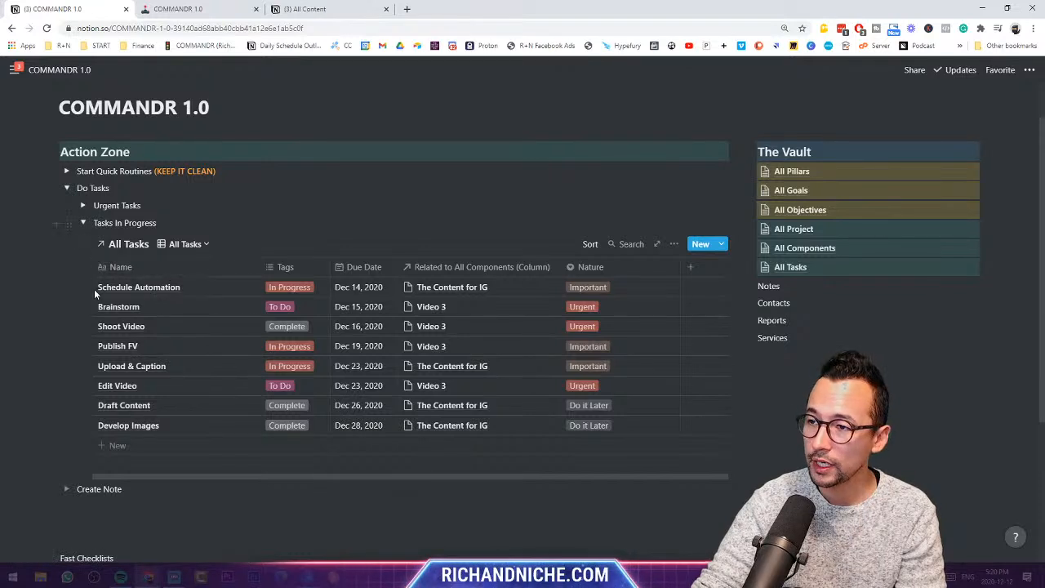
left_click(460, 287)
left_click(447, 325)
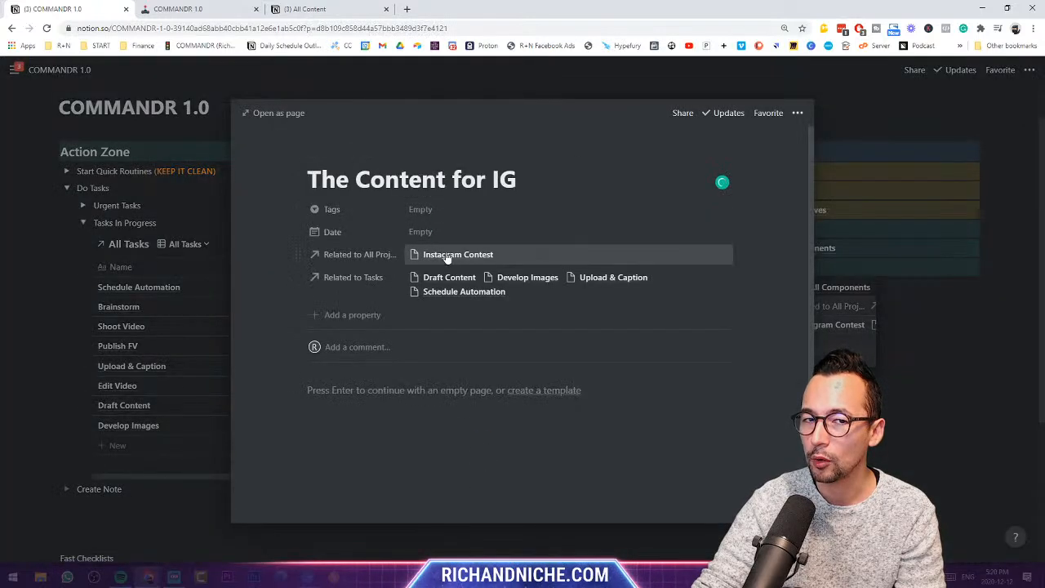
left_click(51, 313)
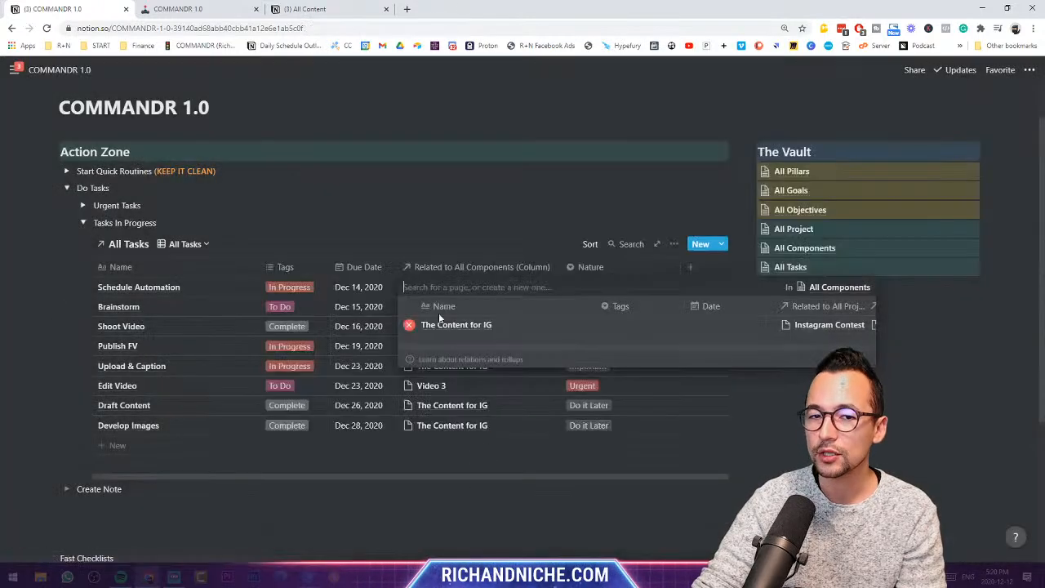
key("Escape")
- Switch to List View and show the Due Date and Nature properties on its rows
left_click(189, 247)
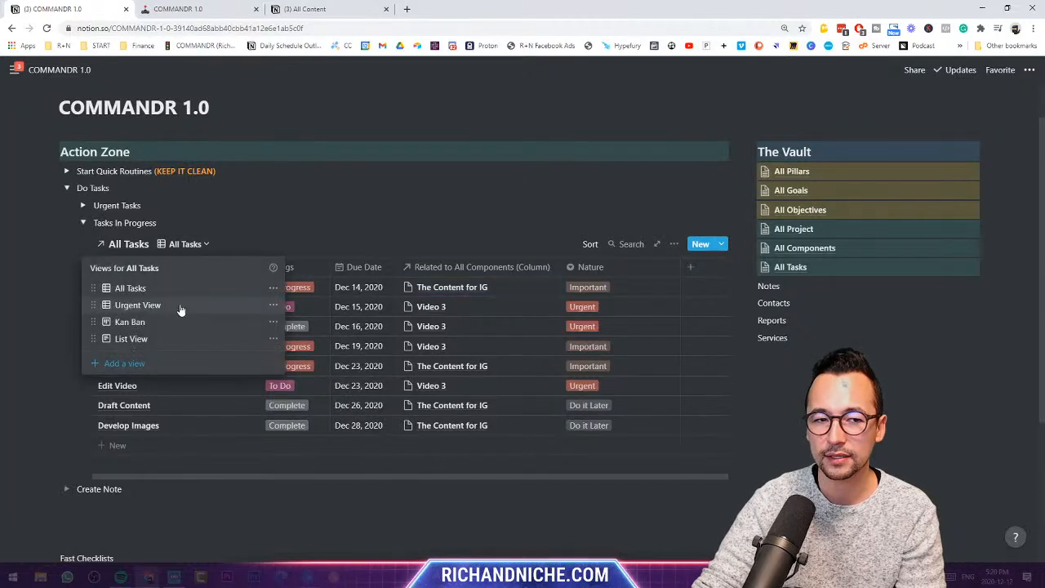
left_click(164, 342)
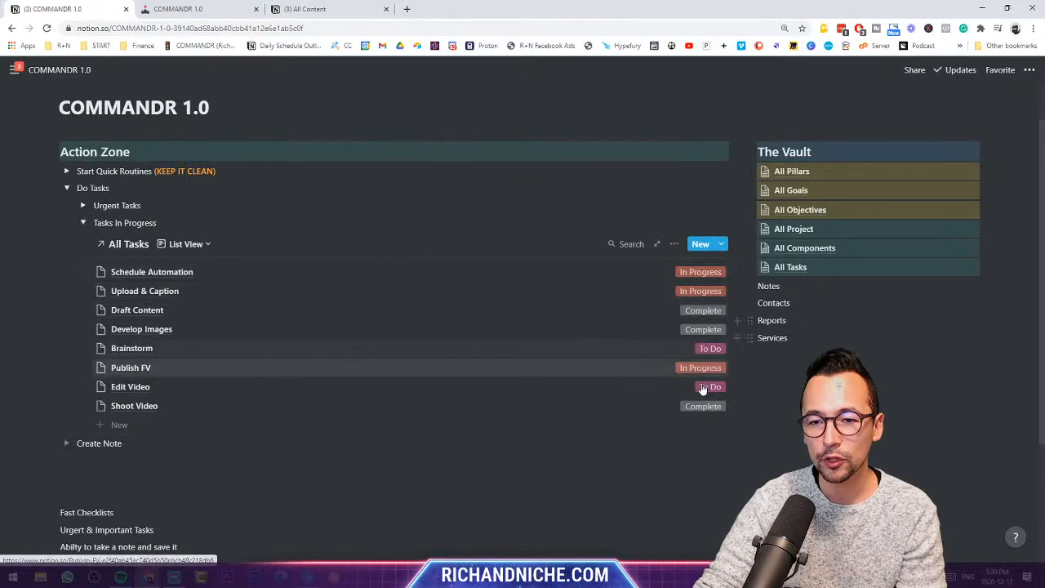
left_click(671, 245)
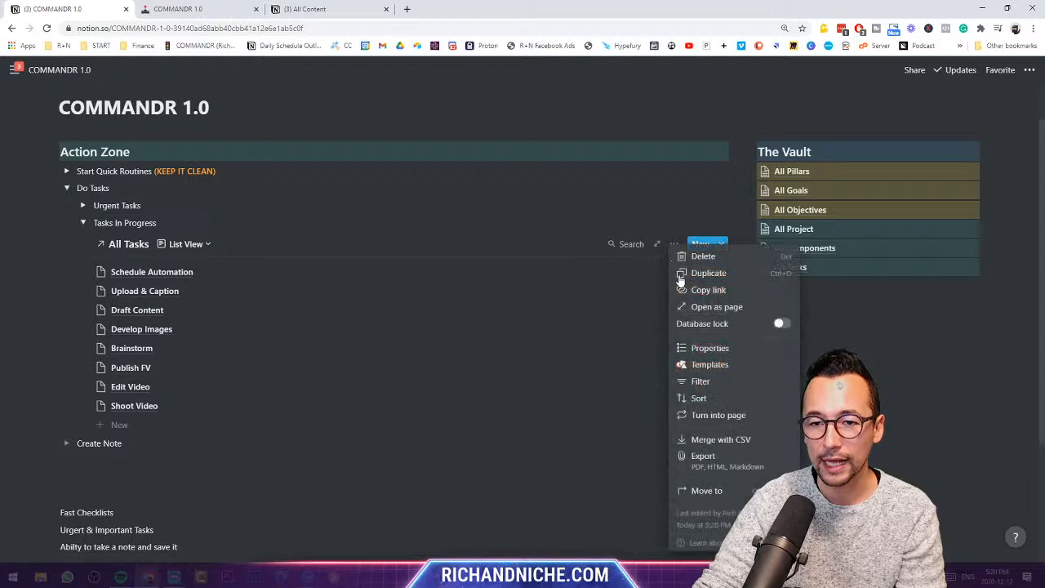
left_click(715, 350)
left_click(681, 331)
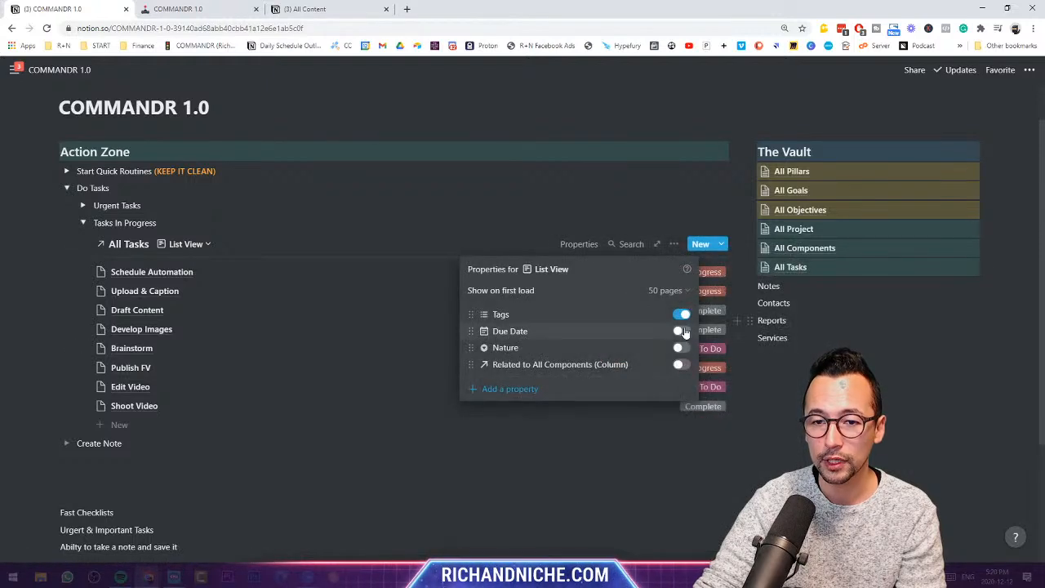
left_click(679, 348)
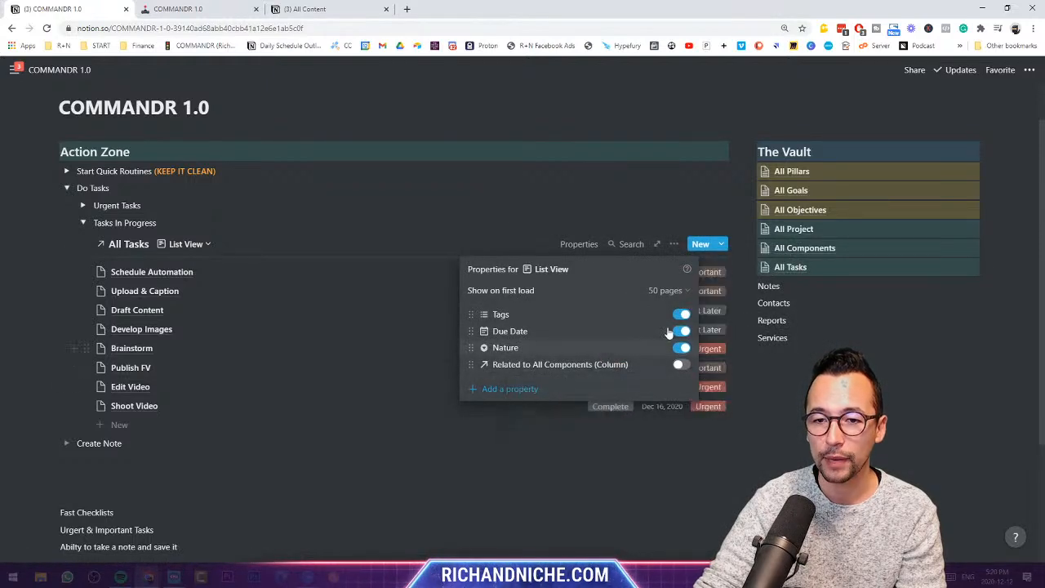
key("Escape")
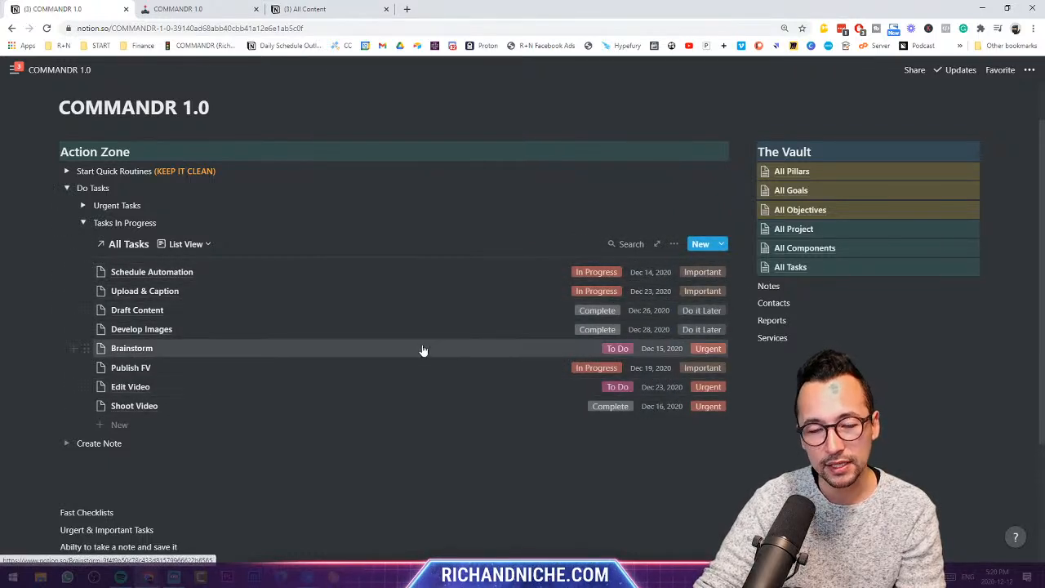
- Add a new Timeline view to the All Tasks database
left_click(210, 247)
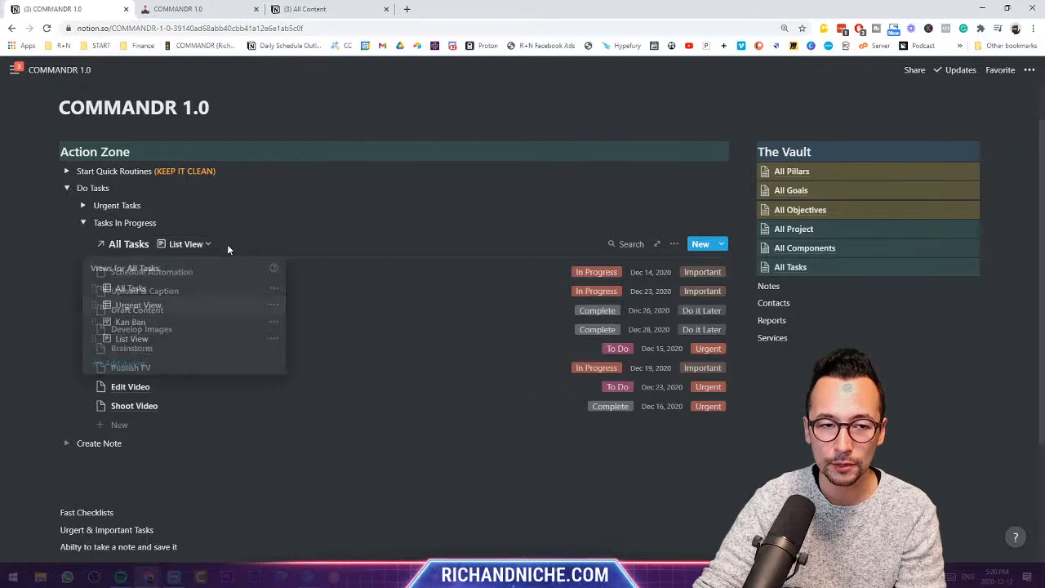
left_click(139, 368)
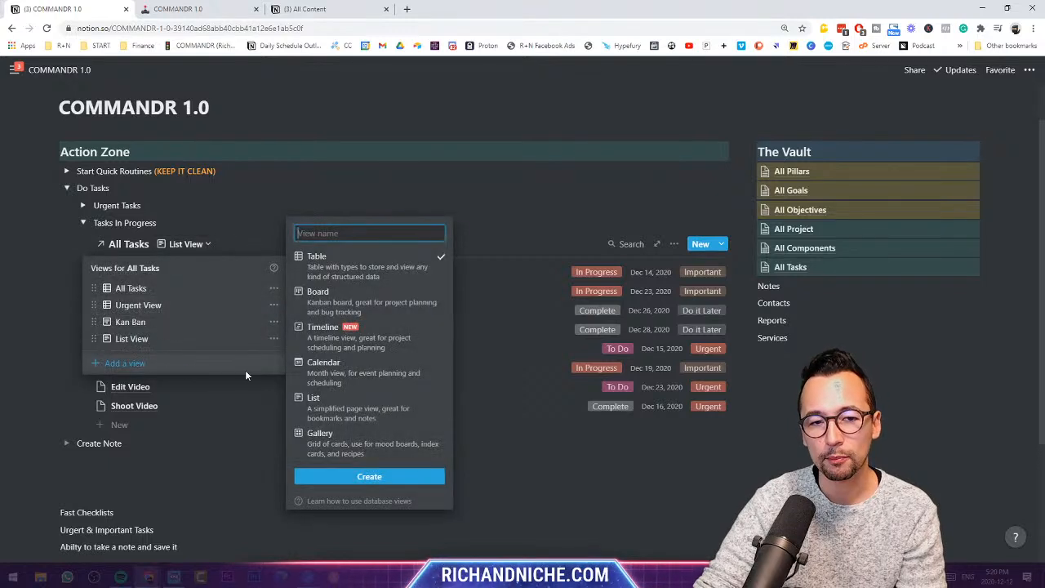
left_click(349, 343)
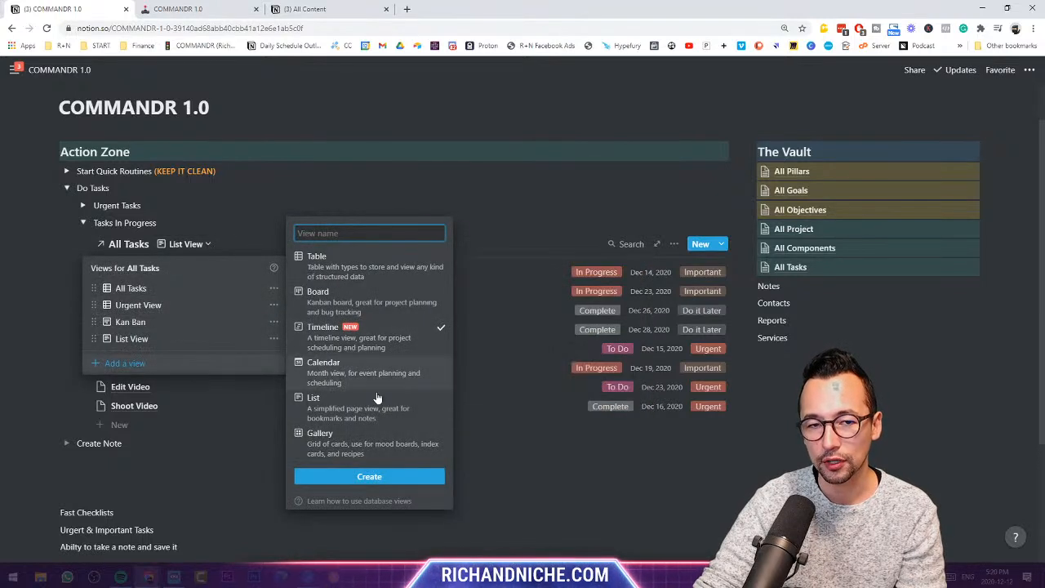
left_click(391, 478)
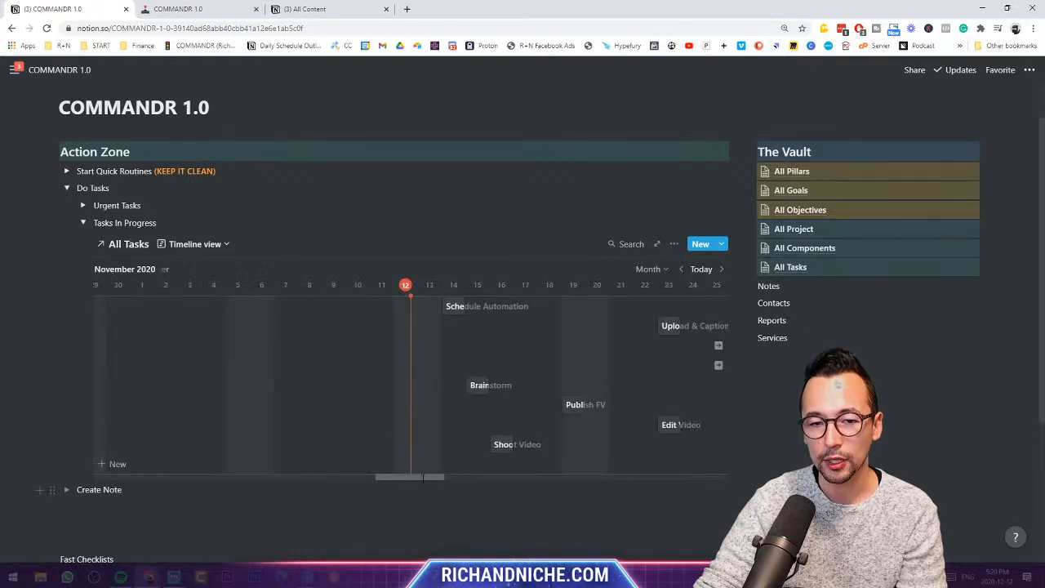
- Stretch Brainstorm to Dec 18–22, Upload & Caption to Dec 23–27, and Draft Content to Dec 28–Jan 1
mouse_move(439, 479)
left_mouse_down()
mouse_move(458, 478)
mouse_move(438, 479)
mouse_move(447, 479)
left_mouse_up()
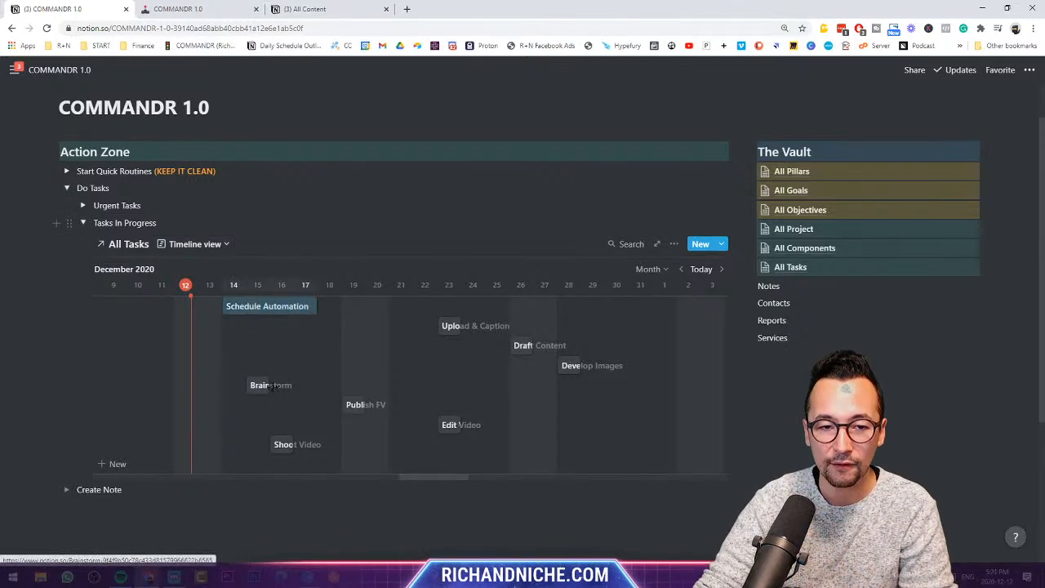
left_click_drag(270, 387, 362, 384)
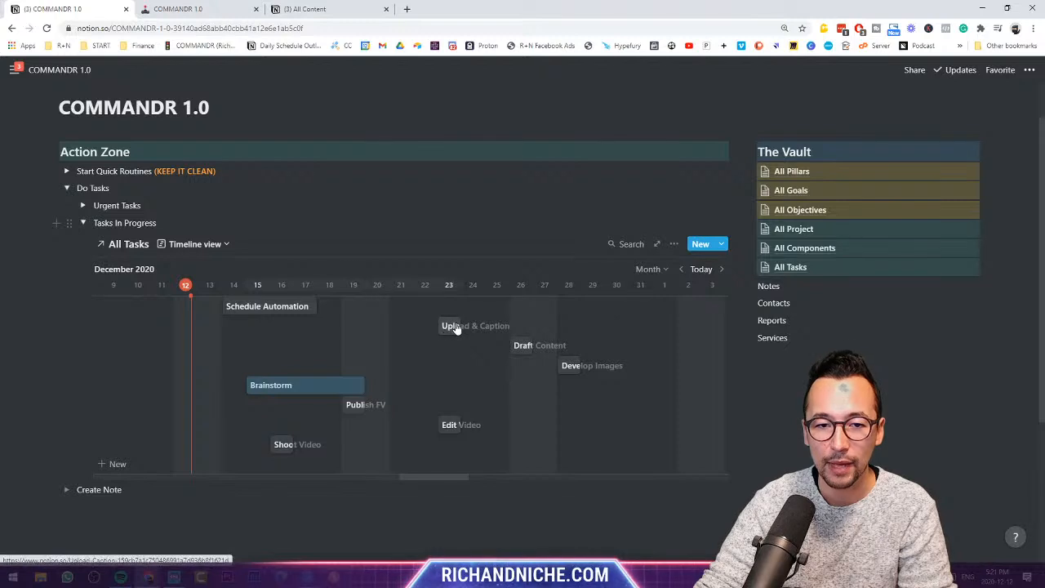
left_click_drag(460, 326, 555, 326)
left_click_drag(298, 389, 368, 384)
left_click_drag(532, 345, 658, 366)
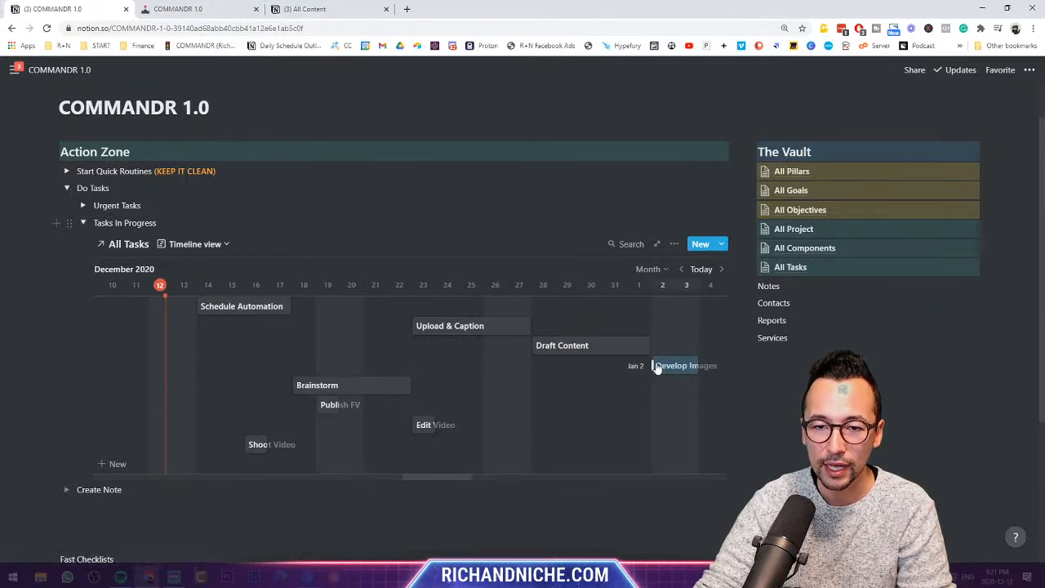
left_click(196, 244)
- Switch back to the All Tasks table and narrow its Due Date column
left_click(178, 287)
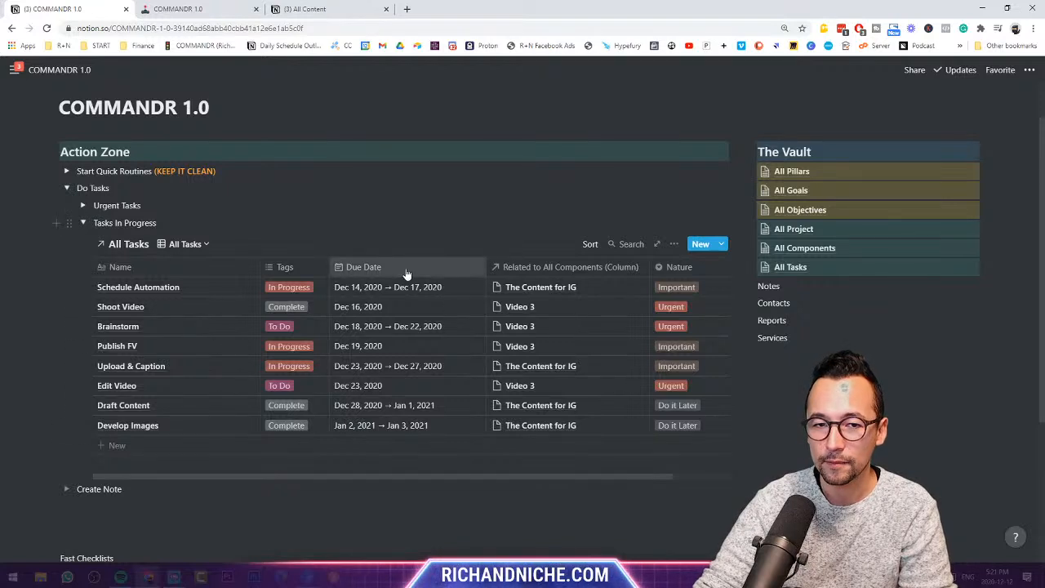
left_click_drag(487, 269, 465, 271)
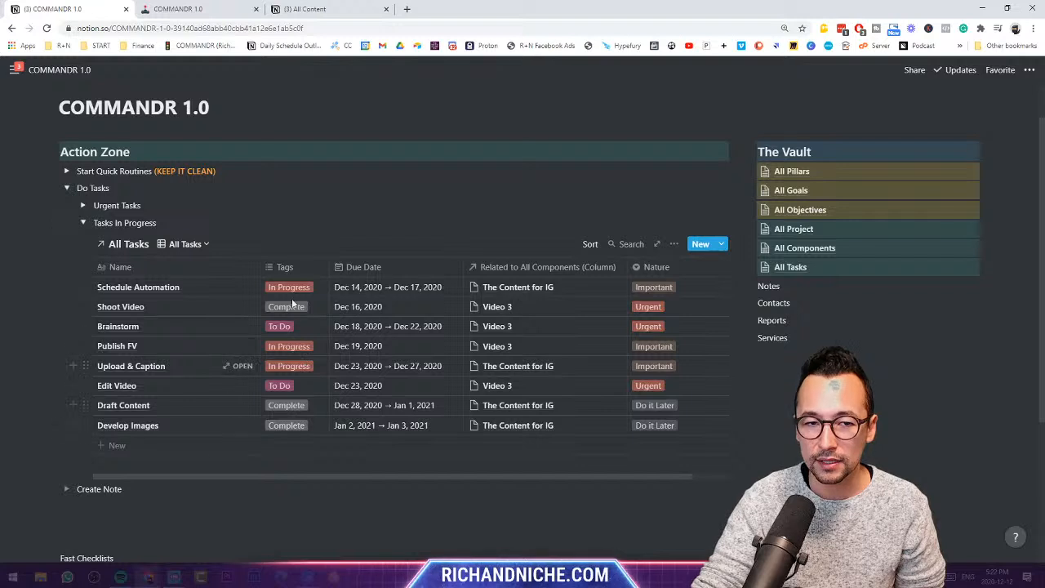
- Collapse Tasks In Progress, then select the Fast Checklists and Urgent & Important Tasks lines below
left_click(82, 222)
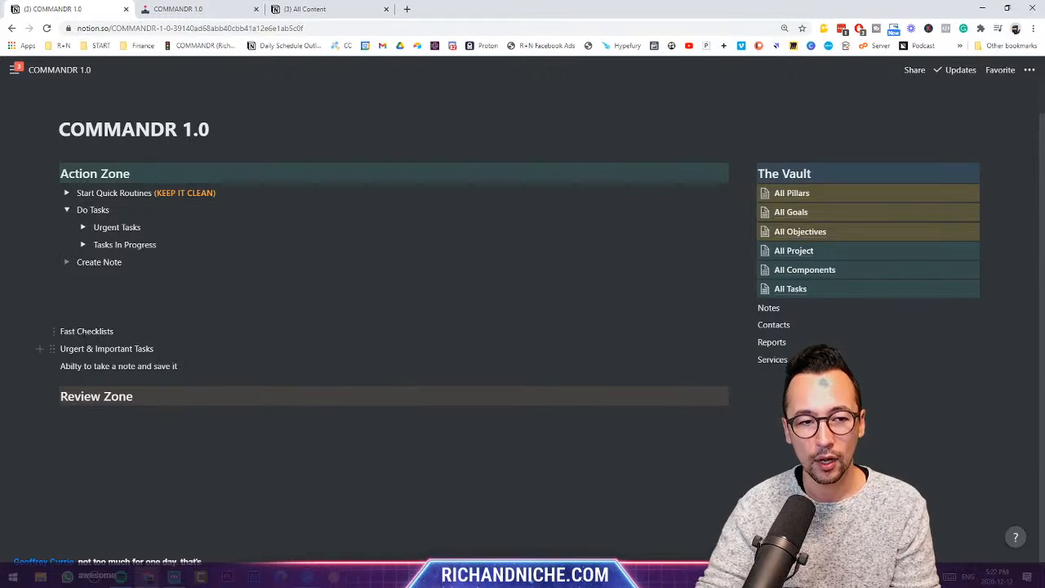
triple_click(84, 332)
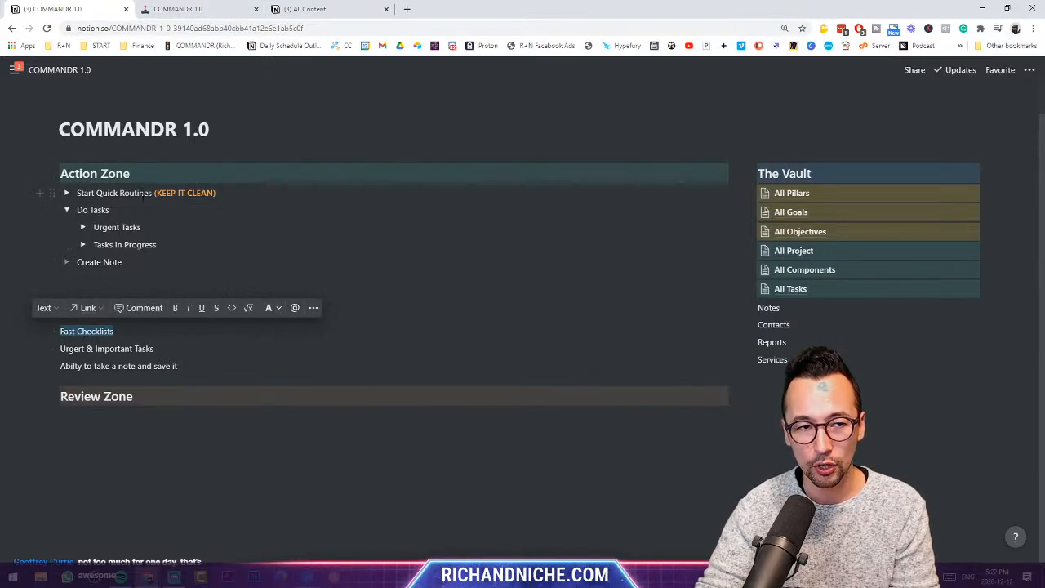
left_click(66, 192)
left_click(66, 193)
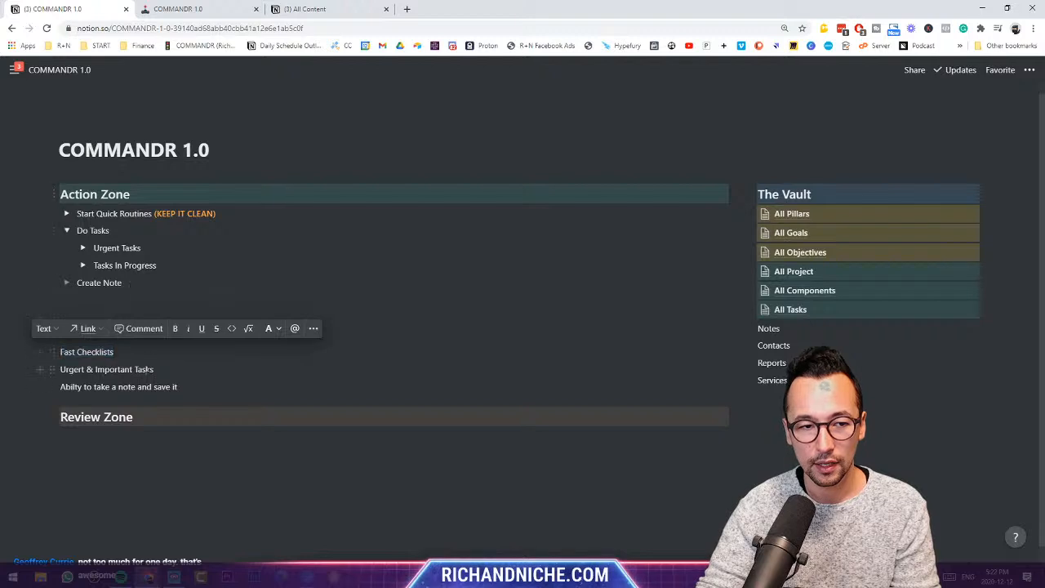
left_click(147, 369)
triple_click(137, 369)
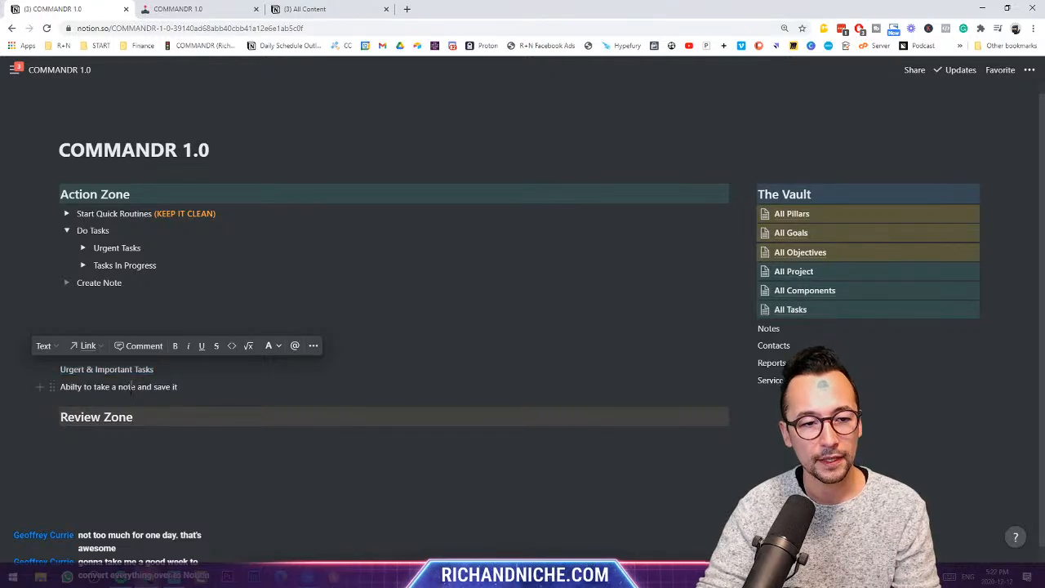
double_click(128, 386)
left_click(190, 389)
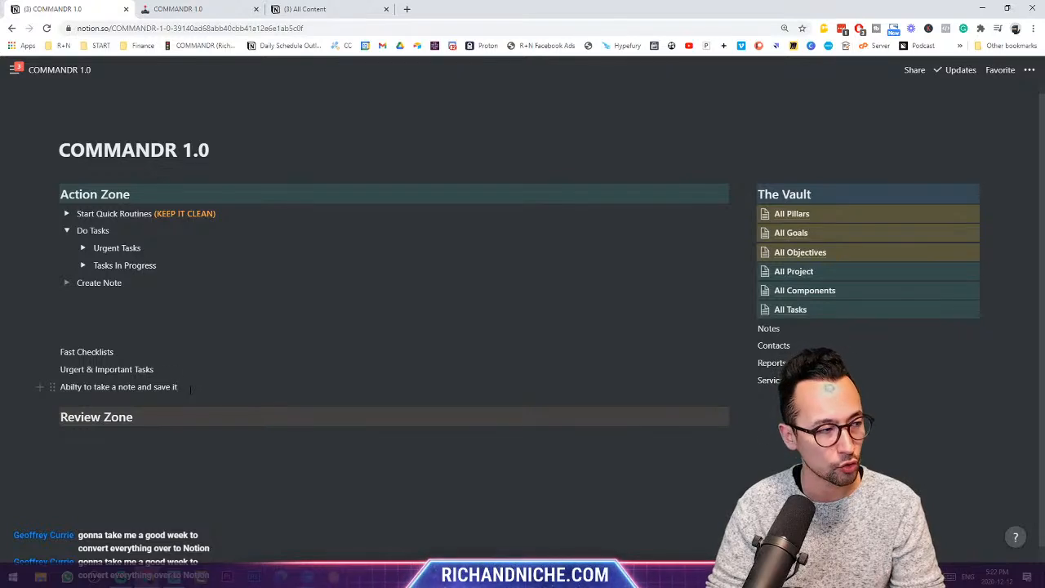
- Switch to the cockpit-cover COMMANDR 1.0 tab and browse, then collapse, ALL DATABASES in The VAULT
key("ctrl+Tab")
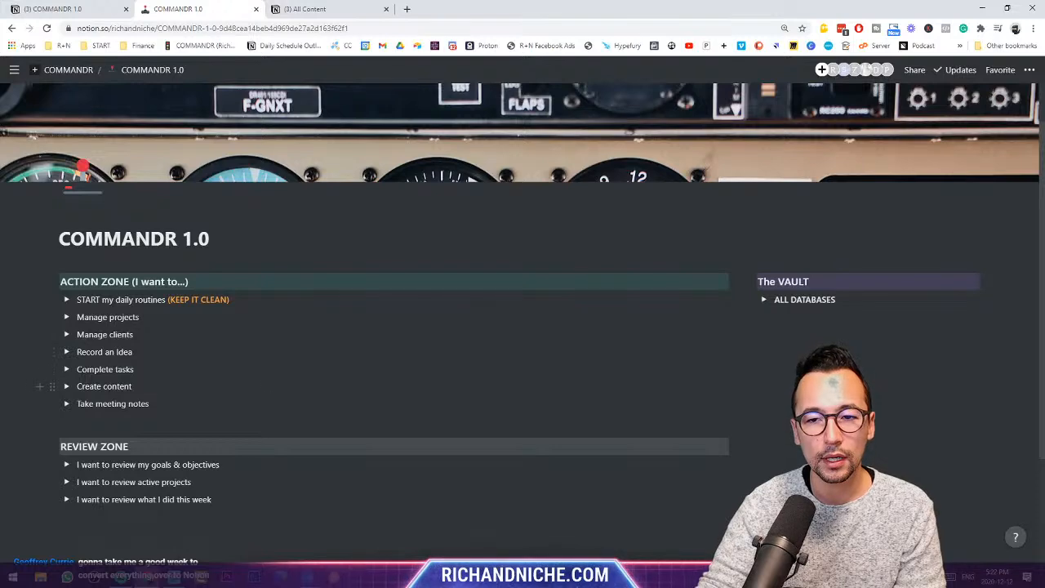
left_click(764, 300)
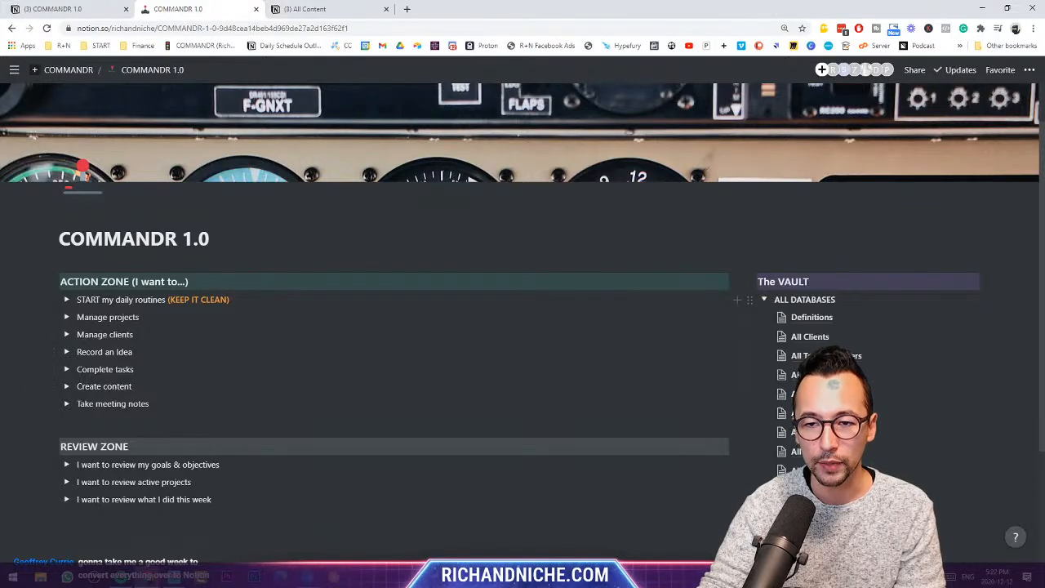
scroll(782, 359, "down", 1)
scroll(781, 361, "down", 3)
scroll(780, 362, "up", 3)
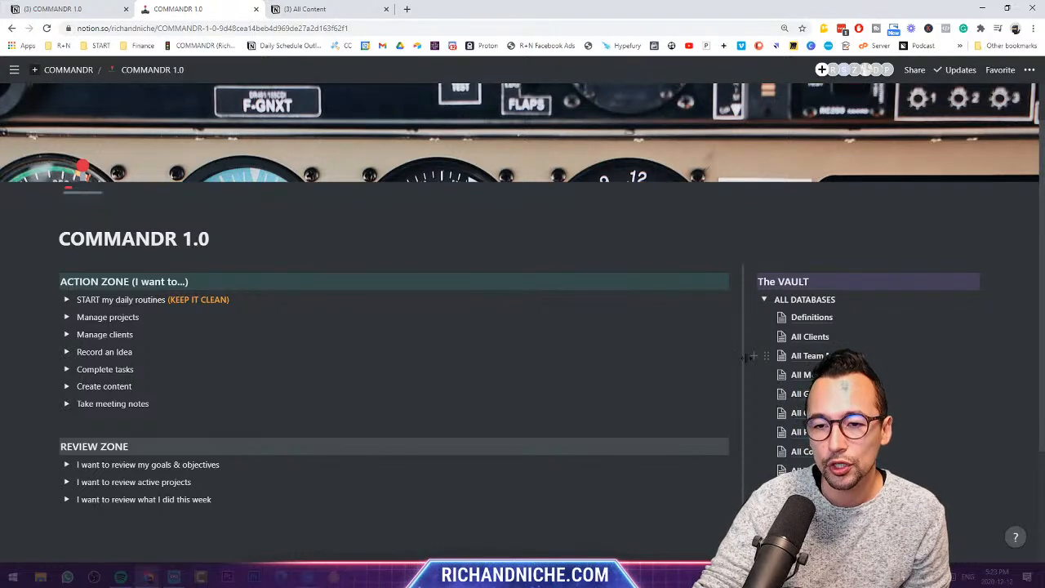
left_click(756, 299)
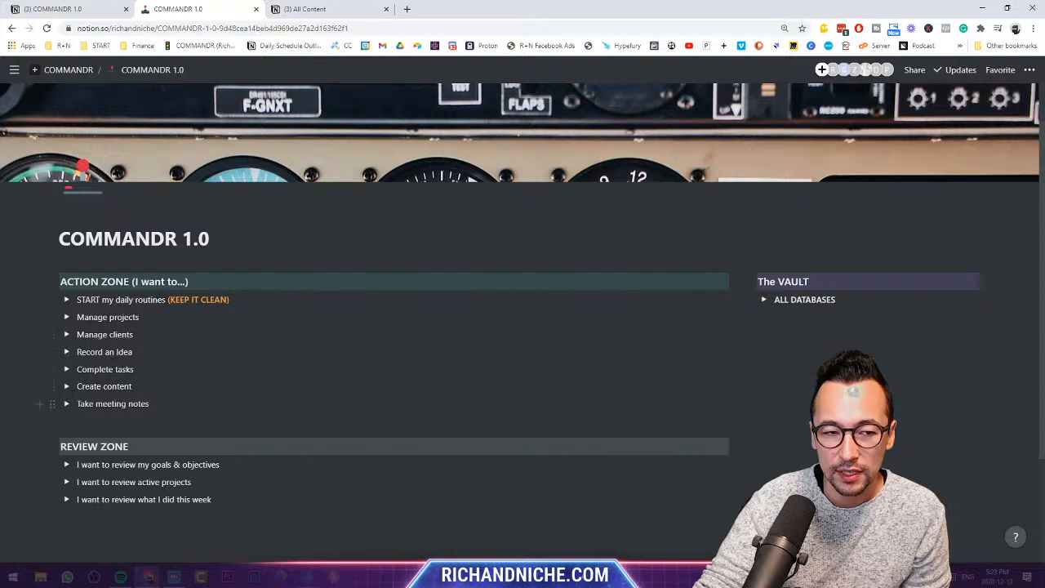
- Create an All Content entry from the Content Template and open it as a full page
left_click(66, 386)
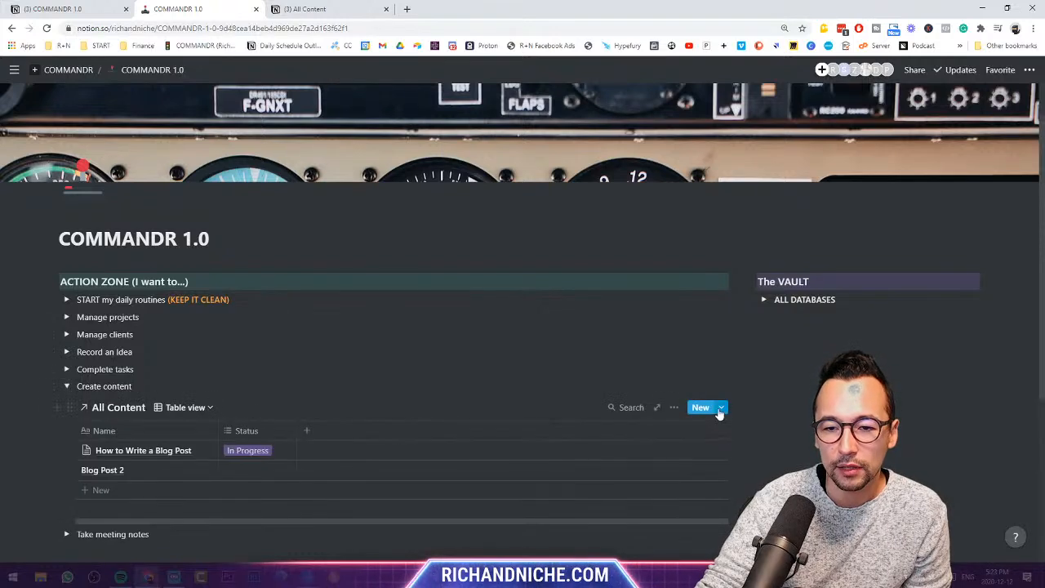
left_click(720, 411)
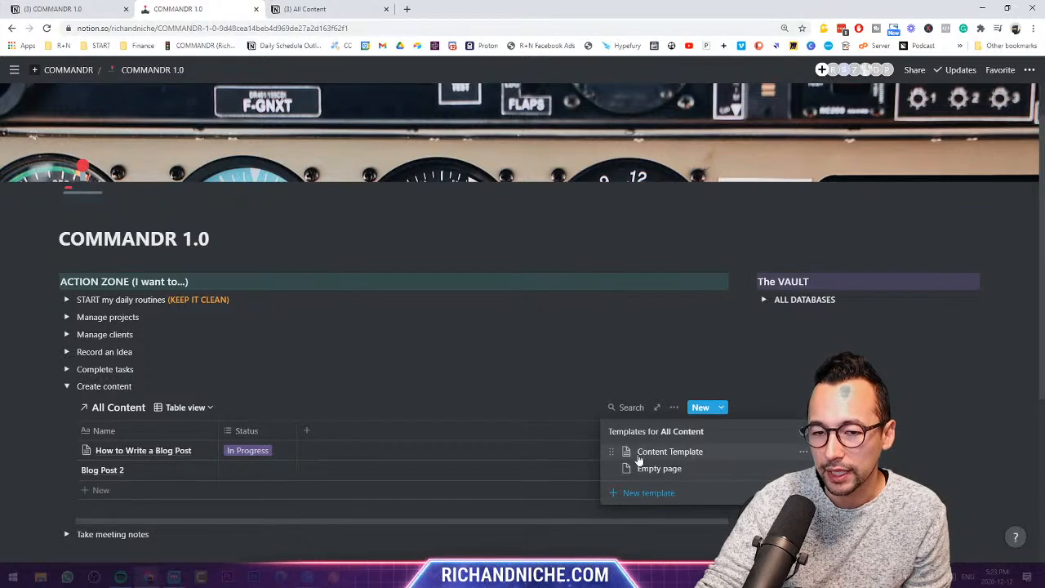
left_click(715, 452)
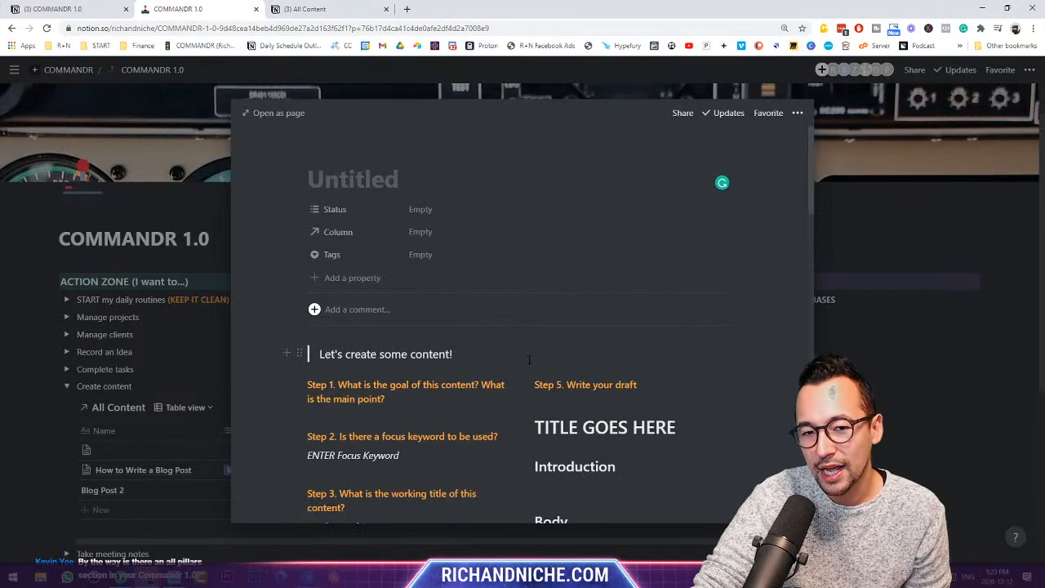
scroll(528, 359, "down", 5)
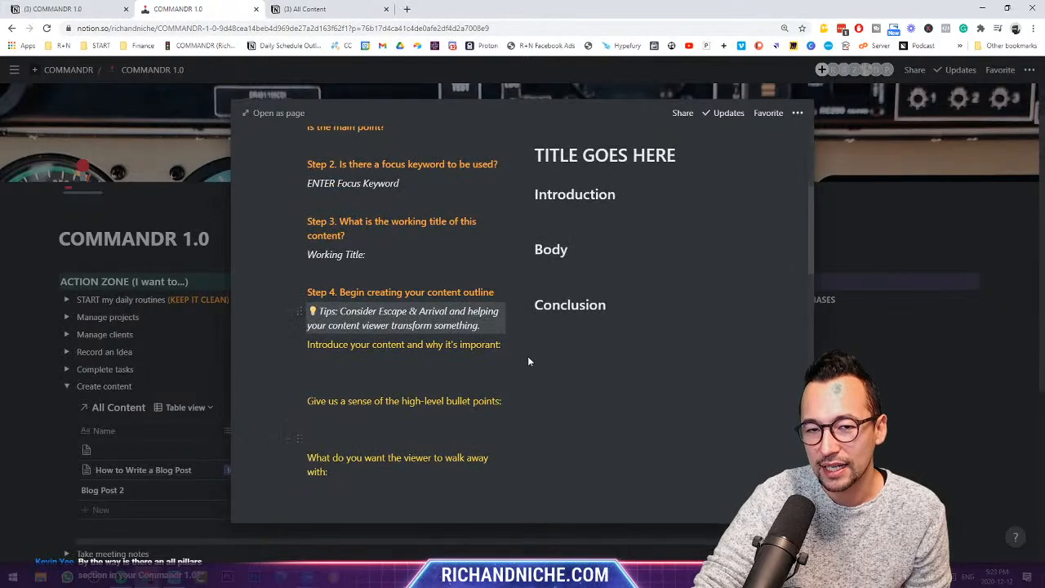
left_click(276, 112)
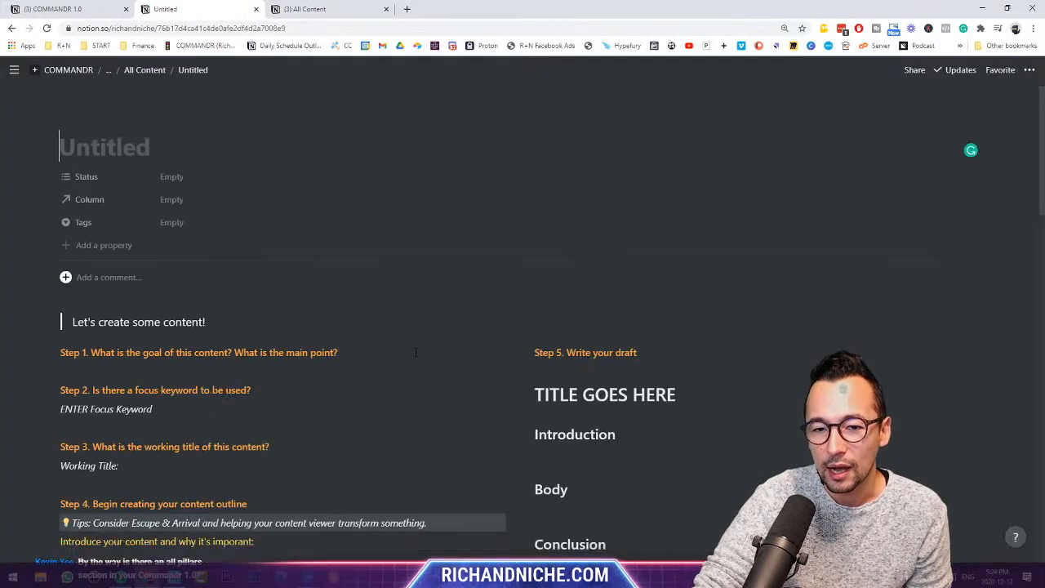
scroll(415, 352, "down", 4)
- Place the cursor on the empty lines under the bullet-points prompt and under Step 1
left_click(78, 272)
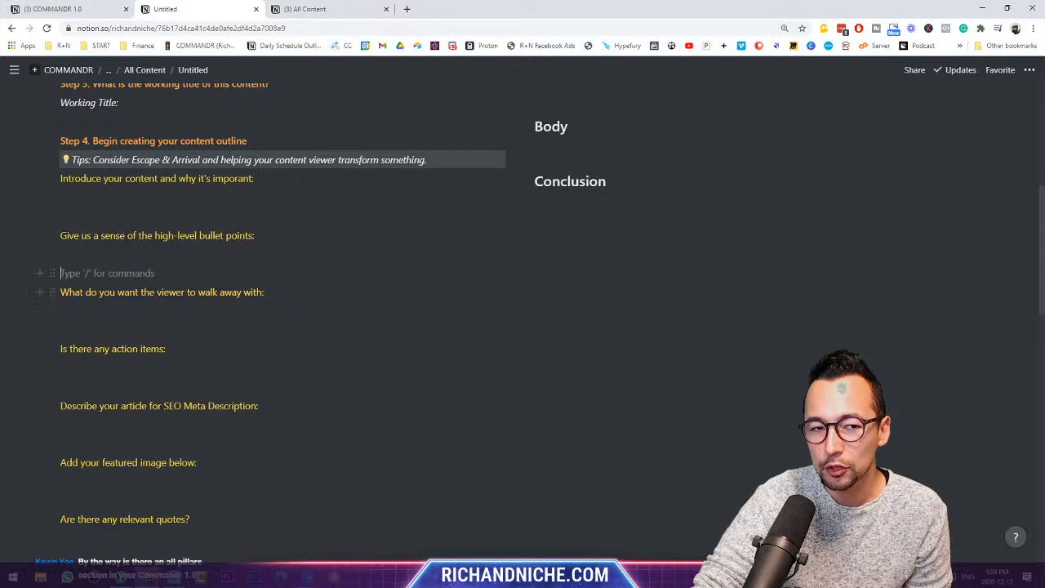
scroll(448, 321, "down", 4)
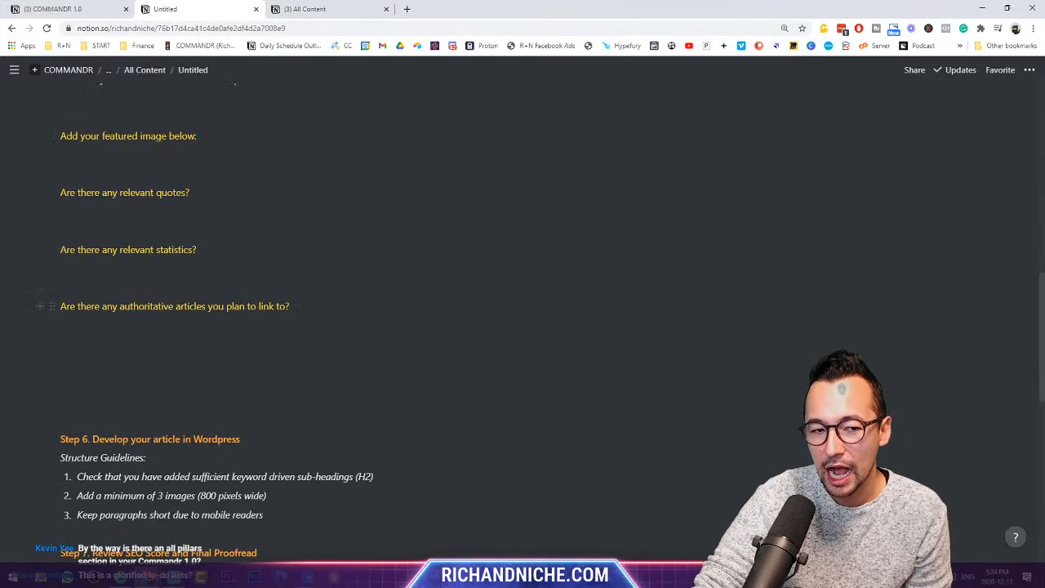
scroll(410, 314, "up", 10)
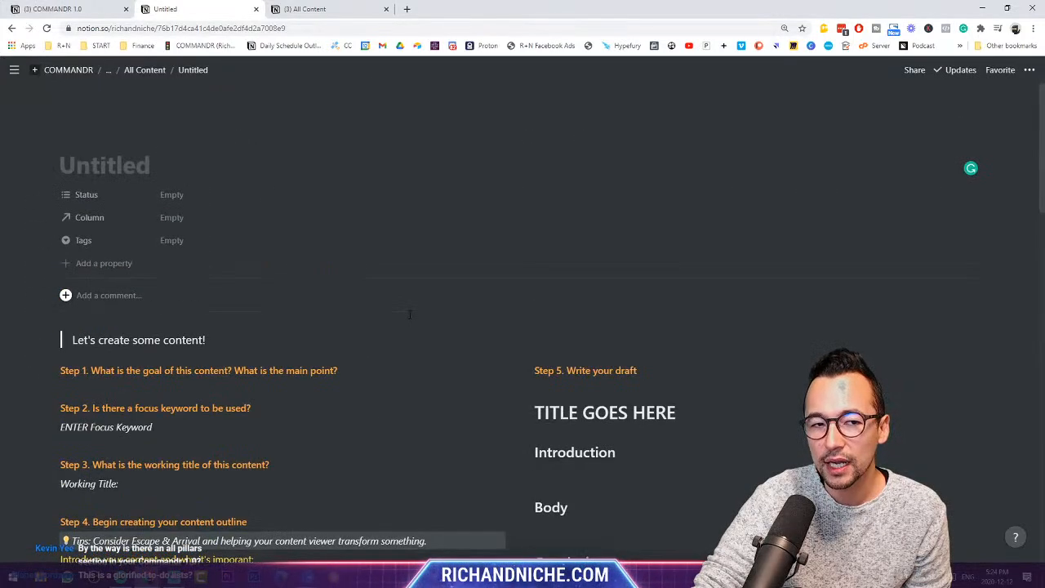
scroll(410, 314, "down", 1)
left_click(401, 332)
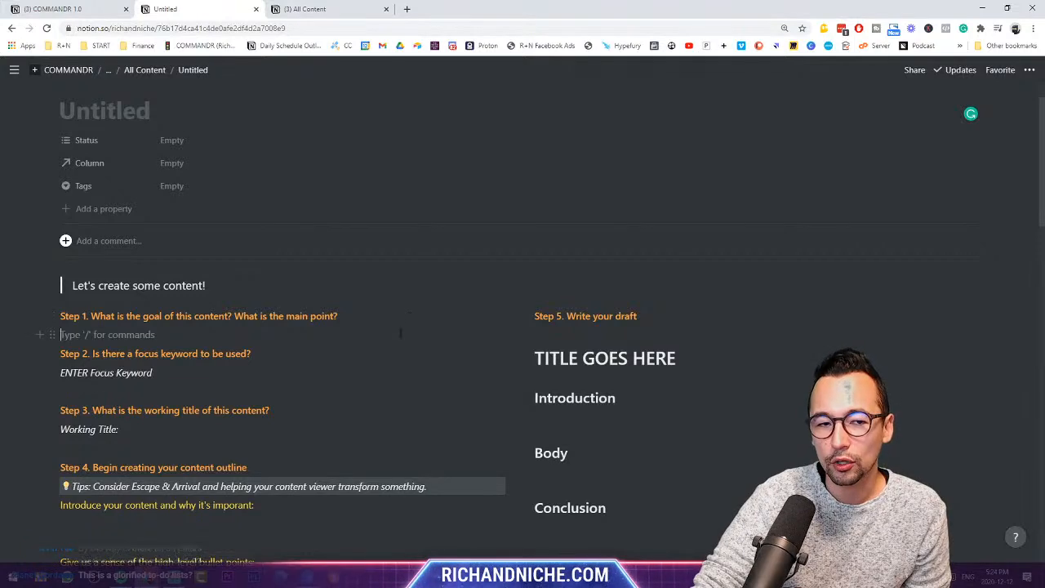
scroll(367, 322, "down", 2)
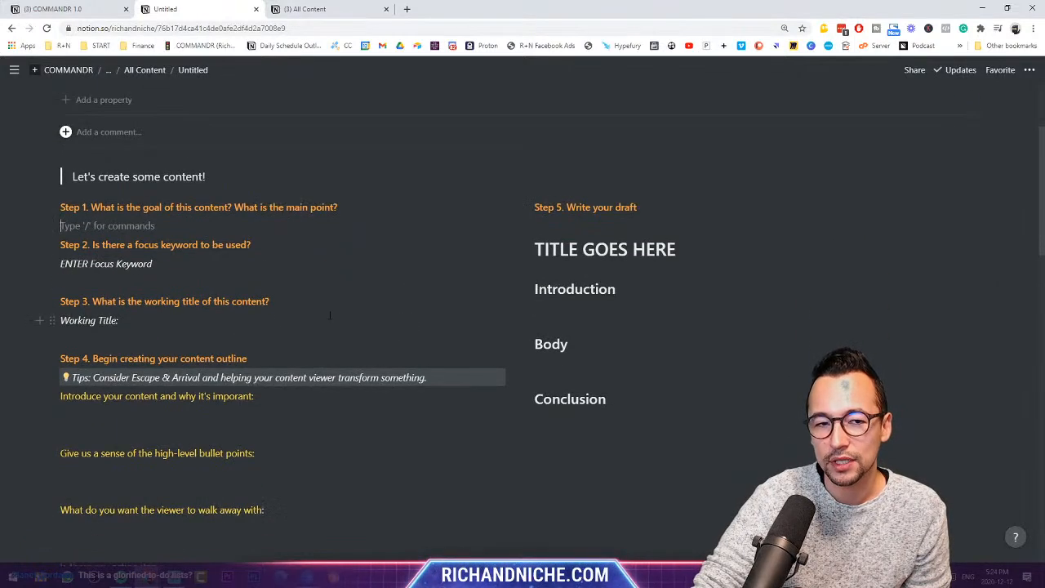
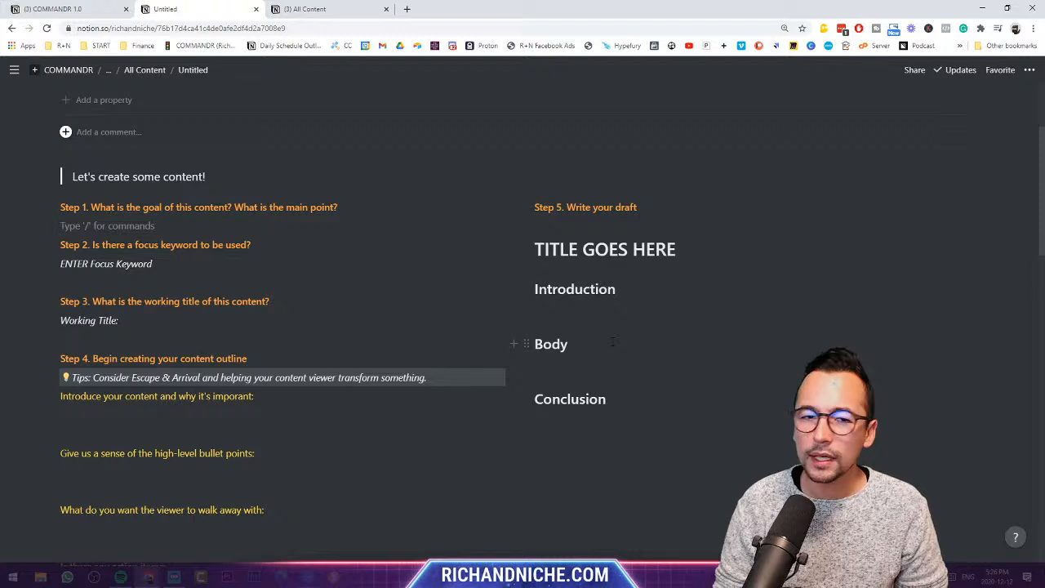
- Navigate from the content page through the COMMANDR root page to the COMMANDR 1.0 dashboard
left_click(98, 9)
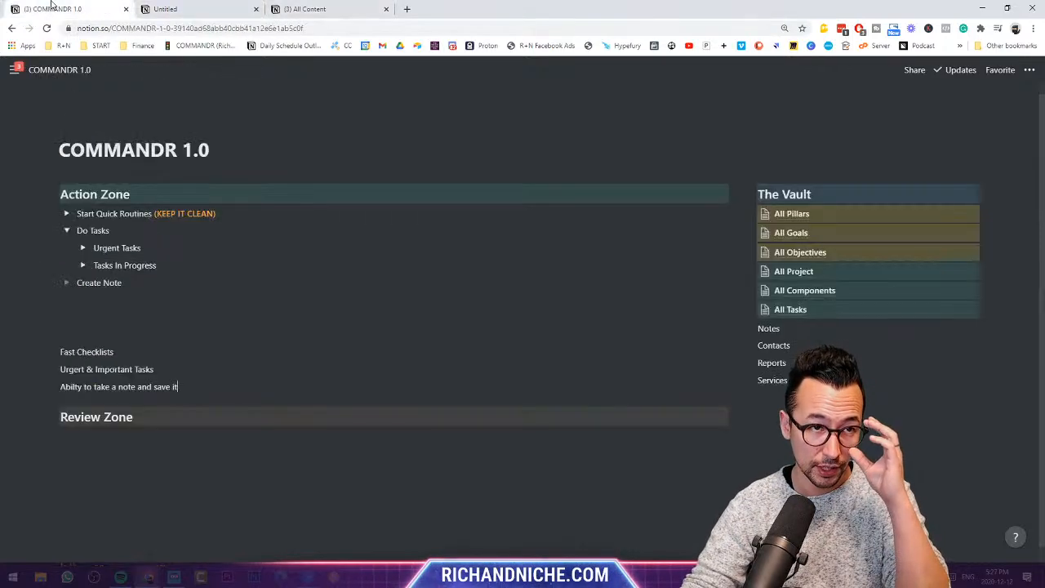
left_click(164, 9)
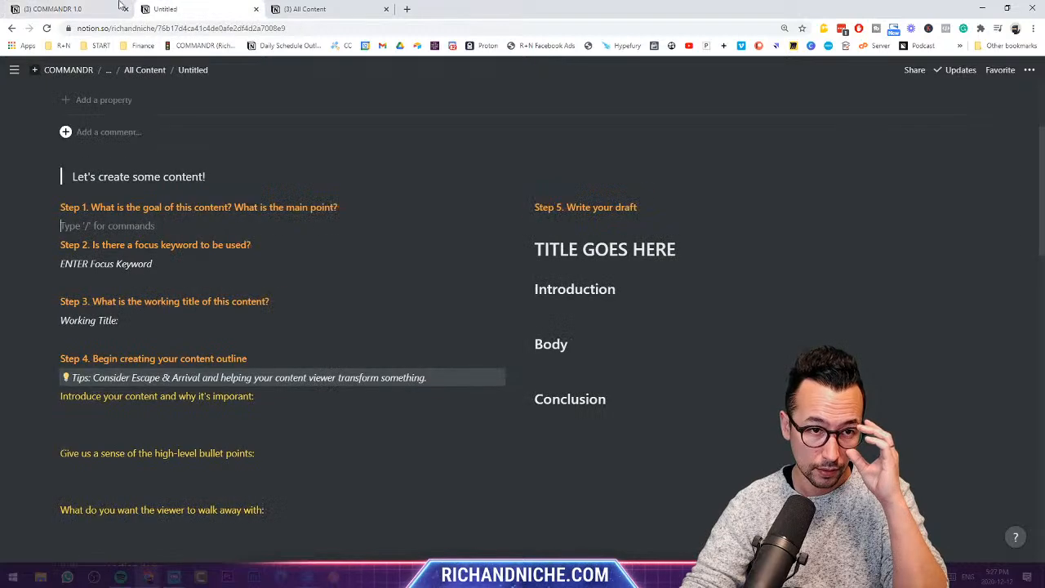
left_click(72, 72)
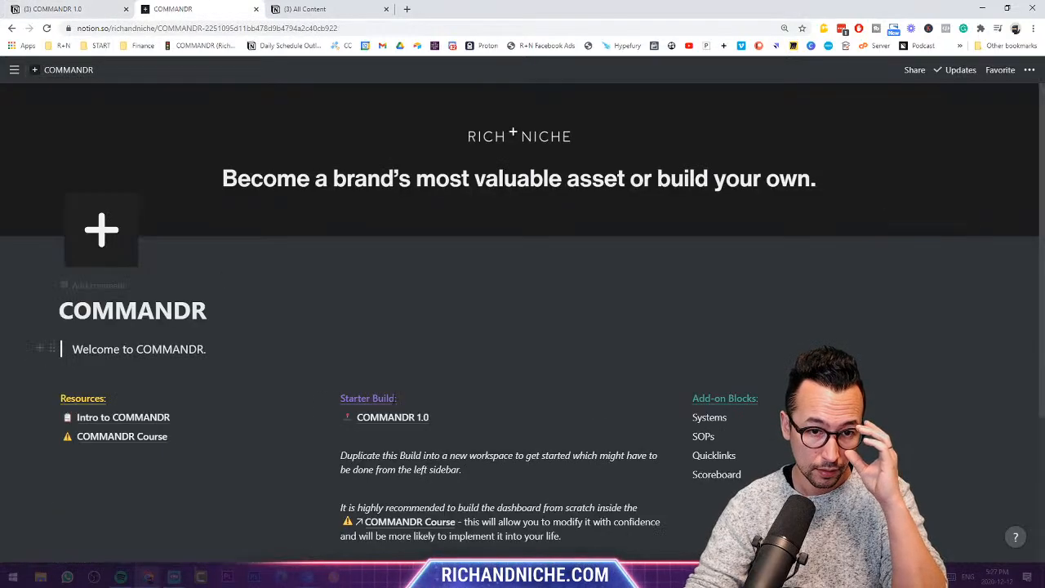
left_click(413, 418)
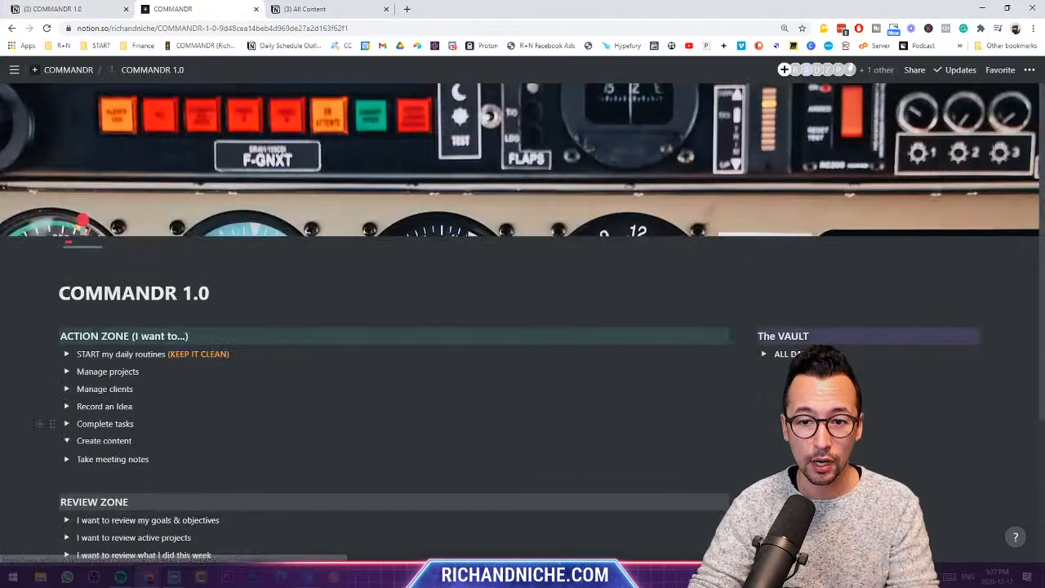
- Expand the Vault's ALL DATABASES list and collapse the Create content section
left_click(764, 353)
scroll(768, 356, "down", 1)
scroll(767, 356, "down", 1)
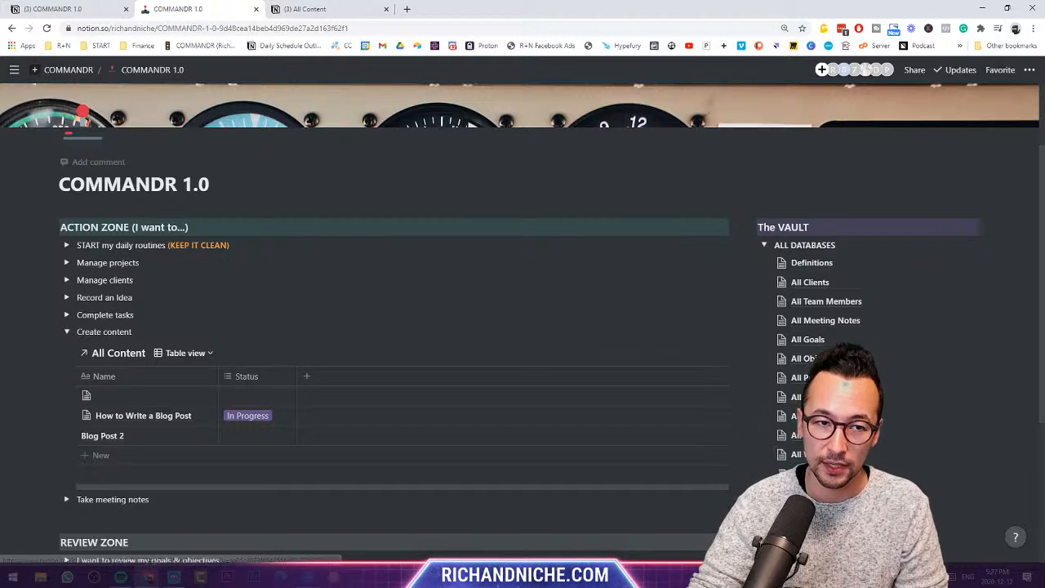
left_click_drag(210, 185, 59, 185)
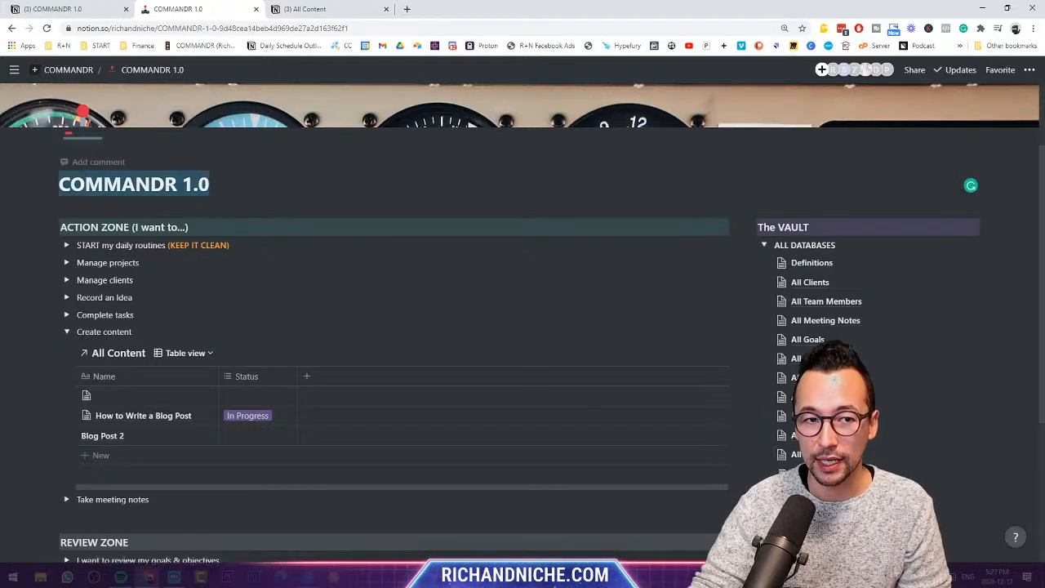
left_click(211, 185)
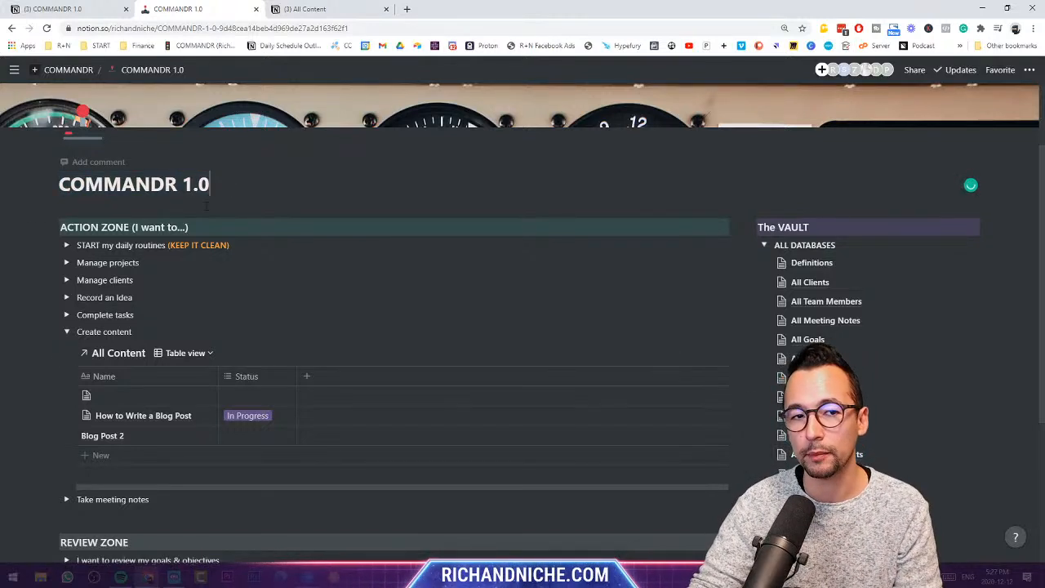
left_click(67, 332)
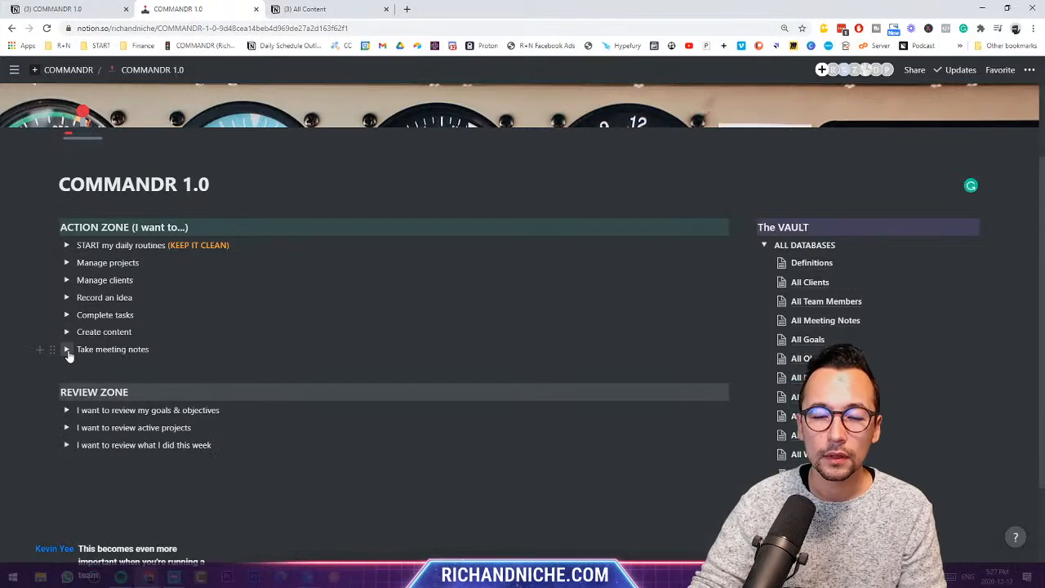